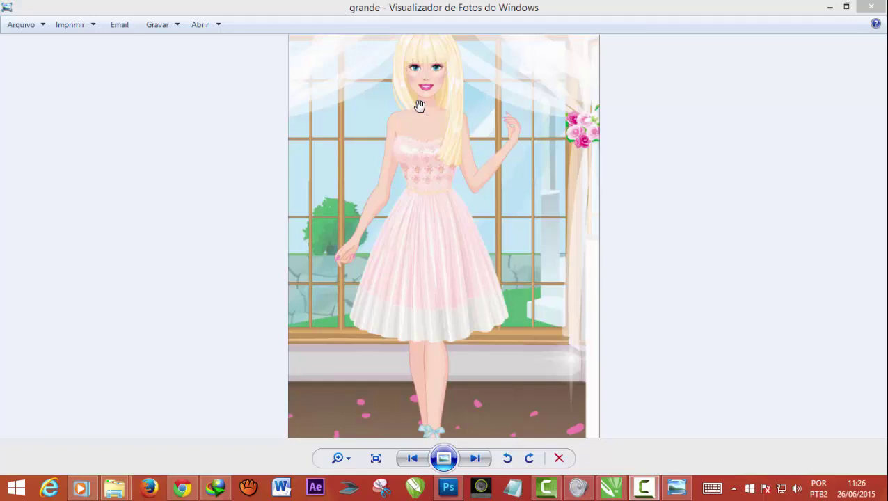
# Pass by the floral dress image search and bring the blank A4 CorelDRAW document forward.
pyautogui.click(182, 487)
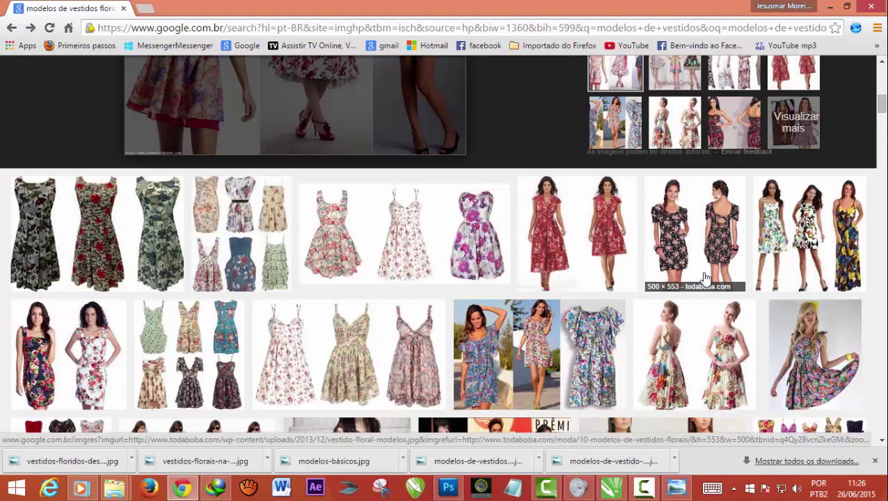
pyautogui.click(609, 491)
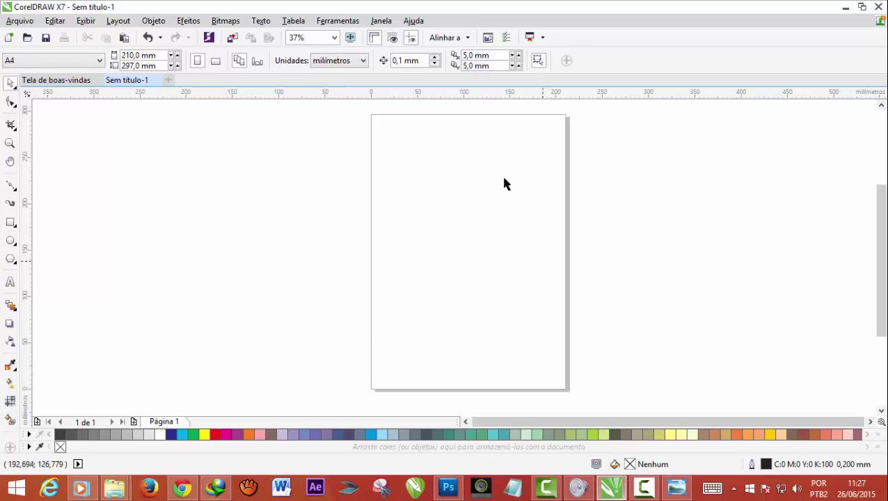
# Glance at the Janela workspace options, then preview the open File Explorer folder windows.
pyautogui.click(384, 21)
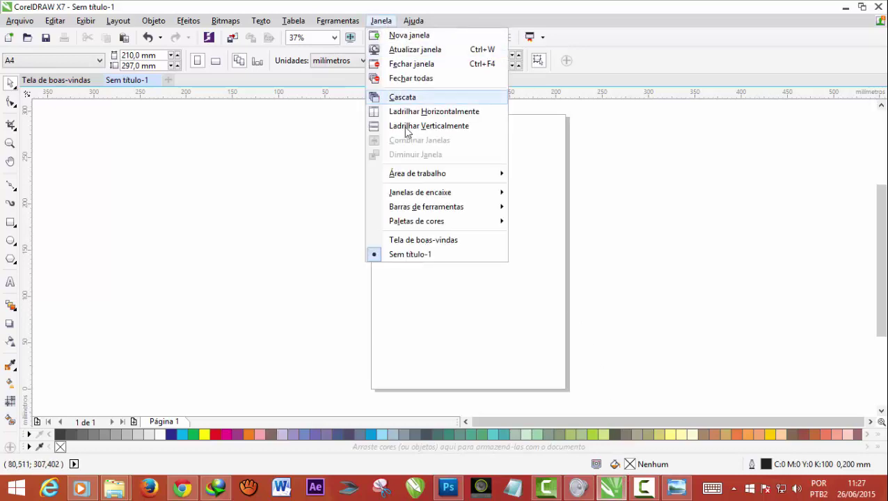
pyautogui.moveTo(417, 173)
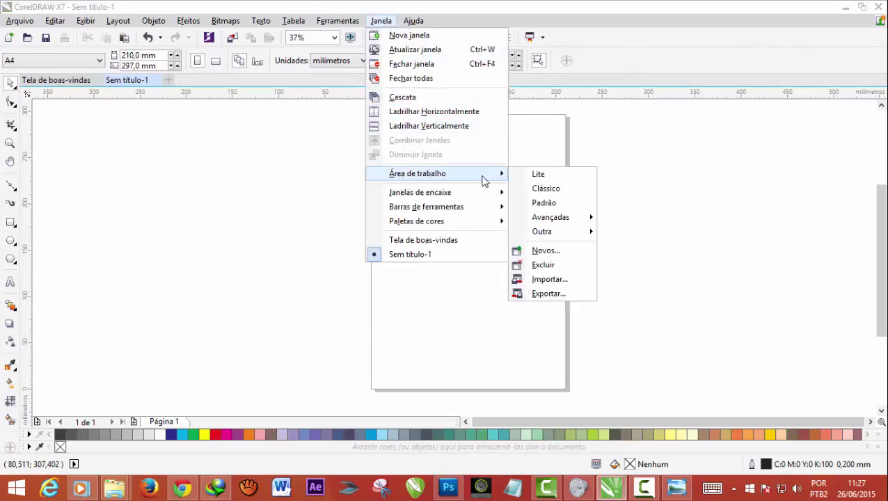
pyautogui.moveTo(550, 217)
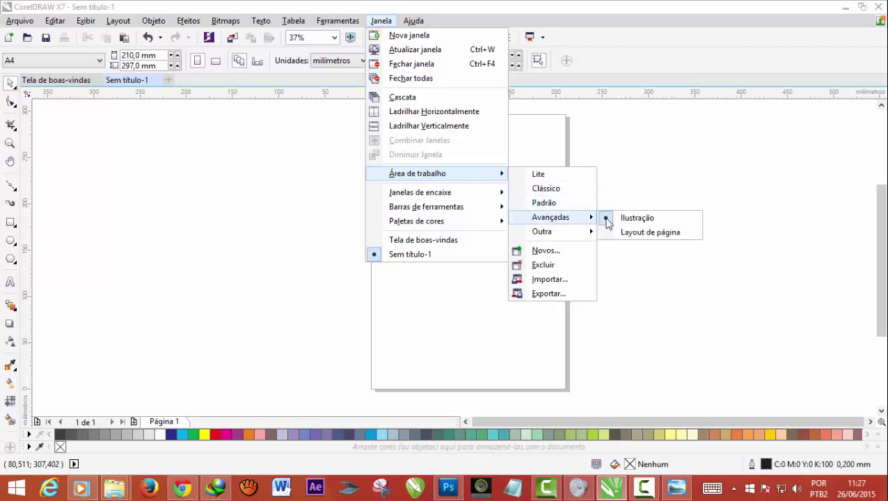
pyautogui.click(667, 168)
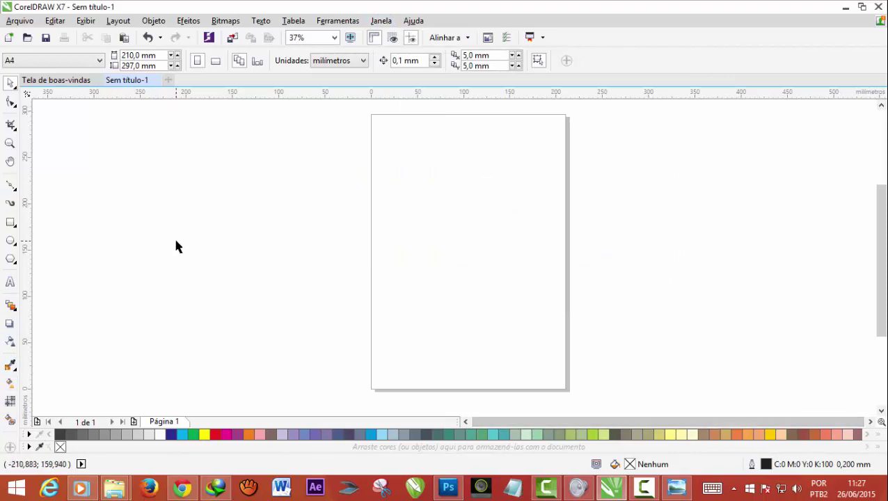
pyautogui.click(116, 490)
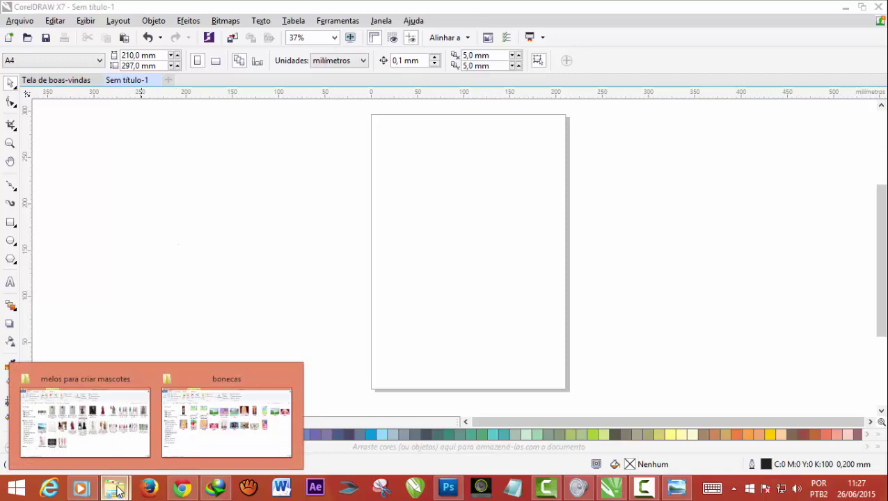
# Drag the Vestidos-floridos and Vestidos-Floridos-Verão-2014-61 photos from melos para criar mascotes onto the canvas.
pyautogui.click(108, 421)
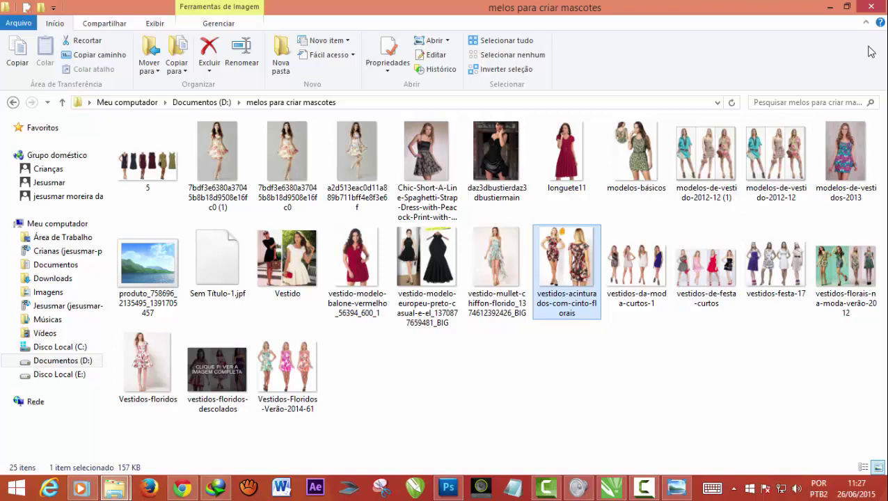
pyautogui.click(847, 7)
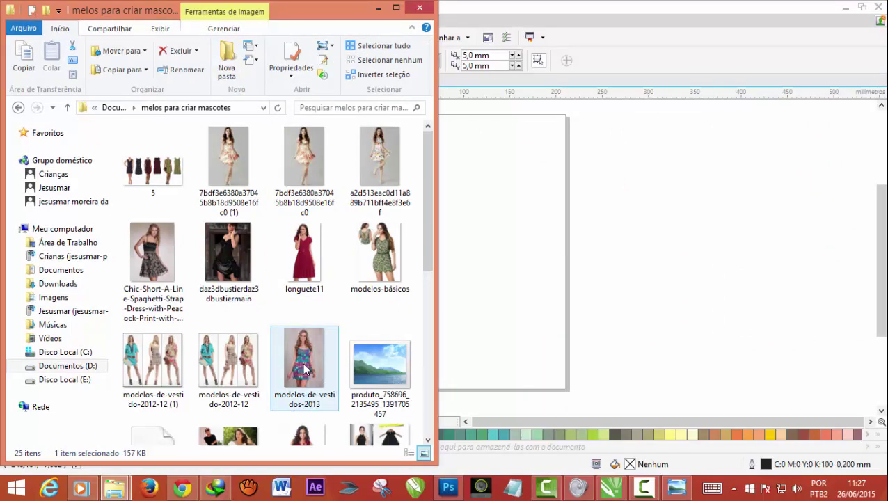
pyautogui.moveTo(427, 213); pyautogui.dragTo(416, 334)
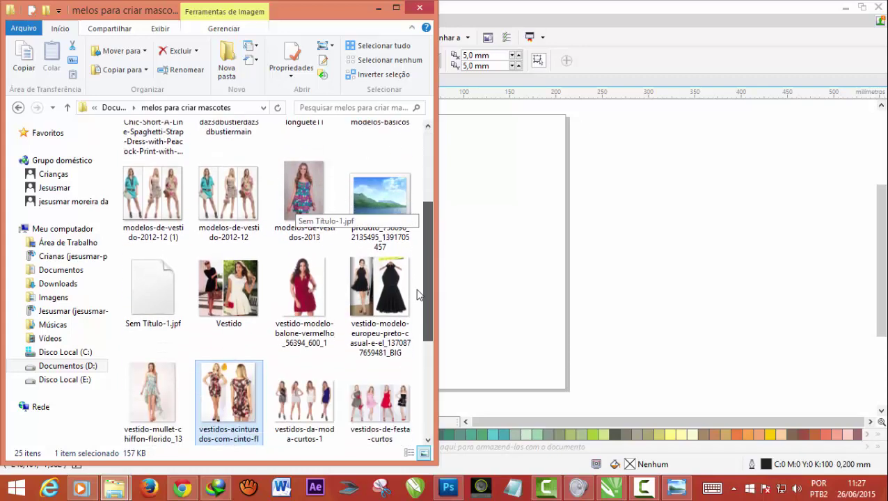
pyautogui.scroll(-2, 412, 334)
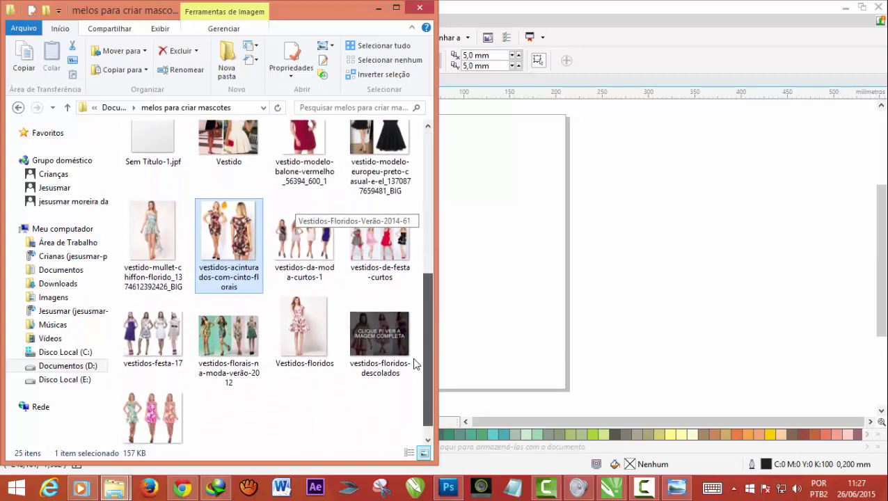
pyautogui.moveTo(295, 302); pyautogui.dragTo(724, 229)
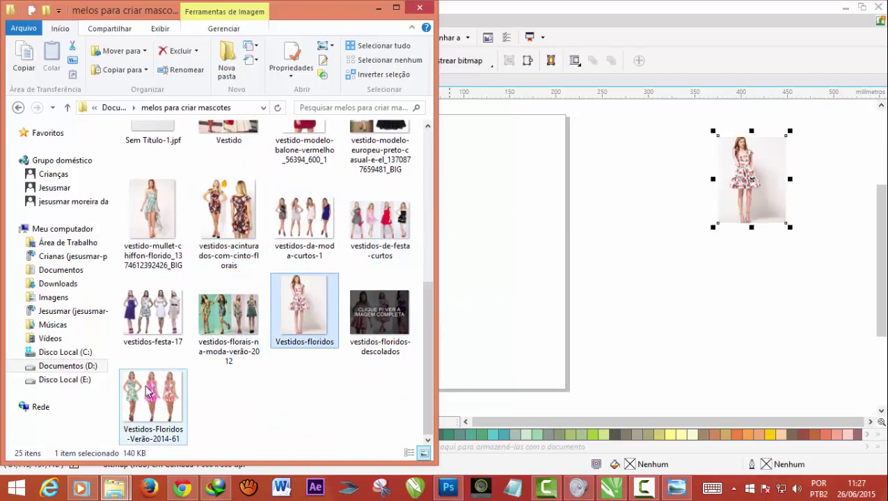
pyautogui.moveTo(149, 393)
pyautogui.mouseDown()
pyautogui.moveTo(692, 299)
pyautogui.moveTo(717, 277)
pyautogui.mouseUp()
pyautogui.click(731, 308)
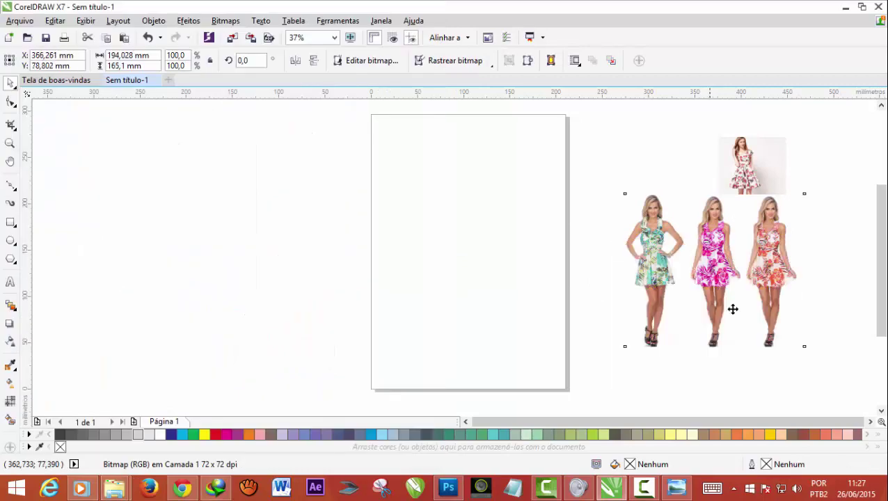
pyautogui.moveTo(768, 195); pyautogui.dragTo(725, 182)
pyautogui.moveTo(743, 211); pyautogui.dragTo(762, 237)
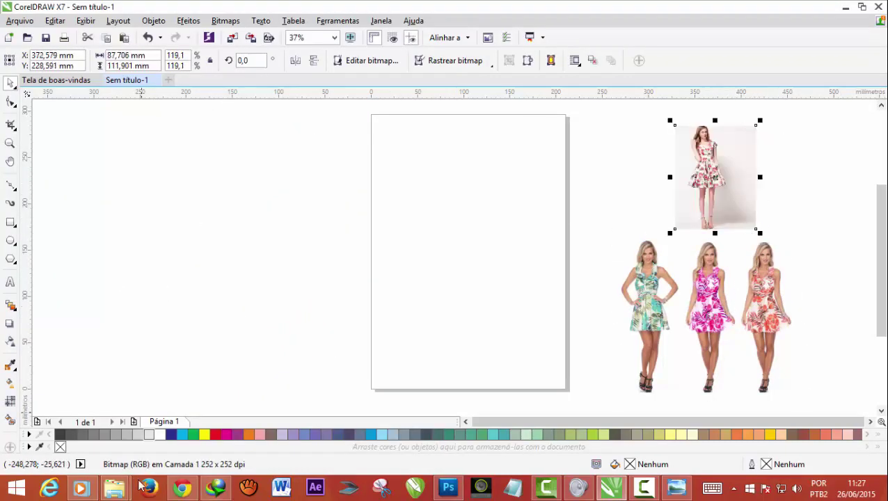
# Add the vestidos-acinturados-com-cinto-florais photo to the canvas and close the folder window.
pyautogui.click(206, 438)
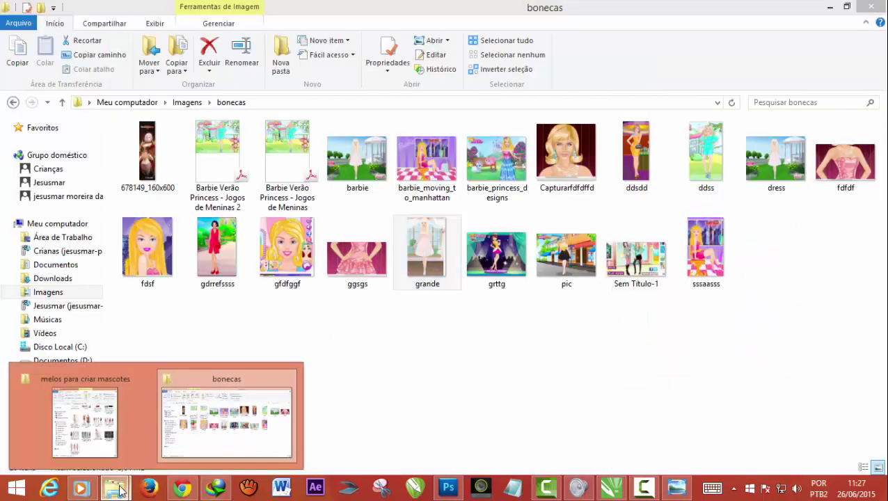
pyautogui.moveTo(114, 487)
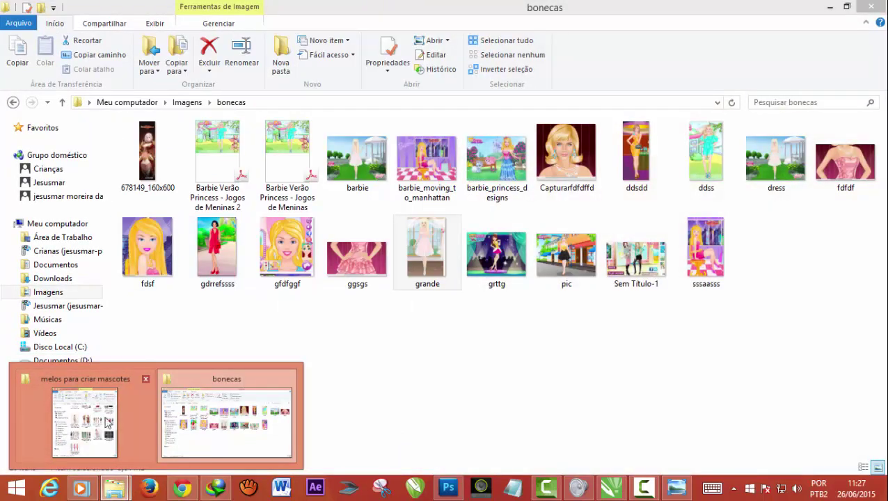
pyautogui.click(92, 428)
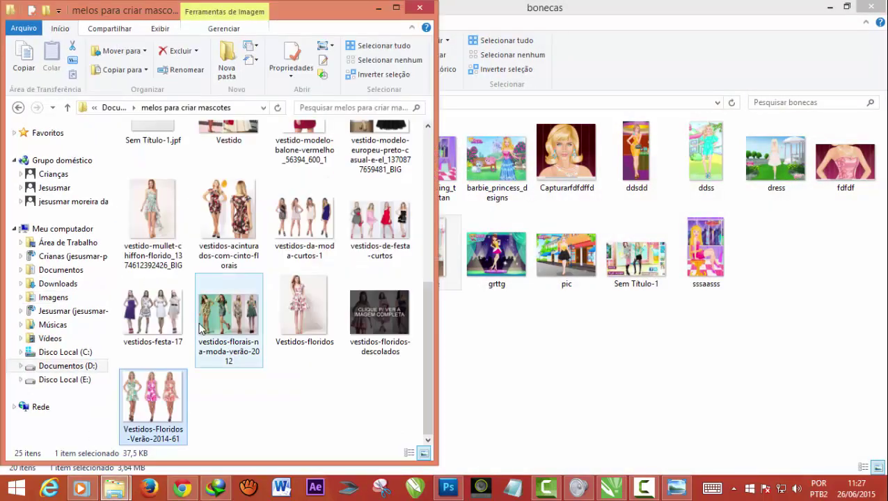
pyautogui.click(611, 487)
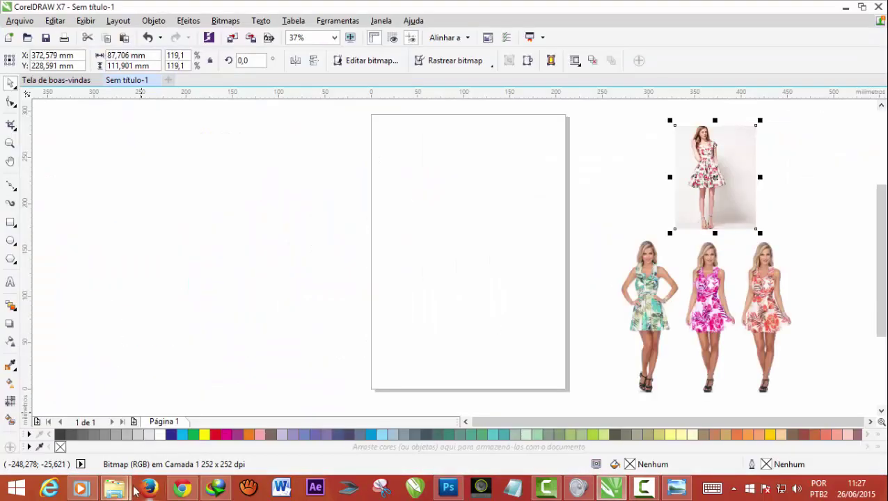
pyautogui.moveTo(115, 488)
pyautogui.click(101, 420)
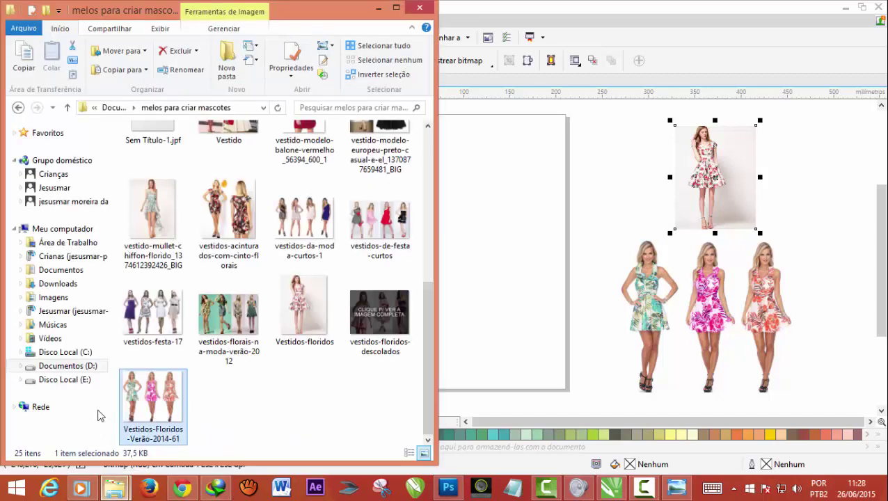
pyautogui.click(229, 212)
pyautogui.moveTo(619, 190); pyautogui.dragTo(619, 188)
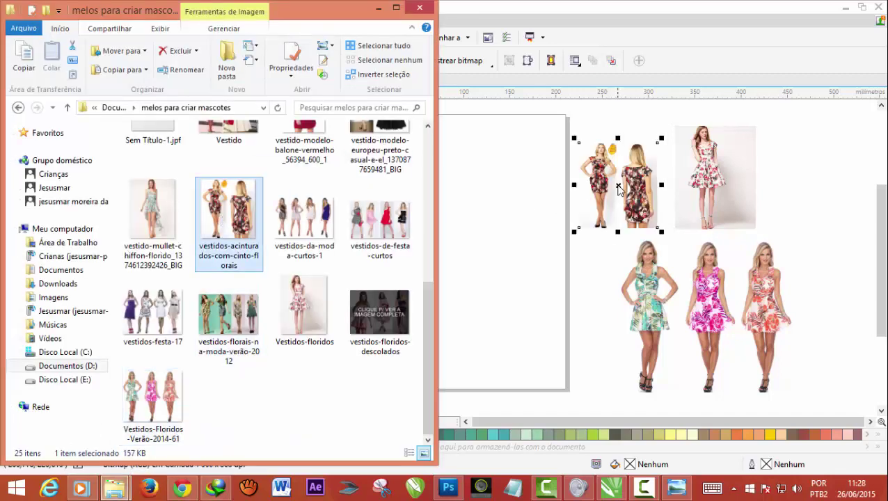
pyautogui.click(420, 8)
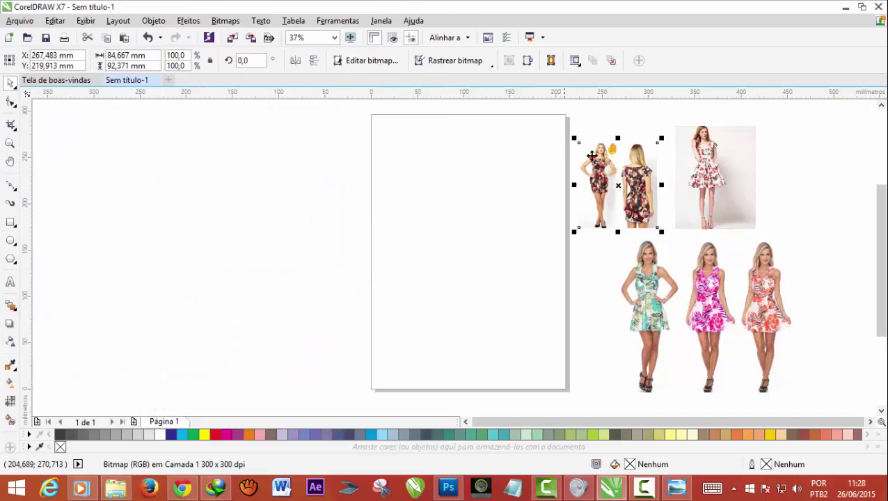
# Move the front-and-back dress photo left of the page and enlarge it.
pyautogui.moveTo(592, 155); pyautogui.dragTo(184, 180)
pyautogui.moveTo(217, 234); pyautogui.dragTo(368, 398)
pyautogui.moveTo(134, 144); pyautogui.dragTo(113, 123)
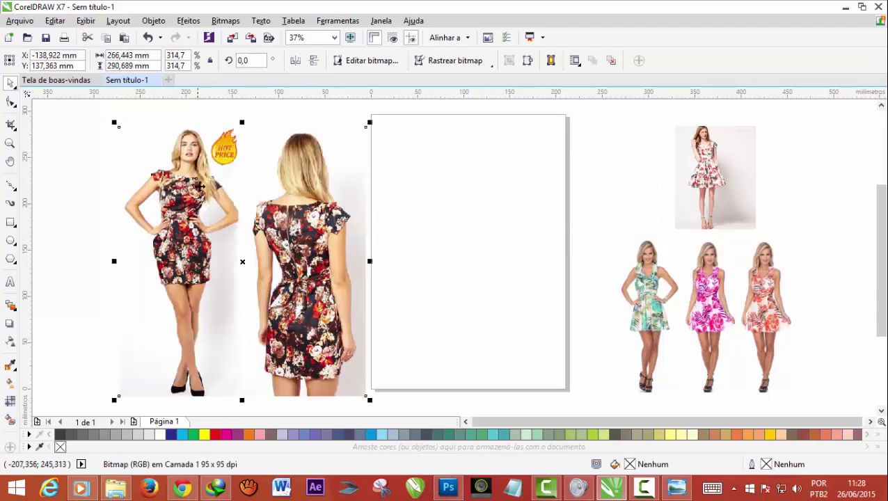
pyautogui.moveTo(202, 168); pyautogui.dragTo(235, 156)
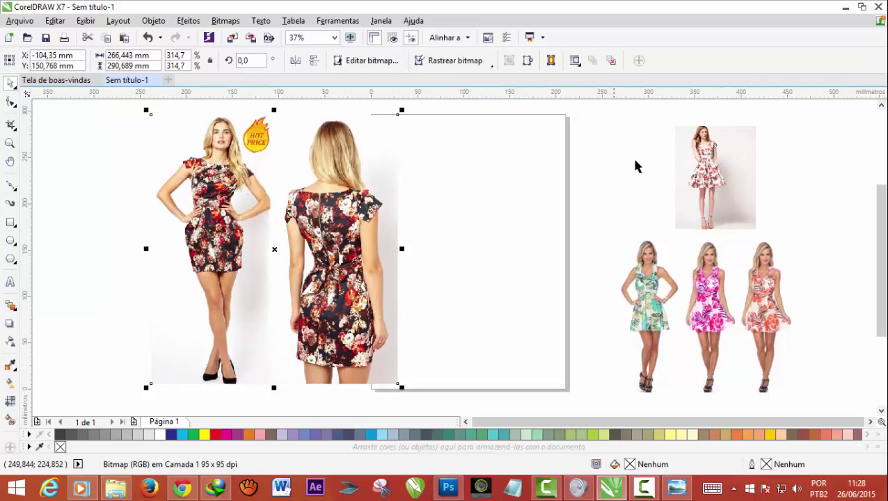
# Enlarge the single dress photo to about double size and reposition it.
pyautogui.click(717, 179)
pyautogui.moveTo(674, 126); pyautogui.dragTo(644, 107)
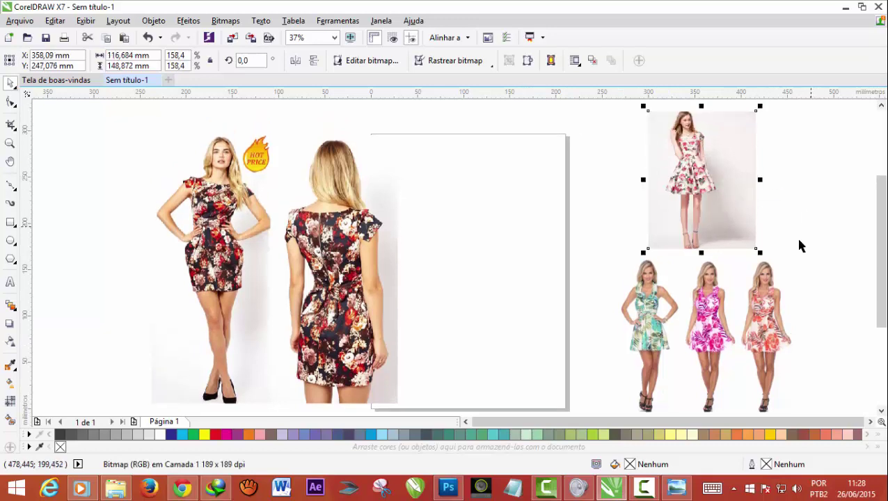
pyautogui.moveTo(760, 249); pyautogui.dragTo(814, 324)
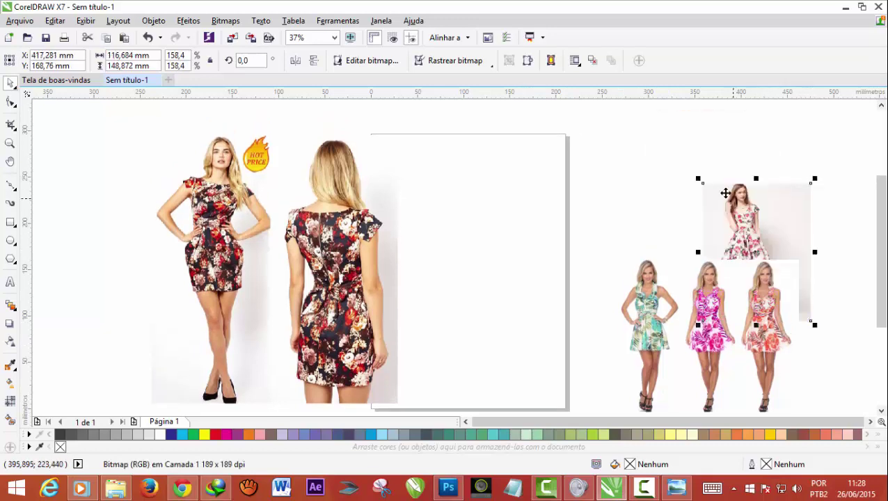
pyautogui.moveTo(697, 178); pyautogui.dragTo(657, 128)
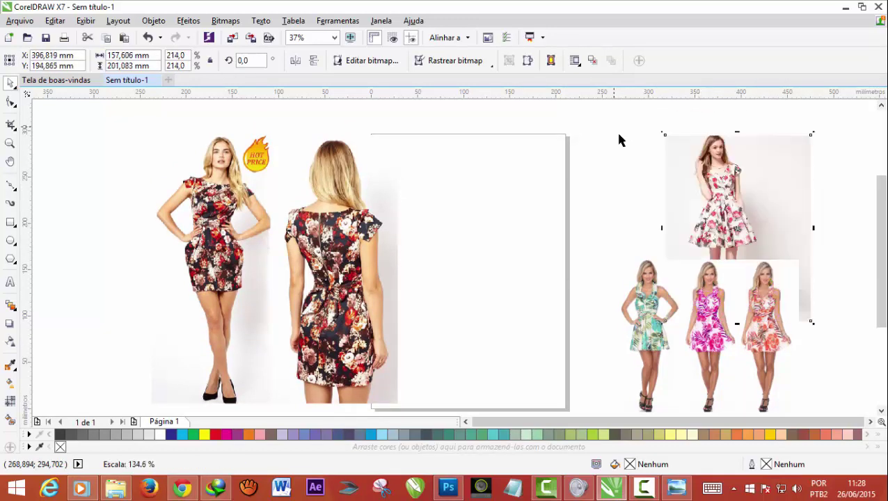
pyautogui.moveTo(738, 199); pyautogui.dragTo(695, 176)
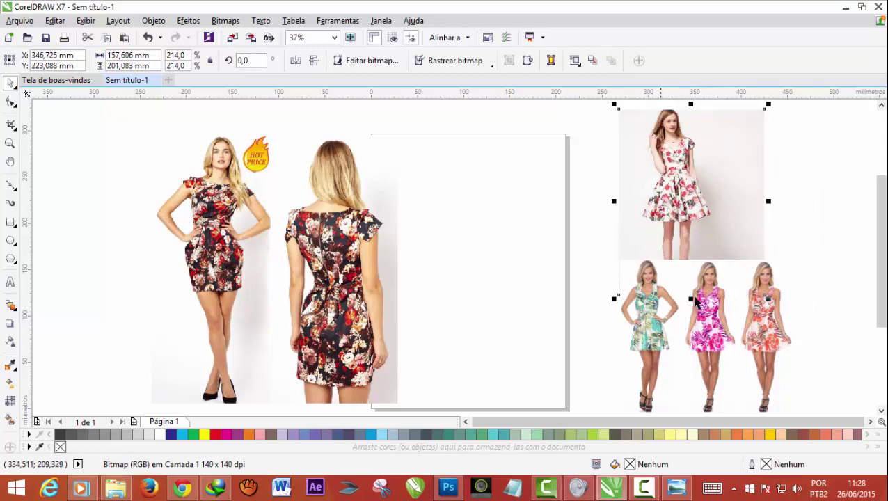
# Delete the three-dress photo from the canvas.
pyautogui.click(713, 322)
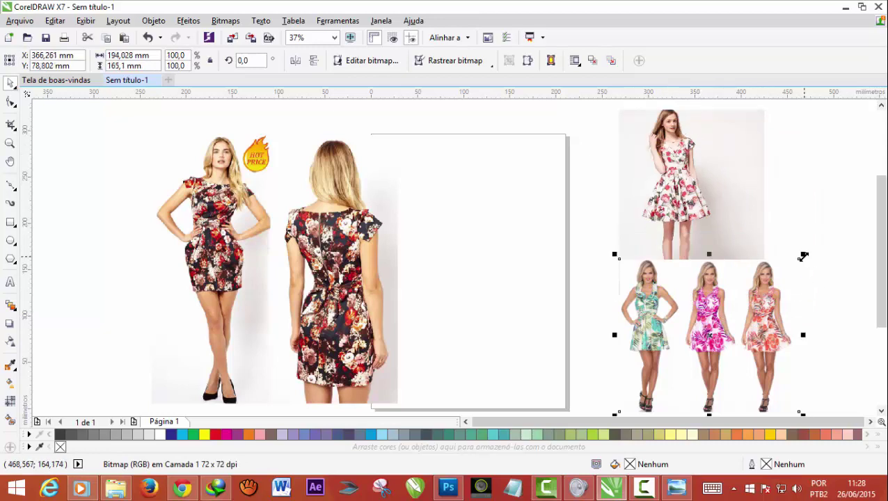
pyautogui.moveTo(803, 256); pyautogui.dragTo(824, 236)
pyautogui.moveTo(612, 236); pyautogui.dragTo(586, 190)
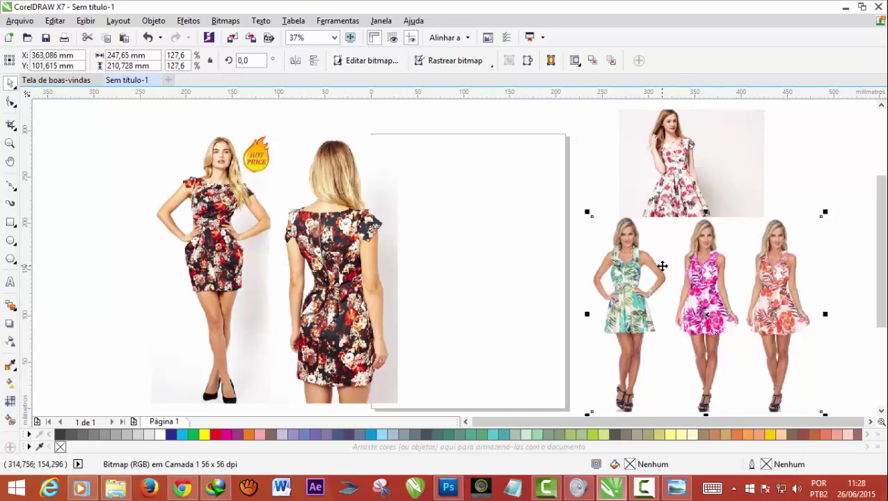
pyautogui.moveTo(661, 266); pyautogui.dragTo(665, 283)
pyautogui.press('Delete')
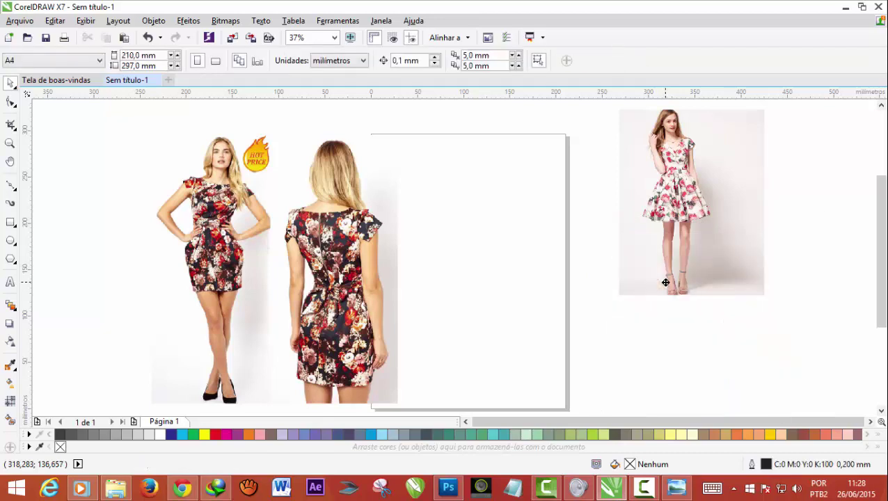
# Move the single dress photo right of the page and enlarge it to 277%.
pyautogui.moveTo(662, 224); pyautogui.dragTo(603, 306)
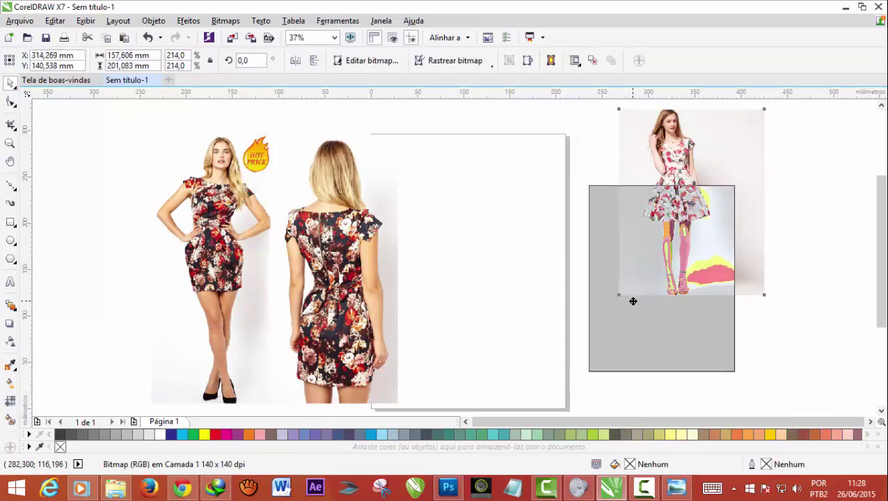
pyautogui.moveTo(631, 301); pyautogui.dragTo(631, 301)
pyautogui.moveTo(738, 183); pyautogui.dragTo(780, 126)
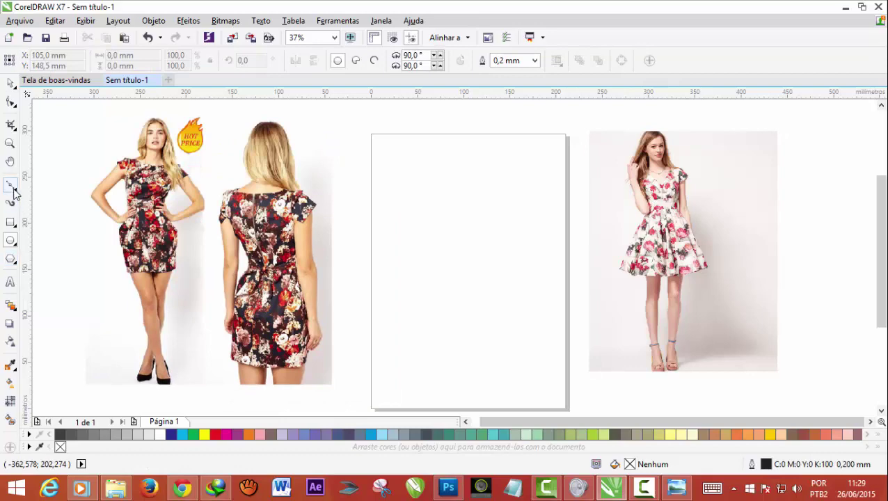
# Pick a curve tool from the flyout and zoom in on the face reference.
pyautogui.click(14, 191)
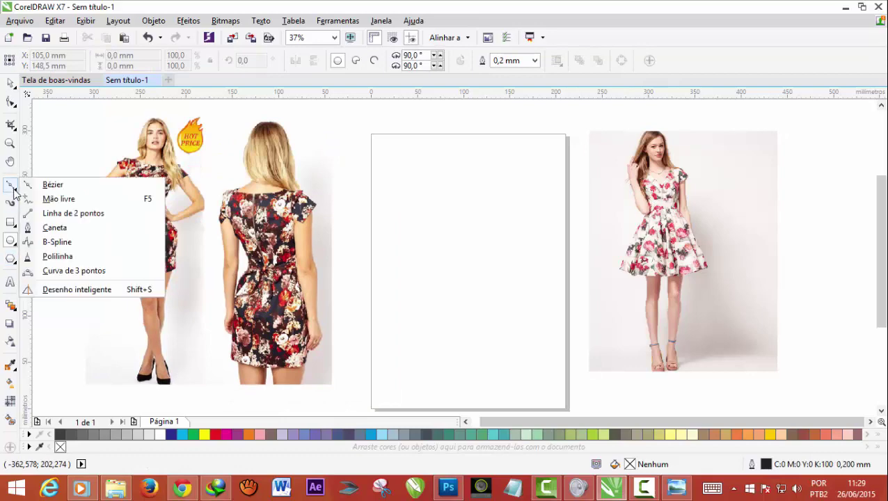
pyautogui.click(50, 185)
pyautogui.scroll(3, 123, 145)
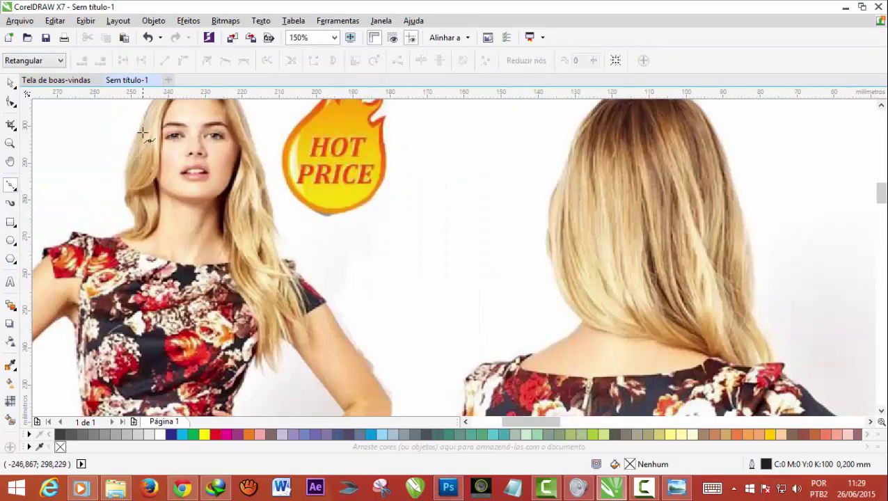
pyautogui.scroll(3, 139, 134)
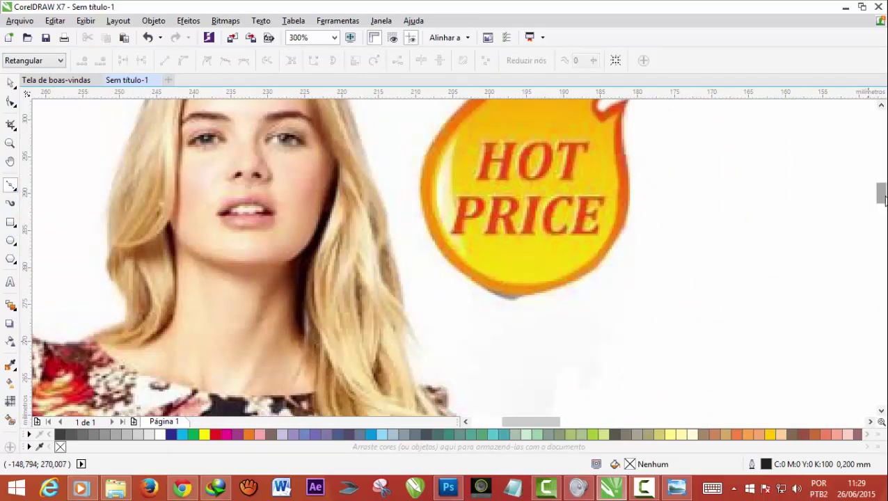
pyautogui.moveTo(881, 199); pyautogui.dragTo(884, 195)
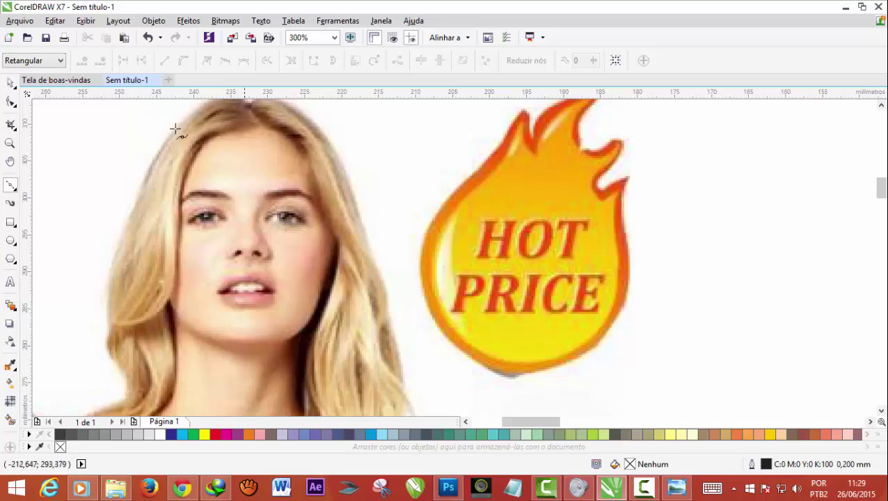
# Lock the reference photo with Bloquear objeto and make the Bézier tool active.
pyautogui.click(10, 82)
pyautogui.click(245, 295)
pyautogui.rightClick(245, 295)
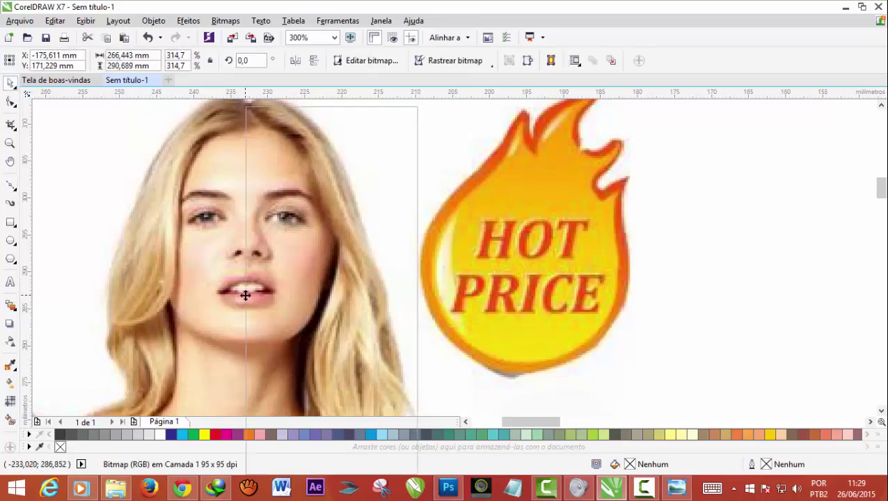
pyautogui.click(294, 315)
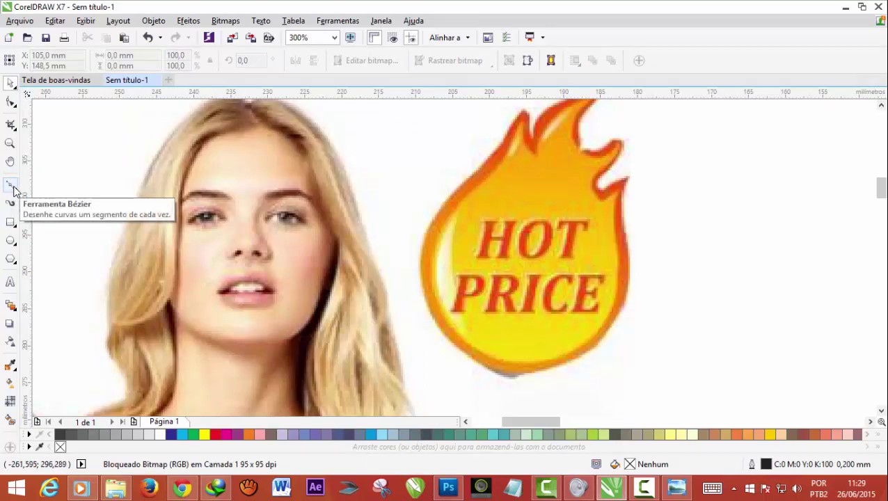
pyautogui.click(14, 189)
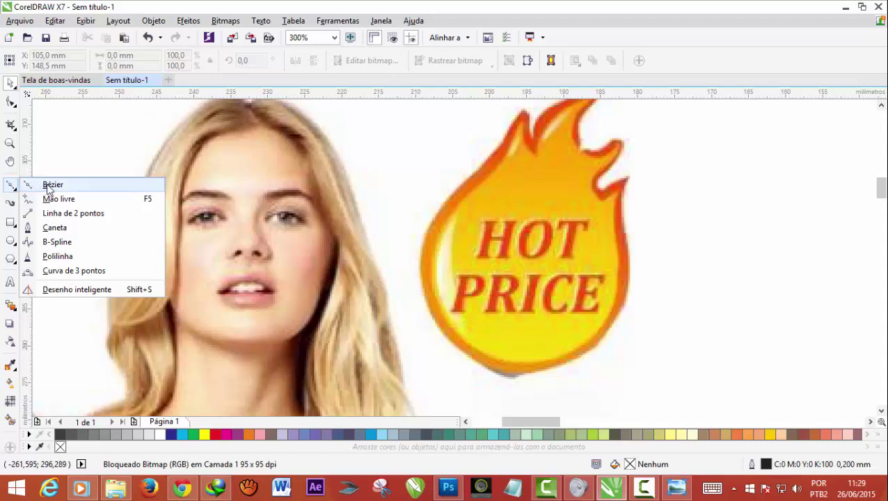
pyautogui.click(47, 184)
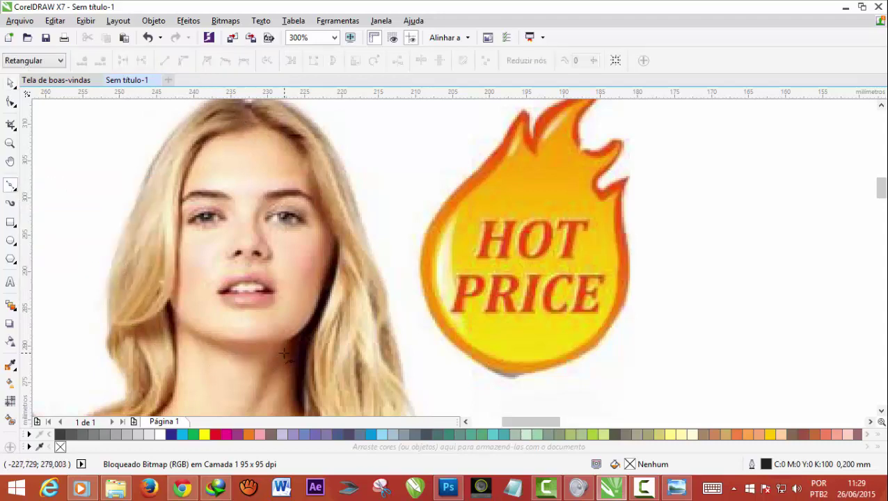
# Trace a closed six-point outline around the flame graphic.
pyautogui.click(475, 150)
pyautogui.click(620, 154)
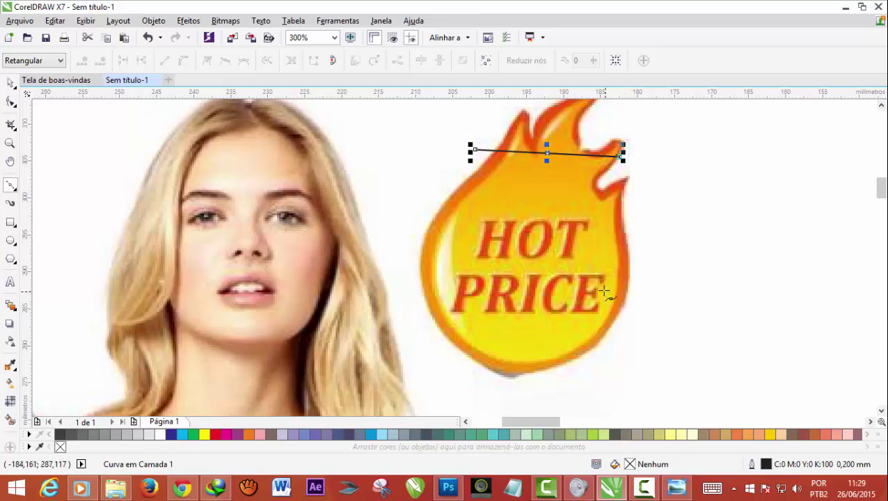
pyautogui.click(607, 290)
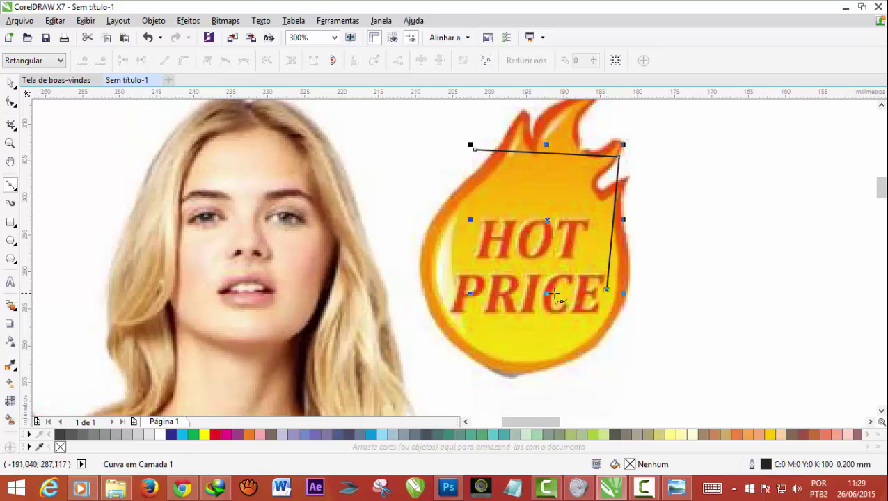
pyautogui.click(539, 354)
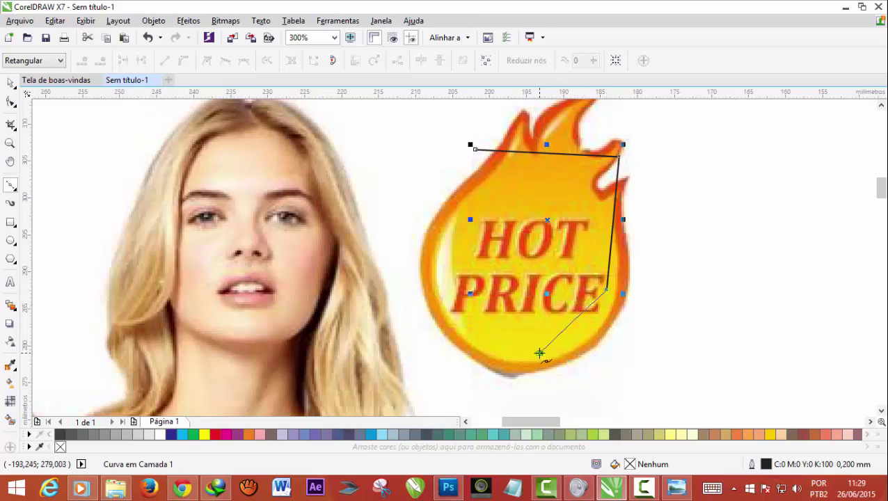
pyautogui.click(492, 352)
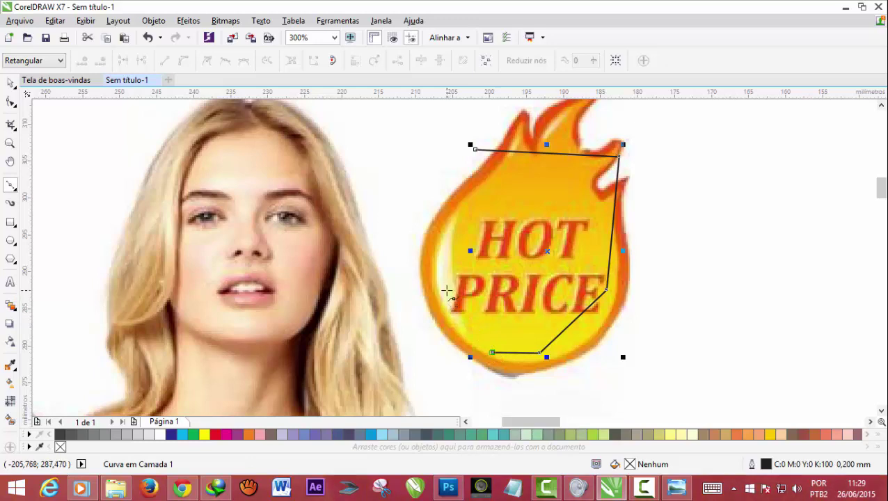
pyautogui.click(446, 291)
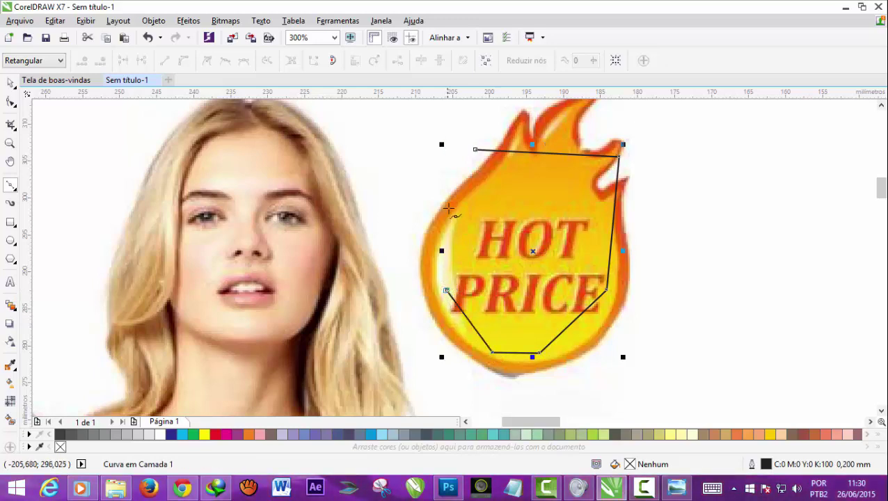
pyautogui.click(475, 149)
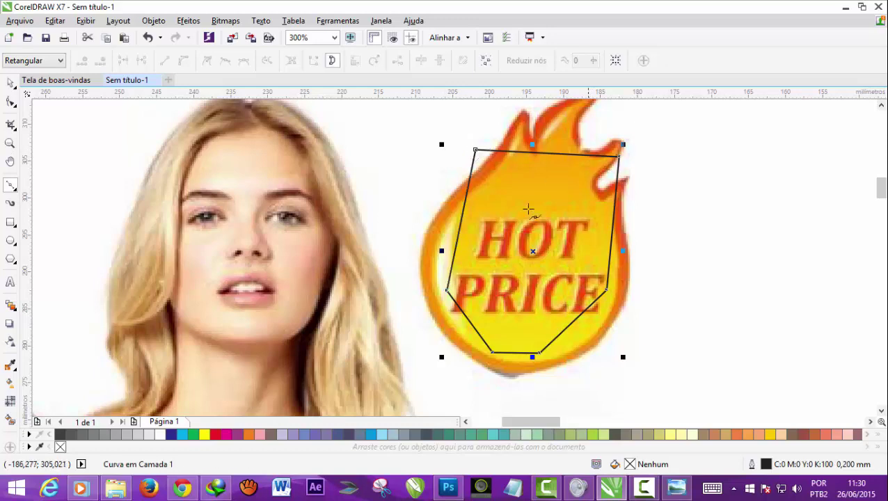
# Widen the outline's top-left corner leftward and raise its top-right corner.
pyautogui.click(10, 101)
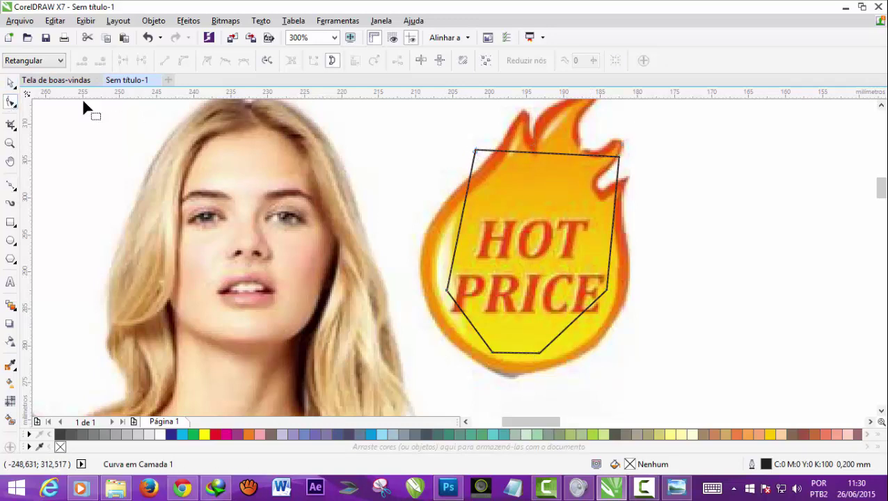
pyautogui.moveTo(476, 152); pyautogui.dragTo(443, 150)
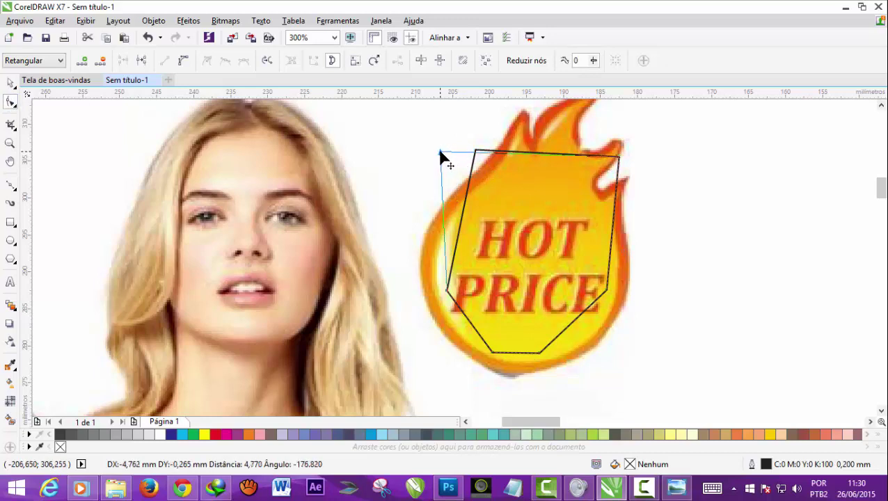
pyautogui.moveTo(443, 150); pyautogui.dragTo(440, 152)
pyautogui.moveTo(617, 156); pyautogui.dragTo(619, 155)
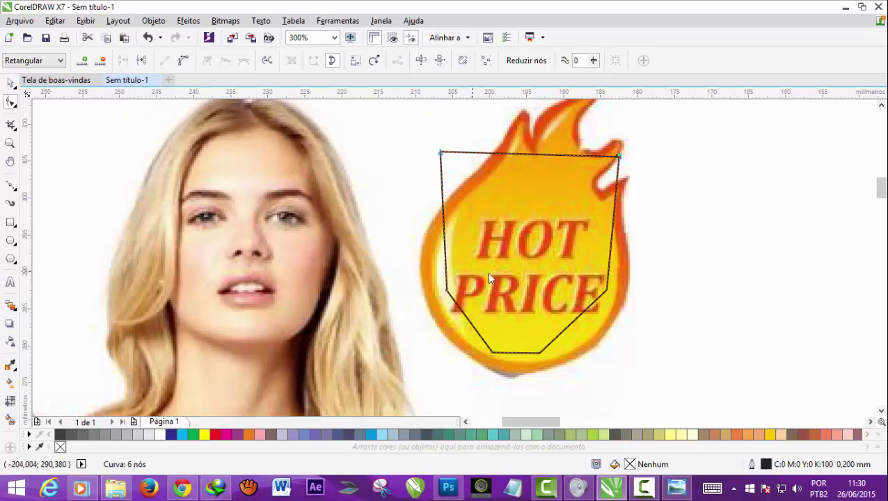
pyautogui.moveTo(516, 276); pyautogui.dragTo(518, 277)
pyautogui.click(439, 153)
pyautogui.moveTo(440, 153); pyautogui.dragTo(422, 153)
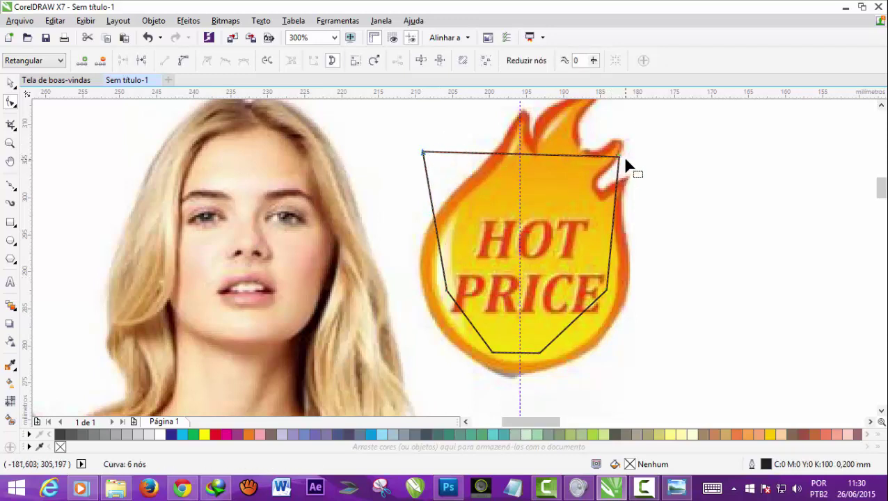
pyautogui.moveTo(619, 157); pyautogui.dragTo(618, 148)
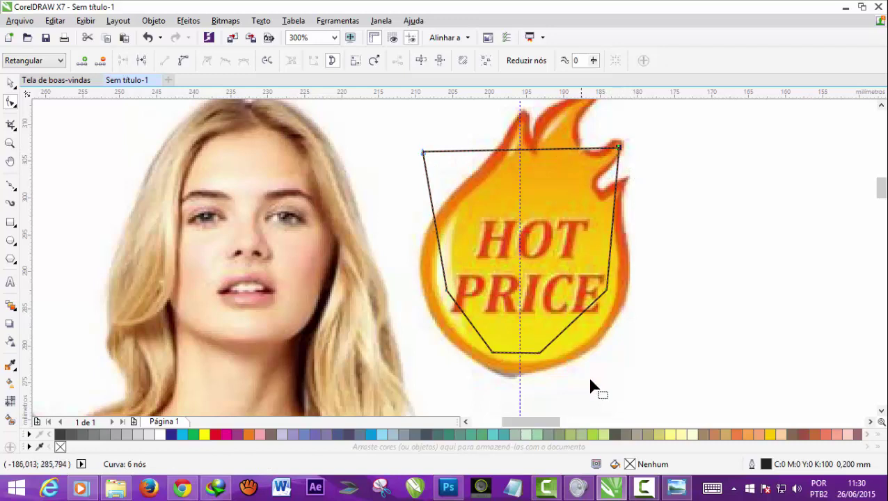
# Spread the outline's bottom corners outward and fine-tune both top corners.
pyautogui.click(579, 489)
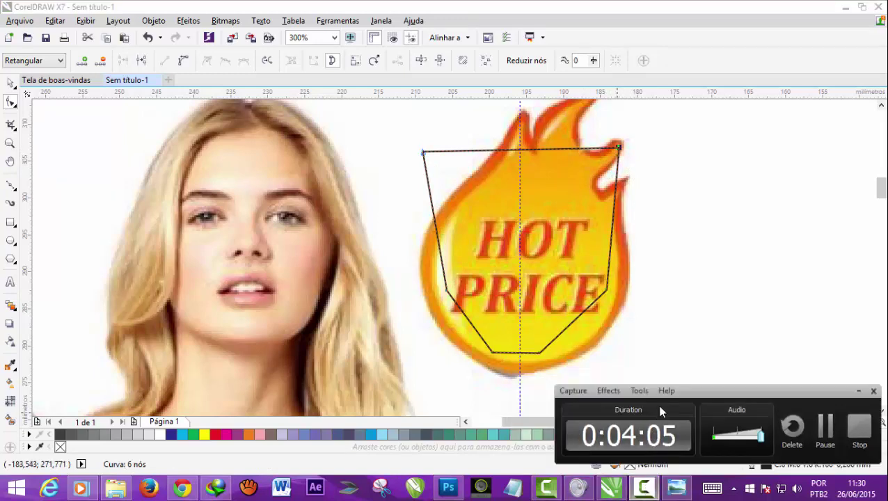
pyautogui.moveTo(726, 393); pyautogui.dragTo(802, 347)
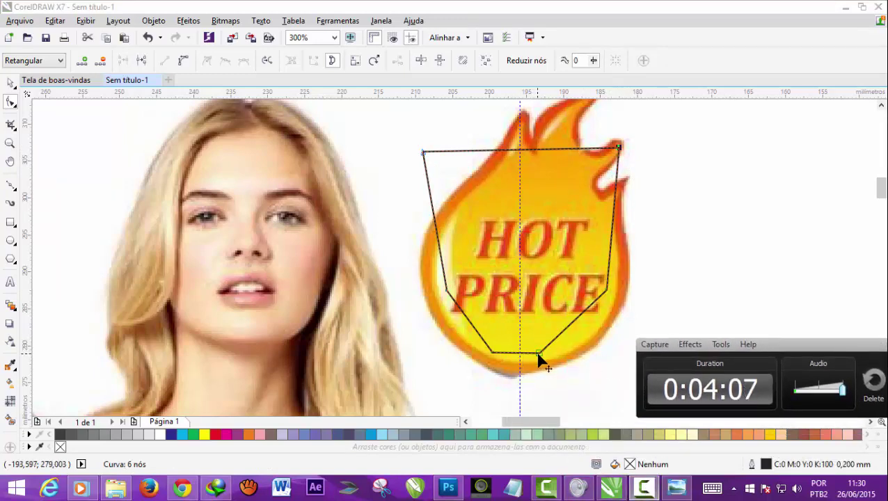
pyautogui.moveTo(539, 353)
pyautogui.mouseDown()
pyautogui.moveTo(548, 361)
pyautogui.moveTo(564, 347)
pyautogui.mouseUp()
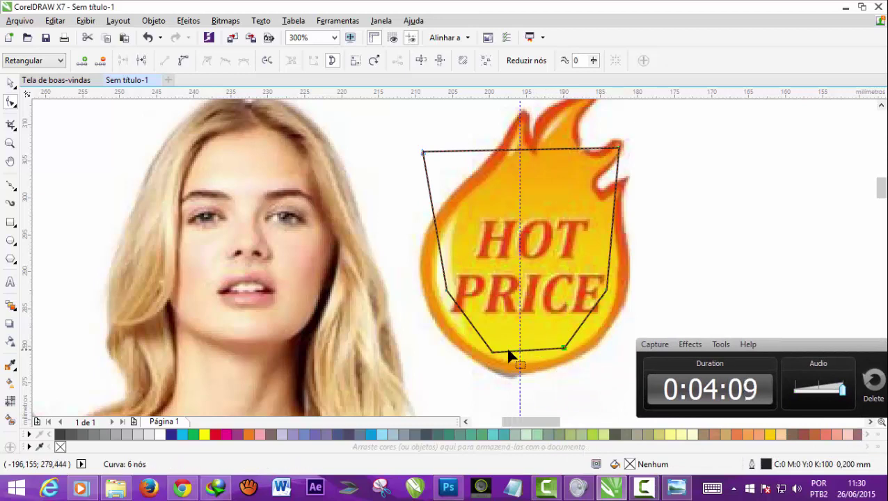
pyautogui.moveTo(493, 352); pyautogui.dragTo(479, 348)
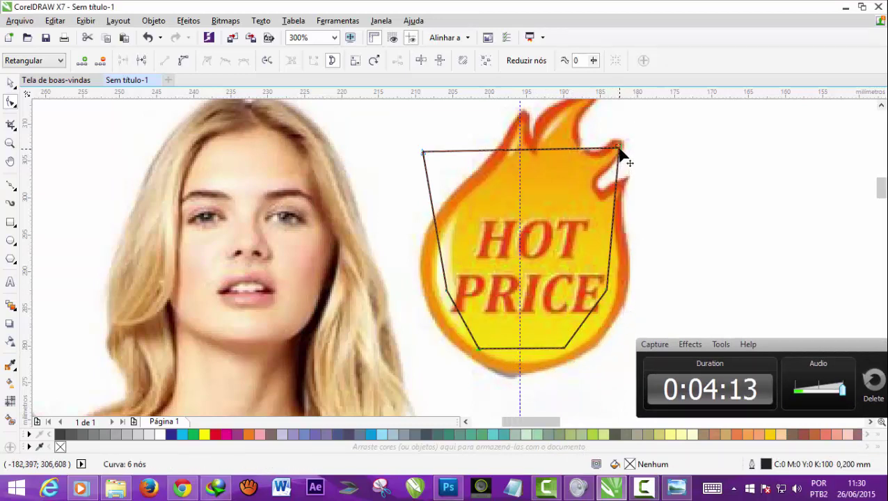
pyautogui.moveTo(618, 150); pyautogui.dragTo(617, 152)
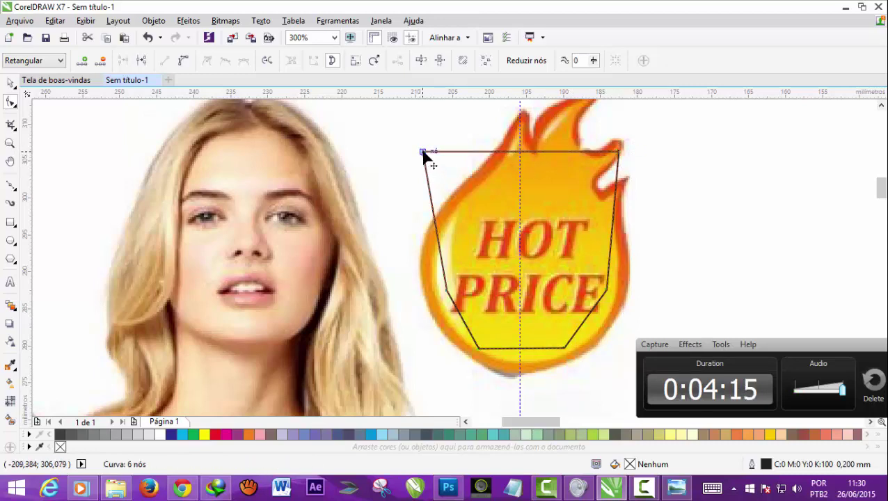
pyautogui.moveTo(423, 152); pyautogui.dragTo(429, 153)
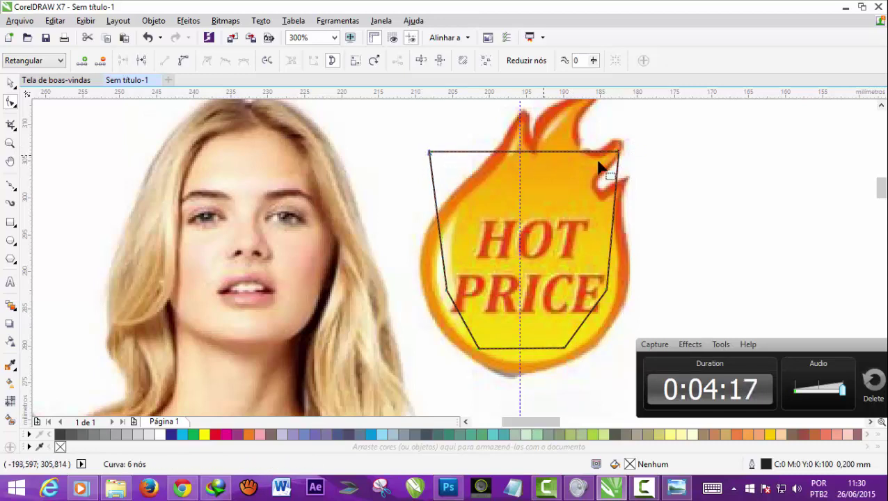
# Convert all the head outline's segments to curves and bow the top arc outward.
pyautogui.click(523, 151)
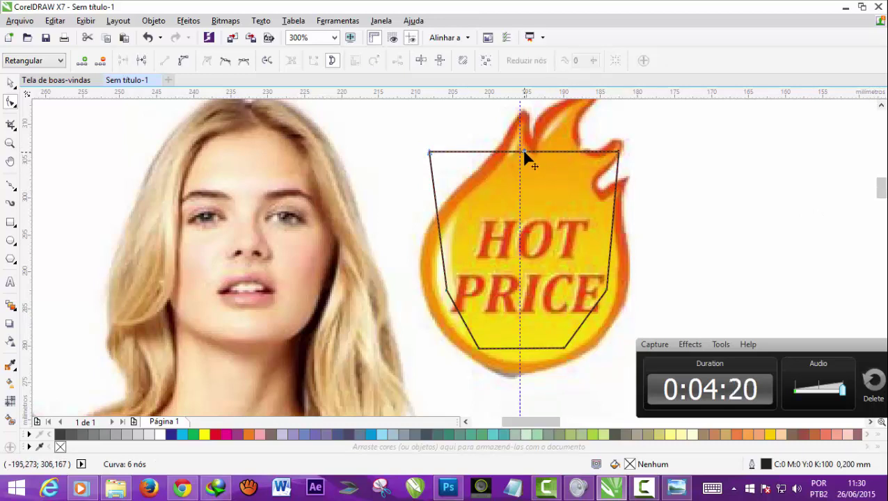
pyautogui.click(485, 61)
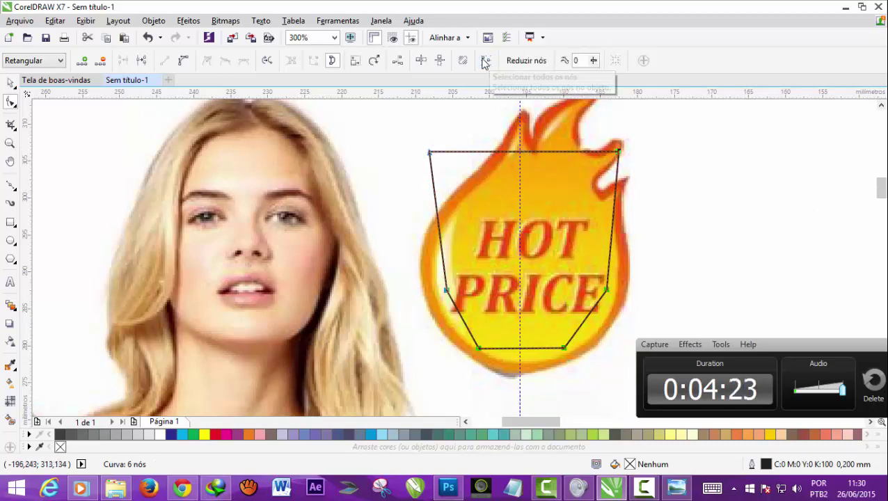
pyautogui.click(185, 61)
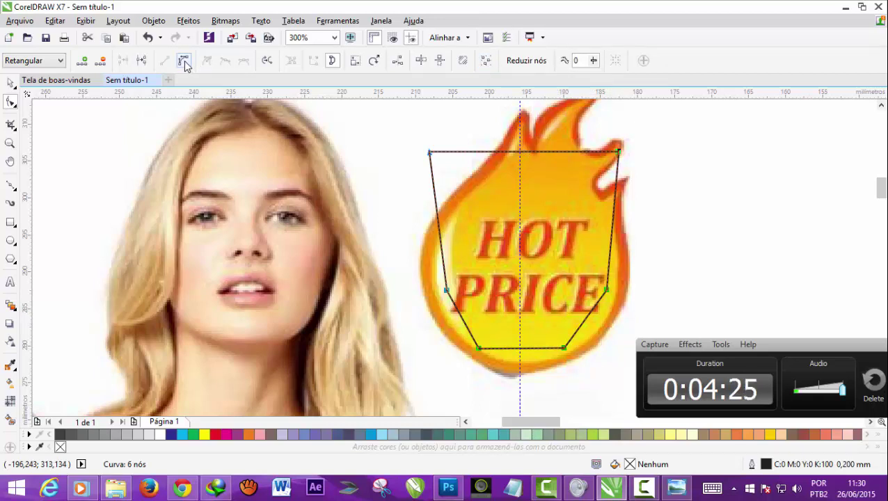
pyautogui.moveTo(526, 153); pyautogui.dragTo(521, 142)
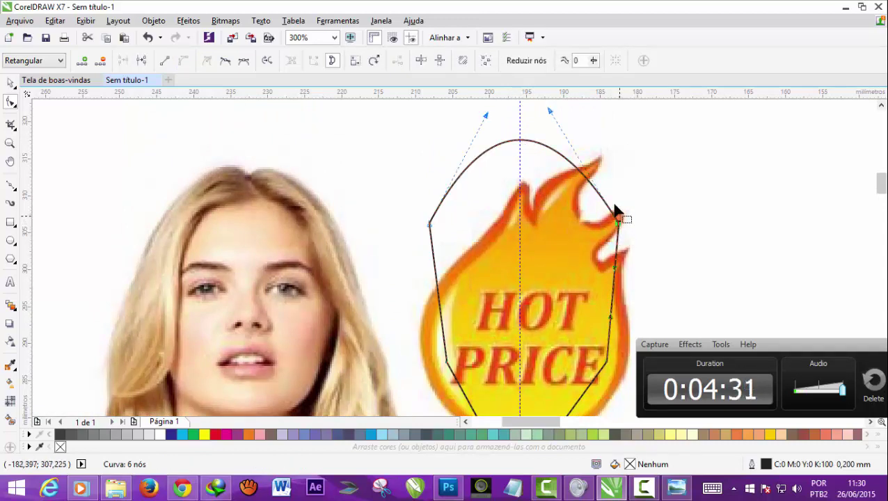
pyautogui.moveTo(550, 110); pyautogui.dragTo(597, 118)
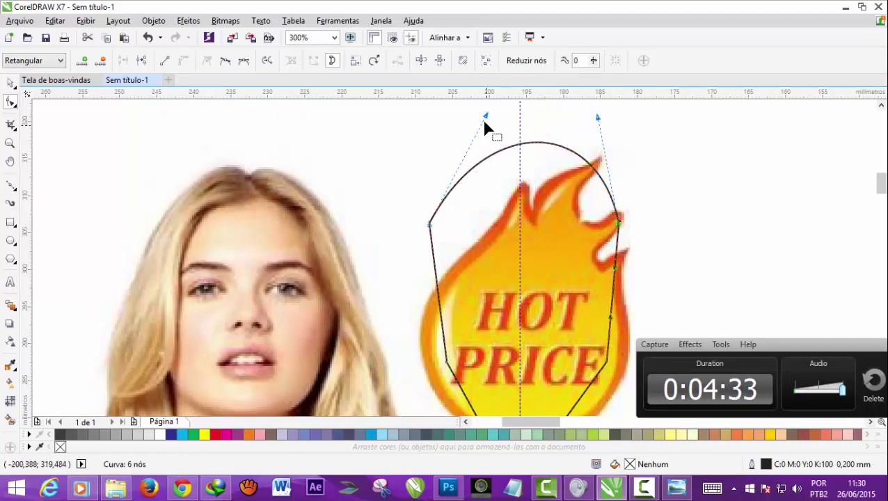
pyautogui.moveTo(485, 116); pyautogui.dragTo(466, 110)
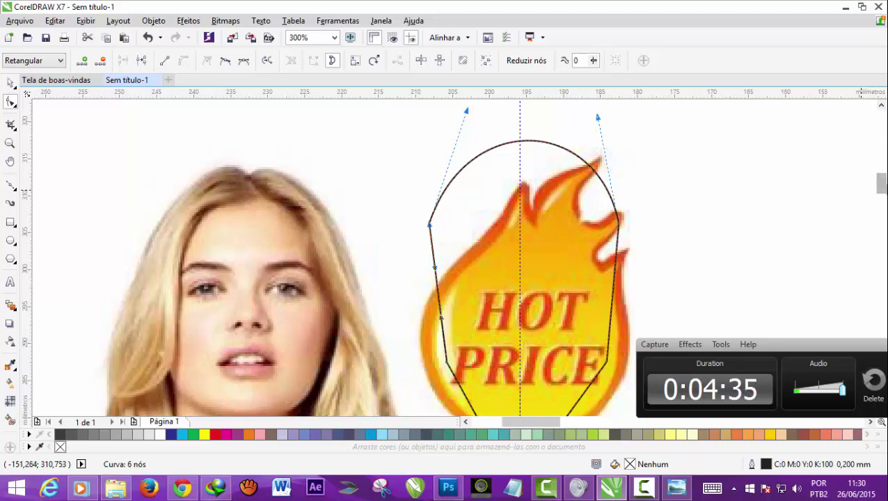
# Pull the chin nodes inward and bend the bottom and sides into a rounded curve.
pyautogui.scroll(-2, 882, 196)
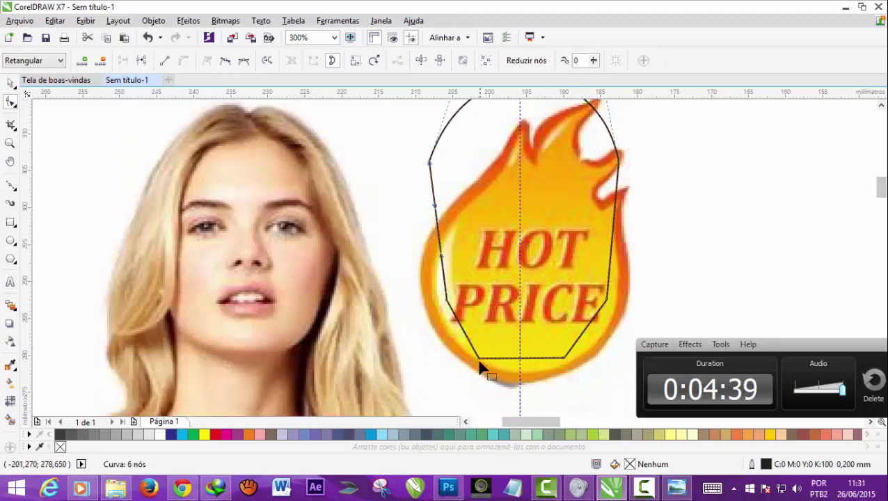
pyautogui.moveTo(485, 357); pyautogui.dragTo(499, 358)
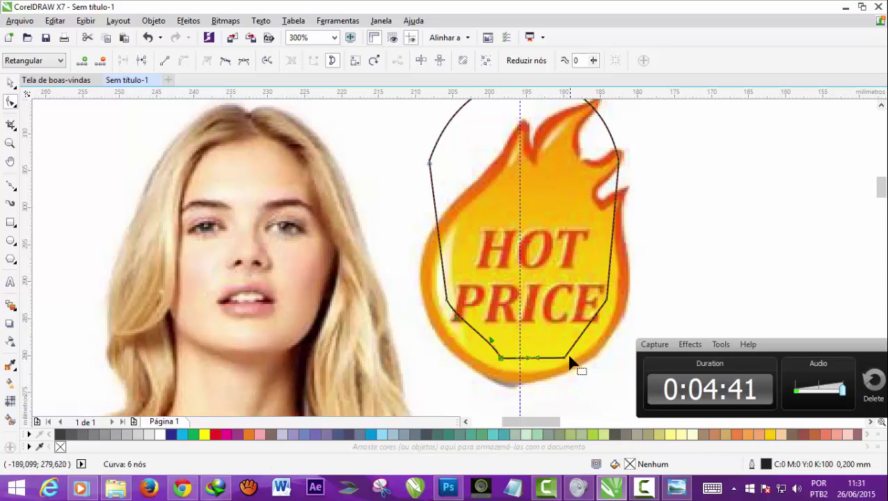
pyautogui.moveTo(564, 358); pyautogui.dragTo(549, 358)
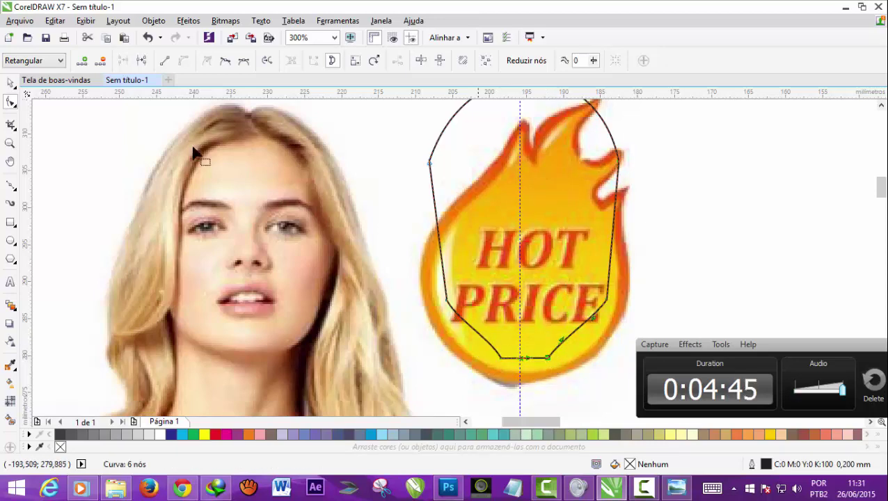
pyautogui.scroll(2, 530, 374)
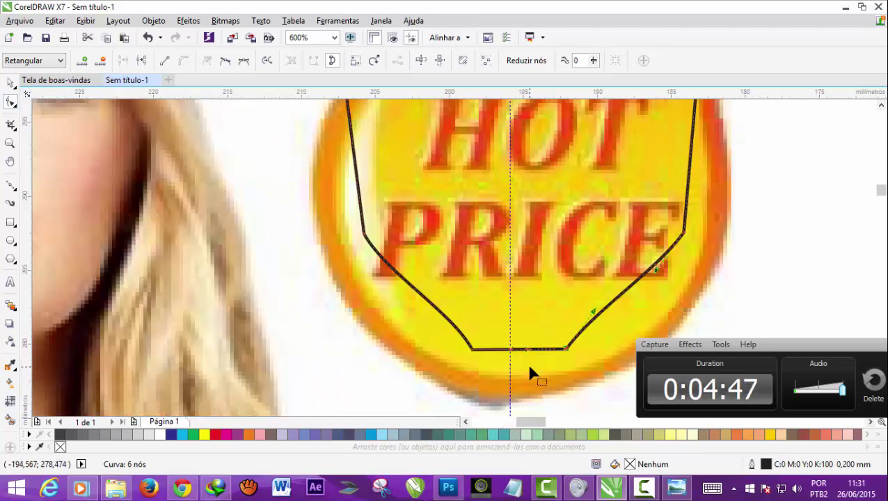
pyautogui.moveTo(522, 350); pyautogui.dragTo(519, 363)
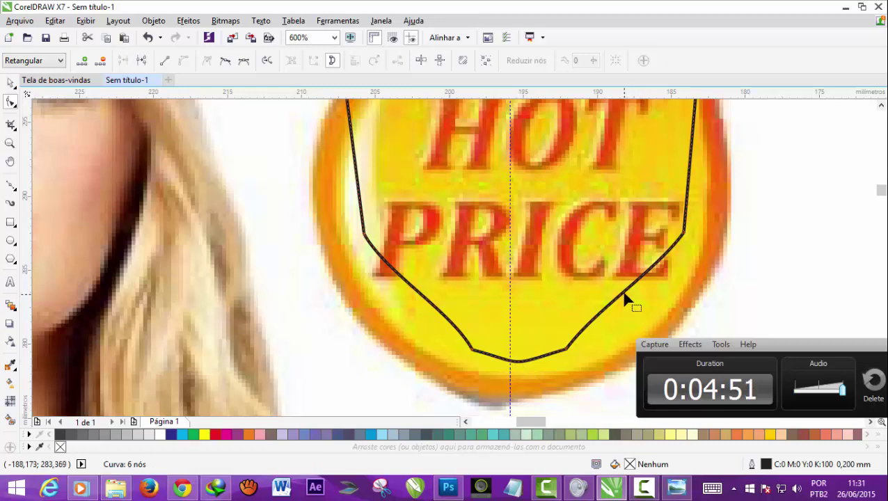
pyautogui.moveTo(624, 297); pyautogui.dragTo(626, 307)
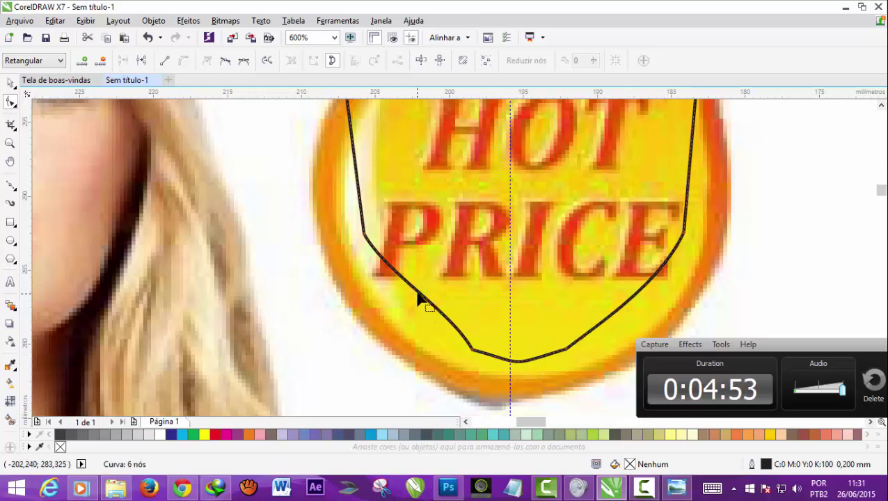
pyautogui.moveTo(417, 295); pyautogui.dragTo(413, 306)
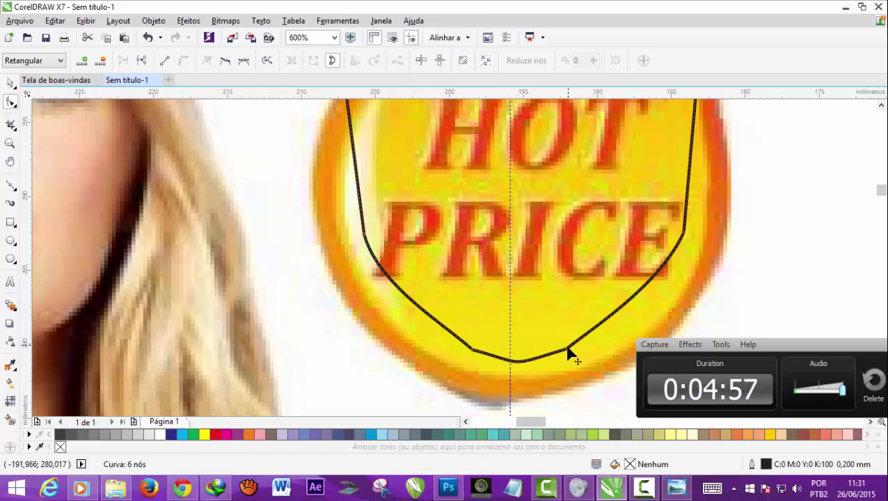
# Shift the bottom chin node left and review the rounded head outline.
pyautogui.click(521, 360)
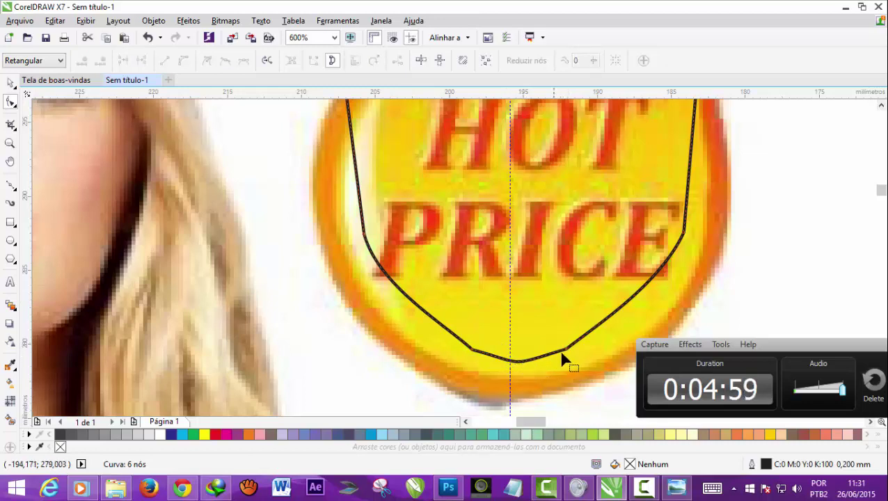
pyautogui.moveTo(527, 359); pyautogui.dragTo(510, 362)
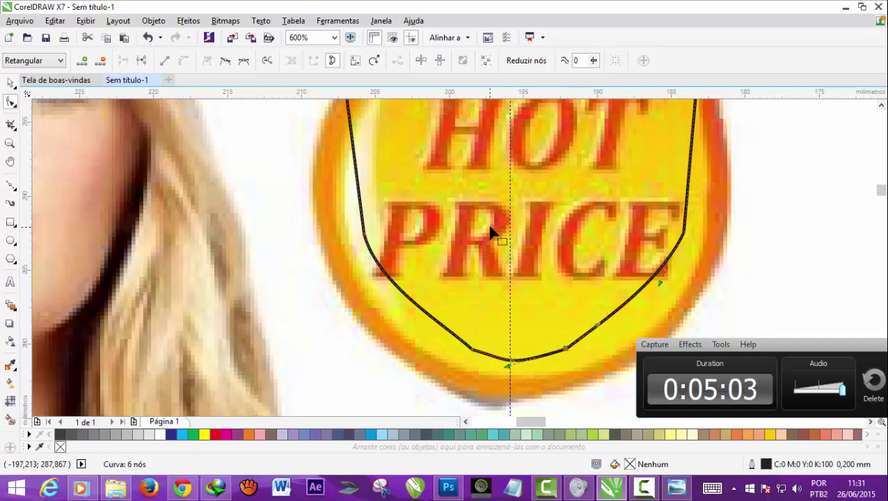
pyautogui.scroll(1, 490, 231)
pyautogui.scroll(-2, 489, 232)
pyautogui.scroll(-1, 490, 231)
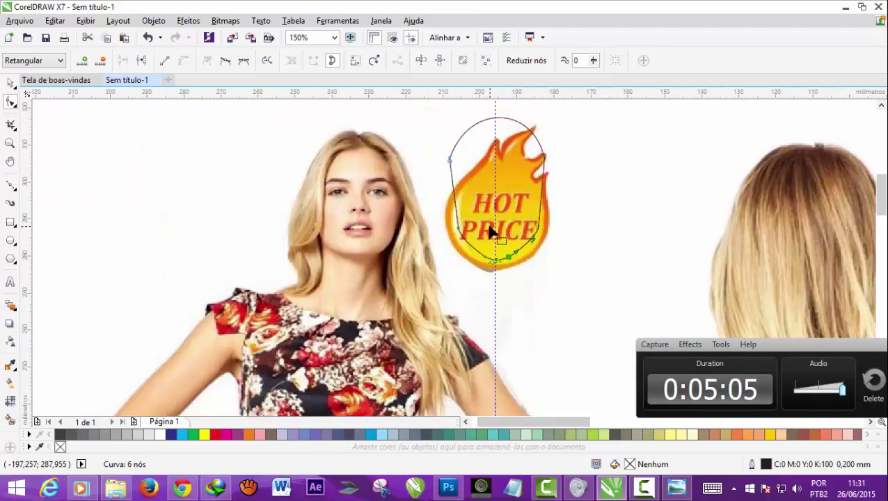
pyautogui.scroll(1, 506, 165)
pyautogui.scroll(1, 506, 166)
pyautogui.scroll(-1, 504, 165)
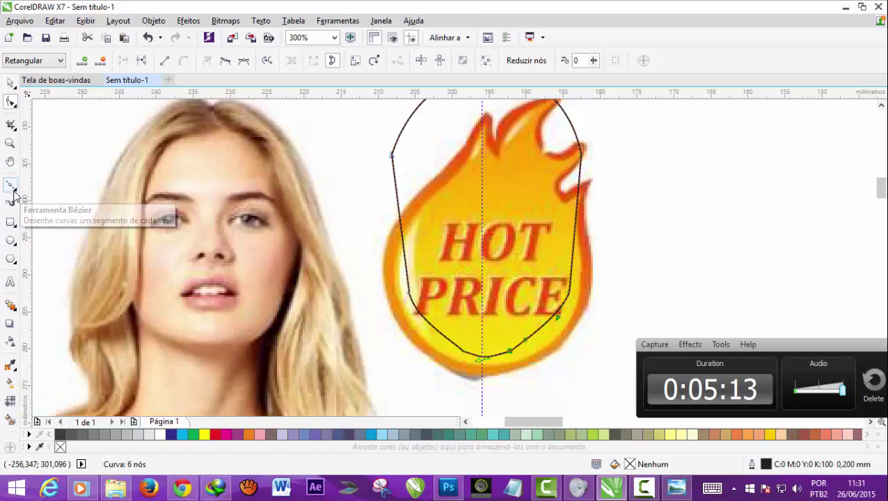
# Choose the 3-Point Curve tool and add a horizontal guideline at eye level.
pyautogui.click(14, 191)
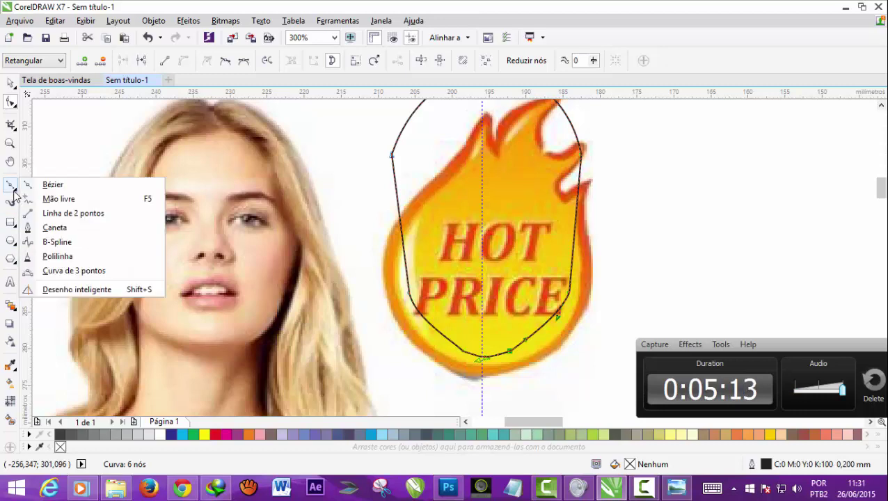
pyautogui.click(63, 271)
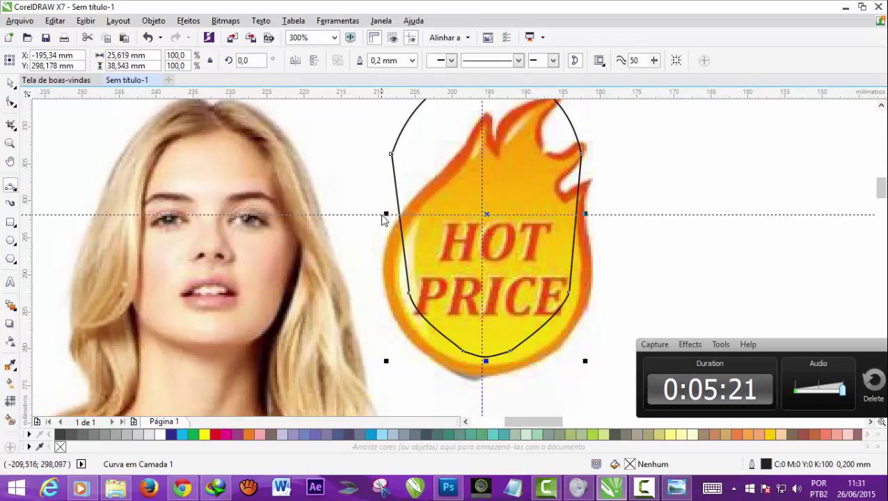
pyautogui.moveTo(385, 215); pyautogui.dragTo(384, 214)
pyautogui.moveTo(881, 195); pyautogui.dragTo(881, 193)
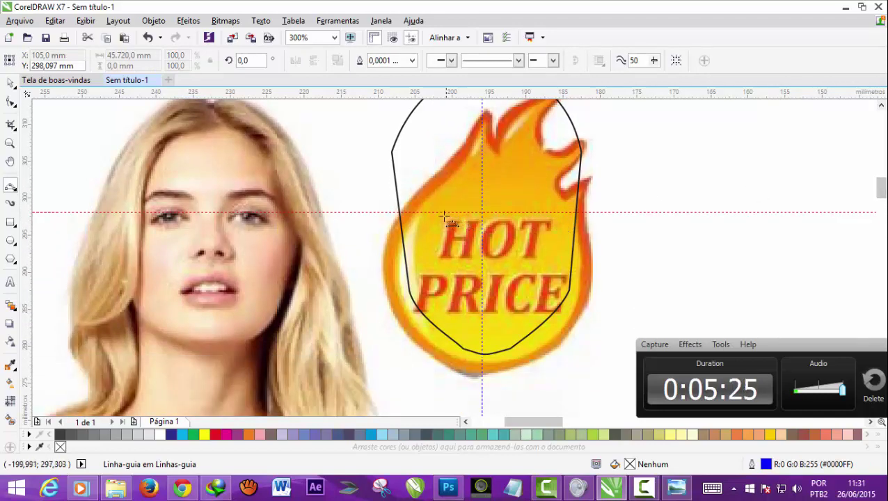
pyautogui.scroll(1, 433, 214)
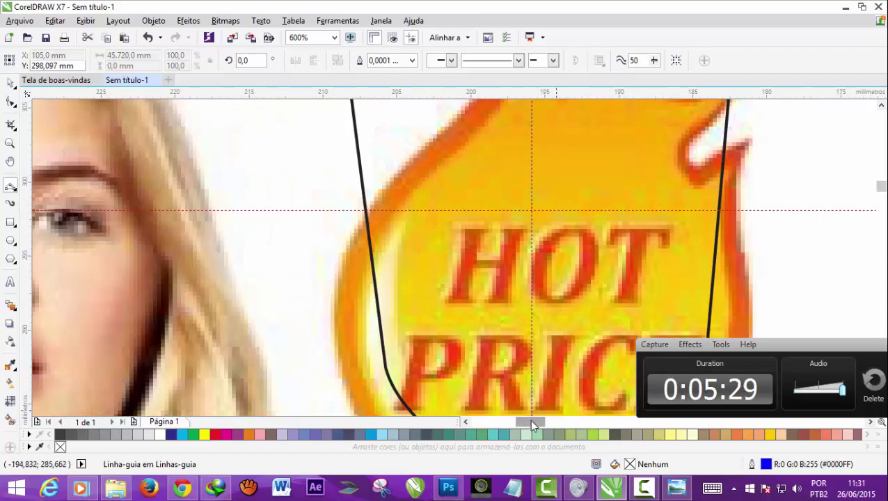
pyautogui.moveTo(529, 419); pyautogui.dragTo(525, 419)
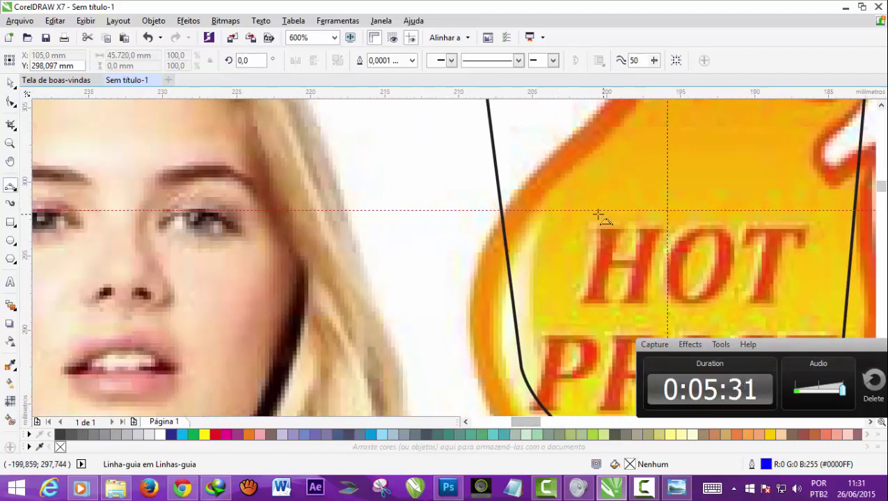
# Draw an upper and lower arc forming a closed almond eye shape.
pyautogui.click(531, 208)
pyautogui.moveTo(558, 203); pyautogui.dragTo(619, 207)
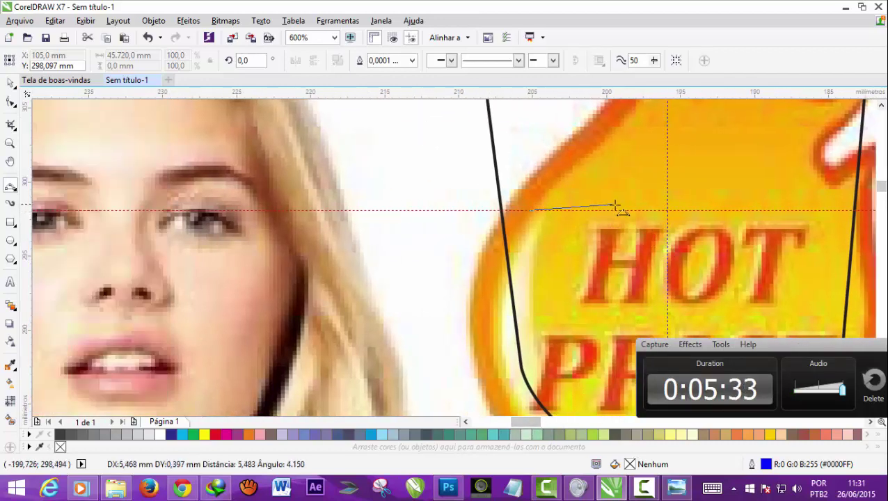
pyautogui.click(570, 187)
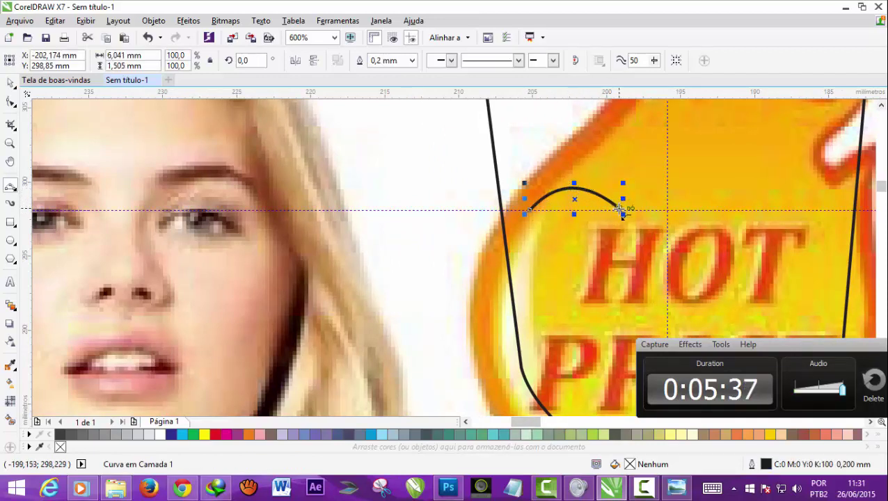
pyautogui.moveTo(619, 208); pyautogui.dragTo(530, 211)
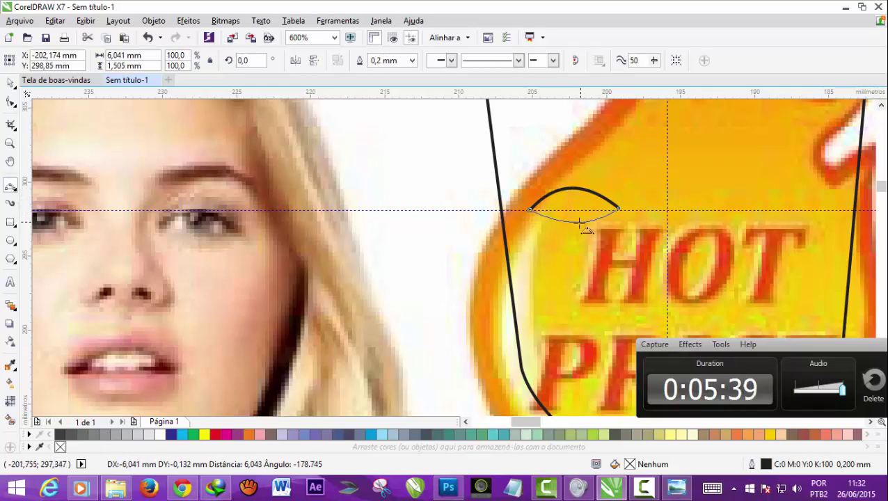
pyautogui.click(571, 224)
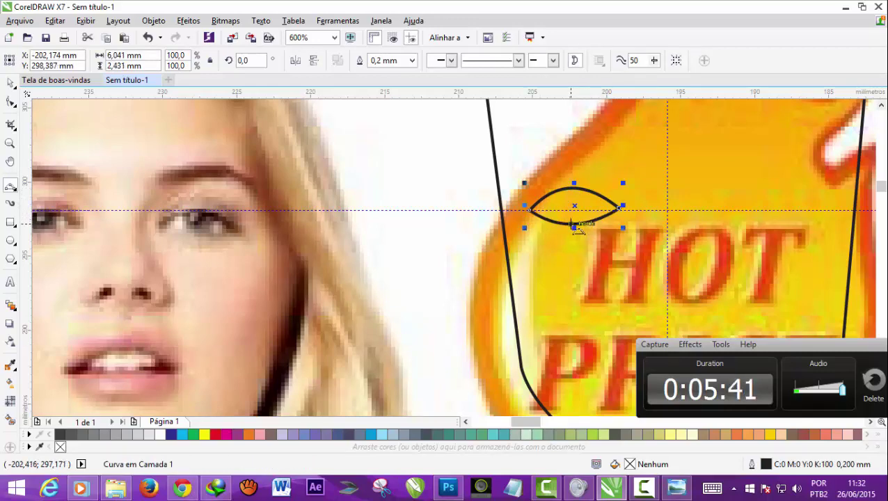
pyautogui.scroll(1, 575, 228)
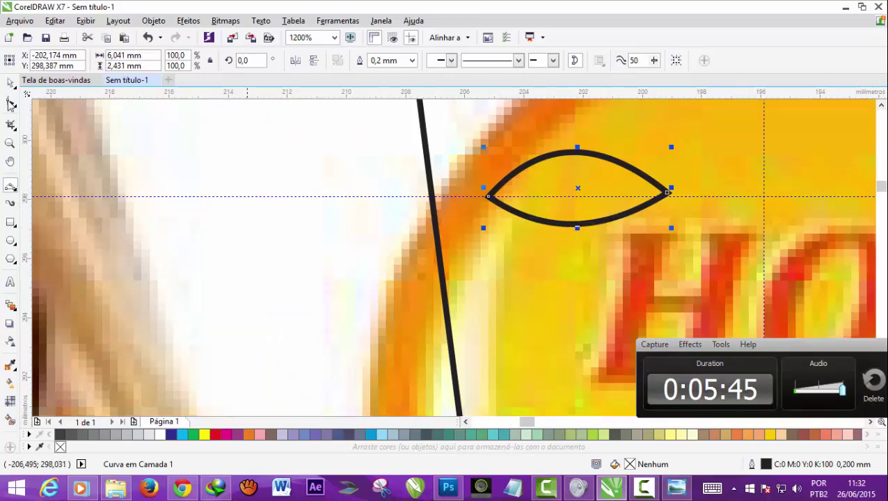
pyautogui.click(11, 102)
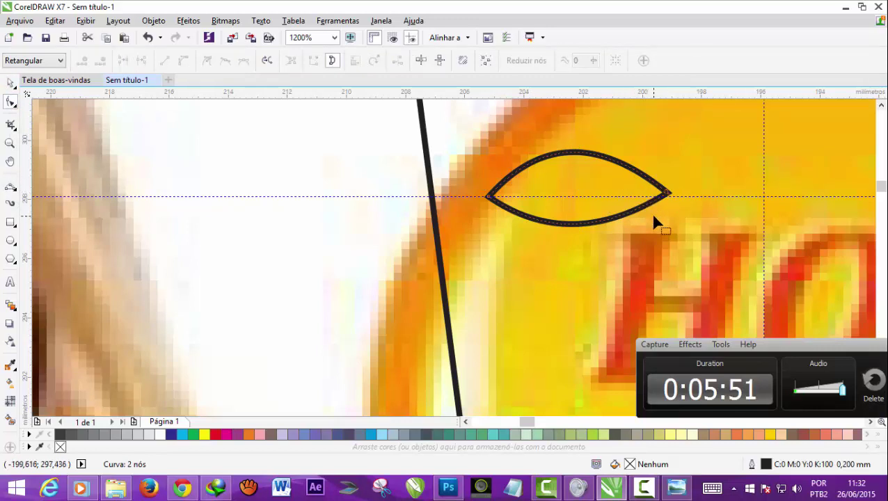
# Reshape the eye curves into a teardrop with a higher bulging top.
pyautogui.click(666, 193)
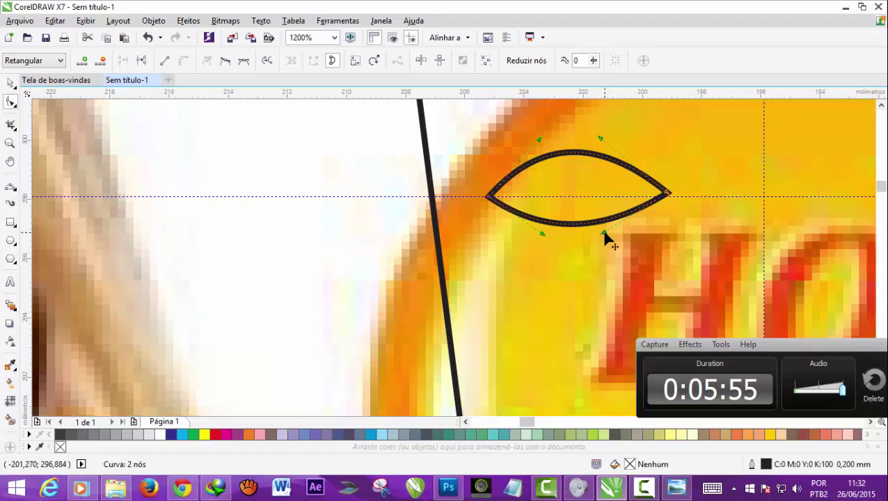
pyautogui.moveTo(605, 233)
pyautogui.mouseDown()
pyautogui.moveTo(599, 219)
pyautogui.moveTo(608, 202)
pyautogui.mouseUp()
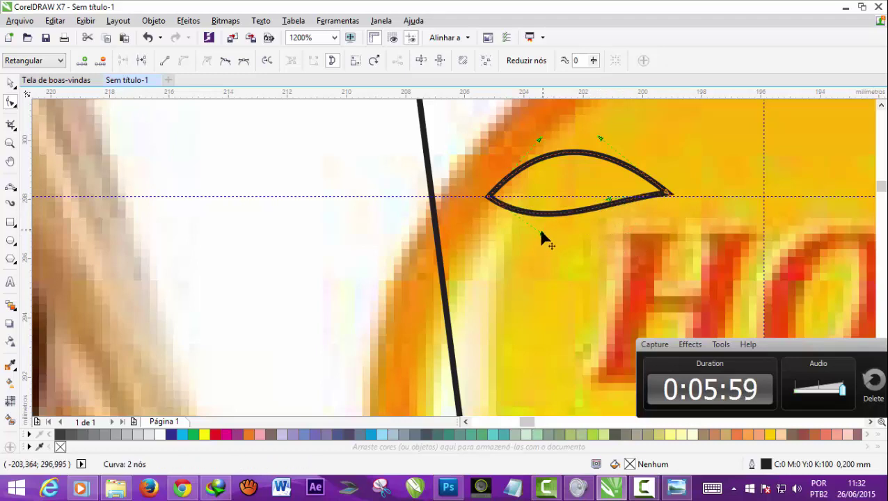
pyautogui.moveTo(541, 233); pyautogui.dragTo(541, 259)
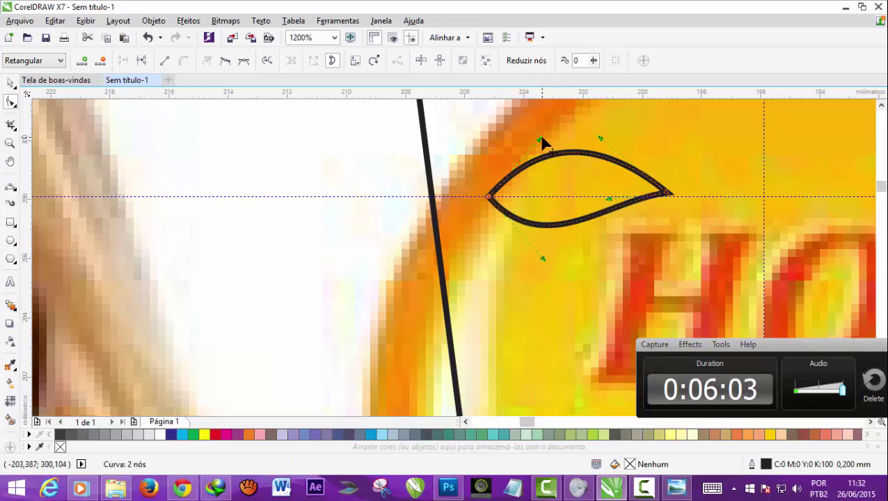
pyautogui.moveTo(540, 142); pyautogui.dragTo(517, 133)
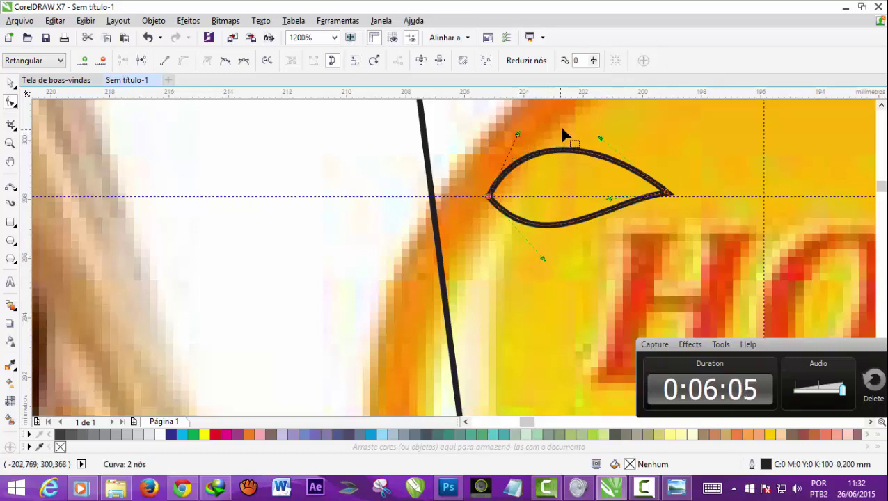
pyautogui.moveTo(597, 137); pyautogui.dragTo(611, 136)
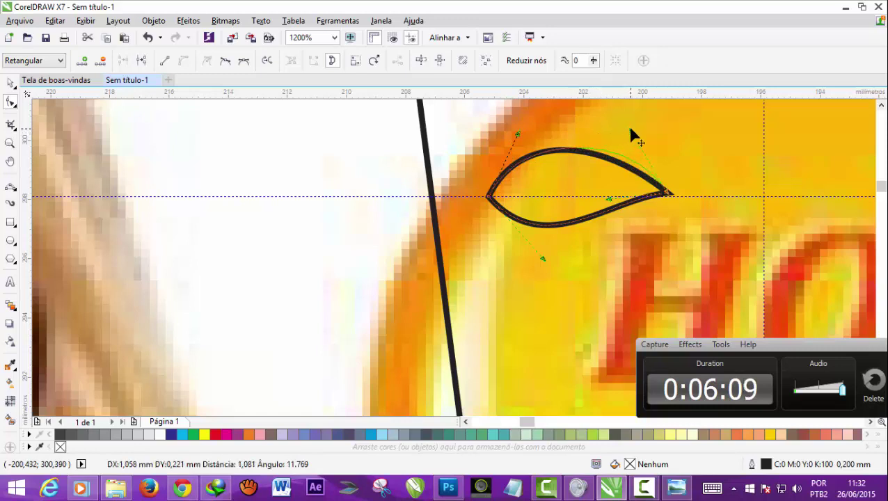
pyautogui.moveTo(611, 135); pyautogui.dragTo(620, 132)
pyautogui.moveTo(517, 134); pyautogui.dragTo(500, 130)
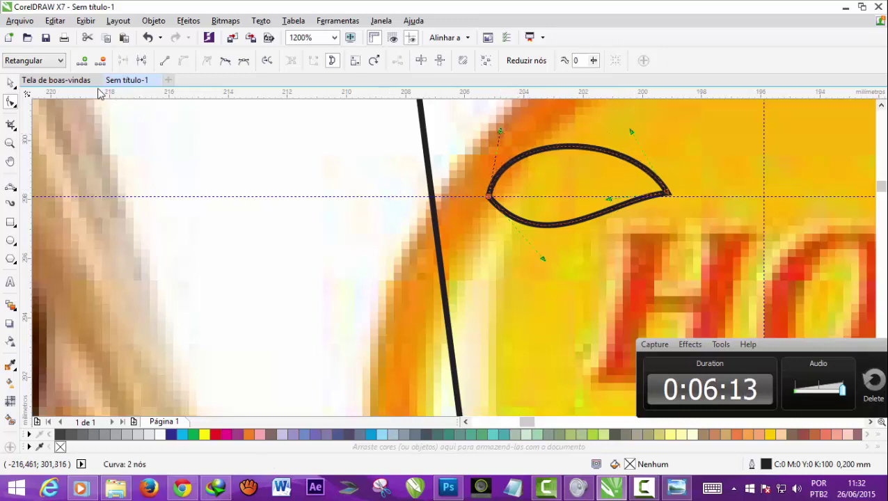
# Tilt the eye shape slightly and draw a 2.8 mm iris circle over it.
pyautogui.click(14, 84)
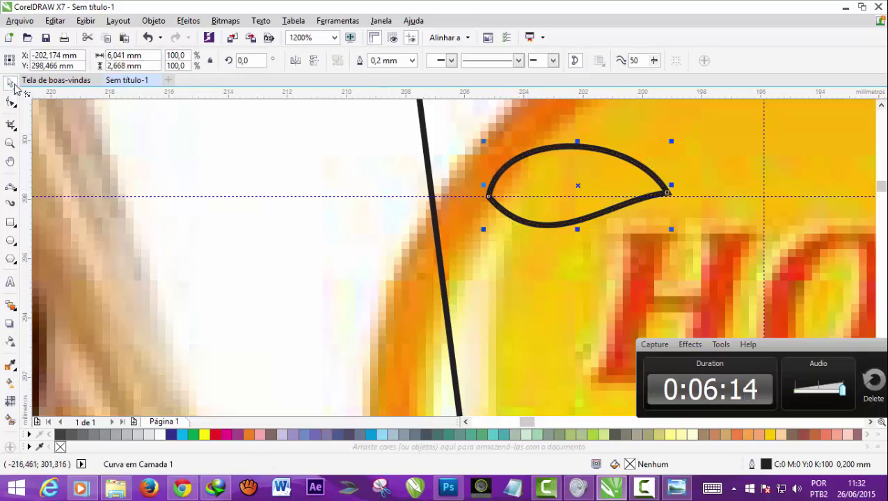
pyautogui.click(612, 166)
pyautogui.moveTo(672, 141); pyautogui.dragTo(670, 152)
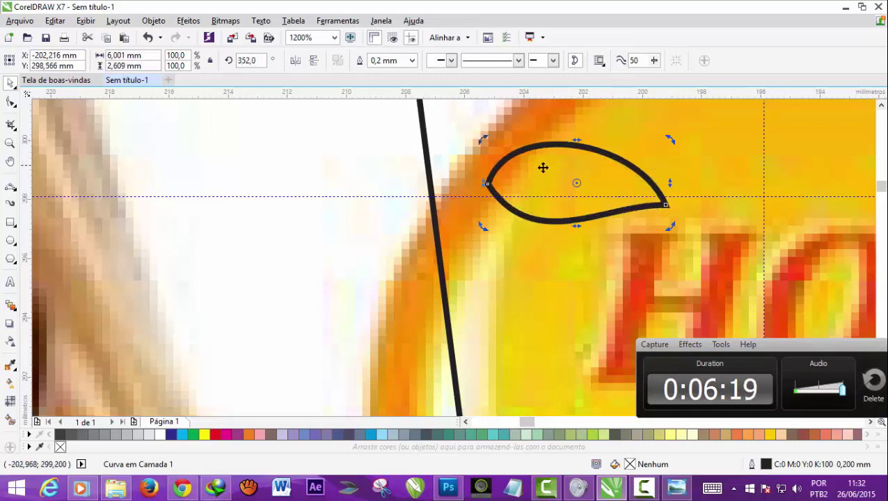
pyautogui.click(459, 180)
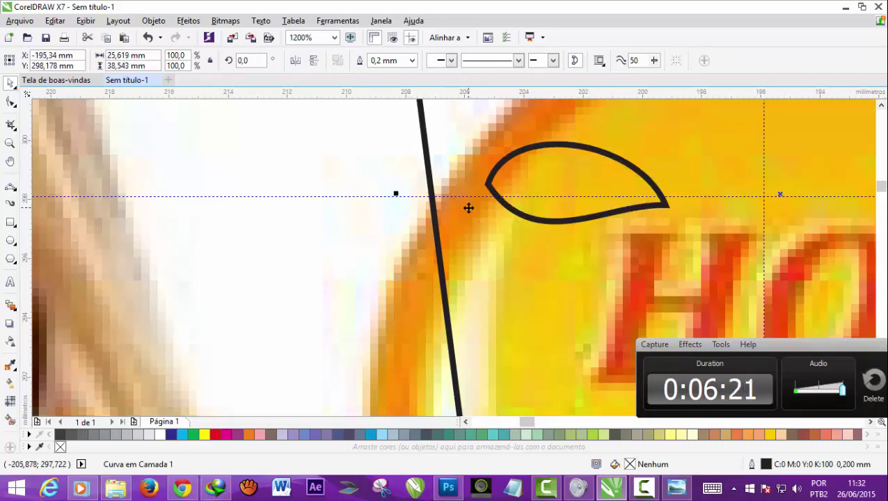
pyautogui.click(533, 146)
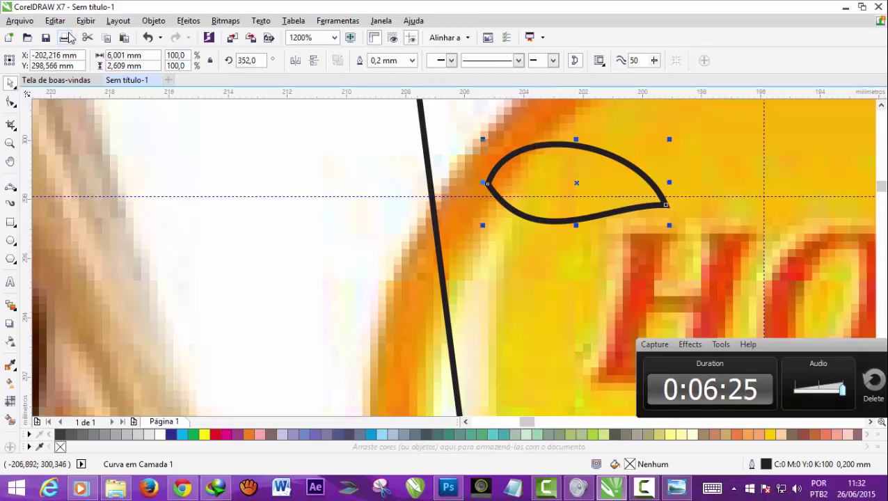
pyautogui.click(12, 241)
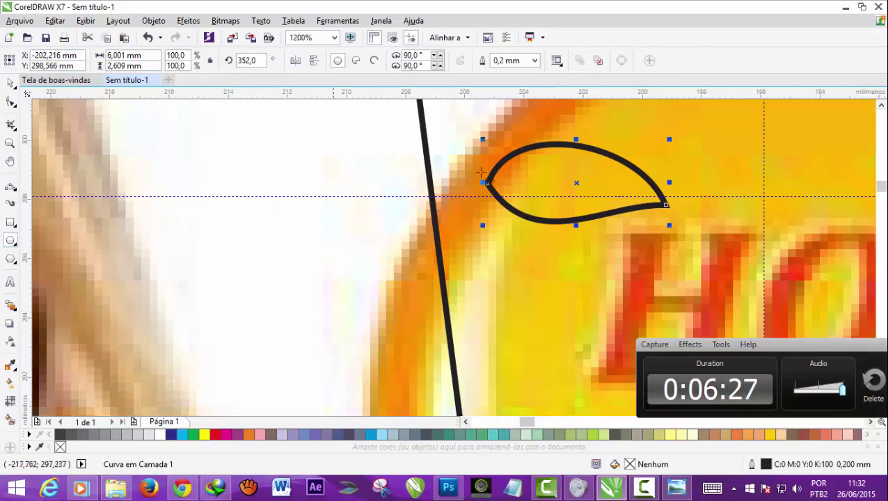
pyautogui.moveTo(515, 134); pyautogui.dragTo(597, 215)
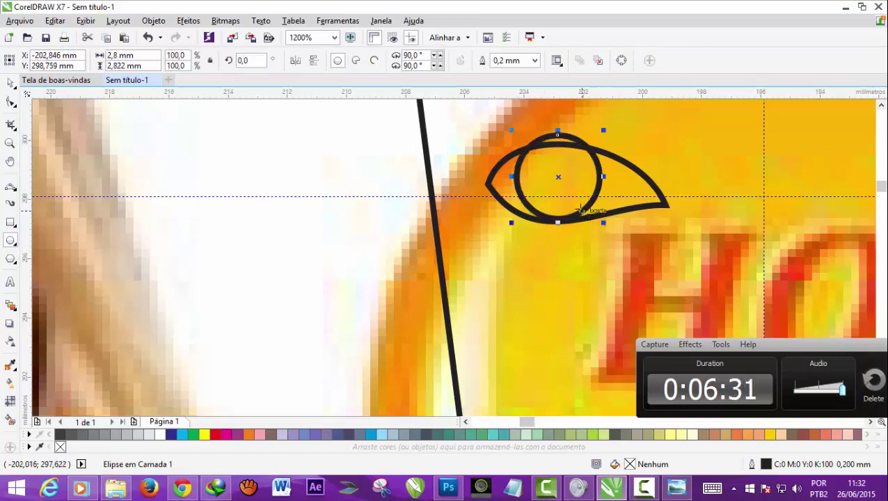
# Intersect the circle with the eye outline, then undo back to the original circle.
pyautogui.click(10, 83)
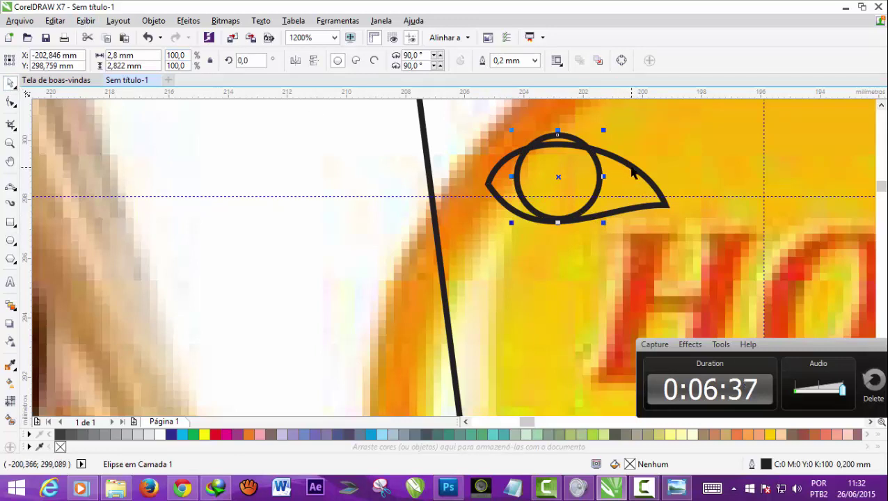
pyautogui.keyDown('shift'); pyautogui.click(633, 173); pyautogui.keyUp('shift')
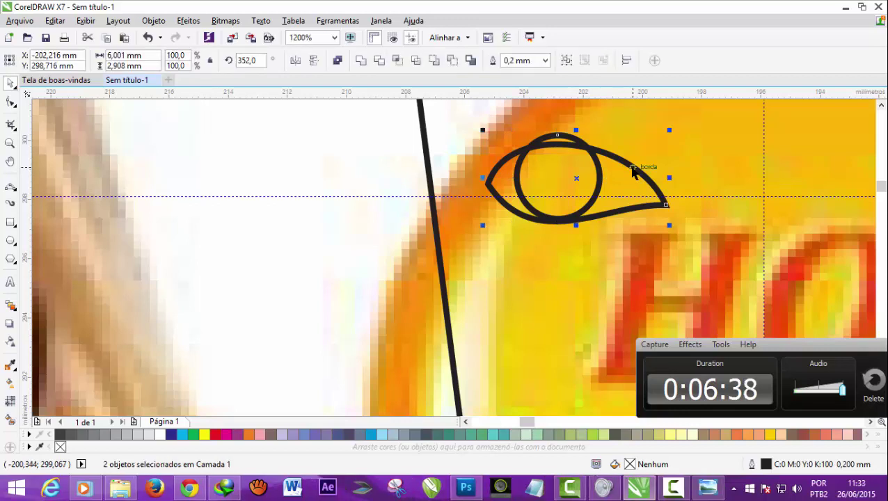
pyautogui.click(397, 61)
pyautogui.hotkey('ctrl', 'z')
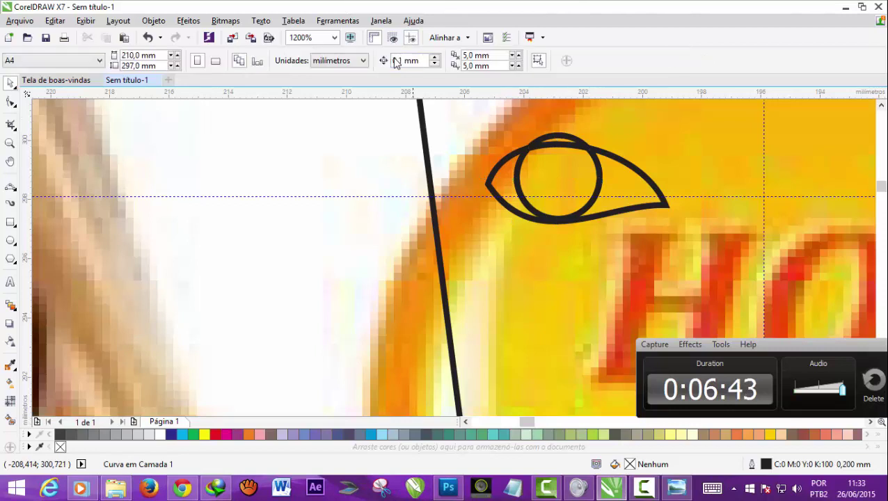
pyautogui.press('Tab')
# Shrink a circle to a 1.49 mm pupil and centre it inside the iris.
pyautogui.moveTo(647, 133); pyautogui.dragTo(766, 132)
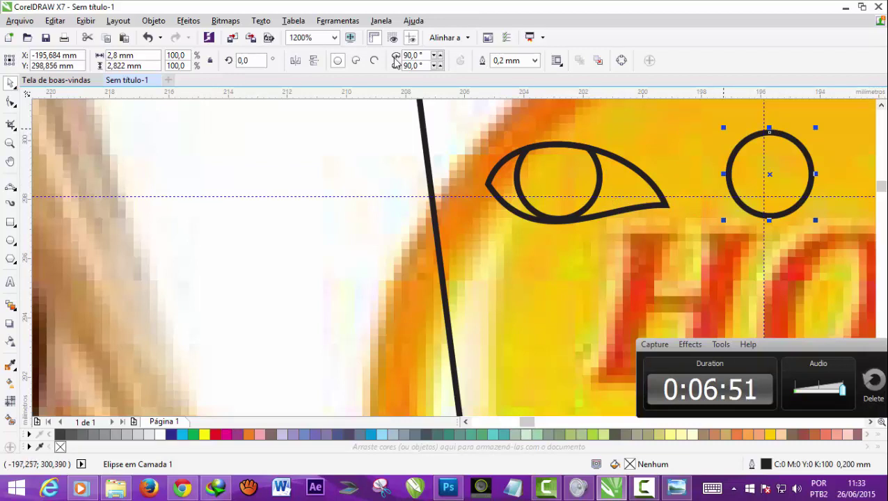
pyautogui.moveTo(722, 128)
pyautogui.mouseDown()
pyautogui.moveTo(763, 174)
pyautogui.moveTo(548, 180)
pyautogui.moveTo(557, 174)
pyautogui.mouseUp()
pyautogui.hotkey('ctrl', 'shift', 'q')
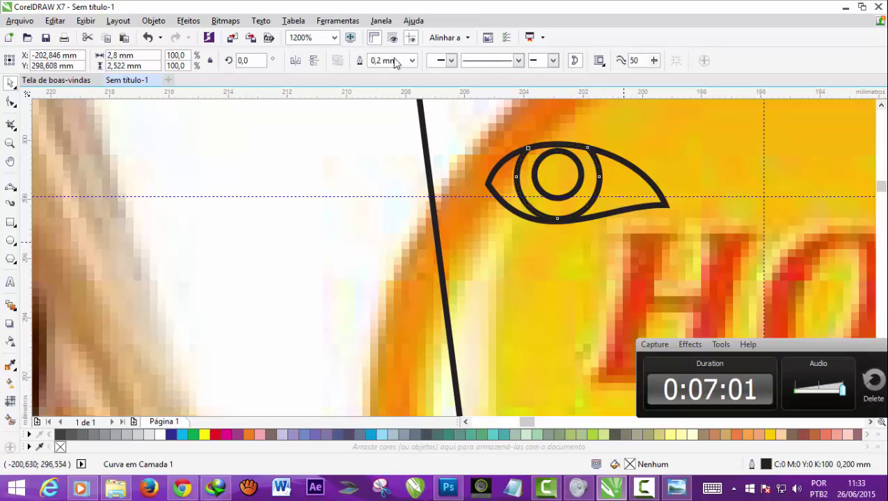
pyautogui.hotkey('ctrl', 'z')
pyautogui.hotkey('ctrl', 'z')
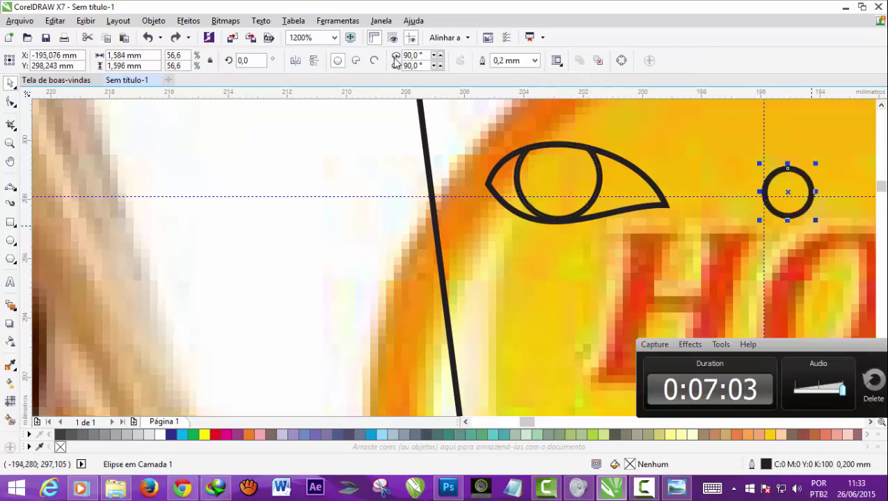
pyautogui.moveTo(814, 220)
pyautogui.mouseDown()
pyautogui.moveTo(557, 174)
pyautogui.moveTo(586, 202)
pyautogui.mouseUp()
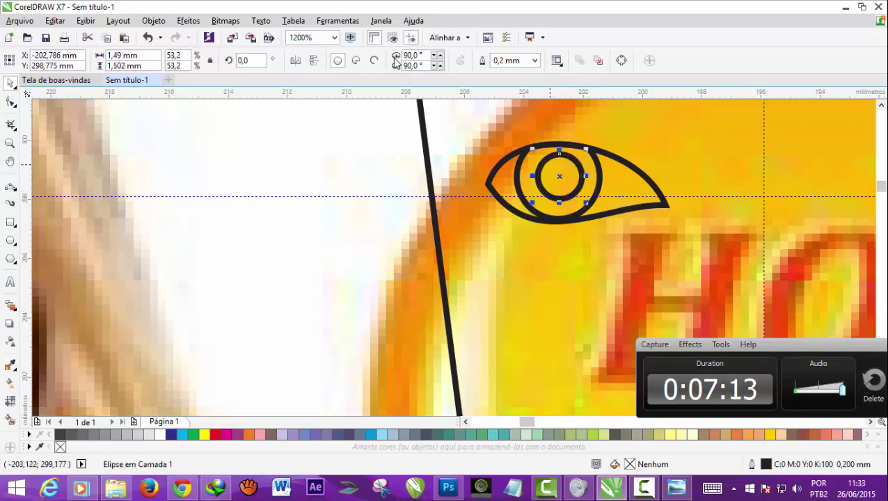
pyautogui.press('Left')
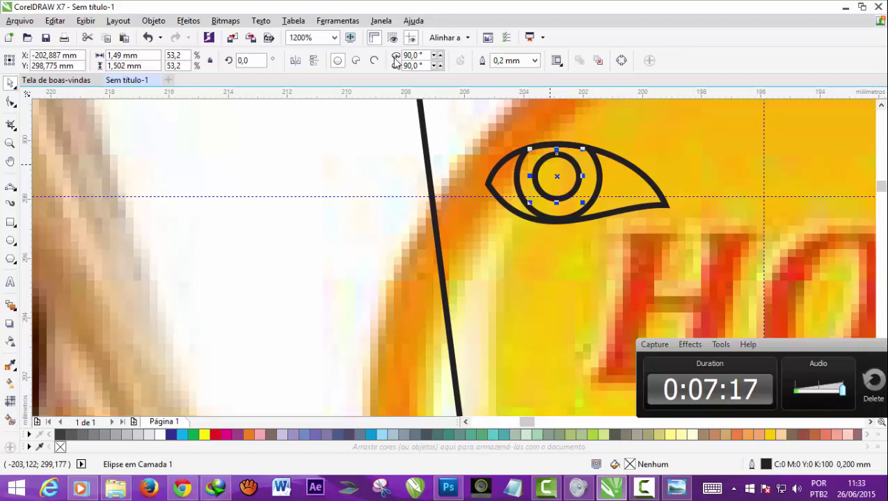
pyautogui.press('Escape')
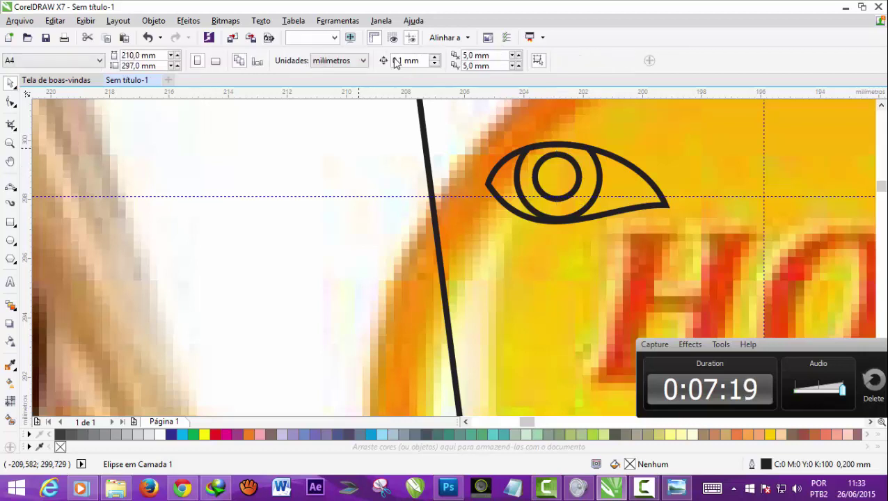
pyautogui.press('Tab')
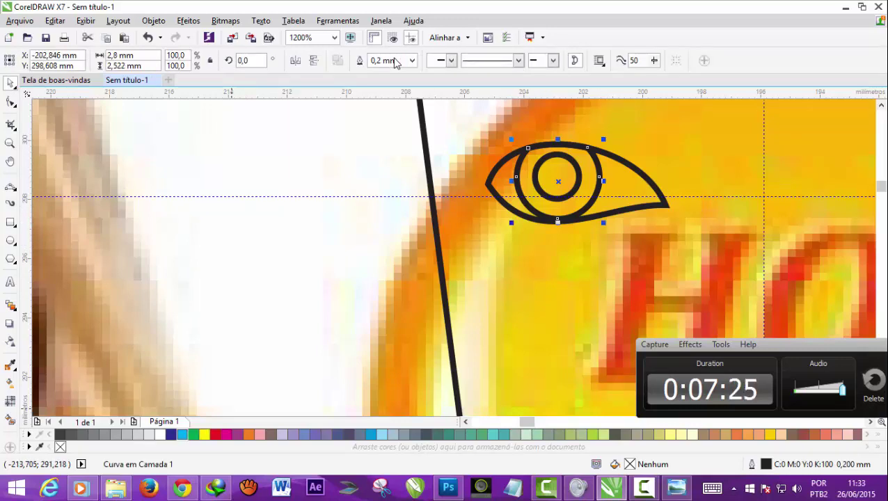
# Fill the iris cyan, then select the pupil circle for its black fill.
pyautogui.click(182, 434)
pyautogui.press('Escape')
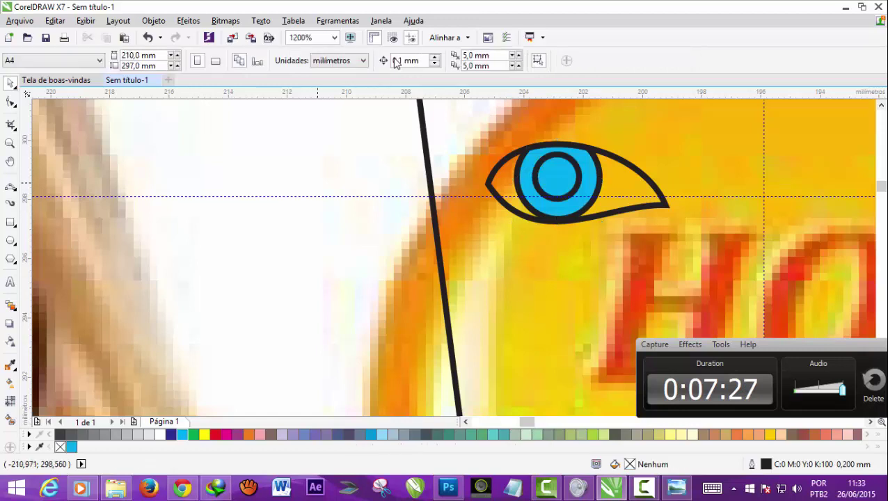
pyautogui.press('Tab')
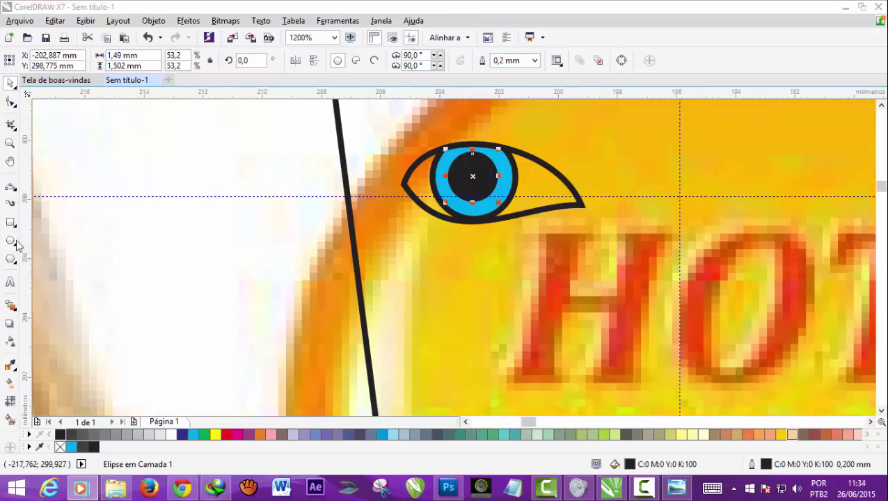
# Draw a small white, outline-free ellipse and place it on the pupil as a highlight.
pyautogui.moveTo(379, 150); pyautogui.dragTo(389, 160)
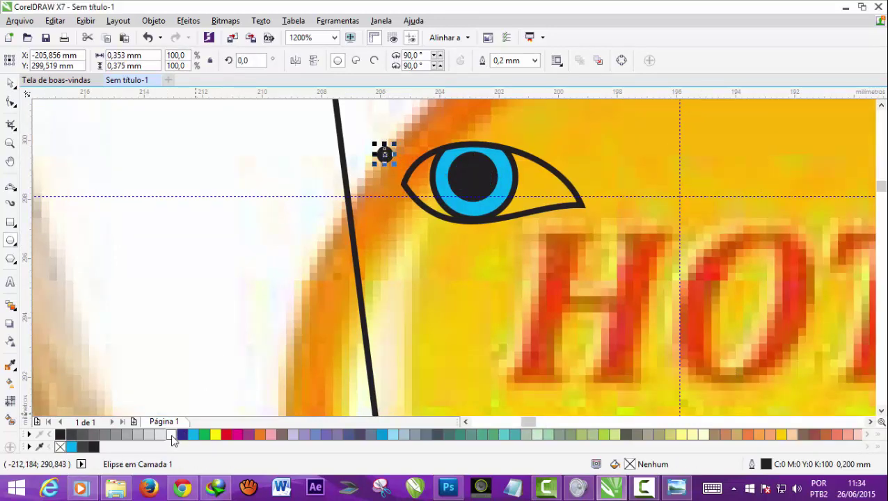
pyautogui.click(171, 435)
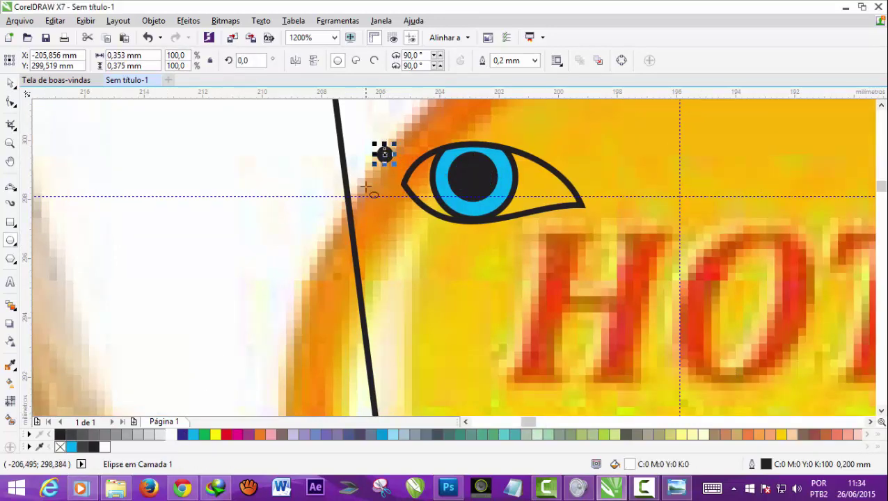
pyautogui.doubleClick(60, 446)
pyautogui.click(514, 406)
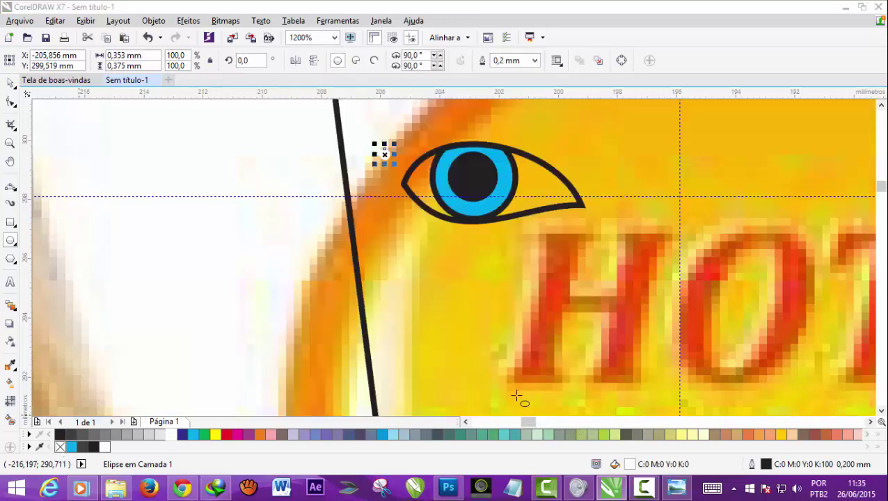
pyautogui.moveTo(384, 154); pyautogui.dragTo(455, 170)
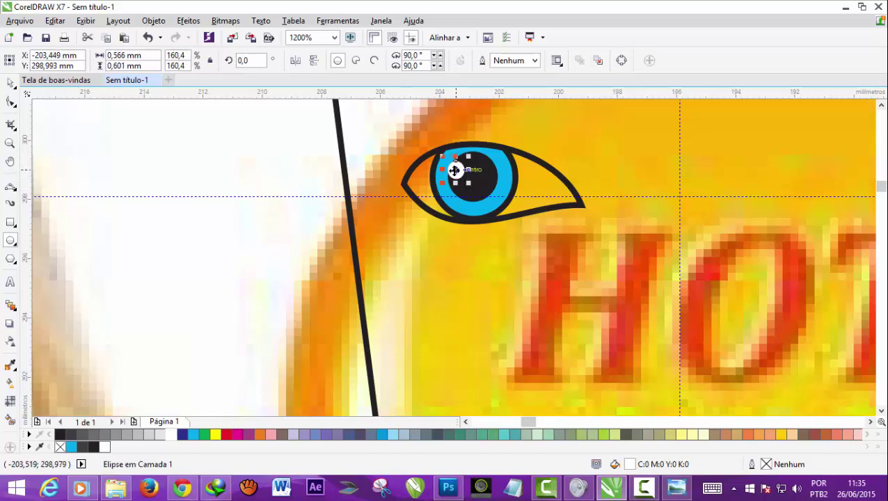
# Duplicate the highlight with Ctrl+D, move it onto the eye and shrink it into a smaller second dot.
pyautogui.hotkey('ctrl', 'd')
pyautogui.press('space')
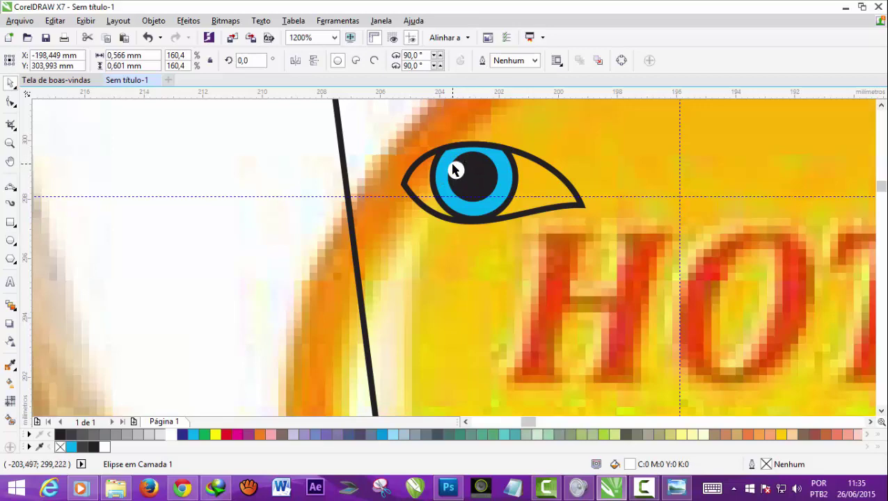
pyautogui.press('F4')
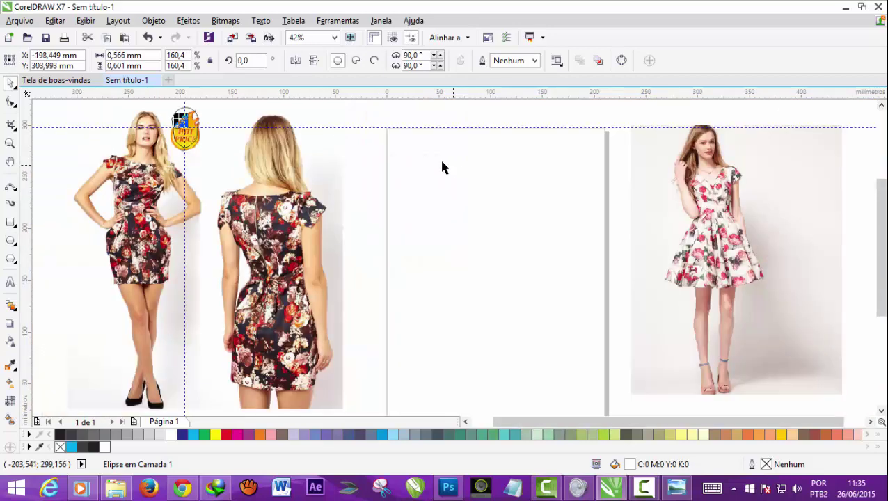
pyautogui.scroll(2, 165, 116)
pyautogui.scroll(1, 165, 116)
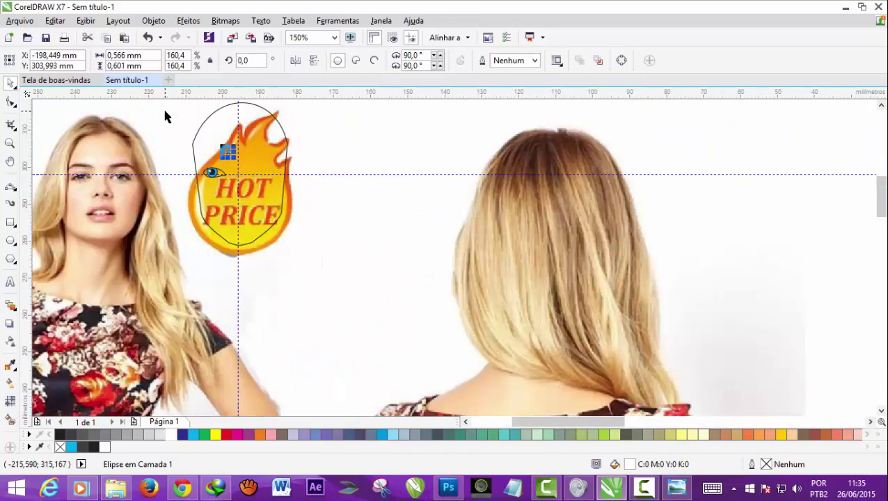
pyautogui.scroll(3, 165, 116)
pyautogui.scroll(2, 165, 116)
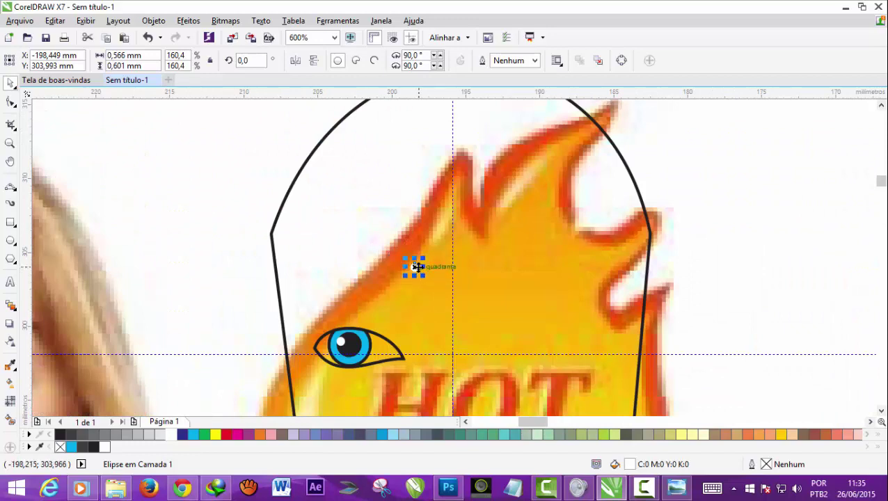
pyautogui.moveTo(414, 266)
pyautogui.mouseDown()
pyautogui.moveTo(355, 350)
pyautogui.moveTo(364, 348)
pyautogui.mouseUp()
pyautogui.scroll(2, 368, 347)
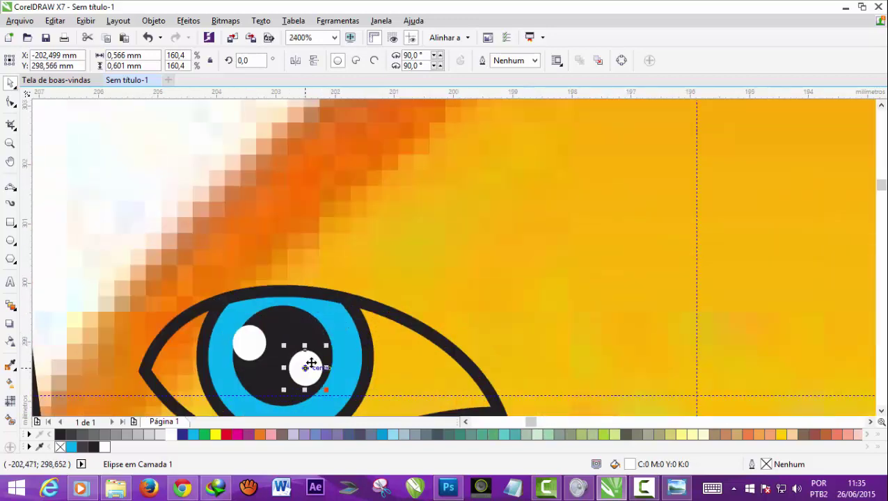
pyautogui.moveTo(326, 390)
pyautogui.mouseDown()
pyautogui.moveTo(313, 372)
pyautogui.moveTo(322, 368)
pyautogui.mouseUp()
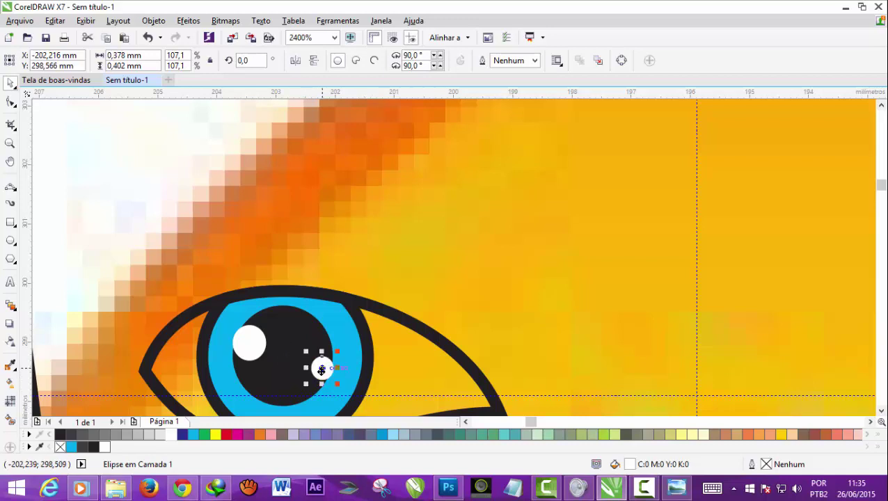
pyautogui.scroll(-1, 322, 370)
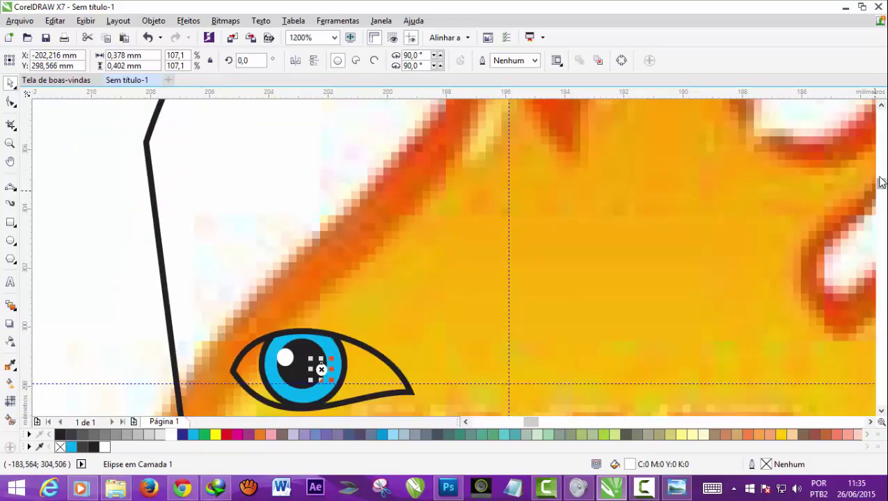
pyautogui.scroll(-3, 878, 182)
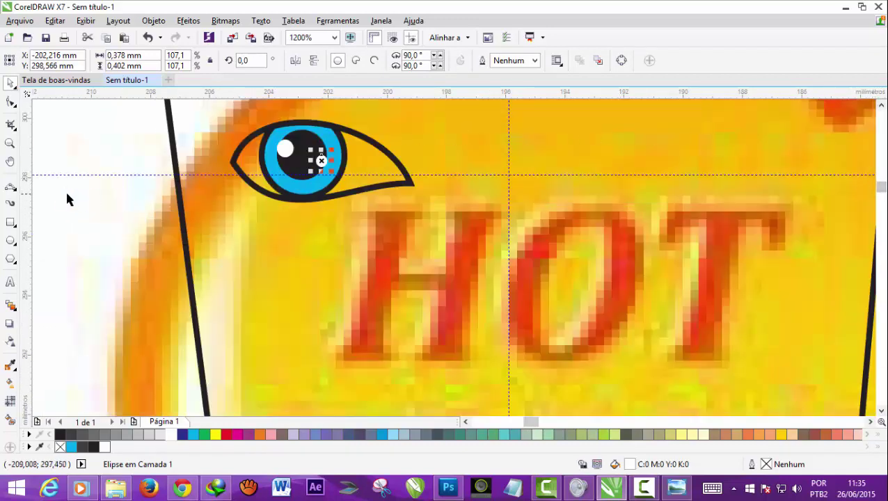
pyautogui.click(11, 190)
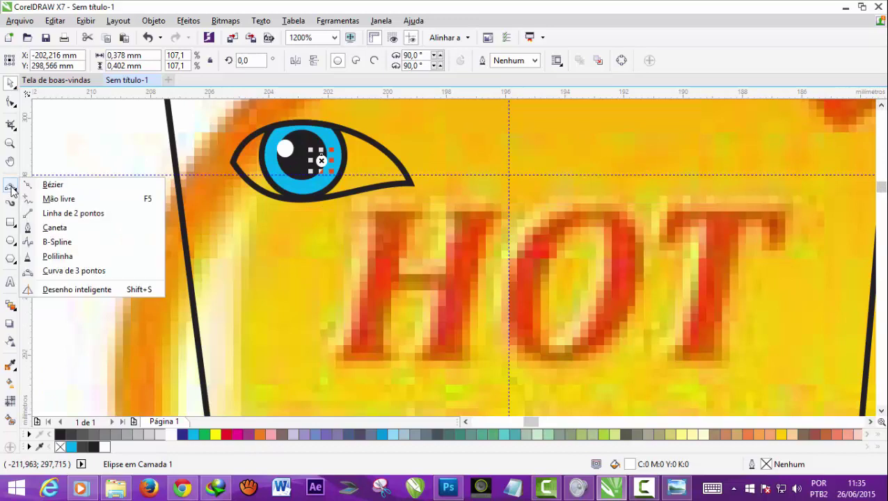
# Draw a trial lash line at the eye's outer corner and delete it.
pyautogui.click(44, 199)
pyautogui.scroll(1, 394, 159)
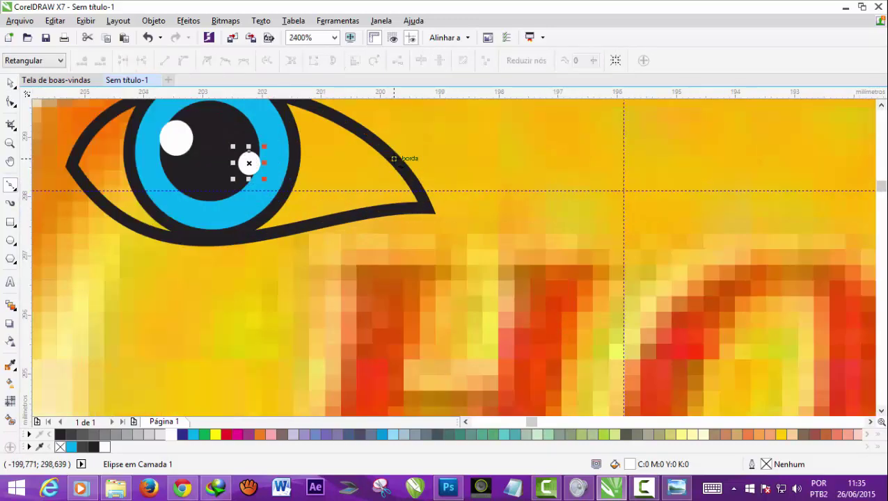
pyautogui.click(383, 134)
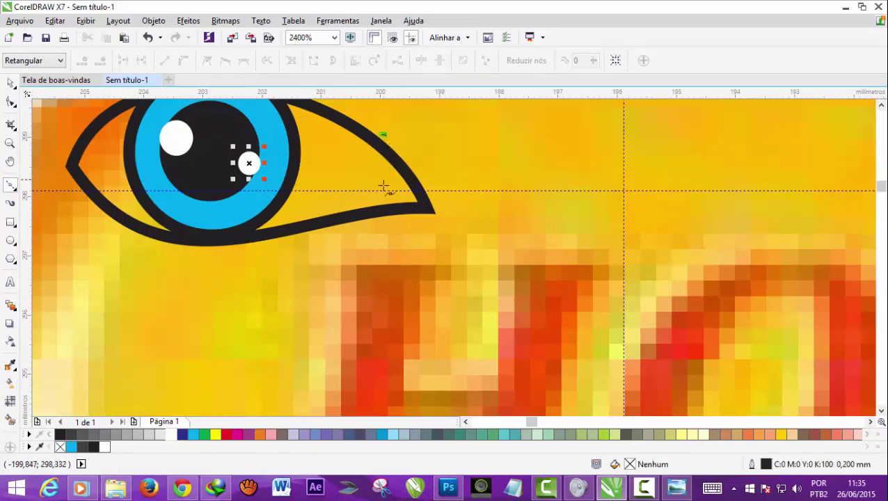
pyautogui.click(379, 203)
pyautogui.press('space')
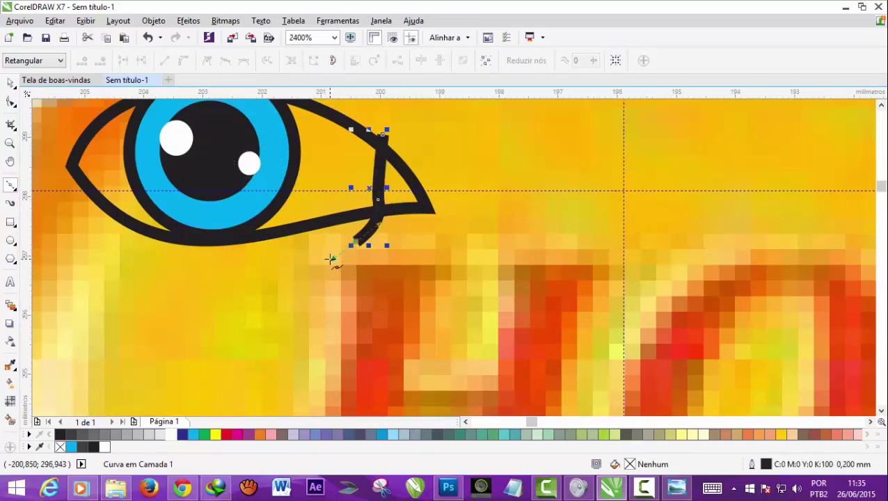
pyautogui.press('Delete')
# Draw a closed Bézier cutting shape over the eye's pointed corner.
pyautogui.click(370, 113)
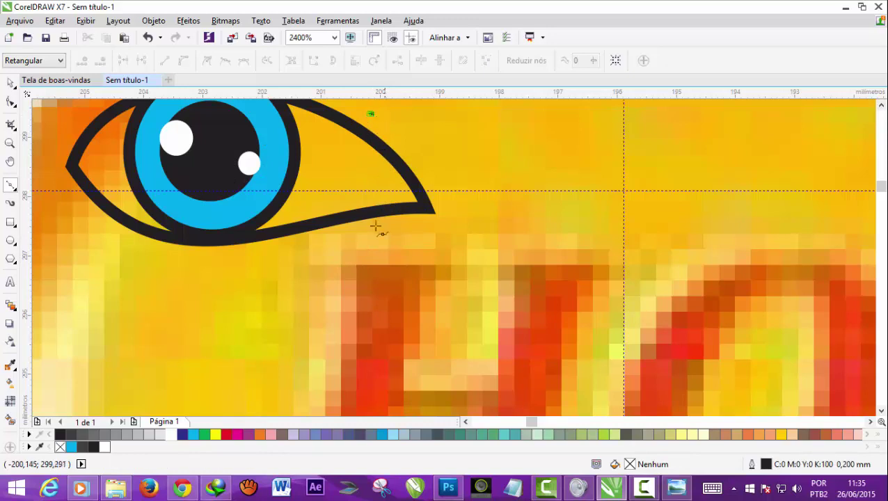
pyautogui.moveTo(342, 240); pyautogui.dragTo(265, 296)
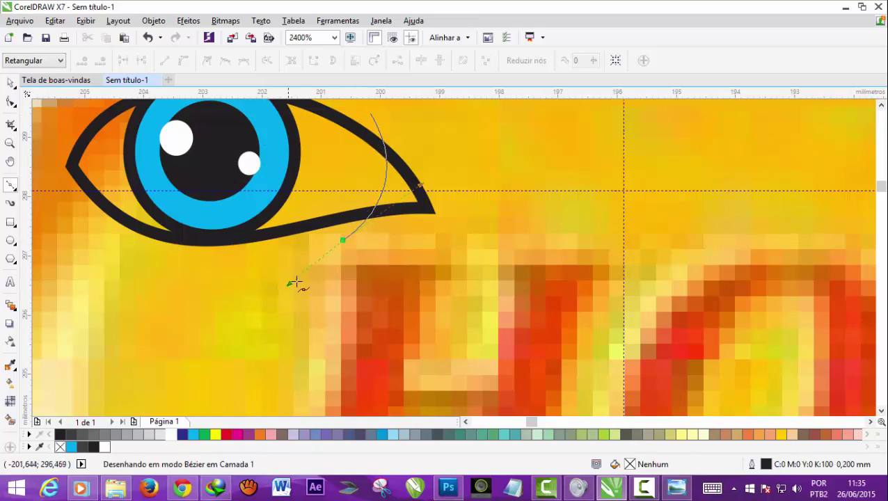
pyautogui.click(342, 241)
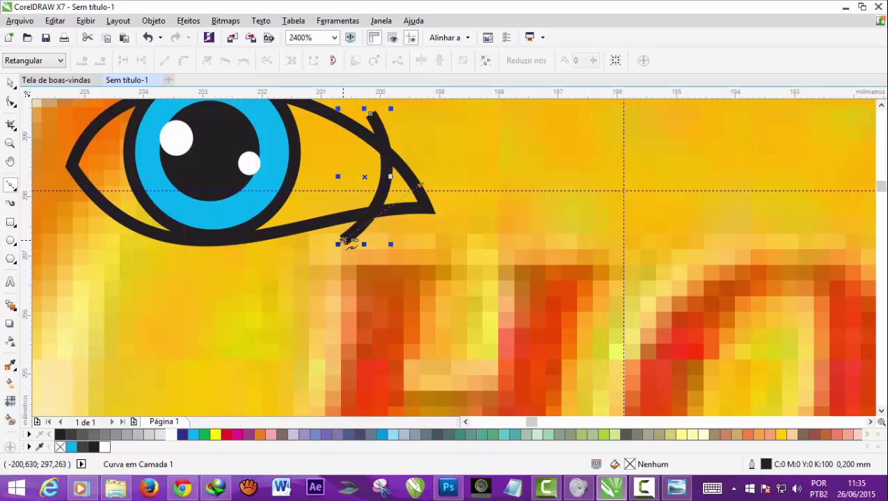
pyautogui.click(405, 260)
pyautogui.click(467, 223)
pyautogui.click(445, 118)
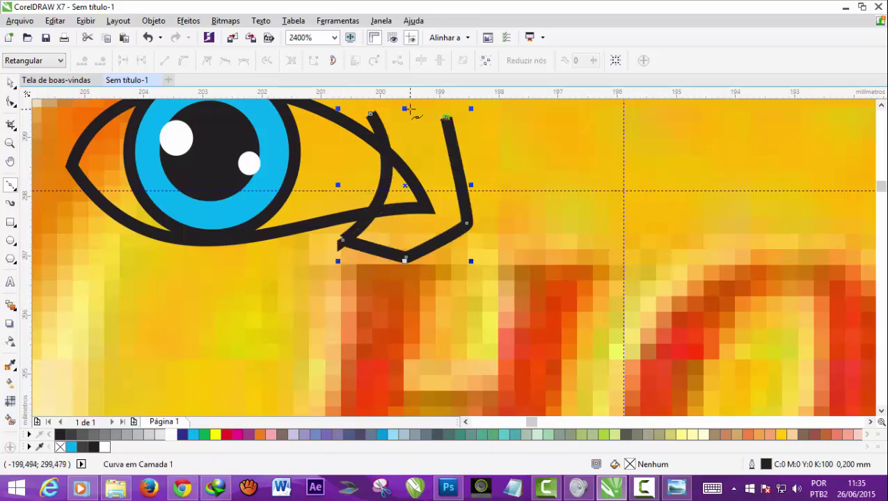
pyautogui.click(409, 107)
pyautogui.click(370, 113)
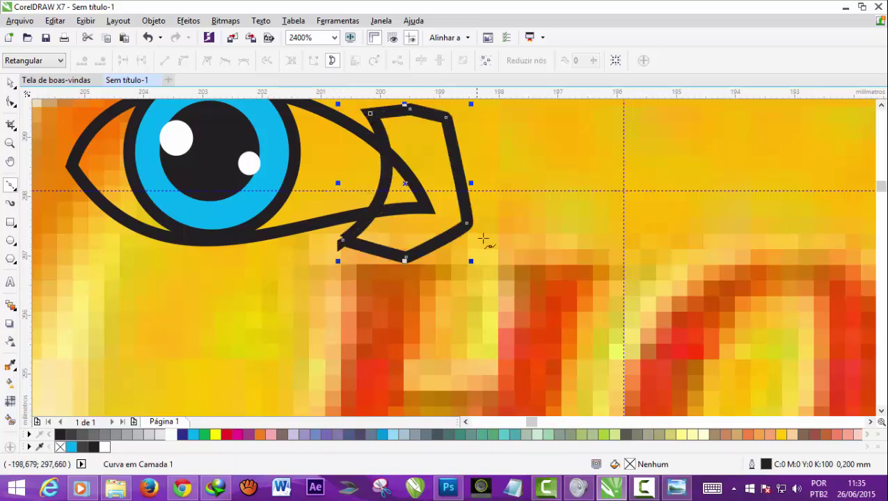
pyautogui.click(10, 82)
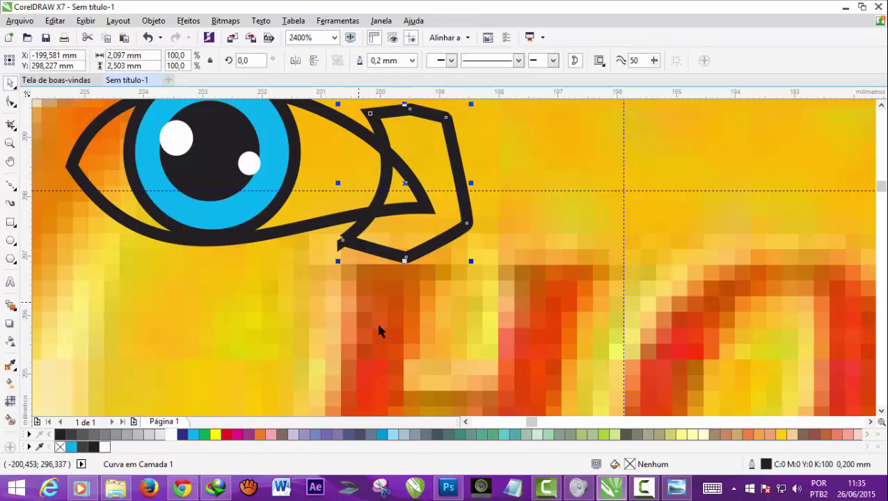
# Trim the eye outline with the cutting shape, then move the cutter away and delete it.
pyautogui.keyDown('shift'); pyautogui.click(286, 229); pyautogui.keyUp('shift')
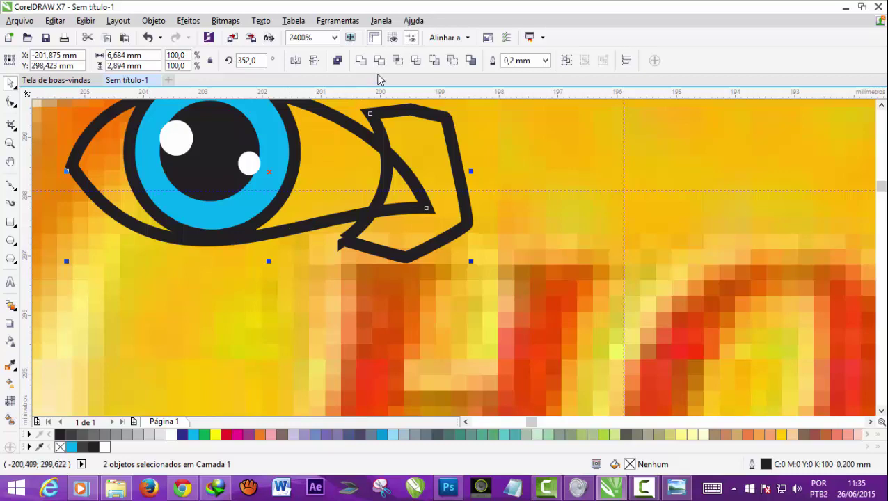
pyautogui.click(396, 60)
pyautogui.moveTo(453, 141); pyautogui.dragTo(711, 241)
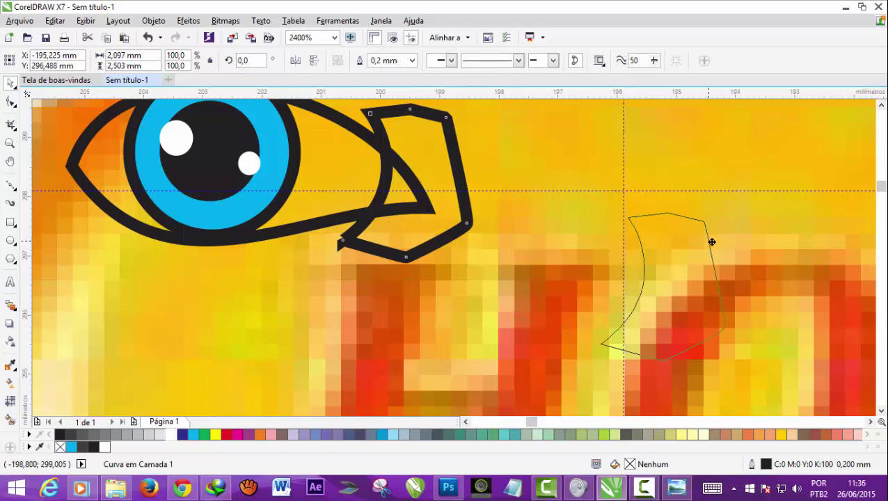
pyautogui.press('Delete')
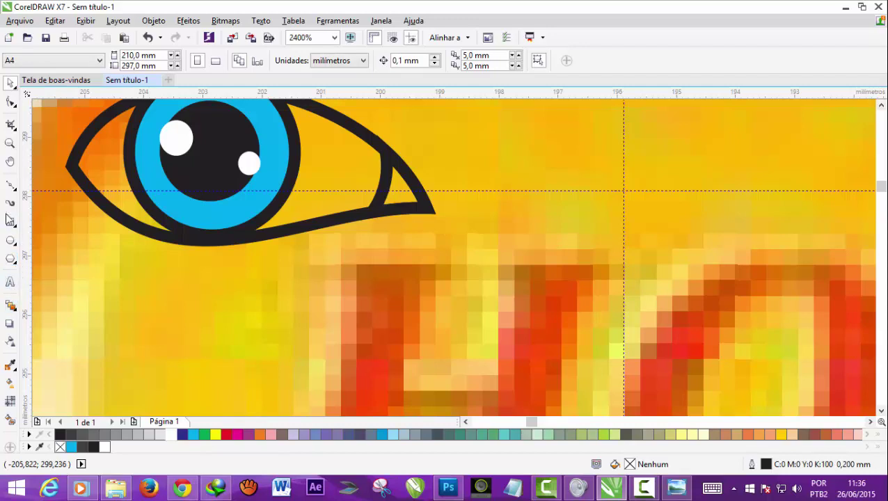
# Smart-fill the corner triangle blue-grey, then select the eye's black outline.
pyautogui.click(10, 421)
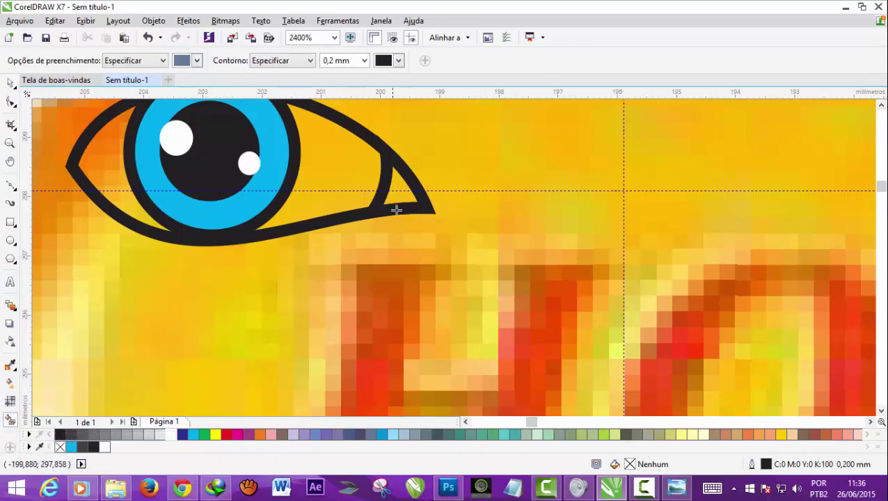
pyautogui.click(397, 183)
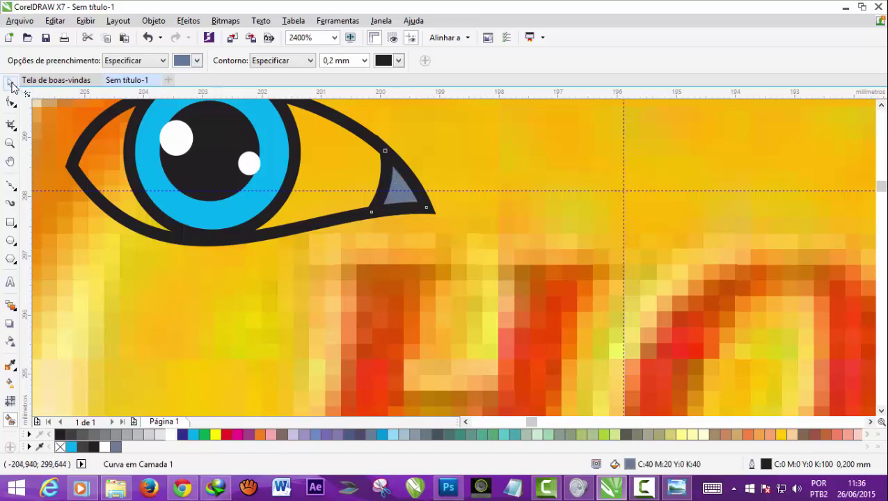
pyautogui.click(10, 82)
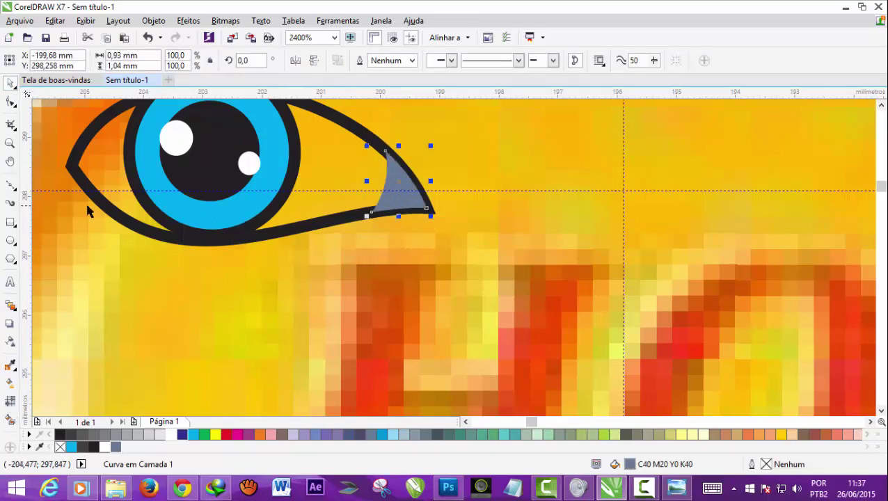
pyautogui.click(75, 158)
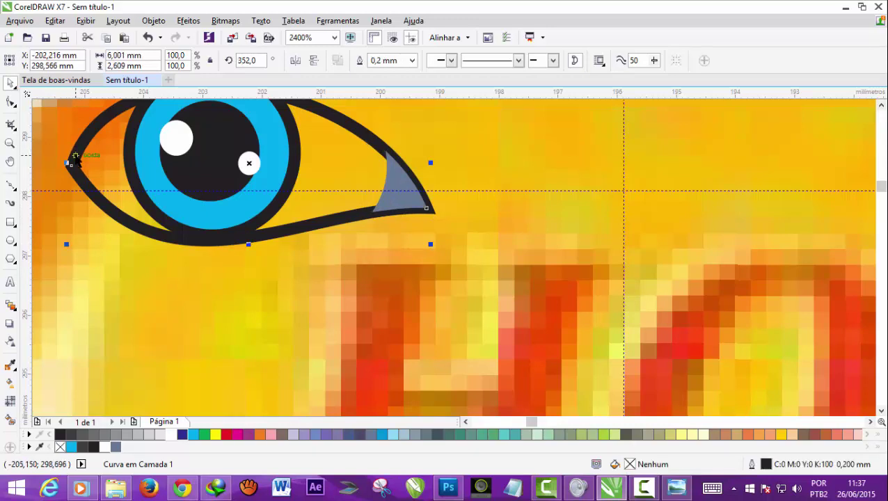
pyautogui.scroll(-2, 238, 220)
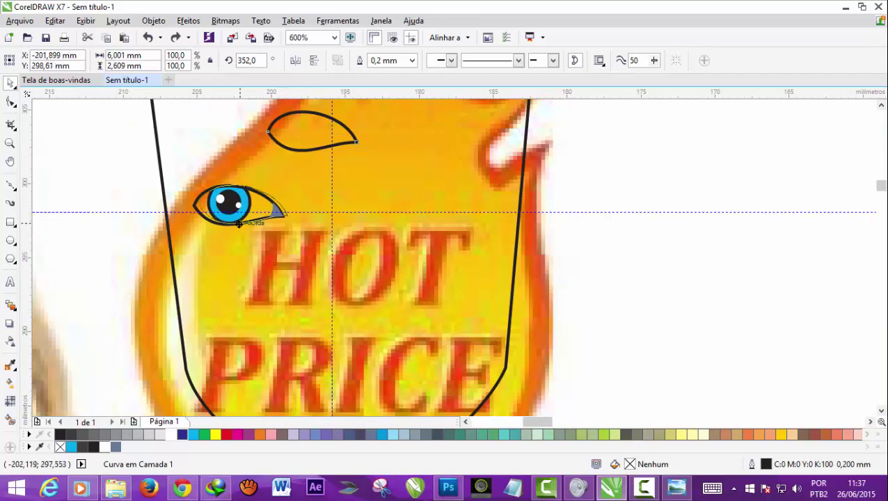
# Delete the teardrop curve and move the eye to the front of the layer.
pyautogui.press('Delete')
pyautogui.click(238, 224)
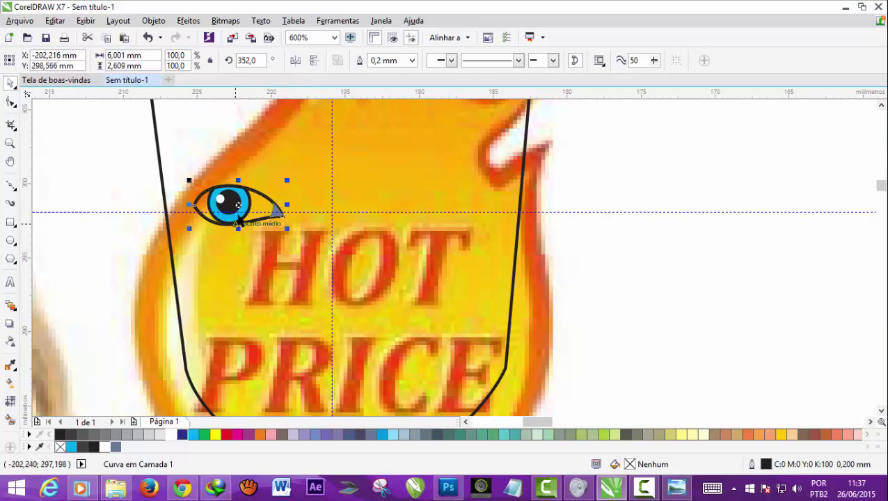
pyautogui.click(153, 21)
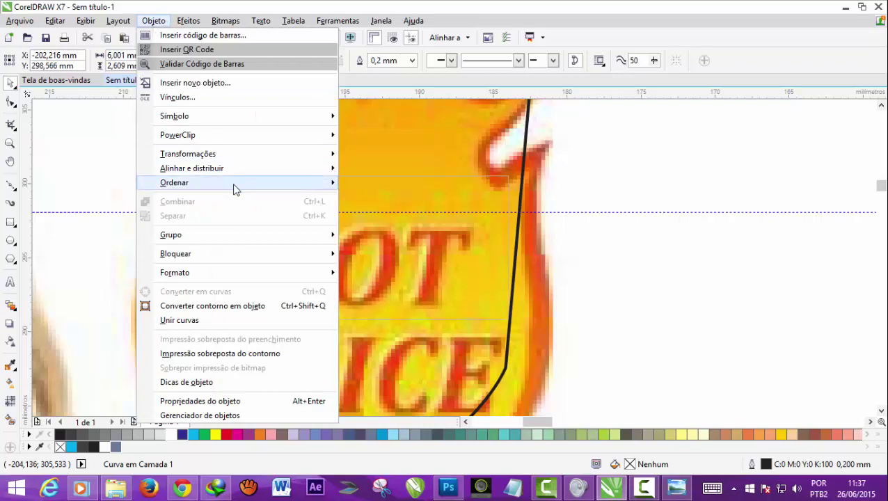
pyautogui.moveTo(174, 182)
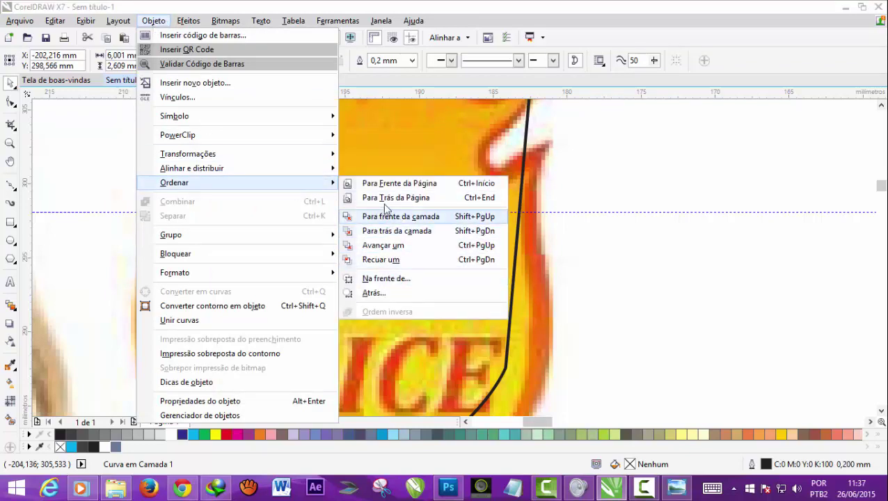
pyautogui.click(397, 183)
pyautogui.scroll(1, 286, 206)
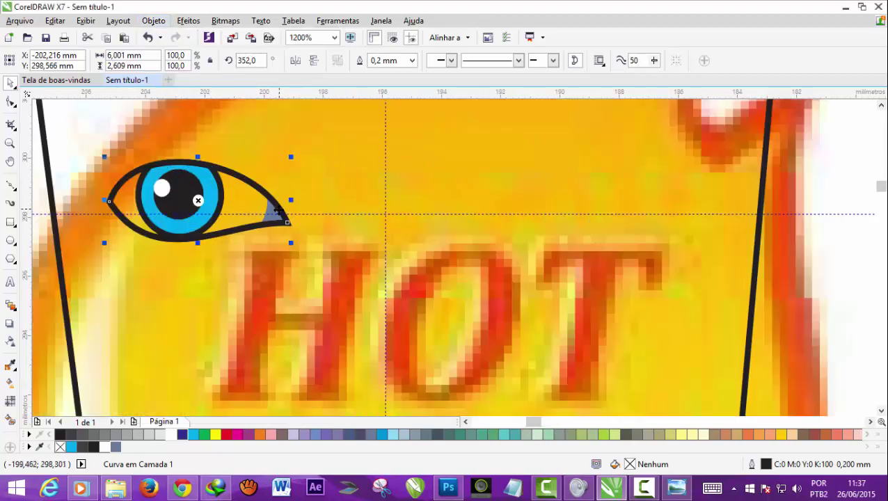
pyautogui.scroll(1, 261, 198)
pyautogui.scroll(-1, 258, 219)
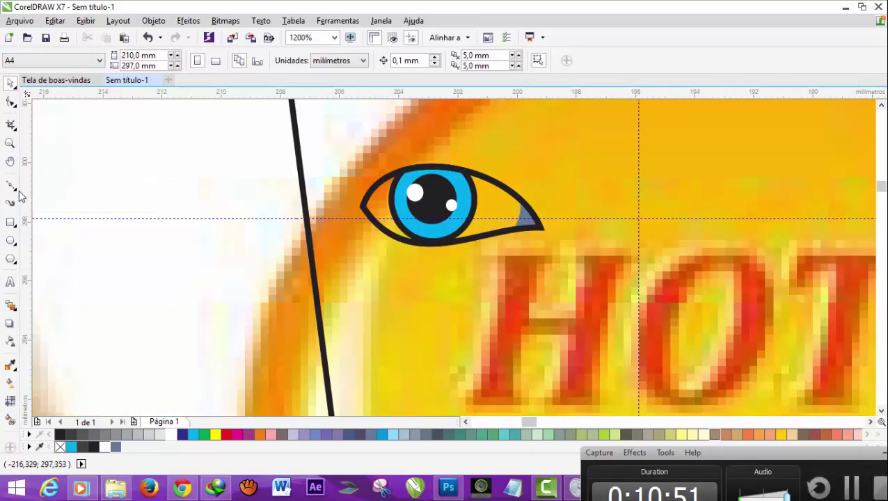
pyautogui.click(17, 193)
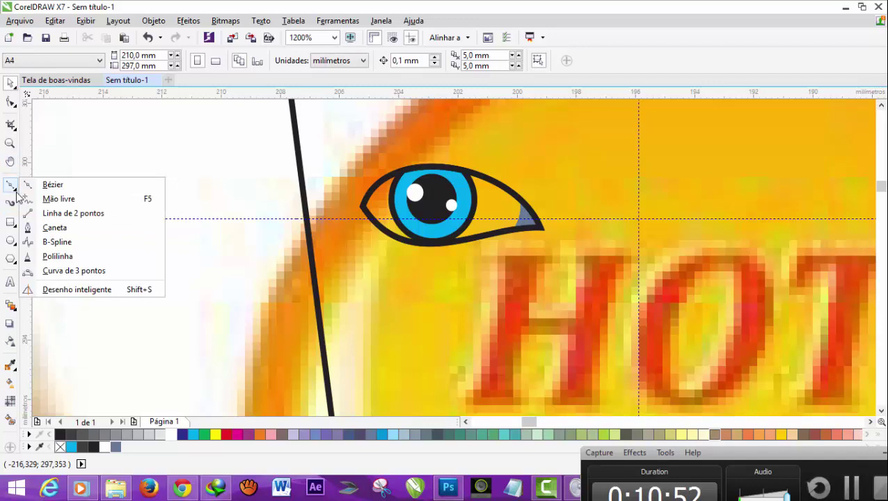
# Draw a black 3-point curve arching along the eye's upper edge.
pyautogui.click(64, 271)
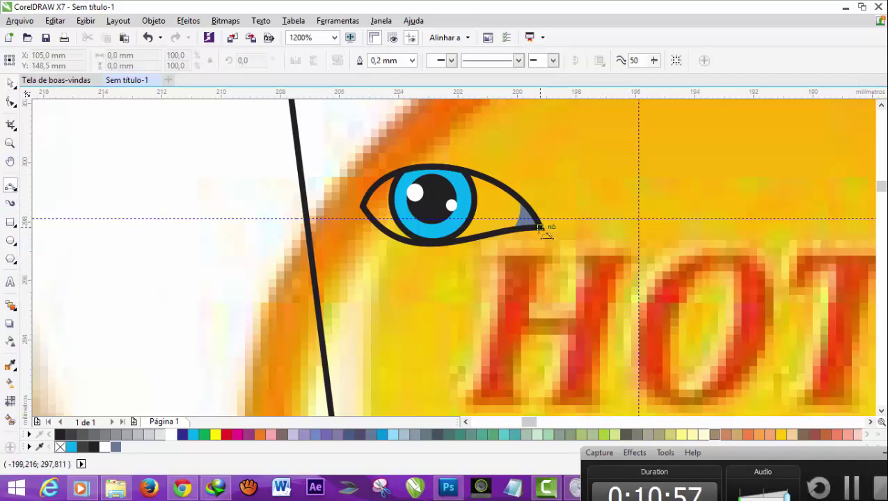
pyautogui.moveTo(540, 228); pyautogui.dragTo(362, 205)
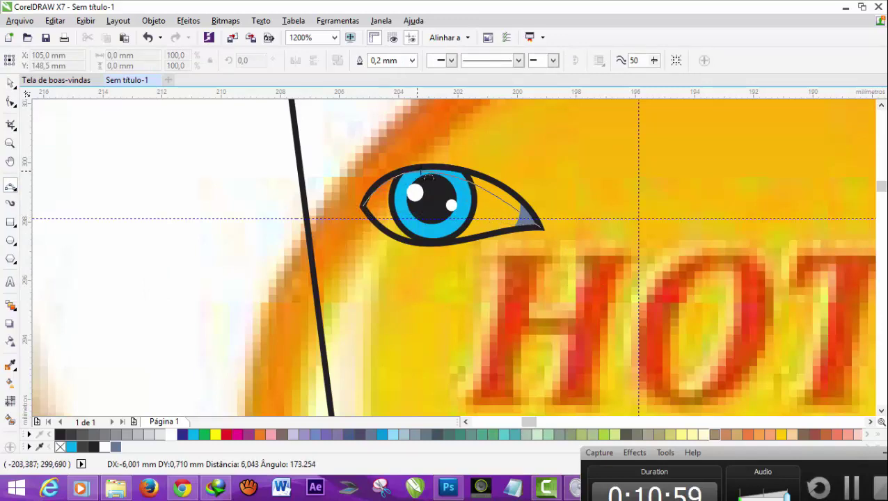
pyautogui.click(459, 169)
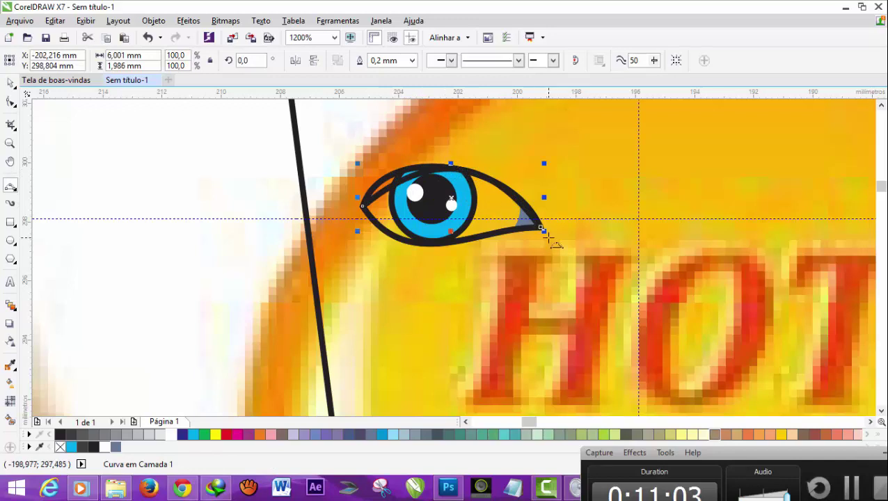
pyautogui.moveTo(542, 228); pyautogui.dragTo(362, 206)
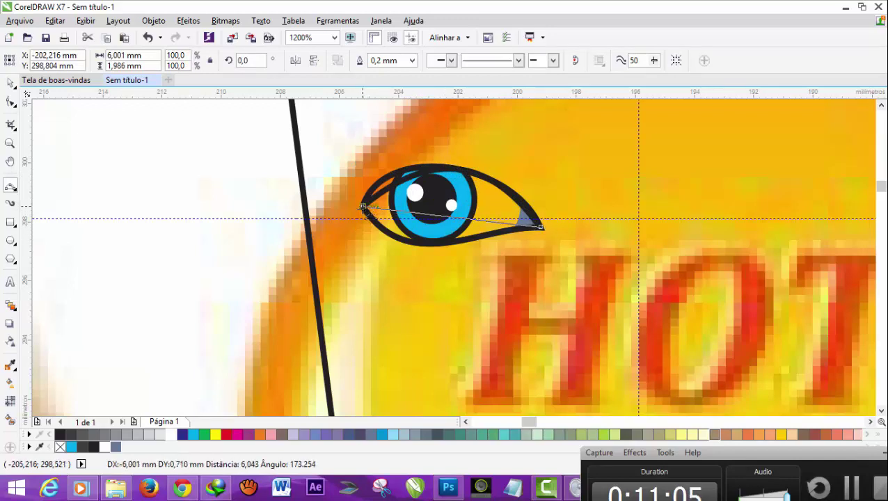
pyautogui.click(443, 162)
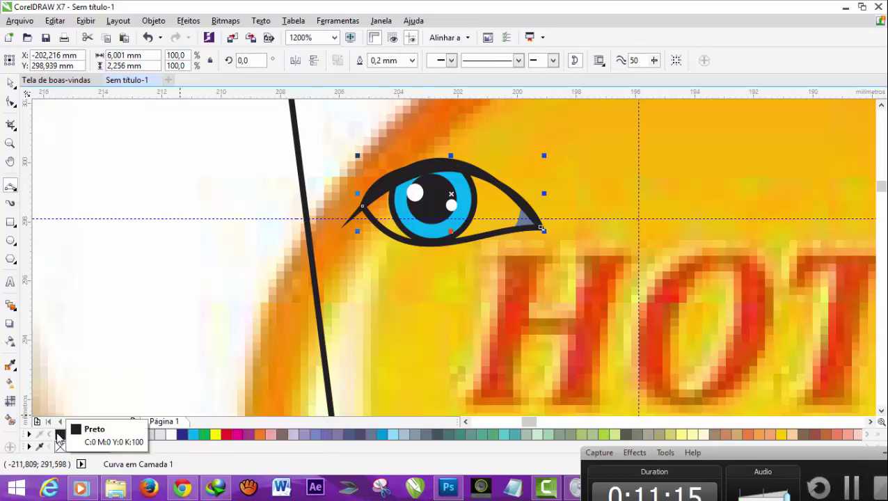
pyautogui.doubleClick(60, 437)
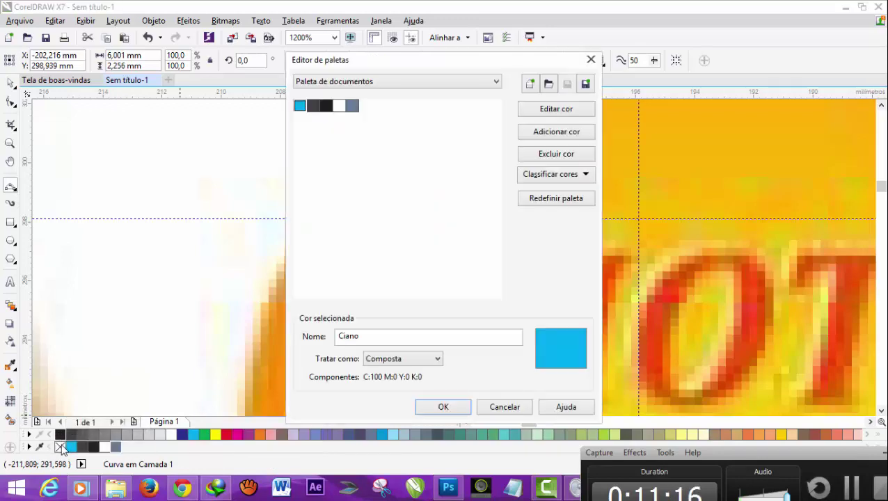
pyautogui.click(505, 407)
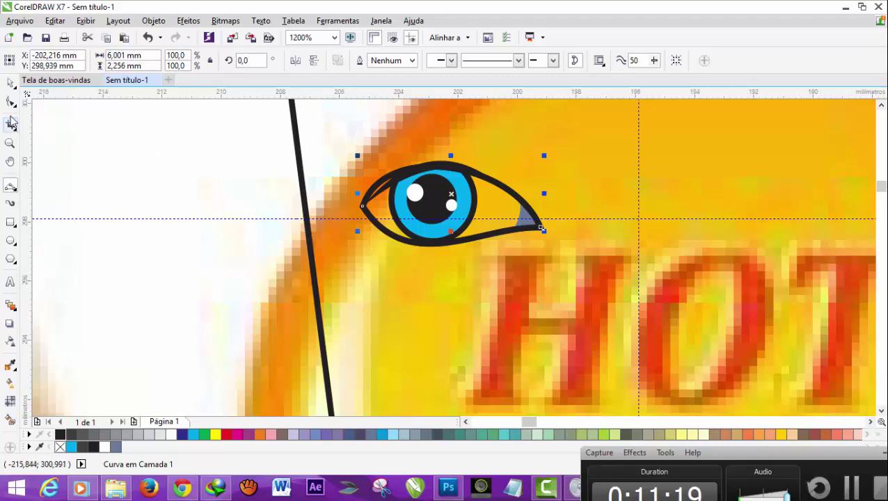
# Reshape the eyelid curve's node handles so it follows the upper lid.
pyautogui.click(11, 102)
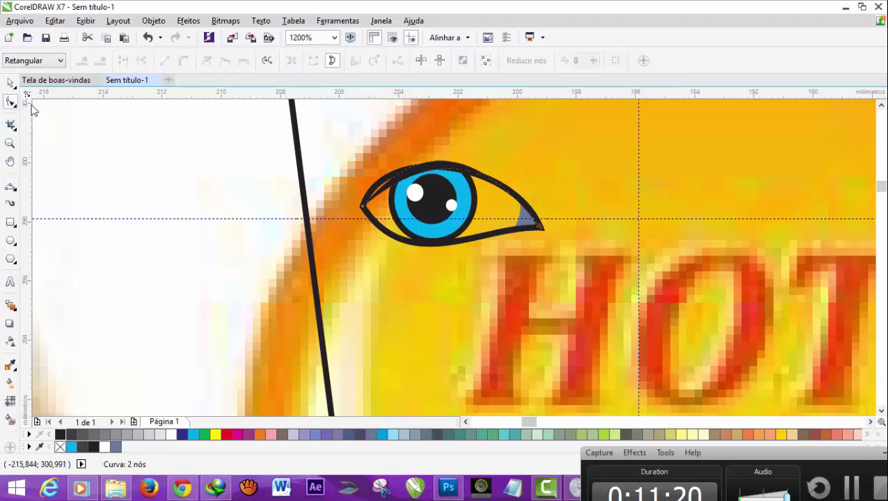
pyautogui.click(362, 207)
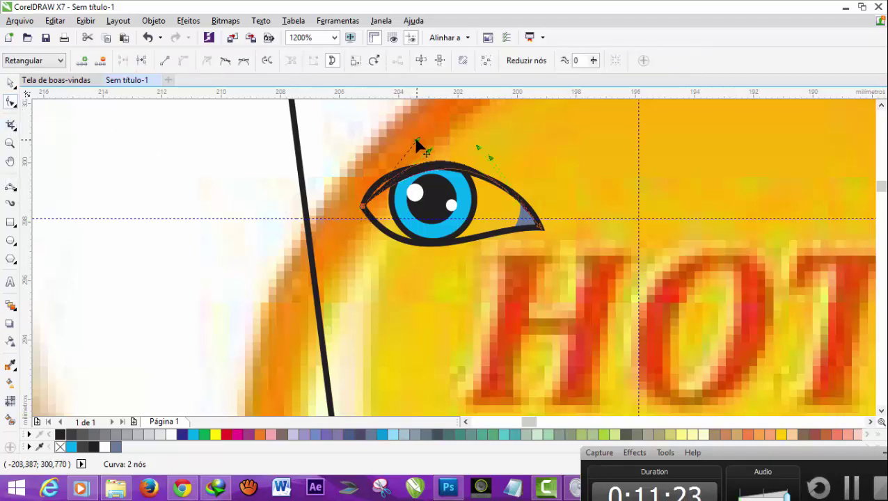
pyautogui.moveTo(416, 142); pyautogui.dragTo(374, 148)
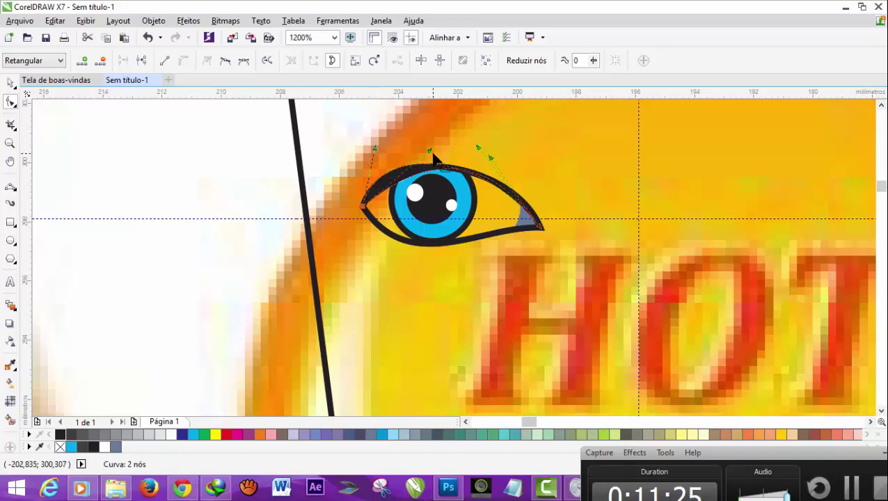
pyautogui.moveTo(490, 154)
pyautogui.mouseDown()
pyautogui.moveTo(503, 154)
pyautogui.moveTo(505, 174)
pyautogui.mouseUp()
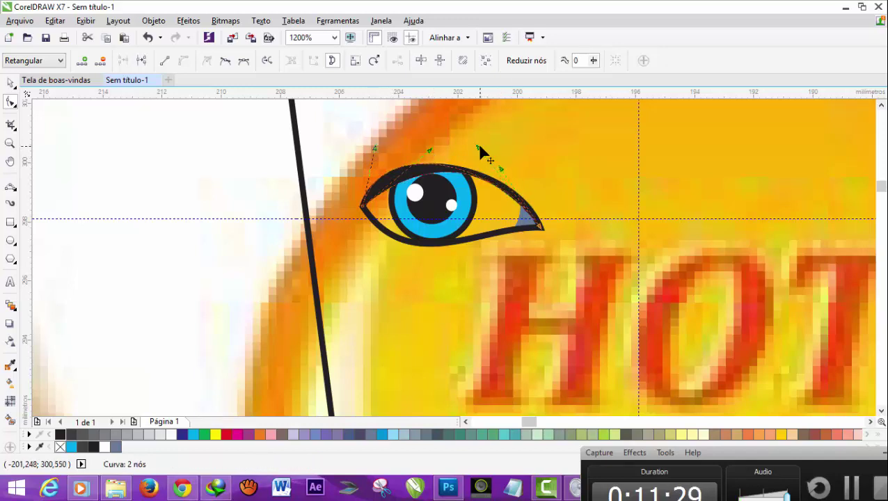
pyautogui.moveTo(478, 146); pyautogui.dragTo(497, 140)
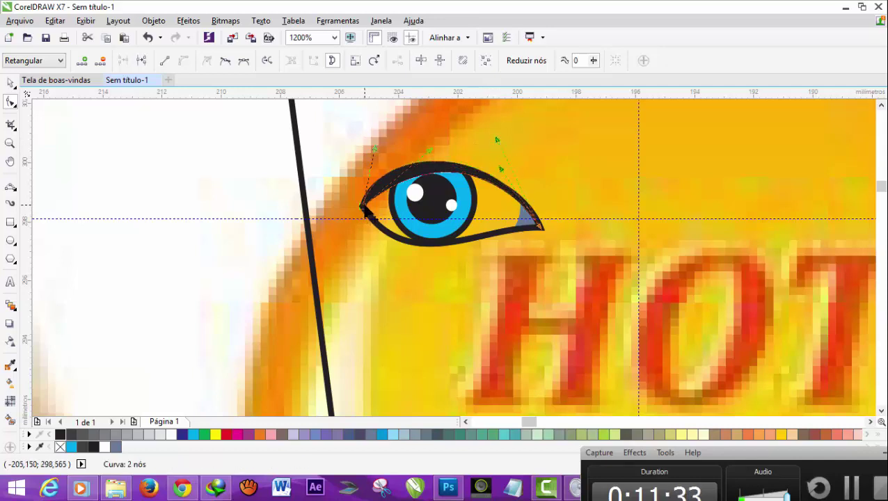
pyautogui.click(11, 82)
pyautogui.click(50, 117)
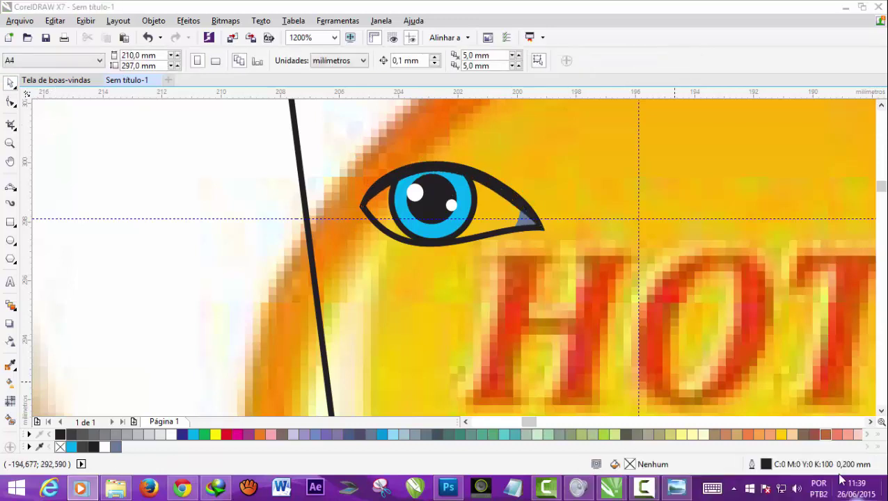
# Draw a 3-point arc over the eye from corner to corner.
pyautogui.click(11, 187)
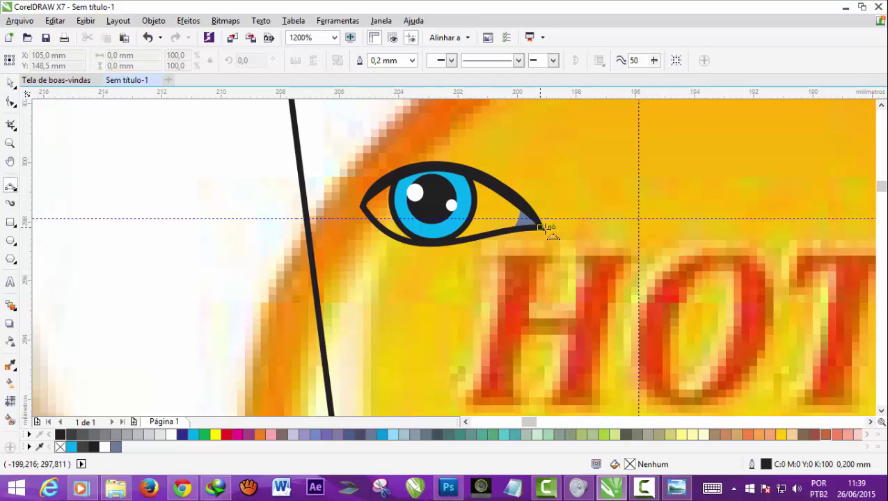
pyautogui.moveTo(541, 227); pyautogui.dragTo(375, 227)
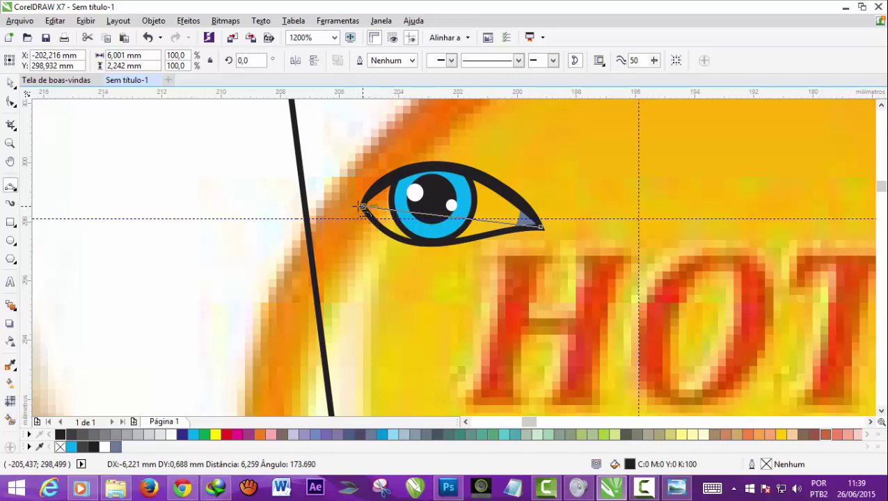
pyautogui.moveTo(376, 226); pyautogui.dragTo(362, 206)
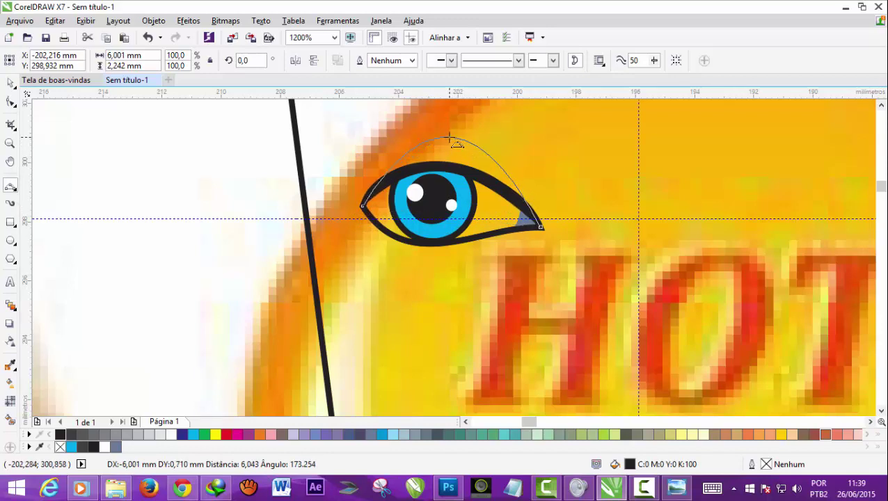
pyautogui.click(456, 143)
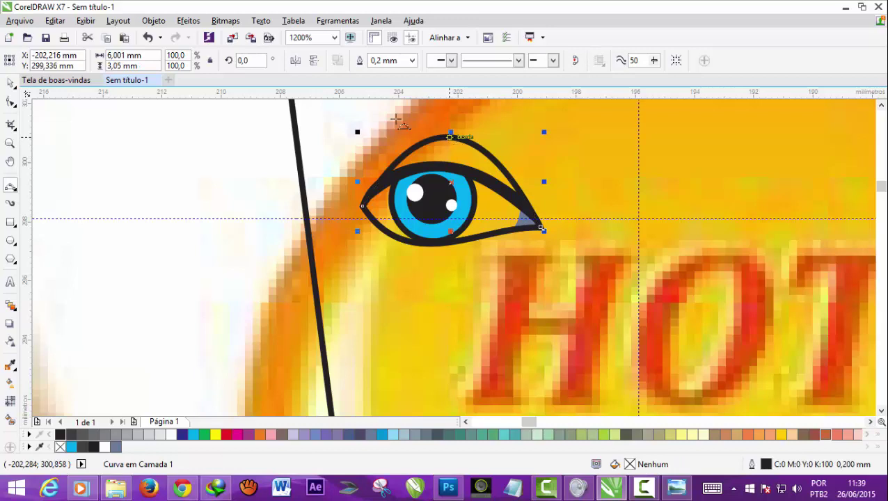
# Drag the arc's handles and right end to shape it into an upper-lid crease.
pyautogui.click(11, 103)
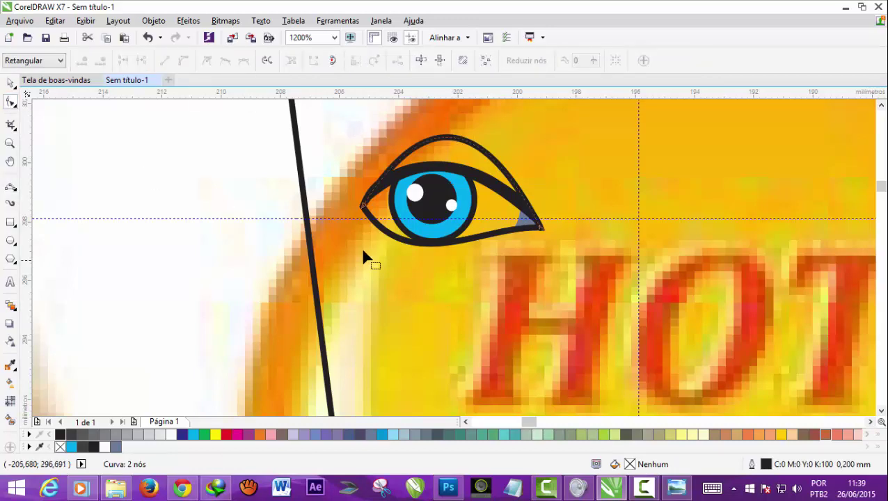
pyautogui.click(402, 158)
pyautogui.moveTo(420, 106); pyautogui.dragTo(345, 148)
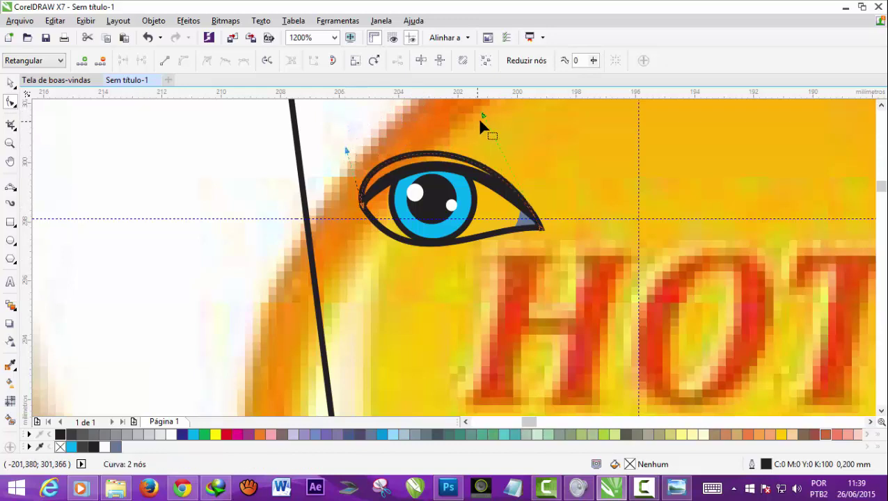
pyautogui.moveTo(482, 114); pyautogui.dragTo(519, 114)
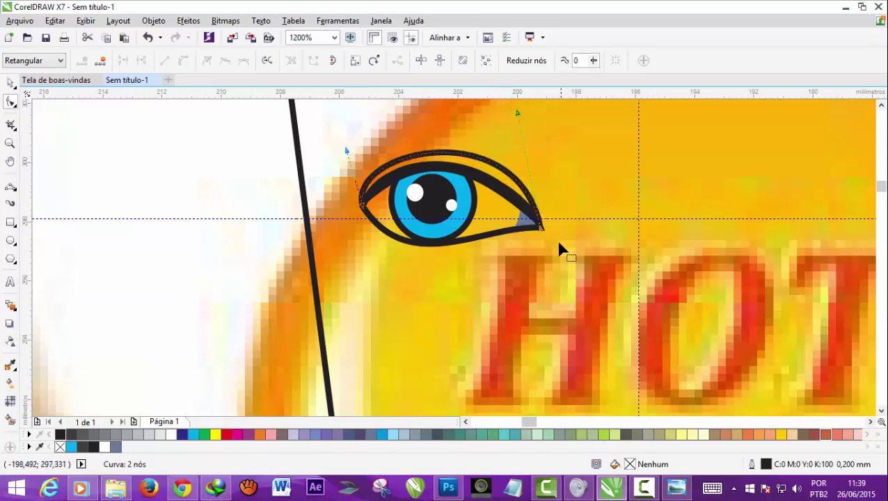
pyautogui.moveTo(544, 226); pyautogui.dragTo(548, 226)
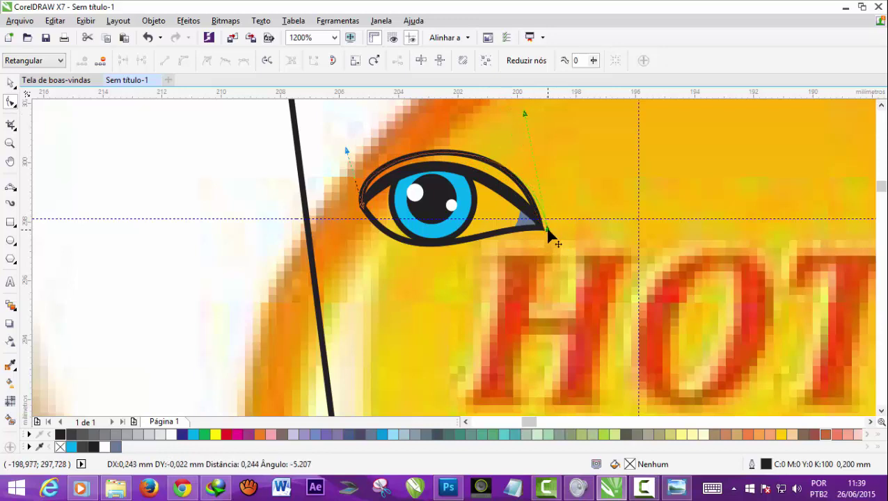
pyautogui.moveTo(525, 112); pyautogui.dragTo(510, 106)
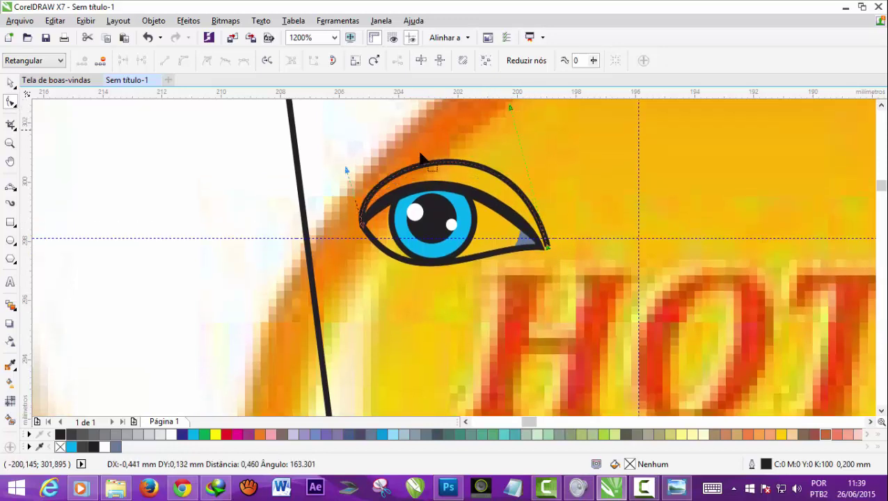
pyautogui.moveTo(346, 170)
pyautogui.mouseDown()
pyautogui.moveTo(334, 174)
pyautogui.moveTo(339, 168)
pyautogui.mouseUp()
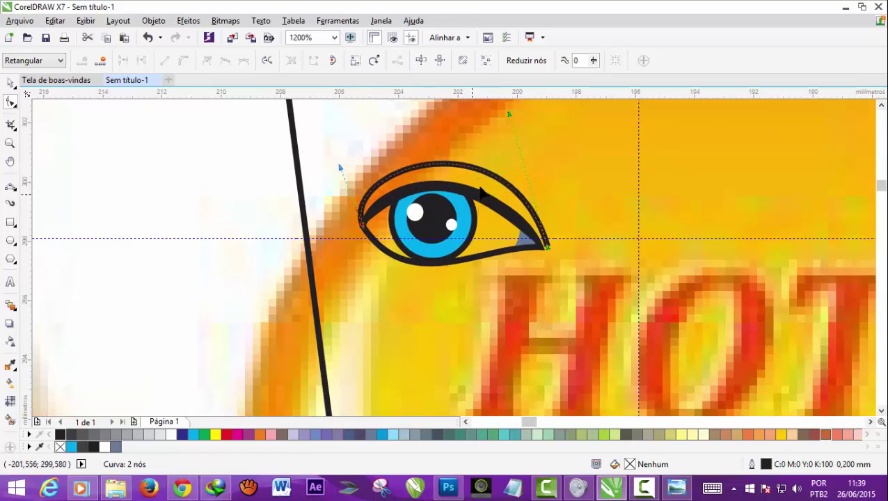
# Close the arc into a shape and fill it salmon.
pyautogui.click(333, 62)
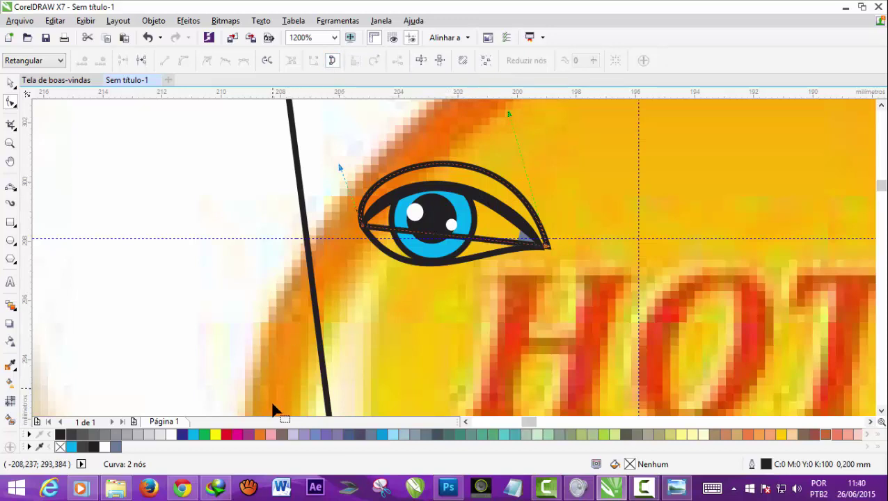
pyautogui.click(271, 434)
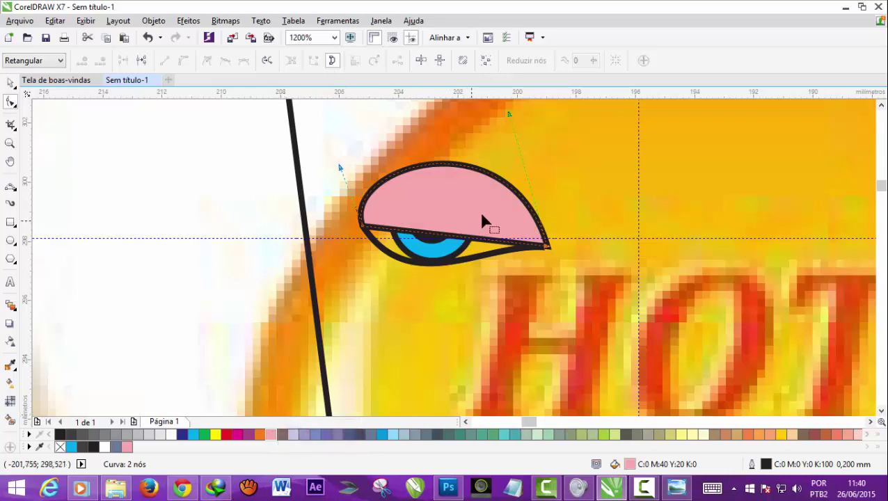
pyautogui.click(836, 435)
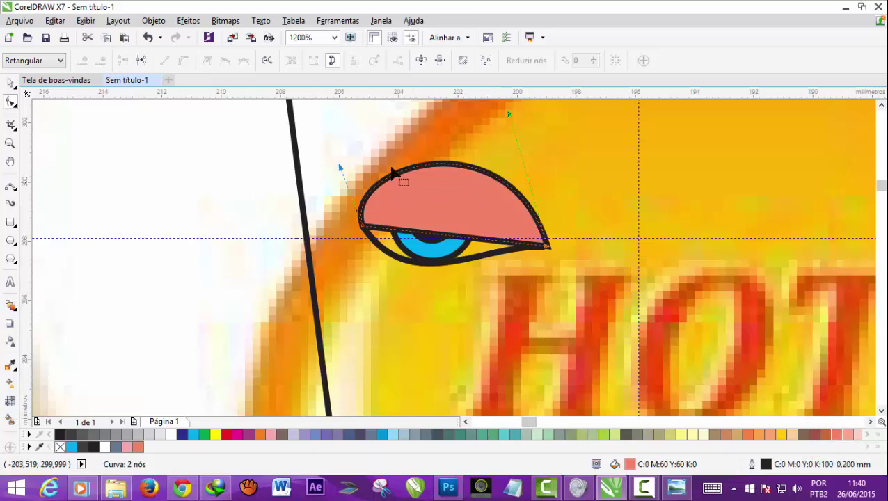
# Order the salmon lid shape behind the blue eye.
pyautogui.click(152, 20)
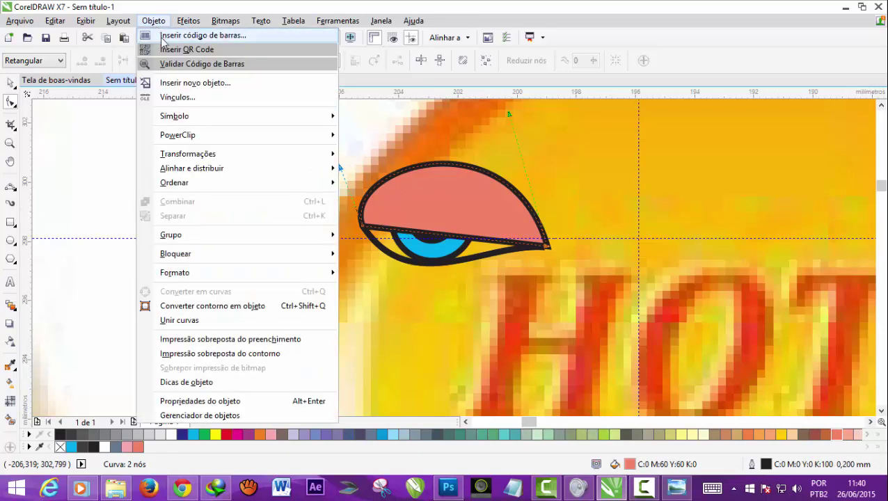
pyautogui.moveTo(174, 182)
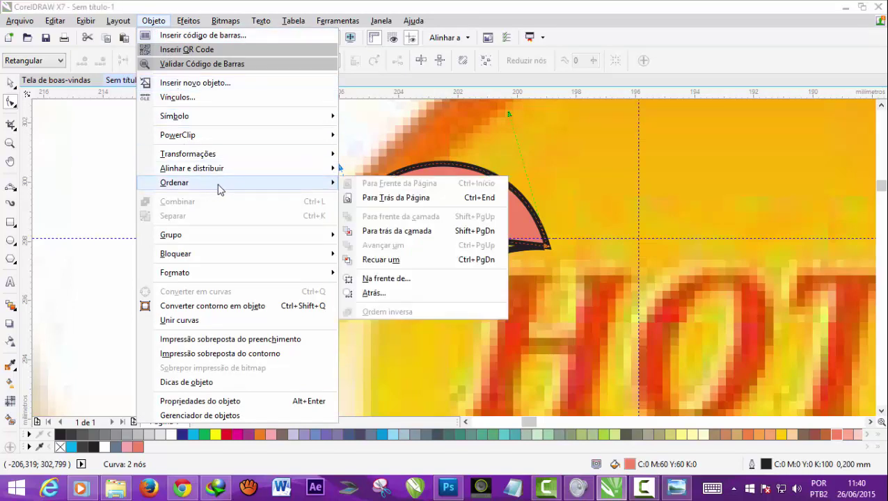
pyautogui.click(396, 277)
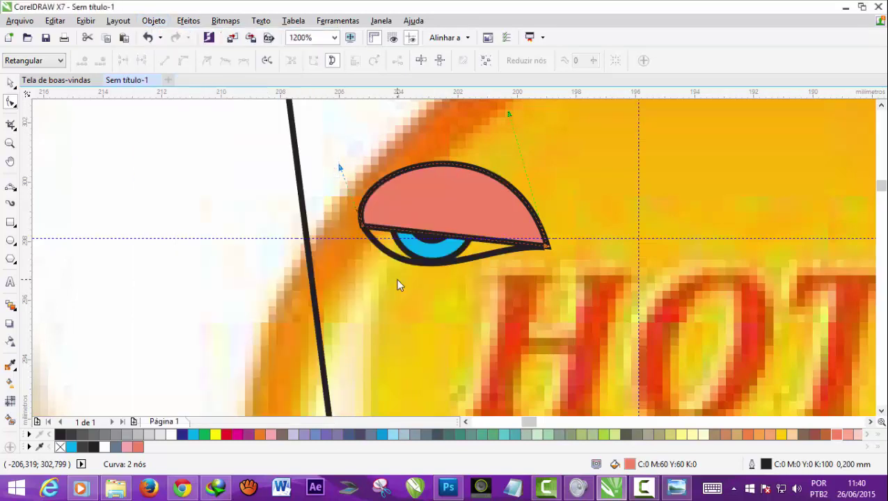
pyautogui.click(745, 159)
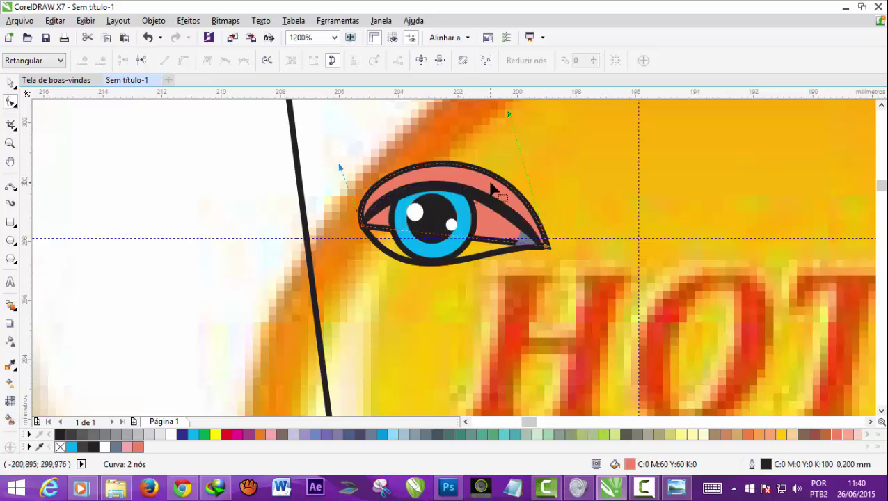
pyautogui.doubleClick(61, 451)
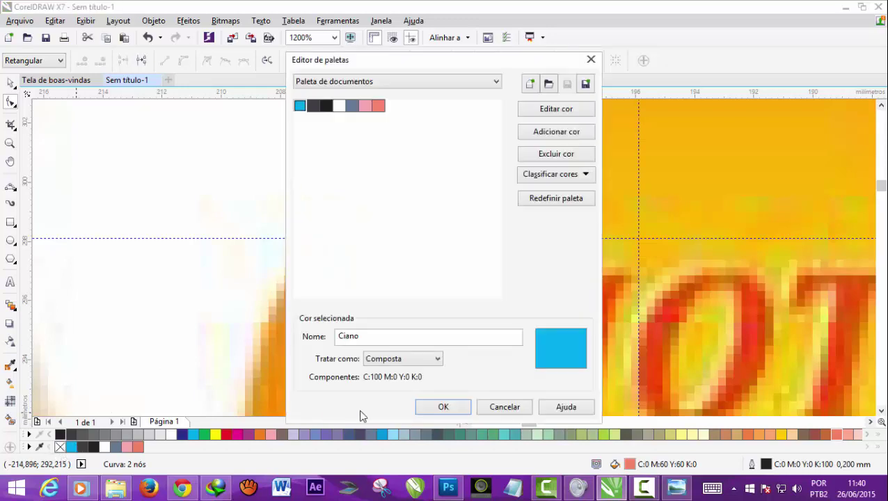
pyautogui.click(418, 407)
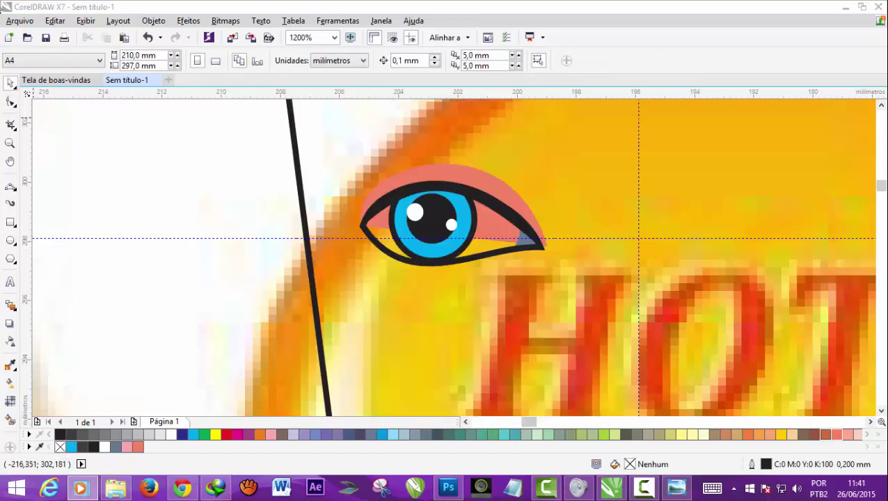
# Fill the eye outline shape with 10% grey (10% Preto).
pyautogui.click(491, 255)
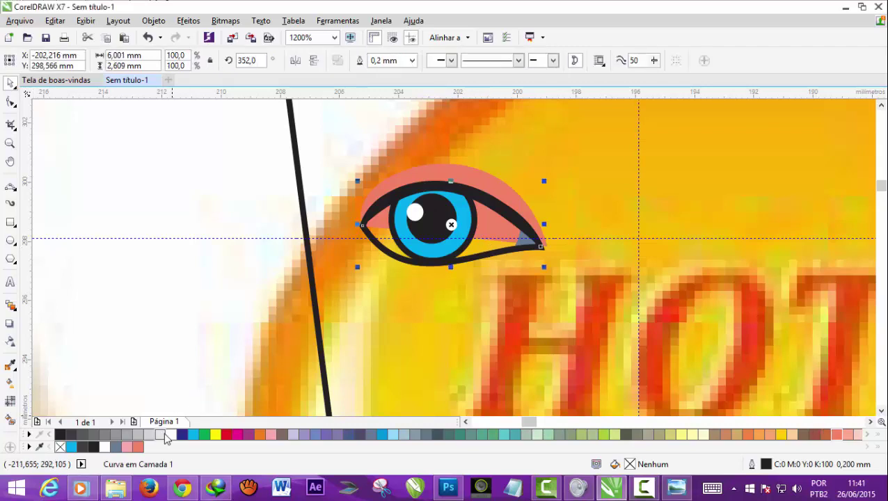
pyautogui.click(160, 437)
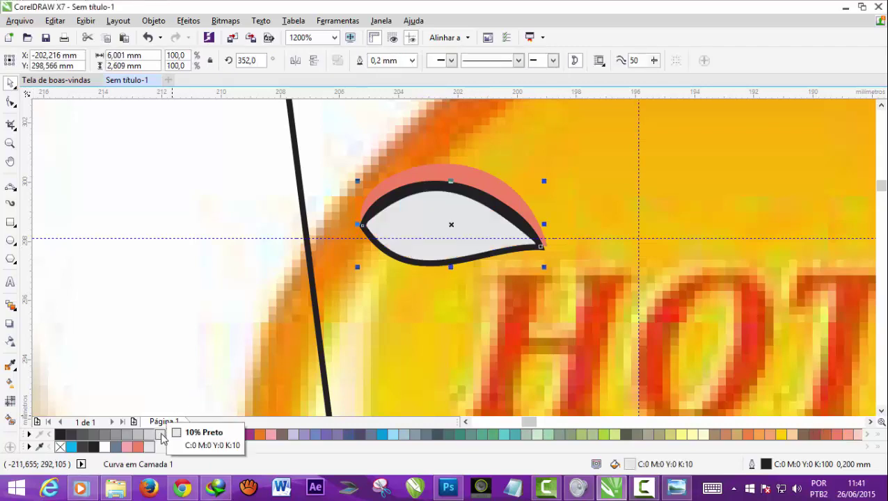
pyautogui.press('Escape')
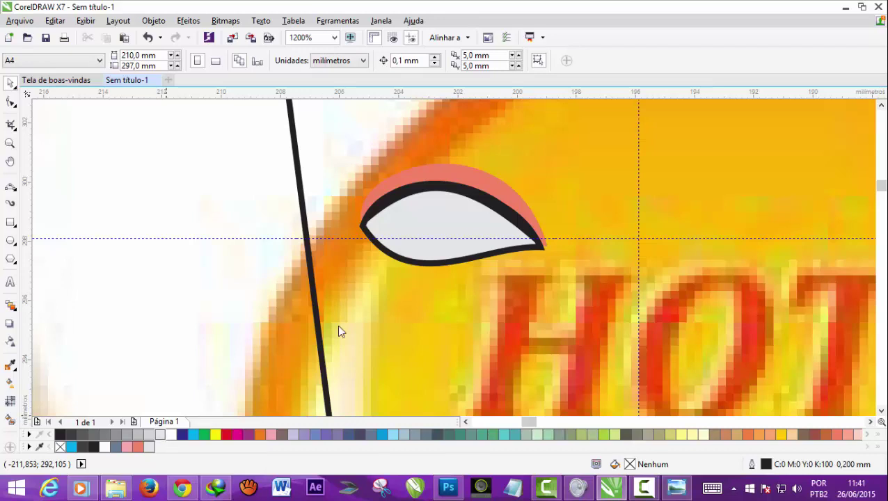
pyautogui.click(479, 318)
# Move the grey copy below the eye, give the original 10% grey, then return the copy with no fill.
pyautogui.click(445, 221)
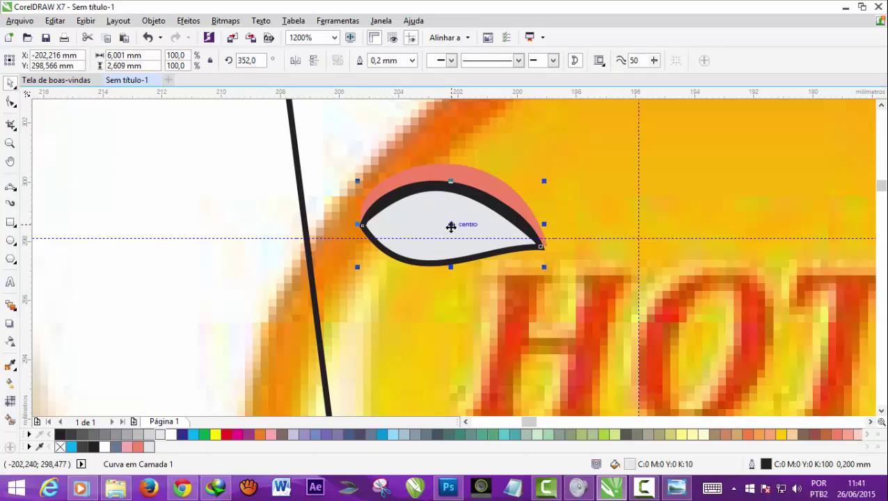
pyautogui.moveTo(448, 240); pyautogui.dragTo(427, 338)
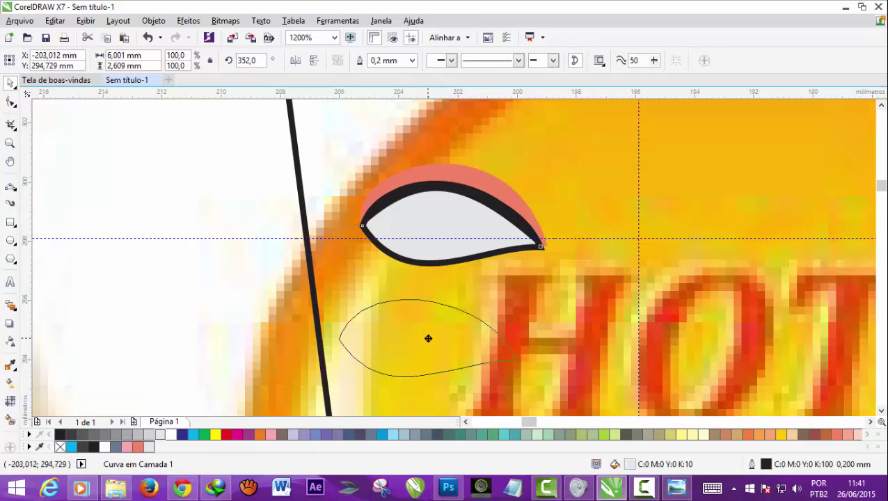
pyautogui.click(494, 252)
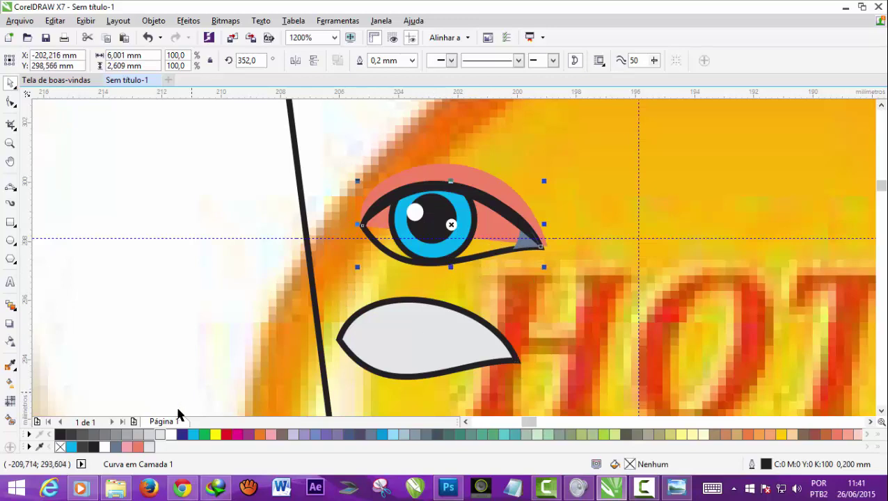
pyautogui.click(160, 437)
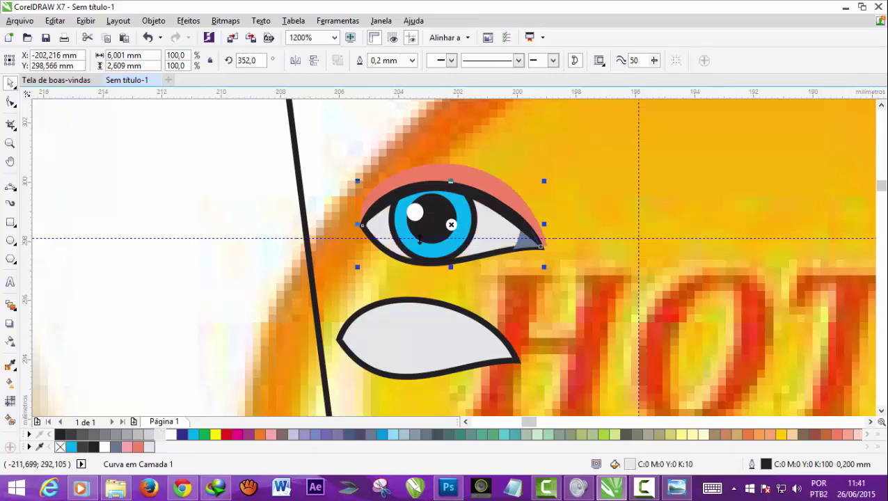
pyautogui.click(431, 338)
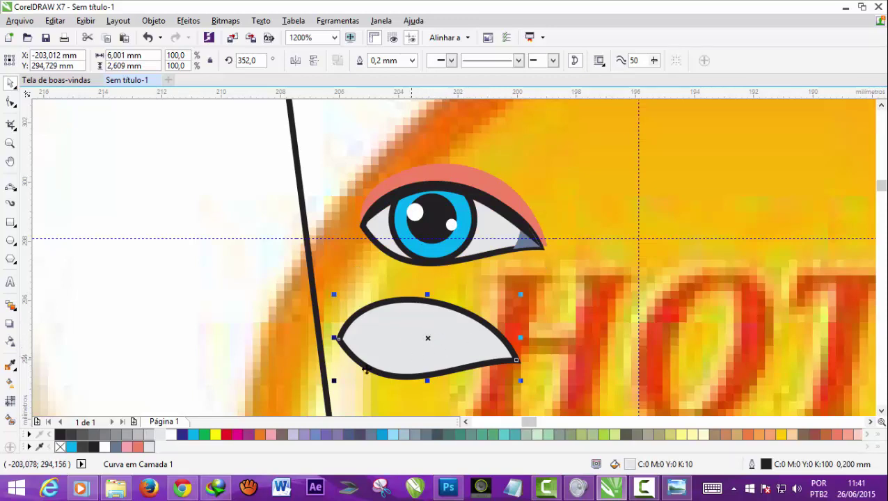
pyautogui.click(60, 447)
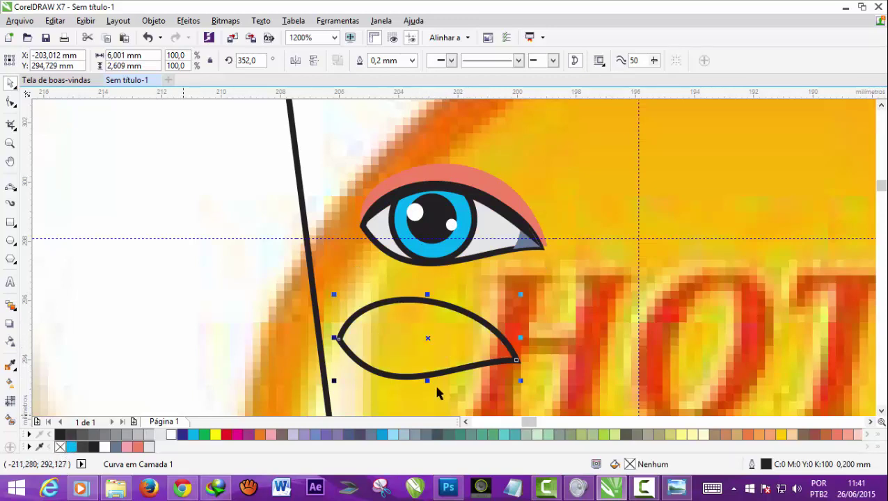
pyautogui.moveTo(428, 339)
pyautogui.mouseDown()
pyautogui.moveTo(457, 237)
pyautogui.moveTo(450, 225)
pyautogui.mouseUp()
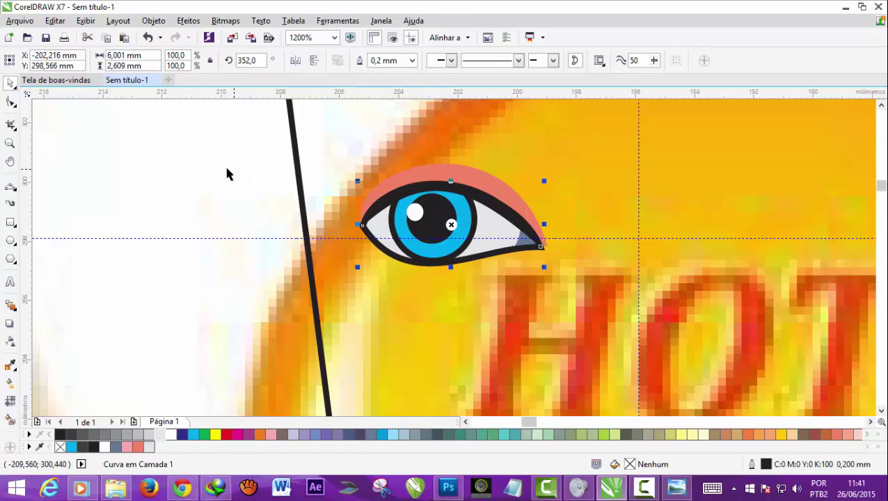
pyautogui.click(145, 149)
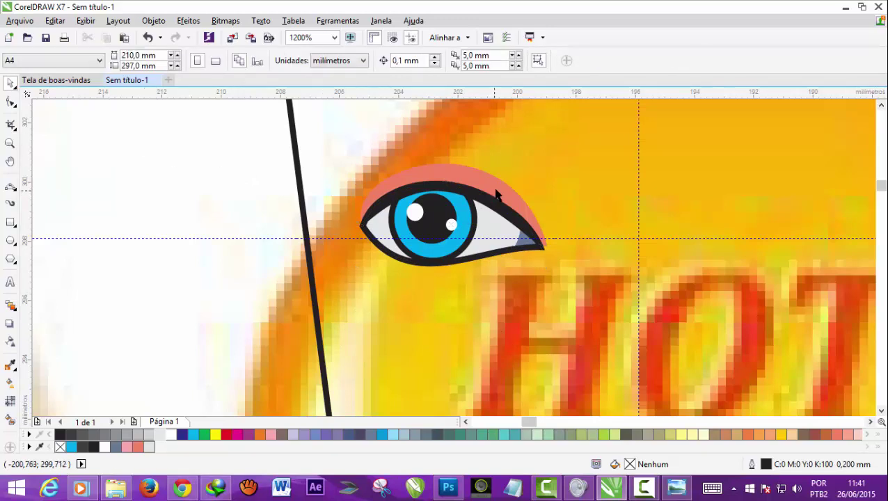
# Convert the salmon lid shape to a 300 dpi CMYK bitmap with transparent background.
pyautogui.moveTo(494, 185); pyautogui.dragTo(623, 142)
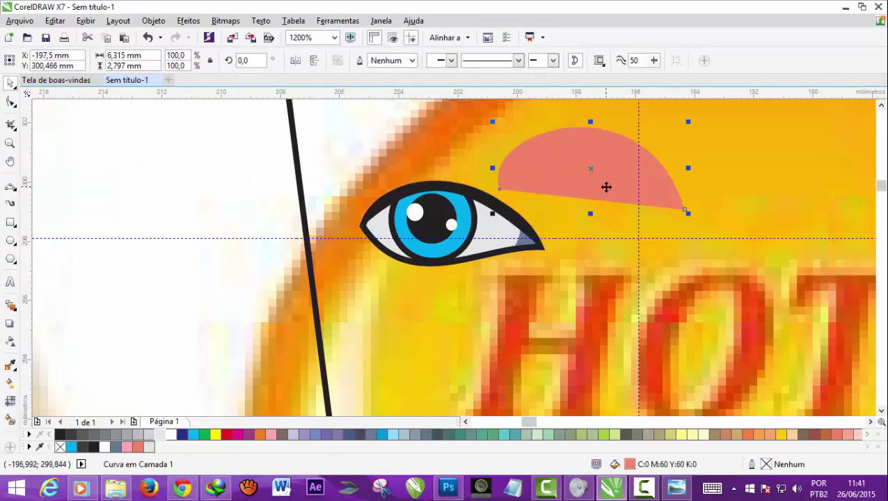
pyautogui.hotkey('ctrl', 'z')
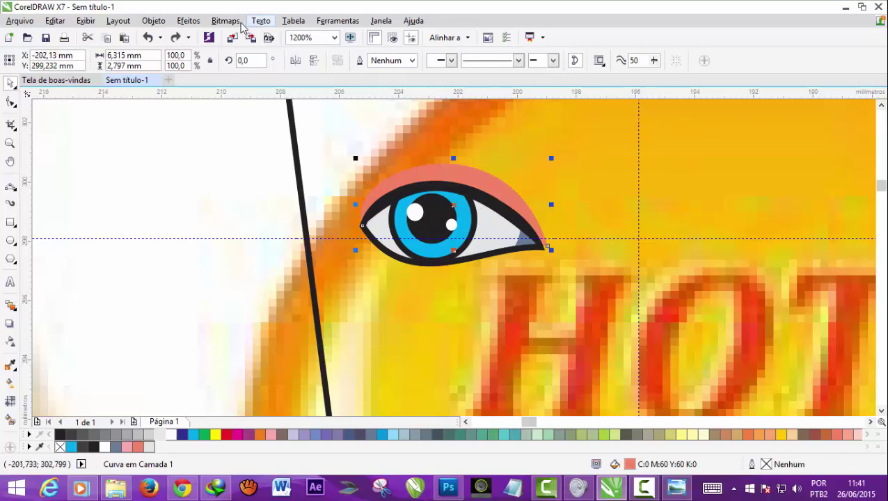
pyautogui.click(226, 20)
pyautogui.click(250, 33)
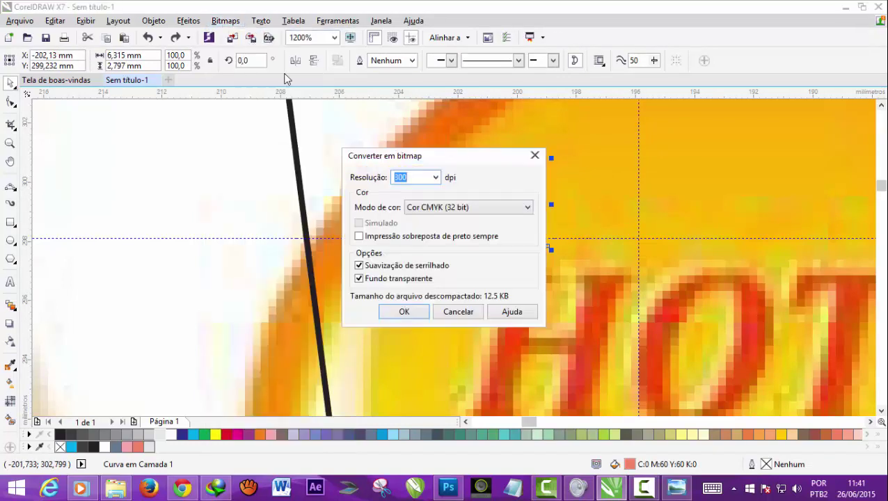
pyautogui.click(402, 311)
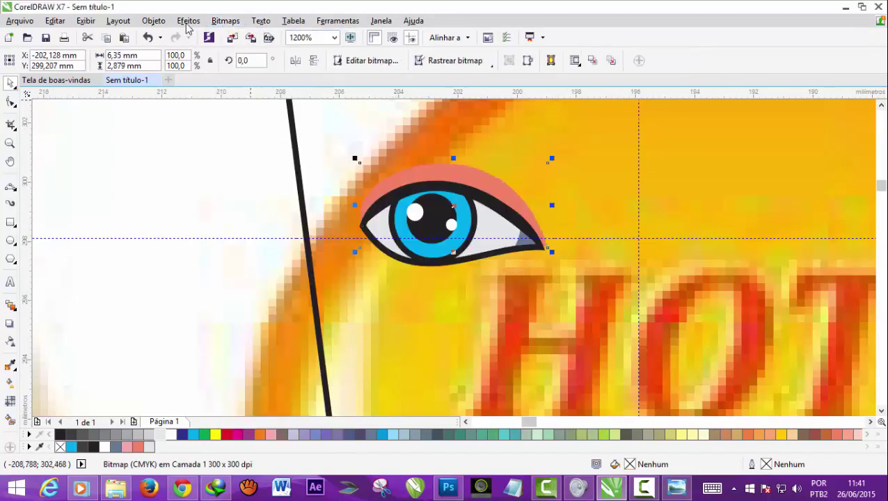
pyautogui.click(225, 21)
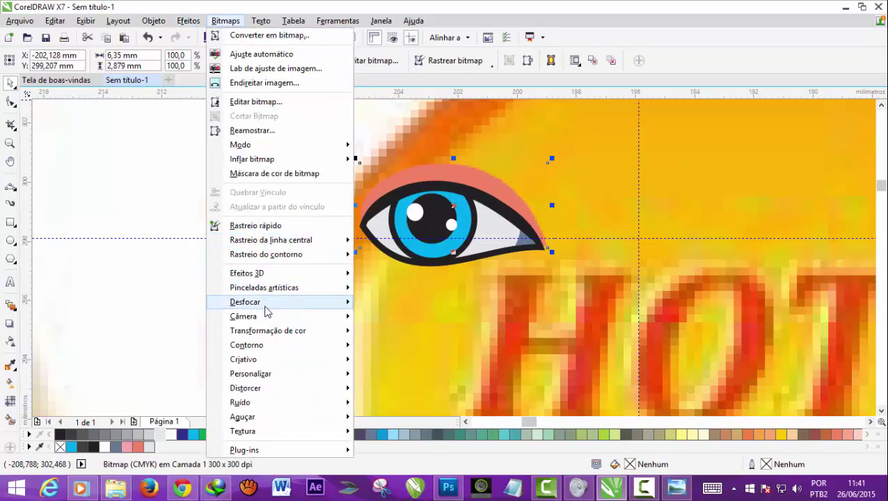
# Apply a Gaussian blur of about 2.3 pixels radius to the eyeshadow bitmap.
pyautogui.moveTo(244, 301)
pyautogui.click(447, 315)
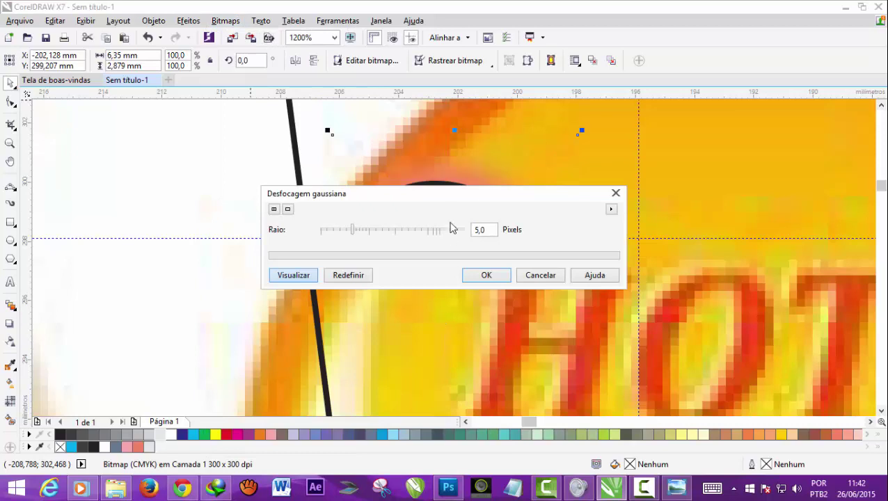
pyautogui.moveTo(522, 251)
pyautogui.mouseDown()
pyautogui.moveTo(695, 130)
pyautogui.moveTo(745, 132)
pyautogui.mouseUp()
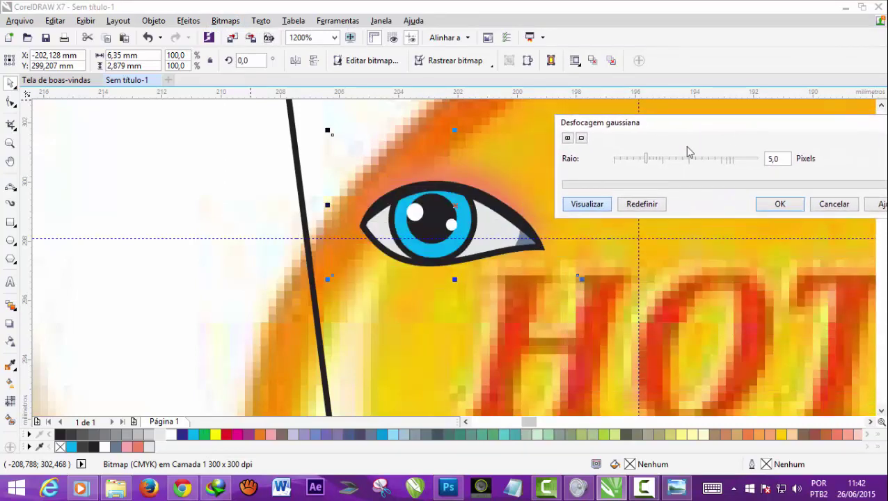
pyautogui.moveTo(647, 160)
pyautogui.mouseDown()
pyautogui.moveTo(658, 159)
pyautogui.moveTo(630, 160)
pyautogui.mouseUp()
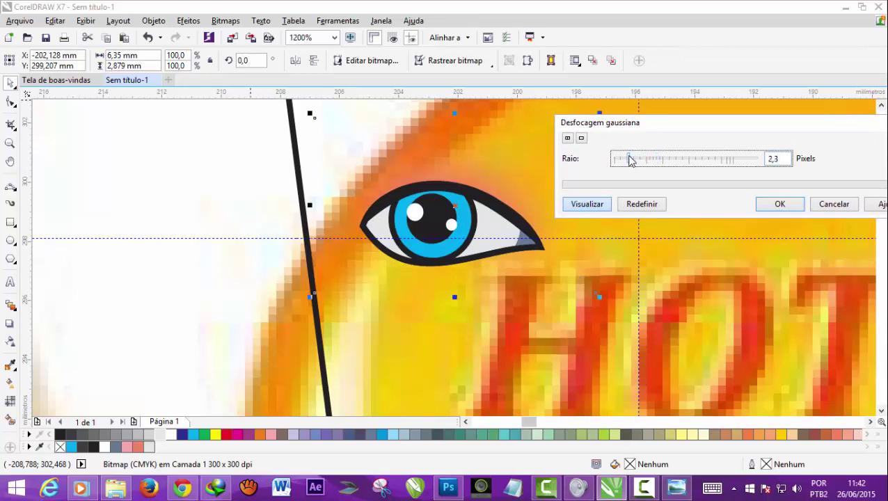
pyautogui.click(768, 204)
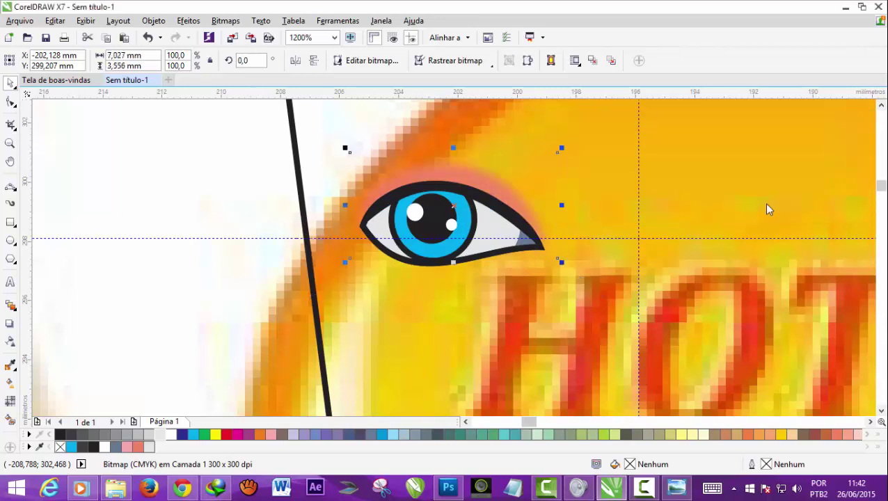
# Fill the head outline with the peach Areia skin tone (C0 M20 Y40 K0).
pyautogui.press('Escape')
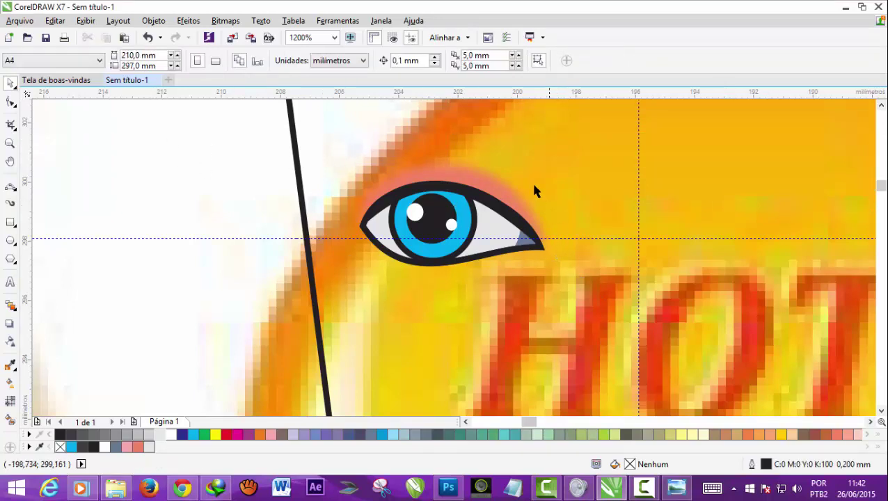
pyautogui.scroll(-1, 699, 274)
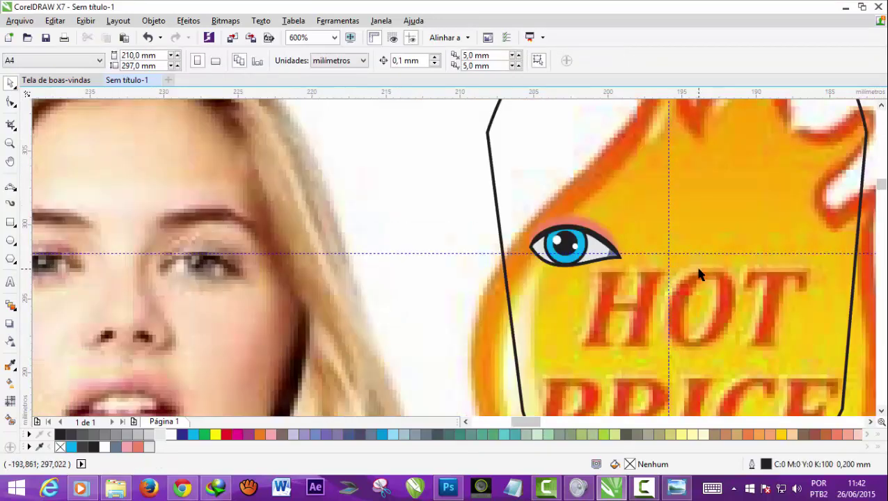
pyautogui.scroll(-1, 699, 274)
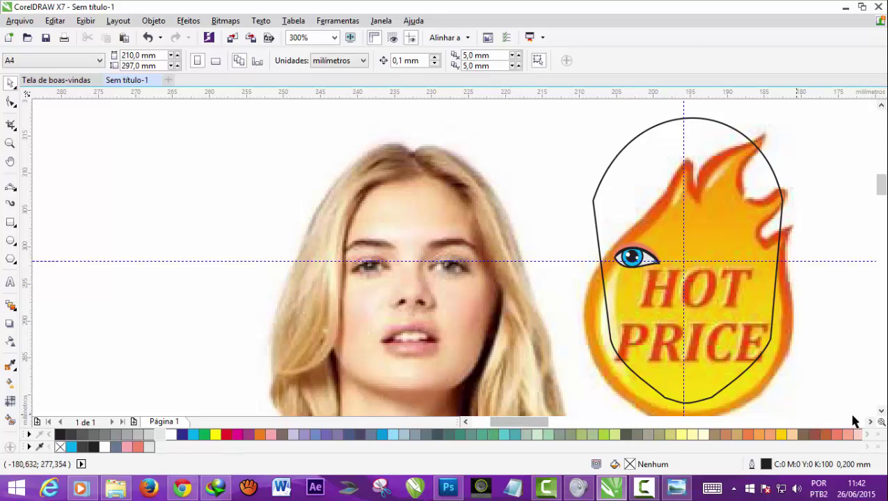
pyautogui.click(869, 422)
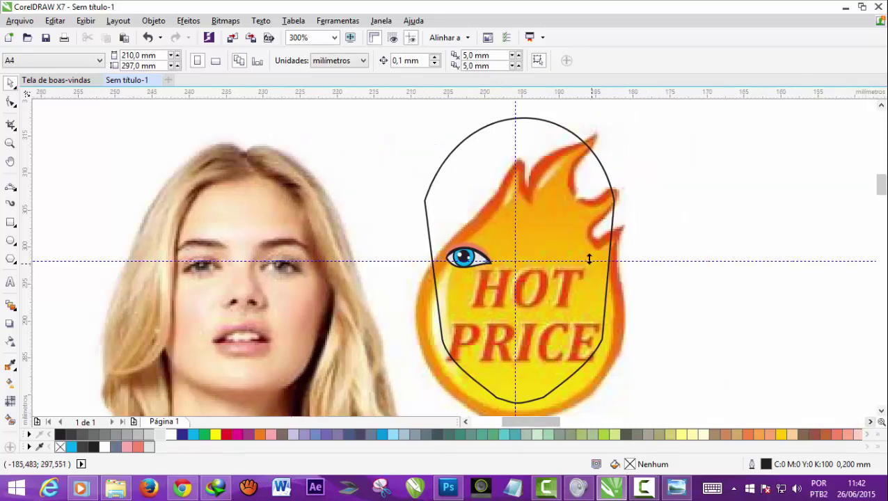
pyautogui.click(583, 240)
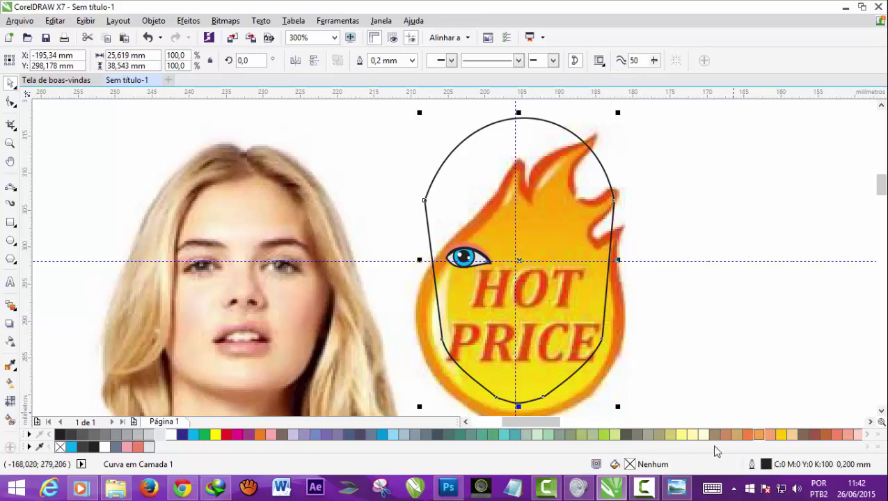
pyautogui.click(792, 434)
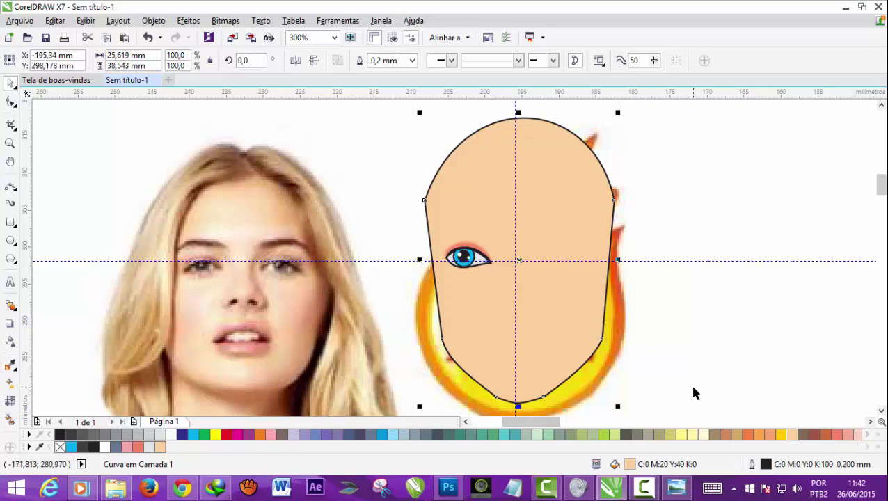
pyautogui.scroll(2, 485, 268)
pyautogui.scroll(2, 485, 268)
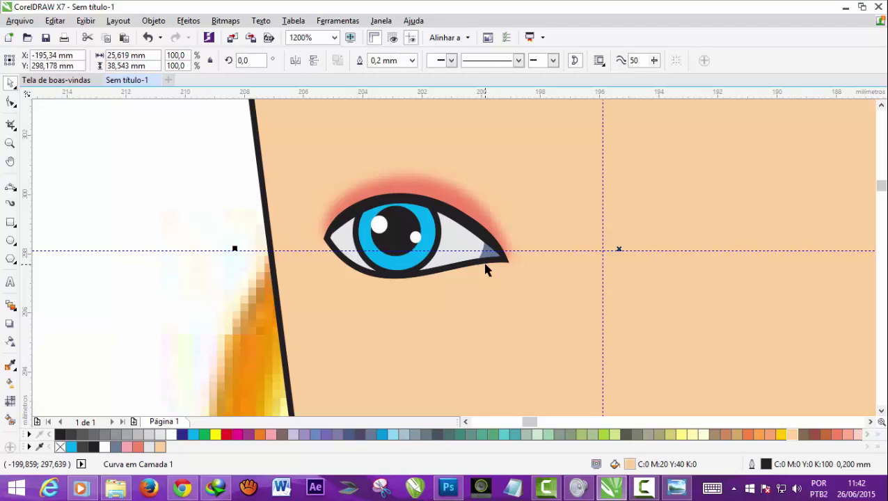
pyautogui.scroll(-1, 486, 270)
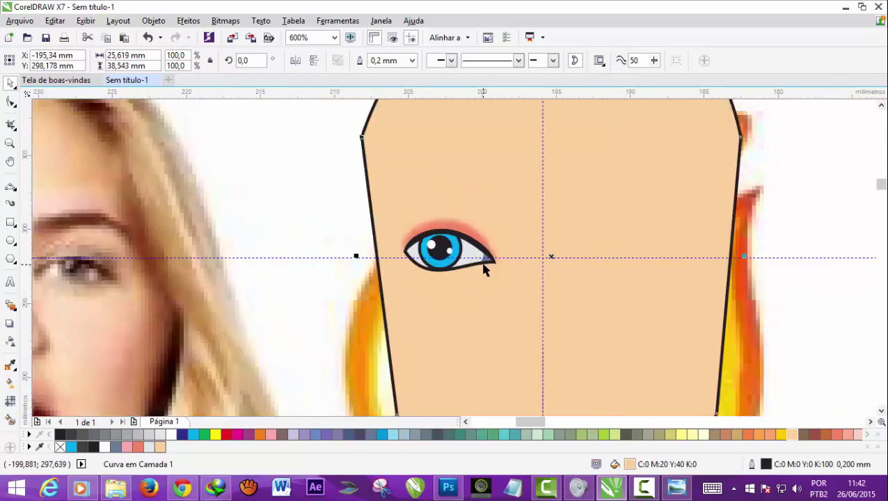
pyautogui.scroll(1, 463, 249)
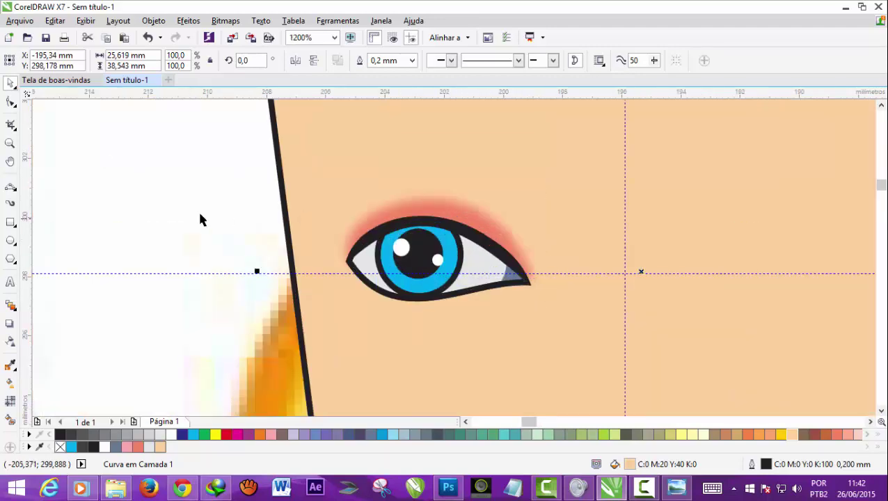
# Delete a stray small curve and make minimum outline width the default for new graphics.
pyautogui.click(13, 188)
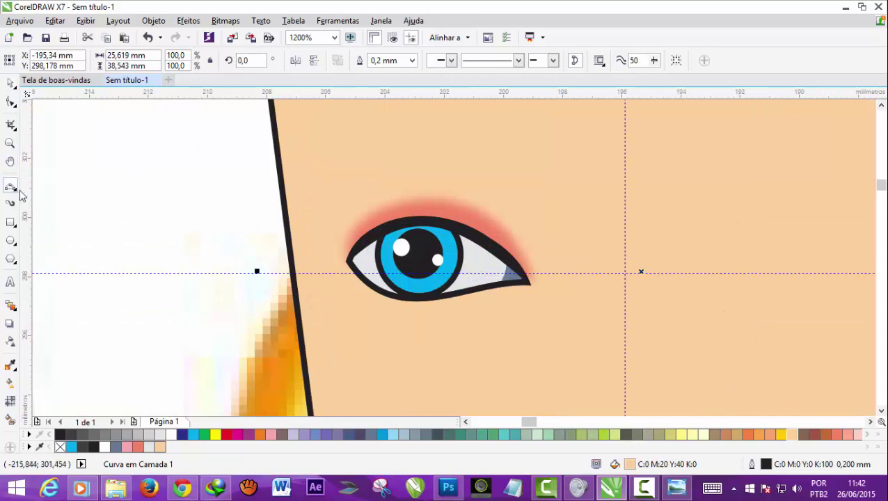
pyautogui.click(349, 262)
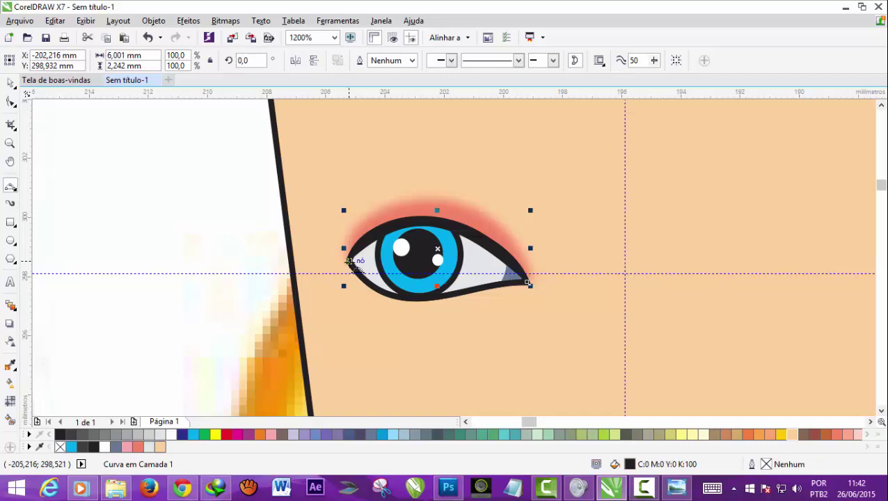
pyautogui.click(322, 260)
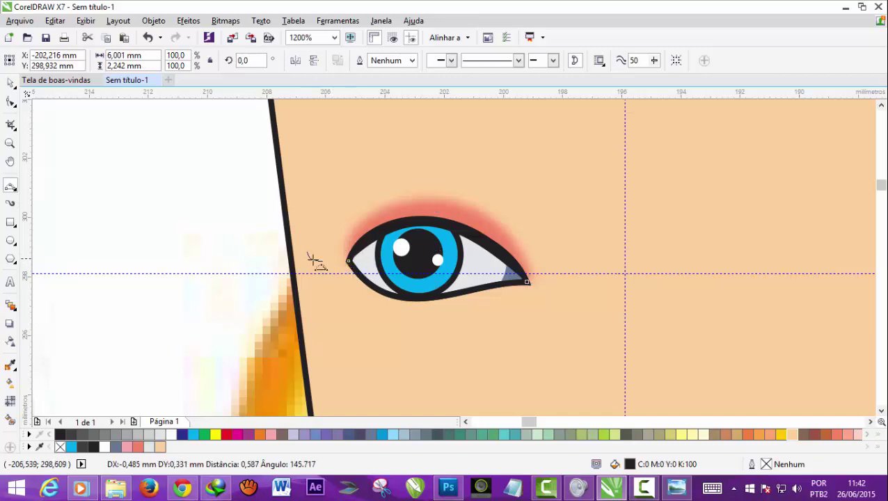
pyautogui.click(318, 259)
pyautogui.scroll(2, 325, 257)
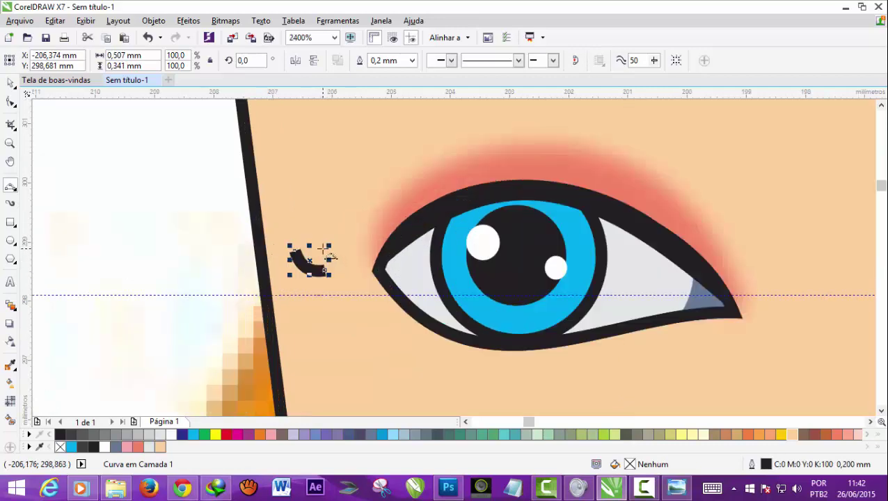
pyautogui.press('Delete')
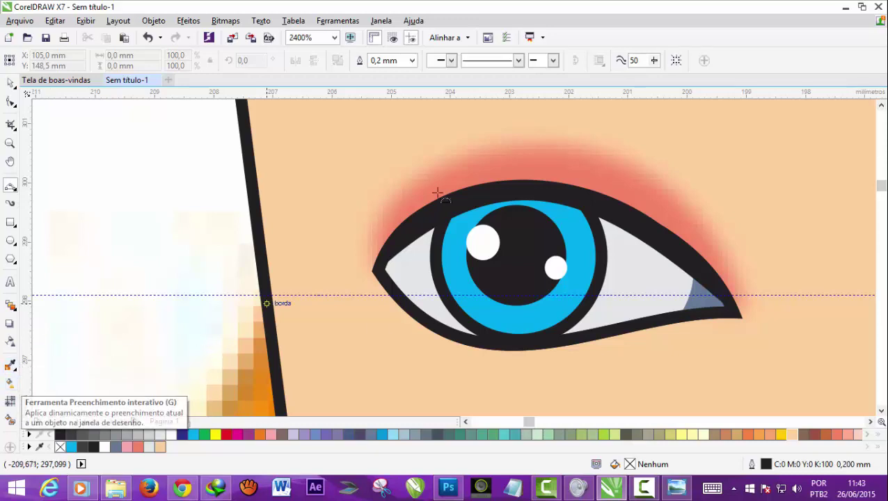
pyautogui.click(411, 62)
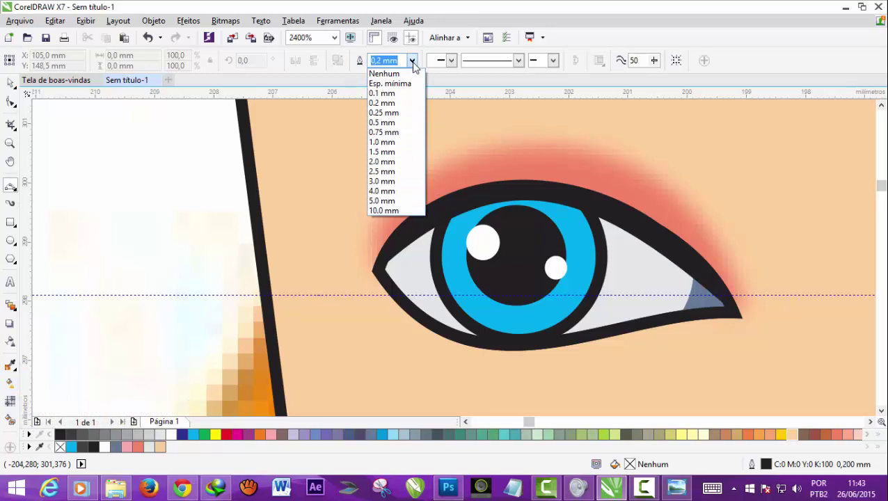
pyautogui.click(409, 89)
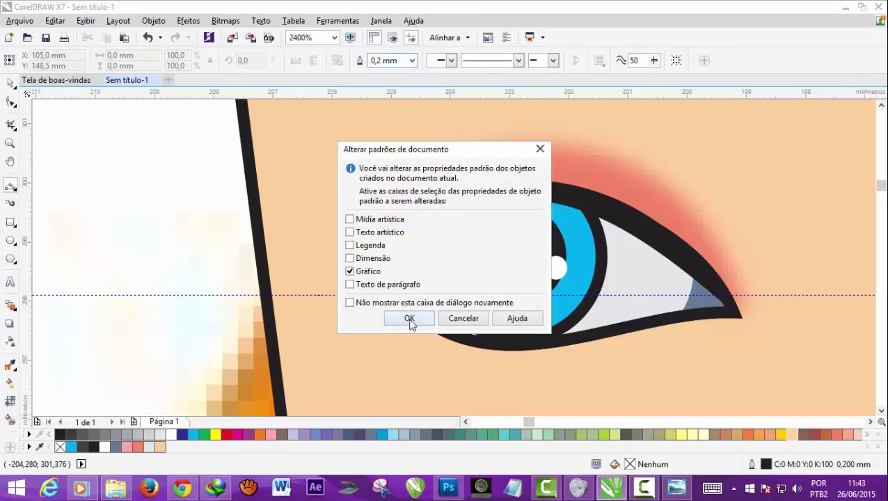
pyautogui.click(409, 319)
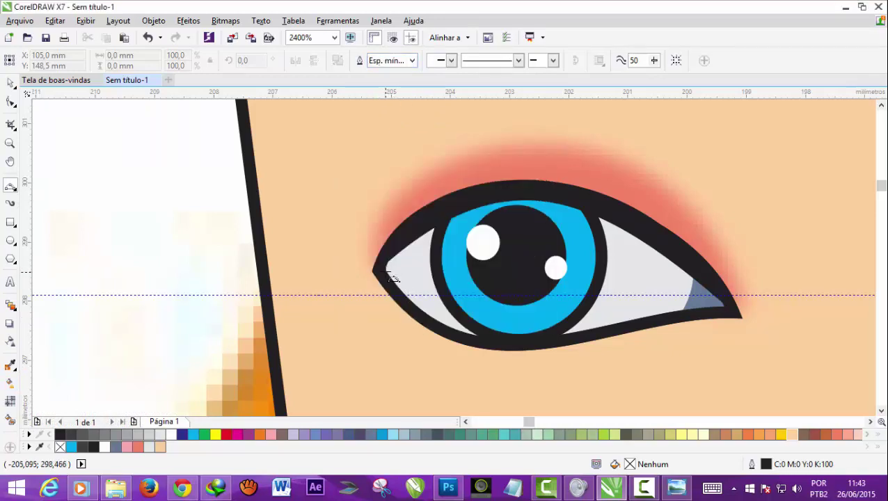
# Draw a 3-point lash curve out from the eye's left corner and fill it black.
pyautogui.moveTo(388, 276); pyautogui.dragTo(304, 259)
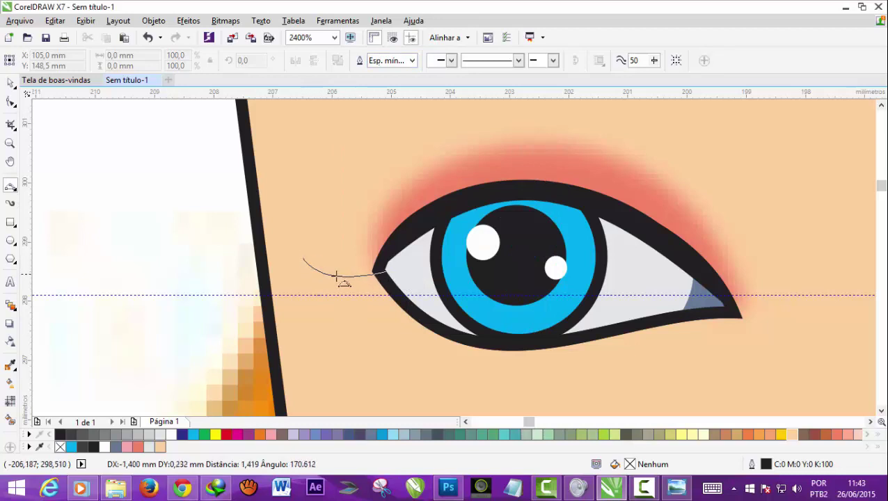
pyautogui.click(344, 282)
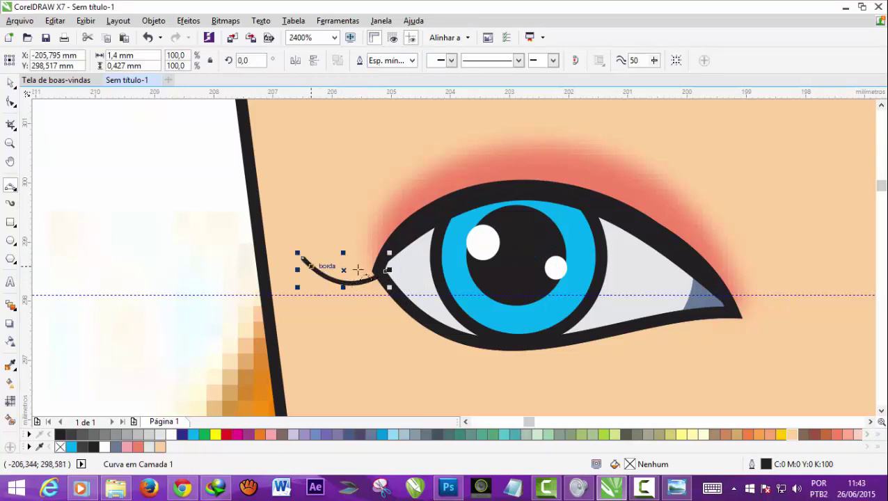
pyautogui.moveTo(385, 271); pyautogui.dragTo(302, 258)
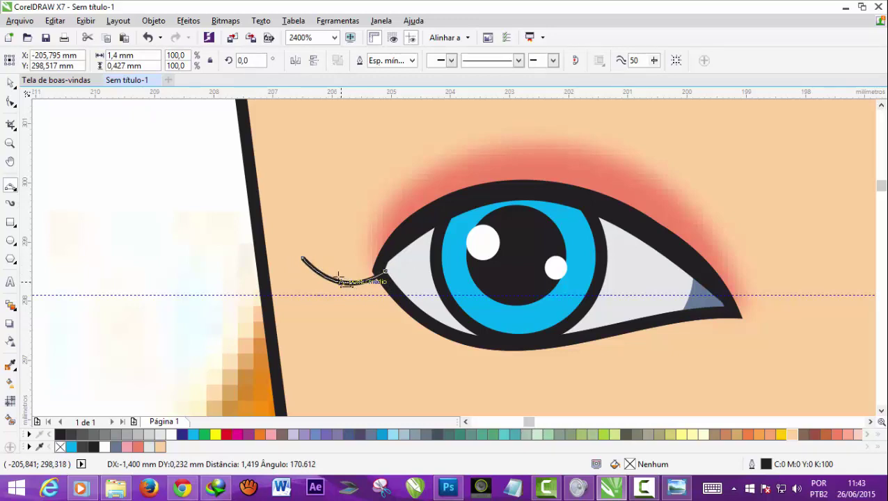
pyautogui.click(335, 275)
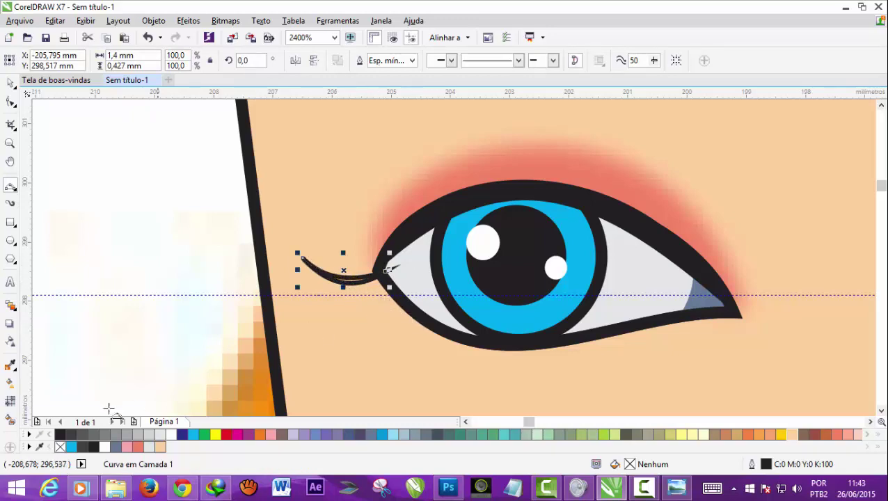
pyautogui.click(60, 435)
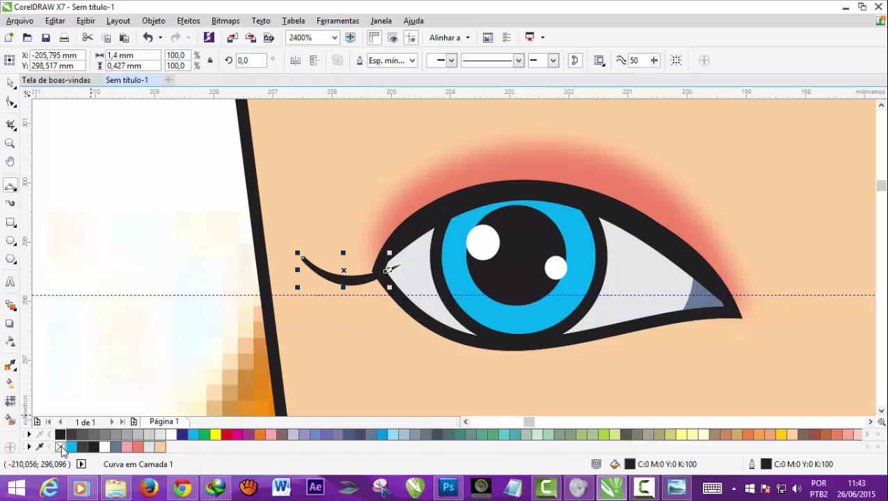
# Remove the lash's outline and rotate it so its tip points upward.
pyautogui.rightClick(60, 447)
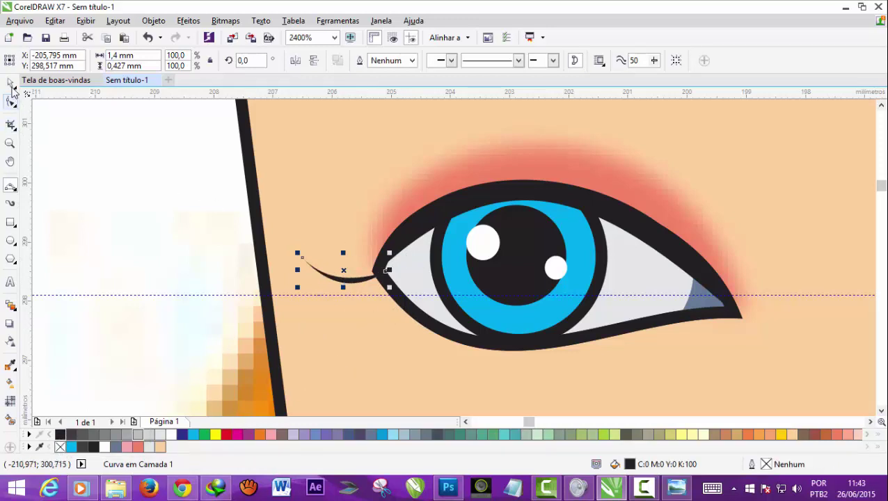
pyautogui.click(11, 84)
pyautogui.click(335, 271)
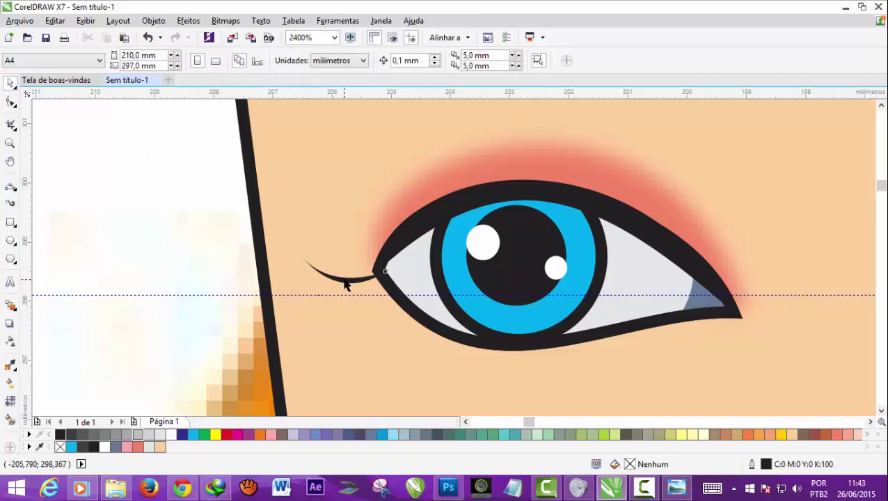
pyautogui.click(345, 284)
pyautogui.click(342, 278)
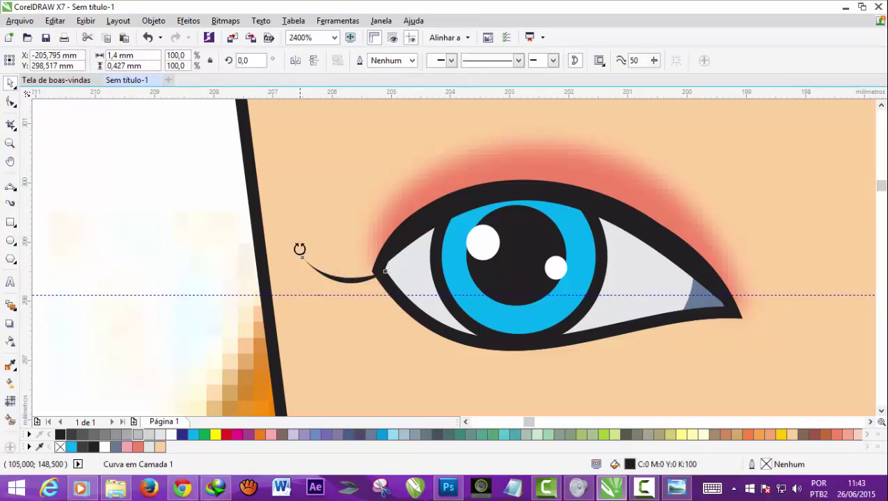
pyautogui.moveTo(299, 249); pyautogui.dragTo(271, 238)
pyautogui.click(341, 275)
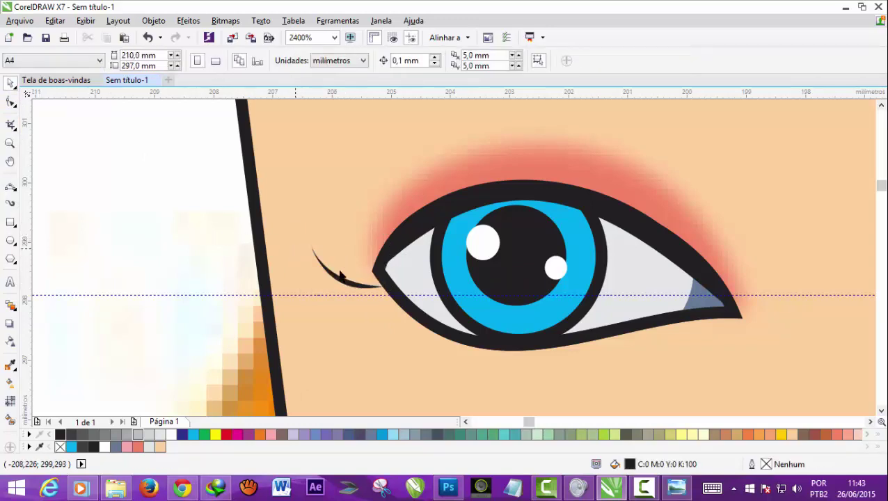
# Move the lash onto the eye's left corner and tilt it slightly further.
pyautogui.moveTo(349, 288); pyautogui.dragTo(352, 264)
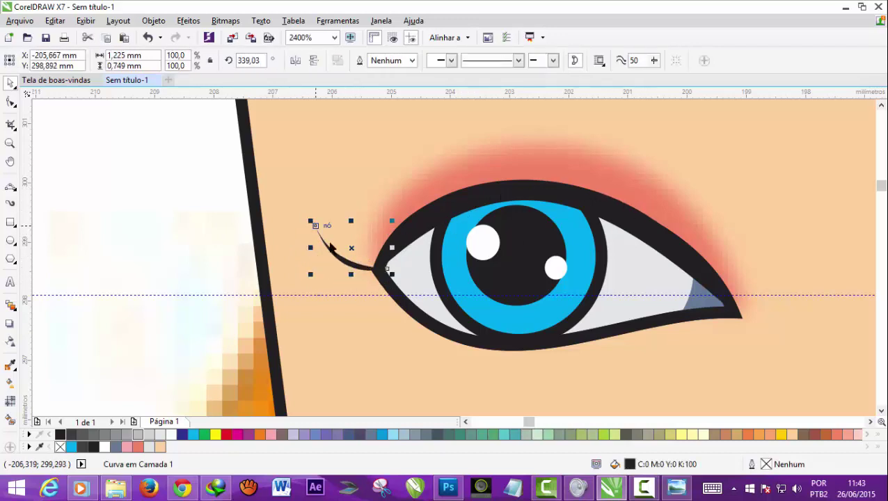
pyautogui.click(182, 230)
pyautogui.click(311, 220)
pyautogui.click(310, 219)
pyautogui.moveTo(310, 220); pyautogui.dragTo(314, 219)
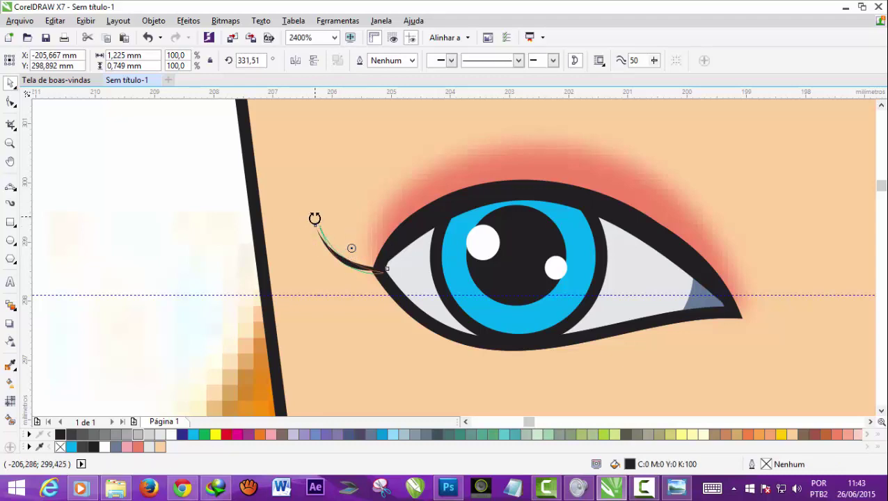
pyautogui.click(188, 236)
# Drop five copies of the lash in a row along the upper lid.
pyautogui.click(354, 273)
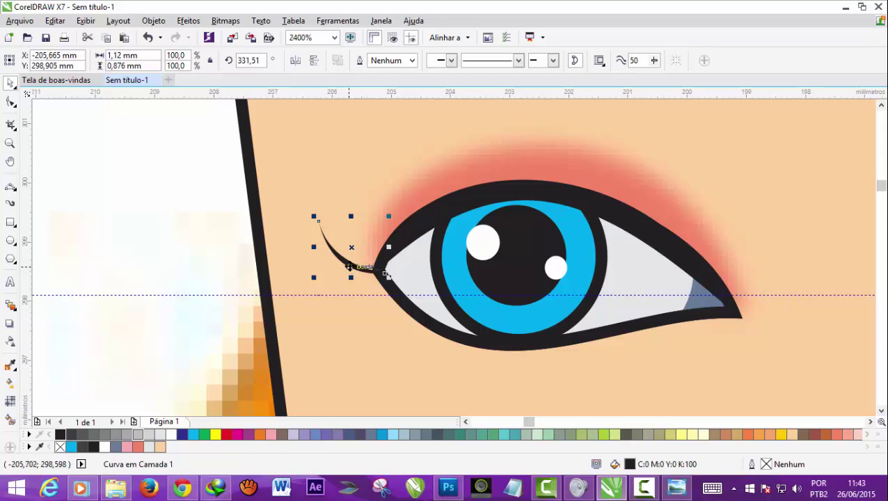
pyautogui.moveTo(349, 266); pyautogui.dragTo(354, 254)
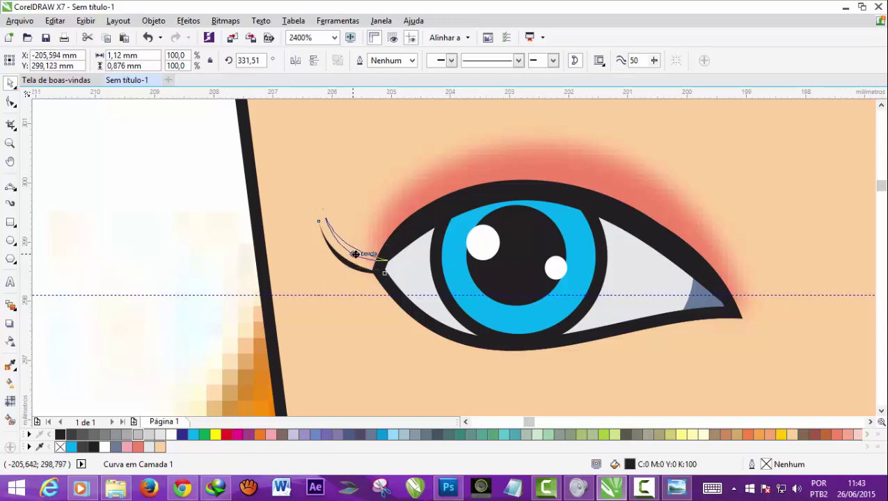
pyautogui.rightClick(355, 253)
pyautogui.moveTo(356, 256)
pyautogui.mouseDown()
pyautogui.moveTo(421, 211)
pyautogui.moveTo(463, 199)
pyautogui.mouseUp()
pyautogui.rightClick(370, 252)
pyautogui.rightClick(383, 240)
pyautogui.rightClick(421, 210)
pyautogui.rightClick(453, 210)
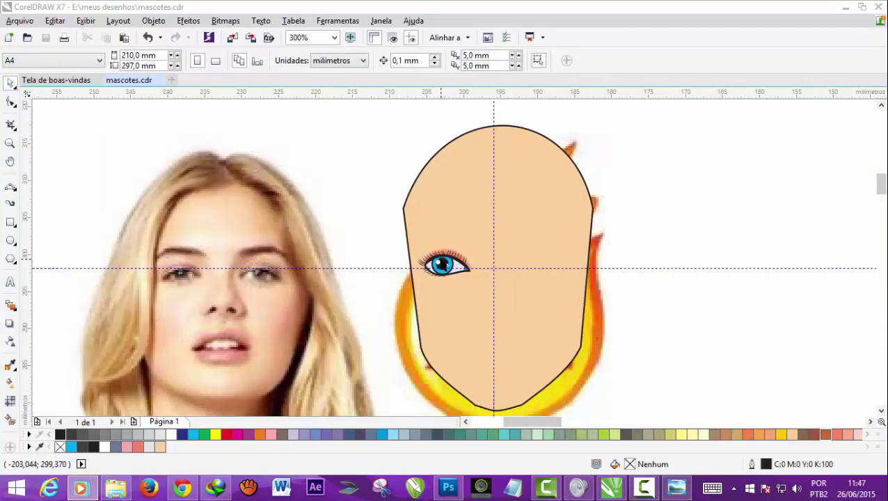
# Zoom in on the brow and trace the eyebrow arc with B-Spline points above the eye.
pyautogui.click(10, 143)
pyautogui.moveTo(115, 167); pyautogui.dragTo(494, 327)
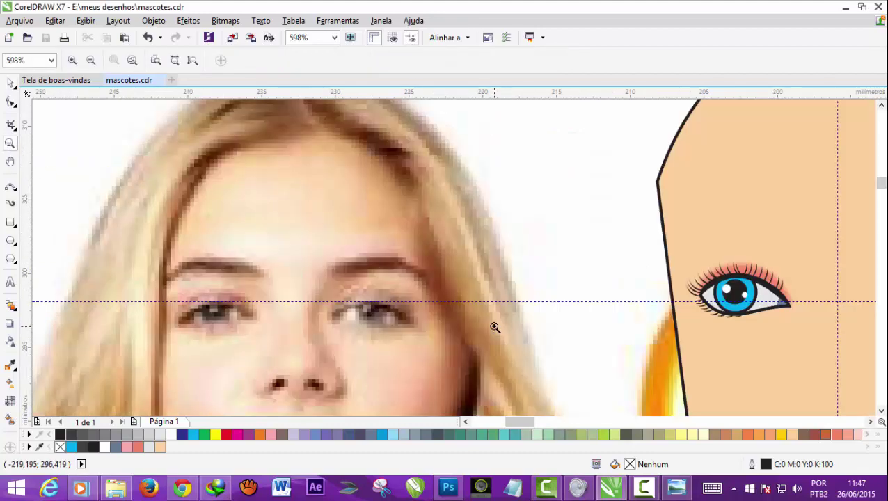
pyautogui.click(11, 187)
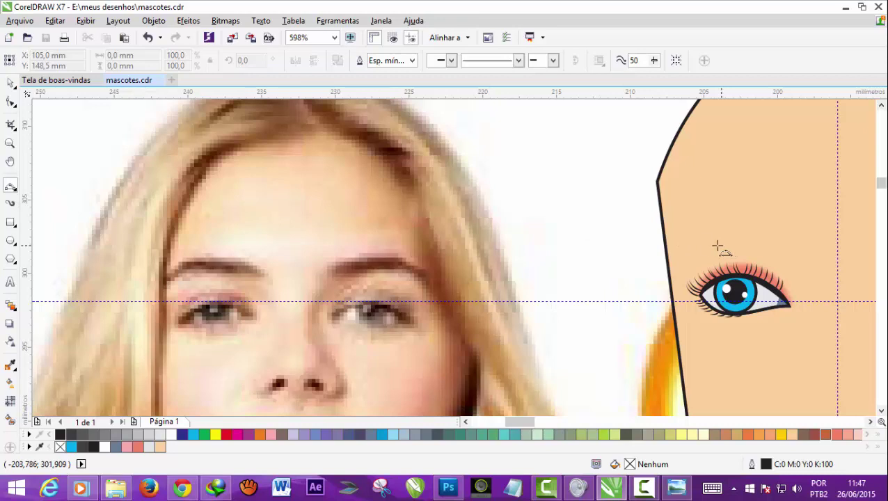
pyautogui.click(13, 188)
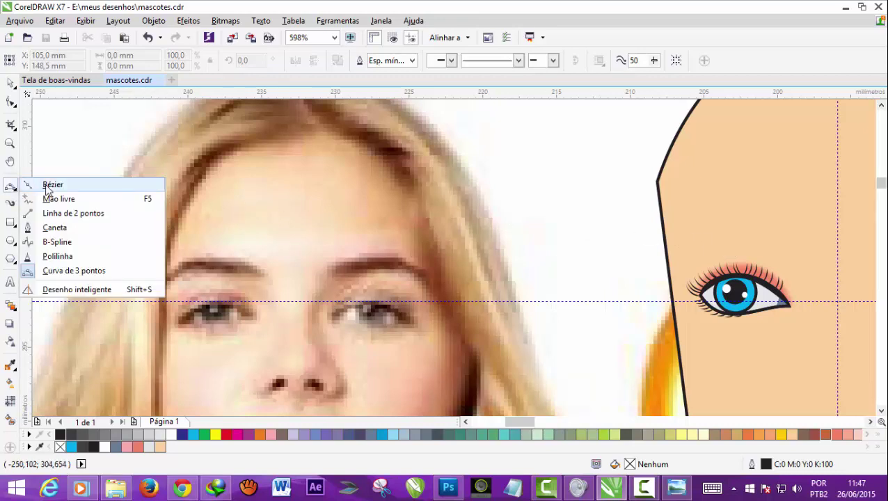
pyautogui.click(57, 242)
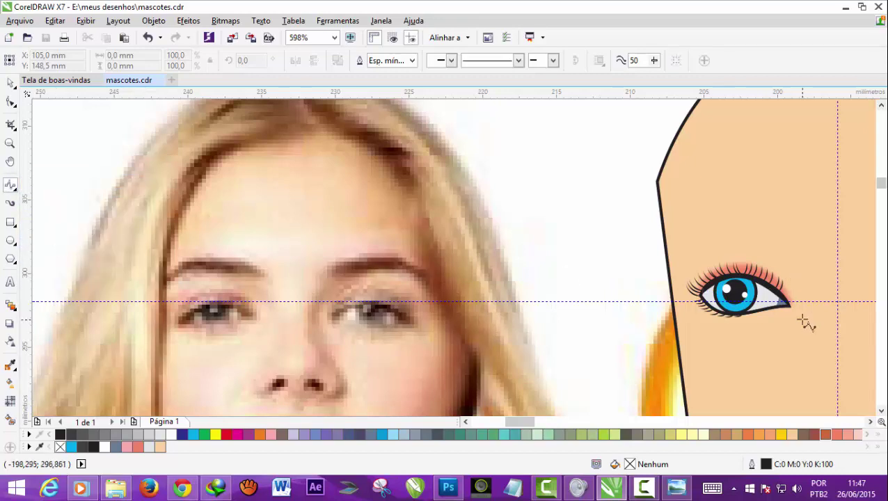
pyautogui.click(792, 271)
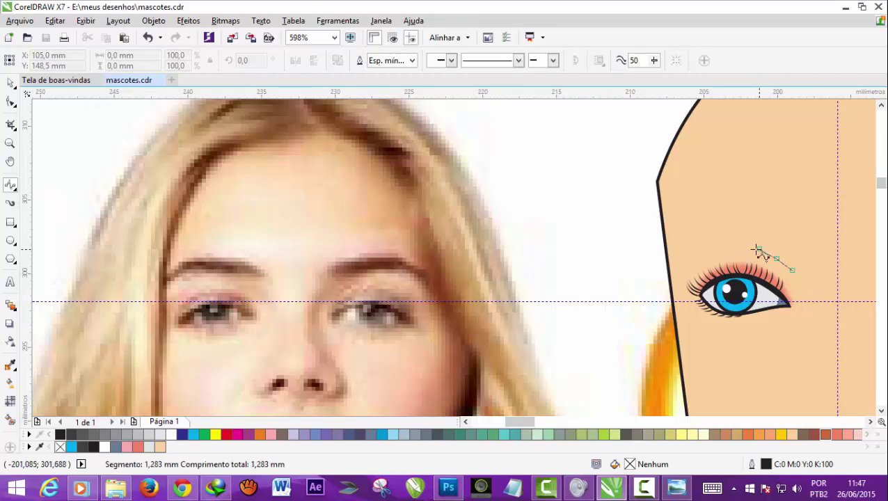
pyautogui.click(752, 250)
pyautogui.click(724, 248)
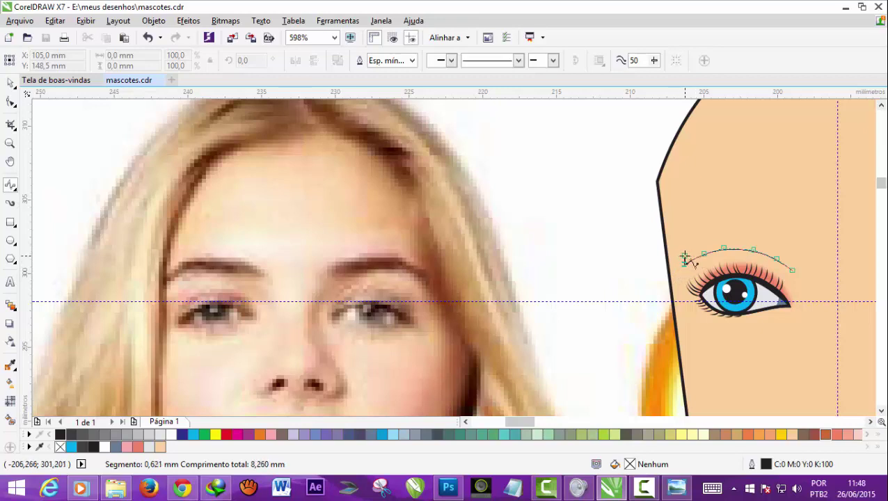
pyautogui.click(696, 252)
pyautogui.click(712, 244)
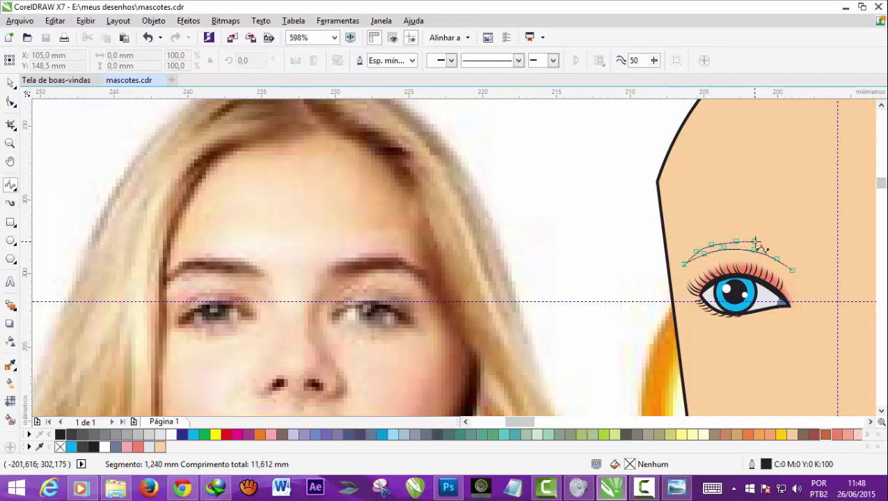
# Close the eyebrow curve at its right end and sample dark brown from the photo's brow.
pyautogui.click(755, 241)
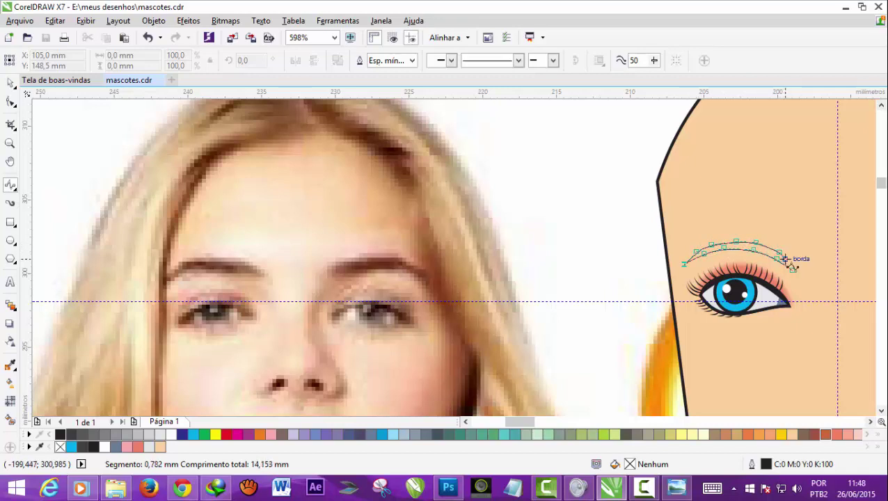
pyautogui.click(785, 259)
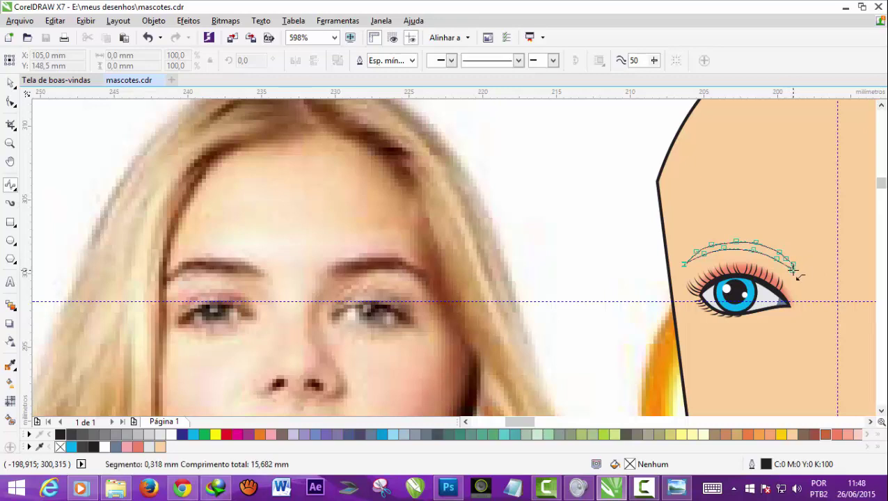
pyautogui.doubleClick(794, 272)
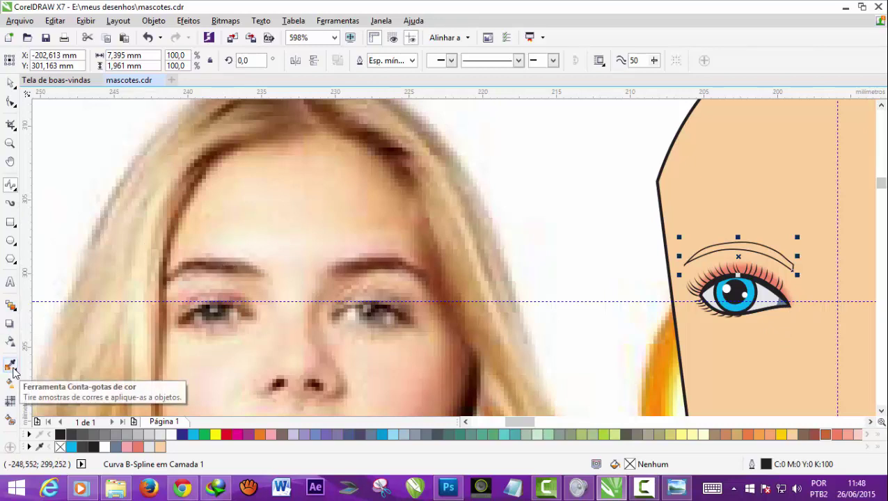
pyautogui.click(11, 365)
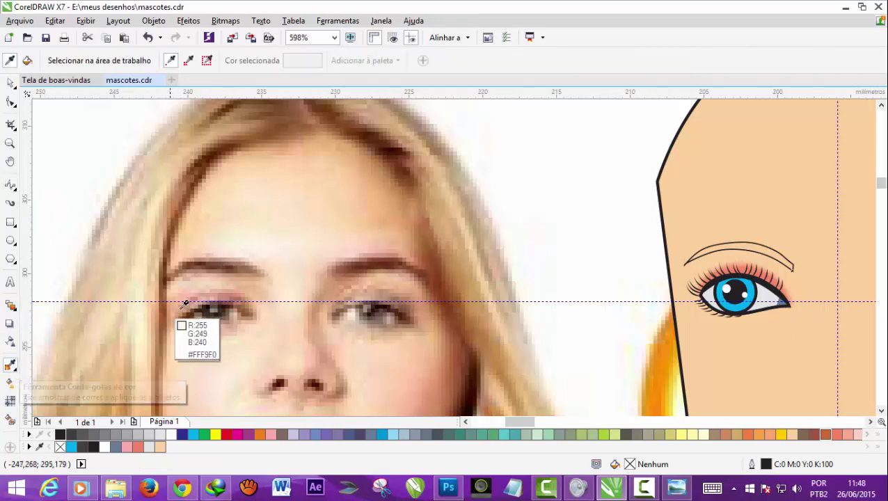
pyautogui.click(200, 258)
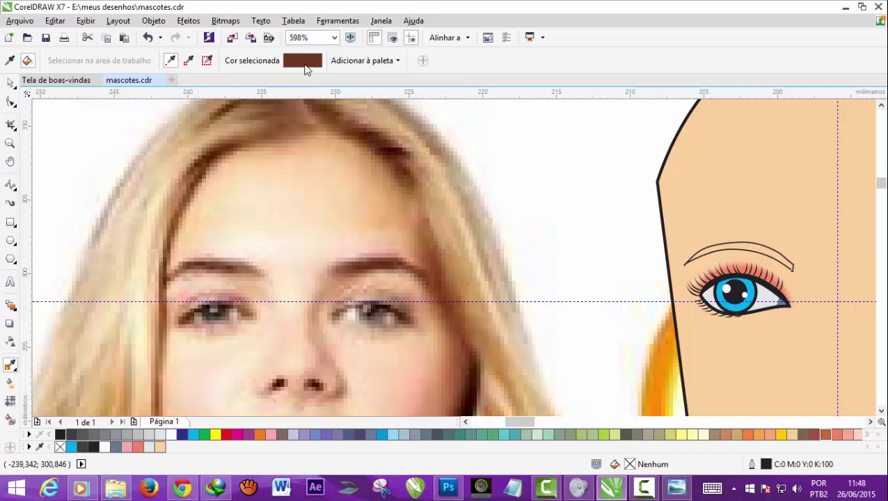
# Fill the eyebrow with the sampled brown #6B3920 and remove its black outline.
pyautogui.click(755, 249)
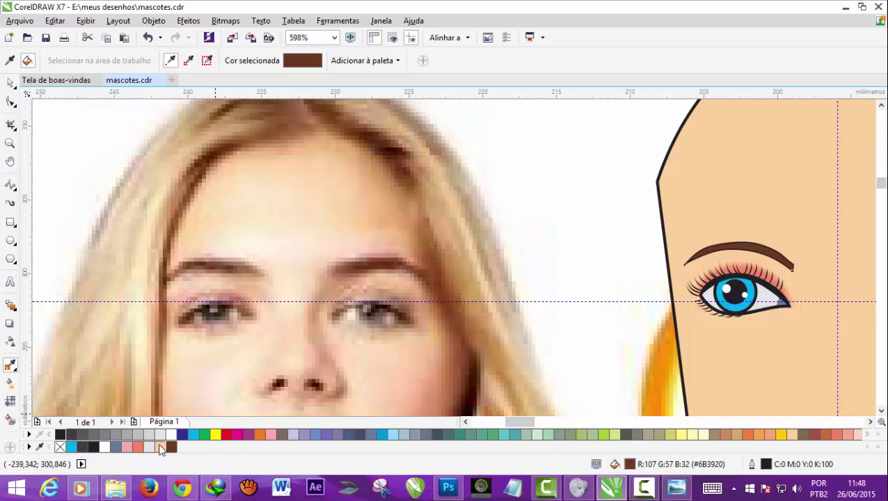
pyautogui.click(47, 434)
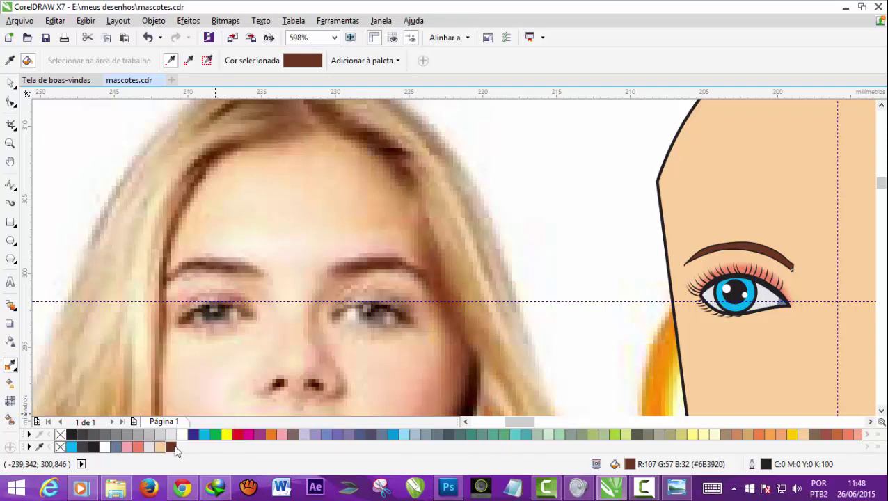
pyautogui.click(11, 82)
pyautogui.click(706, 247)
pyautogui.rightClick(736, 247)
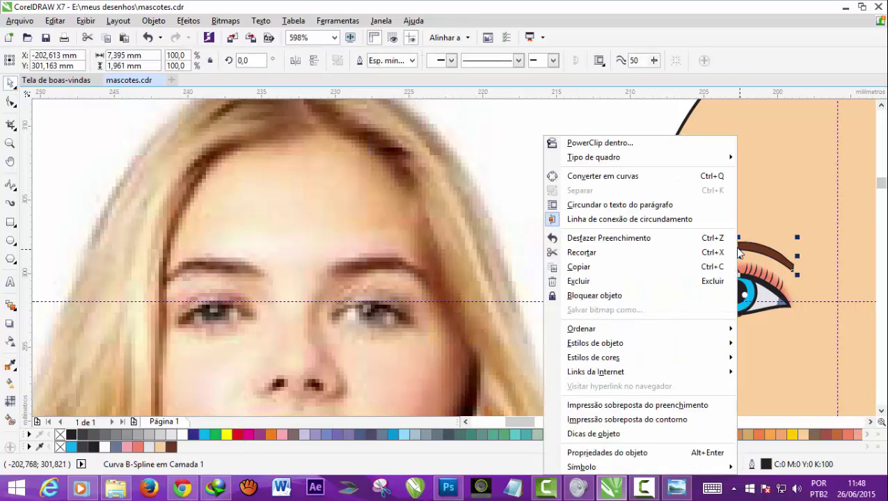
pyautogui.click(748, 247)
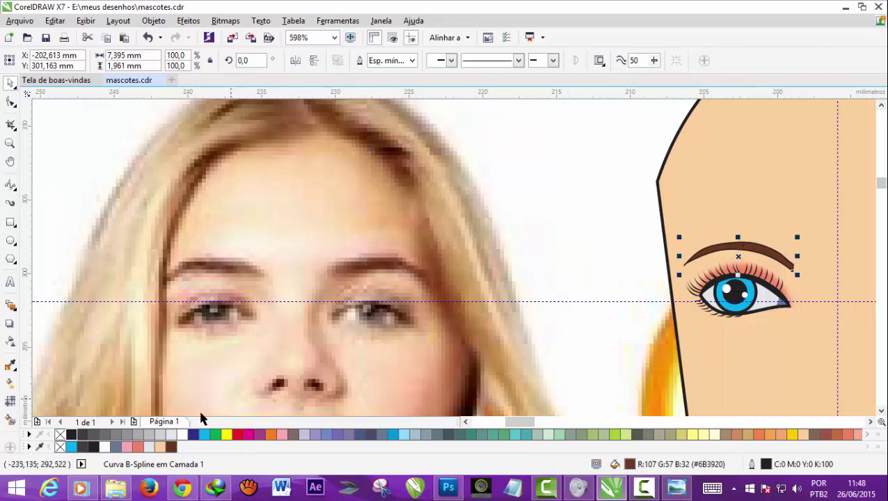
pyautogui.rightClick(61, 436)
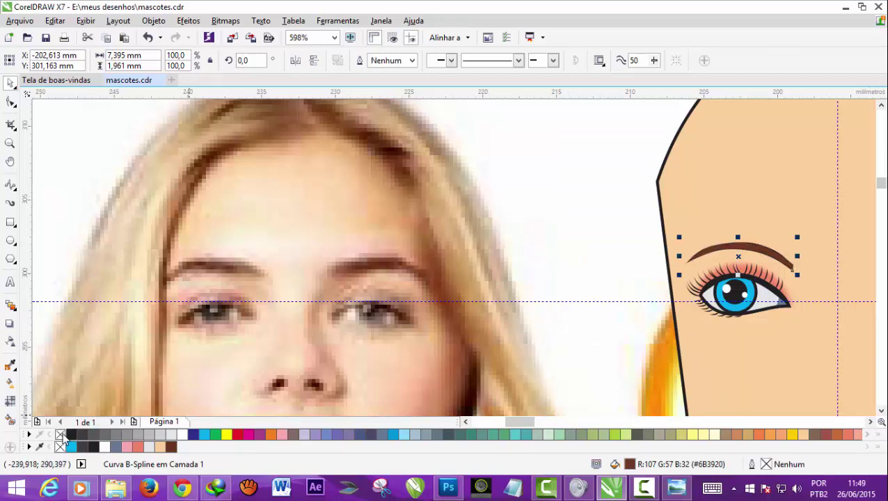
pyautogui.click(617, 229)
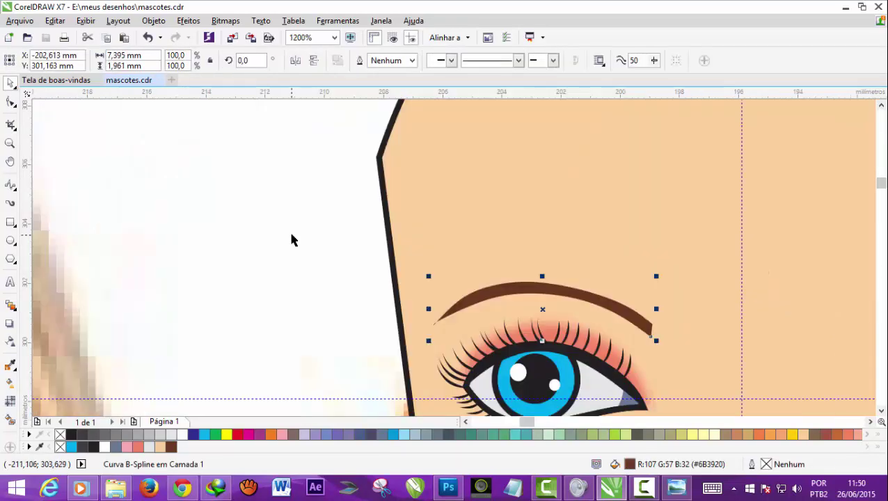
# Zoom in on the eye and draw a small U-shaped B-Spline curve across the iris.
pyautogui.click(291, 239)
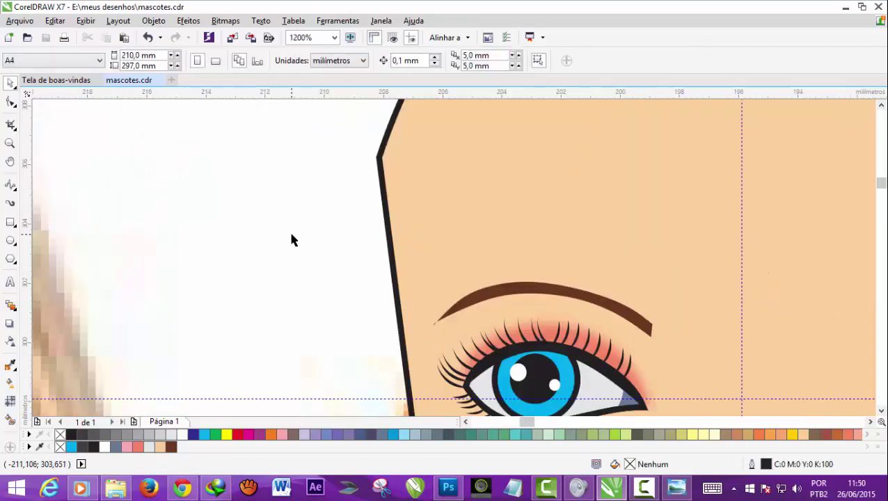
pyautogui.scroll(-2, 292, 239)
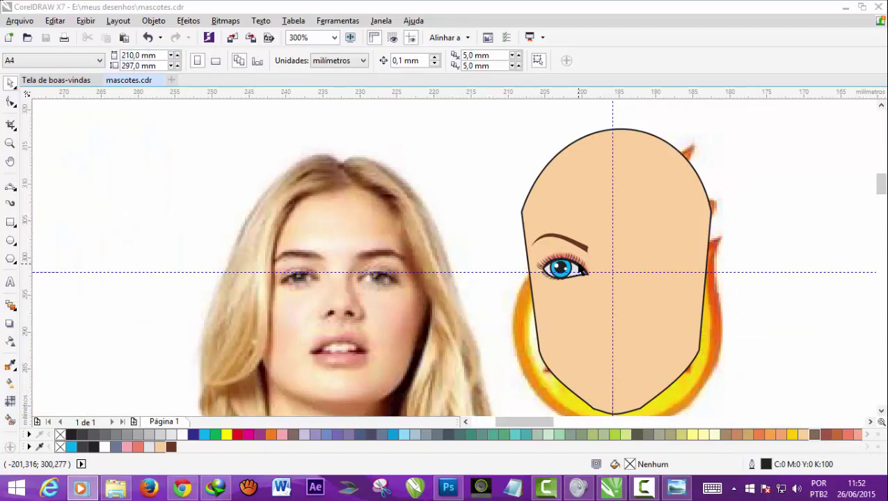
pyautogui.click(571, 259)
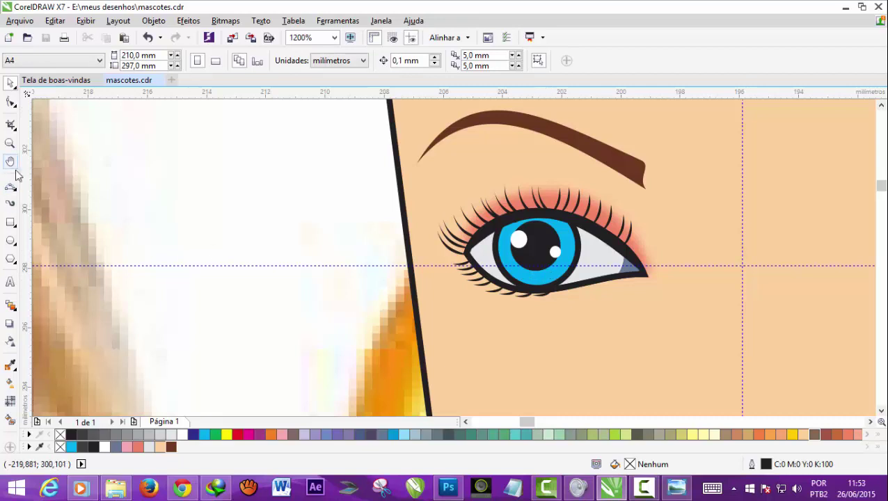
pyautogui.click(15, 192)
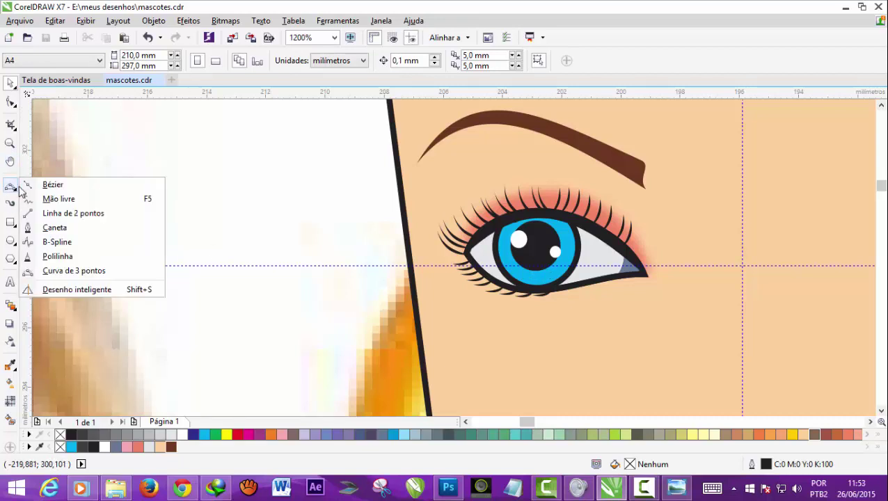
pyautogui.click(56, 241)
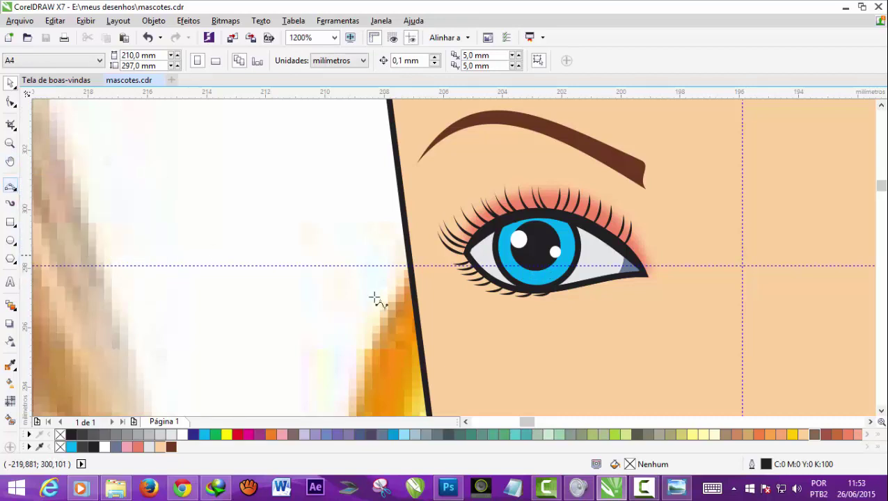
pyautogui.scroll(1, 565, 293)
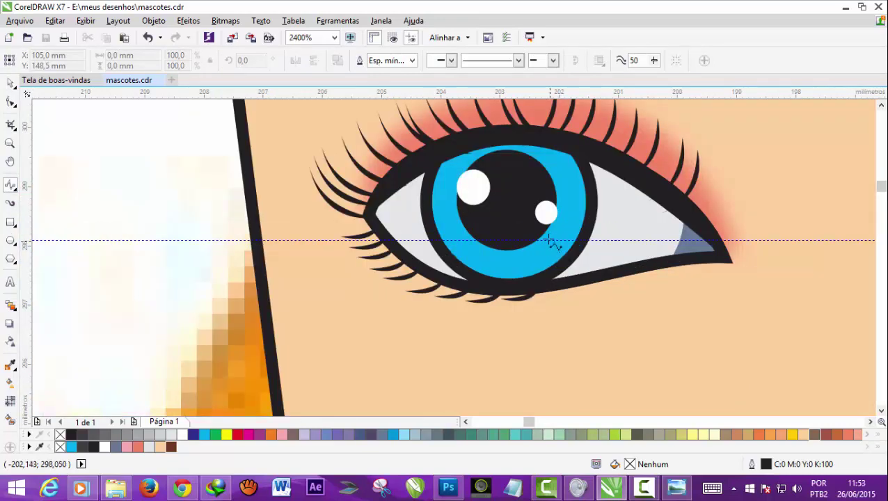
pyautogui.doubleClick(550, 238)
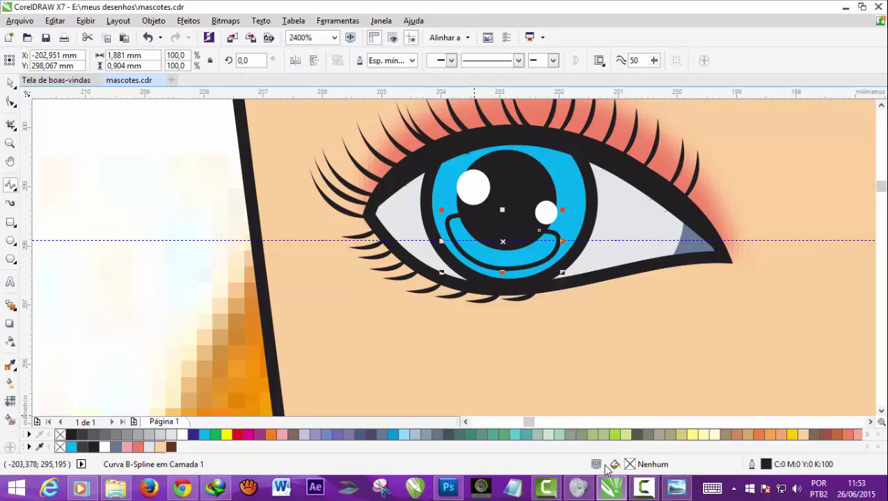
# Fill the iris curve with turquoise (C60 M0 Y20 K0) and remove its outline.
pyautogui.click(558, 434)
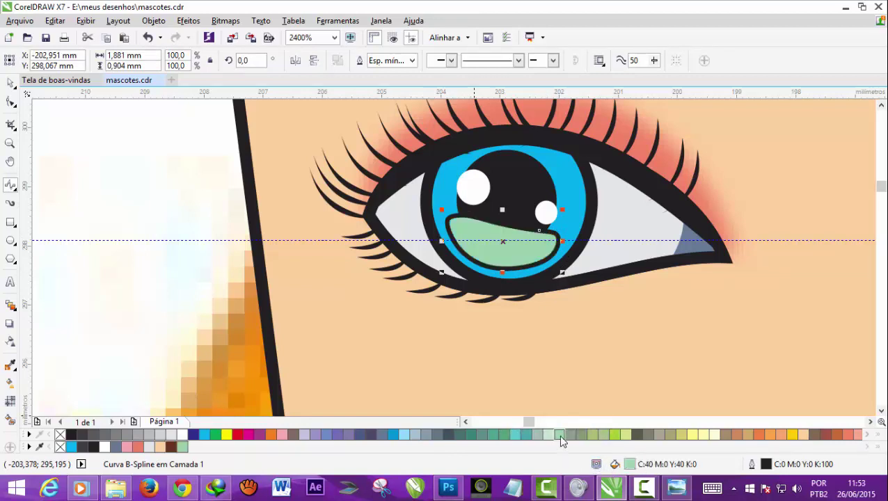
pyautogui.click(515, 434)
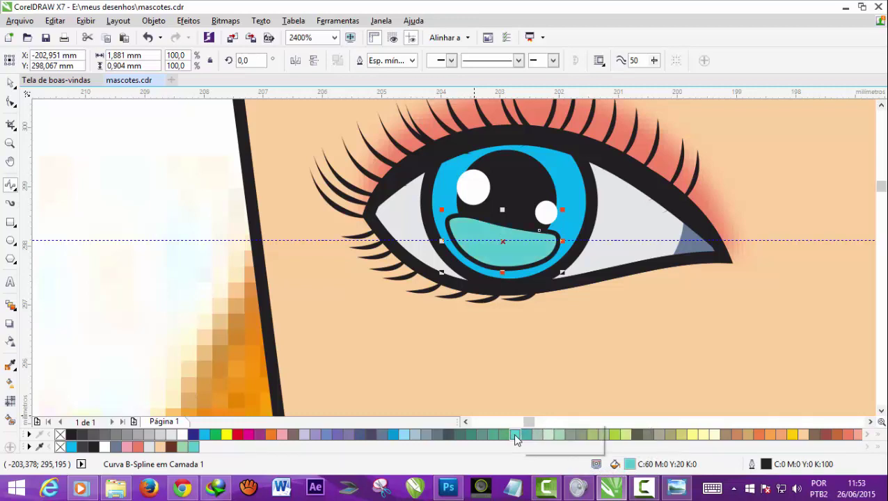
pyautogui.rightClick(61, 435)
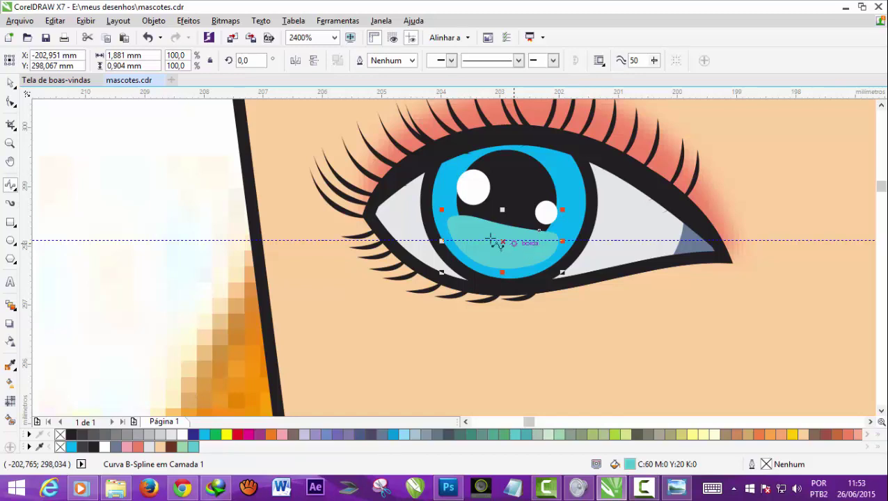
# Give the turquoise iris shape a transparency of 52.
pyautogui.click(10, 341)
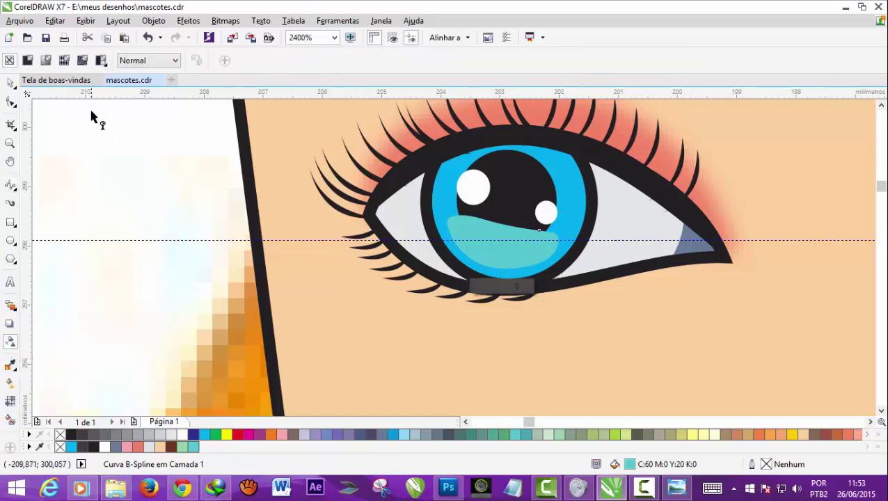
pyautogui.click(475, 288)
pyautogui.moveTo(475, 290); pyautogui.dragTo(492, 293)
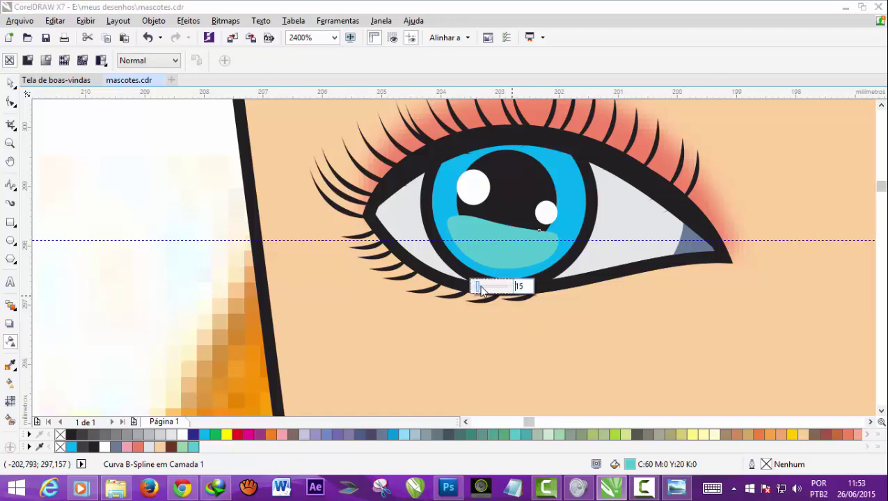
pyautogui.press('Return')
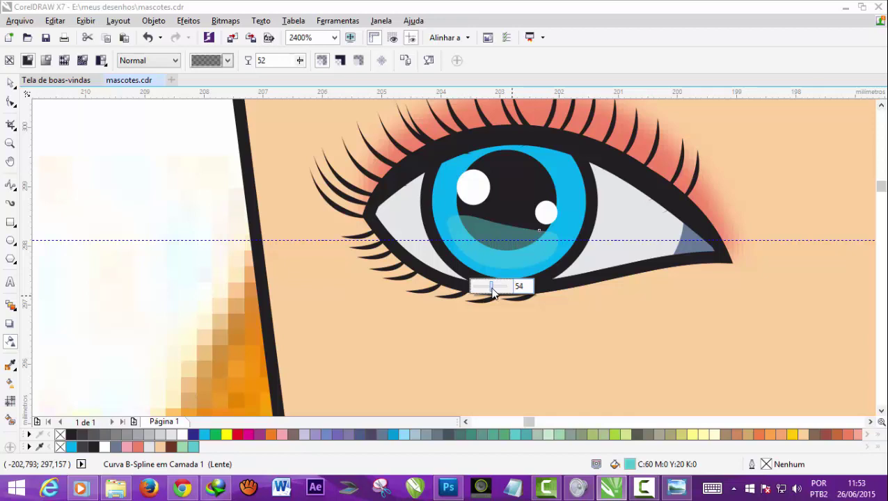
pyautogui.click(10, 83)
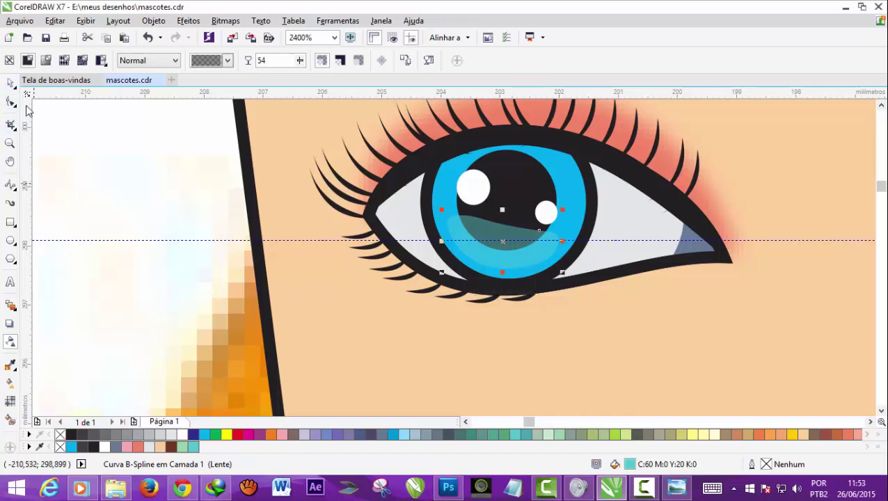
pyautogui.press('Escape')
# Restack the turquoise shape behind the black pupil via Objeto > Ordenar.
pyautogui.click(499, 232)
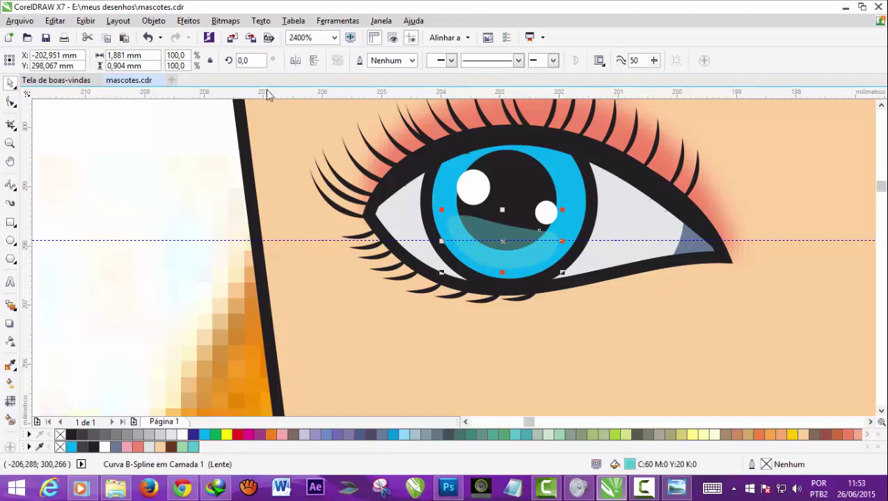
pyautogui.click(154, 21)
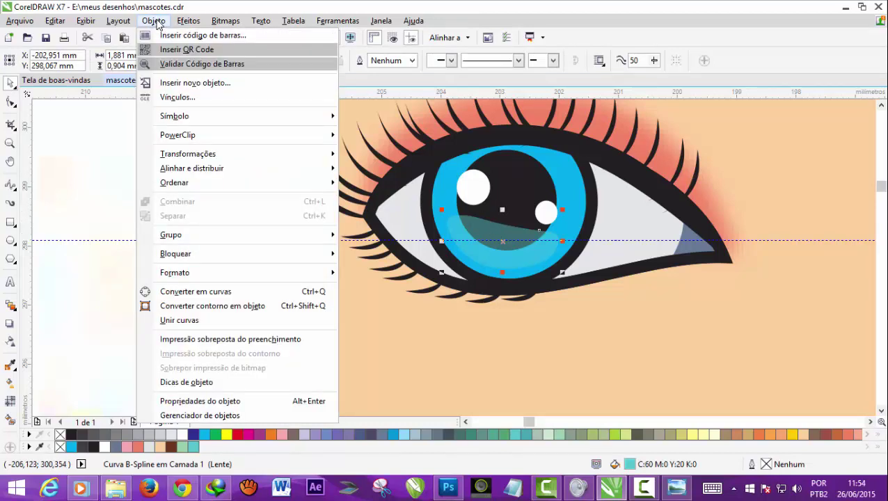
pyautogui.moveTo(174, 182)
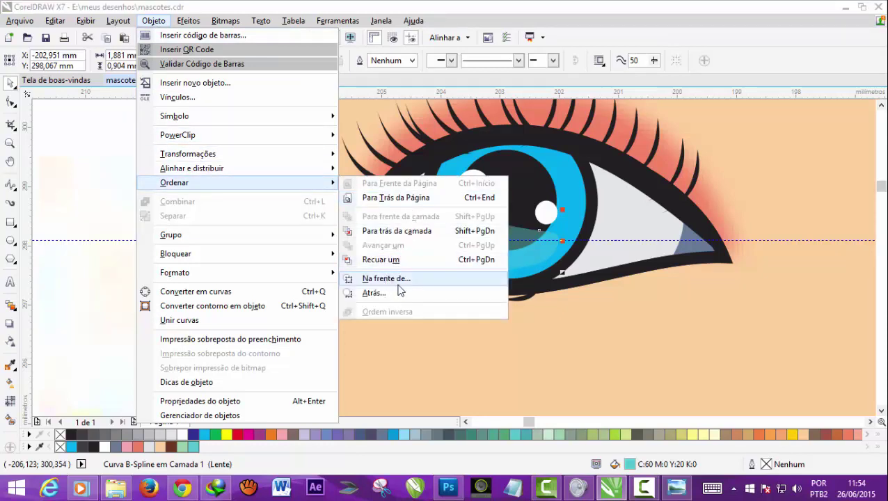
pyautogui.click(376, 293)
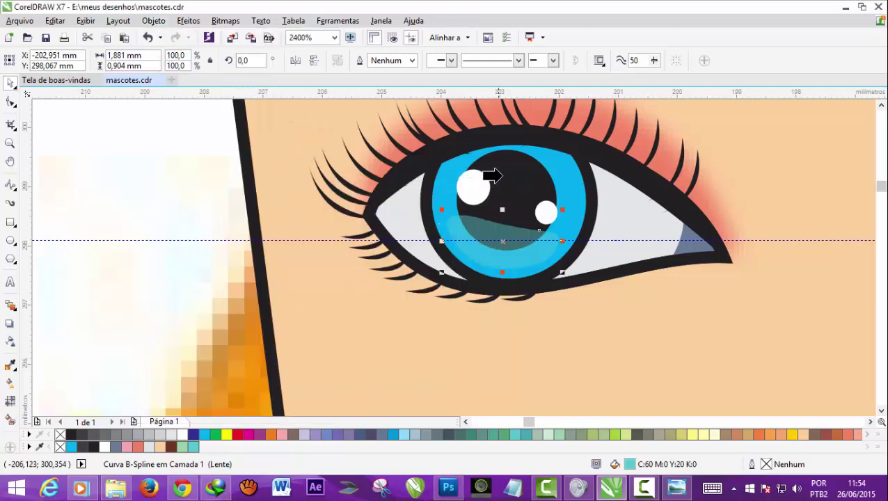
pyautogui.click(512, 165)
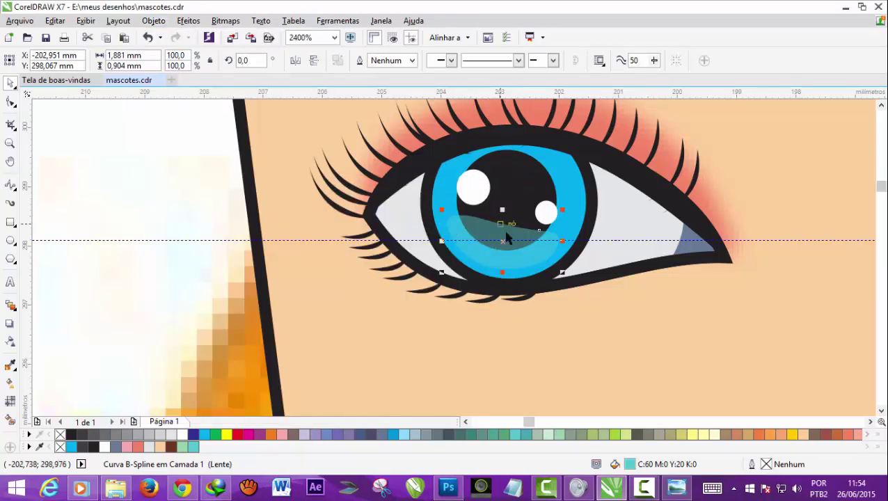
pyautogui.click(507, 174)
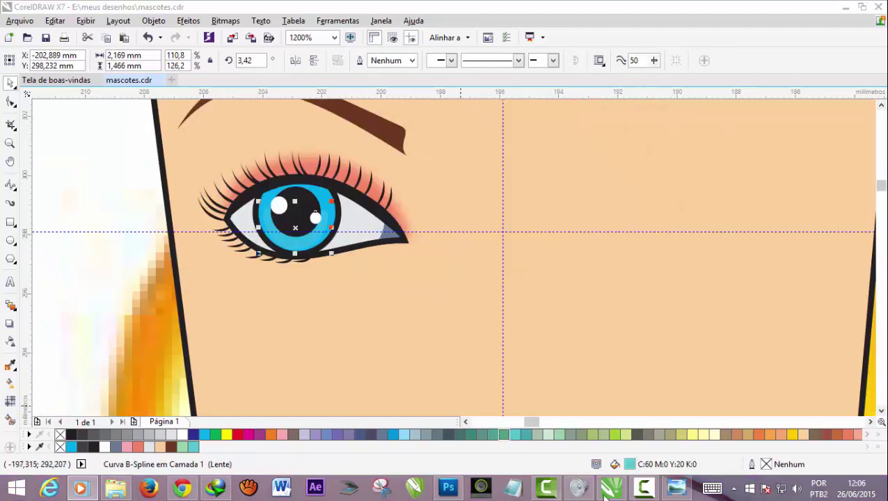
# Select all parts of the eye and brow and group them with Ctrl+G.
pyautogui.click(634, 486)
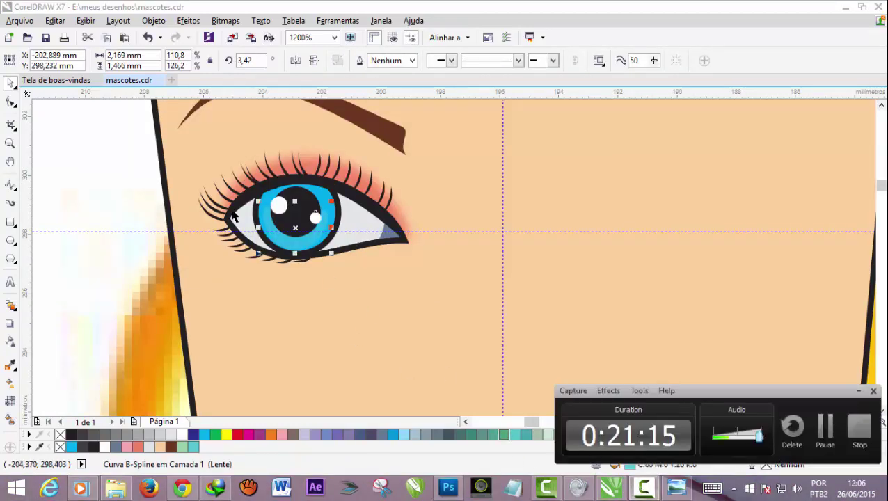
pyautogui.click(123, 152)
pyautogui.scroll(-2, 121, 151)
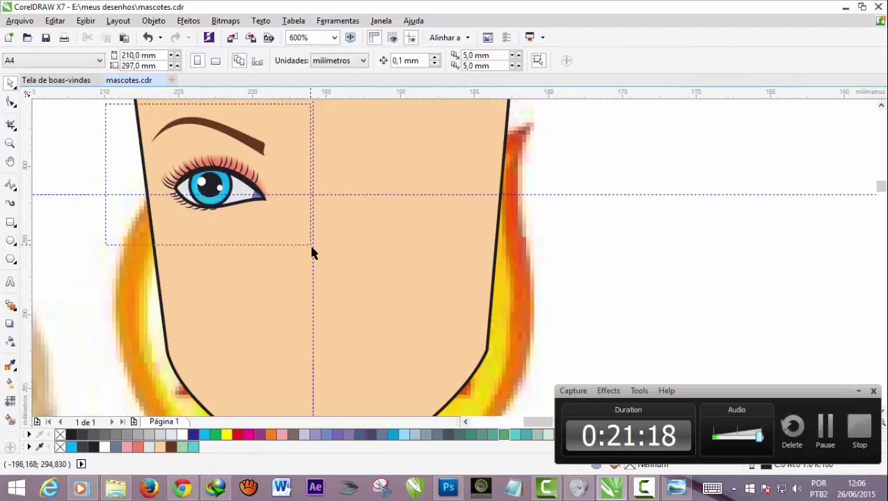
pyautogui.moveTo(228, 153); pyautogui.dragTo(301, 266)
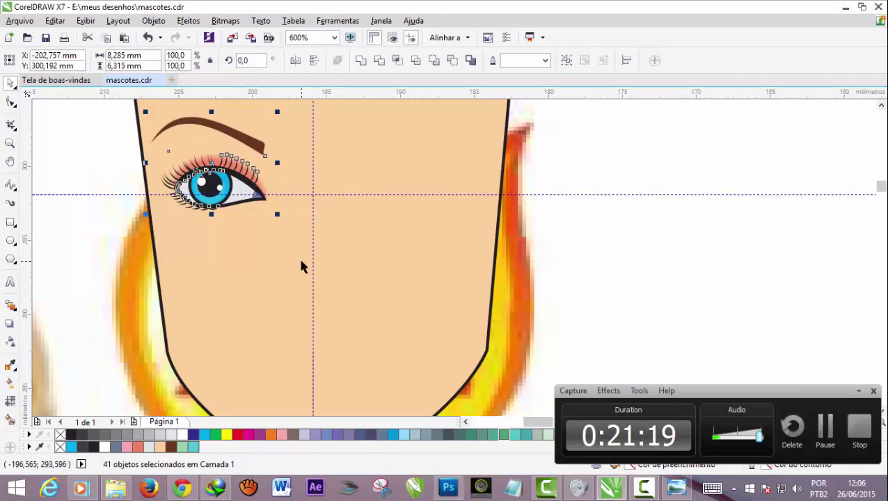
pyautogui.hotkey('ctrl', 'g')
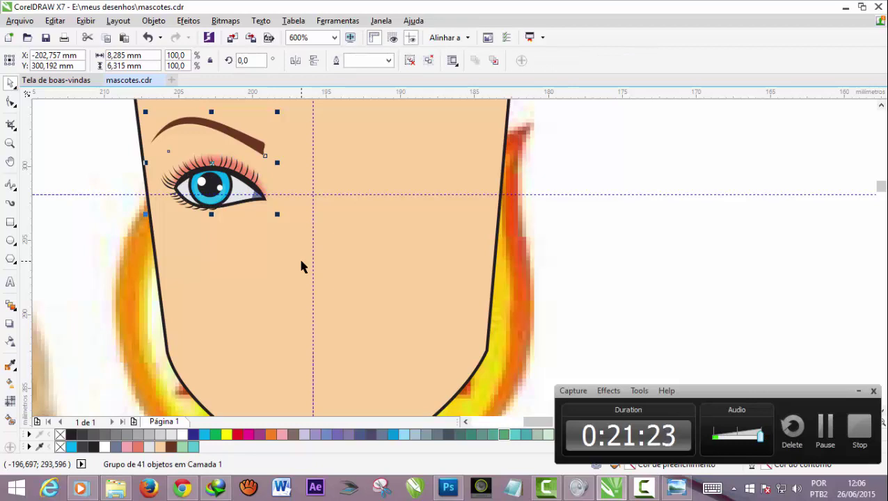
# Duplicate the eye group, move it right, mirror it horizontally and top-align with the left eyebrow.
pyautogui.hotkey('ctrl', 'd')
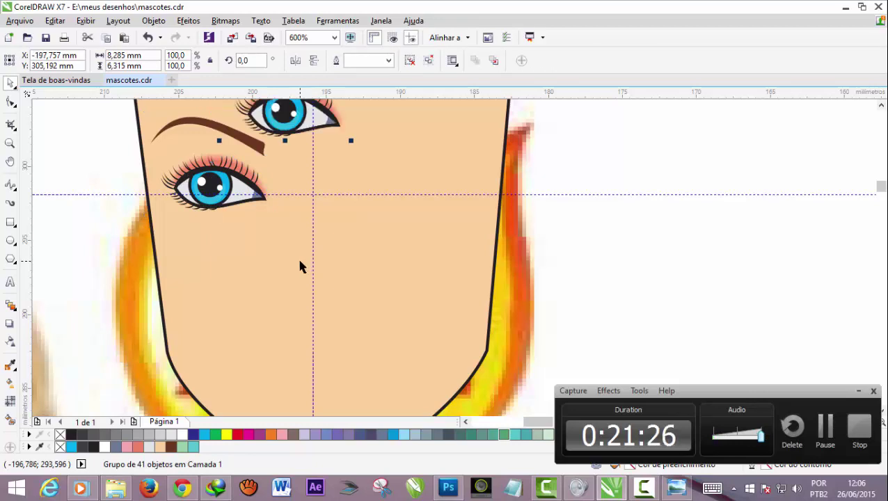
pyautogui.moveTo(284, 119); pyautogui.dragTo(408, 208)
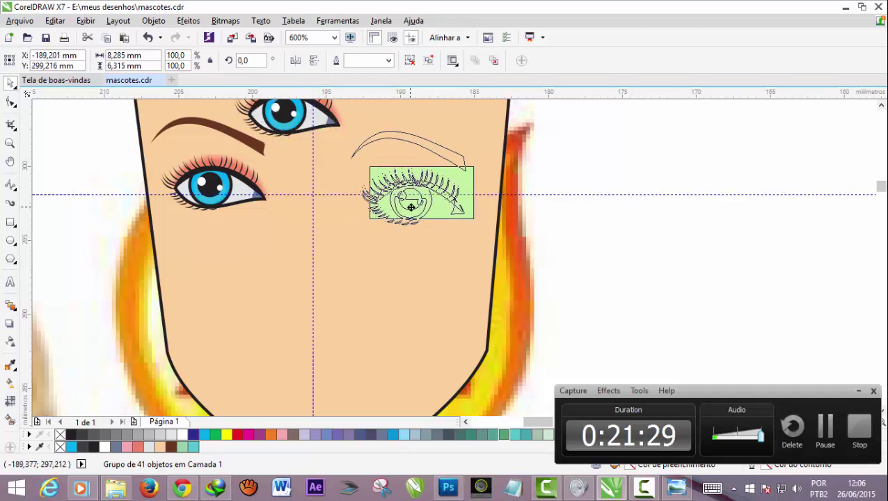
pyautogui.moveTo(408, 208); pyautogui.dragTo(412, 206)
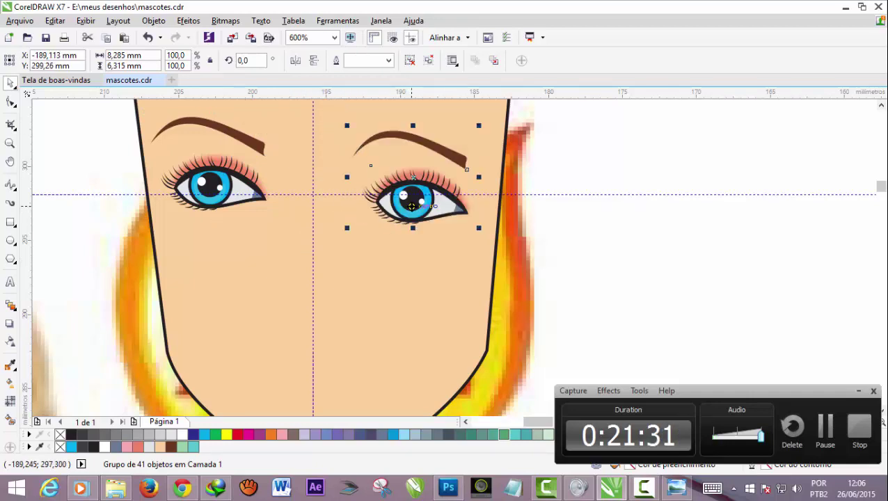
pyautogui.click(295, 62)
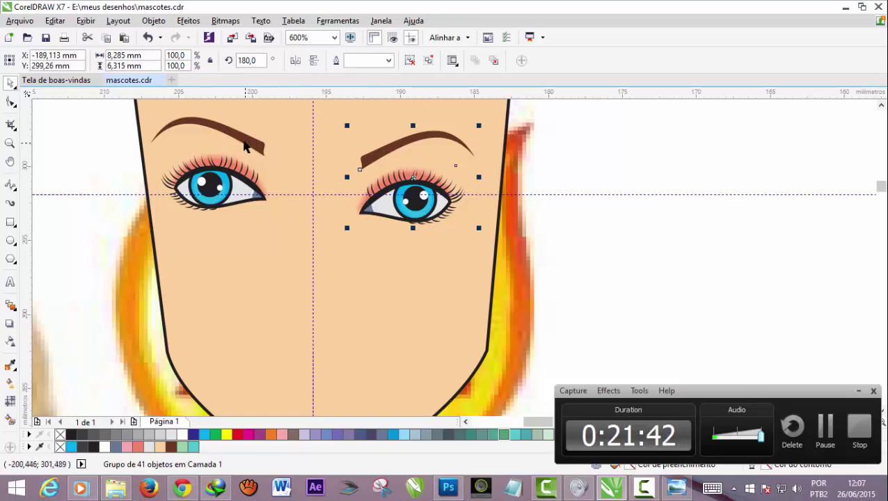
pyautogui.keyDown('shift'); pyautogui.click(242, 141); pyautogui.keyUp('shift')
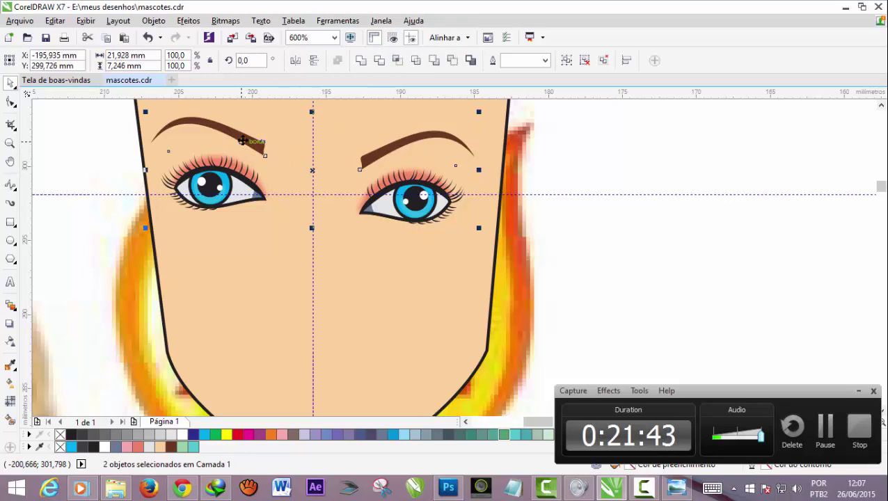
pyautogui.press('t')
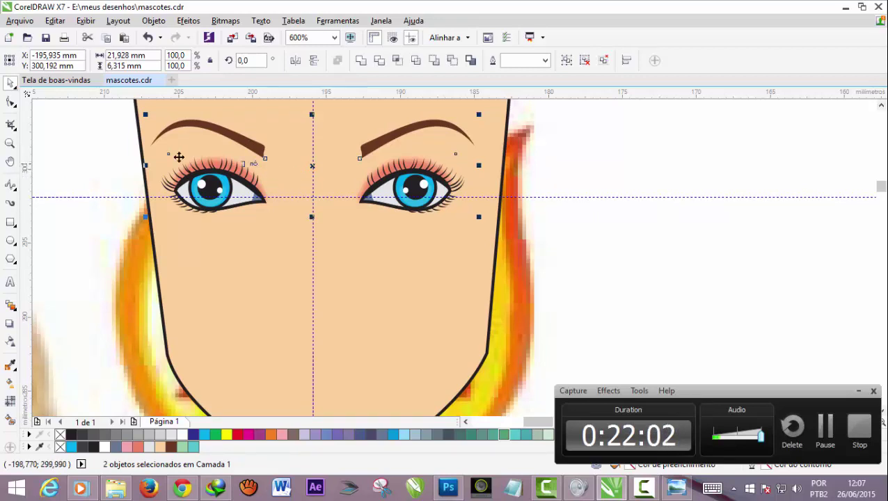
# Draw a Bézier nose curve down from the left eyebrow tip and show the Object Properties docker.
pyautogui.click(99, 144)
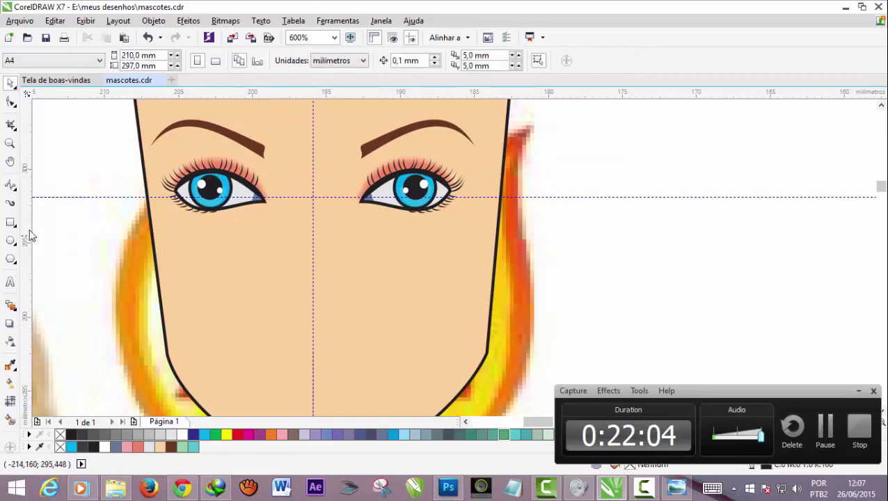
pyautogui.click(15, 189)
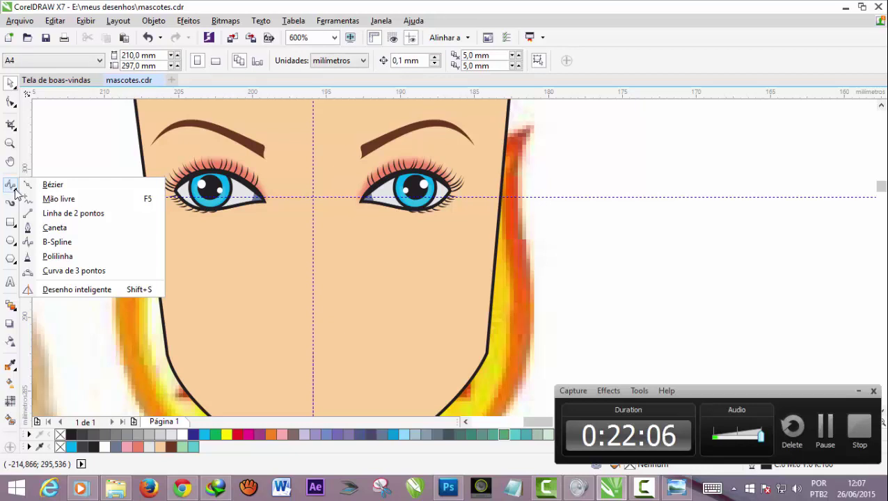
pyautogui.click(52, 184)
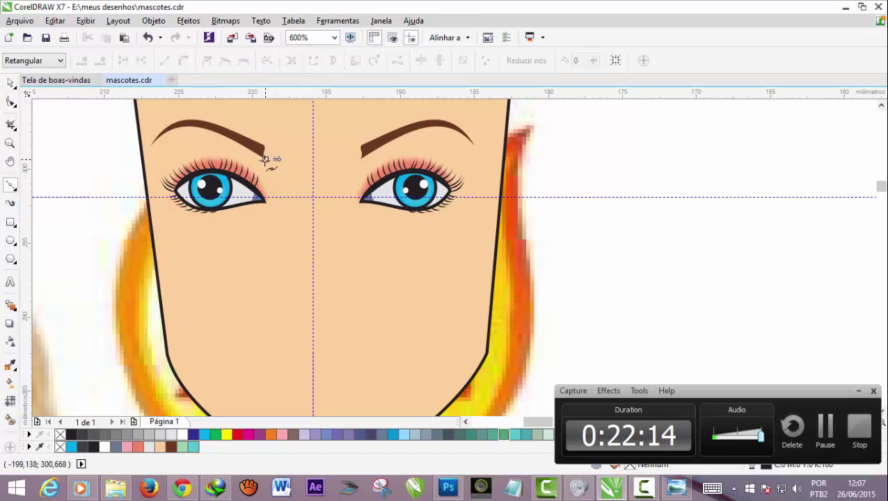
pyautogui.click(265, 158)
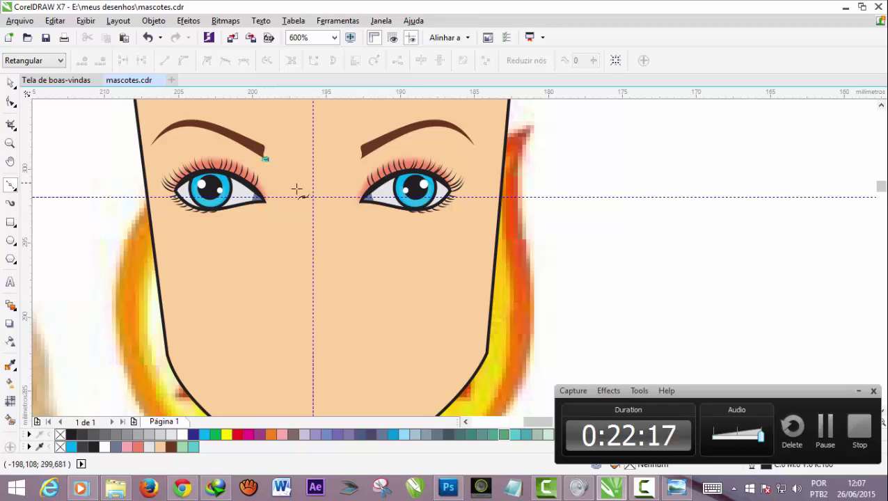
pyautogui.moveTo(292, 212); pyautogui.dragTo(293, 245)
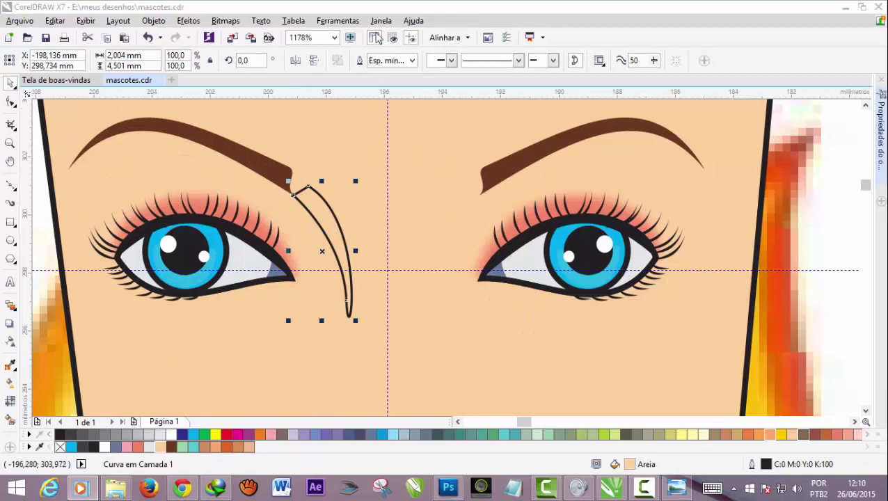
pyautogui.click(380, 21)
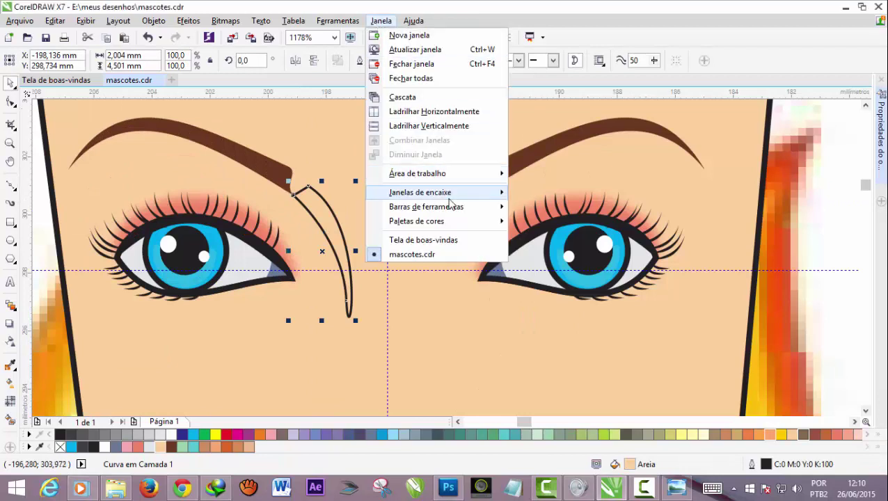
pyautogui.moveTo(420, 192)
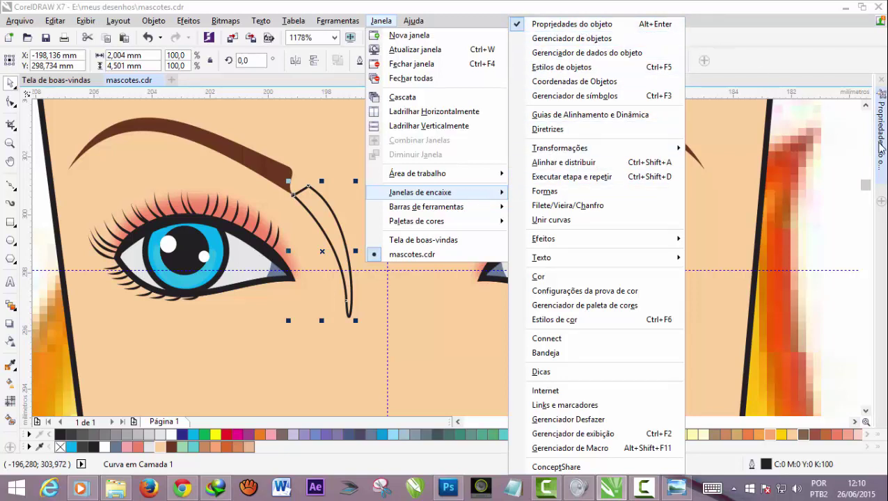
pyautogui.click(881, 146)
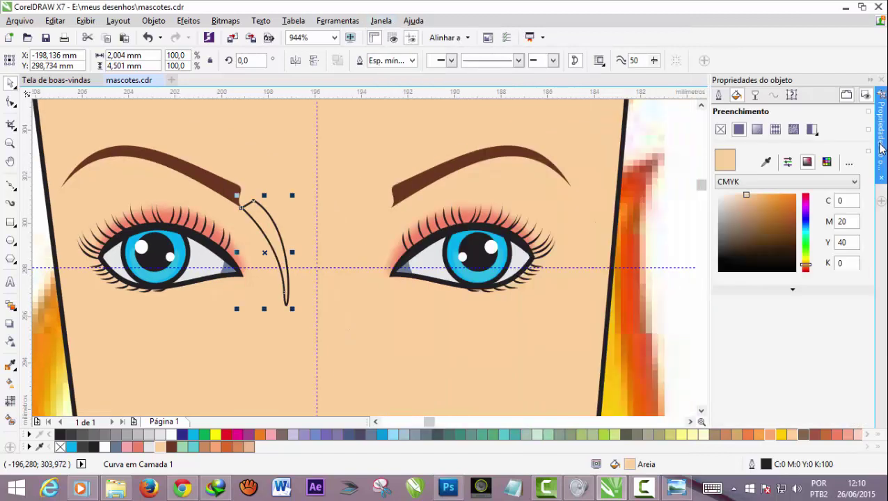
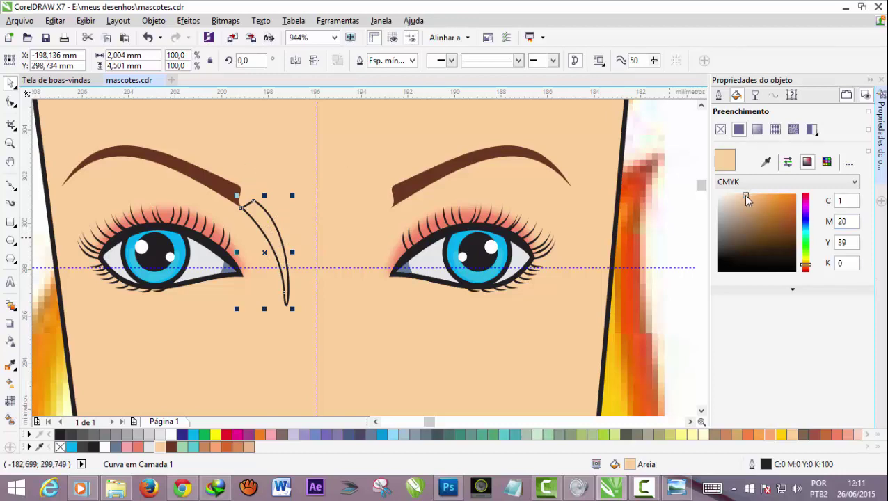
# Adjust the left shading curve's fill to pale tan C0 M26 Y53 K0.
pyautogui.moveTo(744, 196); pyautogui.dragTo(759, 196)
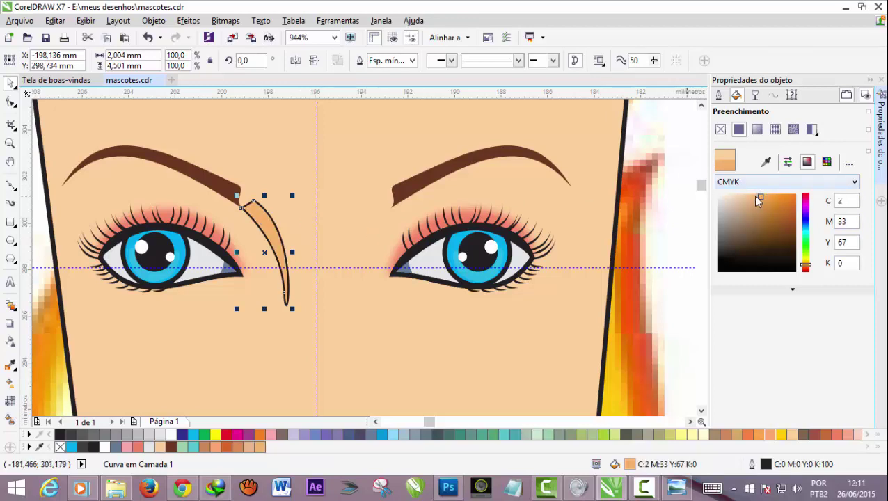
pyautogui.moveTo(756, 196); pyautogui.dragTo(756, 202)
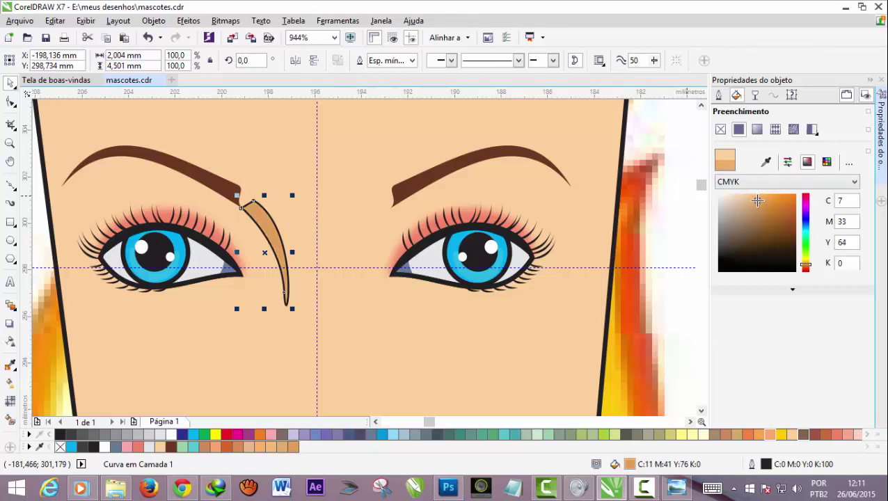
pyautogui.moveTo(759, 202); pyautogui.dragTo(751, 196)
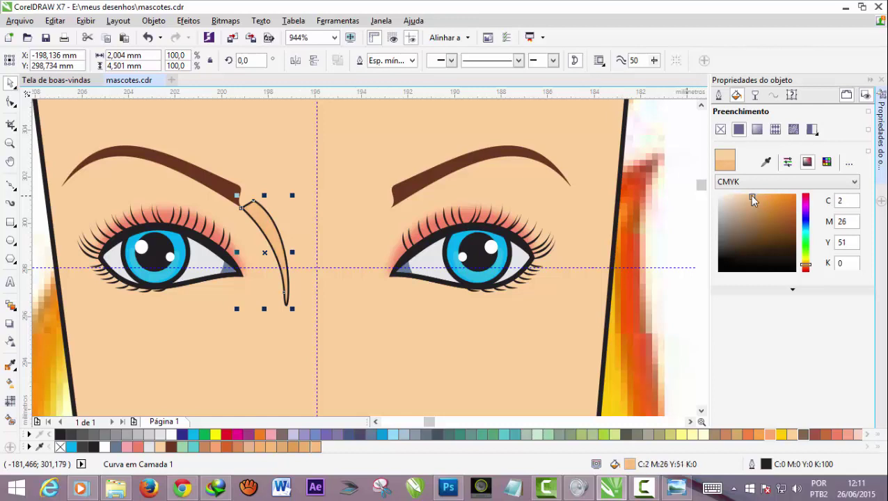
pyautogui.click(752, 195)
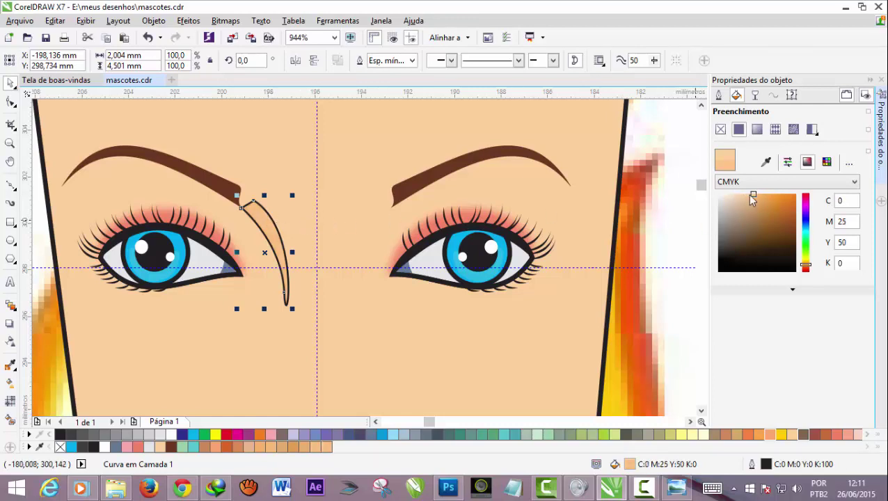
pyautogui.click(751, 195)
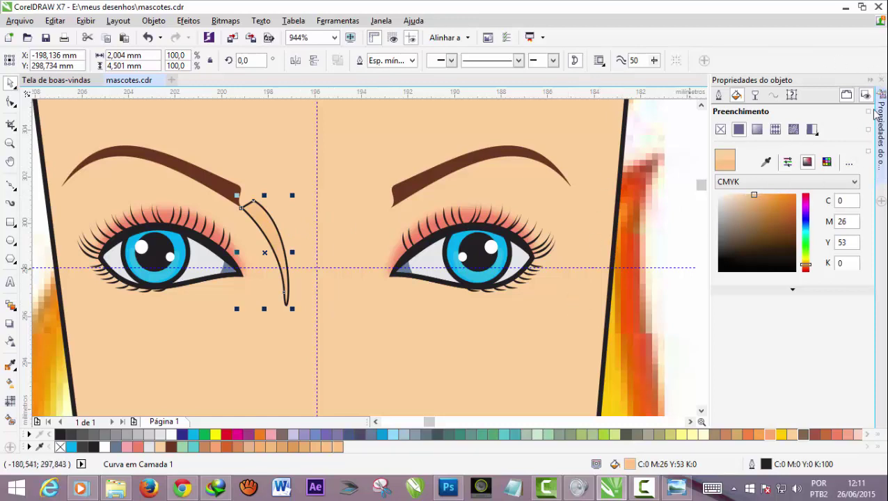
pyautogui.scroll(-4, 376, 311)
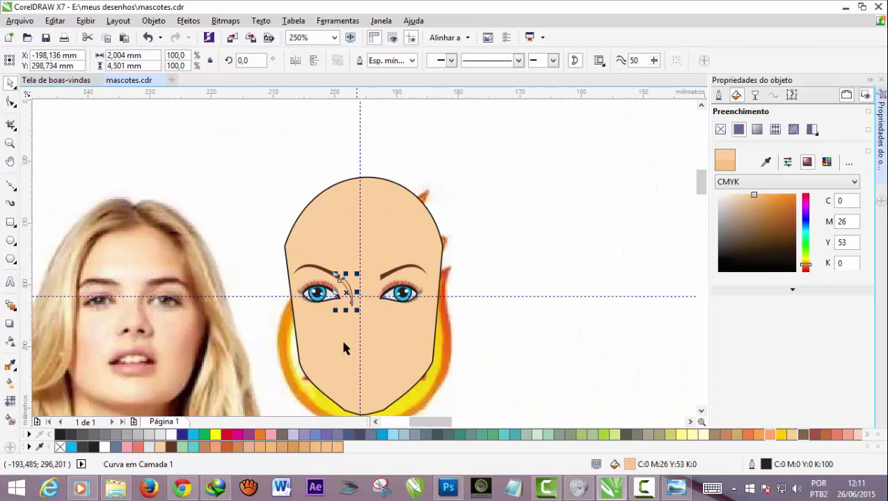
pyautogui.scroll(2, 226, 358)
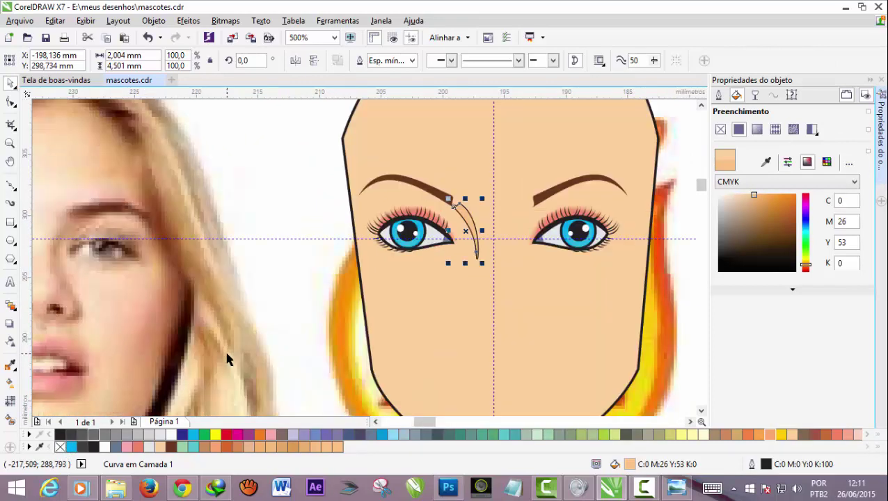
# Remove the shading curve's outline and deselect it.
pyautogui.rightClick(61, 449)
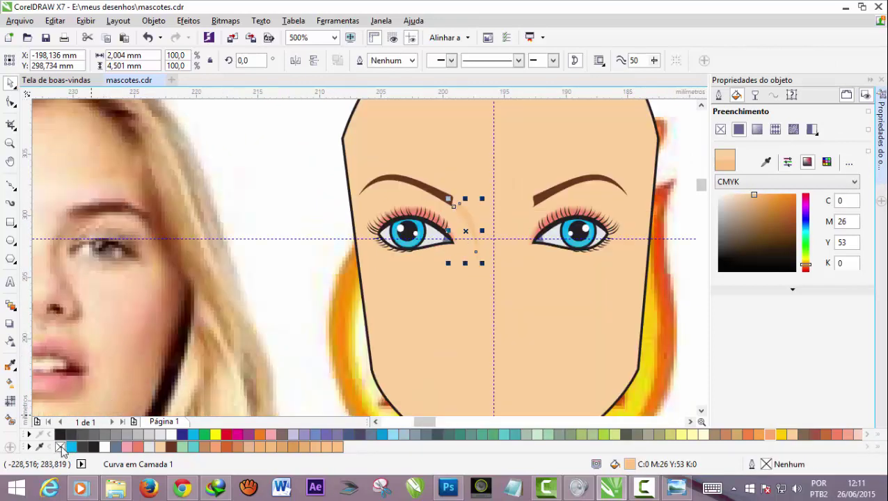
pyautogui.press('Escape')
pyautogui.scroll(2, 473, 234)
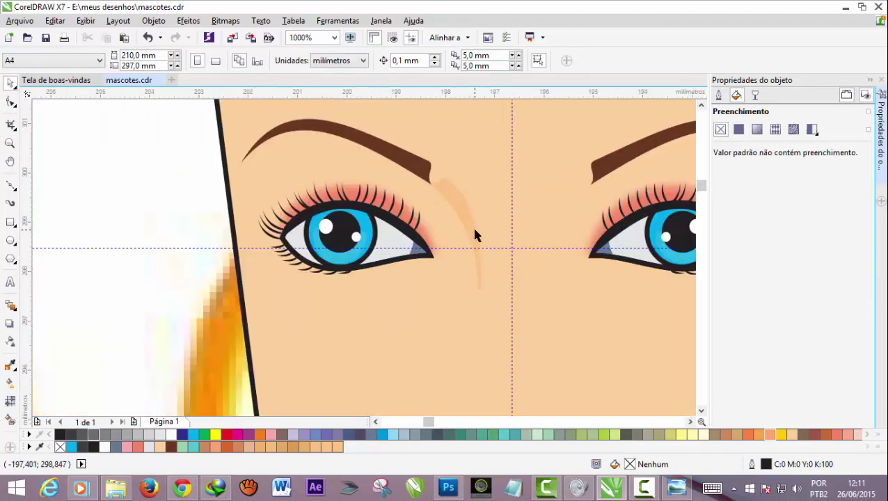
pyautogui.scroll(2, 466, 209)
pyautogui.scroll(-2, 426, 160)
pyautogui.scroll(-1, 428, 166)
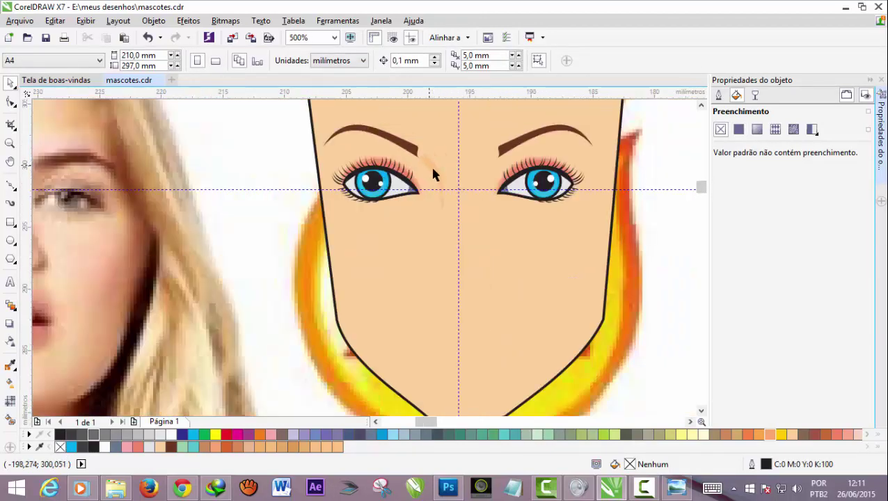
pyautogui.scroll(-1, 437, 174)
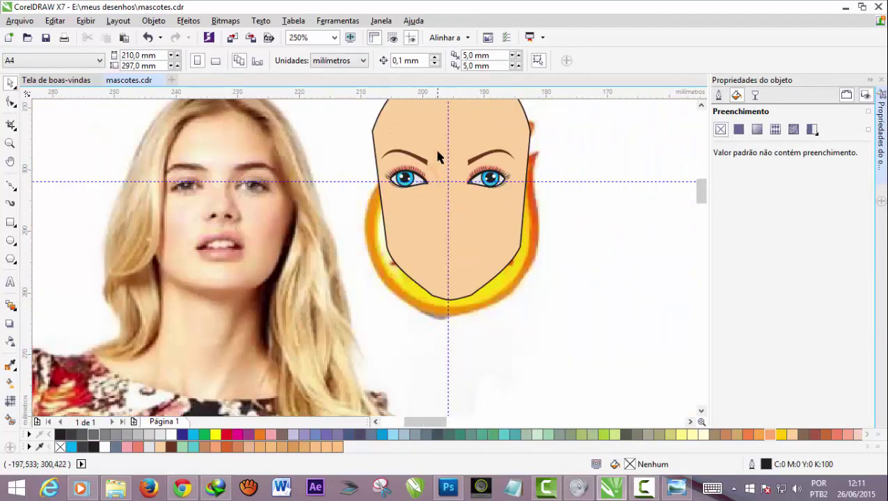
pyautogui.scroll(1, 427, 145)
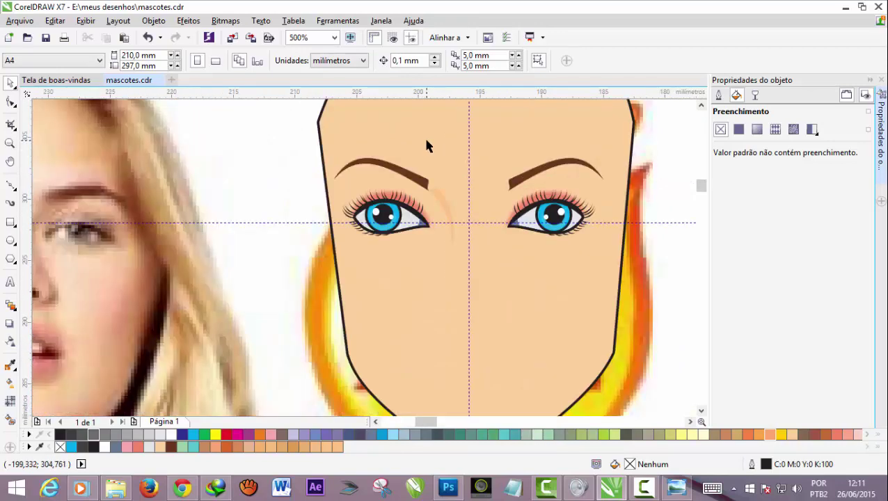
pyautogui.scroll(-1, 427, 141)
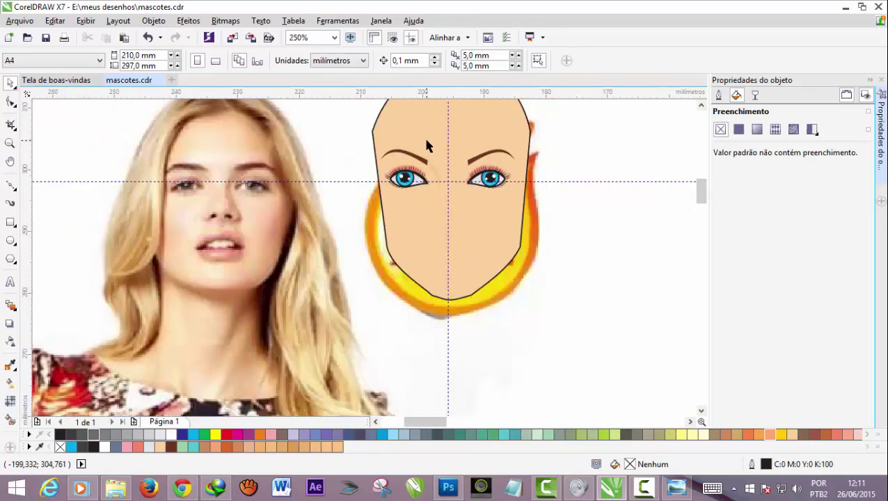
pyautogui.scroll(1, 434, 174)
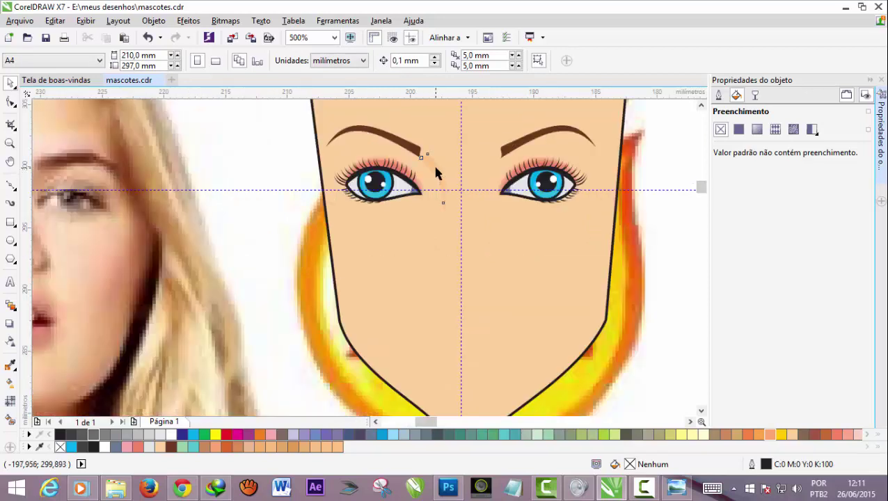
# Copy the shading curve beside the right eye, mirror it horizontally, and nudge both curves into place.
pyautogui.click(435, 168)
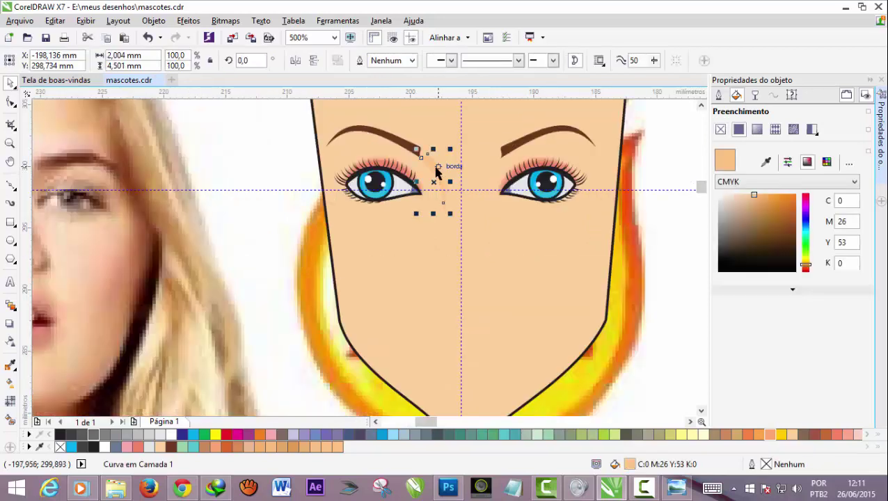
pyautogui.moveTo(435, 169); pyautogui.dragTo(484, 189)
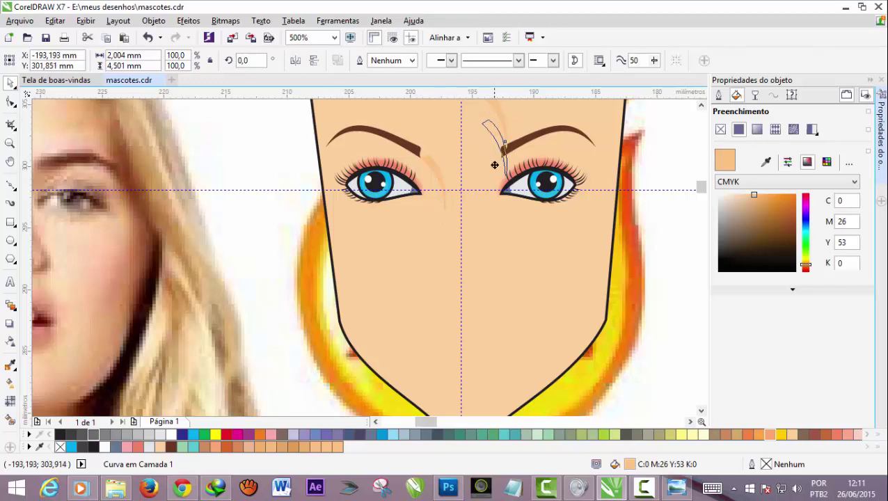
pyautogui.moveTo(484, 189); pyautogui.dragTo(479, 185)
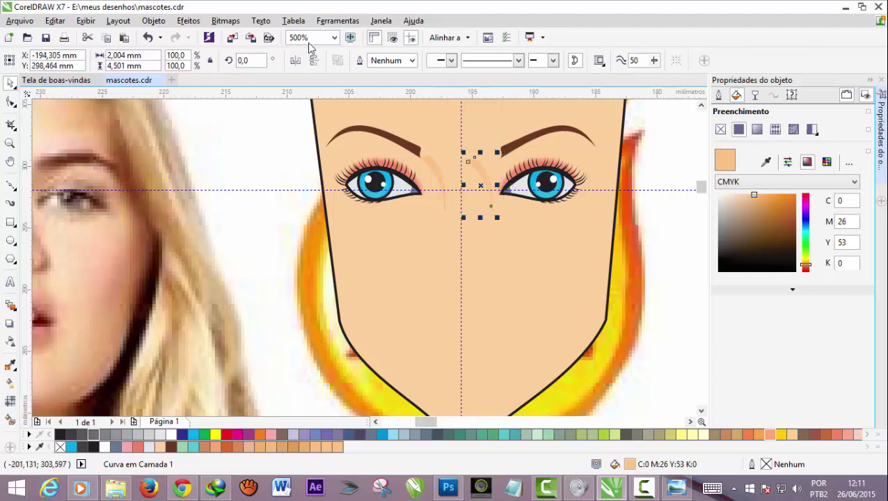
pyautogui.click(294, 61)
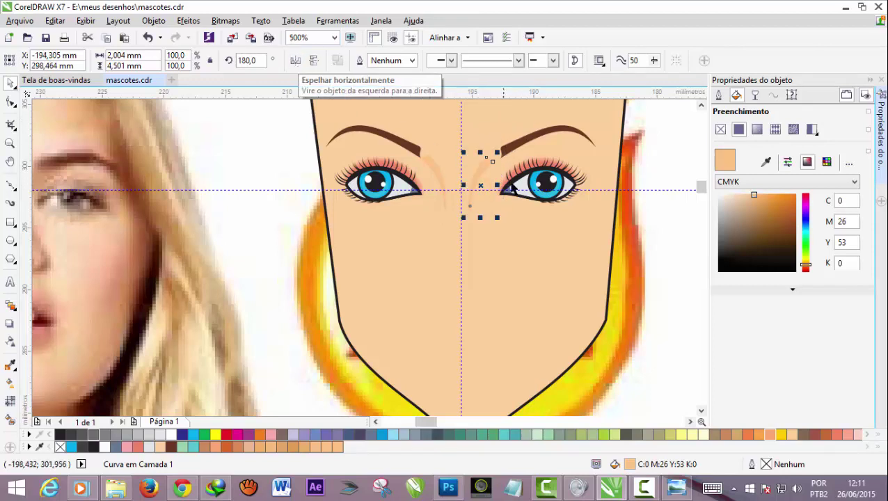
pyautogui.press('Right')
pyautogui.press('Right')
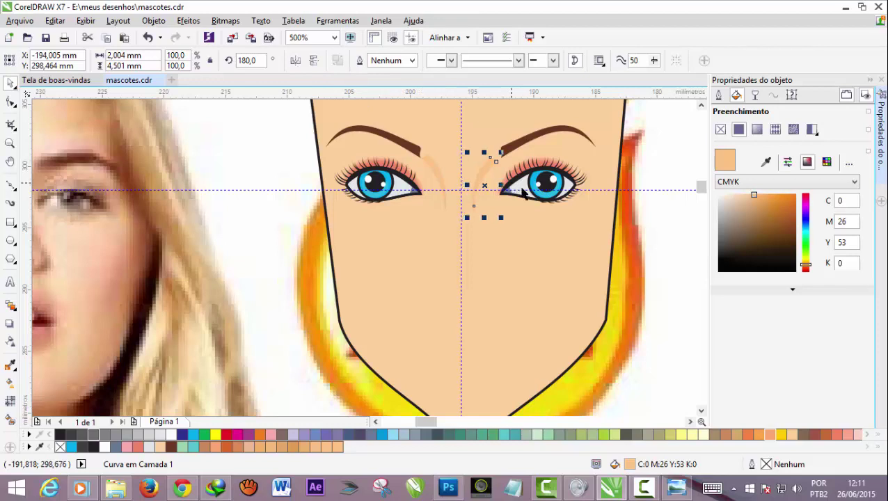
pyautogui.press('Right')
pyautogui.press('Right')
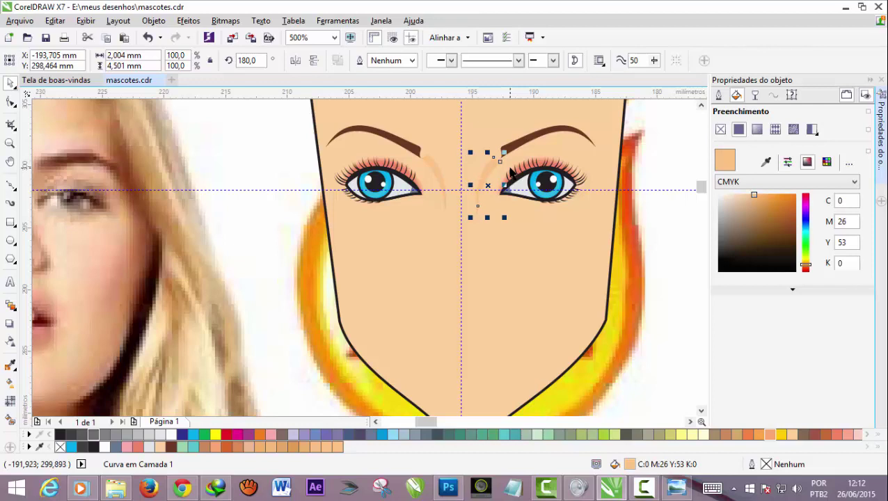
pyautogui.keyDown('shift'); pyautogui.click(433, 176); pyautogui.keyUp('shift')
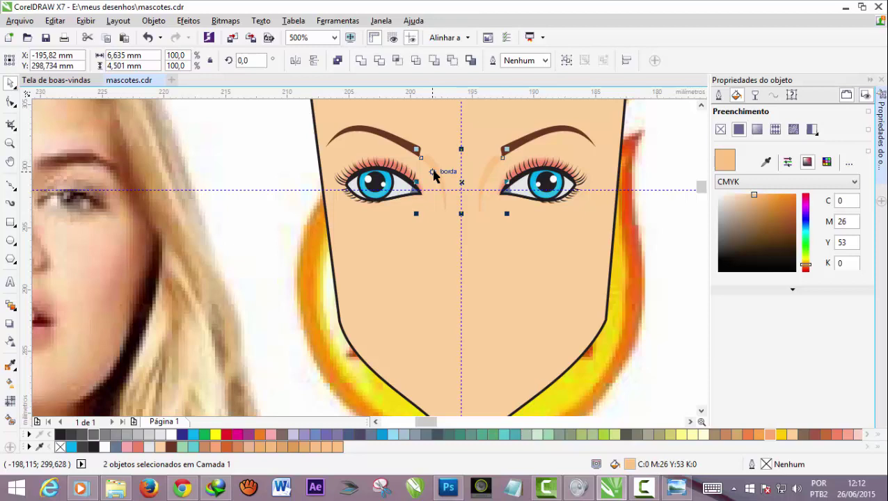
pyautogui.moveTo(433, 175); pyautogui.dragTo(434, 176)
pyautogui.press('Escape')
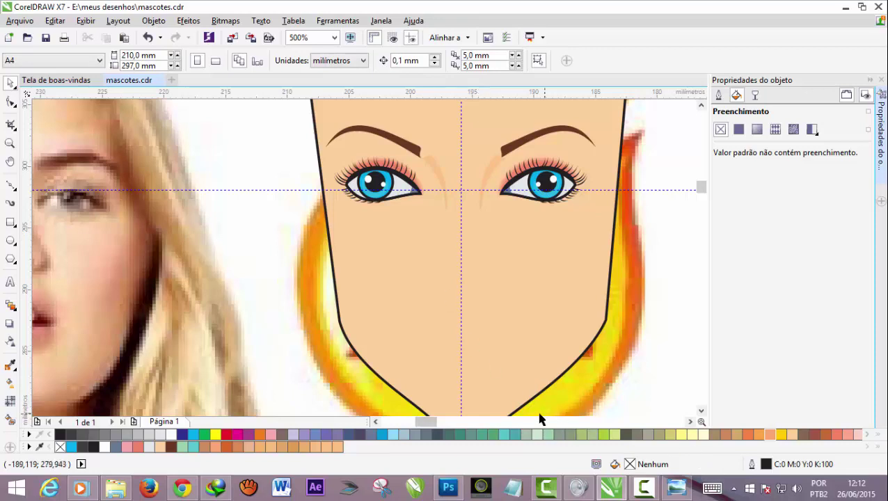
# Select the left eye and eyebrow and nudge them four steps to the right.
pyautogui.moveTo(423, 427); pyautogui.dragTo(424, 427)
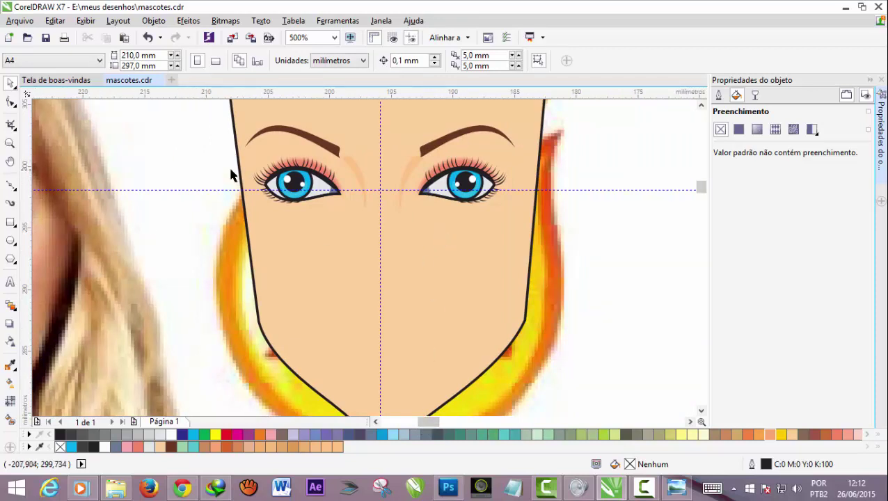
pyautogui.moveTo(210, 158); pyautogui.dragTo(350, 221)
pyautogui.moveTo(225, 103); pyautogui.dragTo(381, 224)
pyautogui.moveTo(227, 103); pyautogui.dragTo(372, 221)
pyautogui.press('Right')
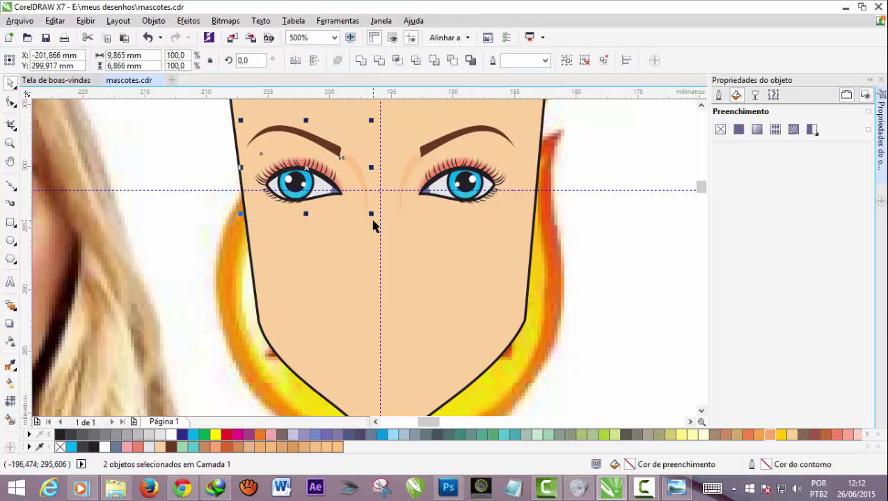
pyautogui.press('Right')
pyautogui.press('Right')
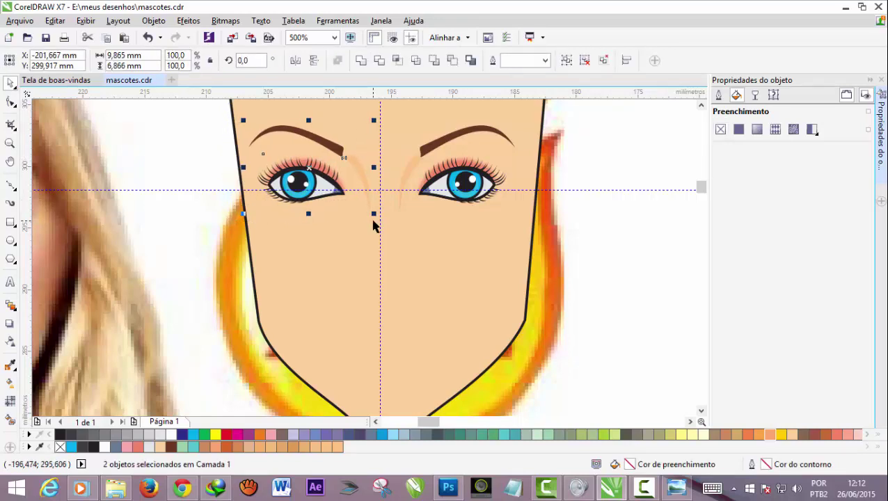
pyautogui.press('Right')
pyautogui.press('Right')
pyautogui.press('Right')
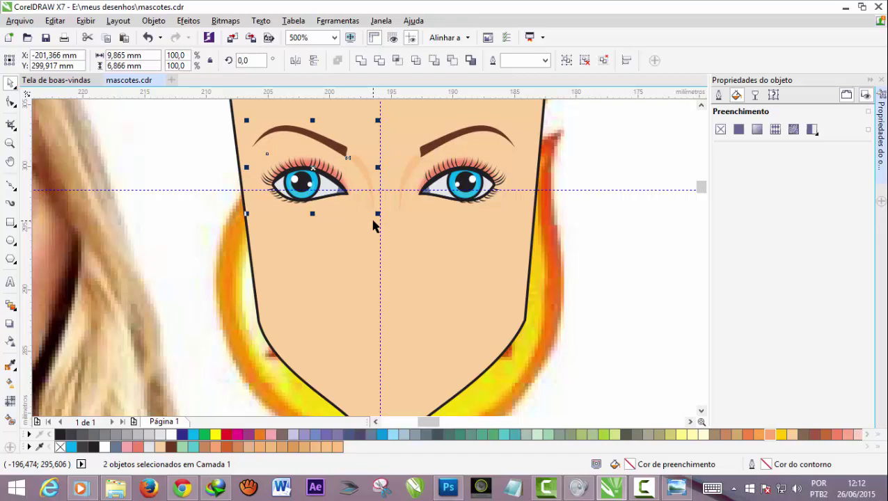
pyautogui.press('Right')
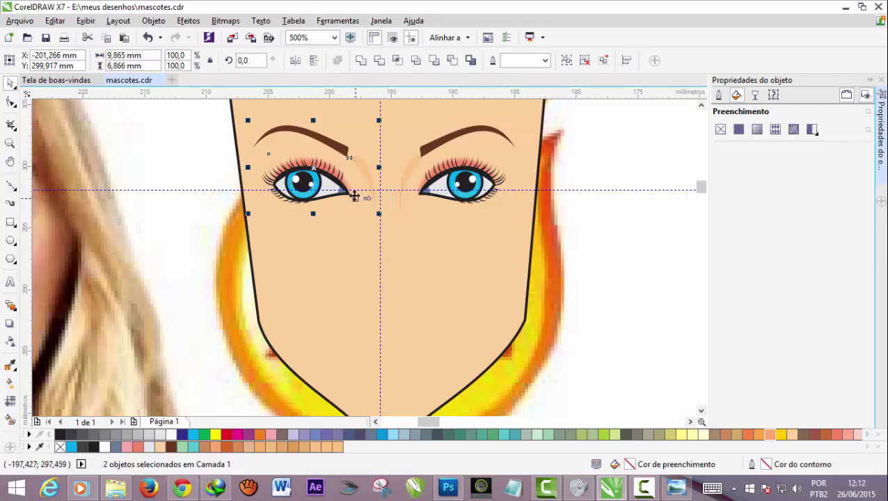
pyautogui.click(218, 174)
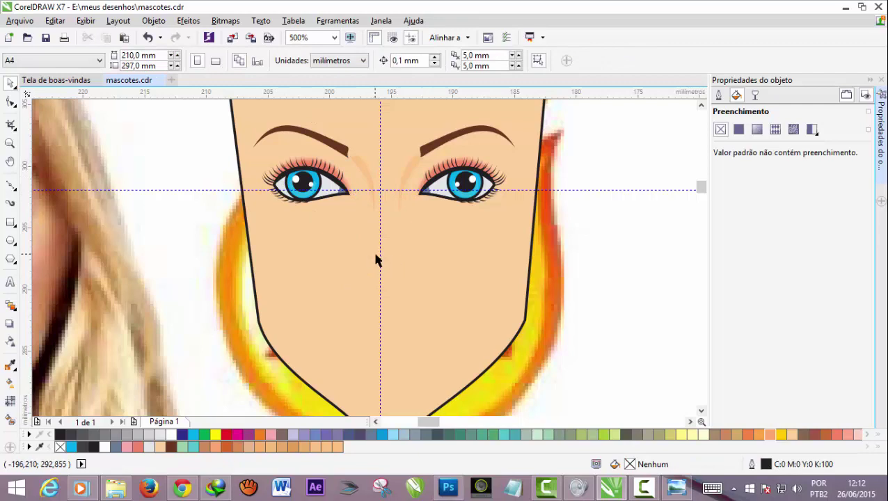
# Shift the centre guide, add a vertical guide at the inner eye corner and a nose-level horizontal guide.
pyautogui.moveTo(379, 259); pyautogui.dragTo(386, 259)
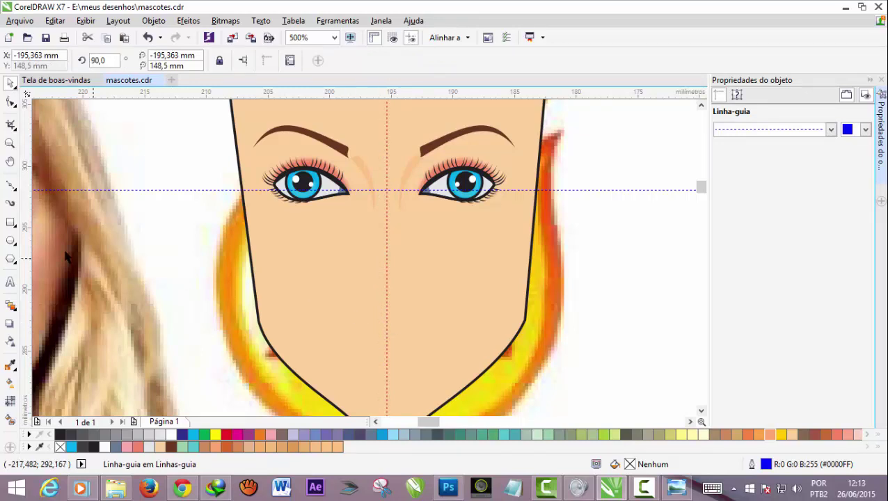
pyautogui.moveTo(31, 239); pyautogui.dragTo(349, 276)
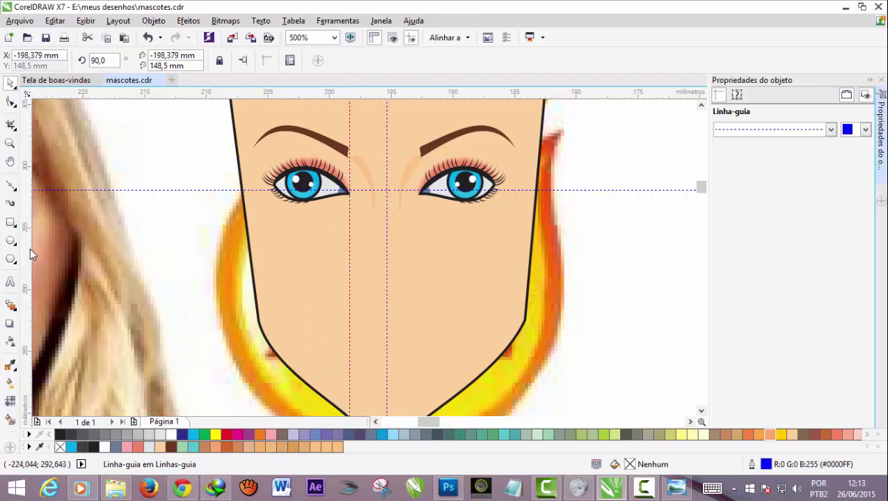
pyautogui.moveTo(31, 254); pyautogui.dragTo(418, 298)
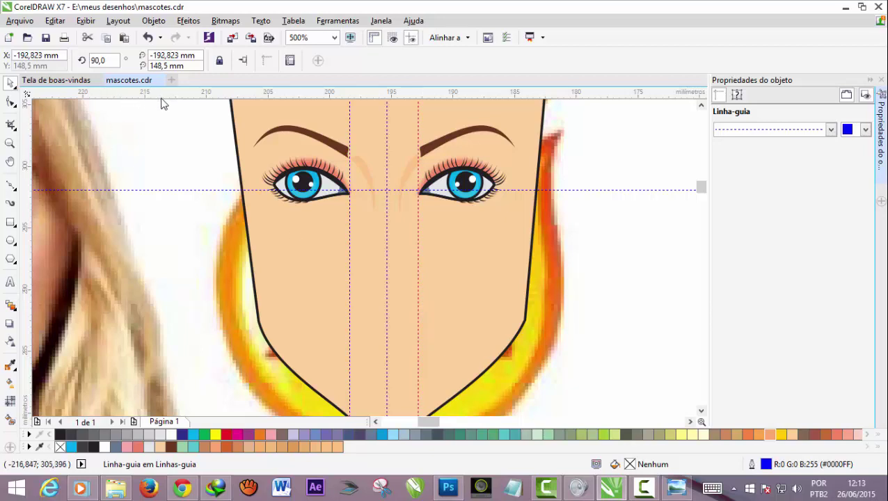
pyautogui.moveTo(162, 92); pyautogui.dragTo(169, 275)
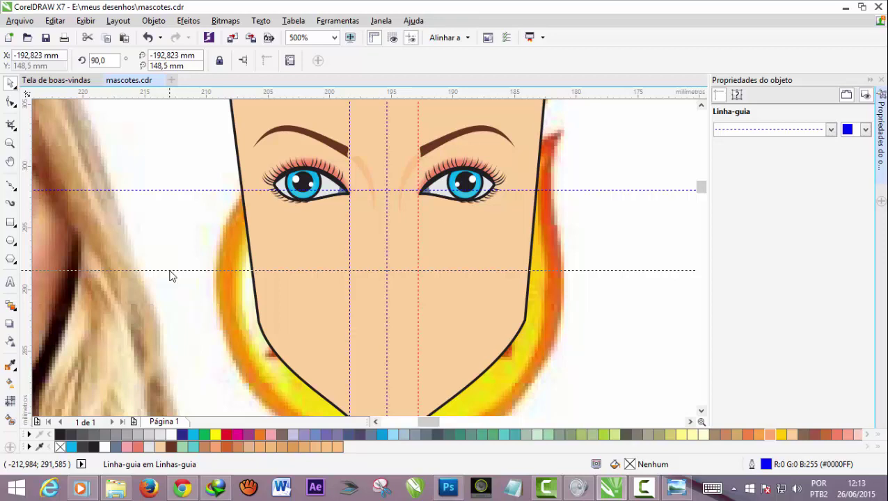
pyautogui.moveTo(169, 271); pyautogui.dragTo(169, 270)
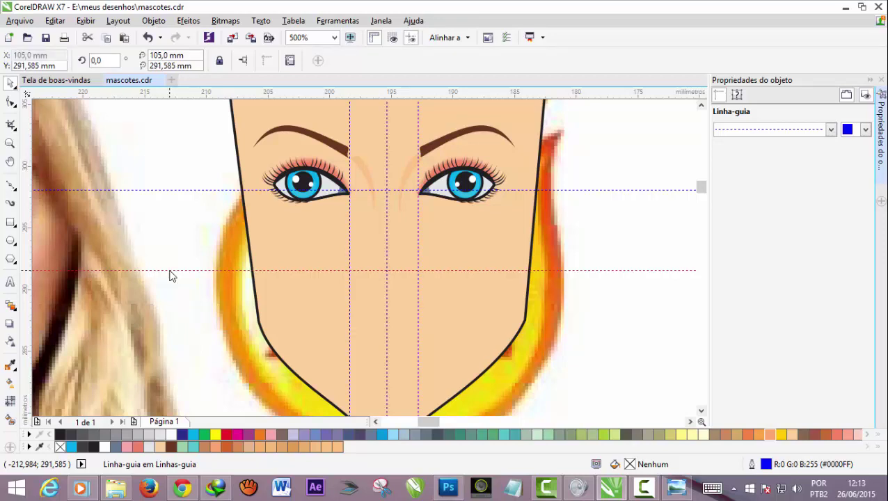
# Draw a thin crescent nose shape from two 3-point curves at the nose guide.
pyautogui.click(14, 189)
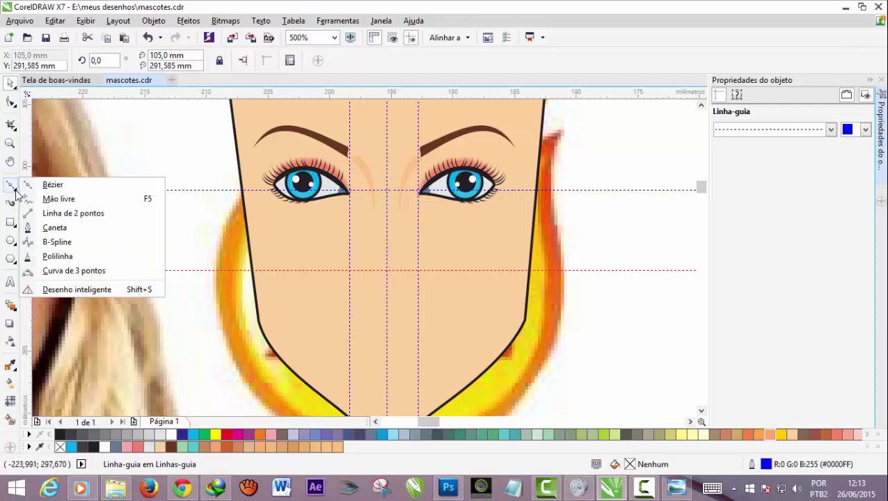
pyautogui.click(71, 272)
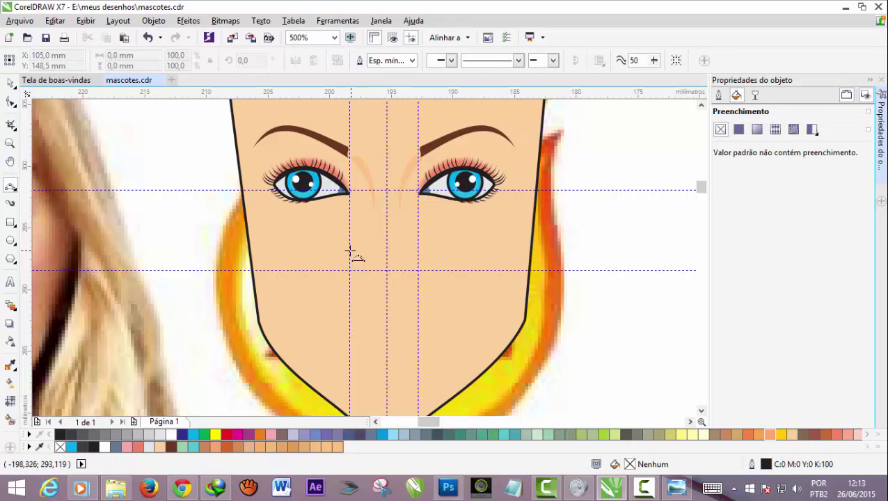
pyautogui.scroll(2, 366, 279)
pyautogui.scroll(-1, 363, 276)
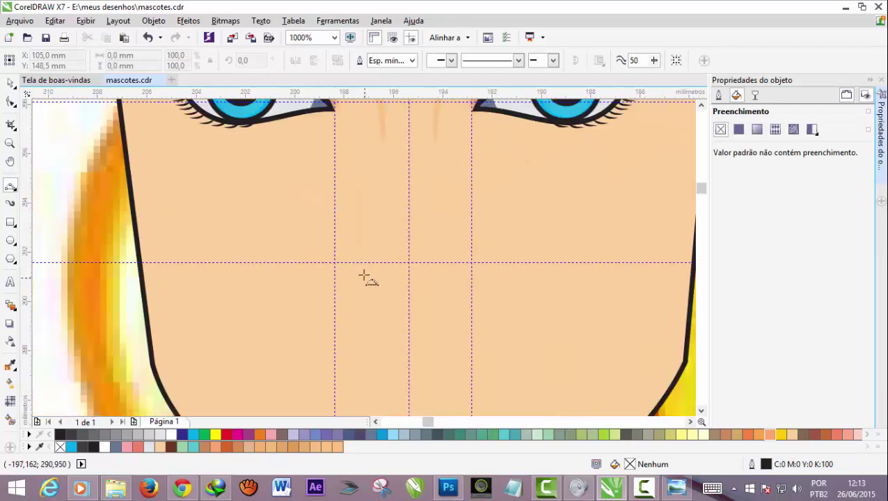
pyautogui.moveTo(334, 222); pyautogui.dragTo(373, 263)
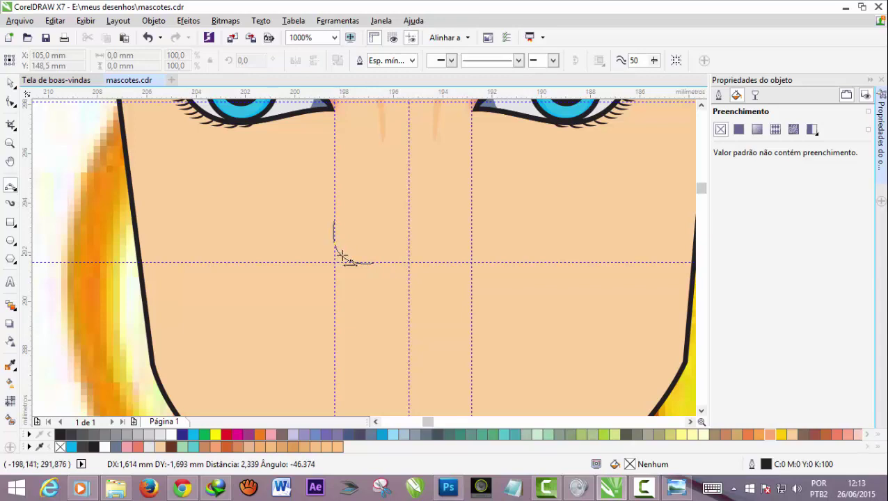
pyautogui.click(342, 255)
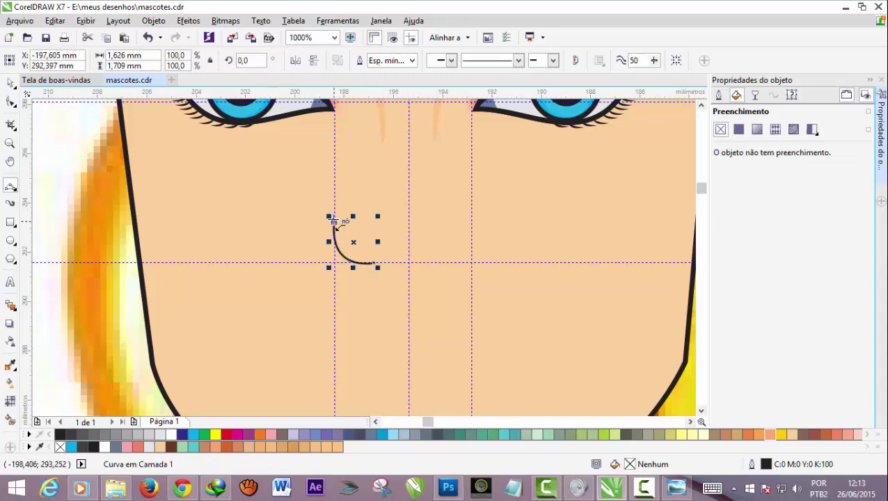
pyautogui.moveTo(333, 222); pyautogui.dragTo(373, 263)
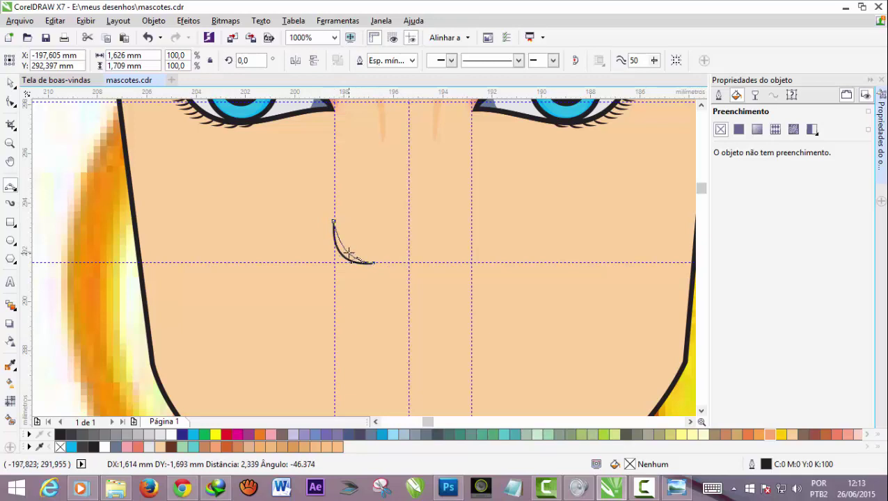
pyautogui.click(348, 253)
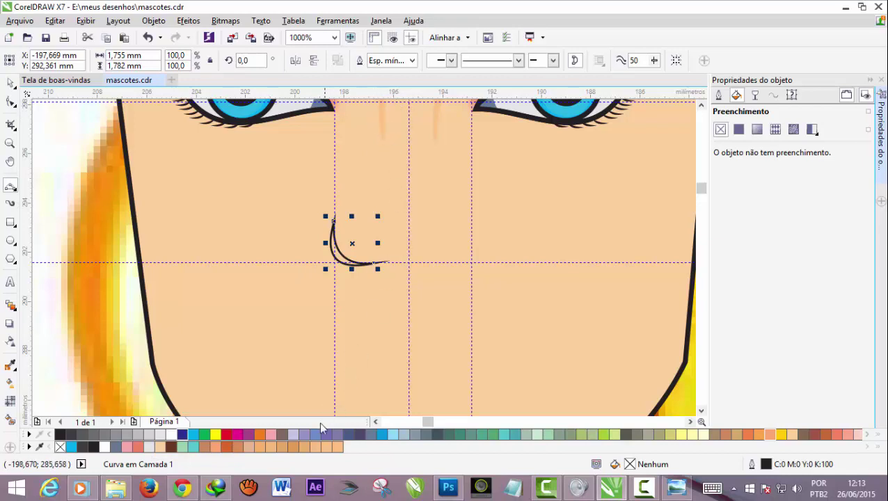
# Fill the nose crescent light tan (C7 M33 Y64 K0) and remove its outline.
pyautogui.click(292, 447)
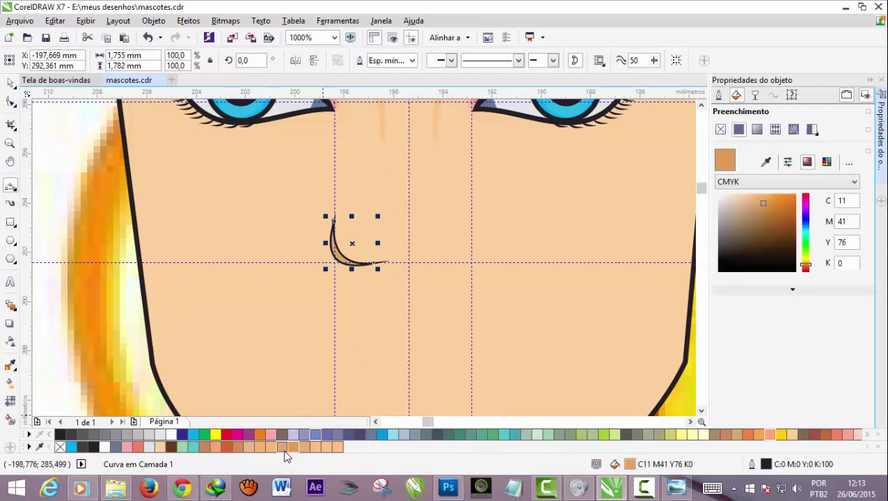
pyautogui.click(304, 448)
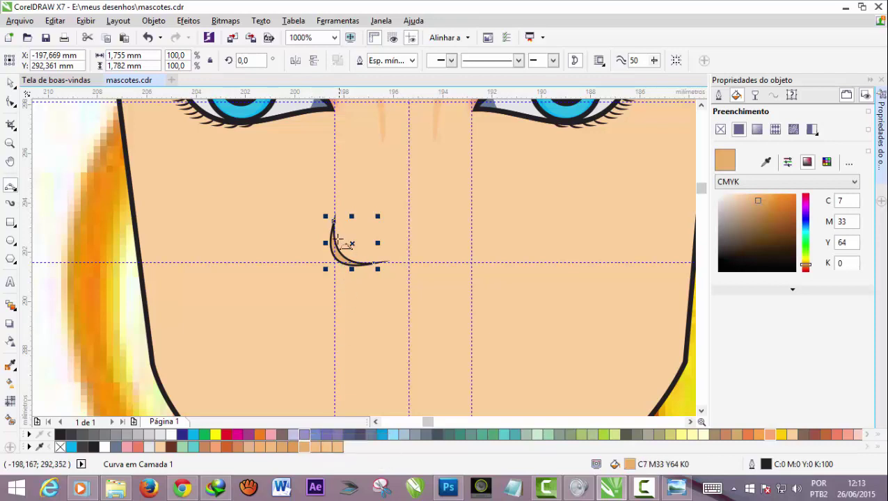
pyautogui.scroll(2, 338, 257)
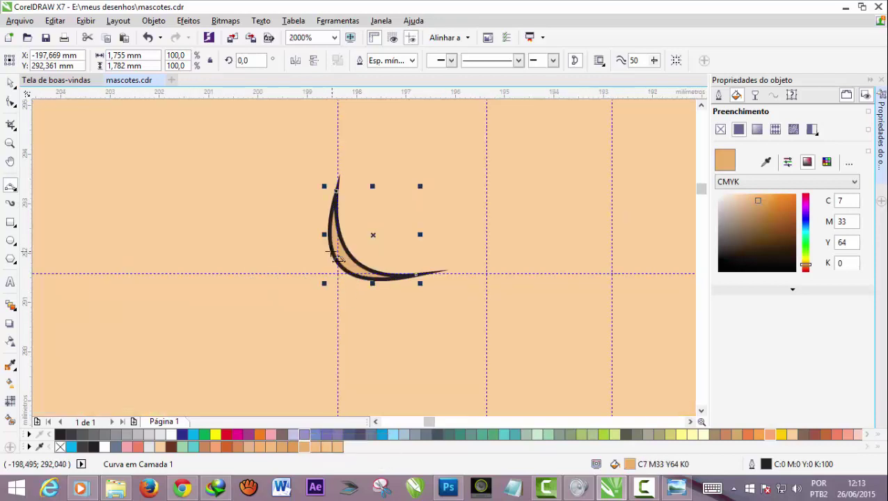
pyautogui.rightClick(61, 447)
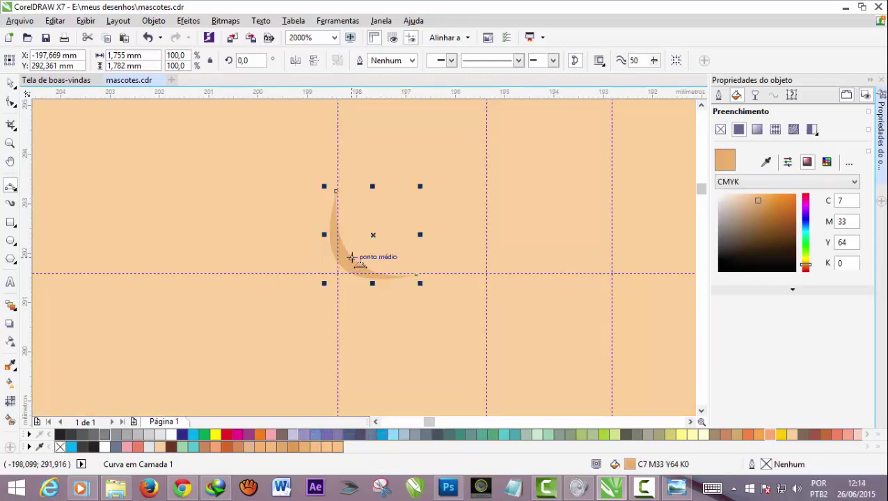
pyautogui.scroll(-2, 375, 271)
pyautogui.scroll(-1, 382, 275)
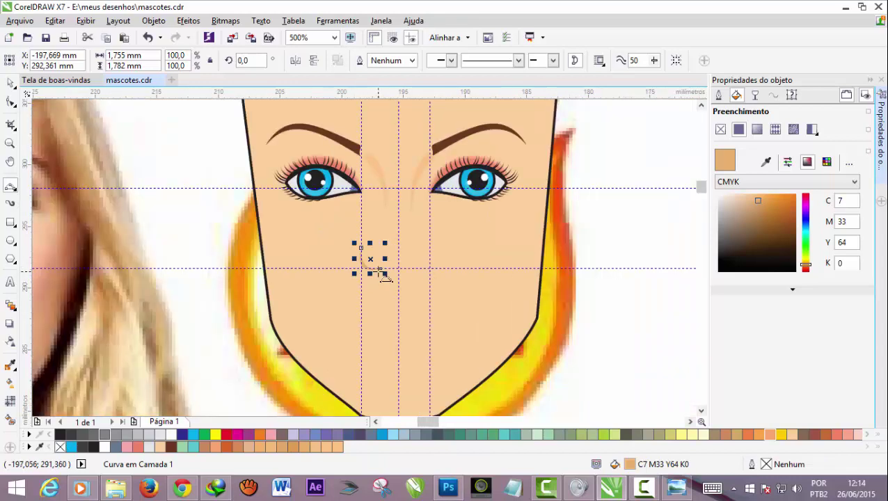
pyautogui.scroll(1, 385, 277)
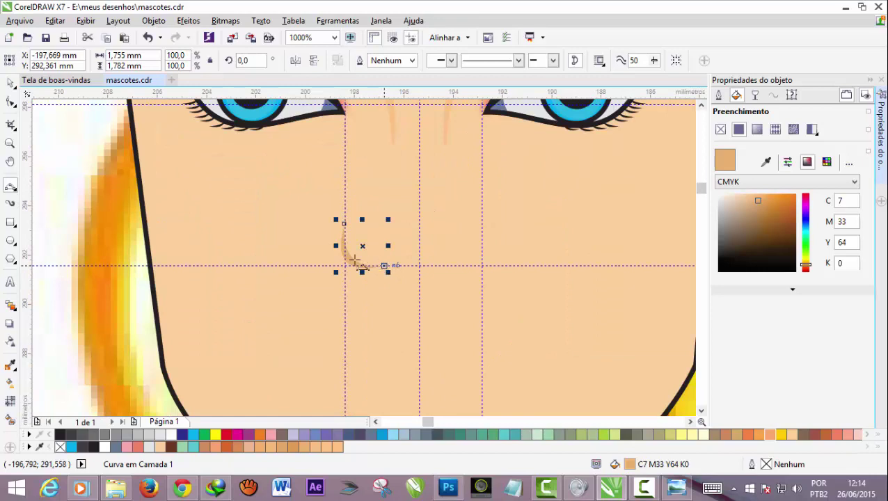
pyautogui.click(15, 192)
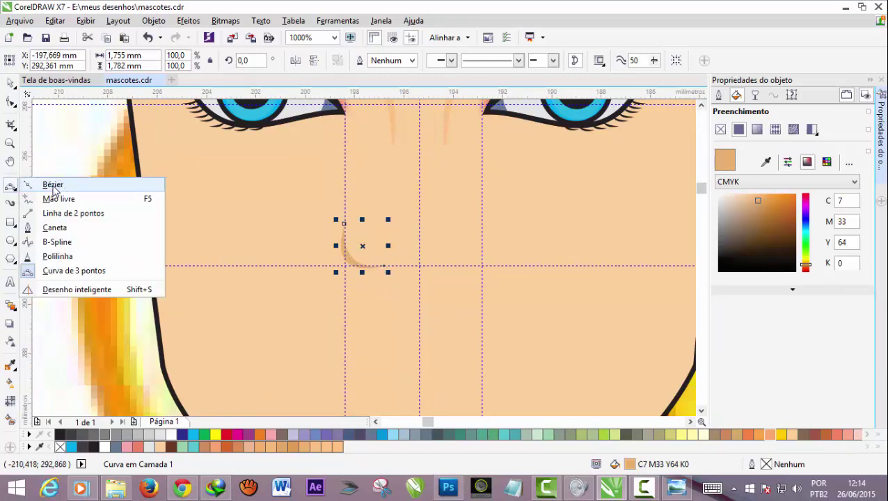
# Draw a closed B-spline nostril shape beside the nose stroke.
pyautogui.click(57, 242)
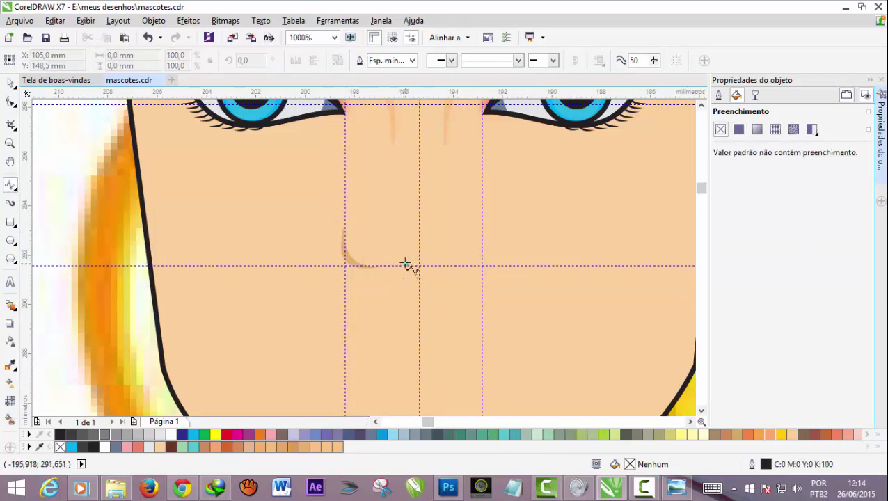
pyautogui.click(405, 262)
pyautogui.click(388, 249)
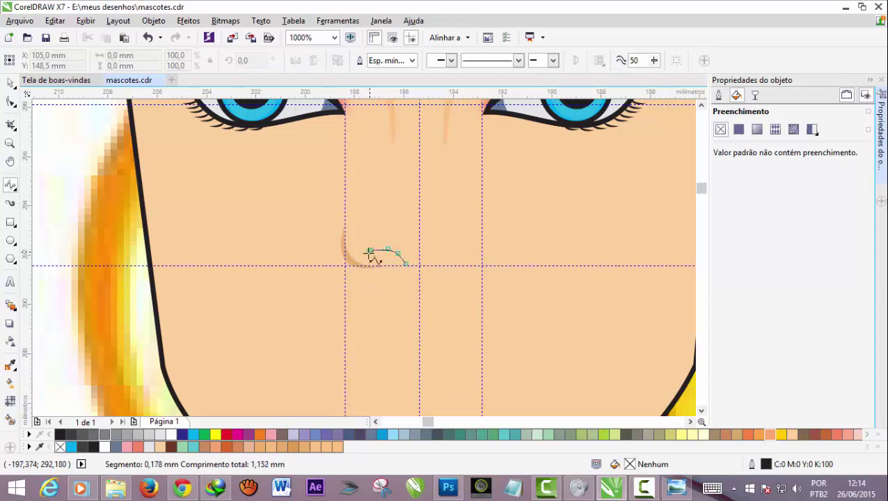
pyautogui.click(366, 260)
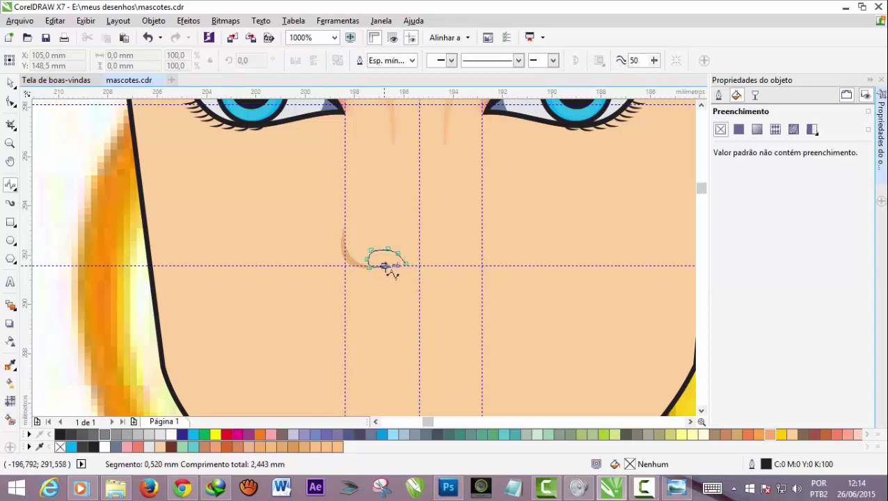
pyautogui.click(394, 264)
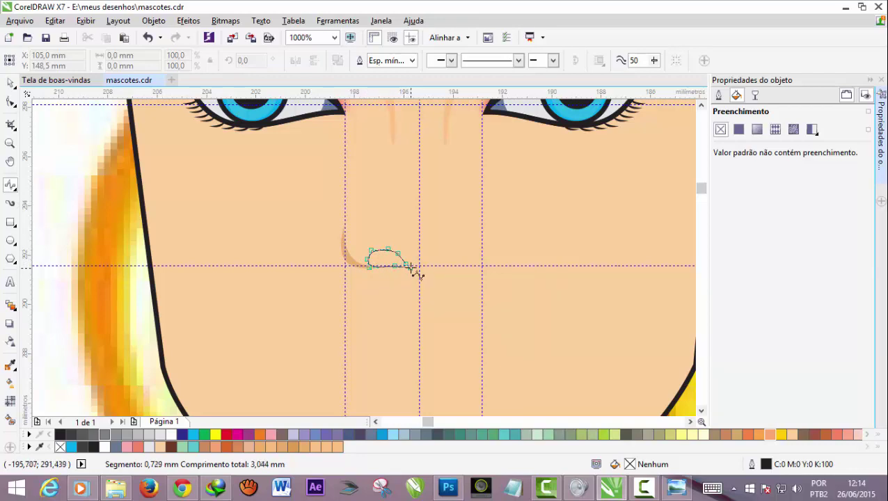
pyautogui.click(411, 267)
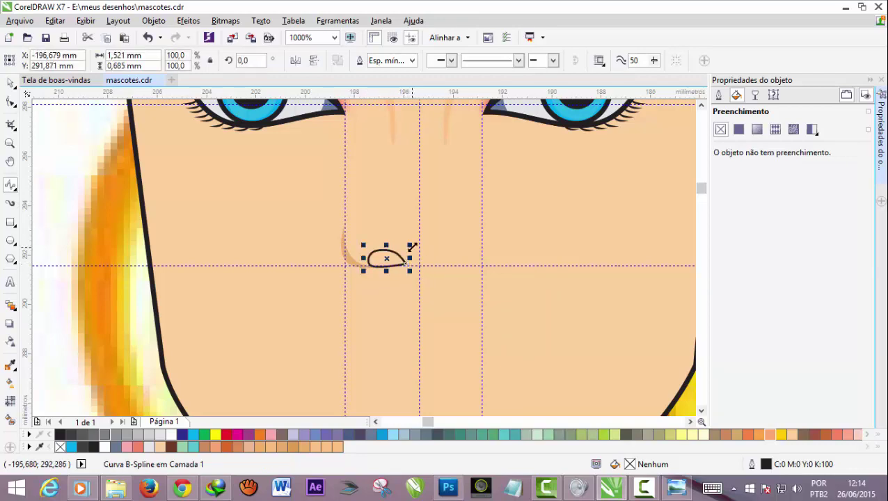
# Fill the nostril tan without an outline, shrink it by half, and darken it to C24 M50 Y88 K5.
pyautogui.click(293, 447)
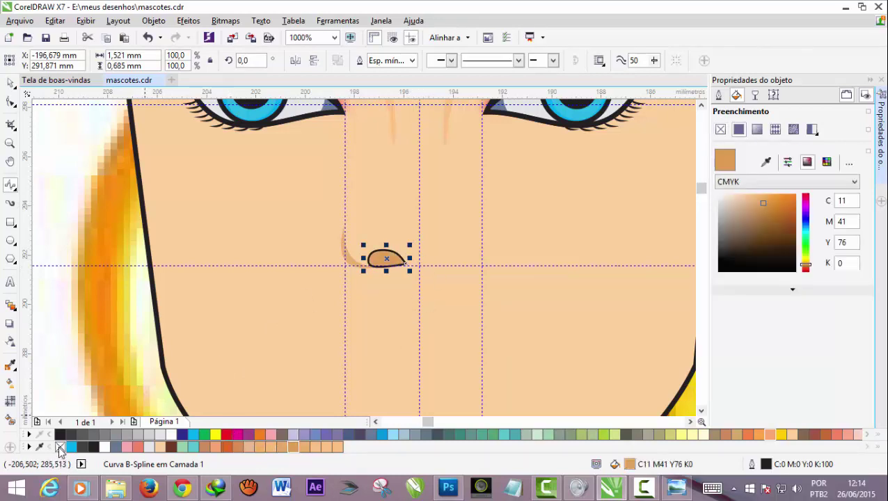
pyautogui.rightClick(60, 447)
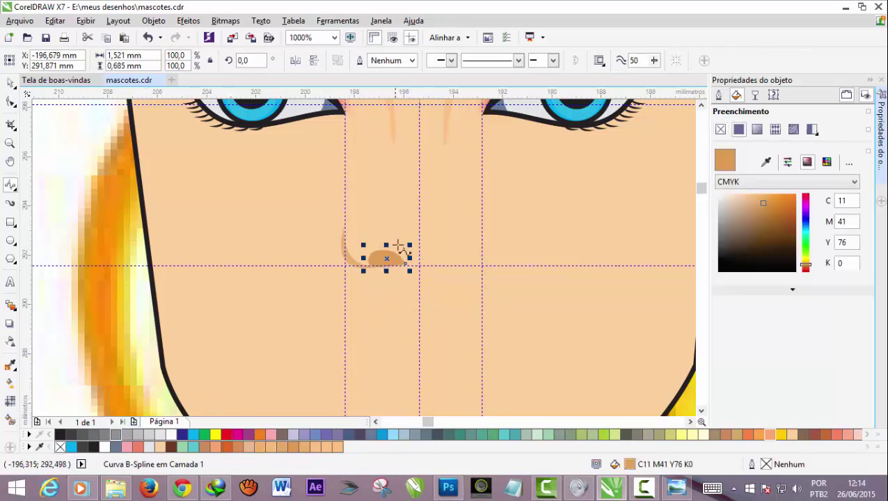
pyautogui.moveTo(409, 245); pyautogui.dragTo(412, 250)
pyautogui.press('F10')
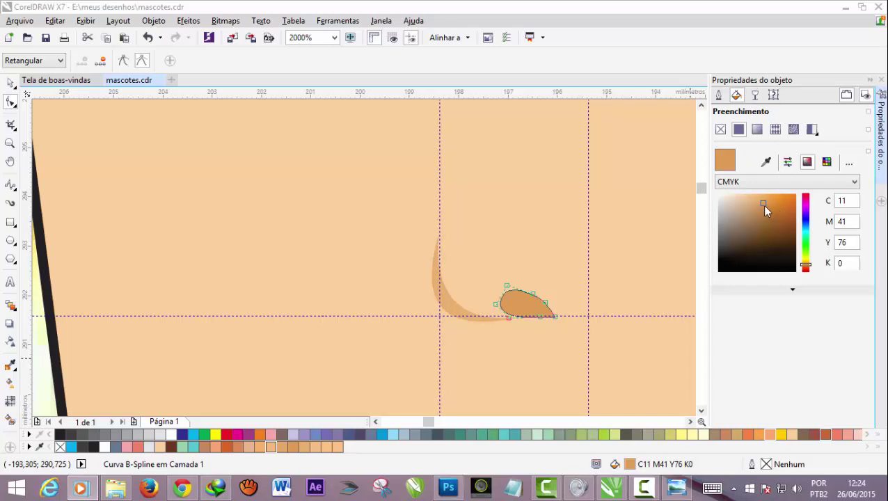
pyautogui.moveTo(763, 208); pyautogui.dragTo(767, 219)
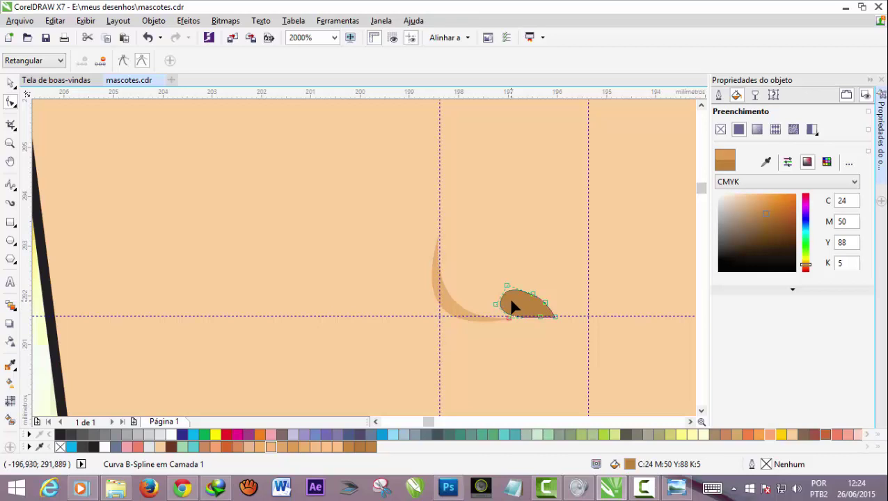
pyautogui.scroll(-2, 513, 306)
pyautogui.click(11, 82)
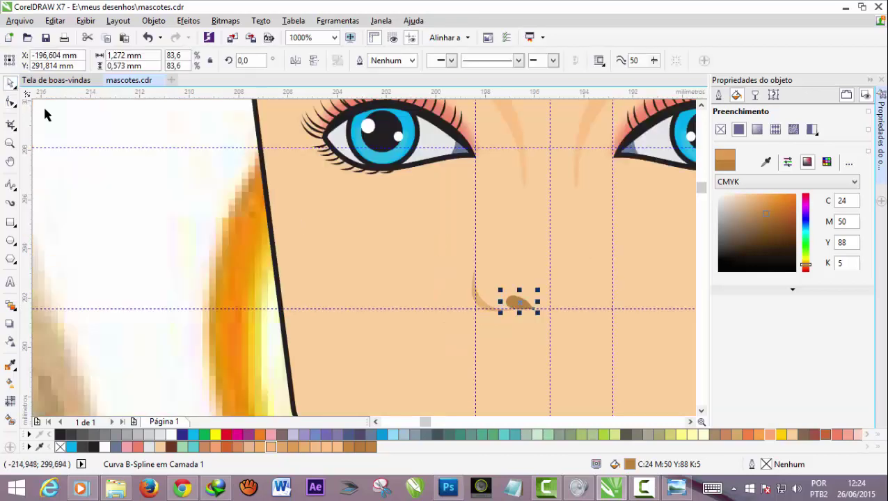
# Lock the skin-toned face shape, then select both nose pieces together.
pyautogui.moveTo(423, 422); pyautogui.dragTo(428, 422)
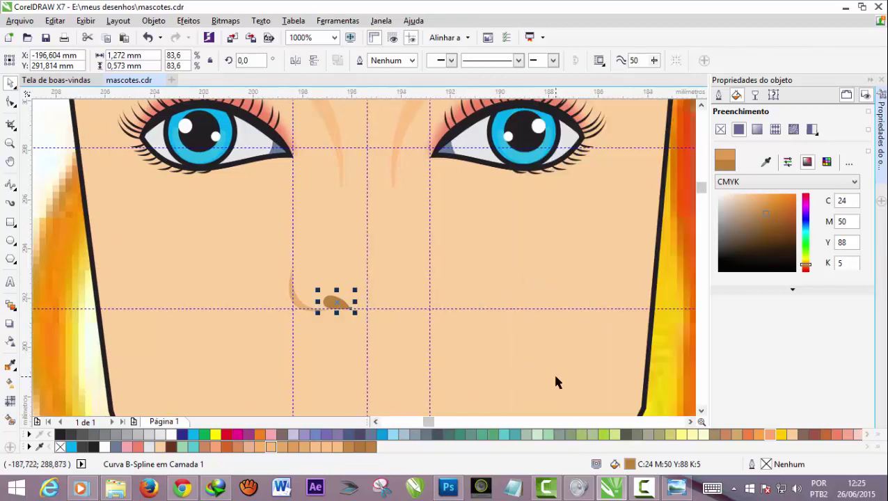
pyautogui.click(551, 374)
pyautogui.rightClick(552, 374)
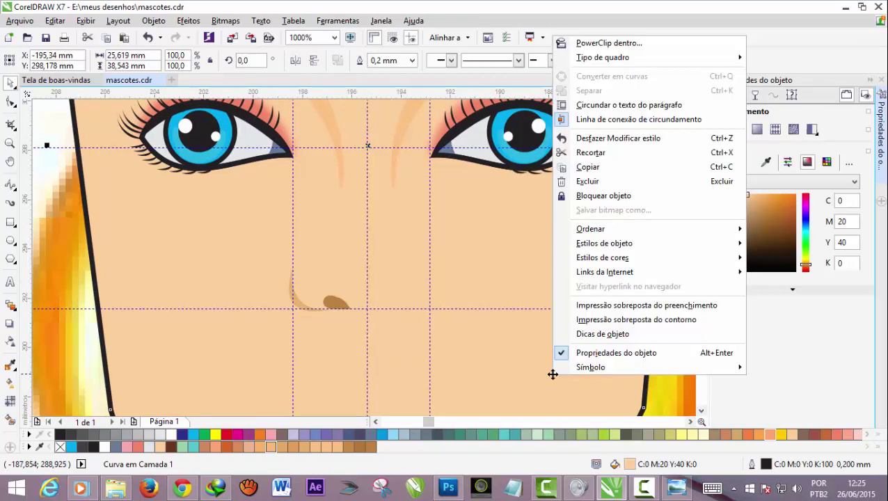
pyautogui.click(603, 196)
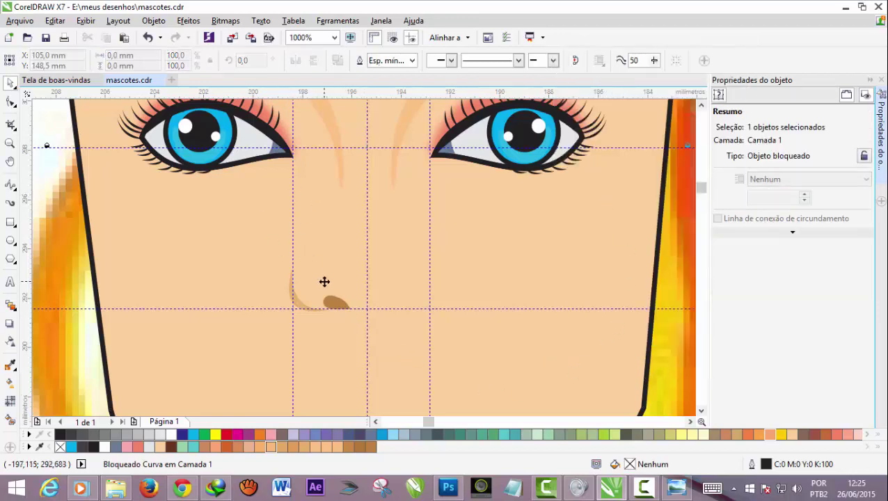
pyautogui.press('Escape')
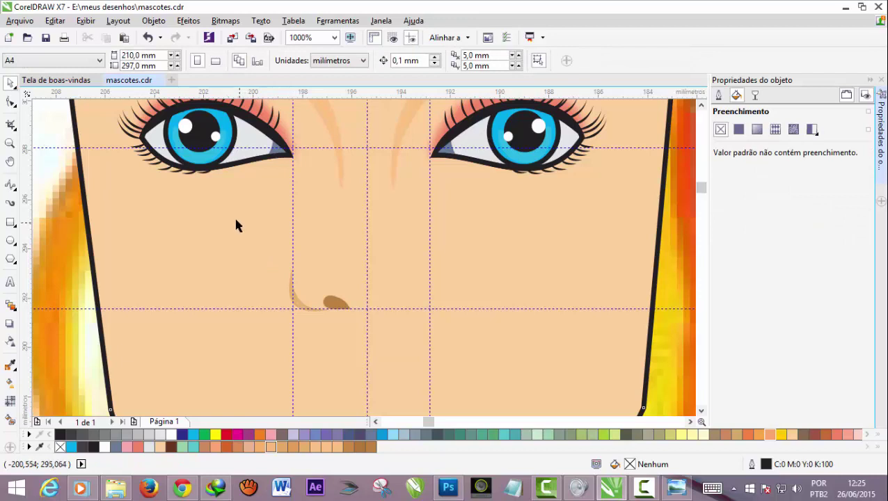
pyautogui.moveTo(231, 216); pyautogui.dragTo(405, 353)
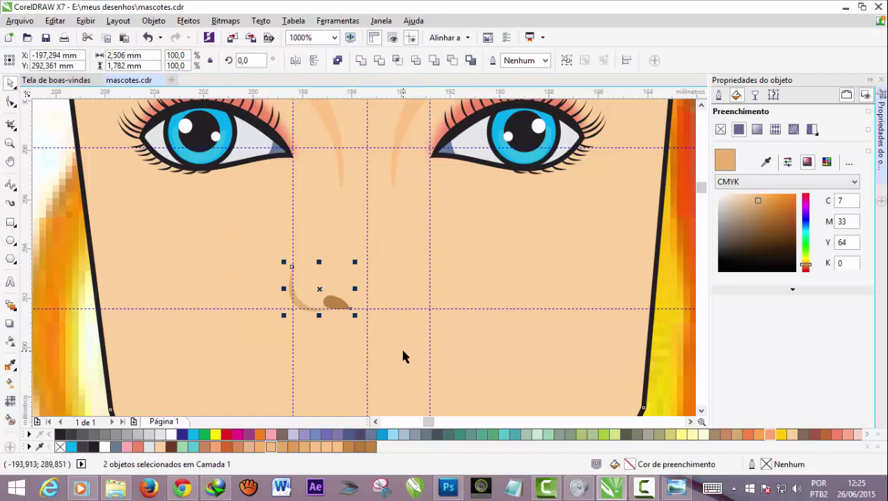
# Group the nose pieces, shrink them to about 94%, and place a mirrored duplicate on the right.
pyautogui.hotkey('ctrl', 'g')
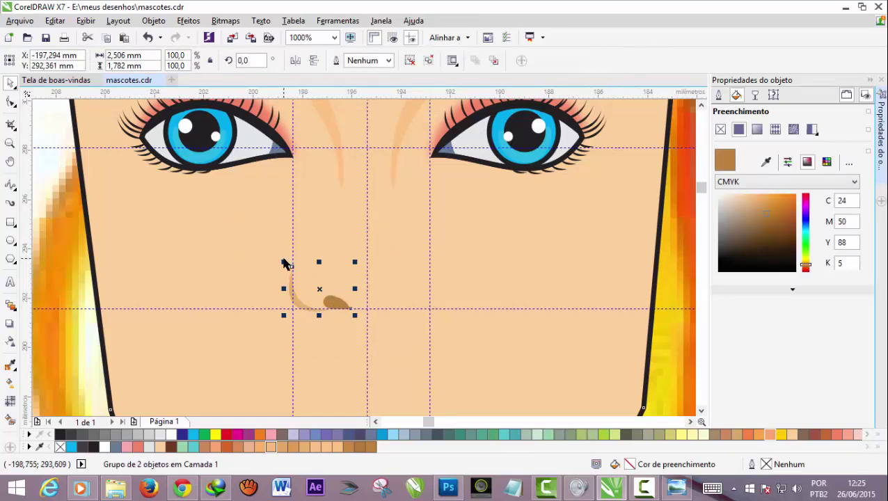
pyautogui.moveTo(285, 264); pyautogui.dragTo(289, 265)
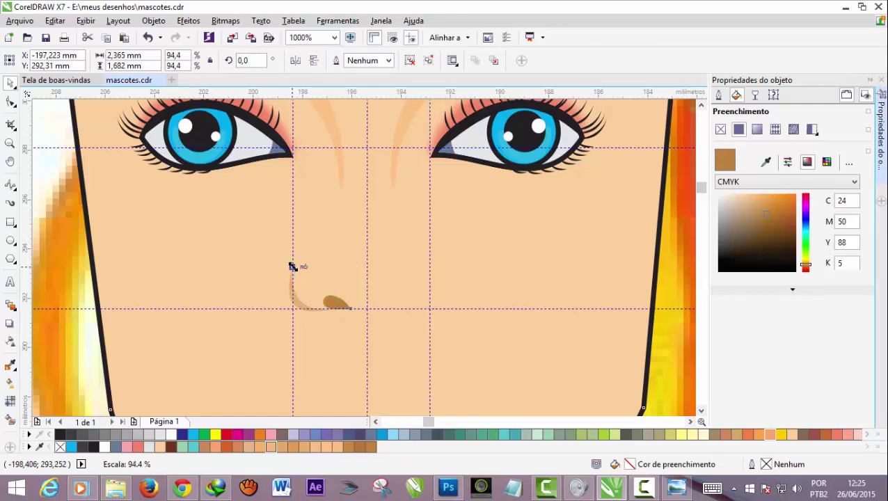
pyautogui.click(293, 268)
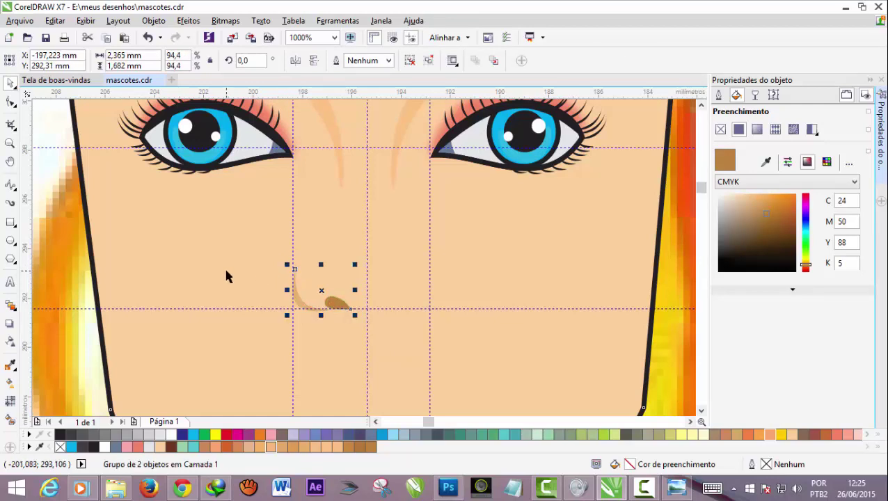
pyautogui.hotkey('ctrl', 'd')
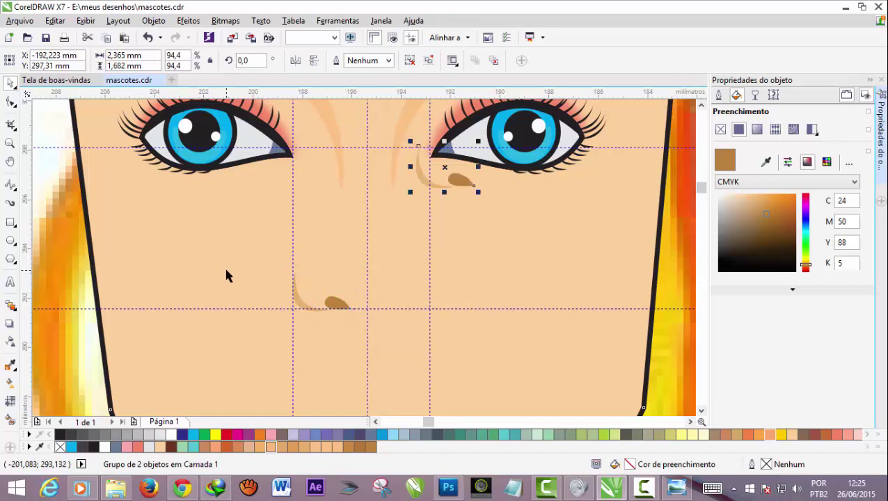
pyautogui.moveTo(443, 171); pyautogui.dragTo(400, 287)
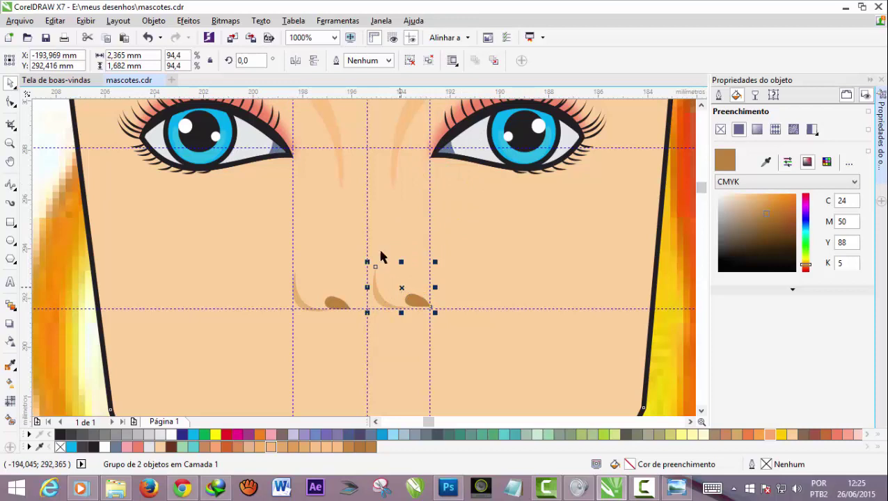
pyautogui.click(295, 62)
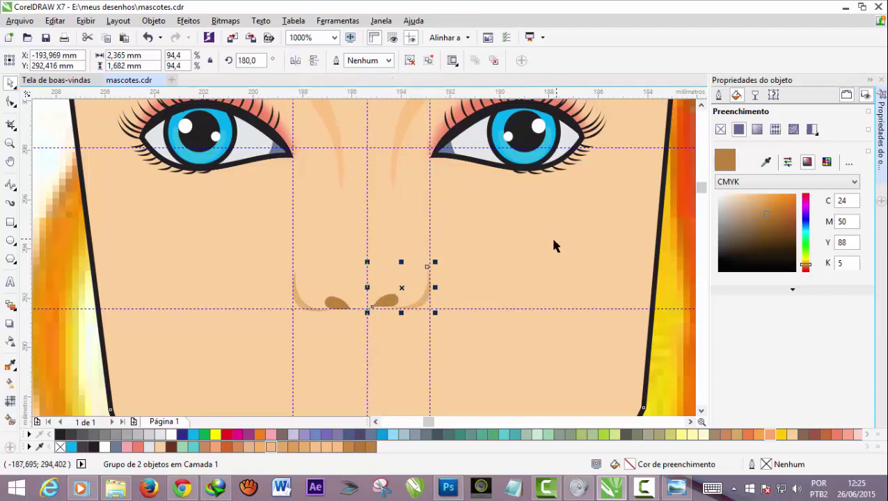
pyautogui.scroll(1, 401, 301)
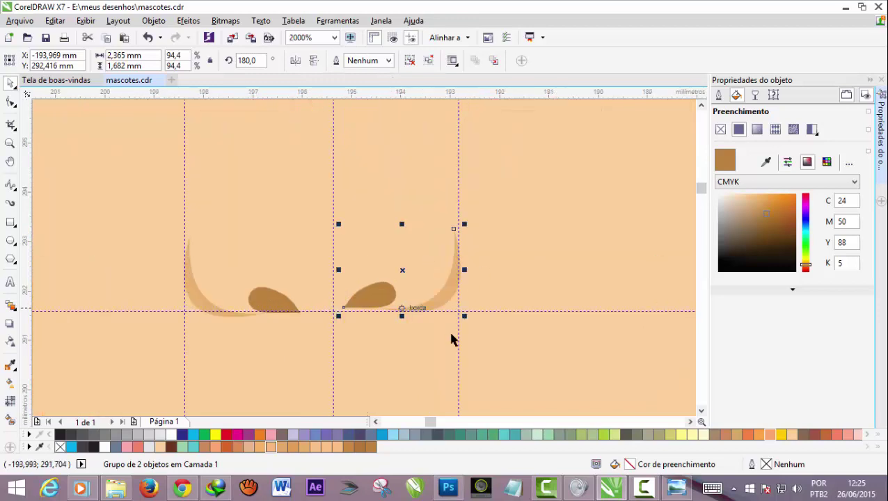
pyautogui.press('Right')
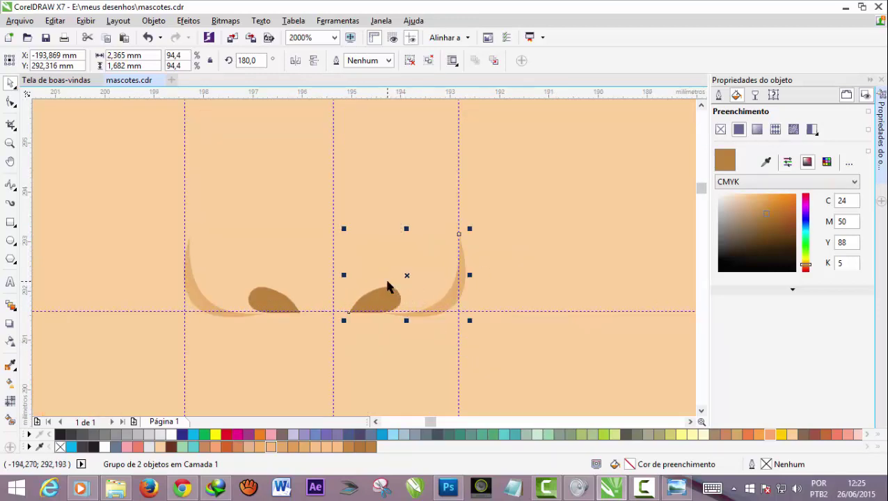
pyautogui.scroll(-1, 388, 286)
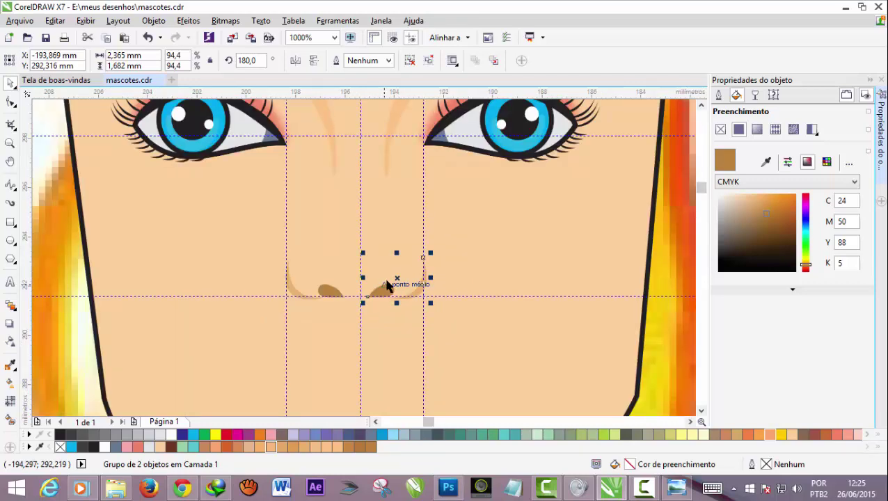
pyautogui.scroll(-1, 388, 286)
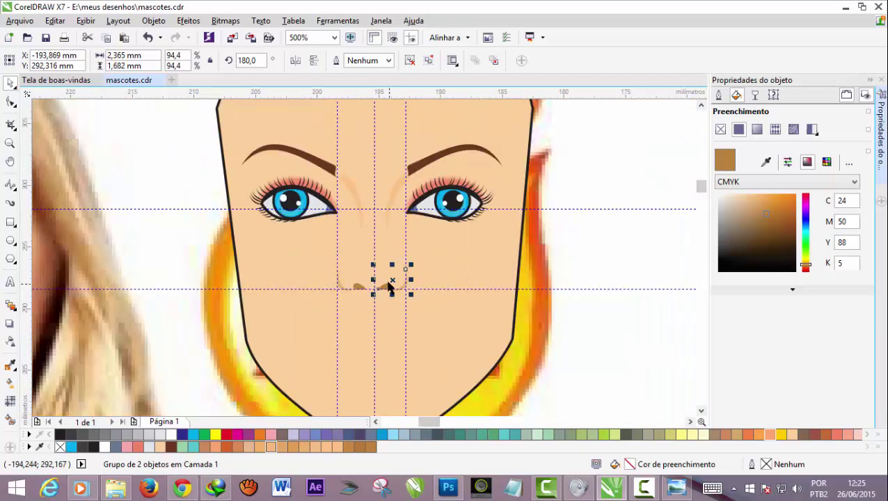
pyautogui.scroll(1, 388, 286)
pyautogui.scroll(1, 389, 286)
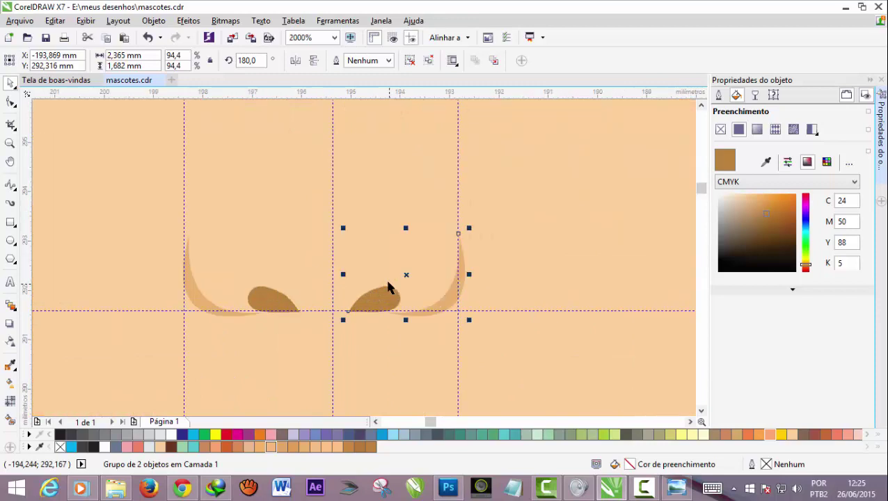
# Ungroup both nose groups and nudge the left nostril slightly left.
pyautogui.click(148, 258)
pyautogui.click(287, 301)
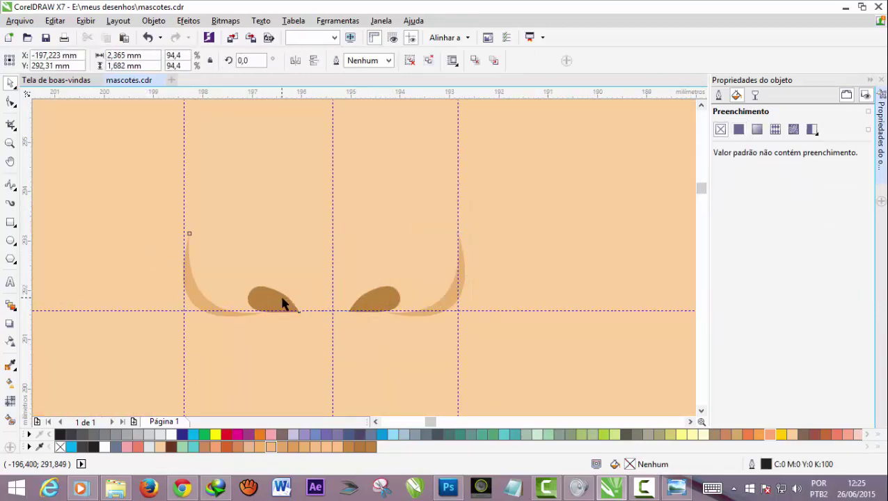
pyautogui.rightClick(284, 302)
pyautogui.click(338, 206)
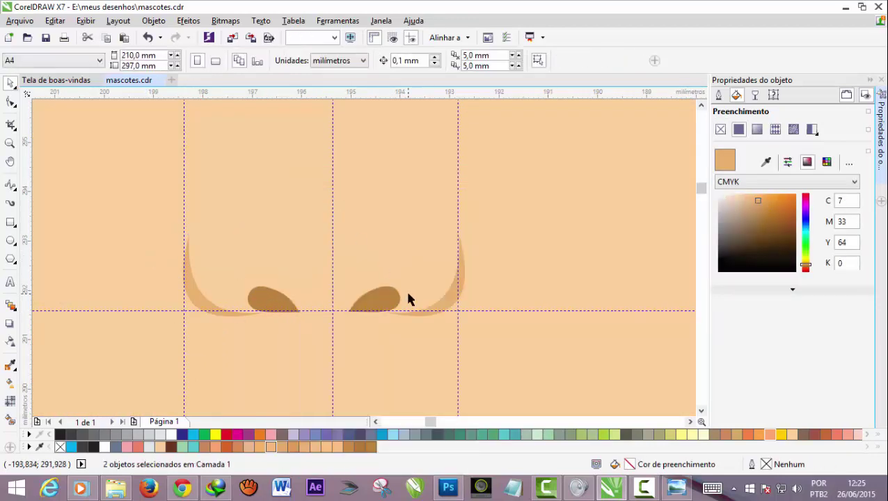
pyautogui.rightClick(408, 295)
pyautogui.click(401, 287)
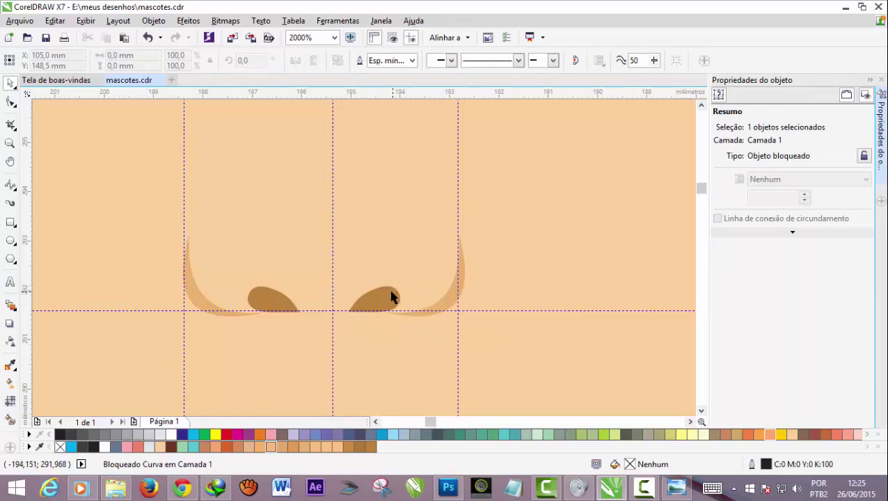
pyautogui.rightClick(391, 292)
pyautogui.click(414, 202)
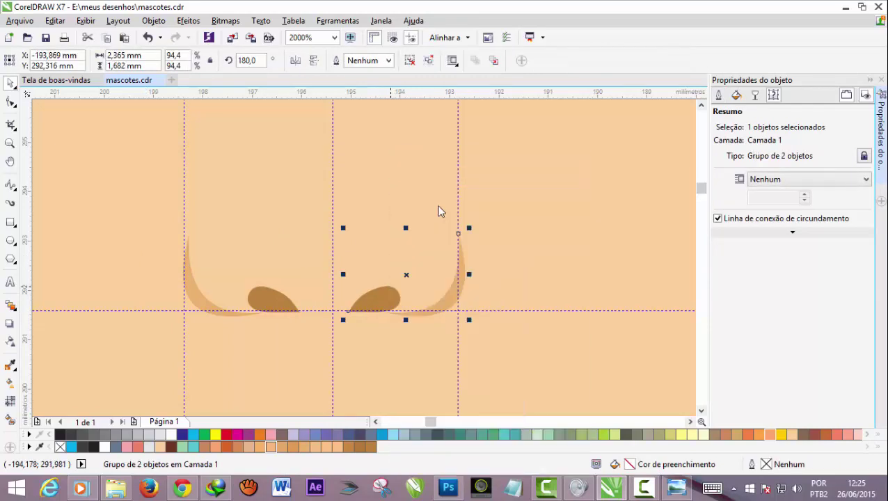
pyautogui.click(263, 312)
pyautogui.click(256, 293)
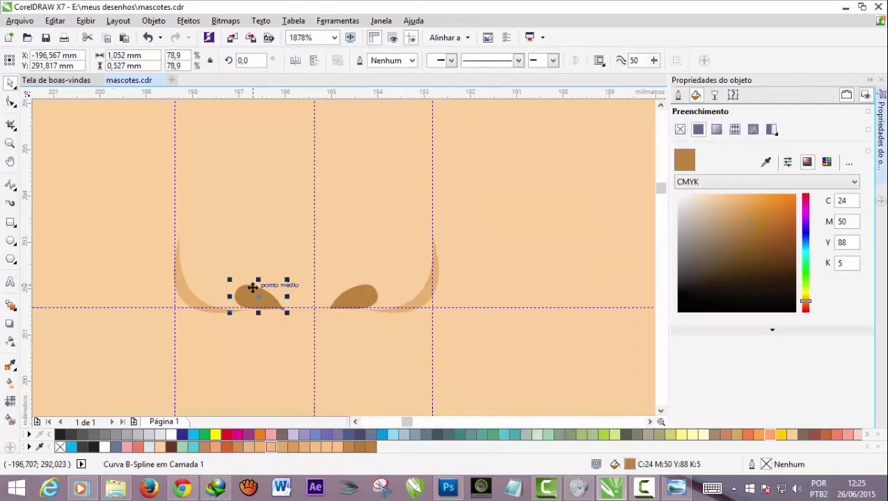
pyautogui.press('Left')
pyautogui.press('Left')
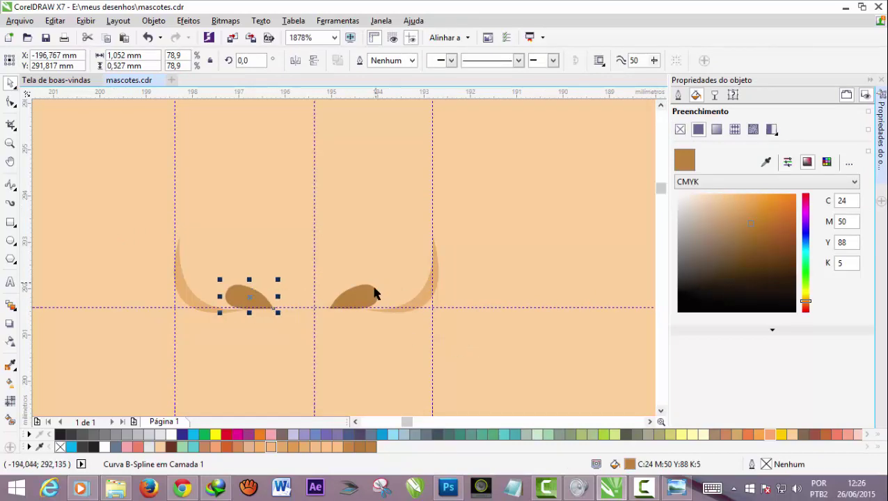
pyautogui.click(375, 293)
pyautogui.scroll(-3, 350, 297)
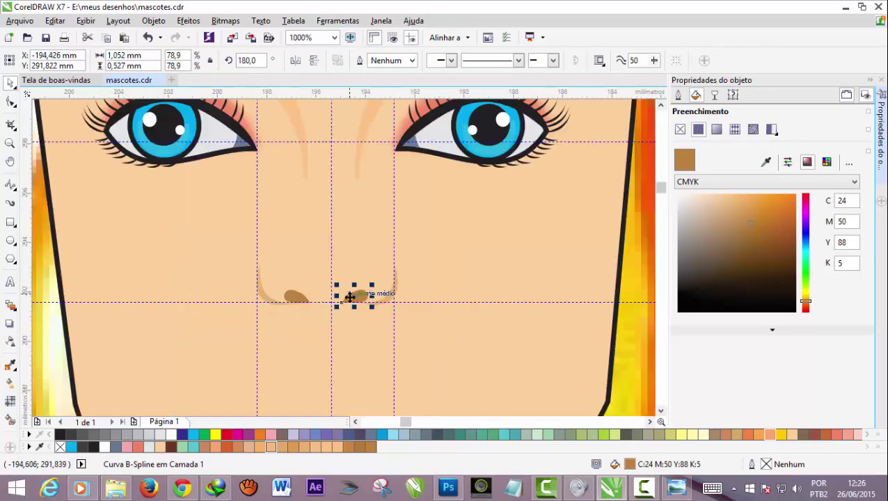
pyautogui.scroll(3, 324, 313)
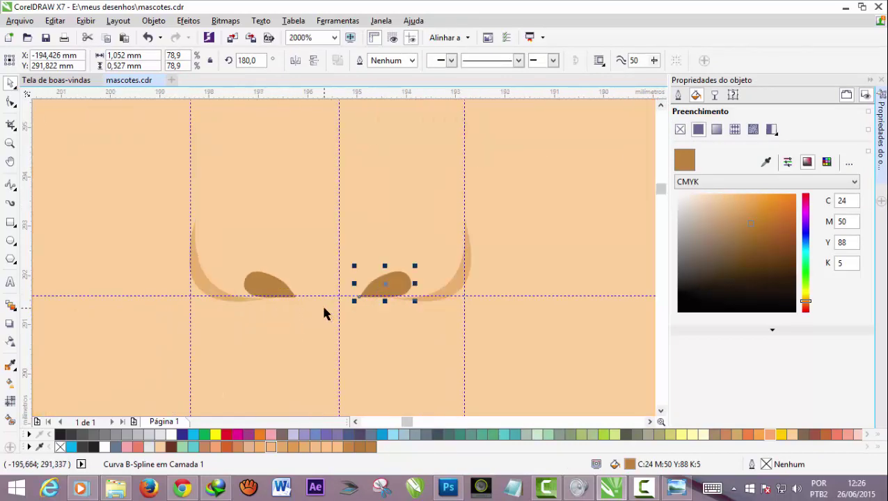
pyautogui.click(14, 193)
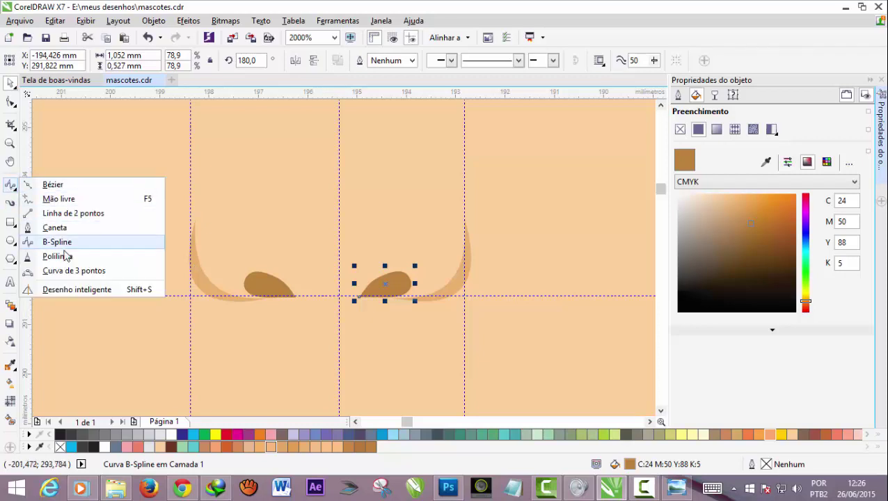
# Draw a small crescent under the nose bridging the two nostrils from 3-point curves.
pyautogui.click(58, 271)
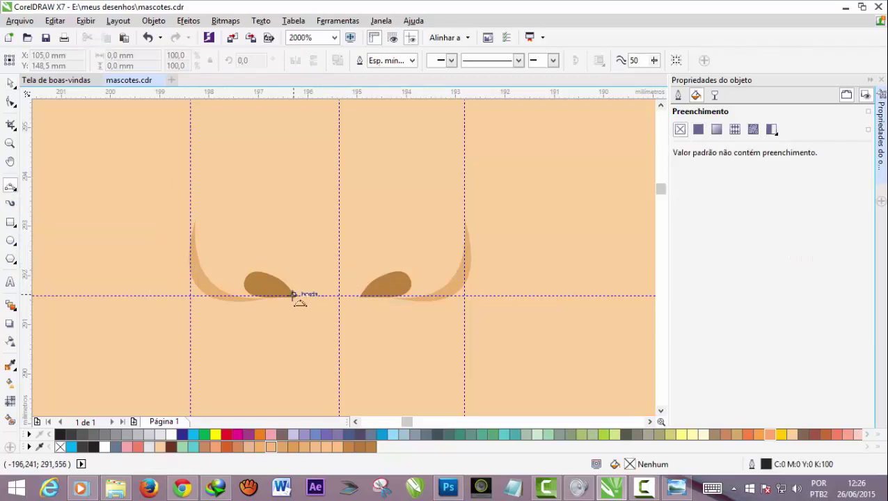
pyautogui.moveTo(295, 297); pyautogui.dragTo(361, 297)
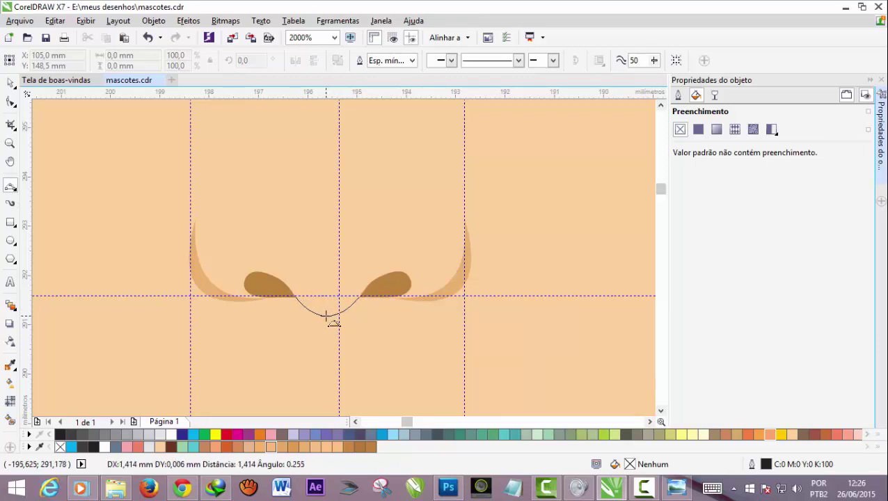
pyautogui.click(326, 315)
pyautogui.scroll(2, 355, 294)
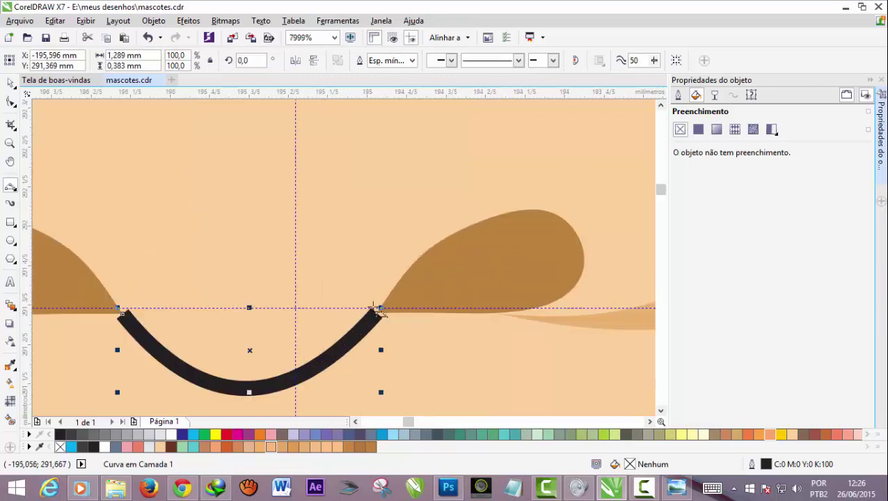
pyautogui.moveTo(376, 313); pyautogui.dragTo(123, 312)
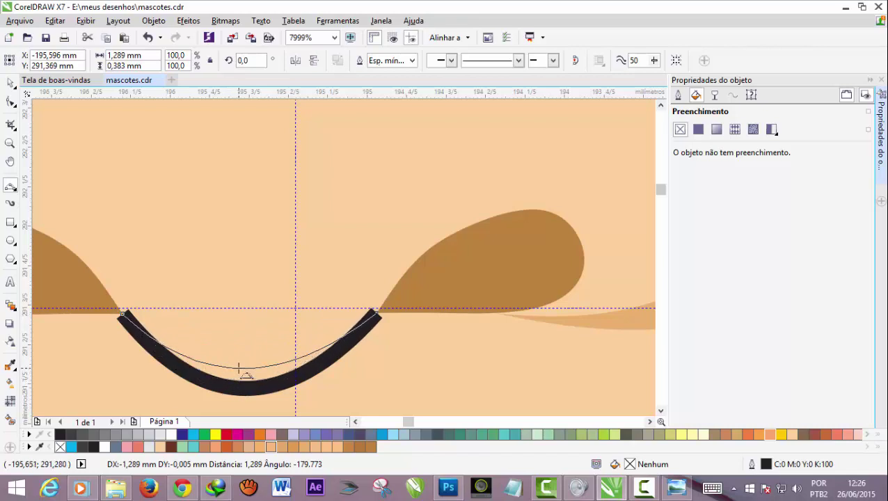
pyautogui.click(240, 370)
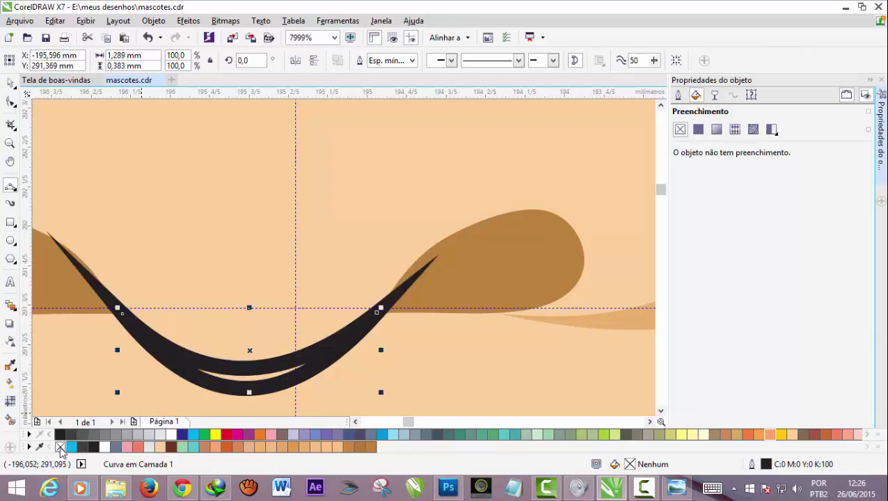
# Give the under-nose crescent a light tan fill (C7 M33 Y64 K0) with no outline.
pyautogui.click(46, 435)
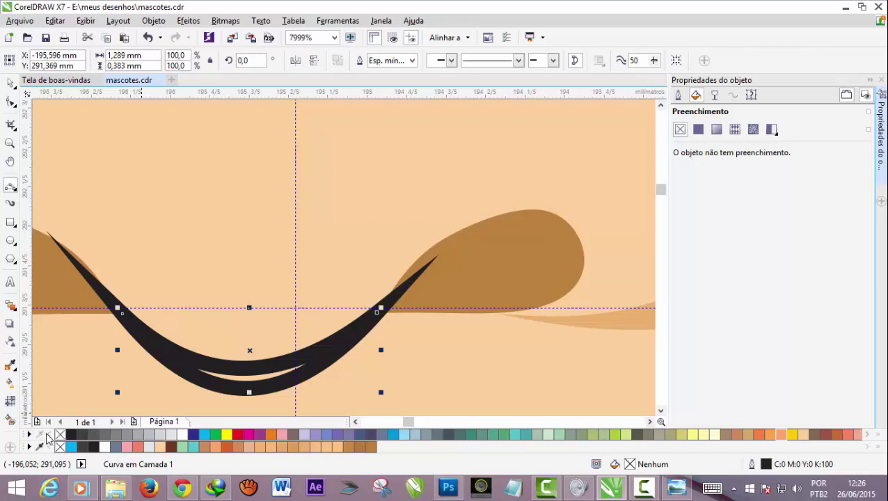
pyautogui.rightClick(59, 435)
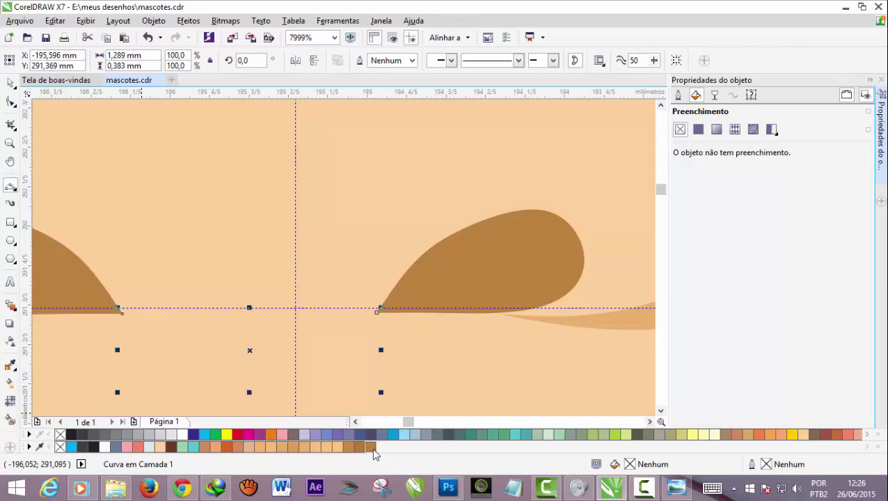
pyautogui.click(349, 448)
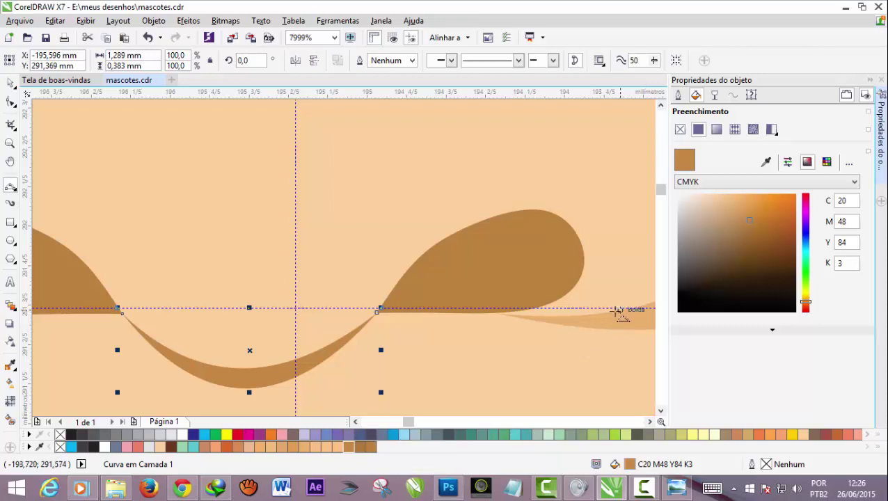
pyautogui.click(303, 447)
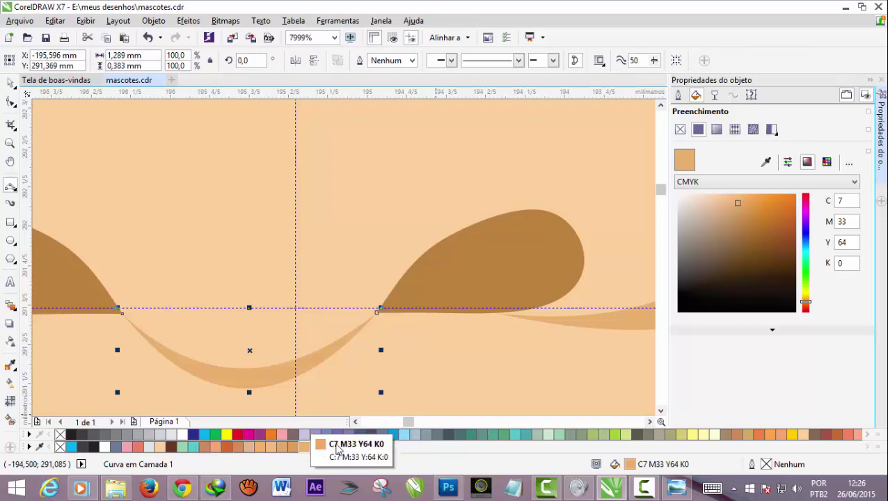
pyautogui.scroll(-1, 263, 304)
pyautogui.scroll(-1, 265, 310)
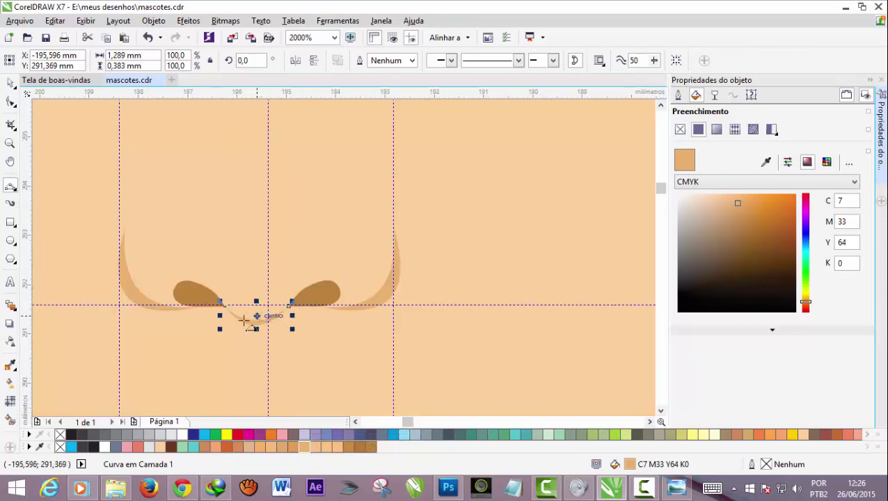
pyautogui.click(158, 319)
pyautogui.scroll(-1, 158, 318)
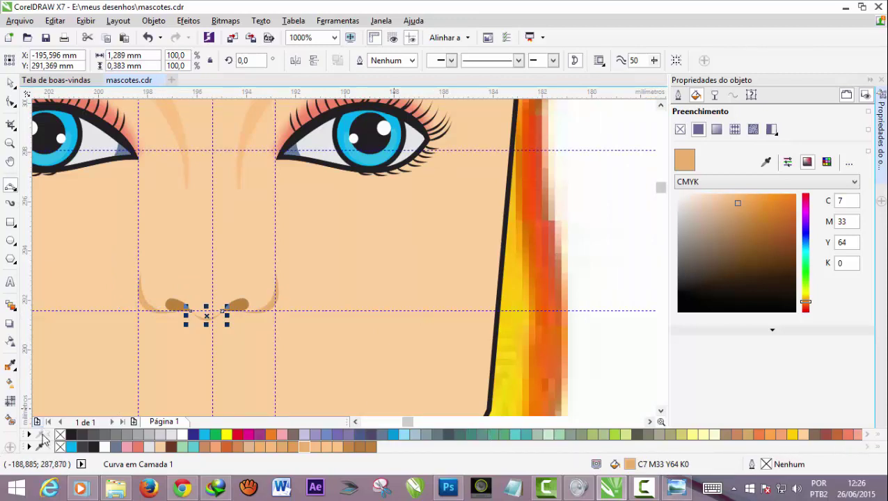
pyautogui.hscroll(-3, 426, 257)
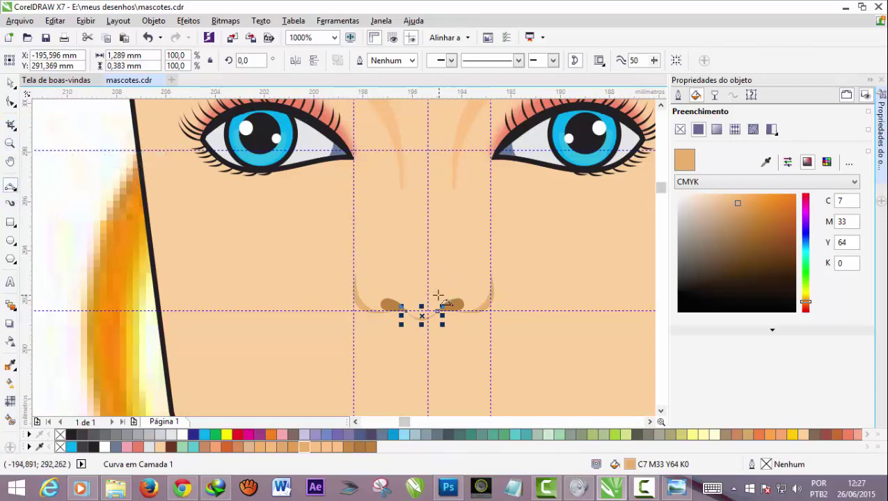
# Draw a curved stroke down the nose and give its outline the sampled skin tone C7 M33 Y64 K0.
pyautogui.click(448, 242)
pyautogui.moveTo(429, 297); pyautogui.dragTo(454, 277)
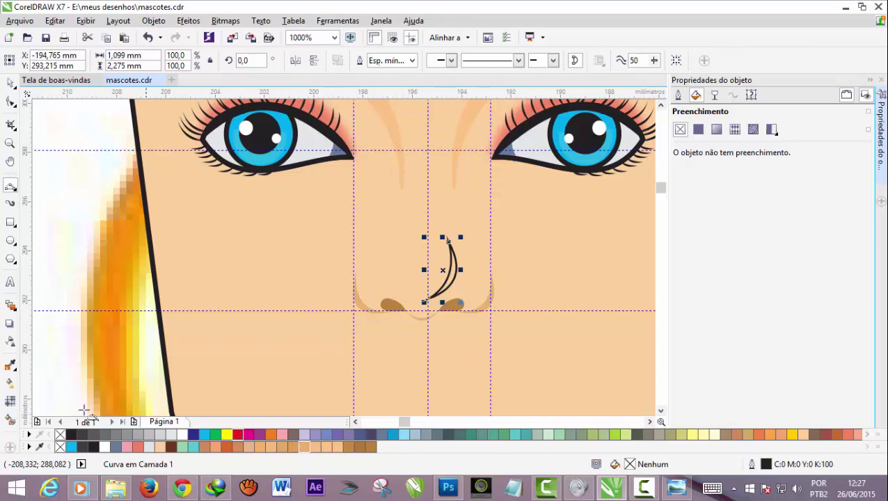
pyautogui.click(11, 365)
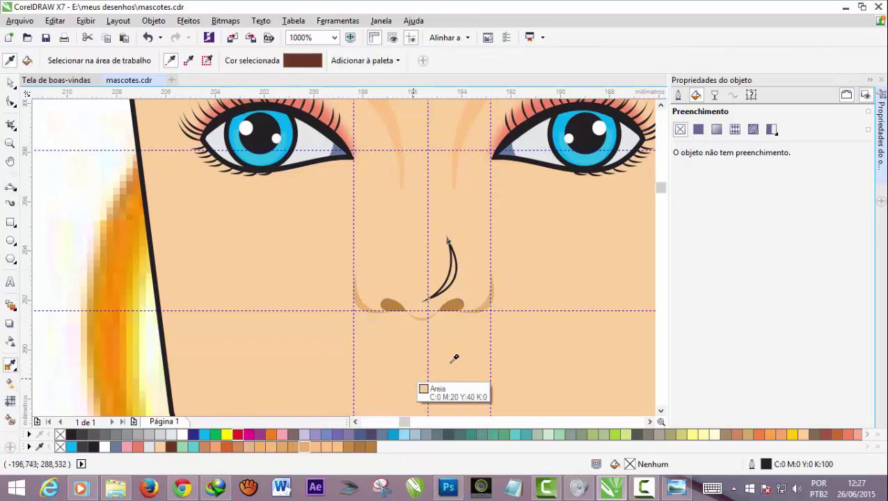
pyautogui.click(491, 300)
pyautogui.click(448, 275)
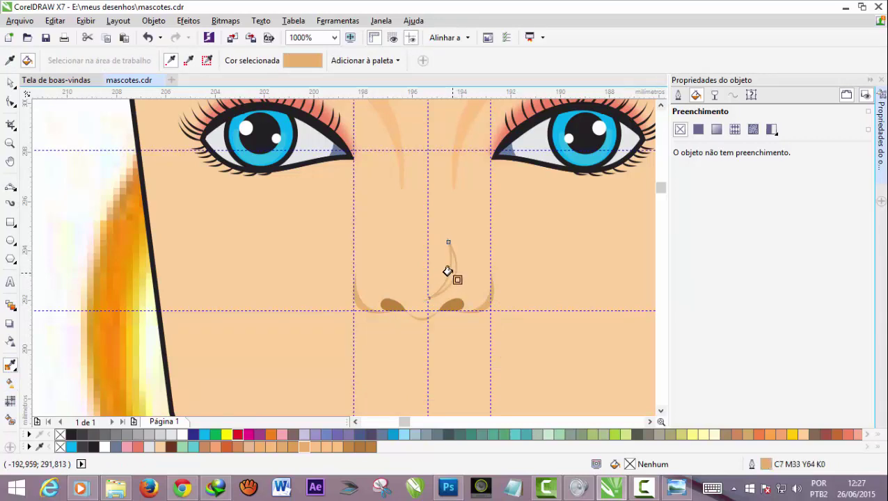
pyautogui.scroll(-1, 358, 308)
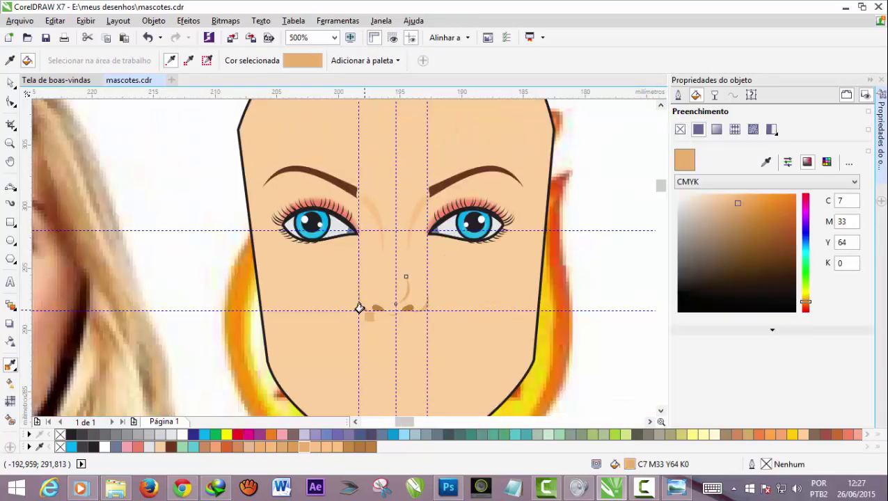
pyautogui.scroll(1, 359, 309)
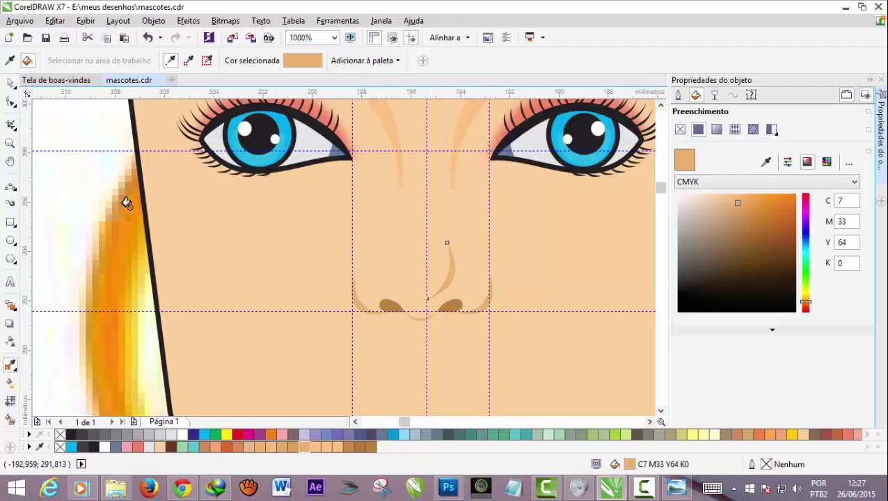
pyautogui.click(10, 240)
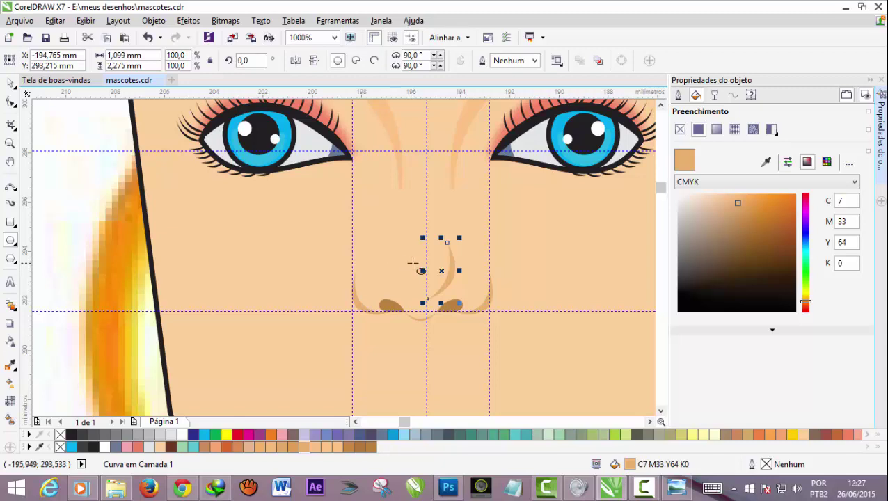
# Replace the stray ellipse with a freehand teardrop highlight traced on the nose.
pyautogui.moveTo(413, 263); pyautogui.dragTo(431, 283)
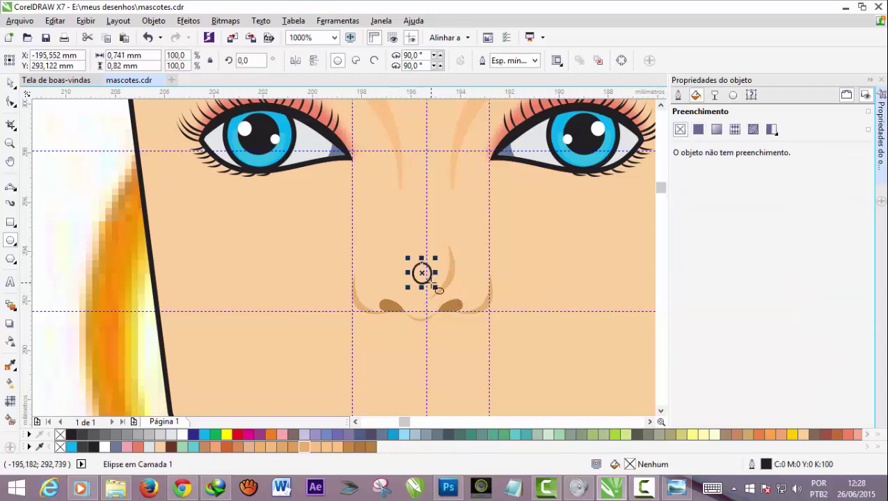
pyautogui.press('Delete')
pyautogui.click(11, 186)
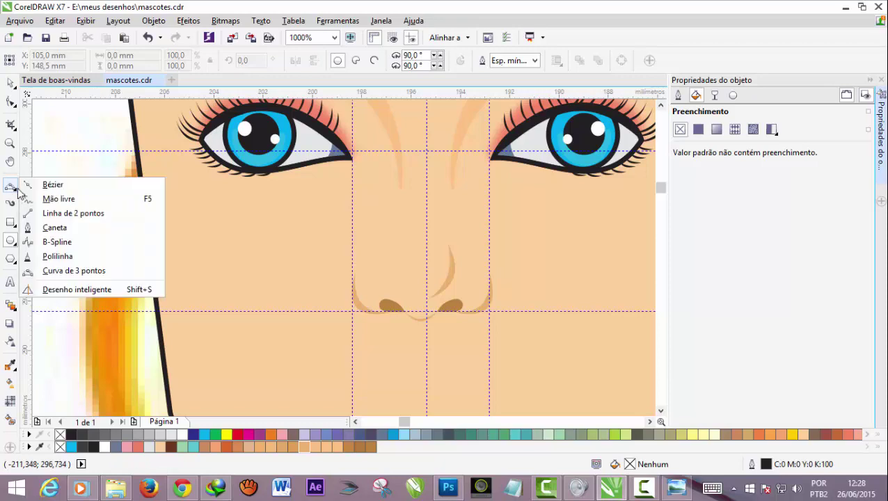
pyautogui.click(58, 200)
pyautogui.click(433, 288)
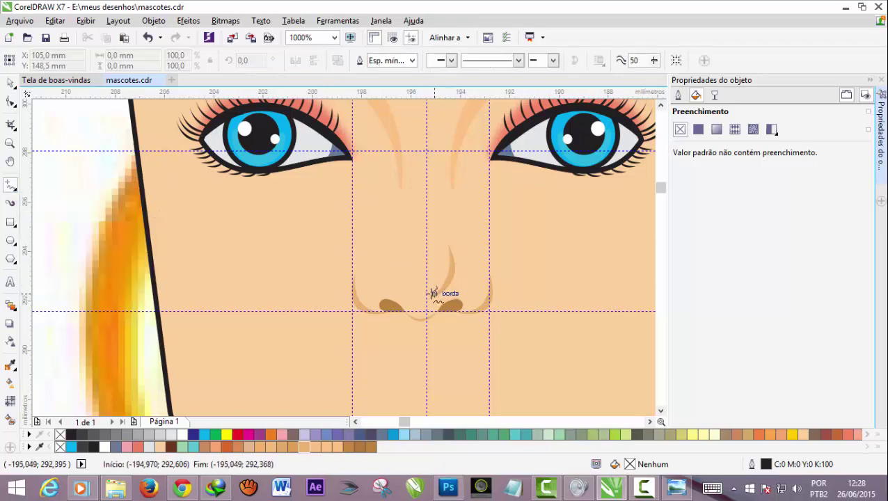
pyautogui.moveTo(433, 293)
pyautogui.mouseDown()
pyautogui.moveTo(420, 239)
pyautogui.moveTo(441, 281)
pyautogui.moveTo(434, 292)
pyautogui.mouseUp()
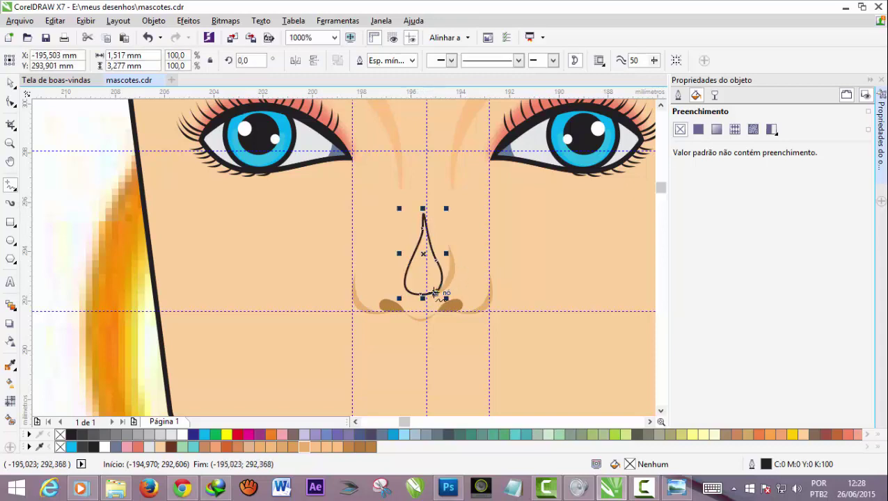
# Fill the nose highlight white with no outline, then try warmer skin-tone fills.
pyautogui.click(181, 436)
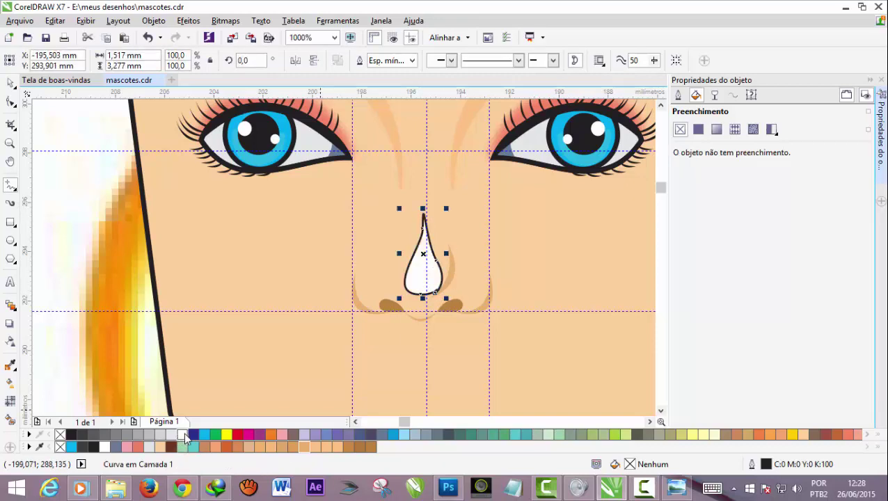
pyautogui.rightClick(59, 436)
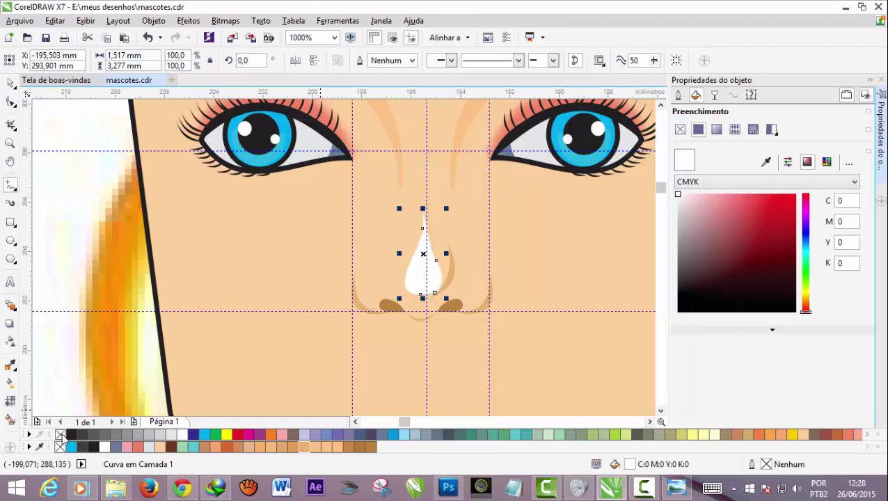
pyautogui.click(249, 449)
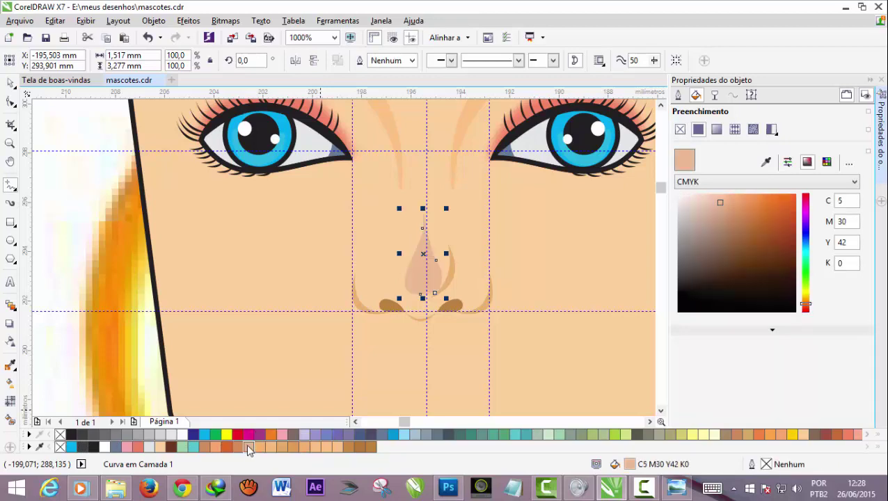
pyautogui.click(338, 447)
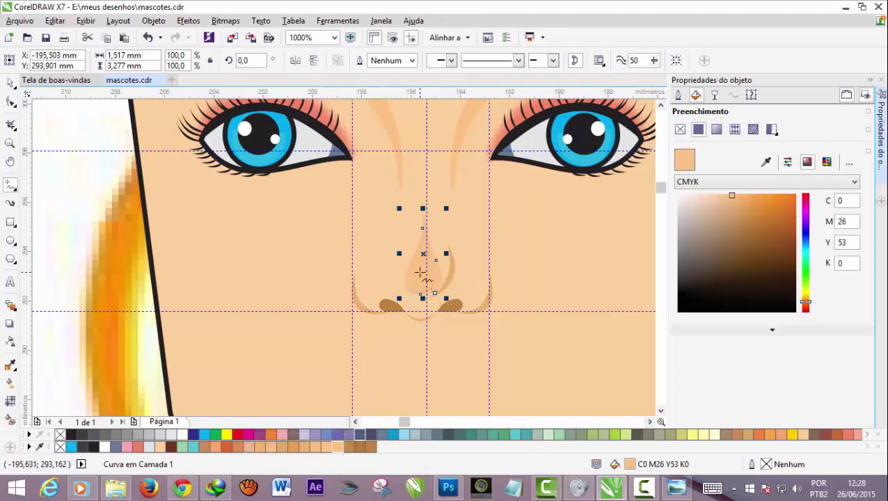
pyautogui.click(272, 448)
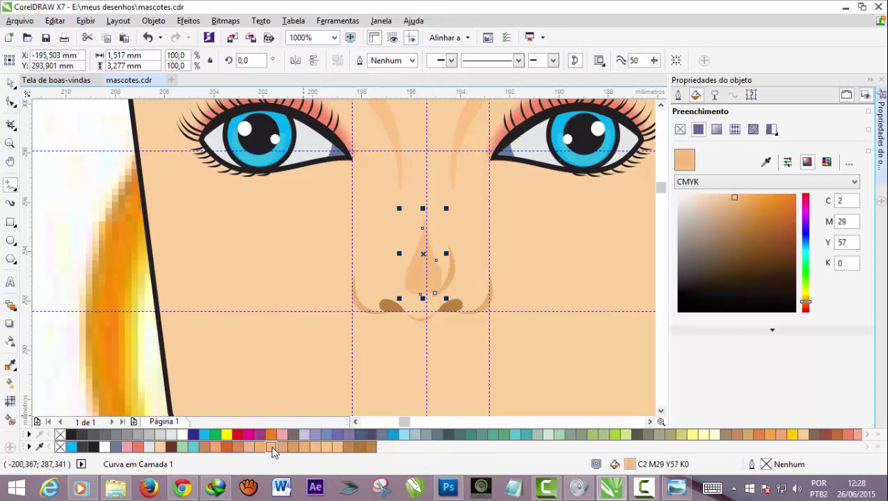
pyautogui.click(801, 435)
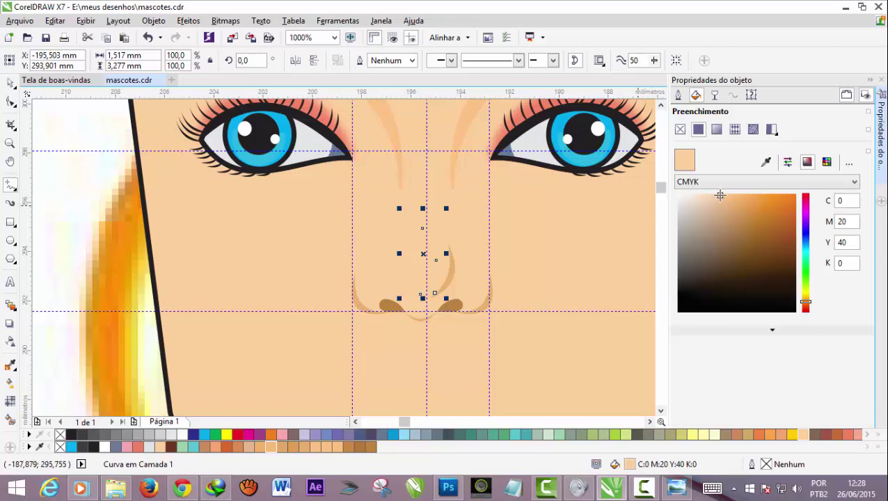
# Fine-tune the highlight fill to C0 M16 Y33 K0 and save the drawing.
pyautogui.click(712, 195)
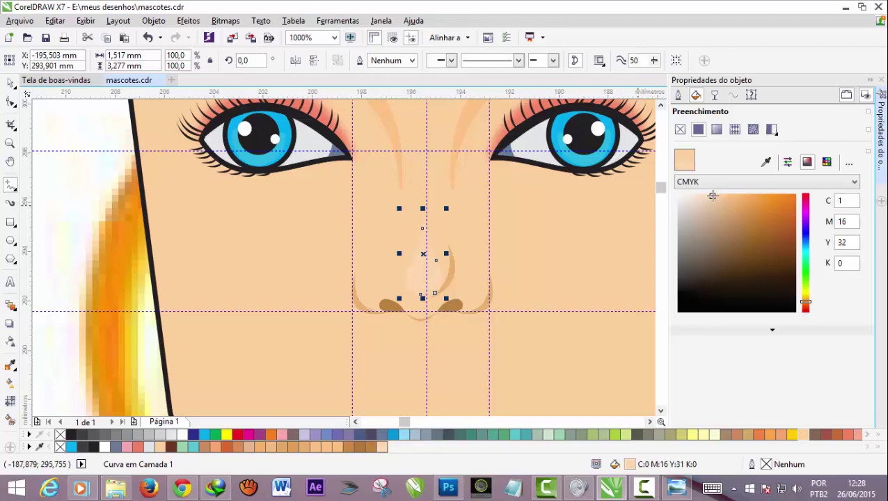
pyautogui.click(713, 196)
pyautogui.click(715, 201)
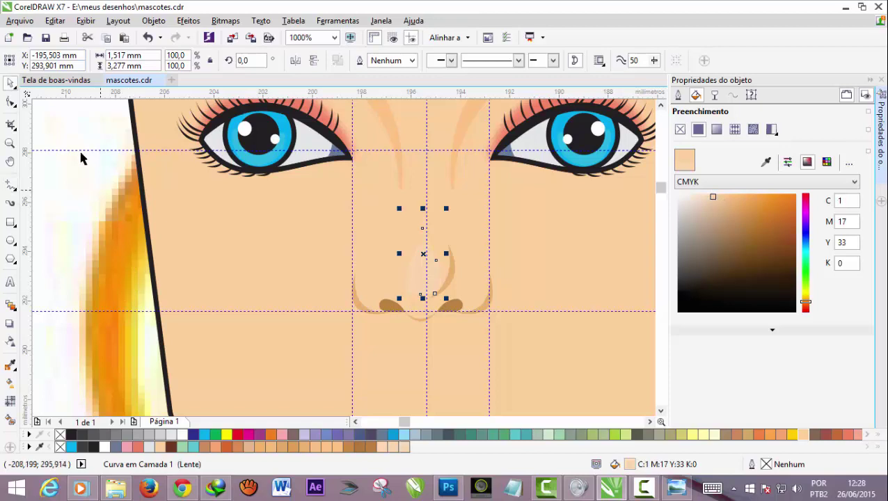
pyautogui.click(46, 39)
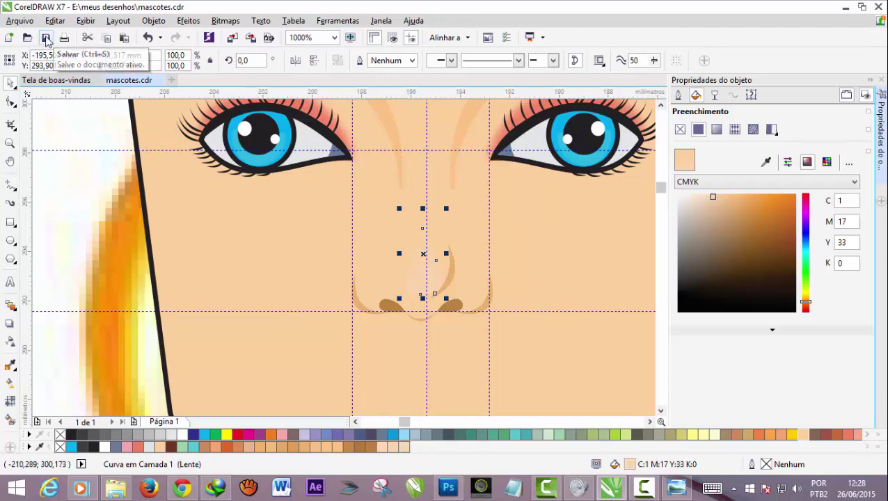
pyautogui.click(709, 195)
pyautogui.moveTo(711, 196); pyautogui.dragTo(713, 194)
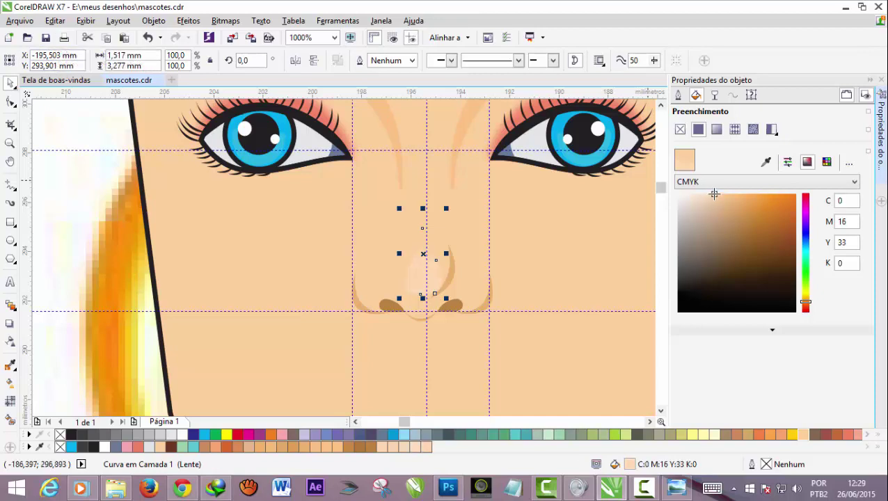
pyautogui.scroll(-1, 489, 236)
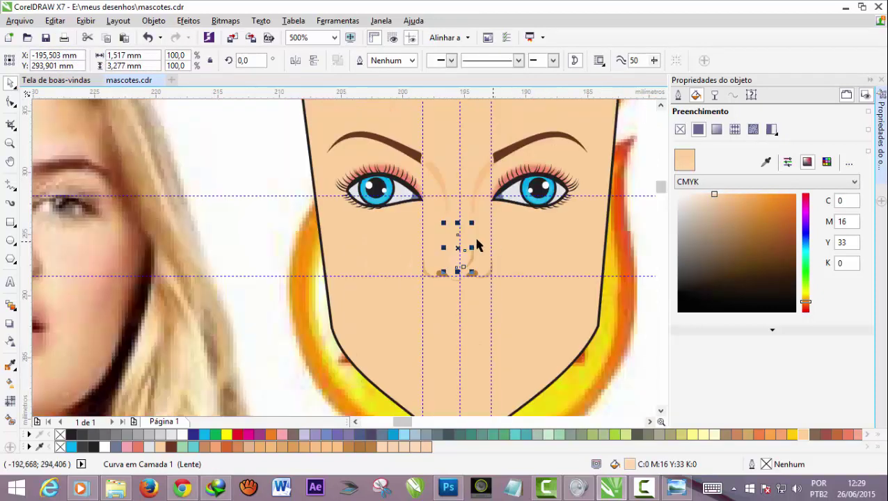
# Deselect the finished nose highlight and pick the Bézier tool from the curve flyout.
pyautogui.click(264, 175)
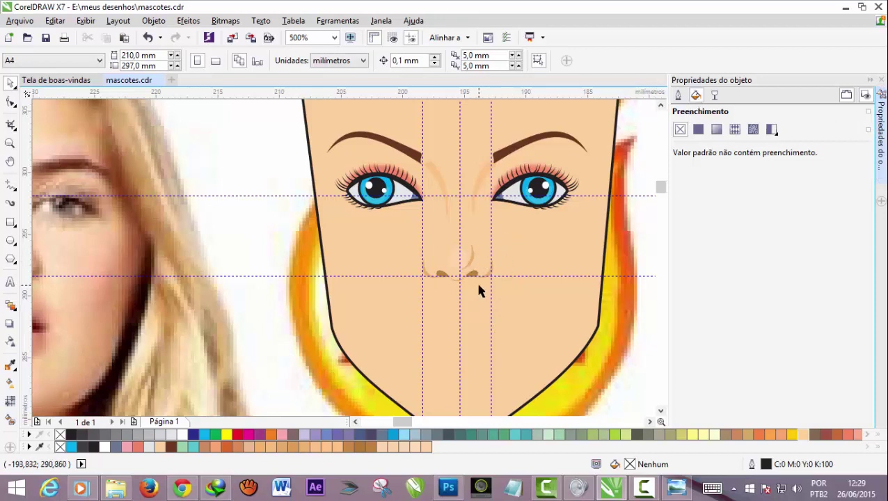
pyautogui.scroll(-2, 478, 286)
pyautogui.scroll(2, 478, 290)
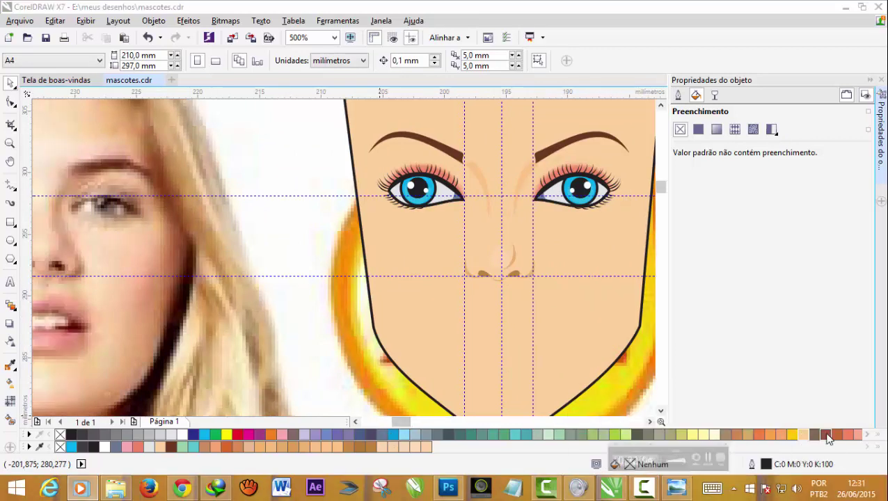
pyautogui.click(14, 190)
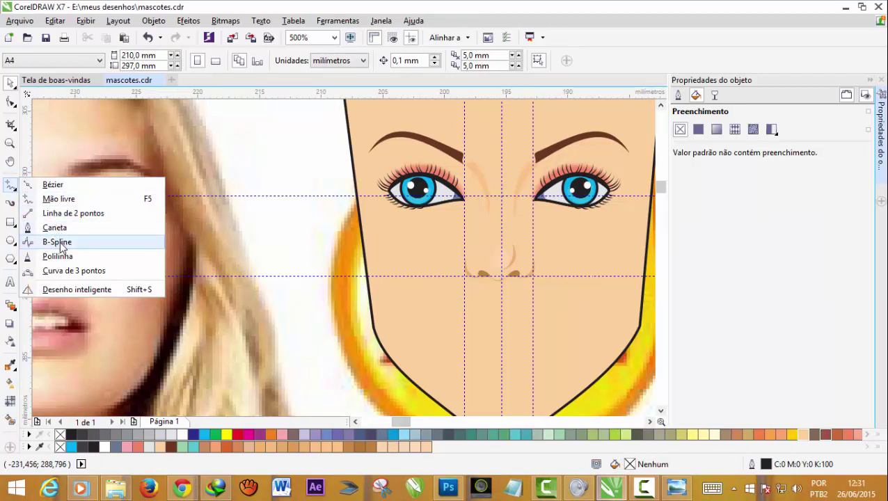
pyautogui.click(54, 184)
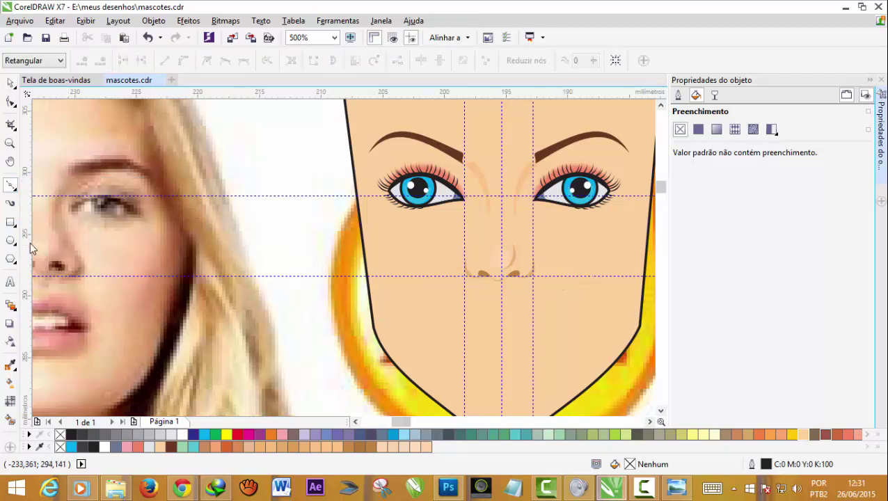
# Drag out two trial guidelines across the face, then delete the extra ones.
pyautogui.moveTo(48, 246); pyautogui.dragTo(436, 310)
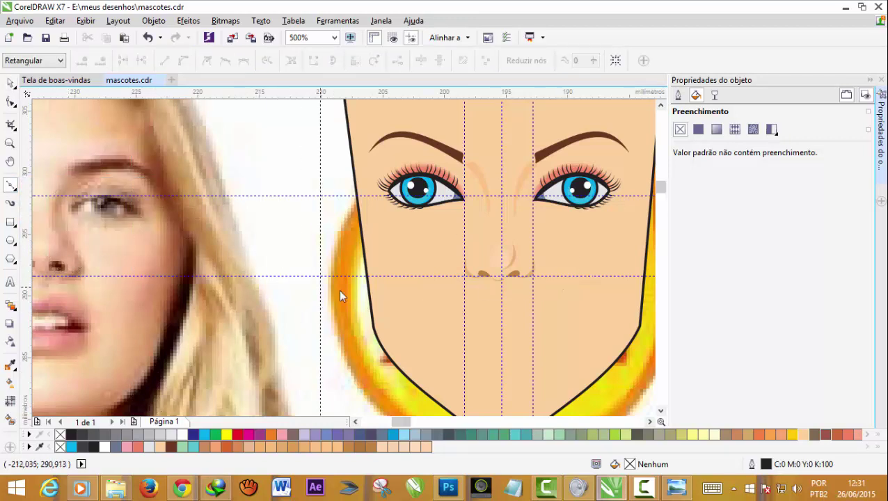
pyautogui.click(437, 293)
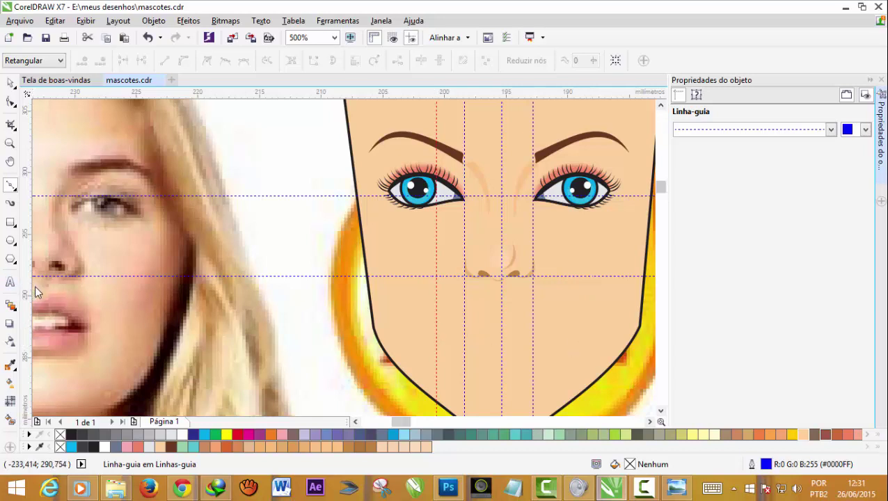
pyautogui.moveTo(31, 285); pyautogui.dragTo(561, 352)
pyautogui.press('space')
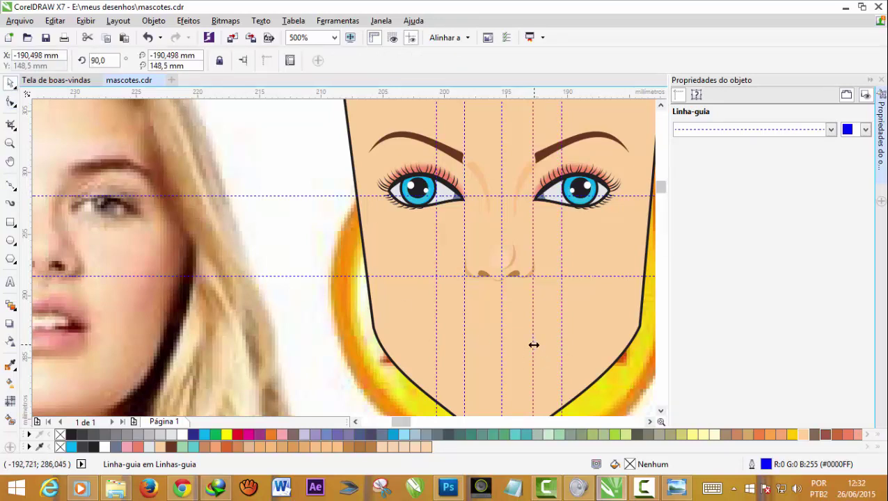
pyautogui.click(533, 345)
pyautogui.press('Delete')
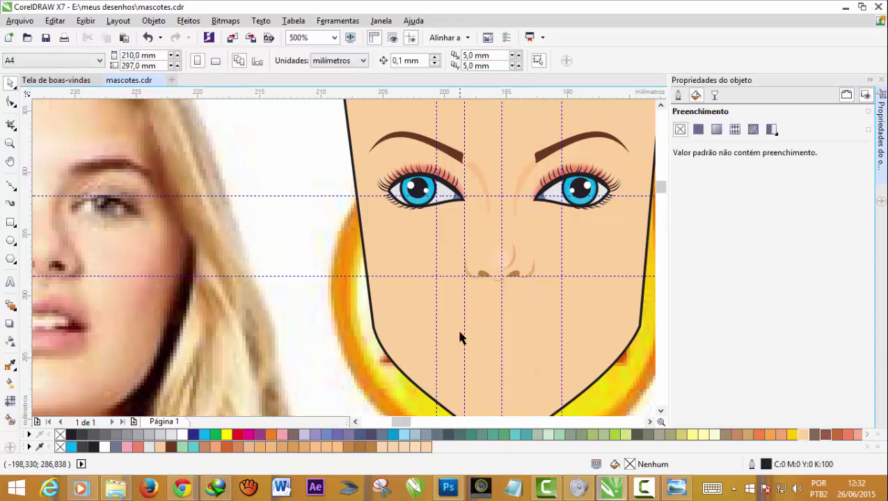
pyautogui.click(464, 332)
pyautogui.press('Delete')
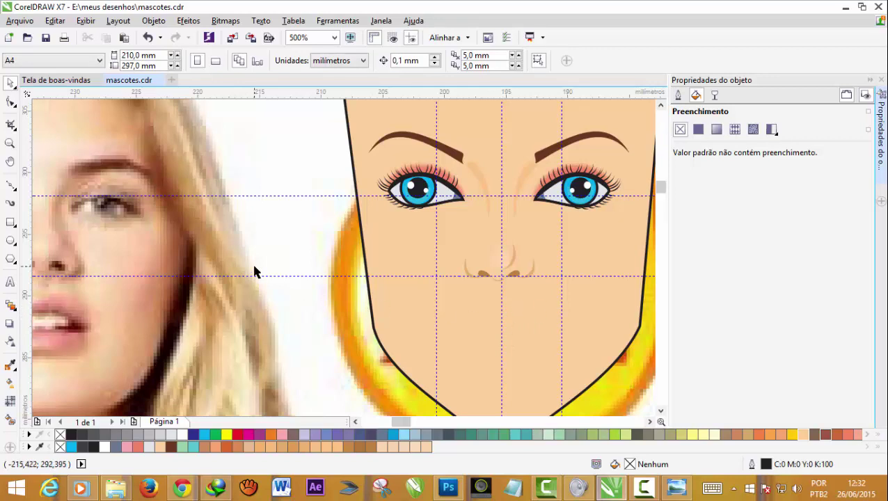
# Place a horizontal guideline at mouth level and start the lip at the right corner.
pyautogui.moveTo(297, 94); pyautogui.dragTo(344, 324)
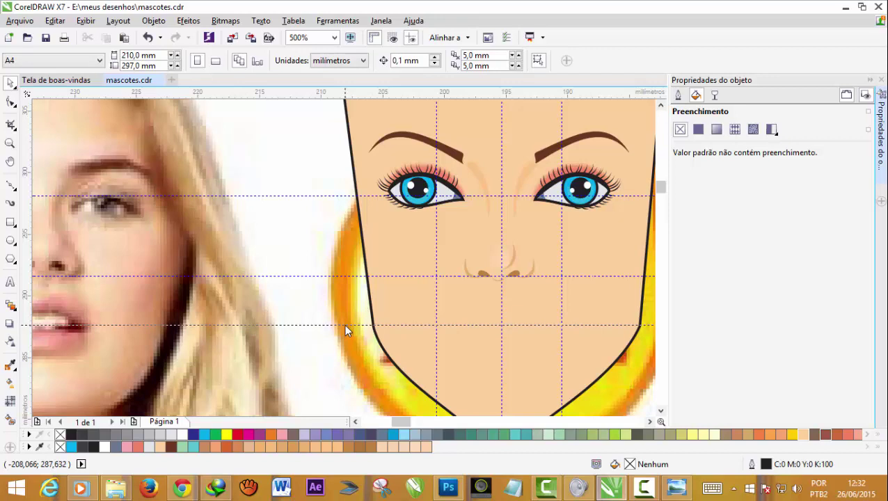
pyautogui.click(344, 324)
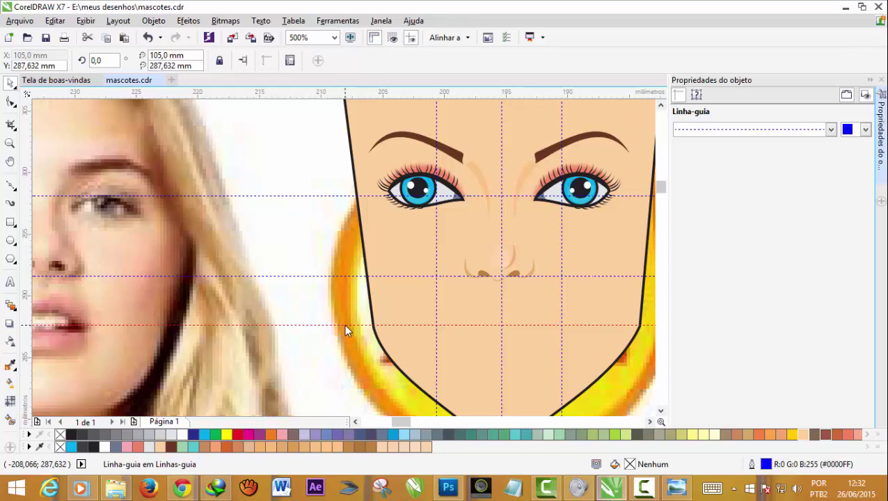
pyautogui.click(11, 186)
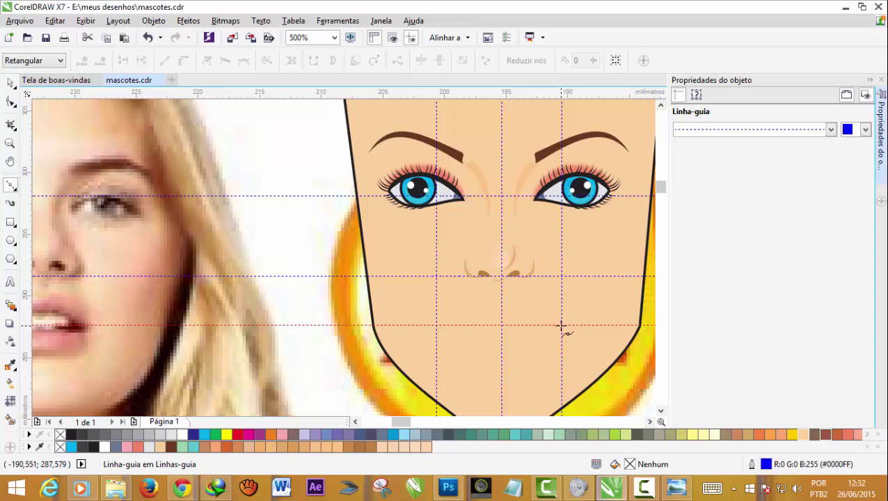
pyautogui.click(560, 325)
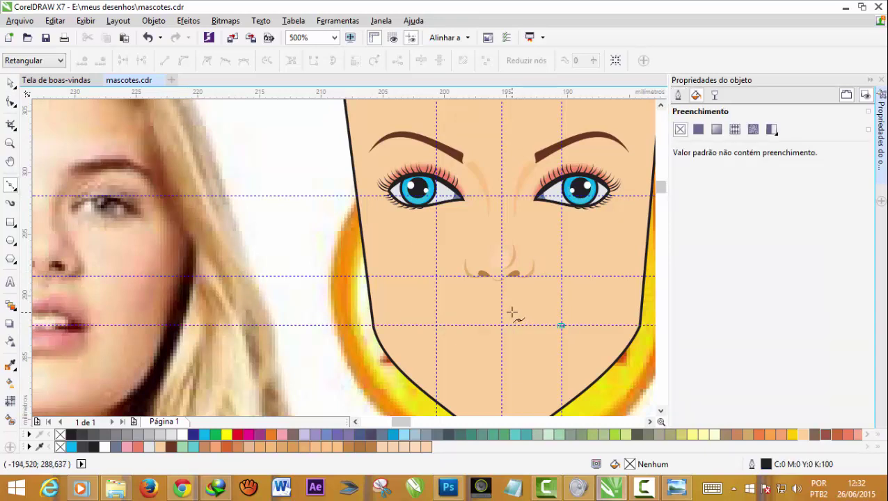
# Click the five points of the notched upper-lip outline along the mouth guide and close it.
pyautogui.scroll(3, 512, 317)
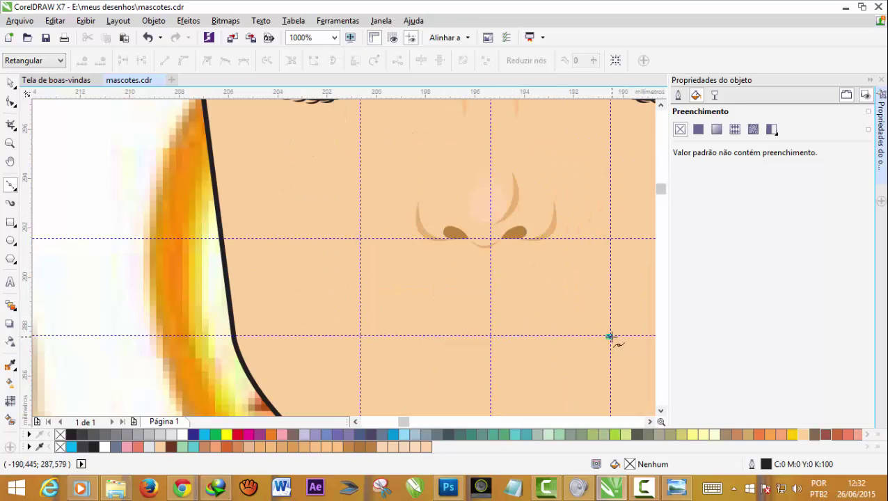
pyautogui.click(504, 313)
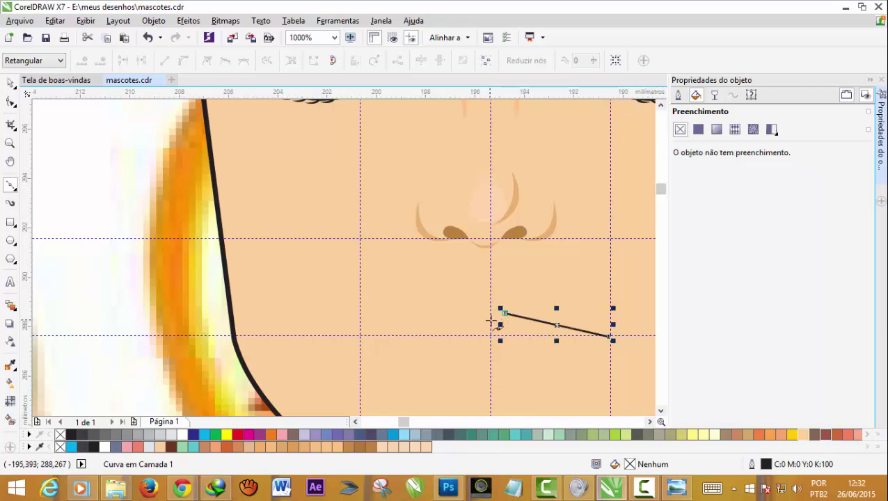
pyautogui.click(487, 322)
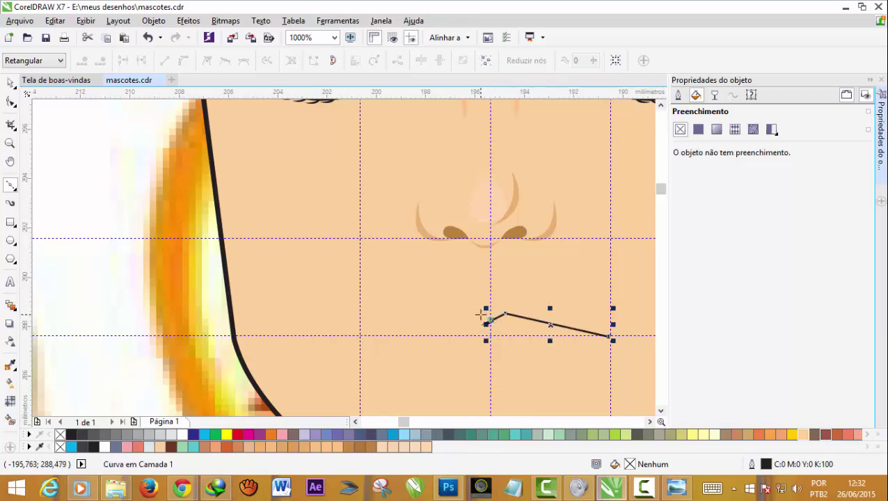
pyautogui.click(479, 314)
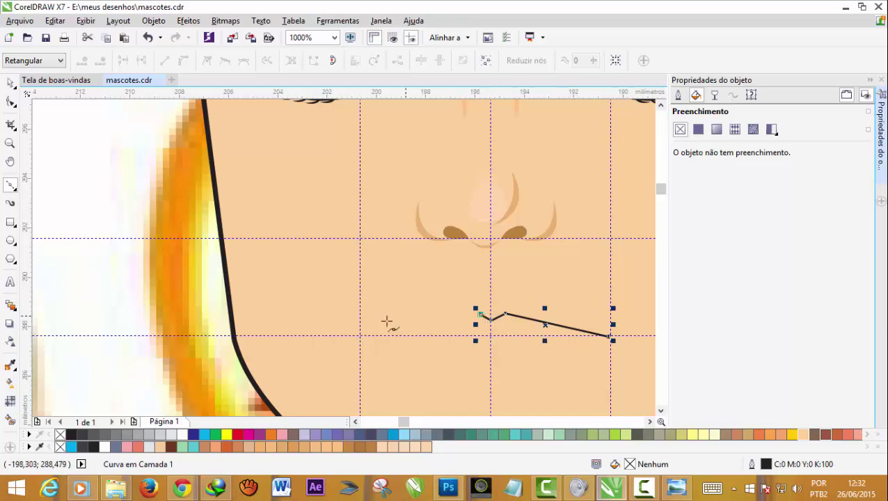
pyautogui.click(360, 336)
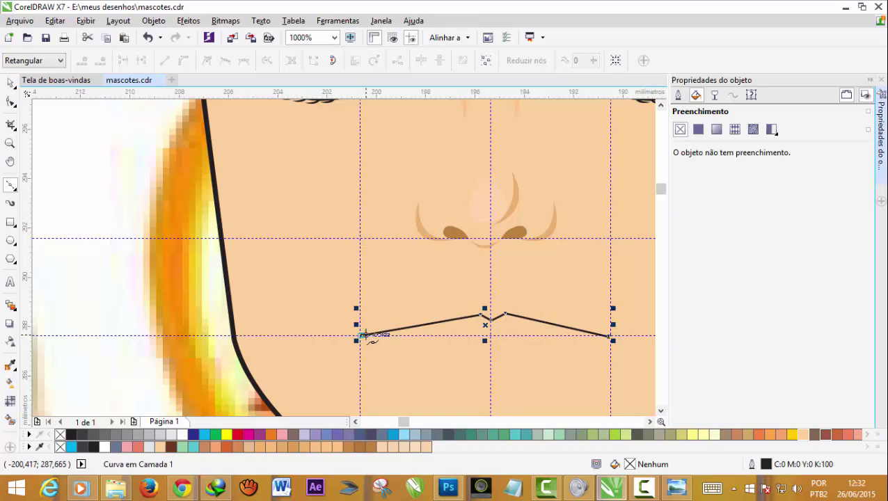
pyautogui.click(611, 337)
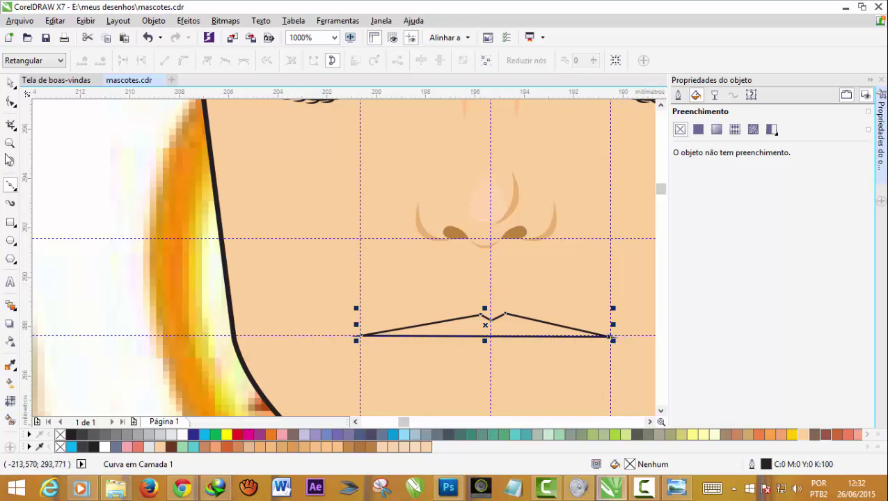
pyautogui.click(12, 105)
pyautogui.scroll(1, 605, 352)
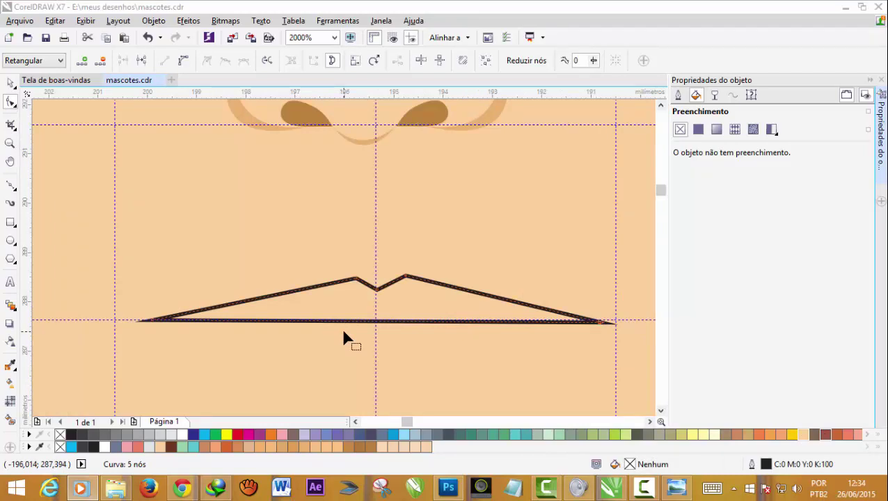
# Convert the upper lip's right edge to a curve and bow it outward.
pyautogui.click(483, 294)
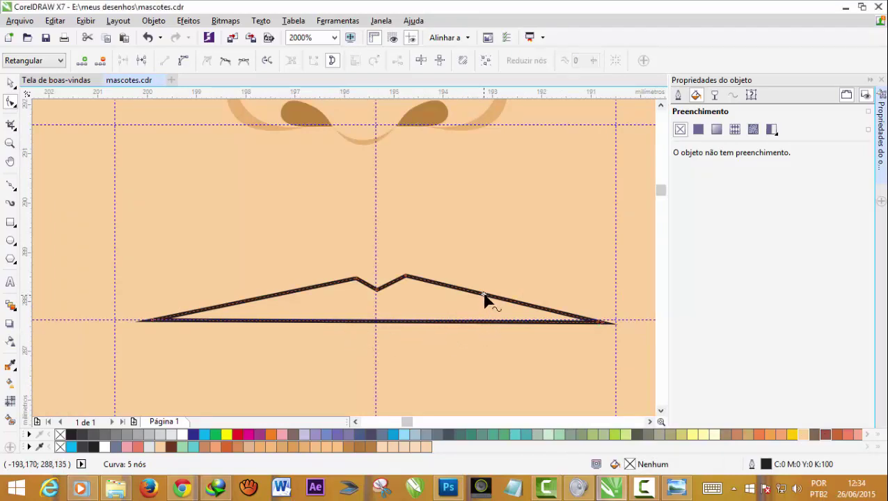
pyautogui.click(183, 60)
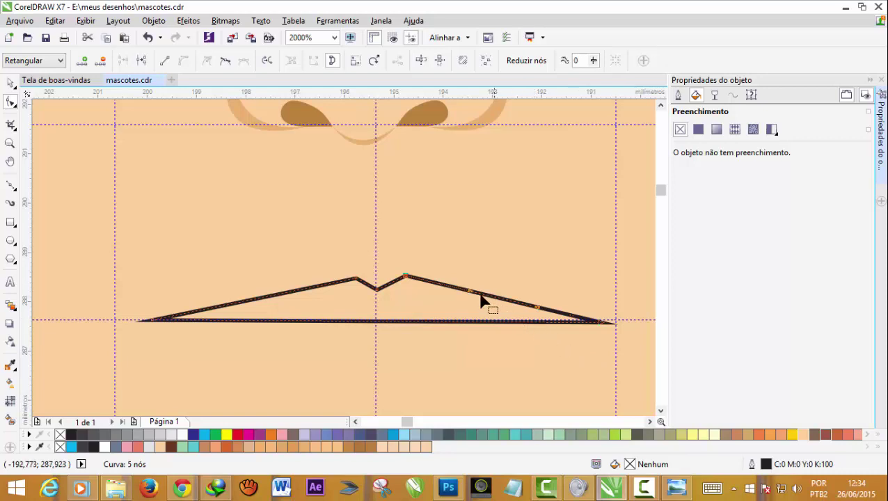
pyautogui.moveTo(470, 298)
pyautogui.mouseDown()
pyautogui.moveTo(473, 278)
pyautogui.moveTo(464, 271)
pyautogui.mouseUp()
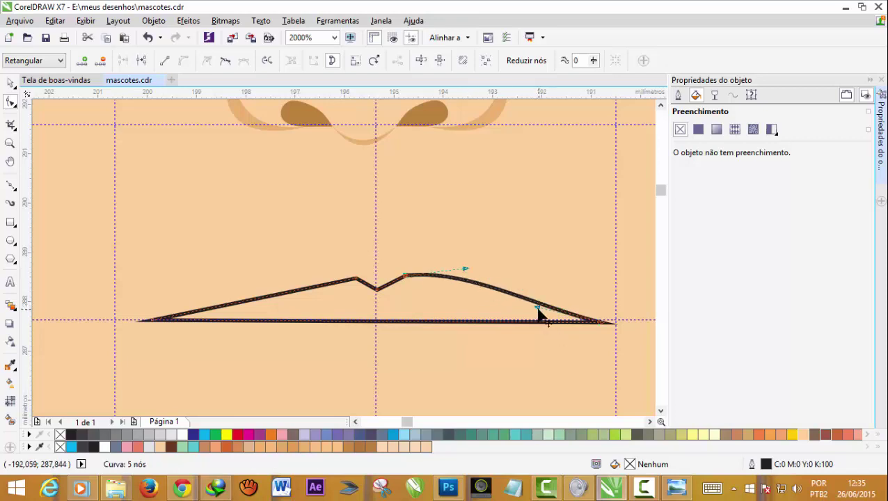
pyautogui.moveTo(537, 312); pyautogui.dragTo(553, 330)
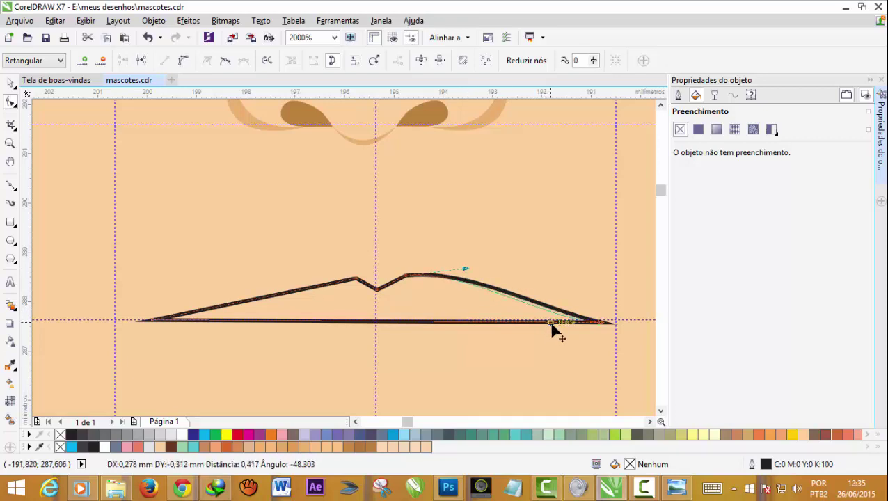
pyautogui.moveTo(553, 324); pyautogui.dragTo(553, 325)
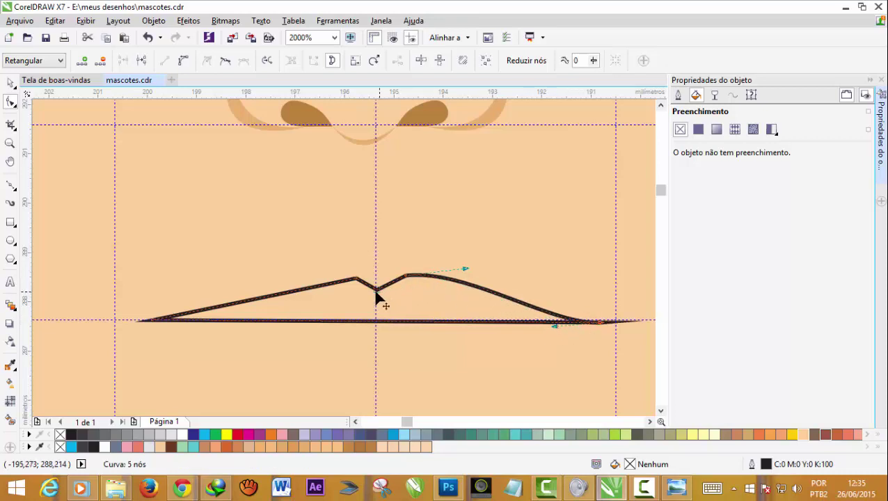
# Curve the upper lip's left edge, rounding its peak and tapering it into the corner.
pyautogui.click(272, 300)
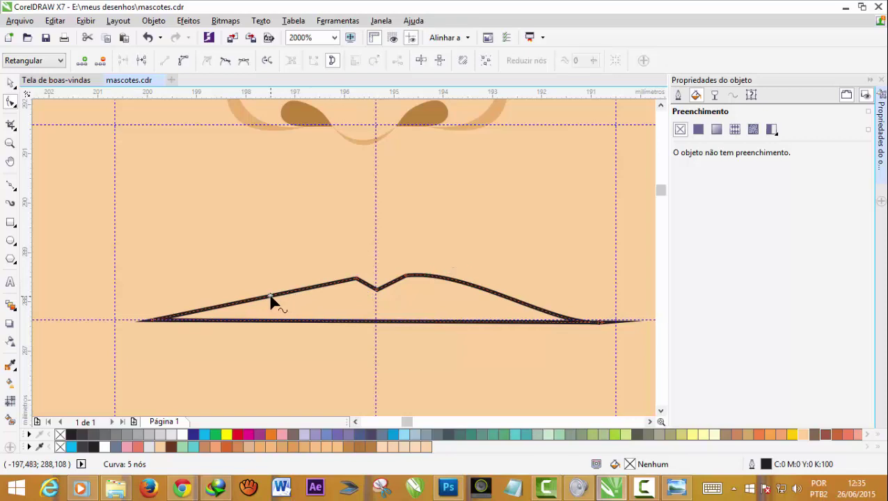
pyautogui.click(341, 278)
pyautogui.moveTo(332, 266); pyautogui.dragTo(327, 268)
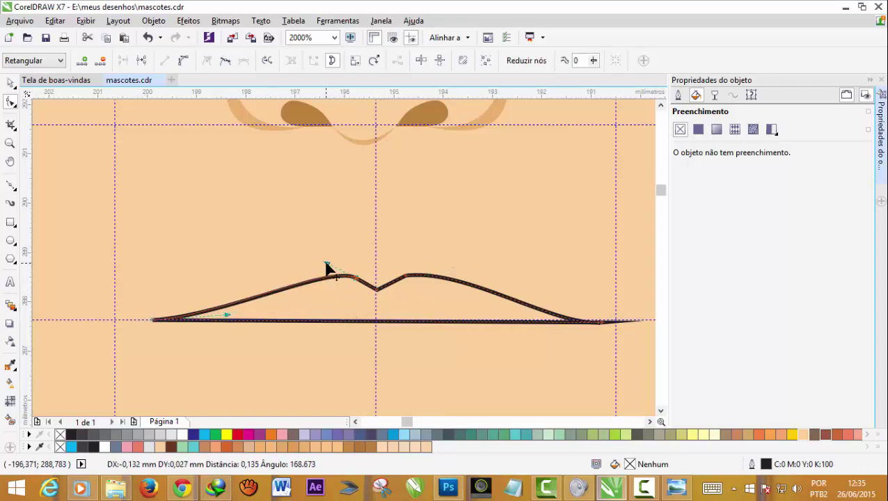
pyautogui.moveTo(327, 267); pyautogui.dragTo(327, 262)
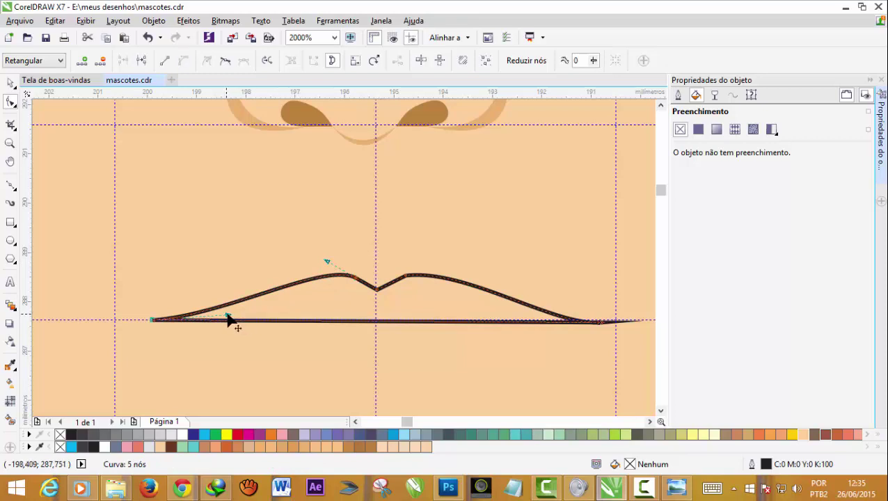
pyautogui.moveTo(229, 316); pyautogui.dragTo(239, 321)
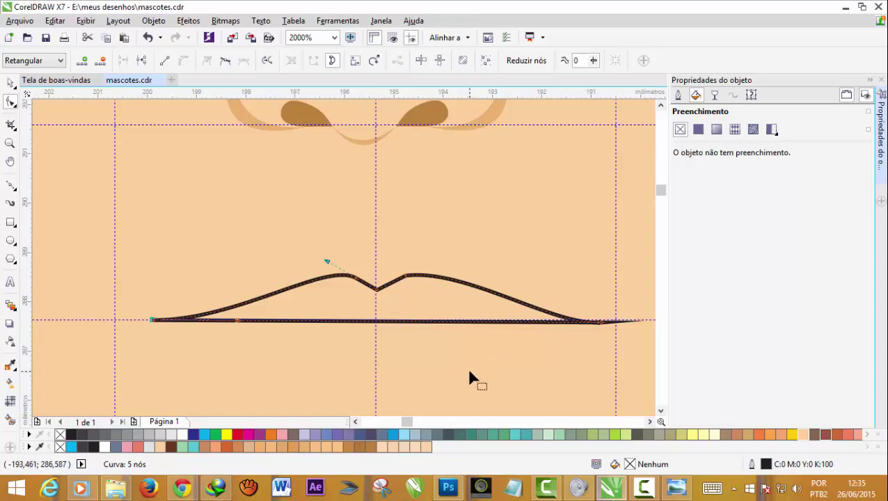
# Give the upper lip a magenta fill, deselect it, and bring the area below into view.
pyautogui.click(237, 434)
pyautogui.click(11, 185)
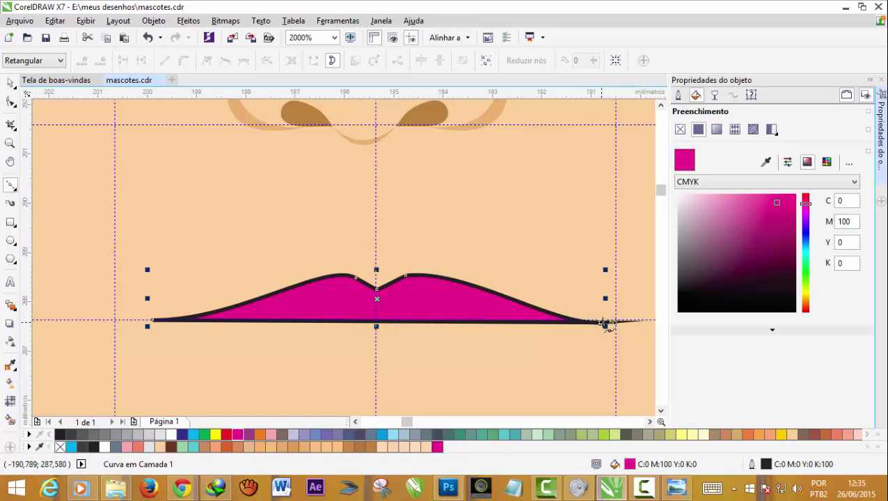
pyautogui.click(605, 324)
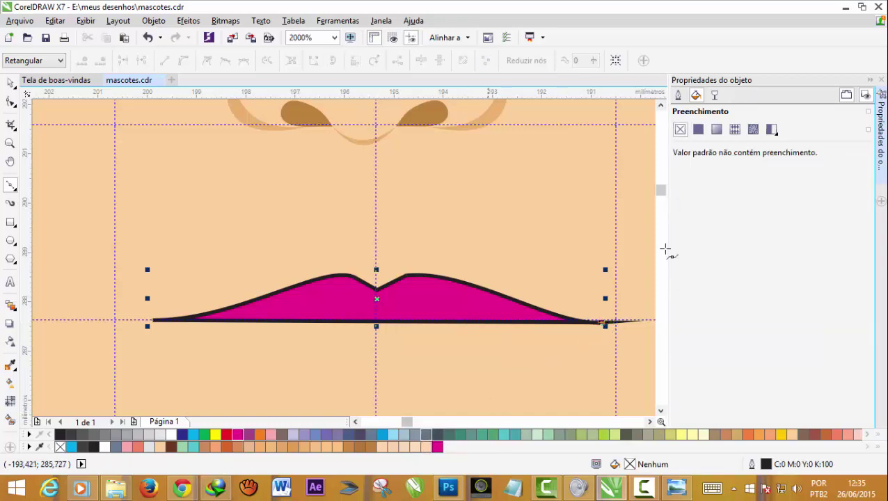
pyautogui.click(660, 411)
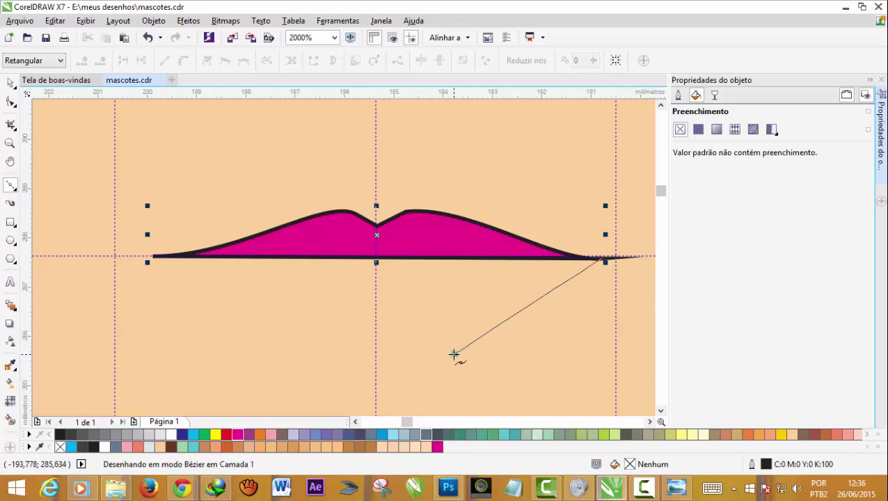
# Draw a closed, straight-edged lower-lip shape beneath the upper lip.
pyautogui.click(450, 356)
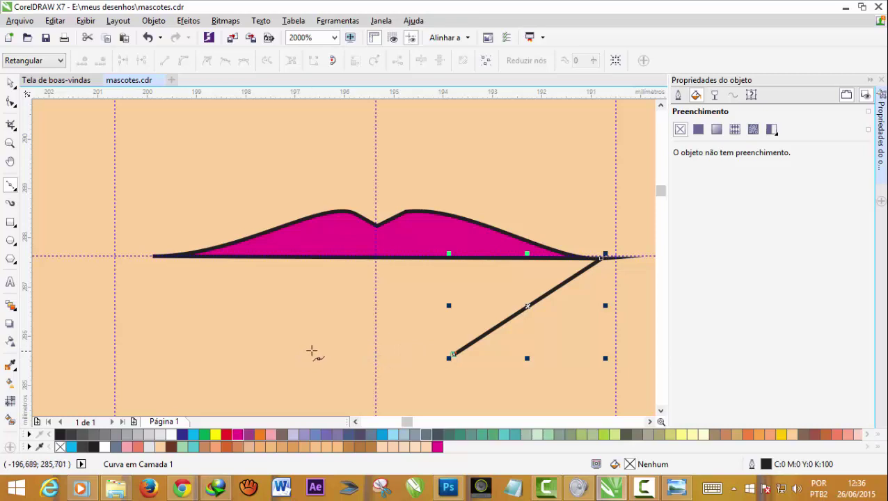
pyautogui.click(311, 352)
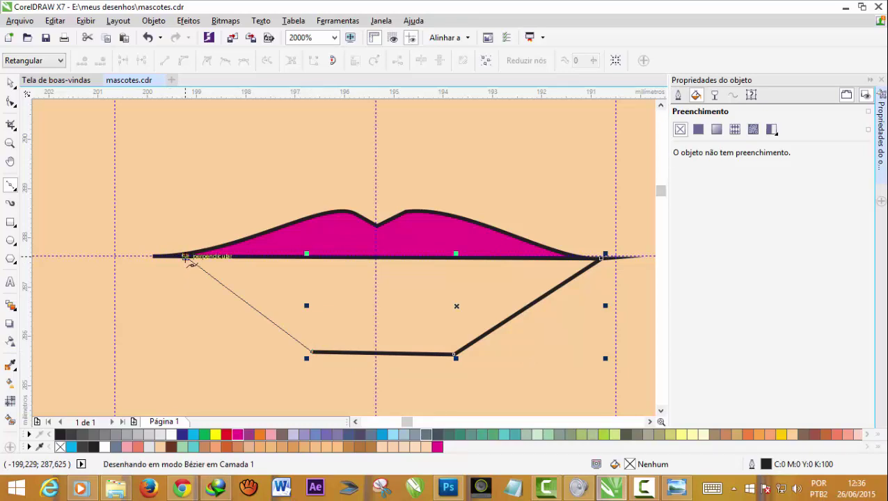
pyautogui.click(185, 257)
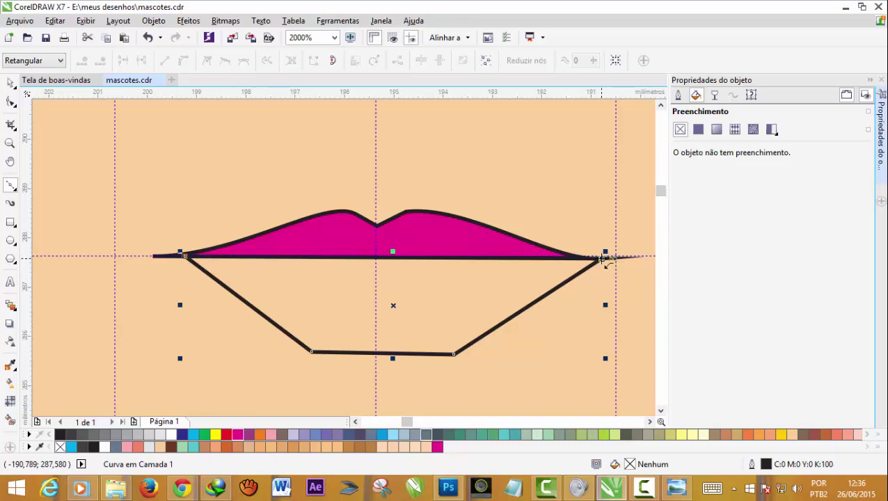
pyautogui.click(602, 260)
pyautogui.click(602, 259)
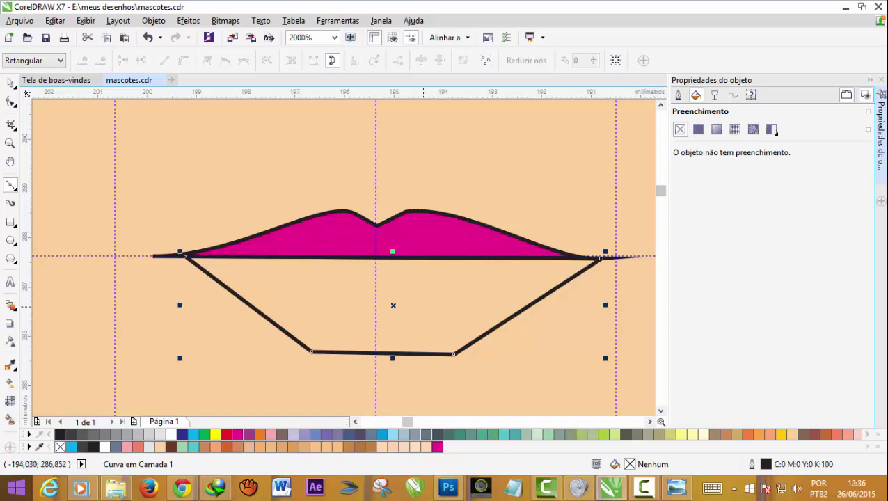
# Fill the lower lip purple (C20 M80 Y0 K20) and remove its outline.
pyautogui.click(249, 435)
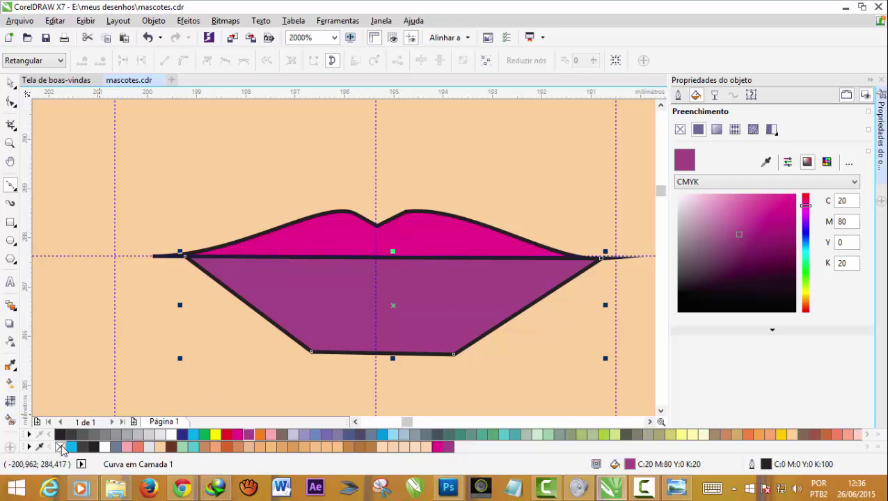
pyautogui.rightClick(60, 447)
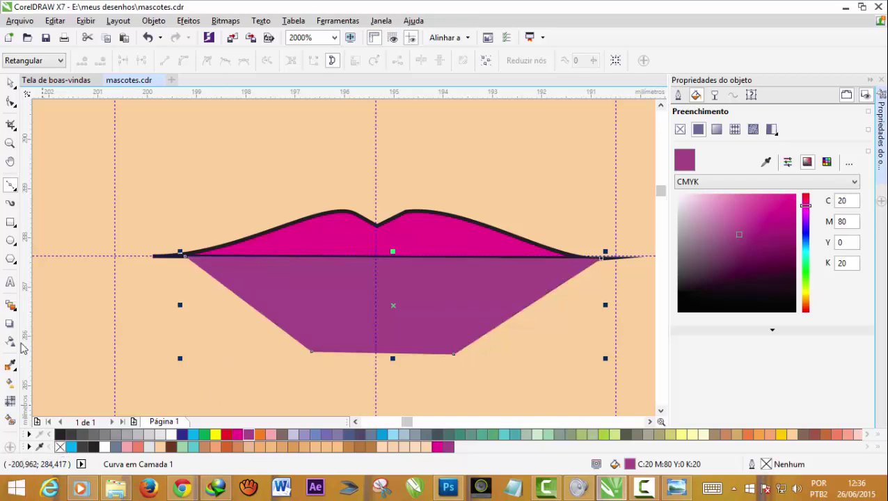
pyautogui.click(11, 102)
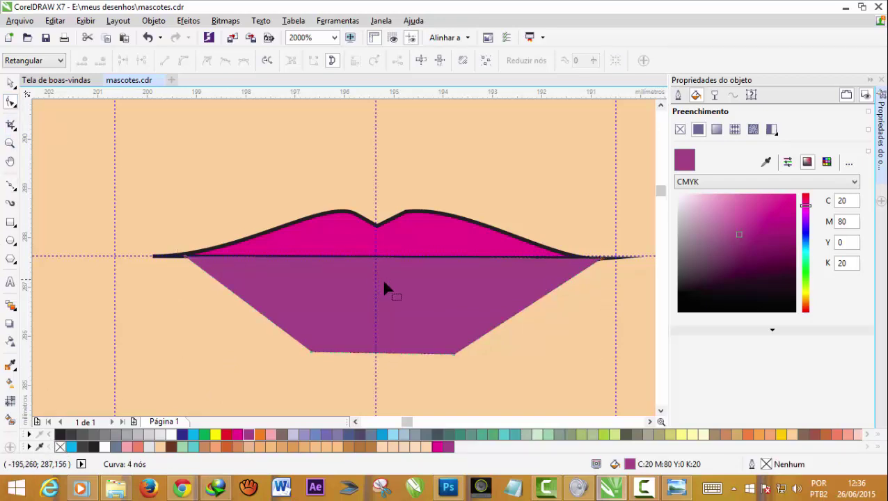
# Convert the lower lip's top edge to a curve and drag it down into an even arc.
pyautogui.click(394, 257)
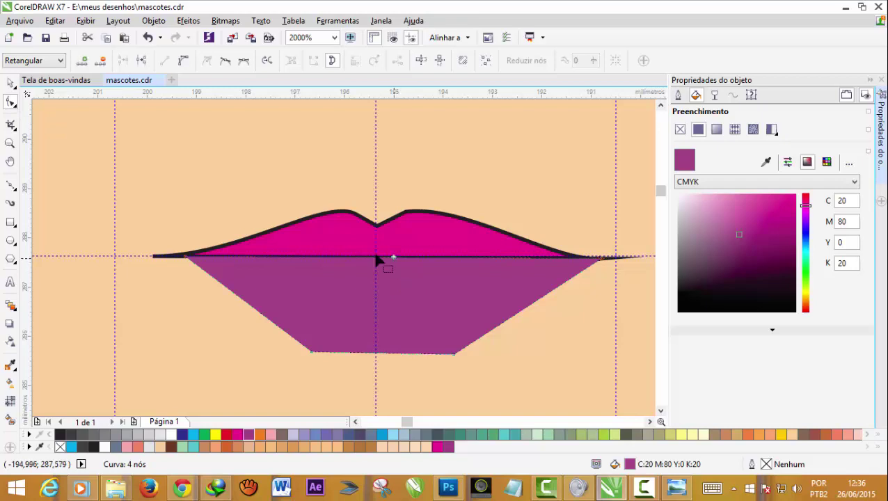
pyautogui.click(183, 61)
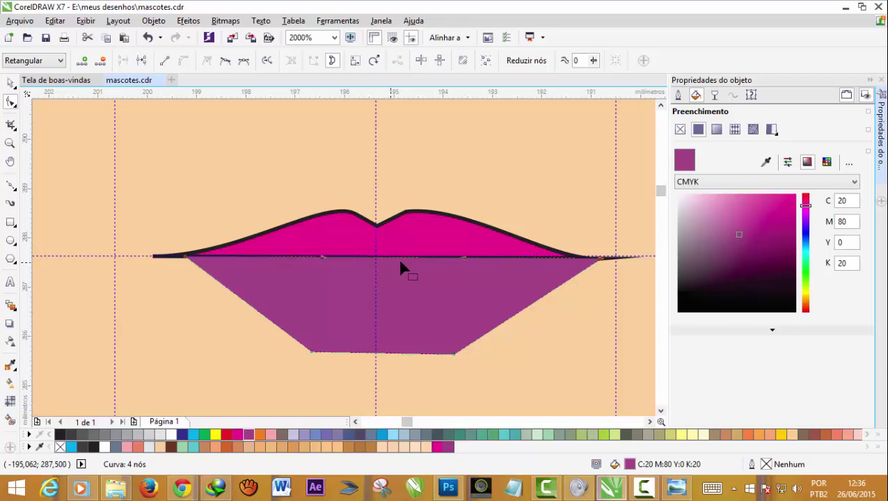
pyautogui.moveTo(463, 259); pyautogui.dragTo(329, 259)
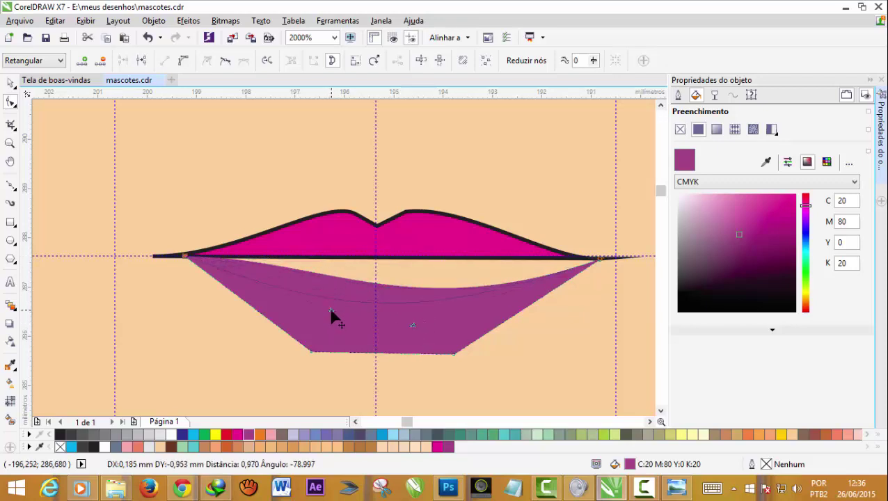
pyautogui.moveTo(329, 257); pyautogui.dragTo(331, 317)
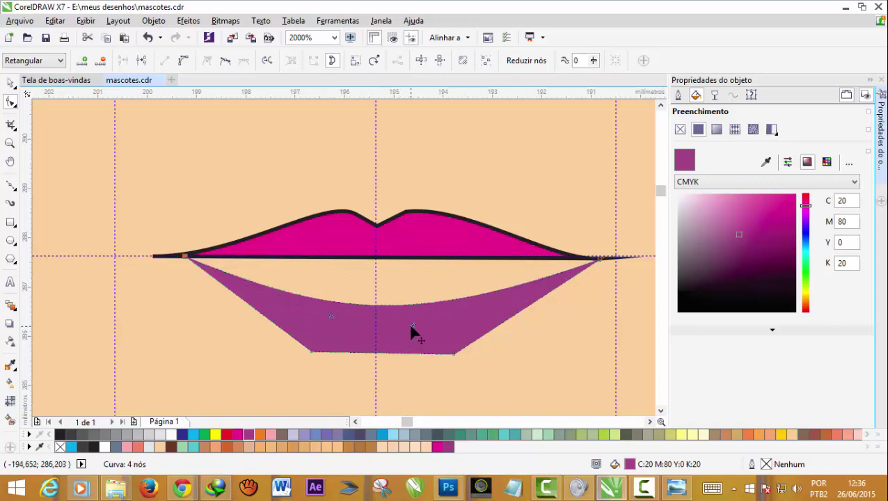
pyautogui.moveTo(416, 325); pyautogui.dragTo(461, 306)
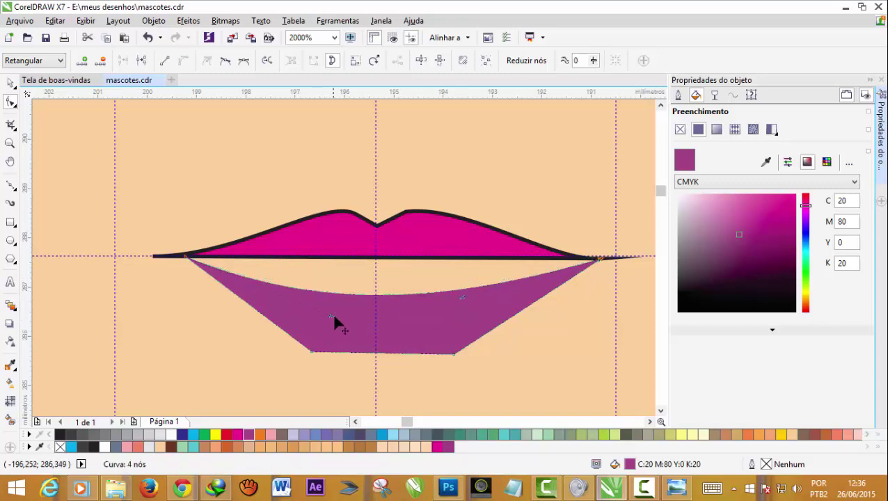
pyautogui.moveTo(332, 315); pyautogui.dragTo(254, 291)
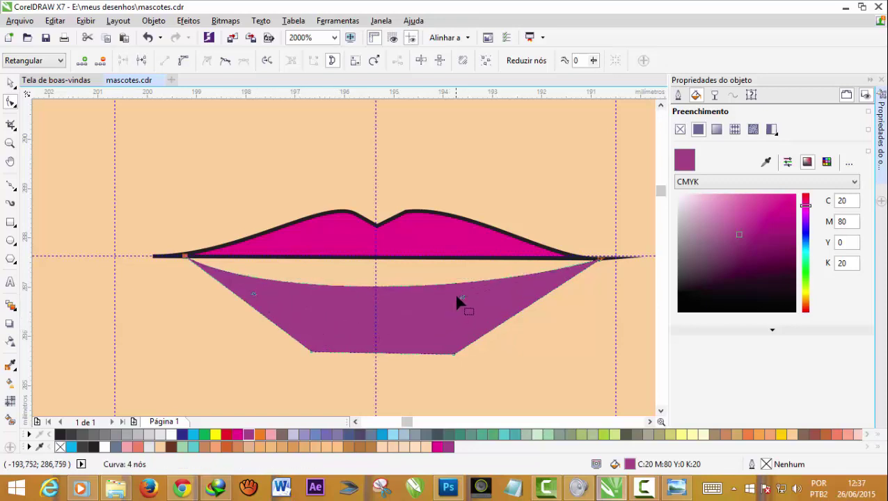
pyautogui.moveTo(457, 299); pyautogui.dragTo(443, 344)
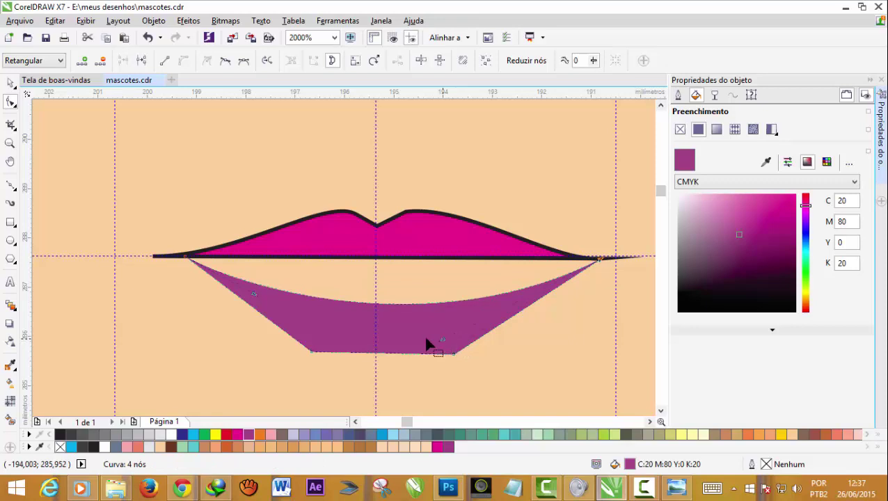
pyautogui.click(383, 354)
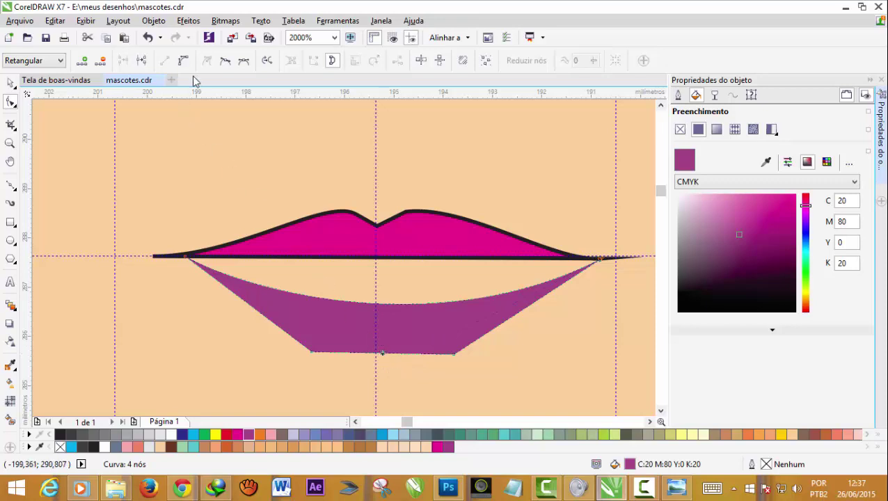
pyautogui.click(344, 351)
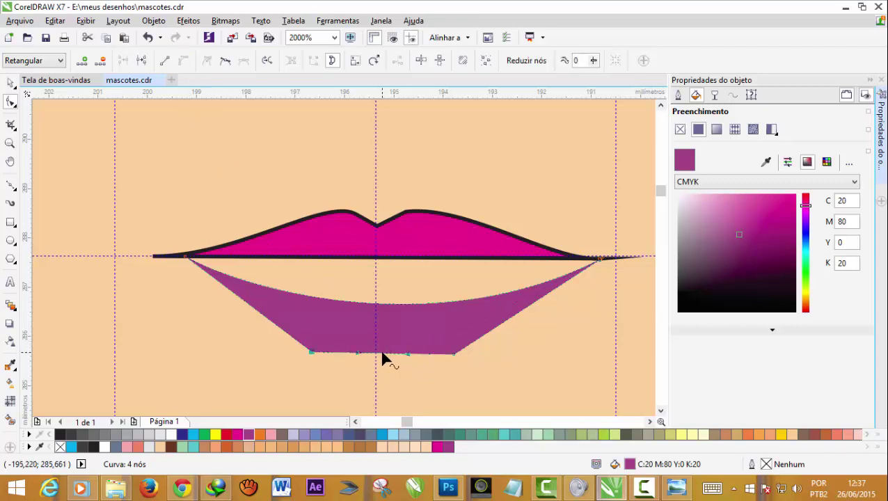
# Pull the lower lip's bottom edge down into a rounded arc.
pyautogui.moveTo(388, 359); pyautogui.dragTo(381, 370)
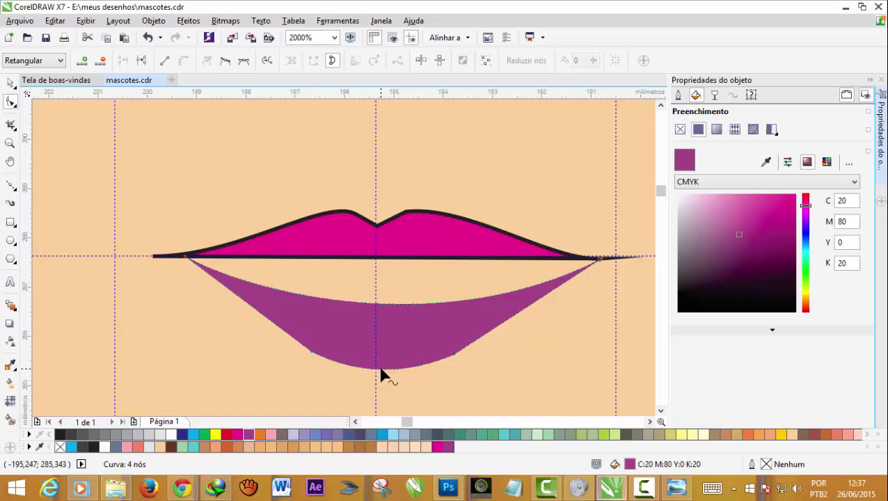
pyautogui.click(599, 260)
pyautogui.moveTo(446, 349); pyautogui.dragTo(414, 343)
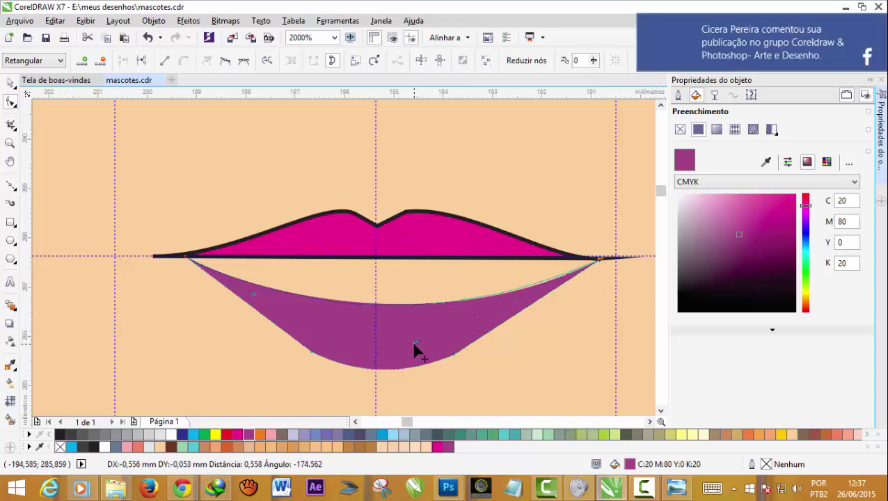
pyautogui.moveTo(413, 343)
pyautogui.mouseDown()
pyautogui.moveTo(460, 359)
pyautogui.moveTo(459, 367)
pyautogui.mouseUp()
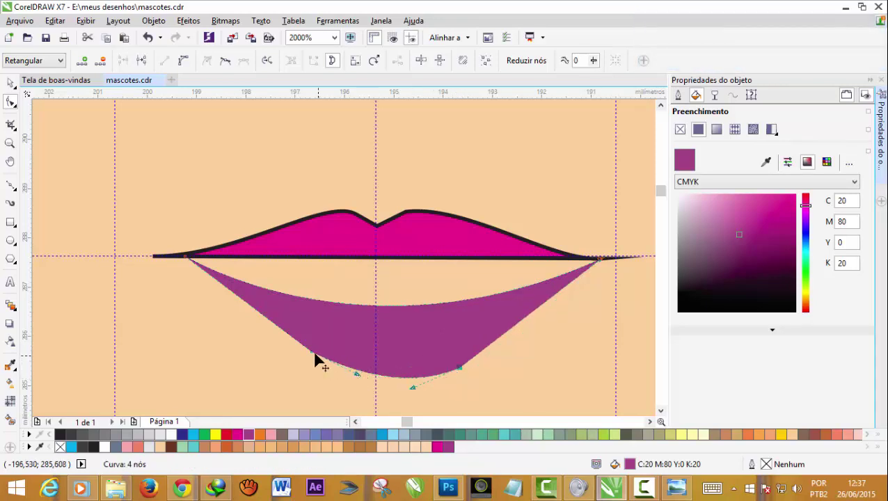
pyautogui.moveTo(311, 358); pyautogui.dragTo(305, 374)
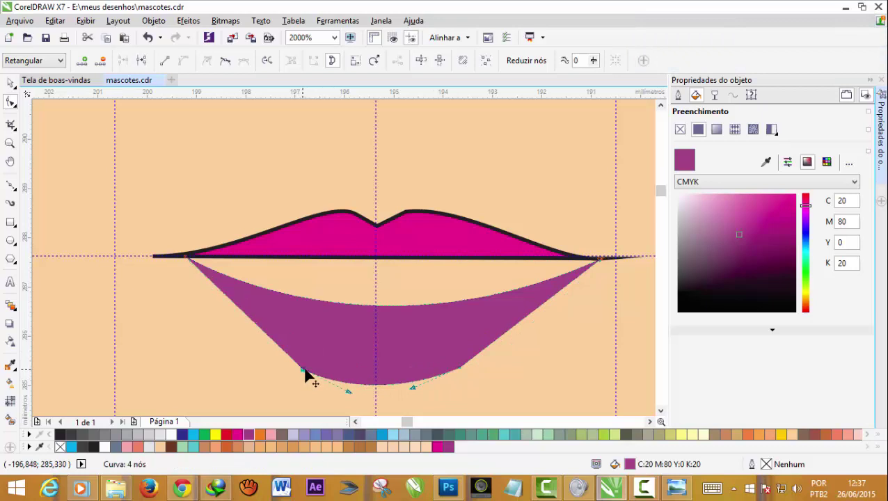
pyautogui.moveTo(461, 371); pyautogui.dragTo(461, 372)
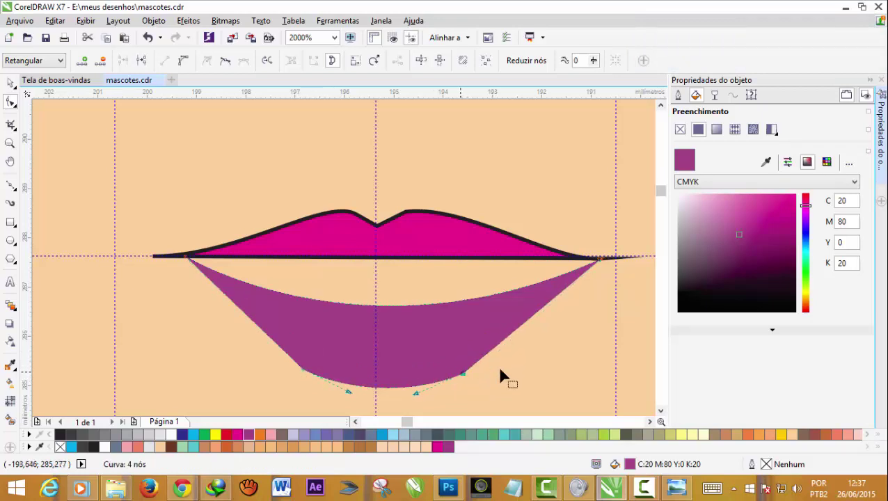
pyautogui.click(527, 319)
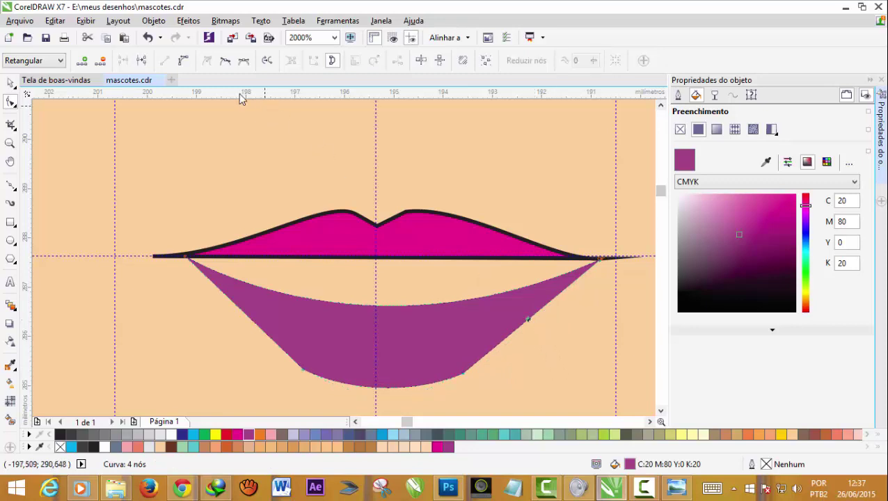
# Convert both lower-lip side edges to curves and bow them outward.
pyautogui.click(183, 61)
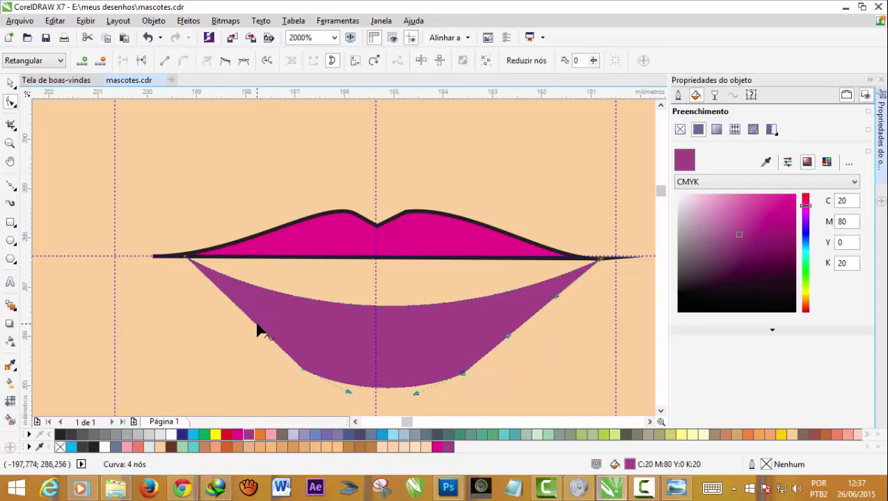
pyautogui.click(184, 61)
pyautogui.moveTo(264, 336); pyautogui.dragTo(242, 332)
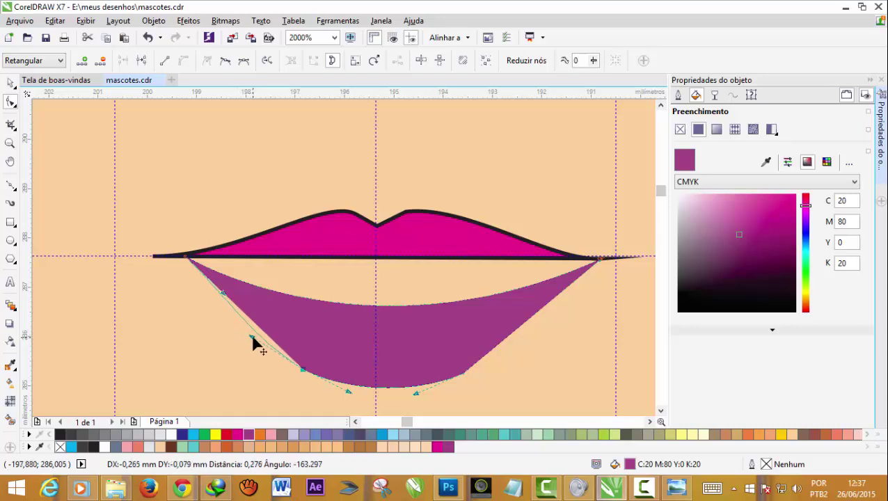
pyautogui.moveTo(239, 332); pyautogui.dragTo(267, 350)
pyautogui.moveTo(228, 297); pyautogui.dragTo(230, 295)
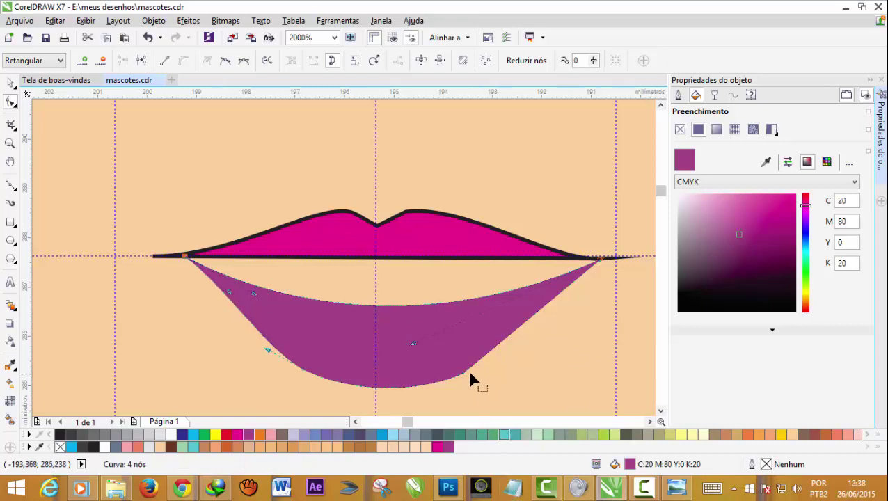
pyautogui.moveTo(511, 341); pyautogui.dragTo(510, 352)
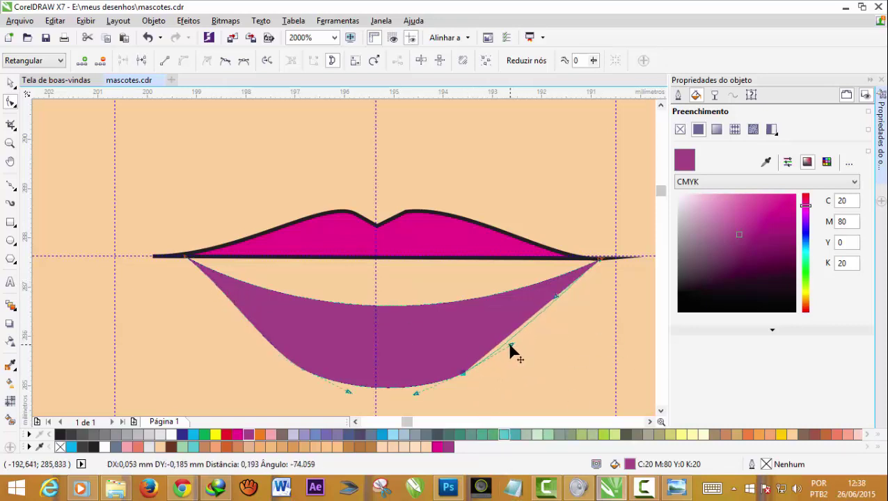
pyautogui.moveTo(555, 300); pyautogui.dragTo(554, 295)
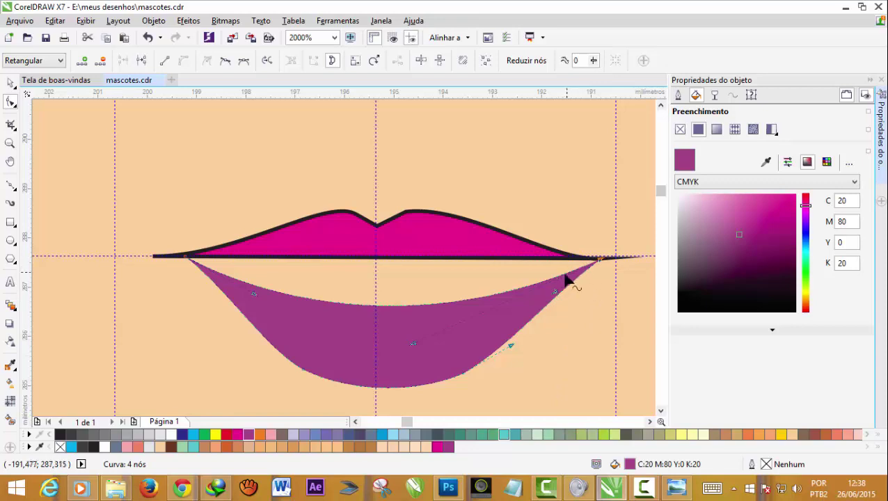
# Add a node near the lower lip's right tip and refine both lower-lip corners.
pyautogui.scroll(1, 549, 281)
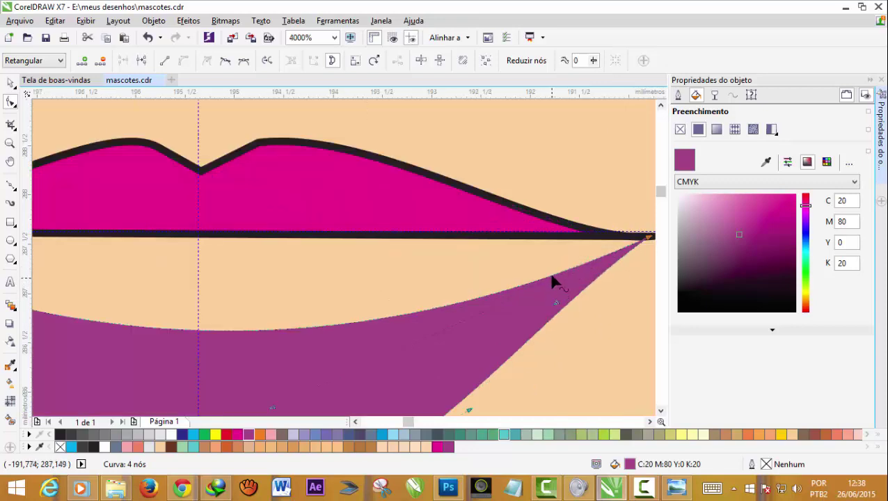
pyautogui.doubleClick(552, 276)
pyautogui.moveTo(551, 275); pyautogui.dragTo(545, 246)
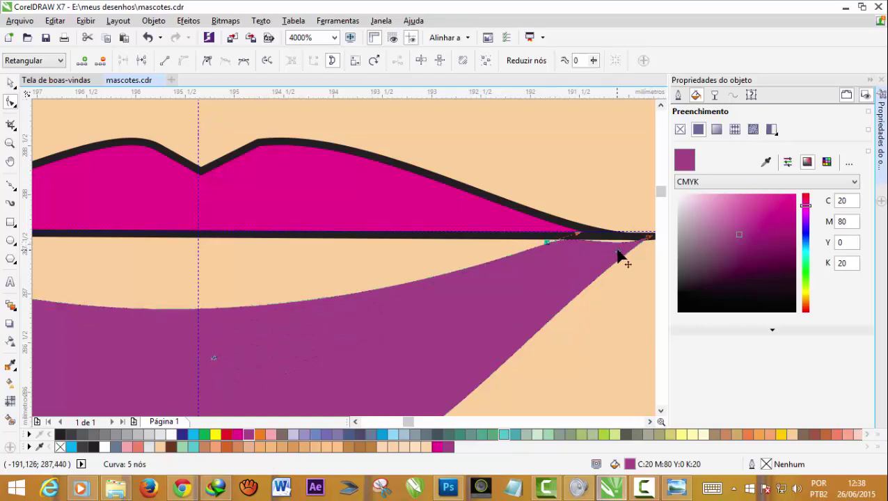
pyautogui.moveTo(616, 245); pyautogui.dragTo(619, 242)
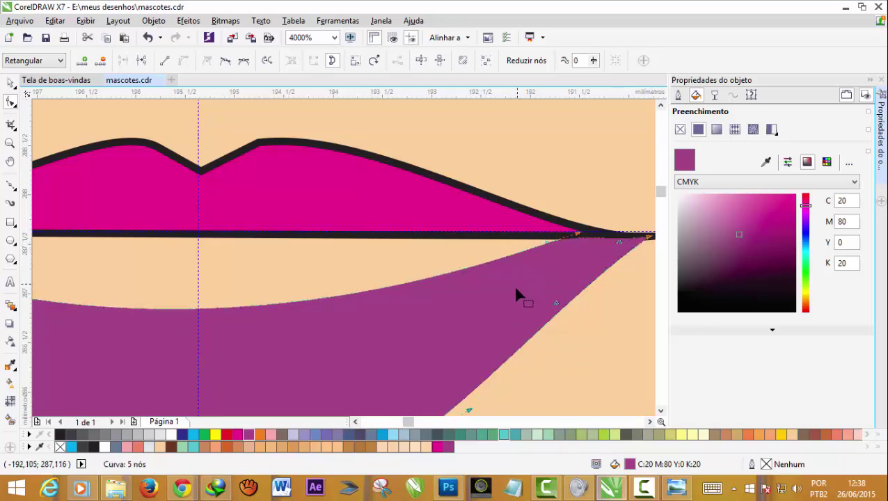
pyautogui.scroll(-1, 515, 294)
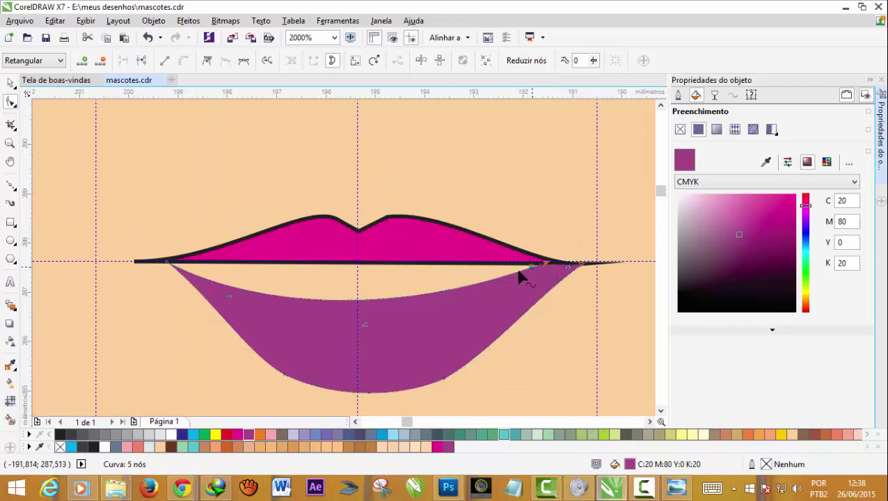
pyautogui.moveTo(363, 321)
pyautogui.mouseDown()
pyautogui.moveTo(390, 351)
pyautogui.moveTo(366, 362)
pyautogui.mouseUp()
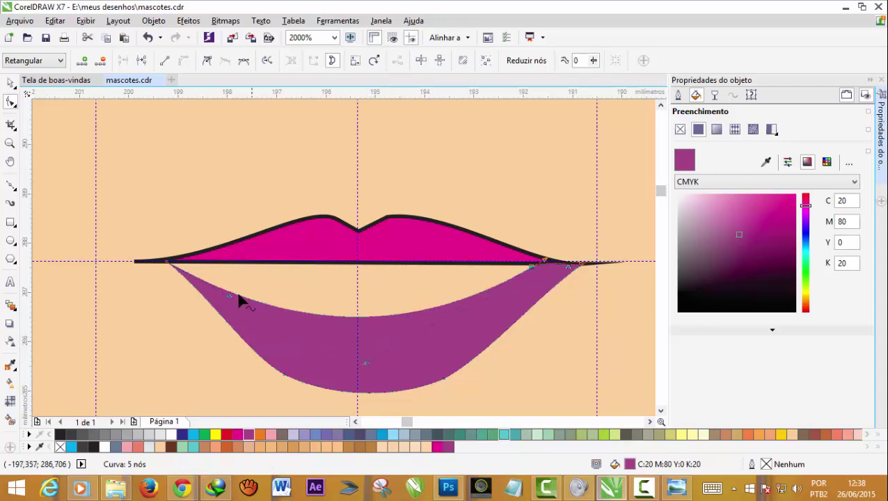
pyautogui.moveTo(201, 282); pyautogui.dragTo(201, 271)
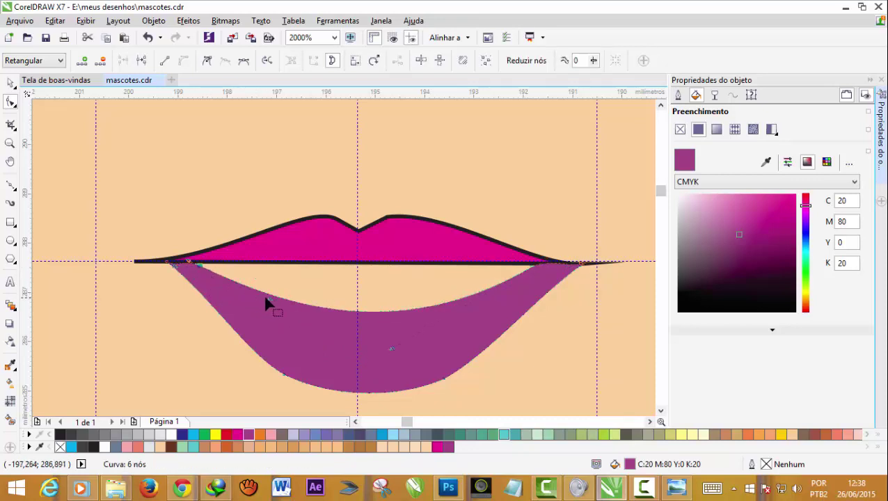
pyautogui.moveTo(270, 299); pyautogui.dragTo(332, 341)
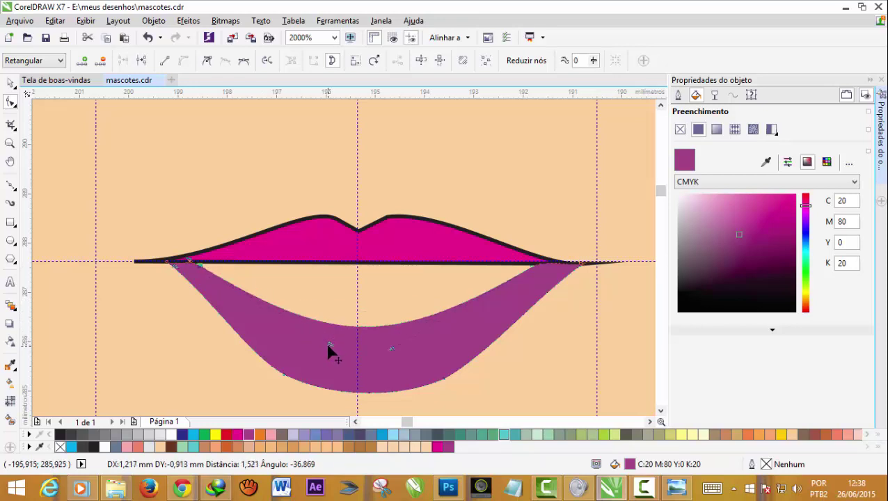
pyautogui.moveTo(333, 342); pyautogui.dragTo(327, 343)
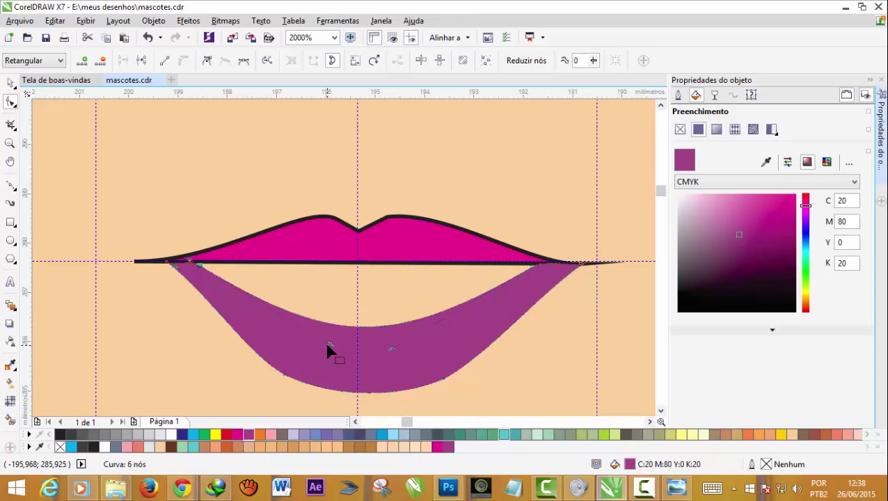
# Bring the magenta upper lip to the front, remove its outline, and nudge it right.
pyautogui.click(10, 83)
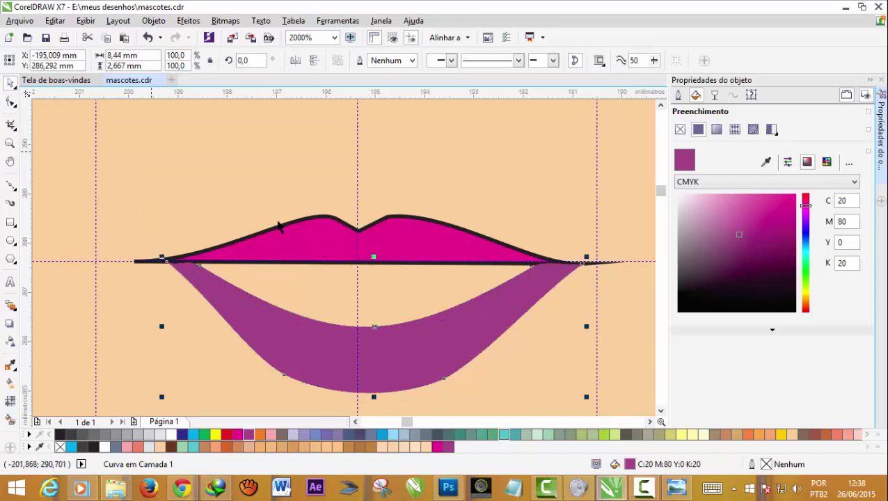
pyautogui.click(304, 237)
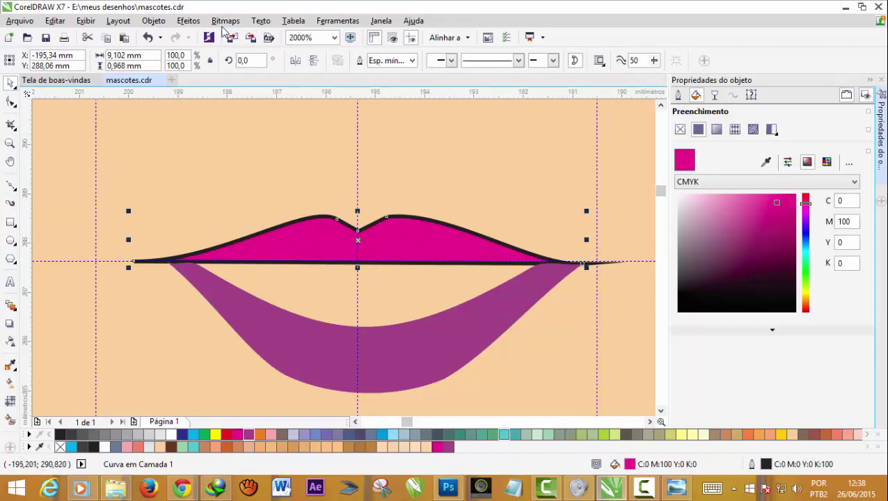
pyautogui.click(153, 21)
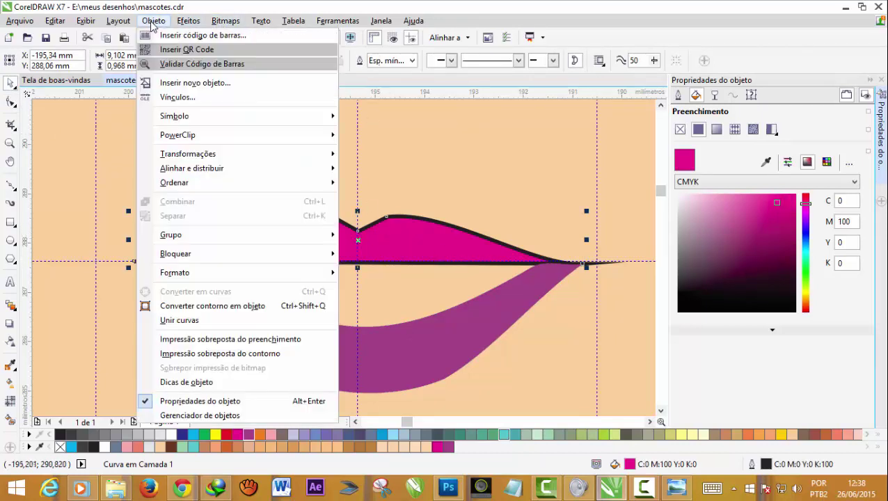
pyautogui.moveTo(174, 183)
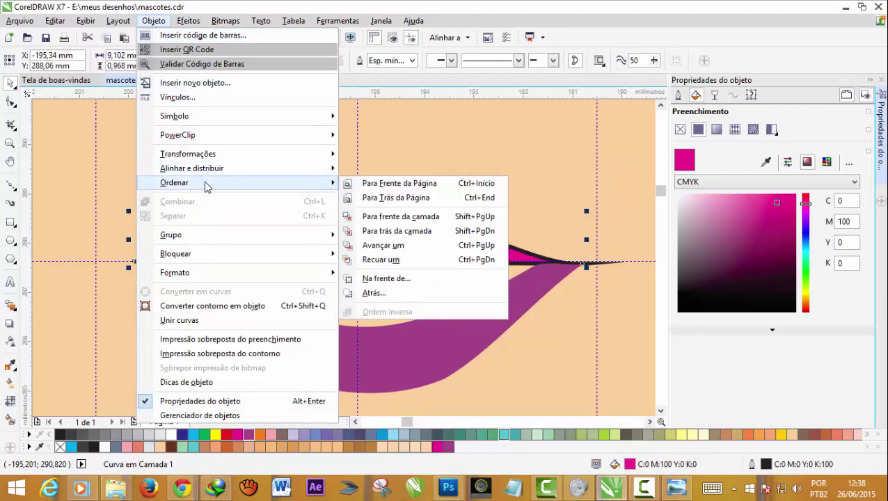
pyautogui.click(390, 185)
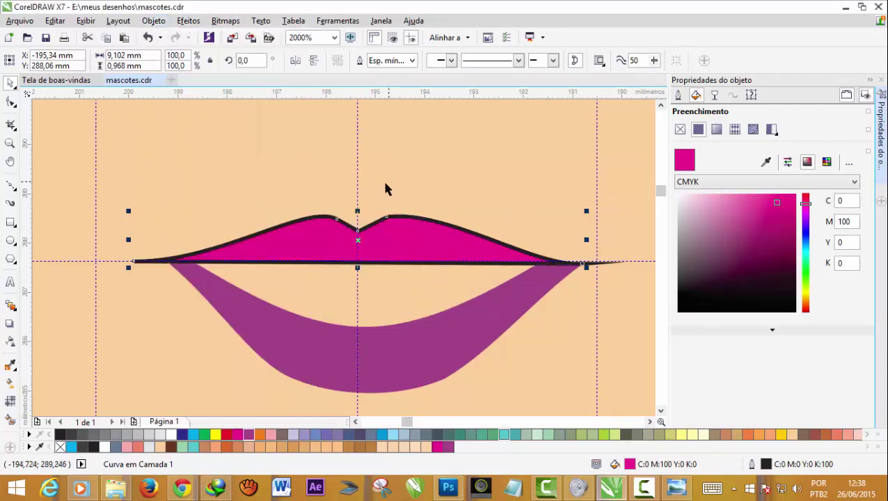
pyautogui.click(48, 434)
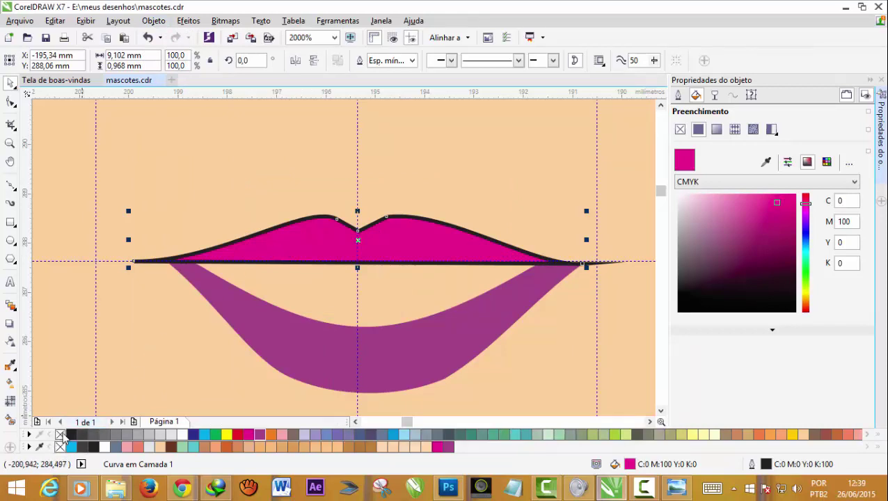
pyautogui.rightClick(61, 437)
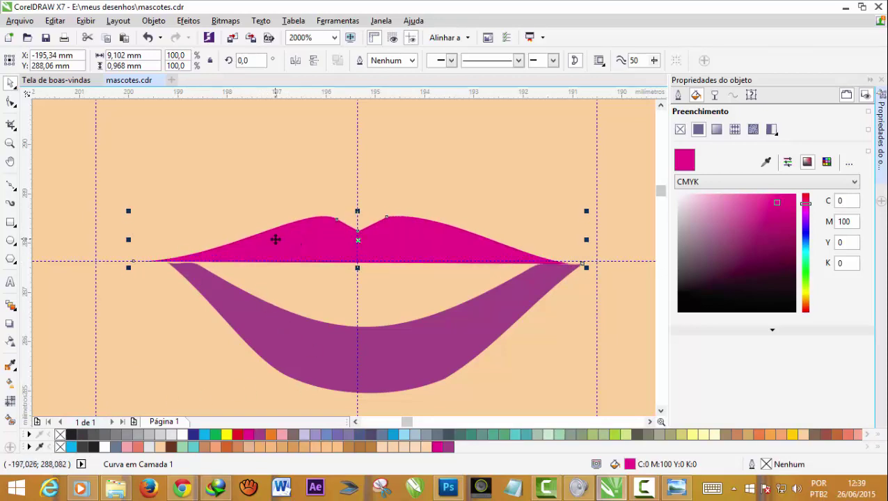
pyautogui.press('Right')
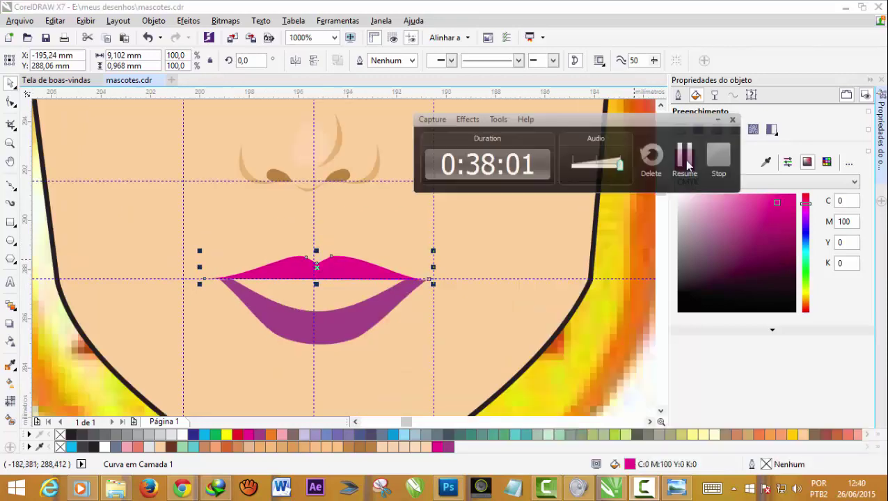
pyautogui.press('F10')
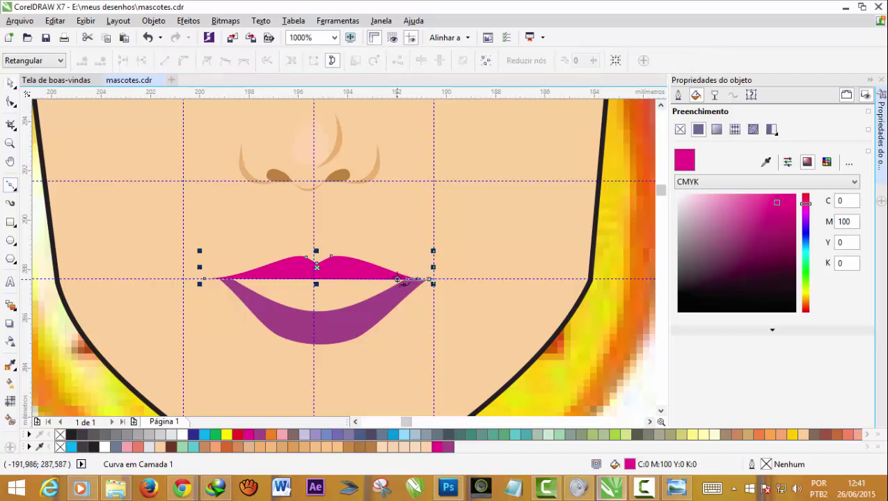
# Draw a four-corner teeth shape in the mouth opening and fill it white.
pyautogui.press('Escape')
pyautogui.click(380, 301)
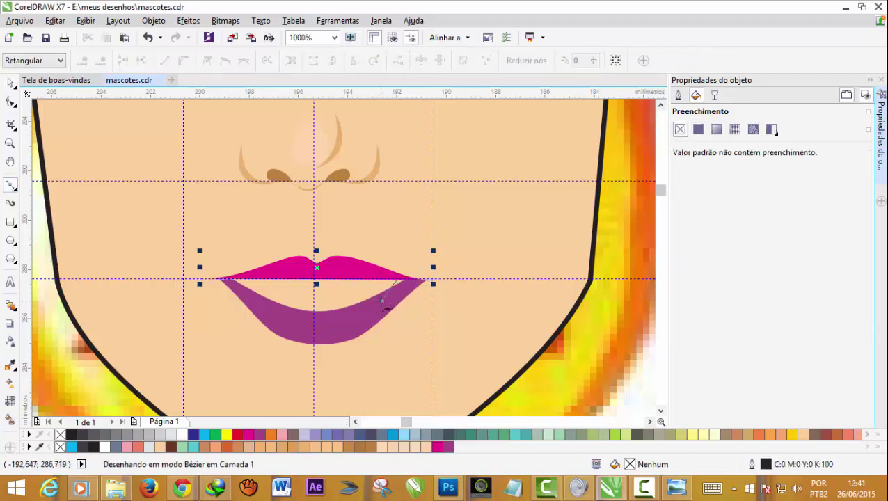
pyautogui.doubleClick(381, 300)
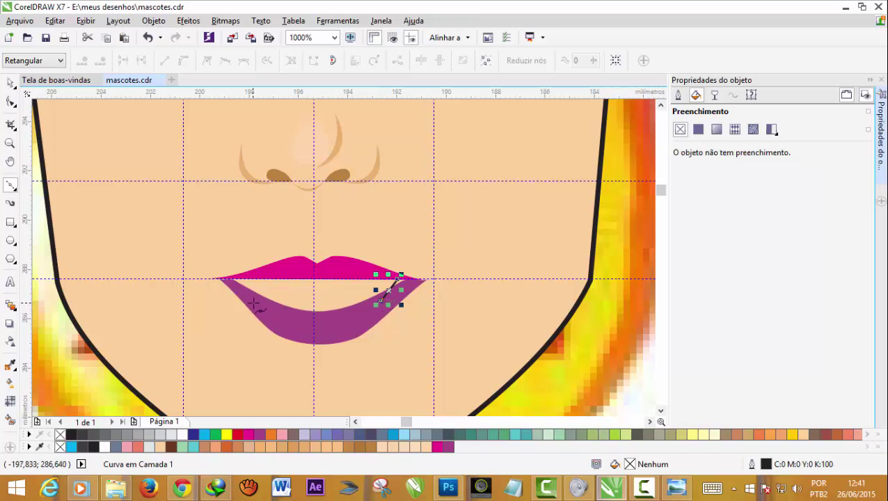
pyautogui.click(254, 304)
pyautogui.doubleClick(250, 275)
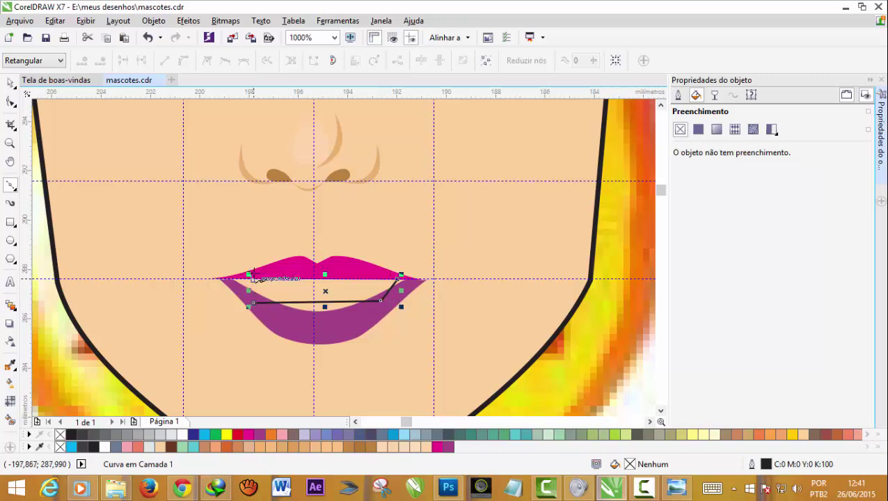
pyautogui.click(251, 274)
pyautogui.doubleClick(254, 304)
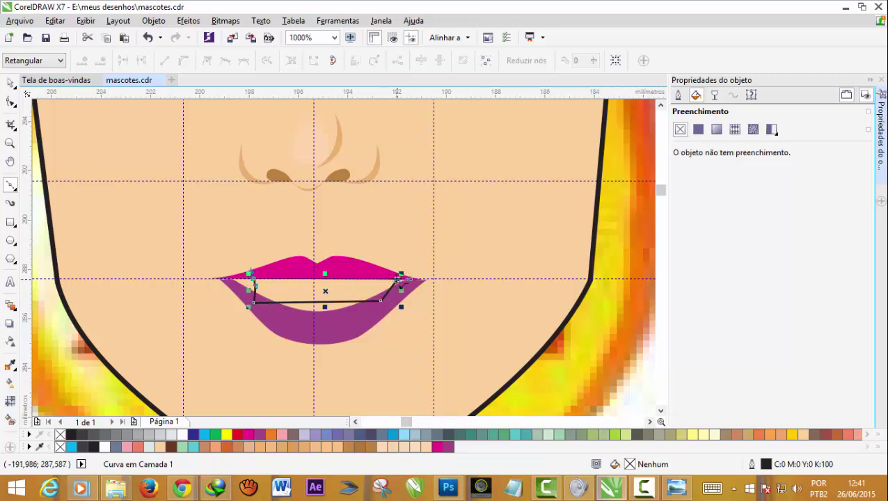
pyautogui.click(104, 446)
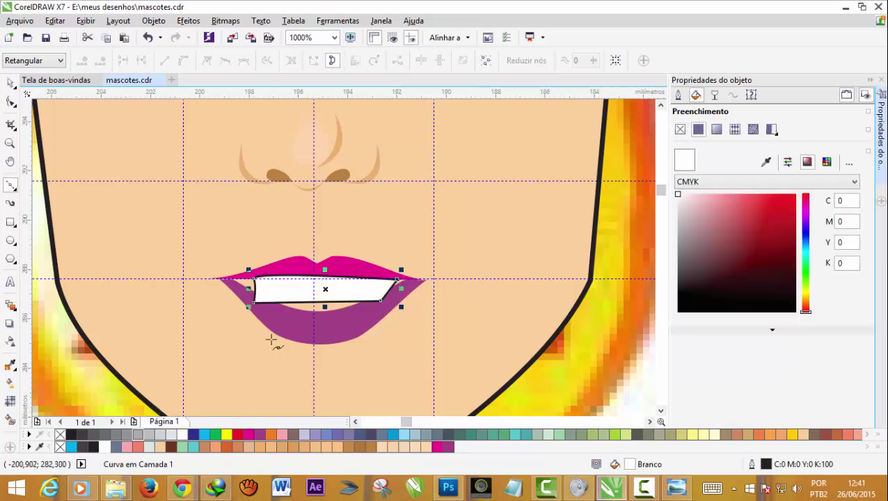
pyautogui.scroll(1, 286, 299)
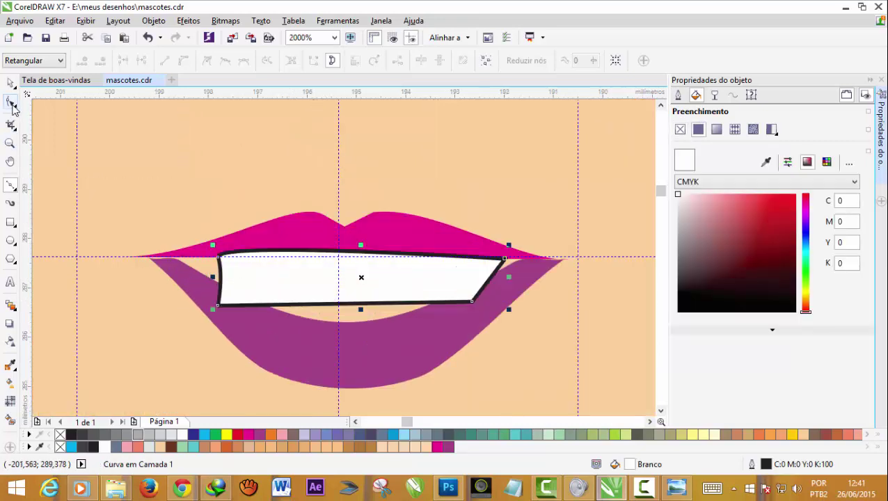
# Bow the teeth's bottom edge downward as a curve and smooth the left end.
pyautogui.click(11, 104)
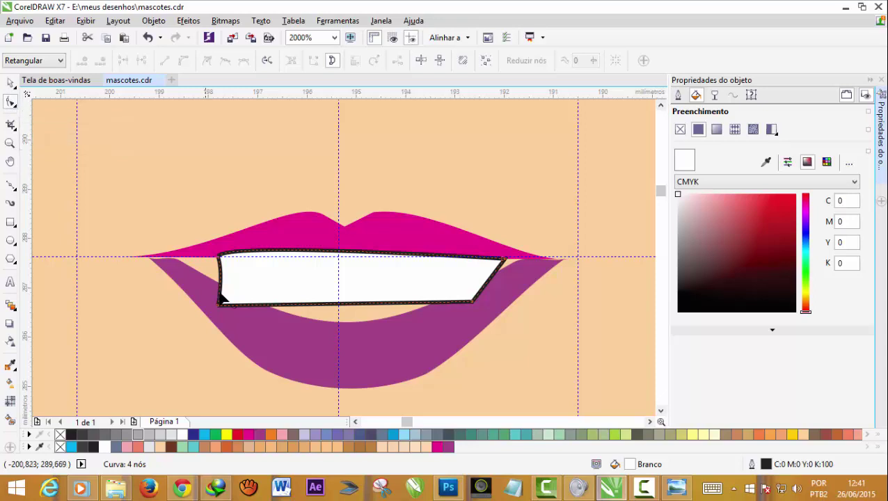
pyautogui.moveTo(220, 302); pyautogui.dragTo(227, 295)
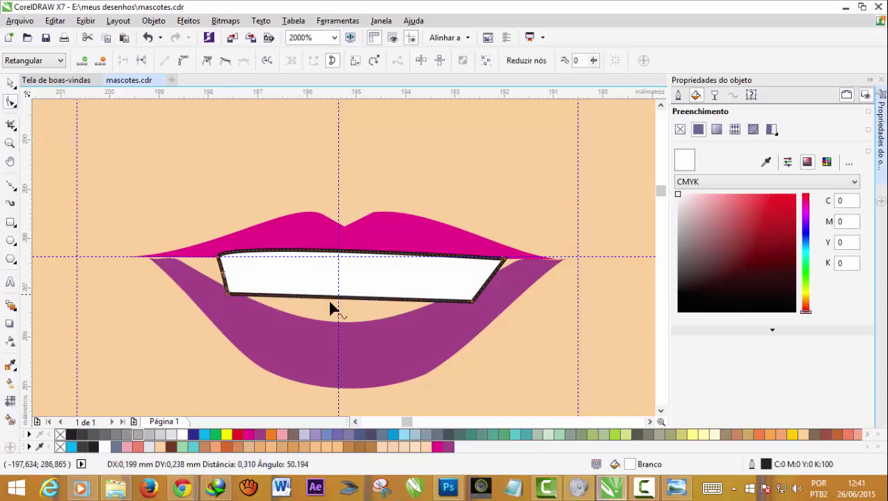
pyautogui.click(467, 302)
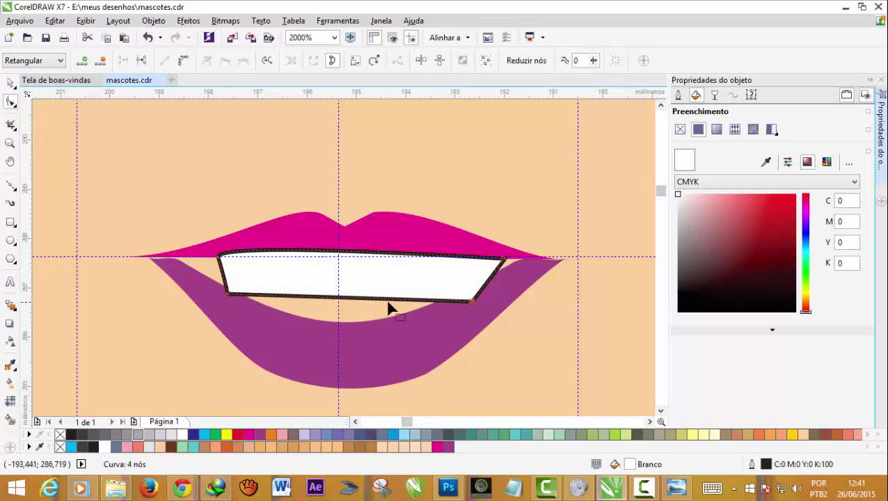
pyautogui.click(356, 302)
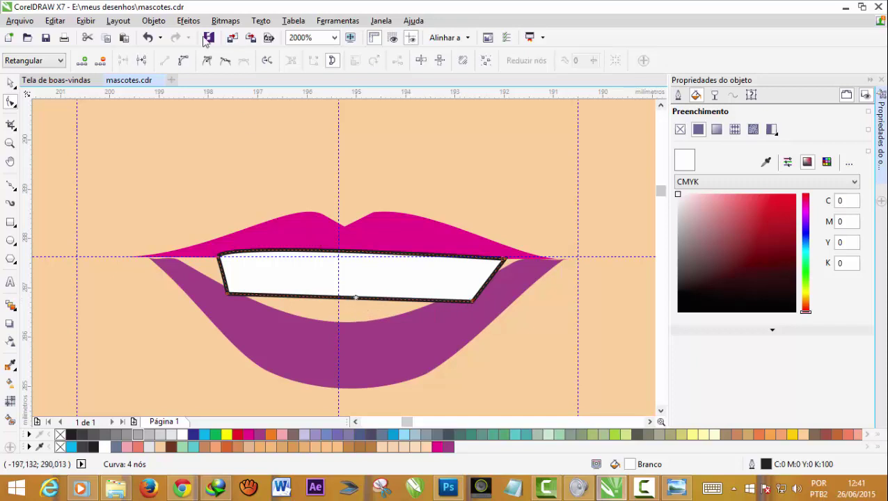
pyautogui.click(183, 60)
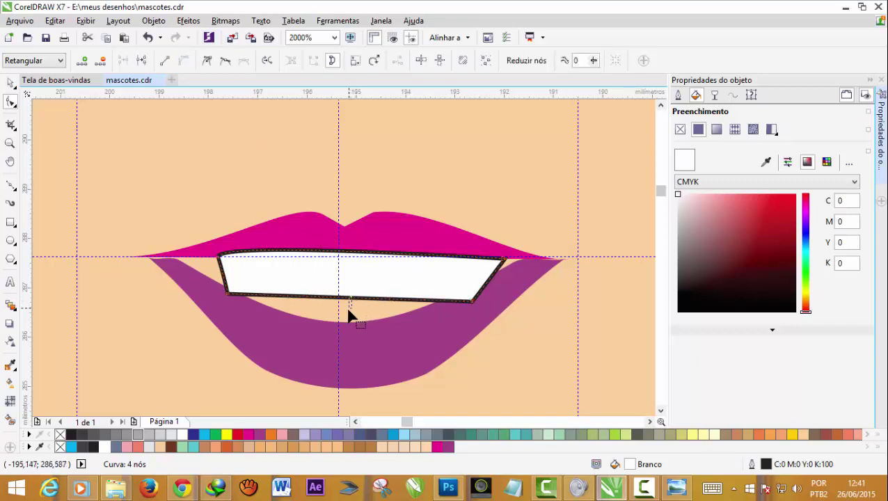
pyautogui.moveTo(343, 303); pyautogui.dragTo(341, 313)
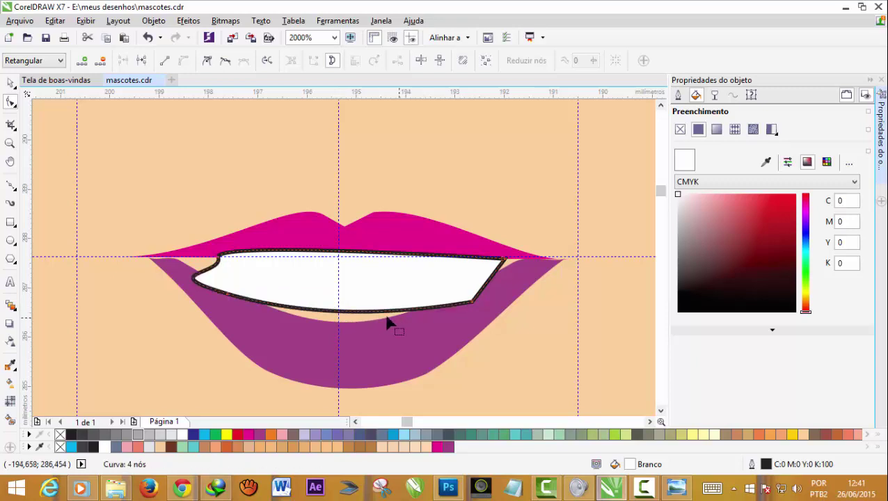
pyautogui.click(199, 272)
pyautogui.click(167, 61)
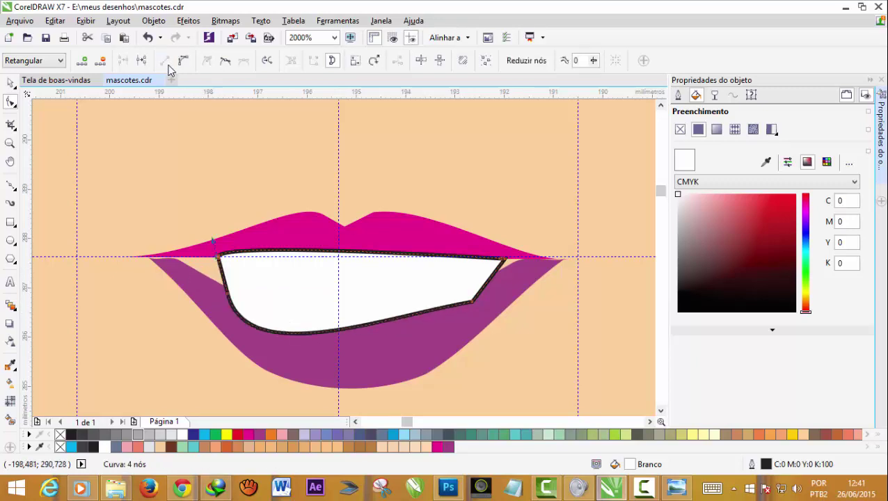
pyautogui.click(228, 296)
pyautogui.moveTo(245, 363); pyautogui.dragTo(292, 306)
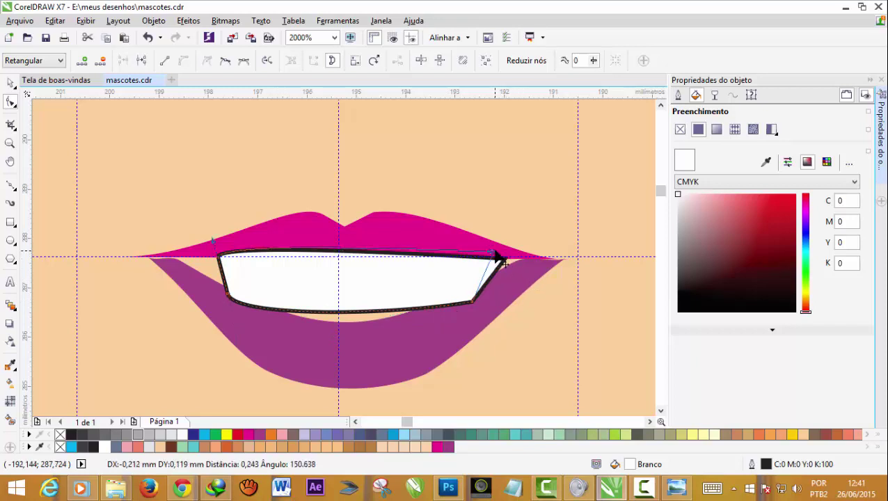
# Make all teeth nodes sharp corners and refine the right, bottom and bottom-left edges.
pyautogui.moveTo(506, 263); pyautogui.dragTo(496, 250)
pyautogui.moveTo(476, 308); pyautogui.dragTo(479, 307)
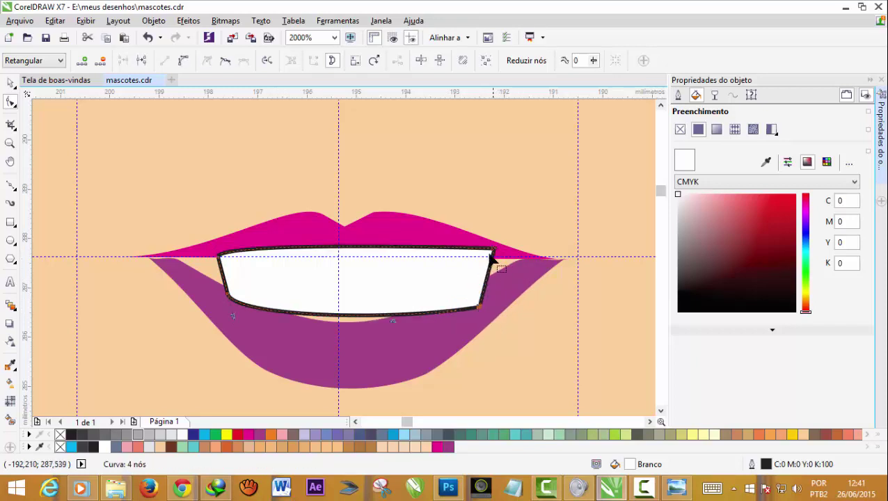
pyautogui.moveTo(494, 249); pyautogui.dragTo(492, 255)
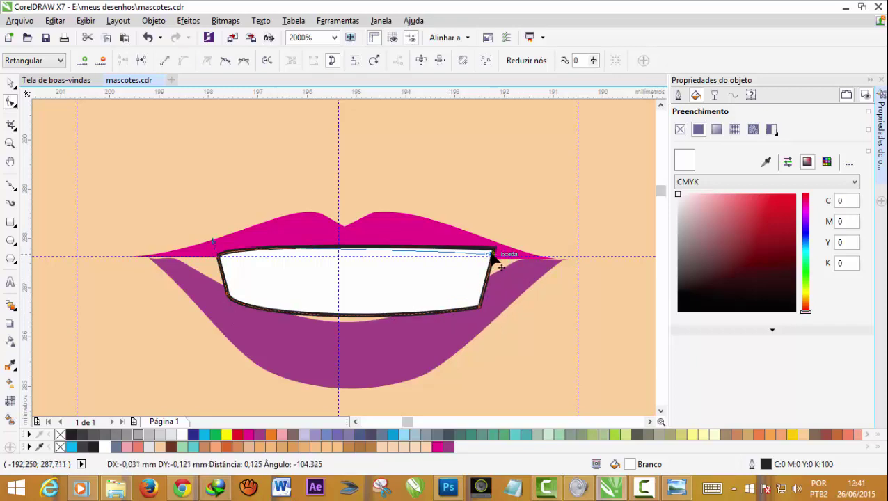
pyautogui.click(485, 61)
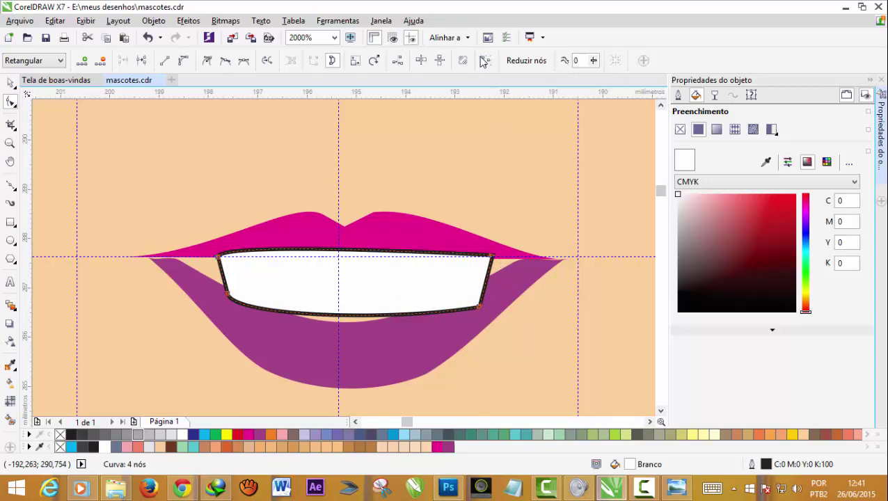
pyautogui.click(209, 62)
pyautogui.moveTo(488, 279); pyautogui.dragTo(477, 316)
pyautogui.moveTo(390, 326); pyautogui.dragTo(426, 311)
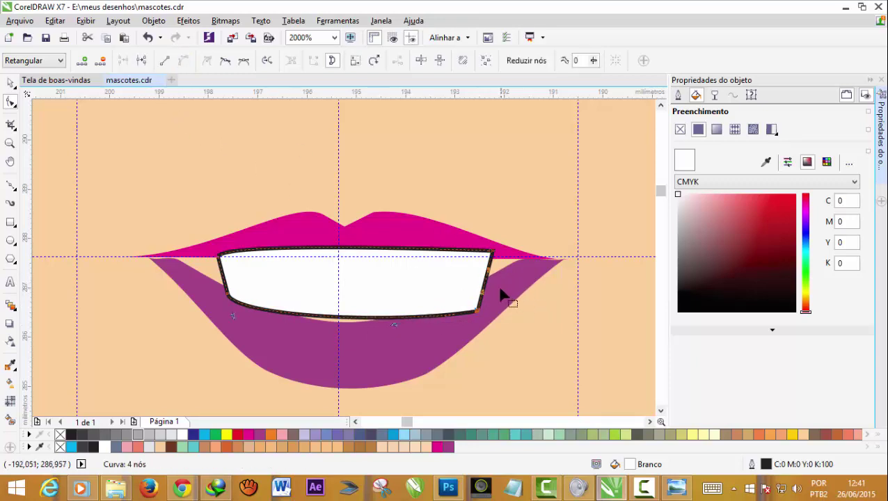
pyautogui.moveTo(488, 276); pyautogui.dragTo(491, 278)
pyautogui.click(230, 298)
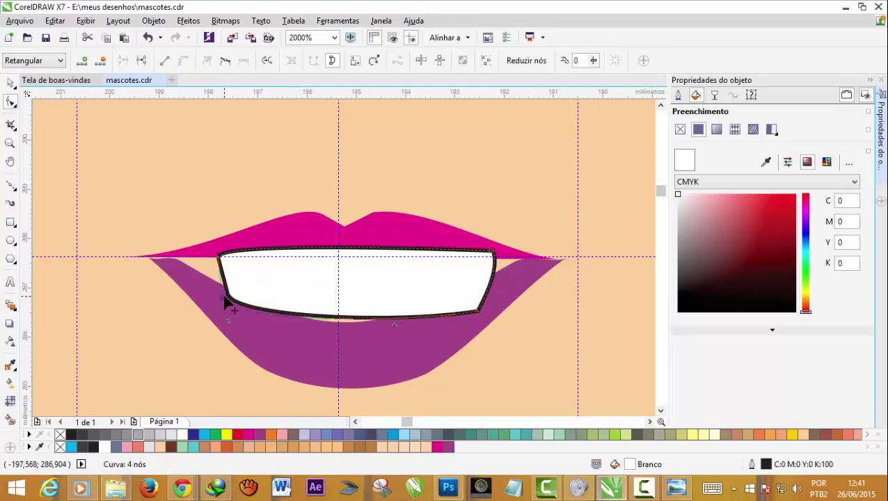
pyautogui.moveTo(224, 295); pyautogui.dragTo(227, 301)
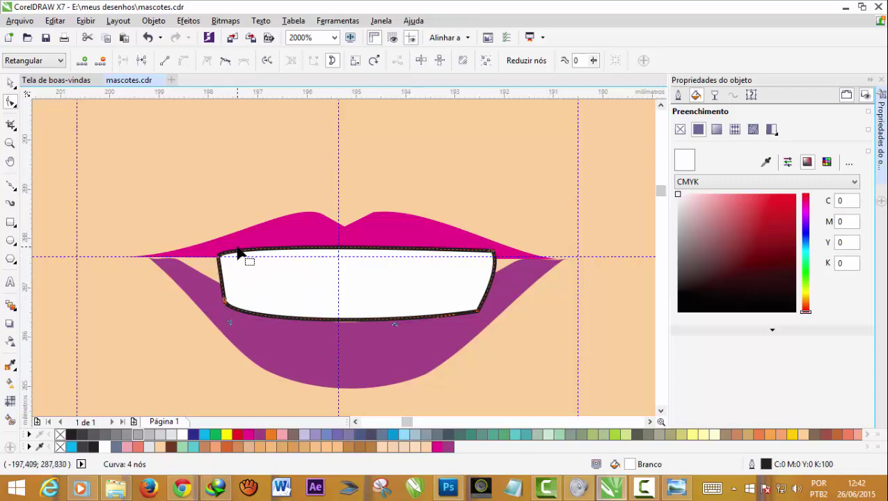
# Give the teeth a 50% grey outline and place them behind the purple lower lip.
pyautogui.rightClick(126, 437)
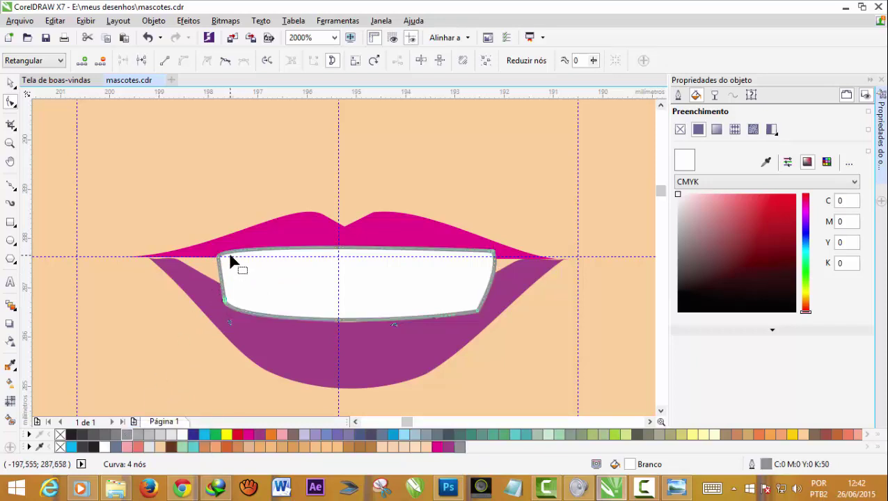
pyautogui.click(154, 21)
pyautogui.moveTo(174, 182)
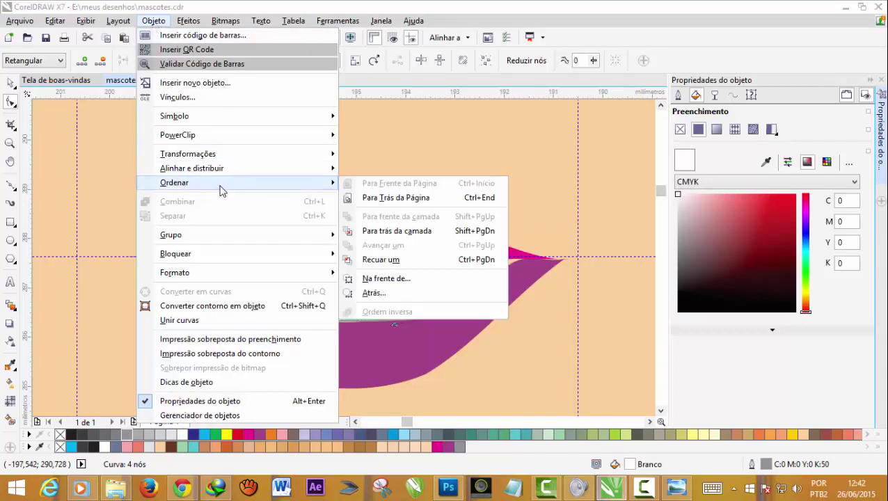
pyautogui.click(374, 293)
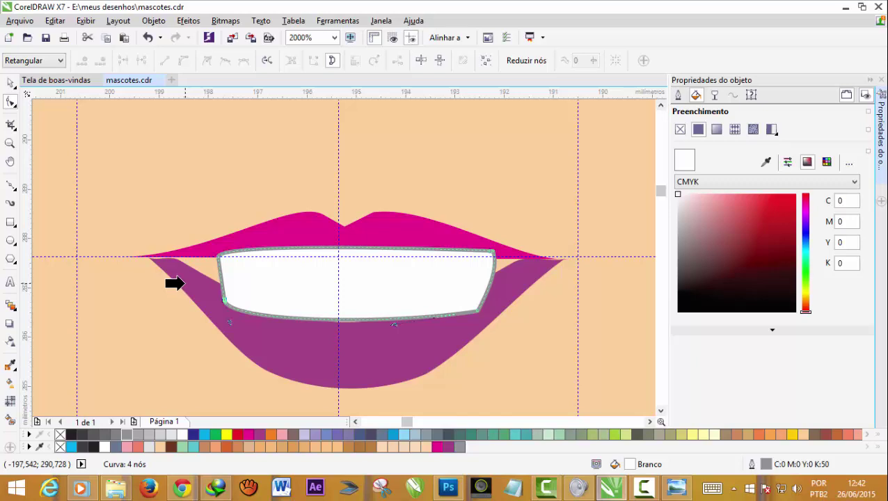
pyautogui.click(182, 283)
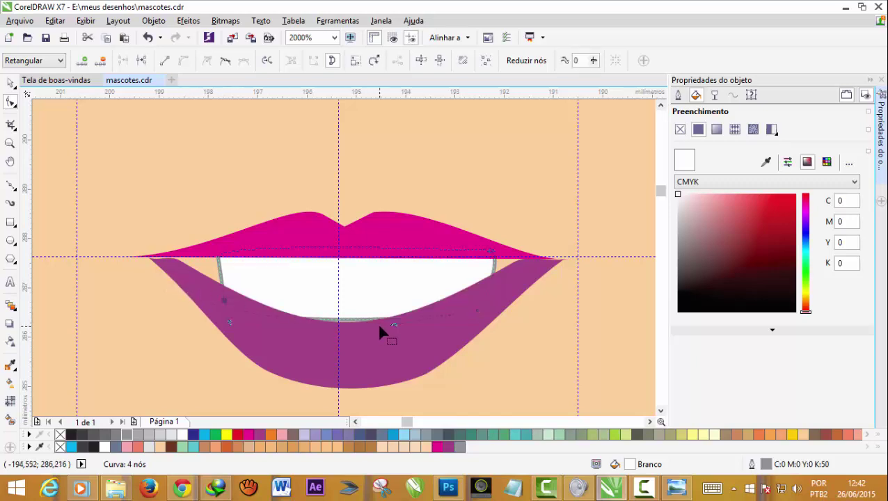
# Drag the lower lip's left and right tip nodes onto the upper lip's corners.
pyautogui.click(11, 84)
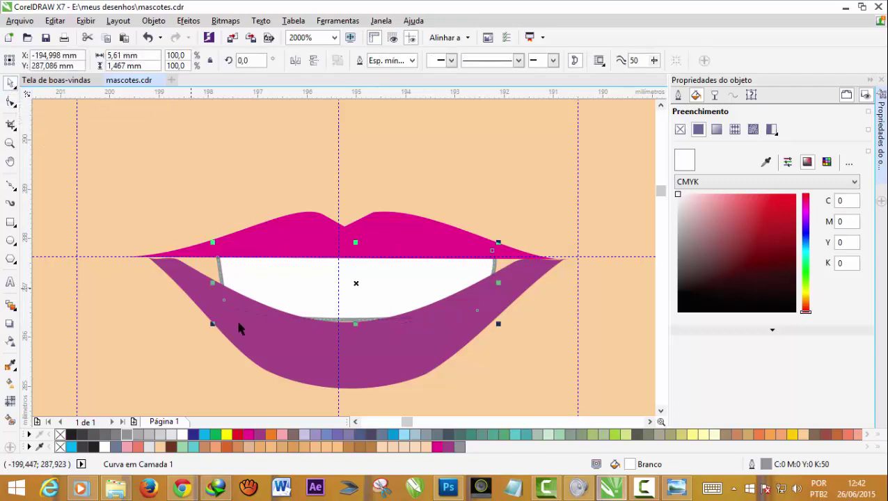
pyautogui.scroll(1, 181, 270)
pyautogui.click(181, 270)
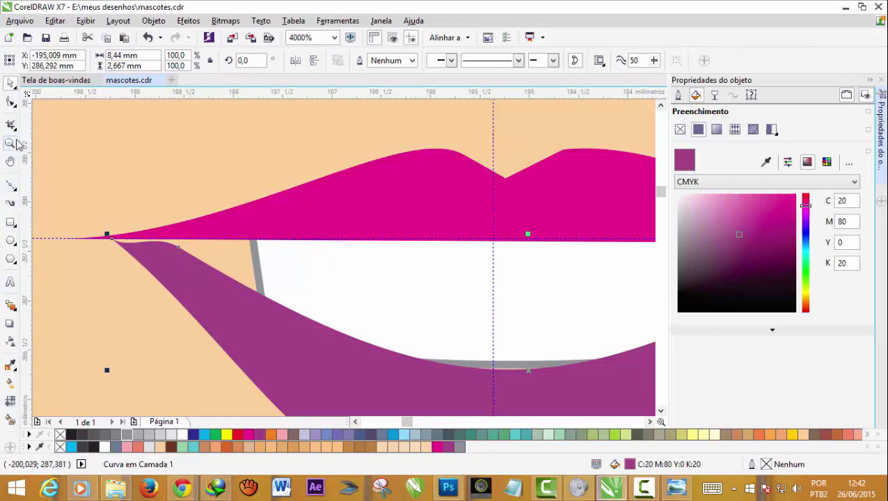
pyautogui.click(12, 103)
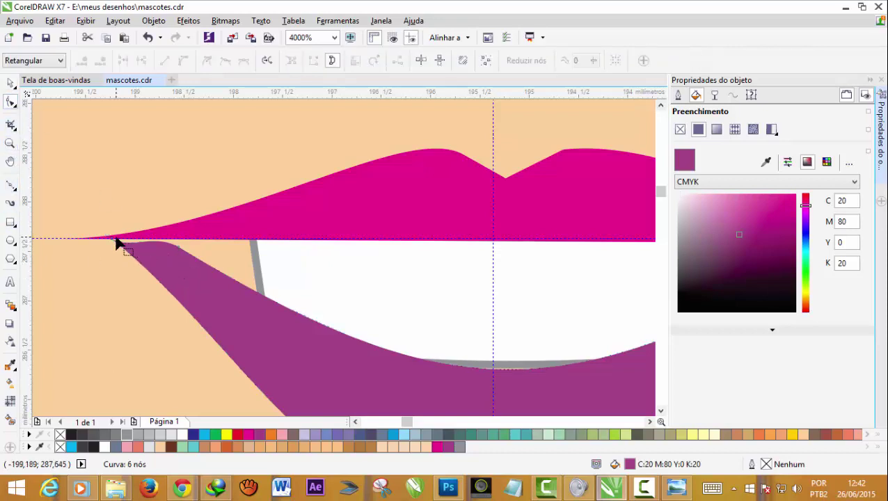
pyautogui.moveTo(110, 239); pyautogui.dragTo(156, 229)
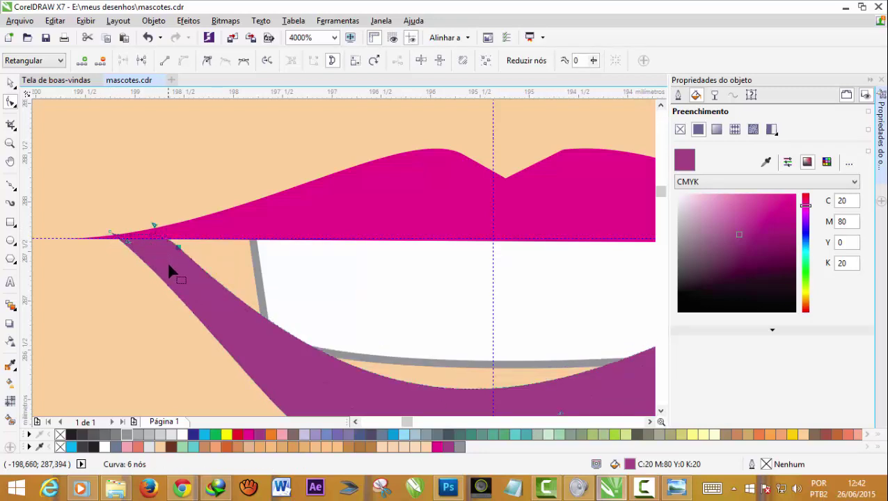
pyautogui.scroll(-1, 168, 270)
pyautogui.scroll(1, 507, 276)
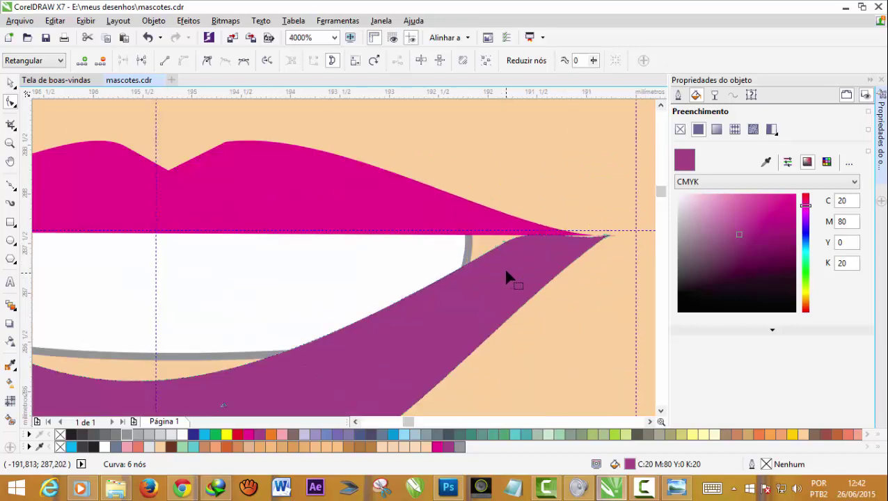
pyautogui.moveTo(503, 243); pyautogui.dragTo(505, 238)
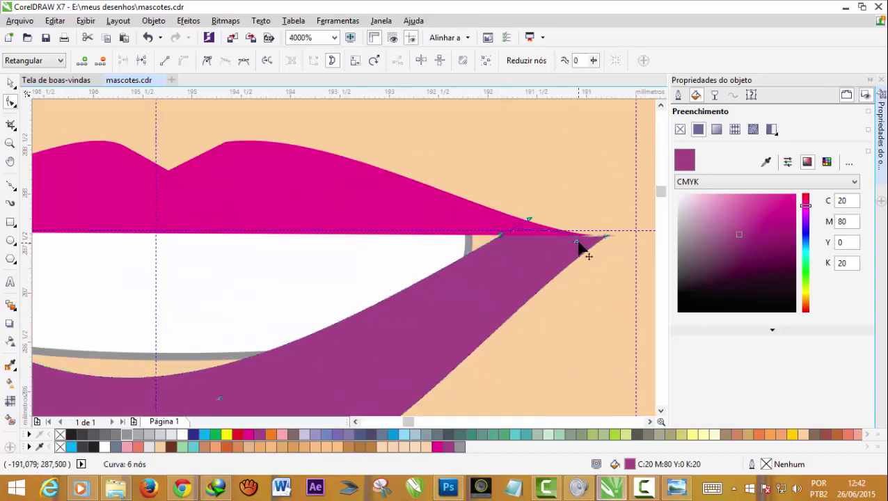
pyautogui.moveTo(576, 242); pyautogui.dragTo(607, 238)
pyautogui.scroll(-1, 300, 330)
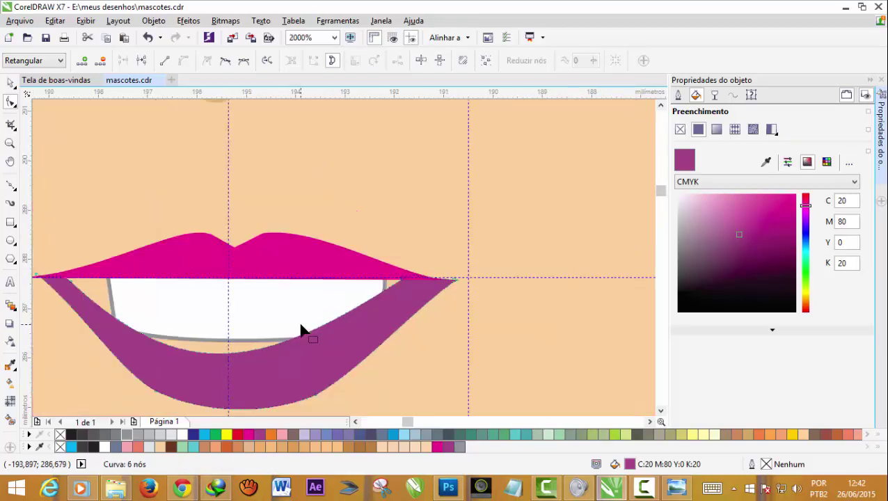
# Set the default fill for new shapes to purple.
pyautogui.click(41, 285)
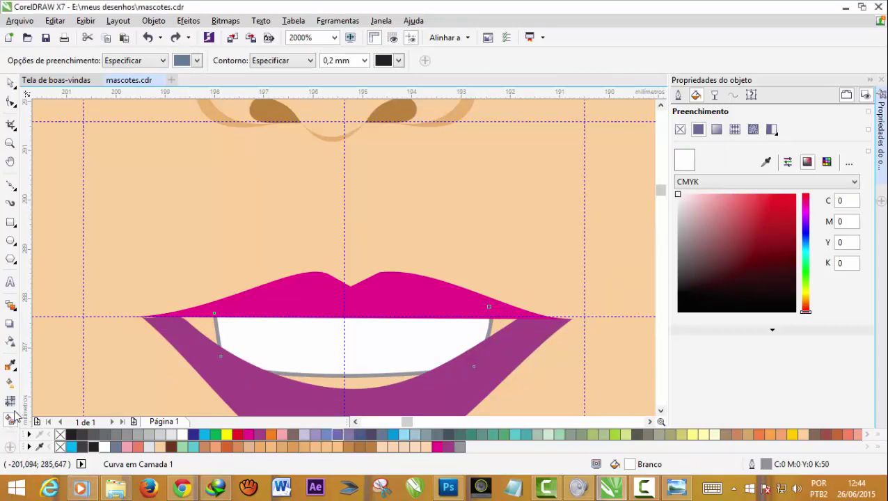
pyautogui.click(197, 61)
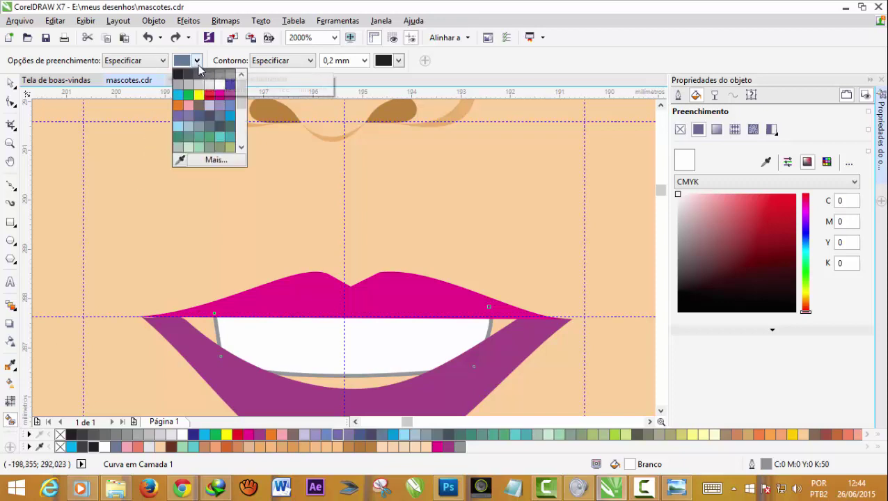
pyautogui.click(232, 97)
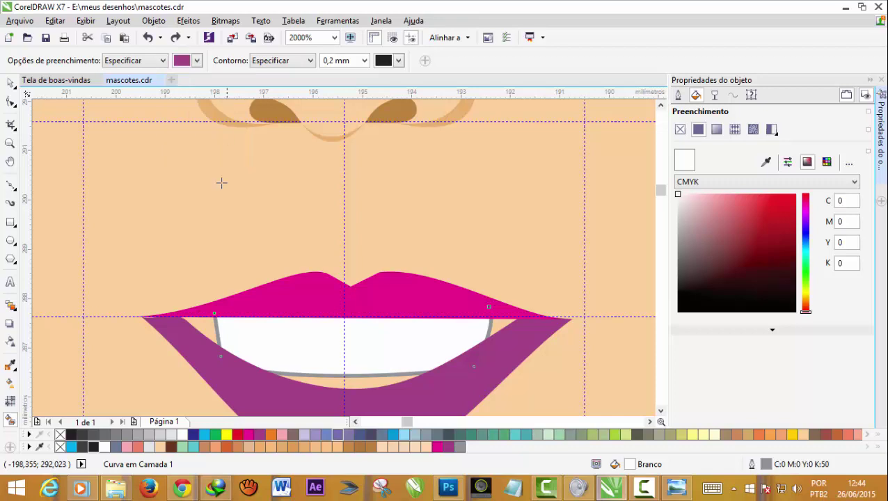
# Draw filler shapes in both mouth corners and under the teeth, removing one outline.
pyautogui.click(207, 328)
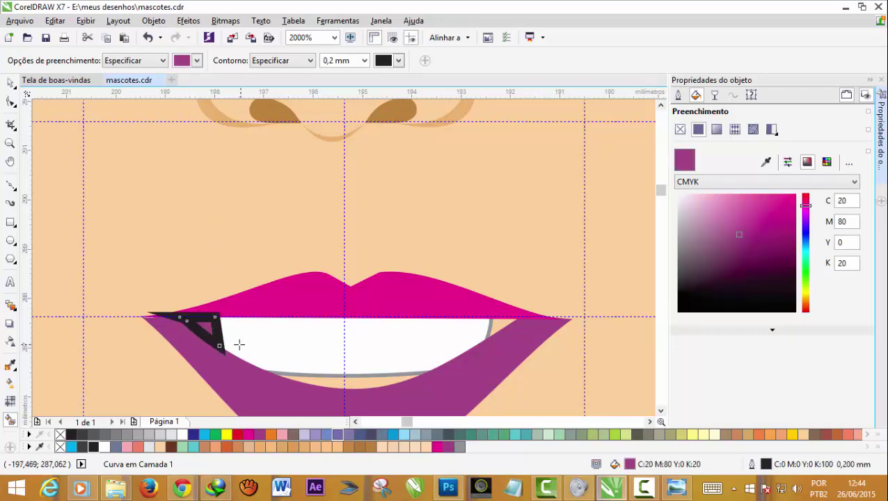
pyautogui.click(356, 385)
pyautogui.click(499, 325)
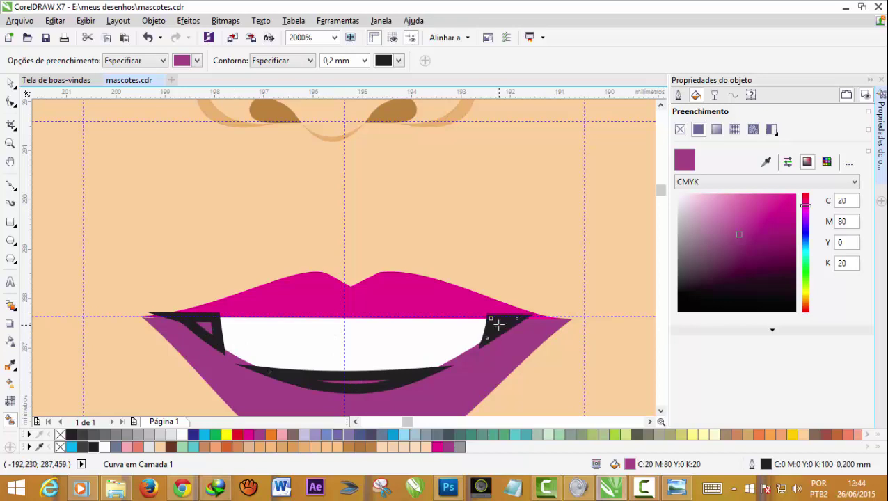
pyautogui.doubleClick(67, 446)
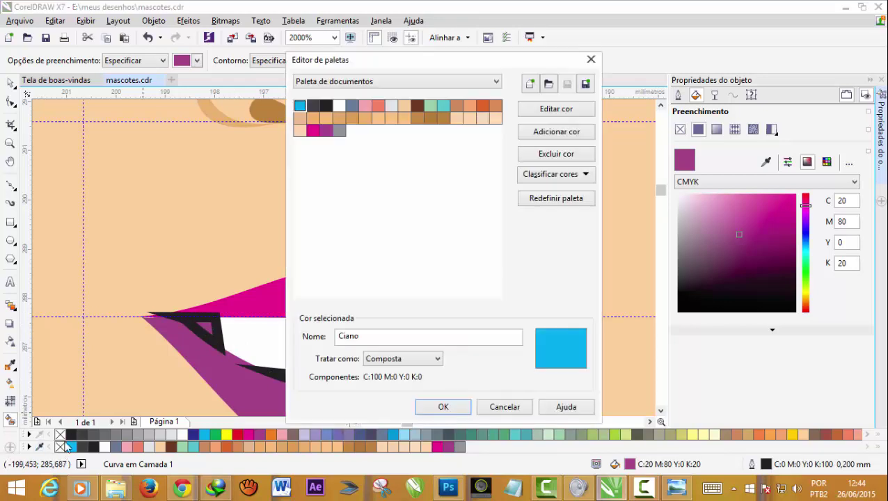
pyautogui.click(504, 406)
pyautogui.rightClick(60, 435)
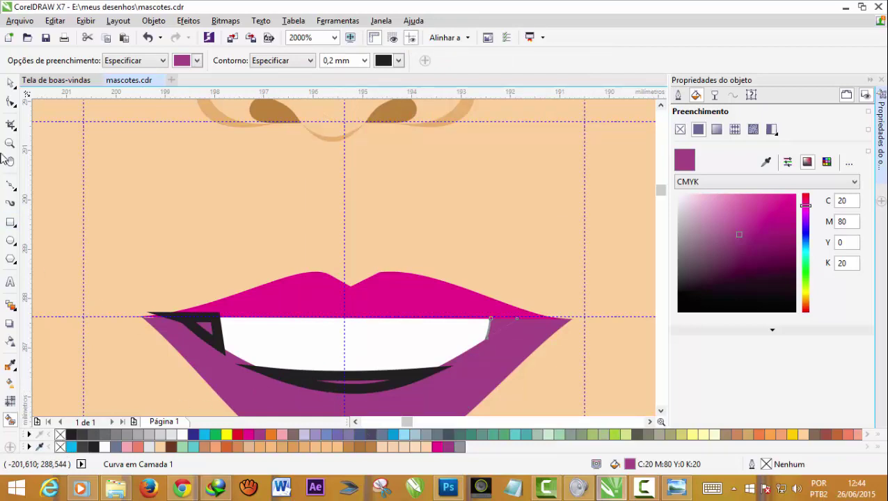
pyautogui.click(11, 102)
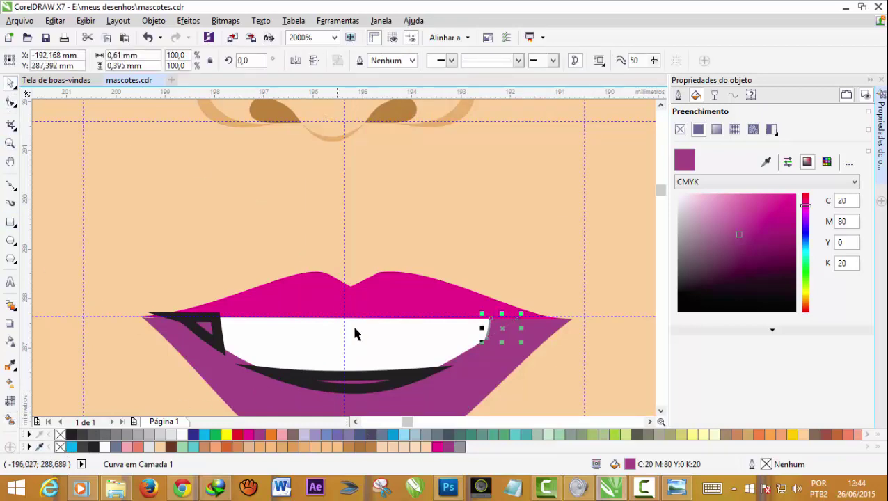
# Remove the outlines from the under-teeth and left mouth-corner shadow shapes.
pyautogui.click(386, 387)
pyautogui.rightClick(60, 435)
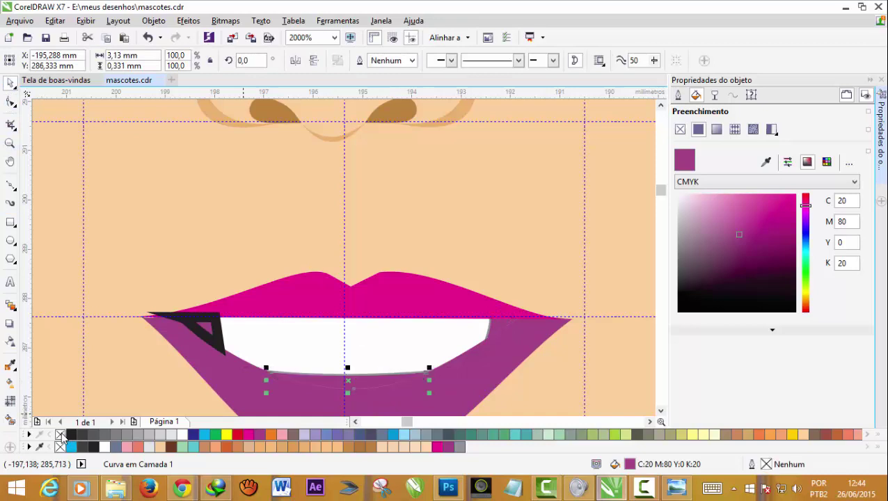
pyautogui.click(212, 326)
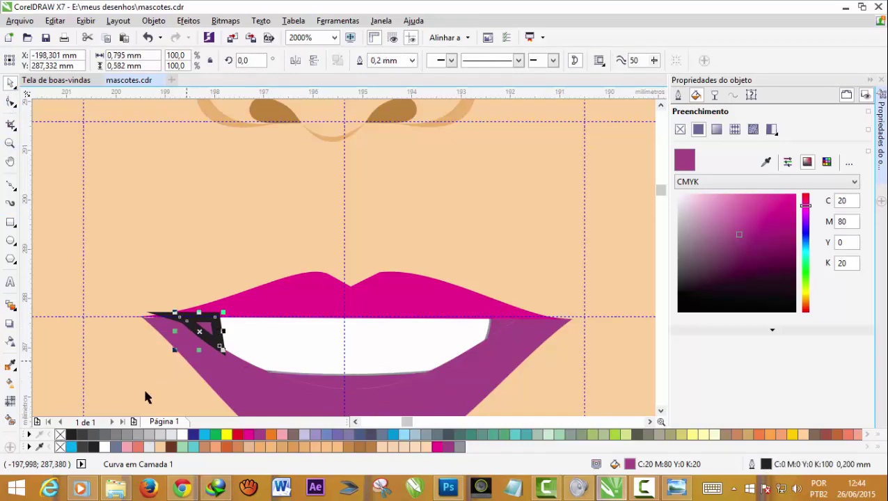
pyautogui.rightClick(59, 435)
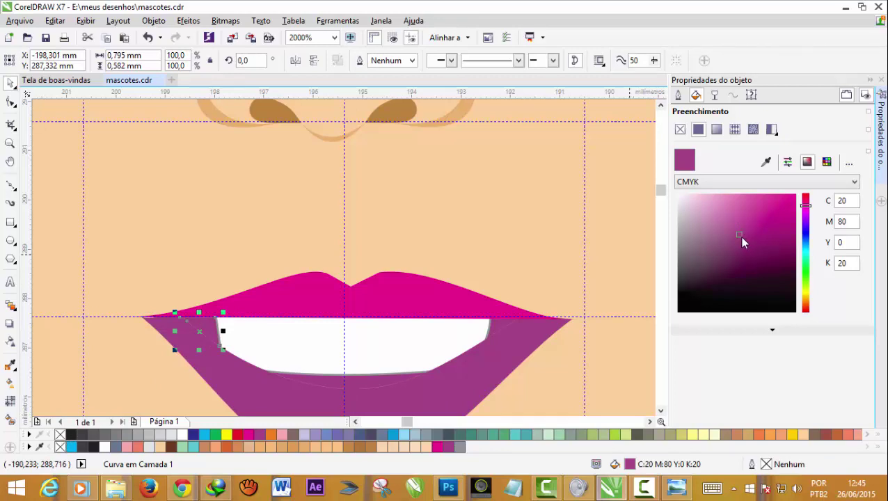
# Colour all three shadow shapes deep plum (C53 M100 Y46 K55) and save the drawing.
pyautogui.moveTo(738, 236); pyautogui.dragTo(779, 269)
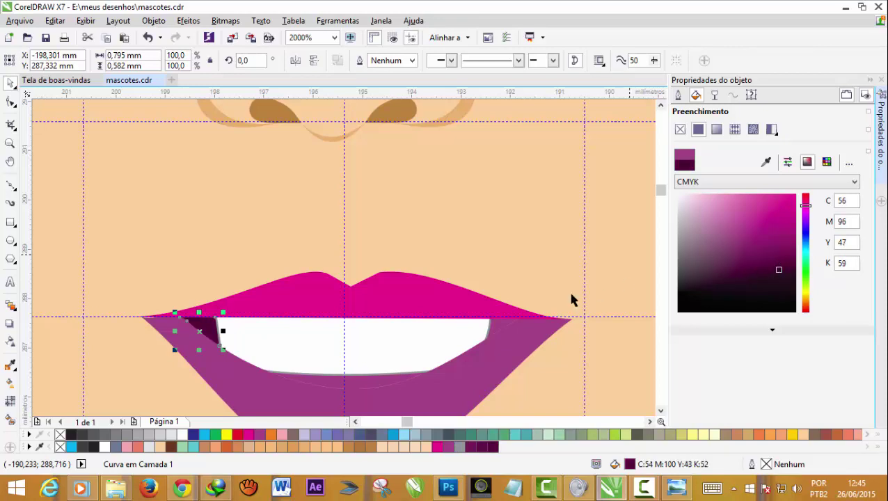
pyautogui.click(491, 320)
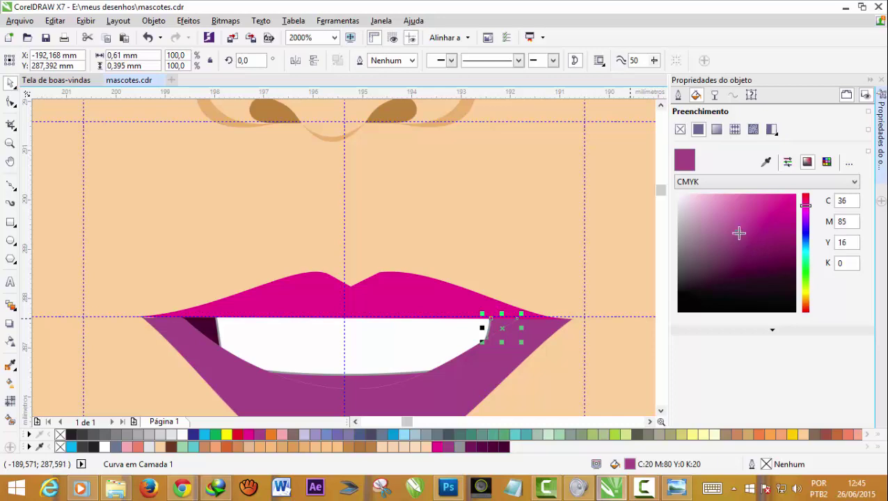
pyautogui.moveTo(738, 233); pyautogui.dragTo(784, 262)
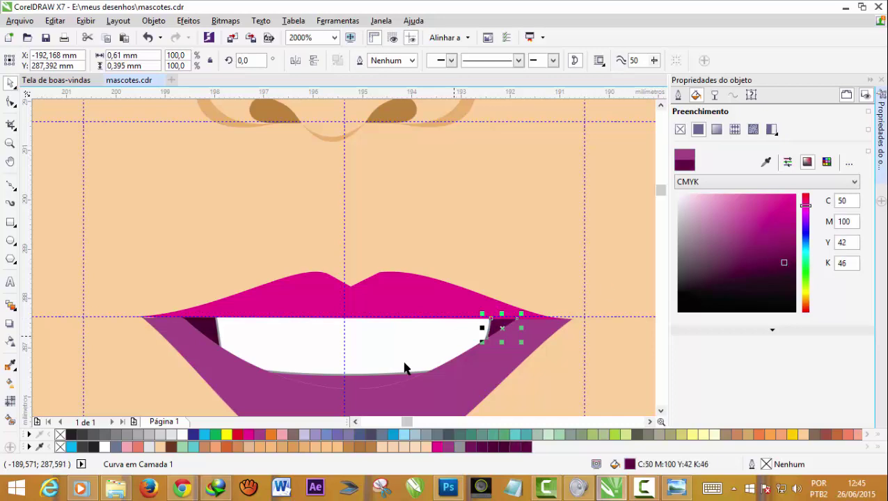
pyautogui.click(358, 377)
pyautogui.moveTo(738, 234); pyautogui.dragTo(788, 265)
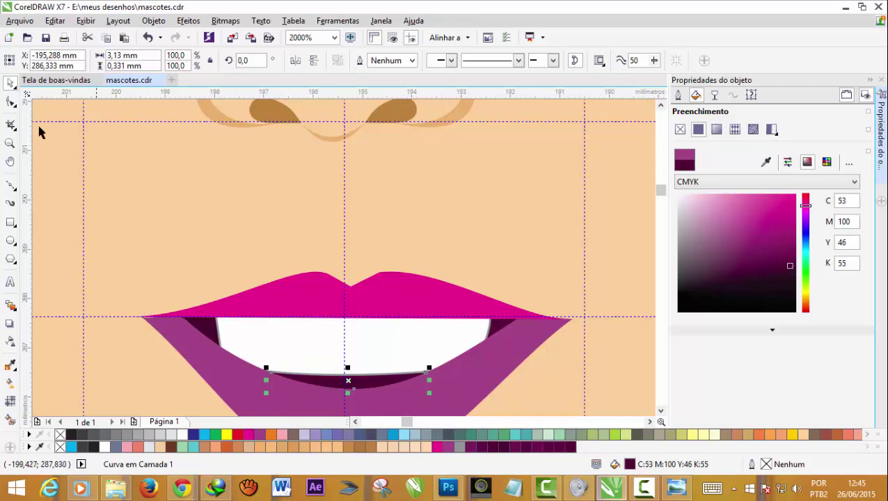
pyautogui.click(46, 40)
pyautogui.scroll(-2, 281, 333)
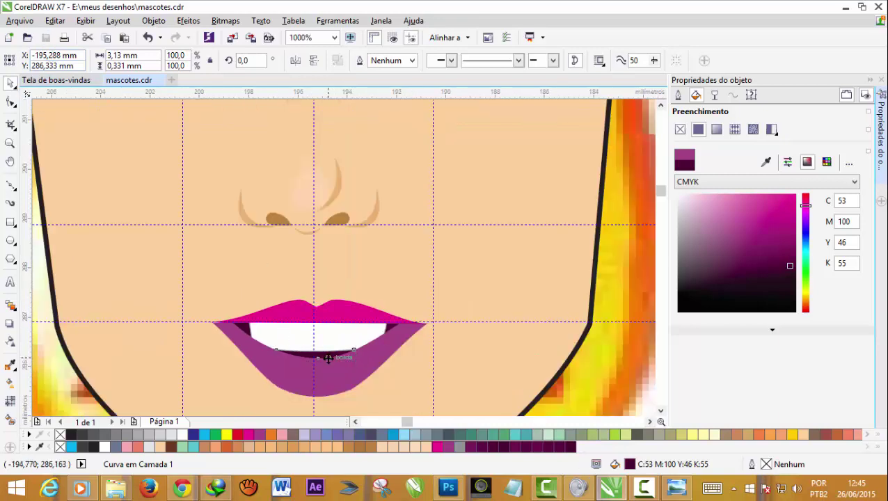
# Apply the Magenta swatch to the lower lip and review the whole face against the photo.
pyautogui.scroll(2, 327, 360)
pyautogui.click(344, 395)
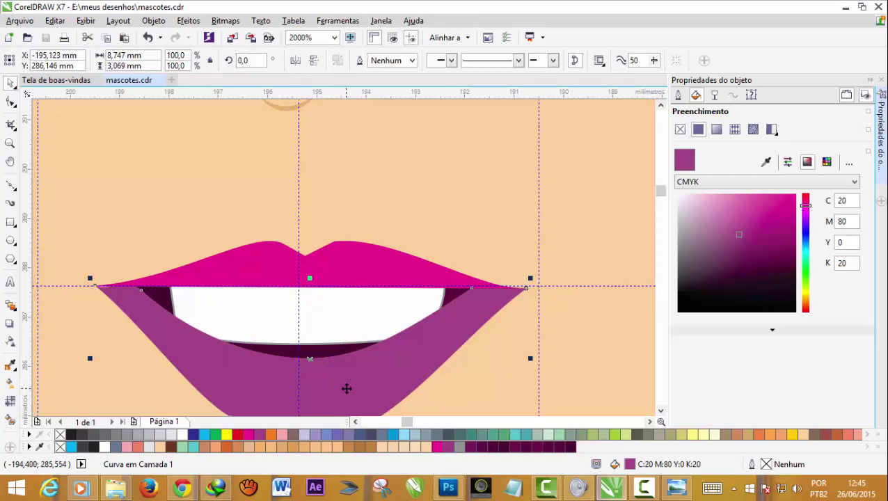
pyautogui.click(439, 449)
pyautogui.scroll(-2, 424, 416)
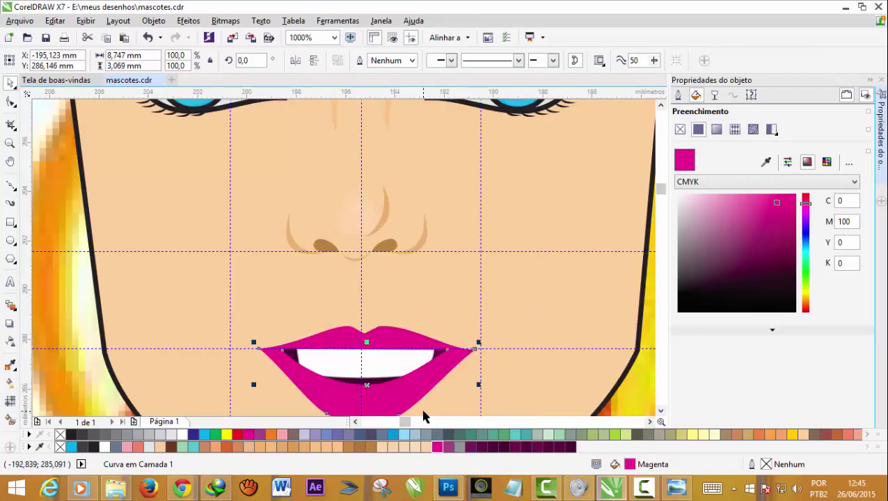
pyautogui.scroll(-1, 422, 410)
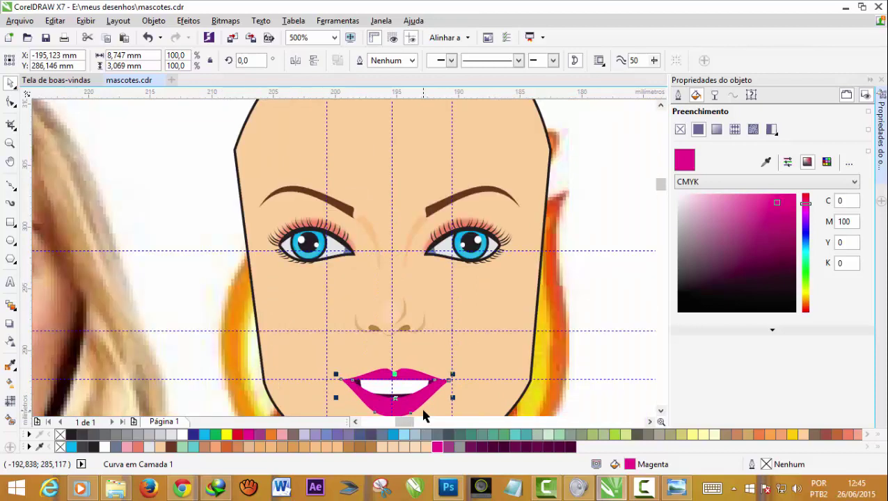
pyautogui.scroll(1, 423, 411)
pyautogui.scroll(1, 423, 411)
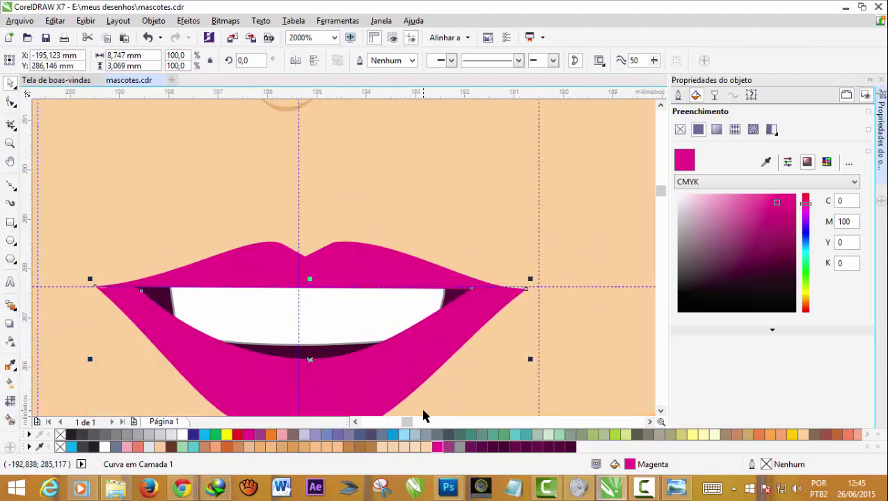
pyautogui.scroll(-1, 423, 410)
pyautogui.scroll(-1, 423, 411)
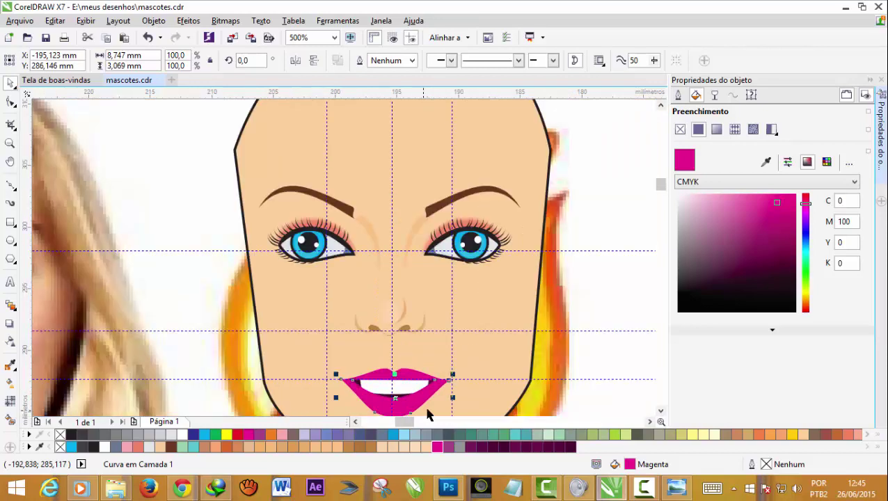
pyautogui.scroll(-1, 615, 321)
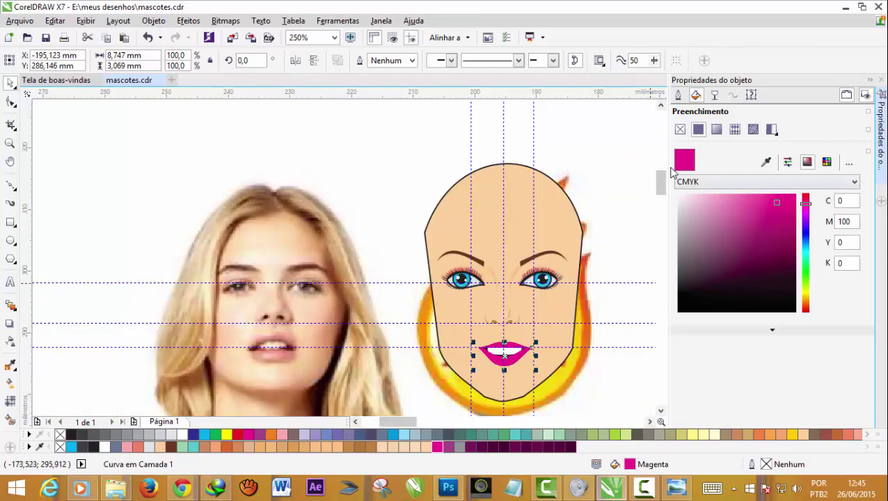
pyautogui.moveTo(663, 192); pyautogui.dragTo(662, 198)
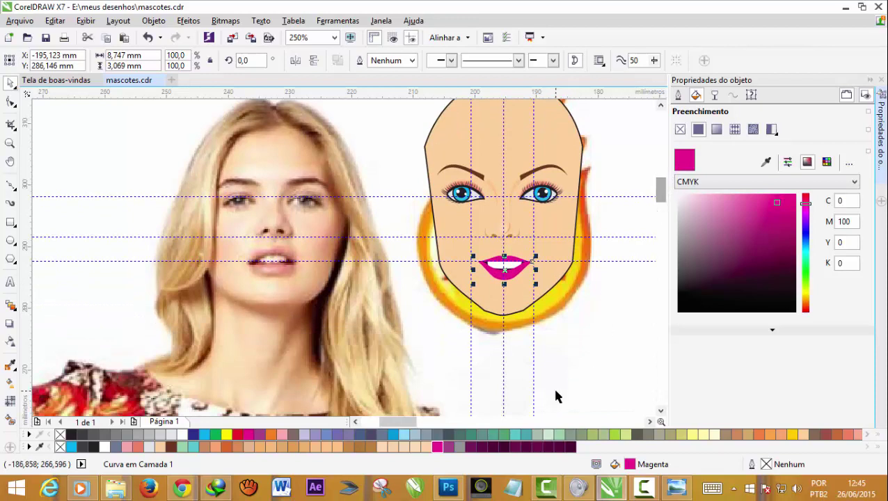
pyautogui.moveTo(397, 420); pyautogui.dragTo(404, 420)
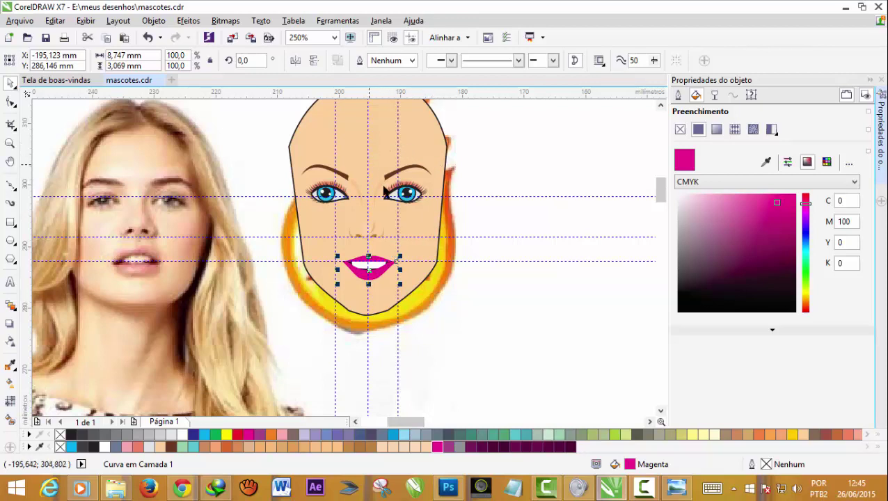
# Zoom in to frame the whole face and bring up options on the locked face outline.
pyautogui.scroll(2, 385, 193)
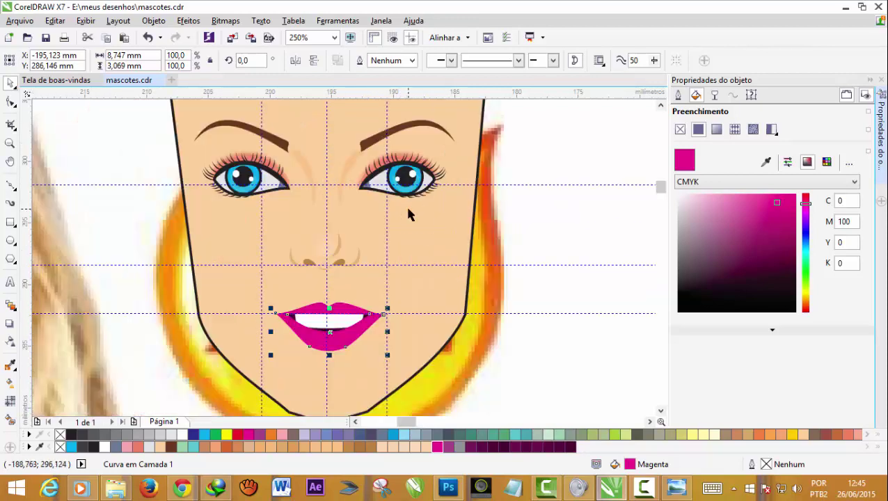
pyautogui.click(16, 106)
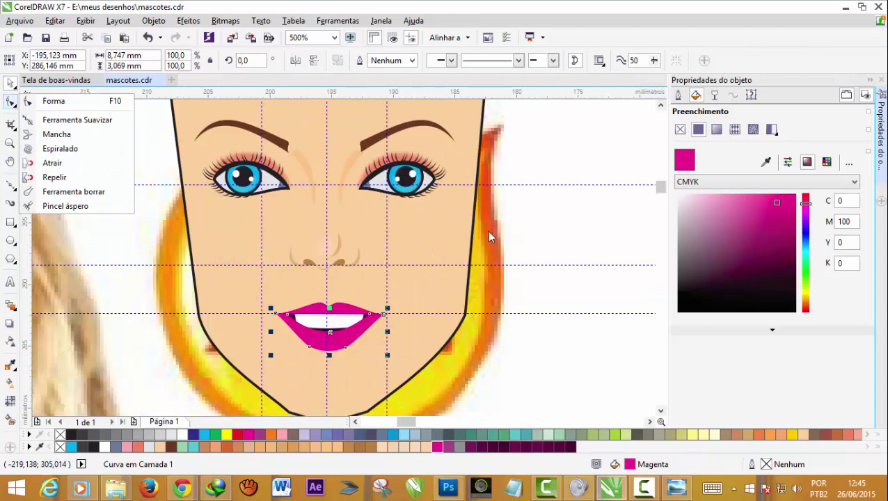
pyautogui.click(54, 101)
pyautogui.scroll(-2, 416, 277)
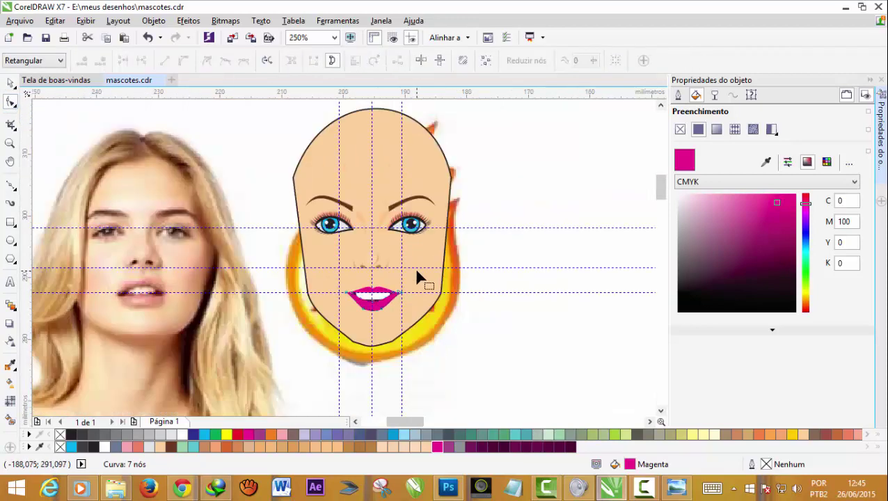
pyautogui.click(10, 144)
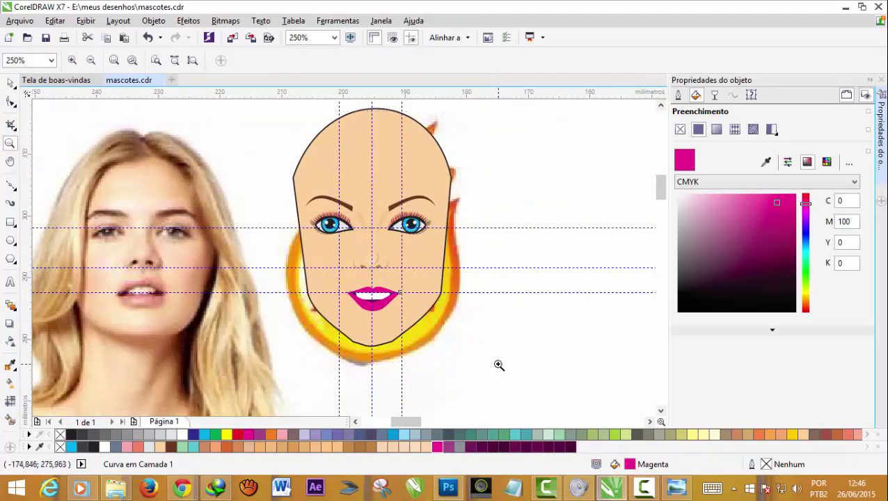
pyautogui.moveTo(237, 110); pyautogui.dragTo(498, 363)
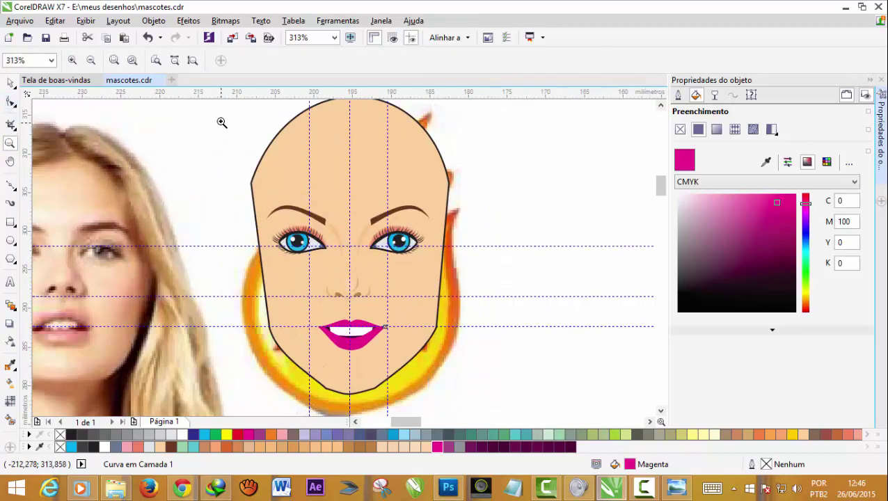
pyautogui.moveTo(225, 111)
pyautogui.mouseDown()
pyautogui.moveTo(392, 355)
pyautogui.moveTo(480, 409)
pyautogui.mouseUp()
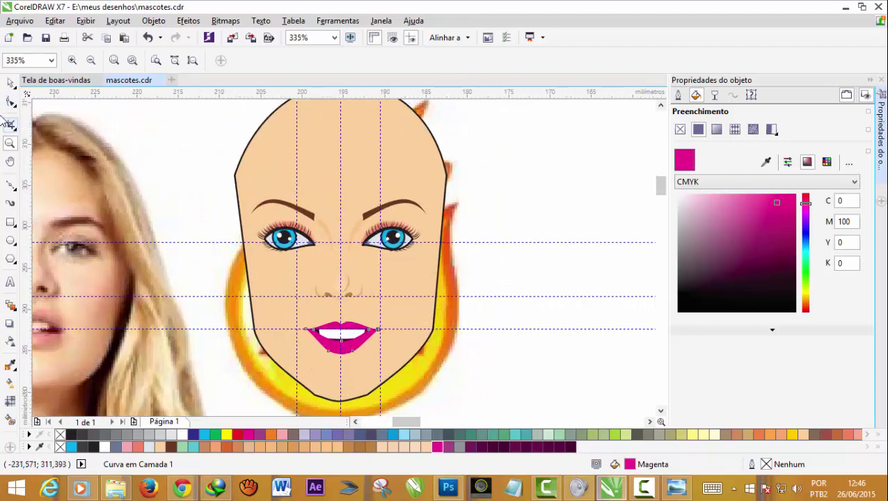
pyautogui.click(10, 103)
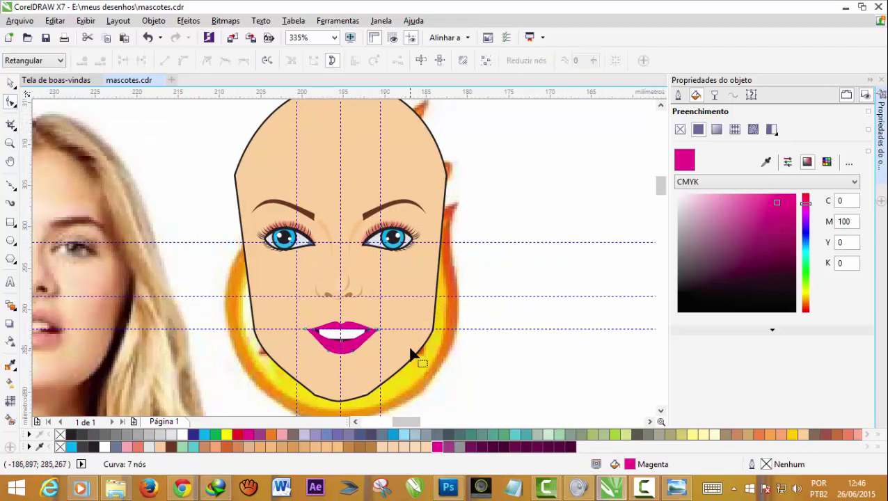
pyautogui.rightClick(438, 273)
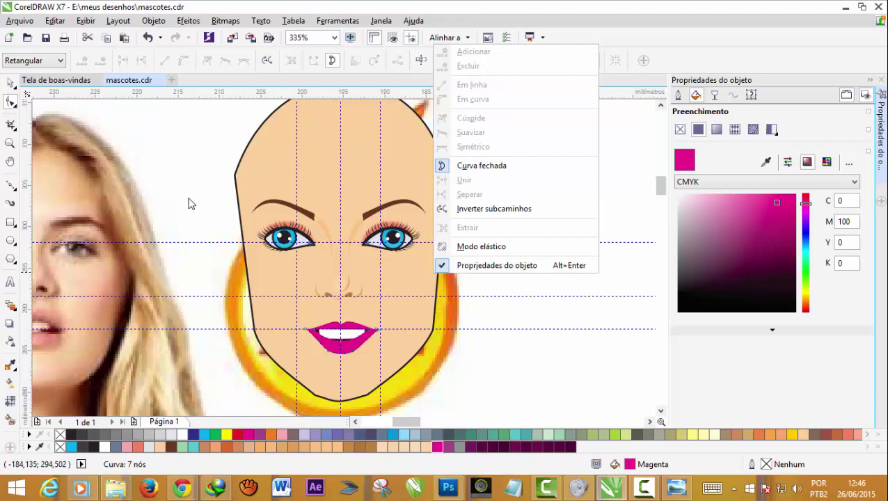
pyautogui.click(11, 84)
# Unlock the face outline with Desbloquear objeto.
pyautogui.rightClick(400, 293)
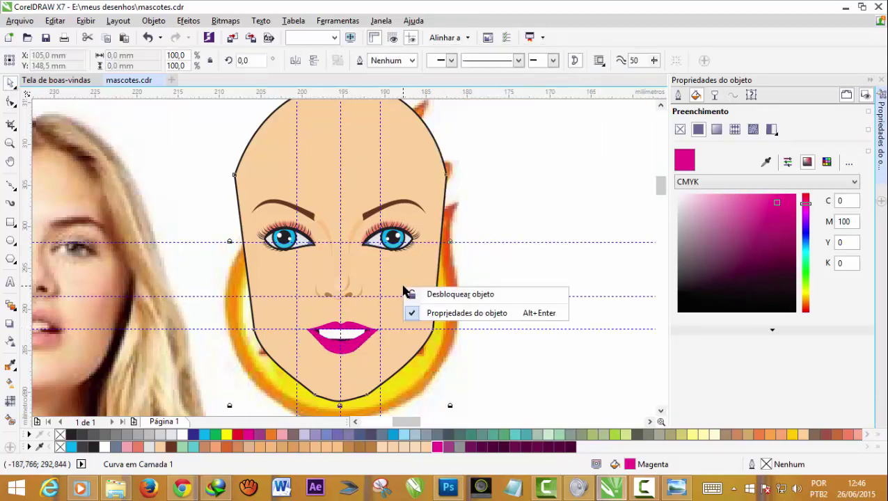
pyautogui.click(411, 292)
pyautogui.click(658, 484)
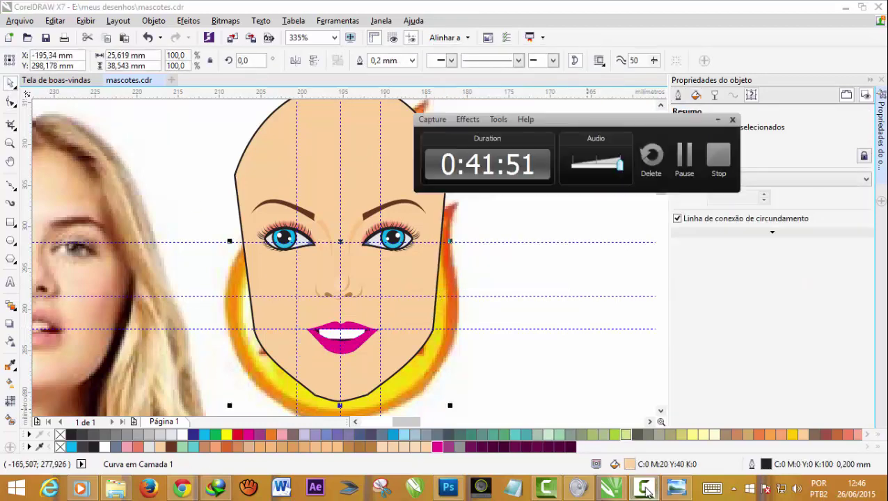
pyautogui.click(715, 122)
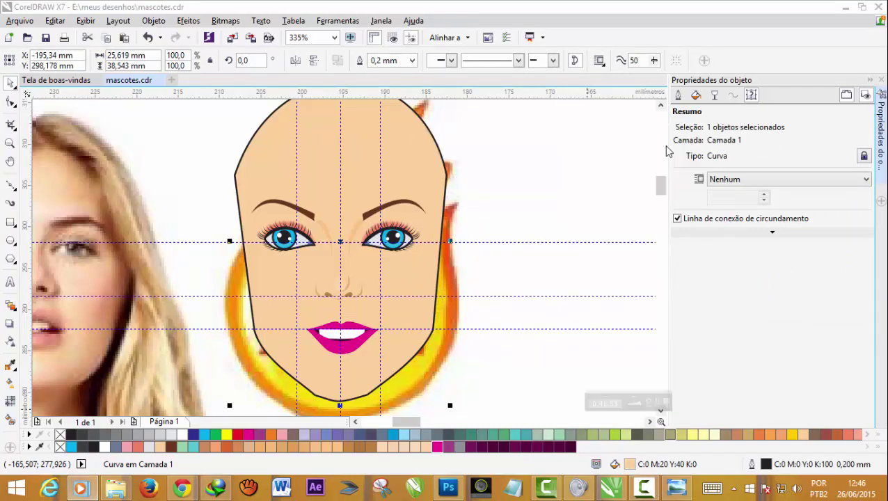
# Reshape the face outline's nodes, refining its left side, and hide Object Properties.
pyautogui.click(10, 101)
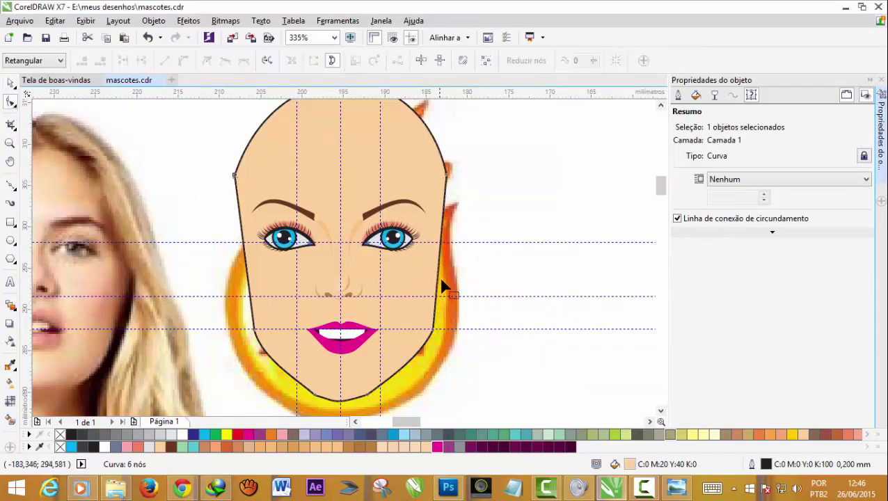
pyautogui.click(436, 279)
pyautogui.moveTo(437, 282); pyautogui.dragTo(447, 298)
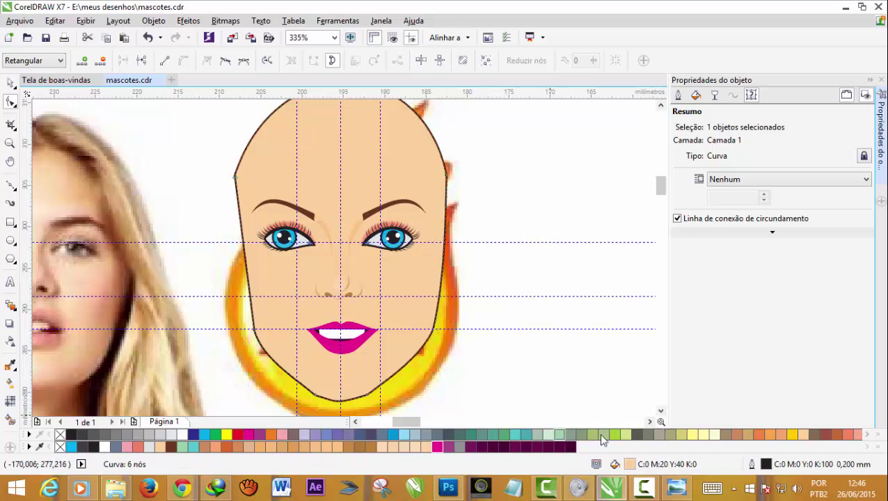
pyautogui.click(352, 420)
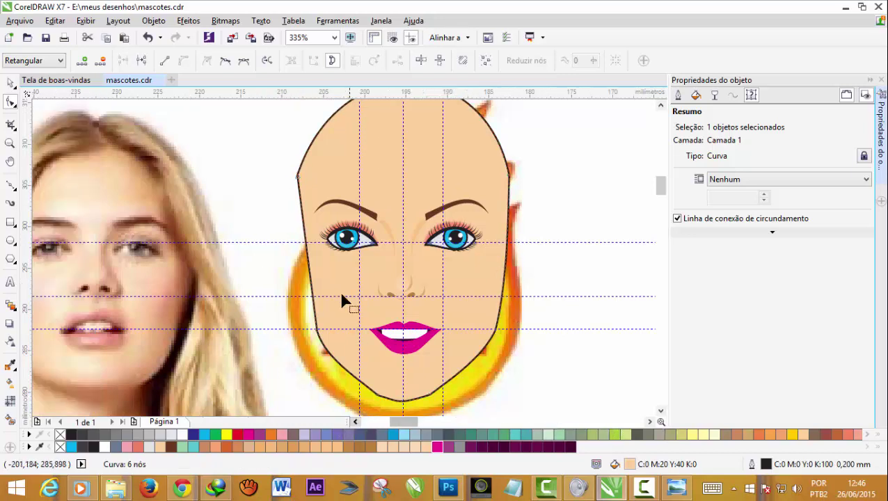
pyautogui.moveTo(311, 285); pyautogui.dragTo(307, 287)
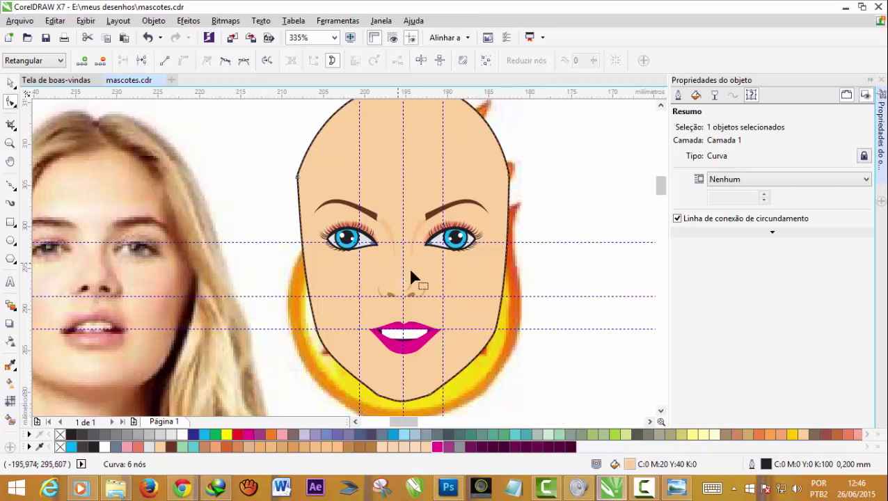
pyautogui.moveTo(404, 422); pyautogui.dragTo(394, 422)
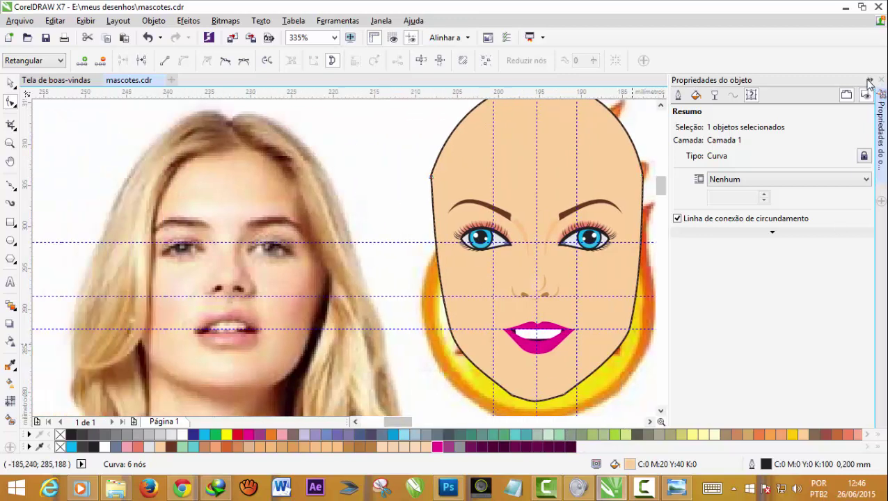
pyautogui.click(868, 82)
pyautogui.moveTo(507, 420); pyautogui.dragTo(515, 422)
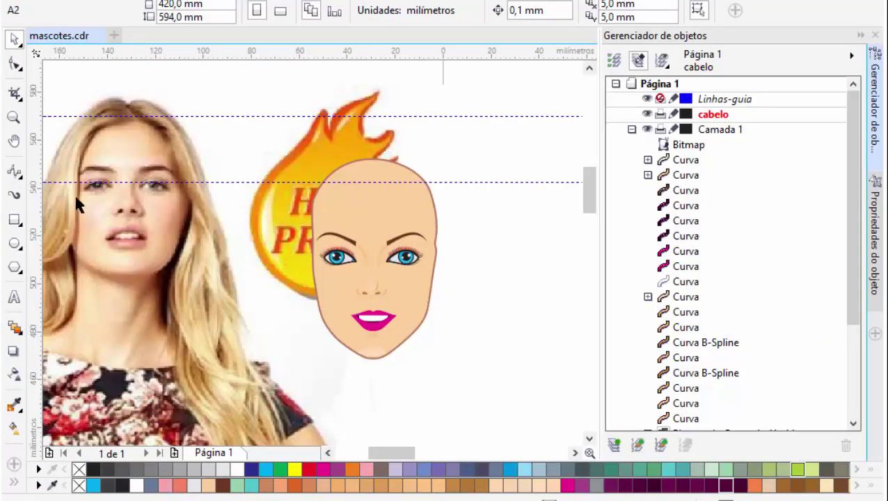
# Activate the Freehand tool, collapse the Object Manager, and view the face beside both photos.
pyautogui.click(16, 174)
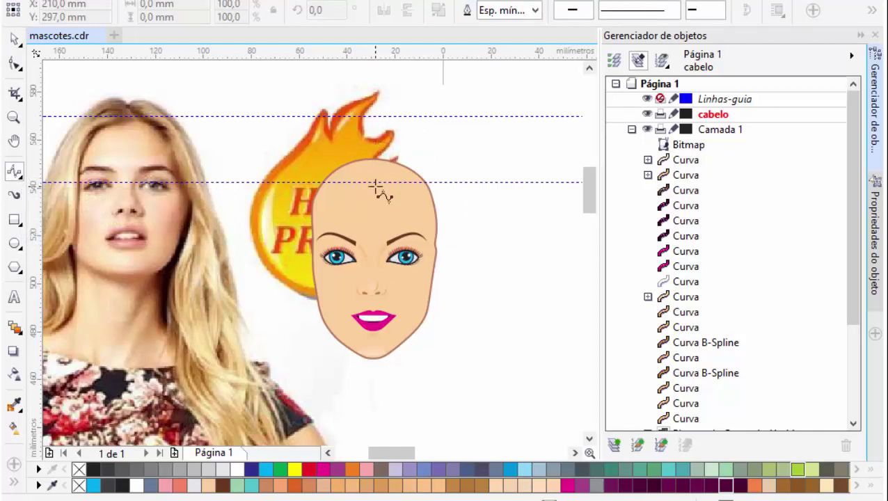
pyautogui.scroll(-3, 379, 193)
pyautogui.scroll(2, 379, 193)
pyautogui.scroll(2, 379, 194)
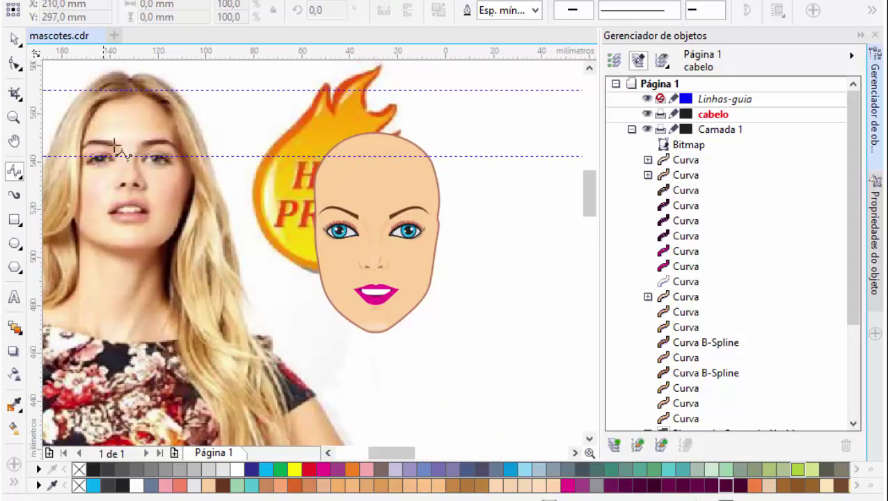
pyautogui.click(862, 38)
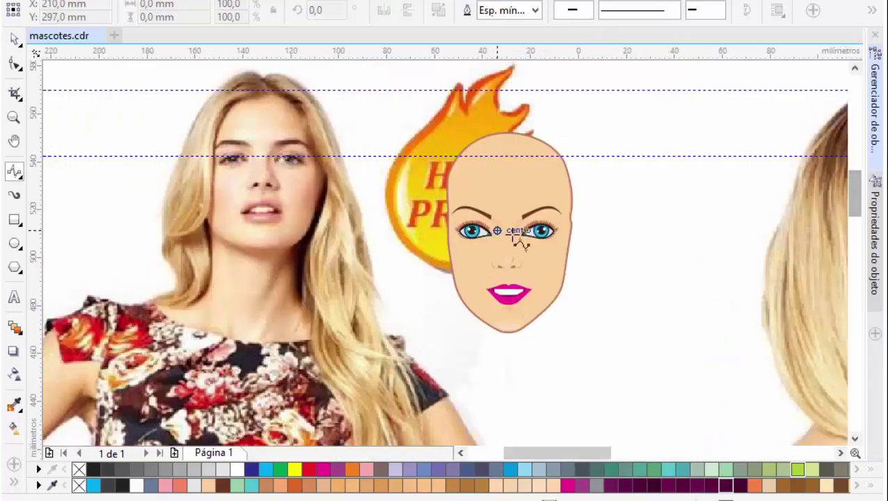
pyautogui.scroll(-2, 516, 235)
pyautogui.scroll(2, 520, 240)
pyautogui.scroll(2, 520, 240)
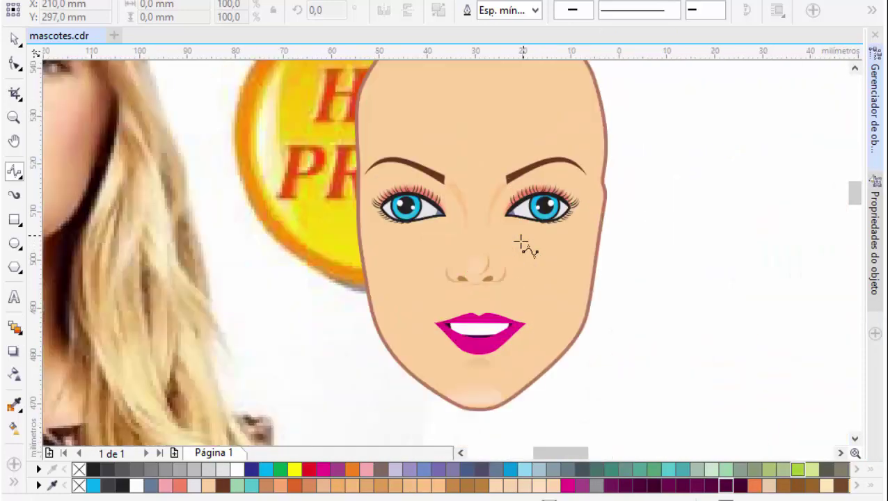
pyautogui.scroll(2, 859, 204)
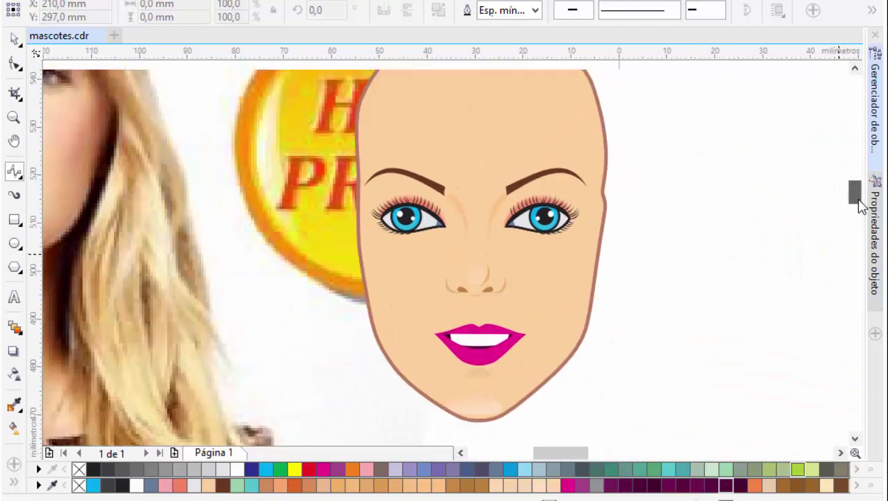
pyautogui.scroll(1, 859, 204)
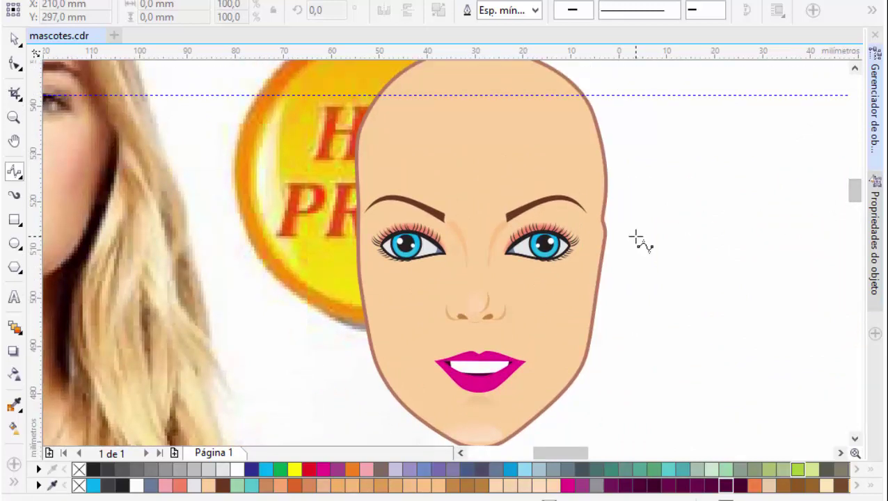
pyautogui.scroll(-2, 636, 239)
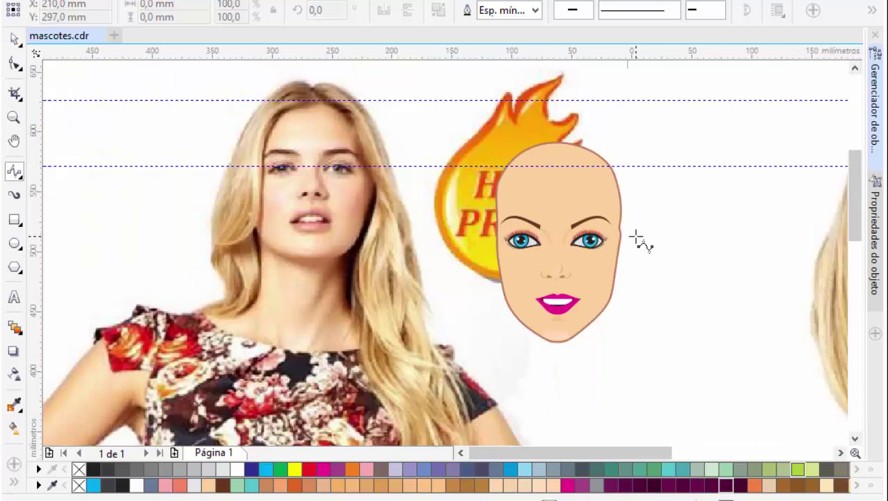
pyautogui.scroll(-2, 636, 239)
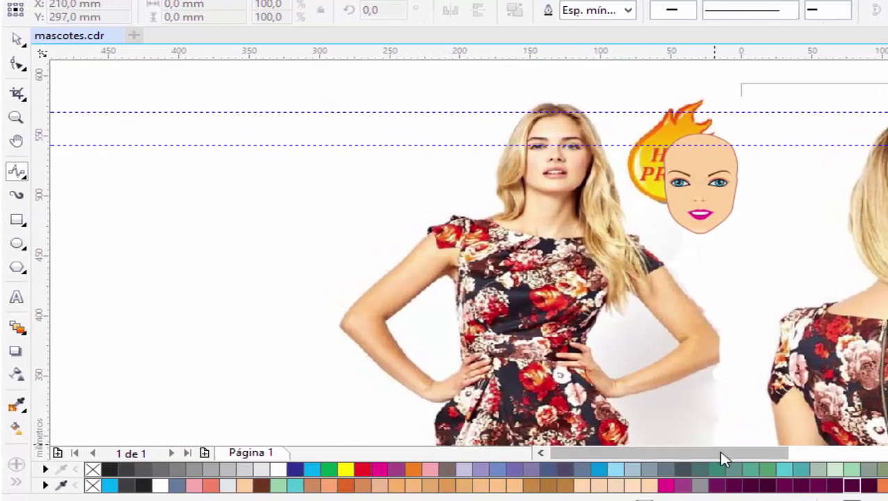
pyautogui.moveTo(719, 459); pyautogui.dragTo(745, 462)
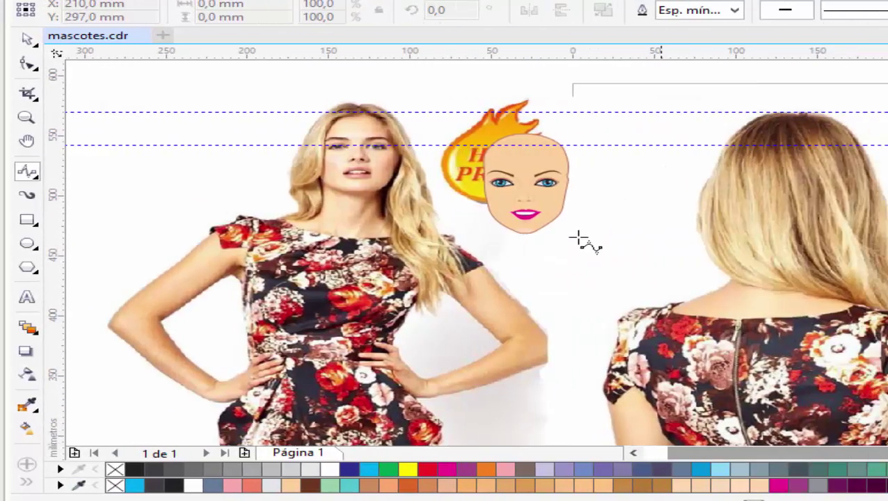
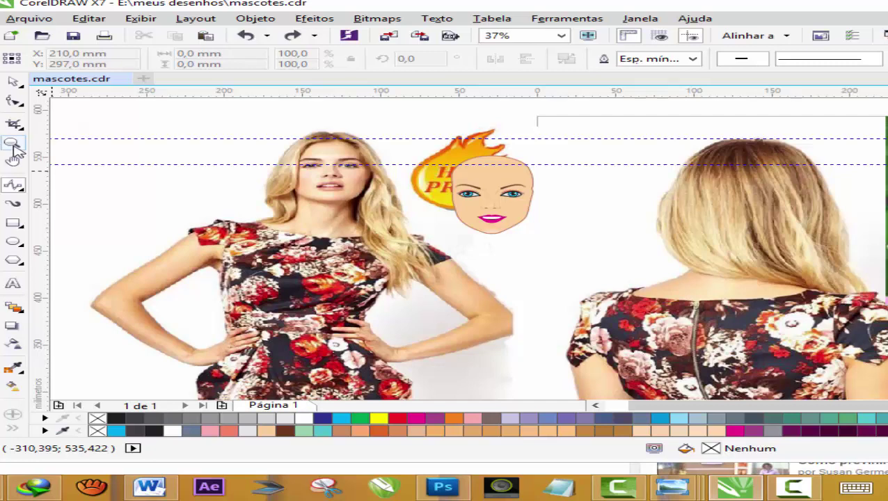
# Zoom in on the mascot's head.
pyautogui.click(12, 144)
pyautogui.moveTo(366, 129); pyautogui.dragTo(685, 387)
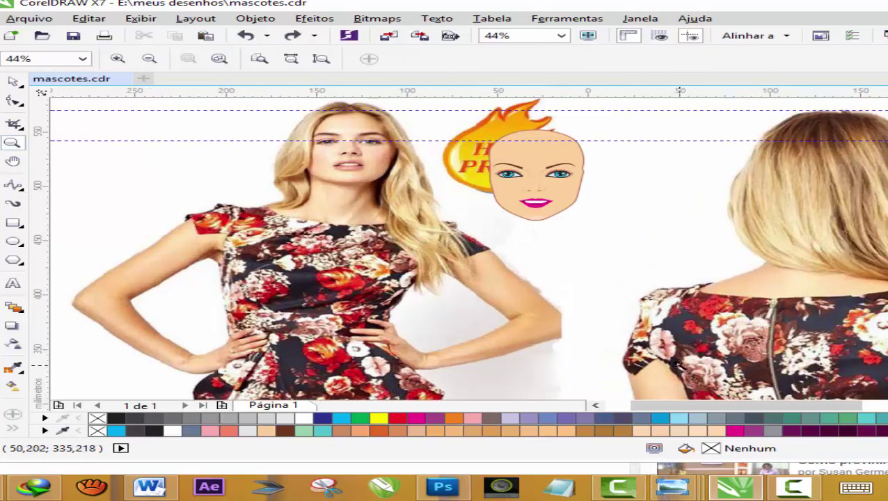
pyautogui.moveTo(396, 104)
pyautogui.mouseDown()
pyautogui.moveTo(720, 366)
pyautogui.moveTo(713, 355)
pyautogui.mouseUp()
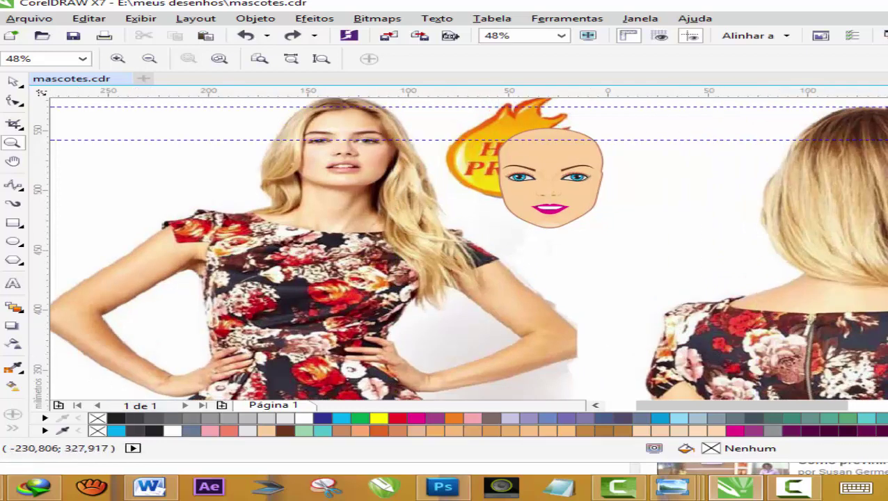
# Start a B-spline hair outline at the forehead and trace it down past the left temple to the shoulder.
pyautogui.click(12, 185)
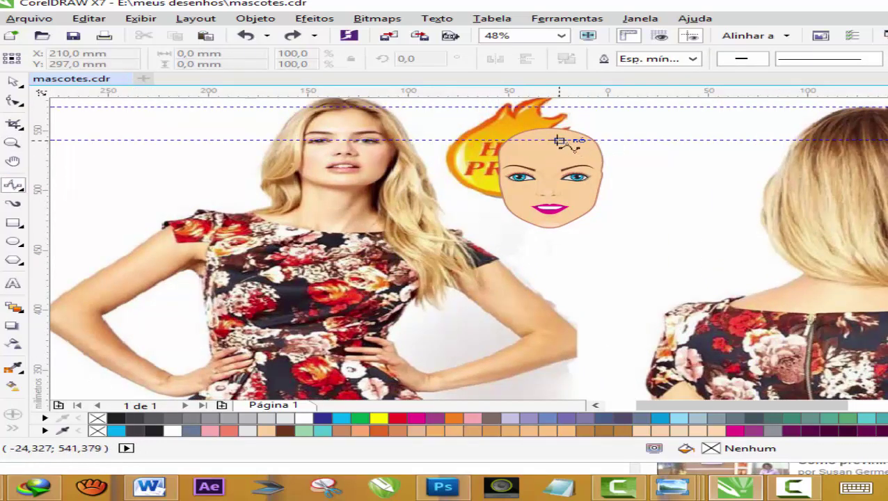
pyautogui.click(559, 142)
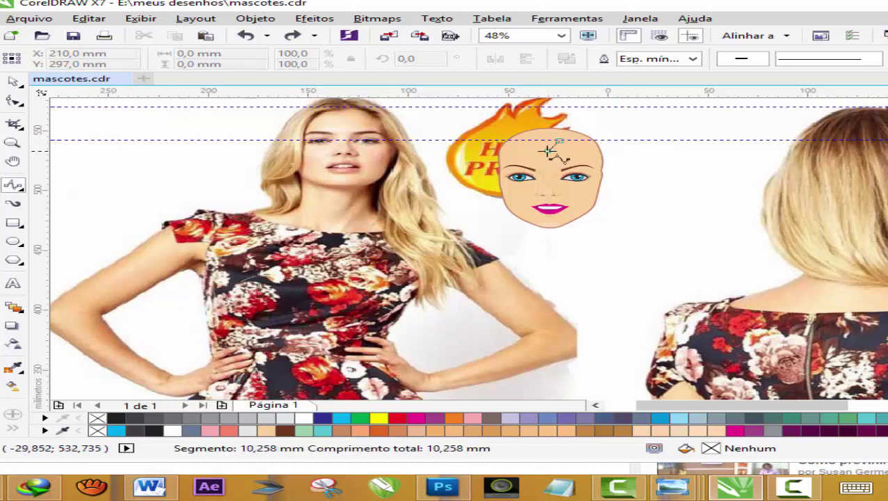
pyautogui.click(529, 160)
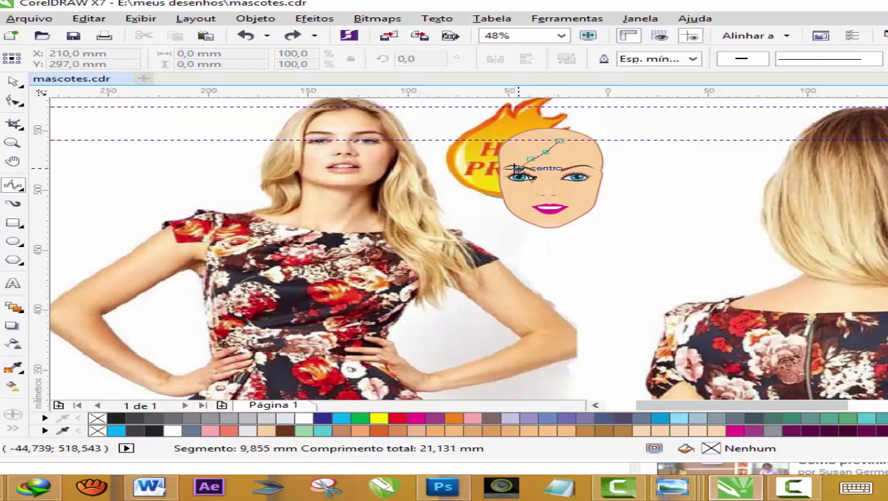
pyautogui.click(510, 166)
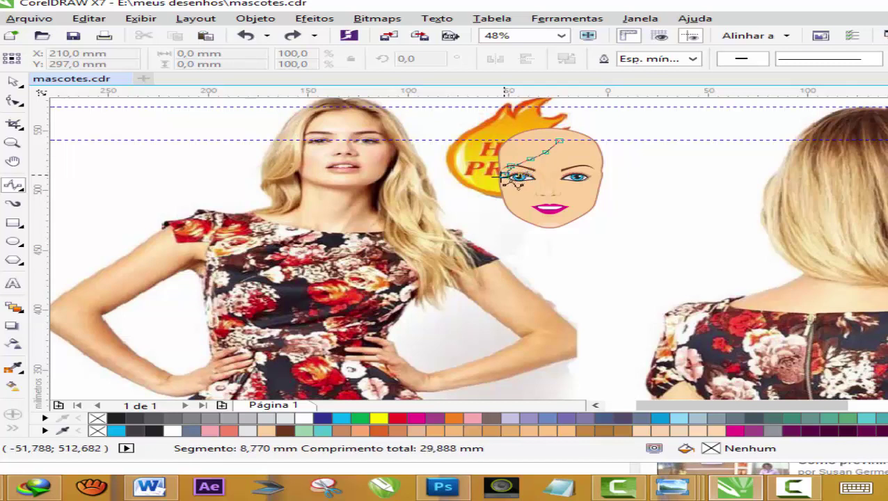
pyautogui.click(498, 180)
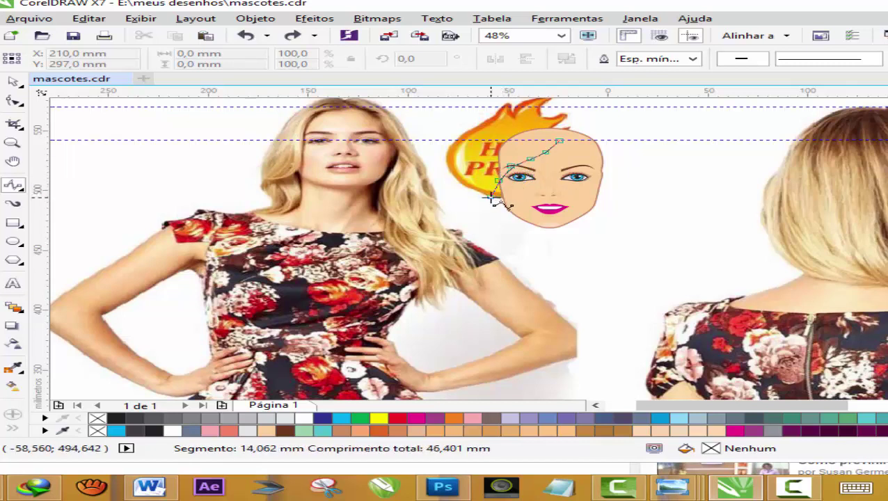
pyautogui.click(491, 201)
pyautogui.click(495, 213)
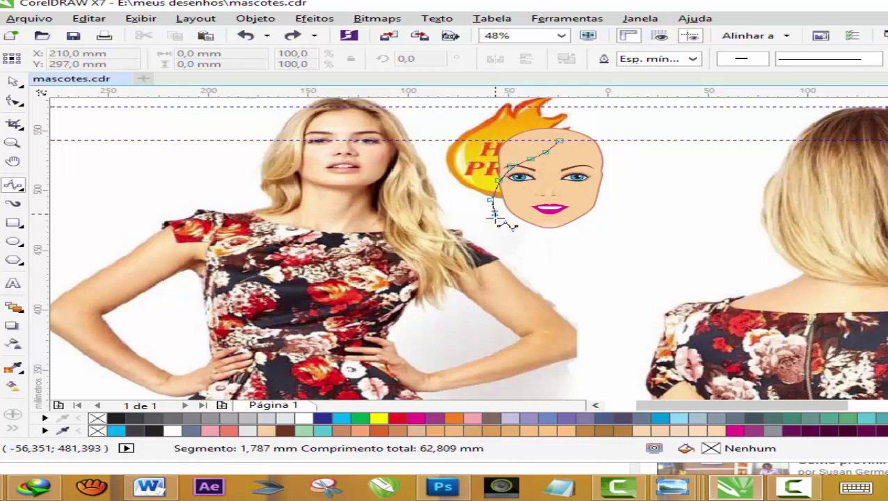
pyautogui.click(498, 225)
pyautogui.click(498, 247)
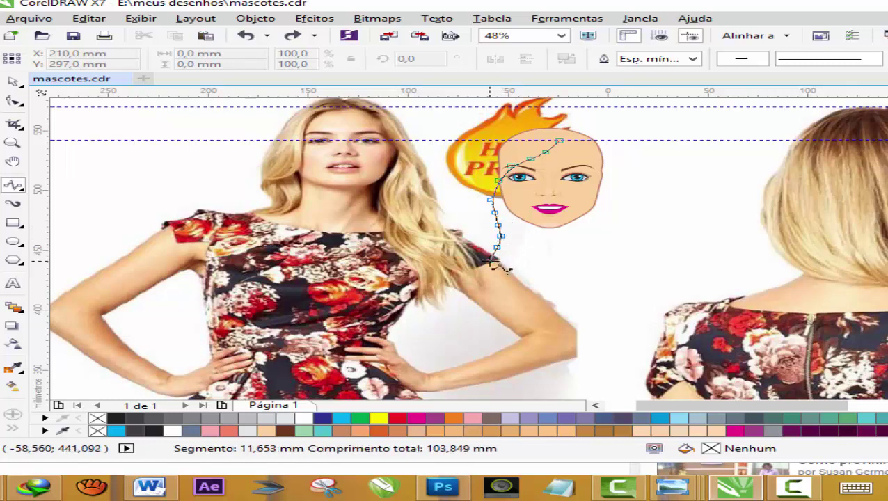
# Extend the hair outline down the arm and shape the jagged hair-tip ends.
pyautogui.click(483, 269)
pyautogui.click(466, 286)
pyautogui.click(455, 296)
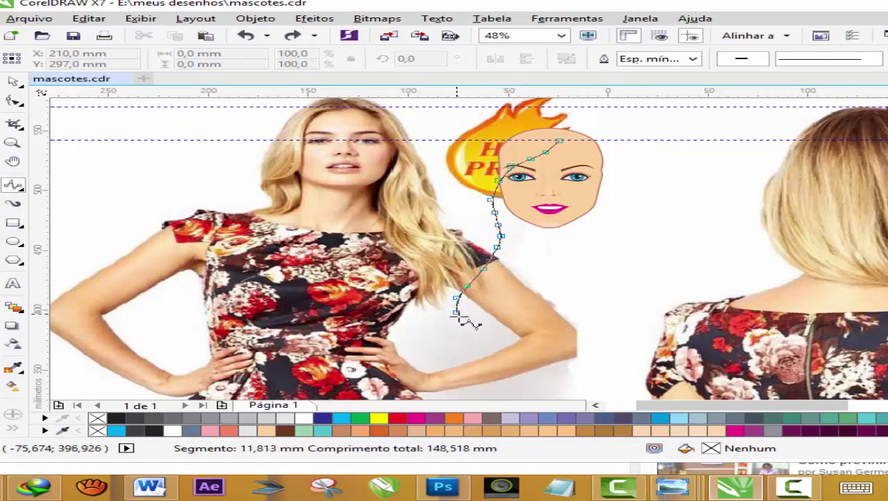
pyautogui.click(456, 312)
pyautogui.click(483, 335)
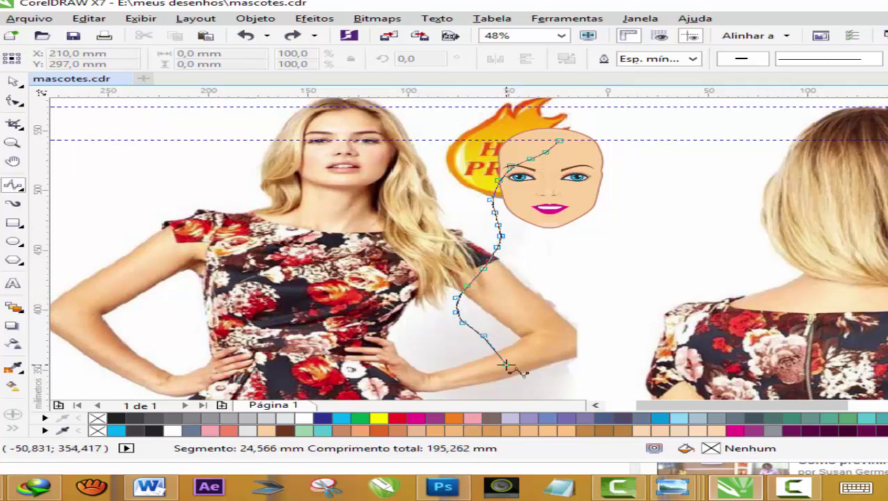
pyautogui.click(512, 345)
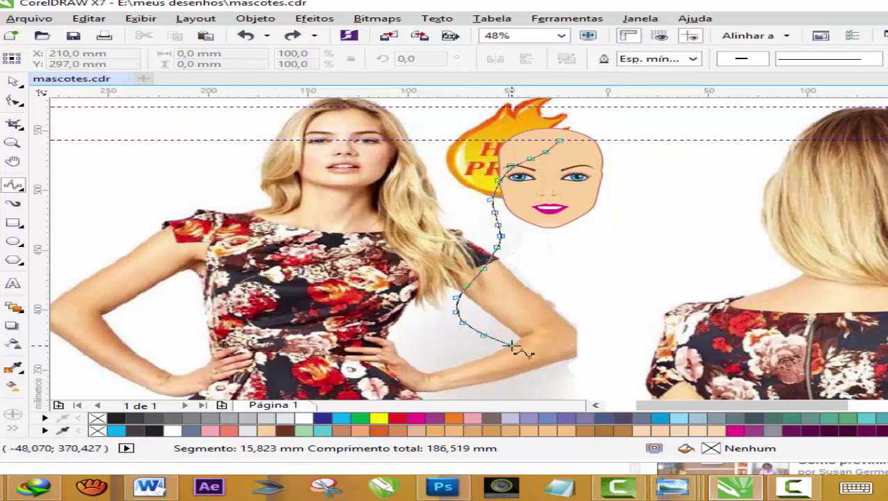
pyautogui.click(474, 338)
pyautogui.click(504, 351)
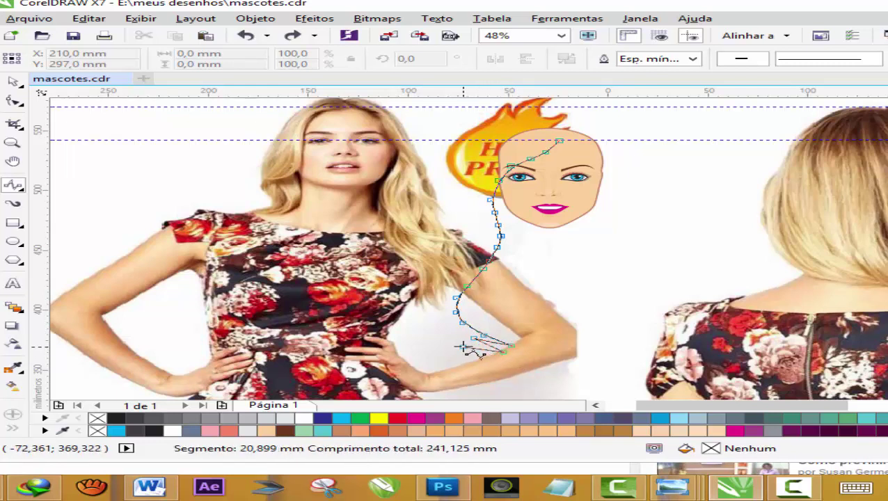
pyautogui.click(462, 346)
# Carry the outline back toward the shoulder, removing the misplaced last points.
pyautogui.click(493, 358)
pyautogui.click(437, 342)
pyautogui.click(407, 309)
pyautogui.click(376, 285)
pyautogui.click(394, 246)
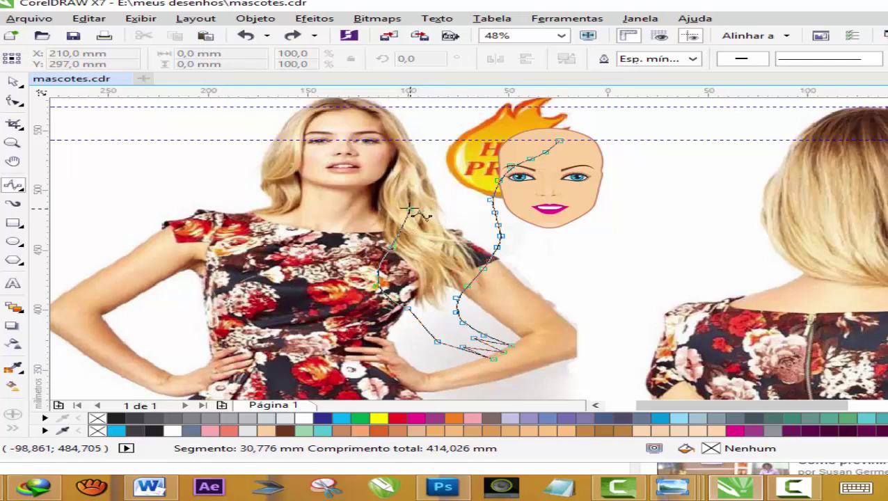
pyautogui.press('BackSpace')
pyautogui.press('BackSpace')
pyautogui.press('BackSpace')
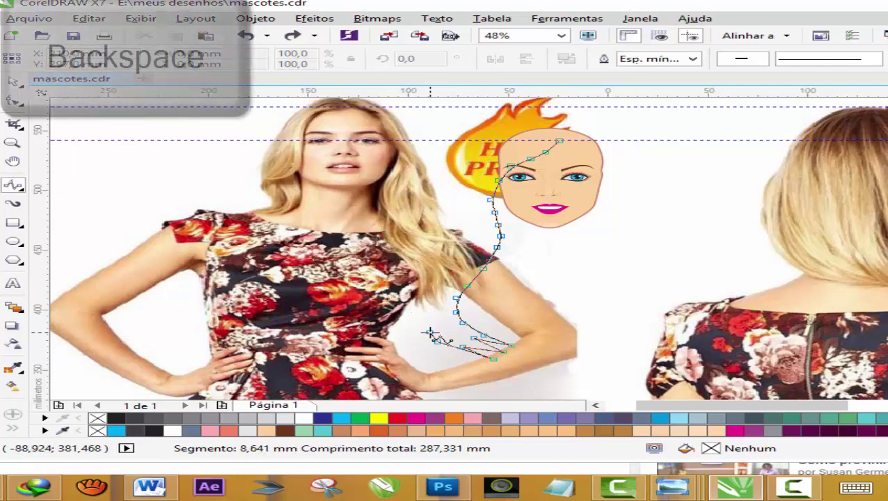
# Trace the outer hair edge up around the head and close the outline at the top.
pyautogui.click(416, 300)
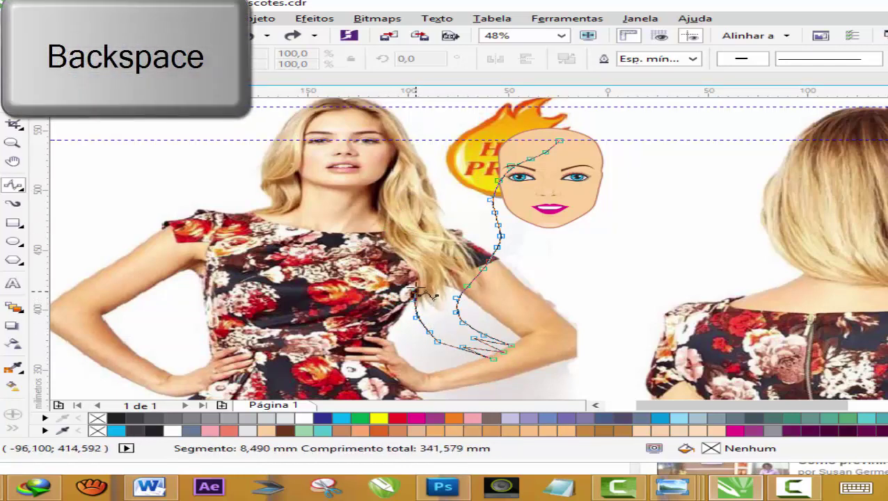
pyautogui.click(417, 284)
pyautogui.click(424, 268)
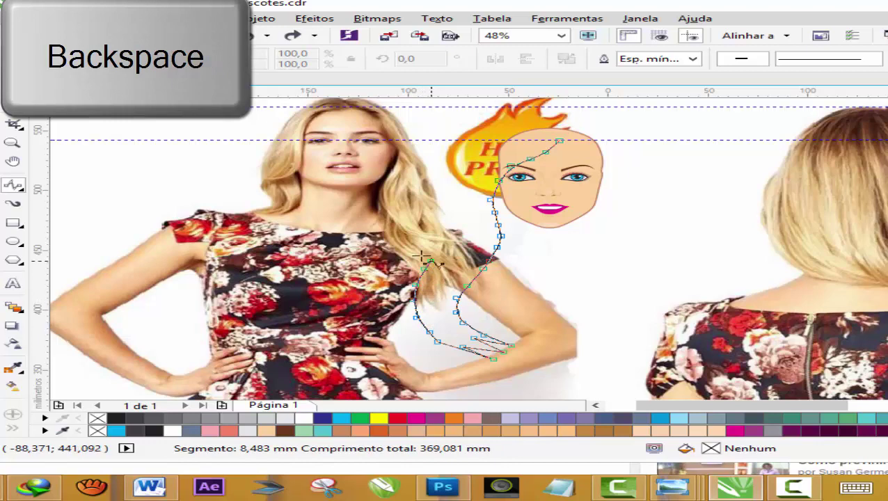
pyautogui.click(436, 221)
pyautogui.click(446, 209)
pyautogui.click(453, 180)
pyautogui.click(553, 110)
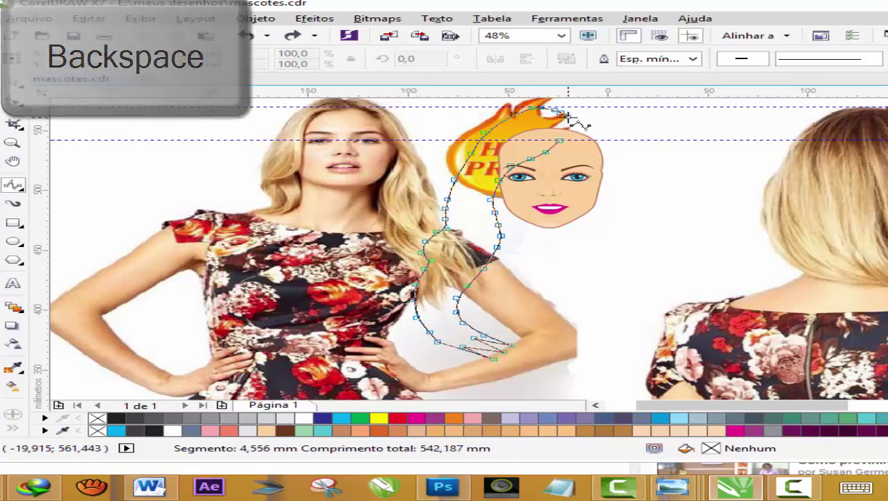
pyautogui.click(569, 127)
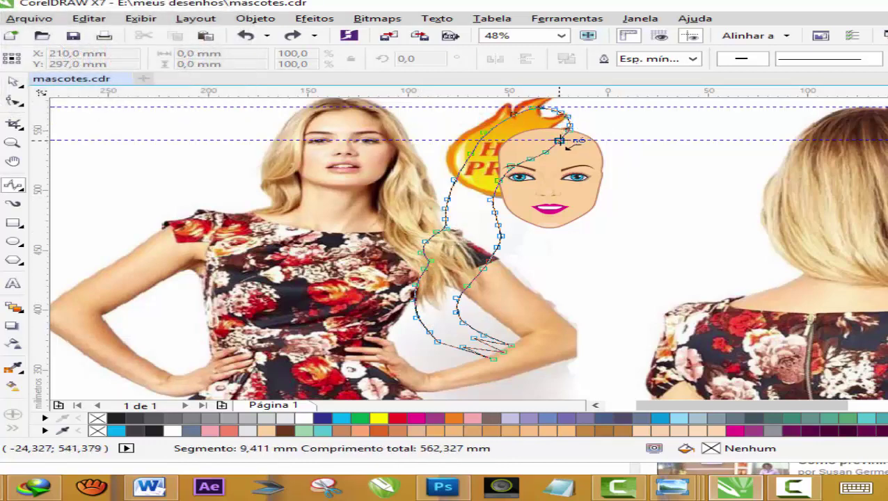
pyautogui.doubleClick(559, 141)
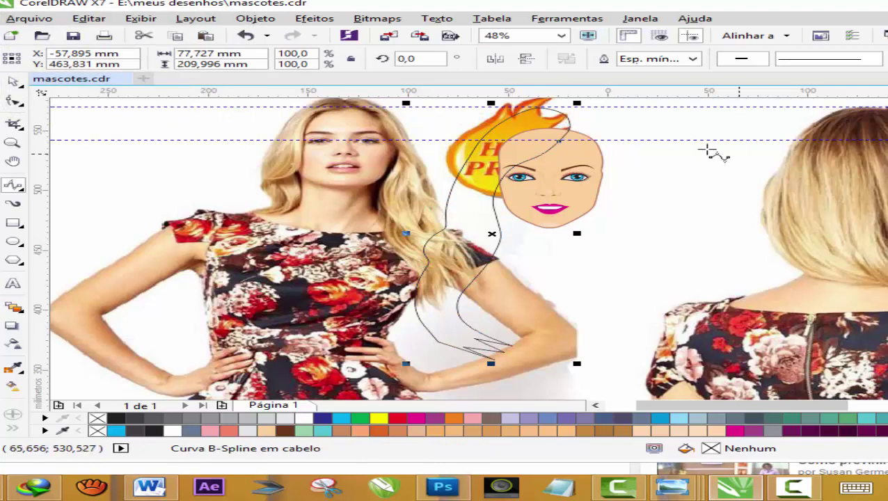
# Trace the right hair outline from the forehead down to shoulder level and back up to the head top.
pyautogui.click(559, 141)
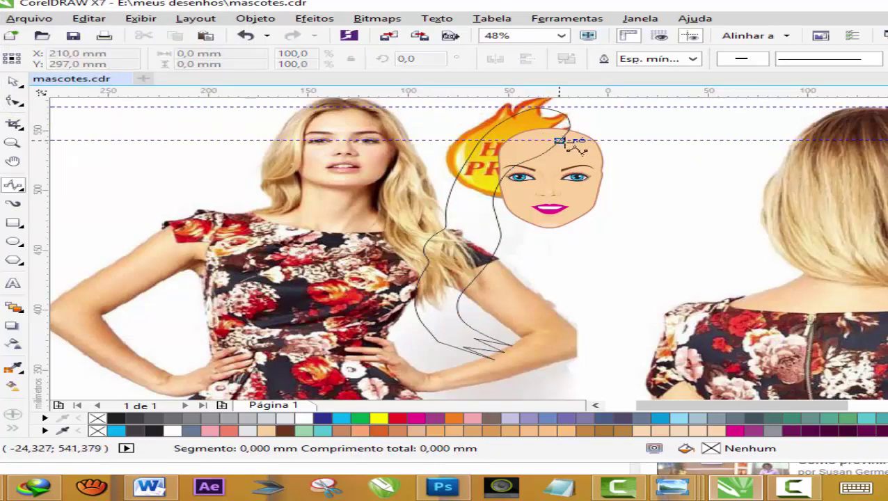
pyautogui.click(577, 162)
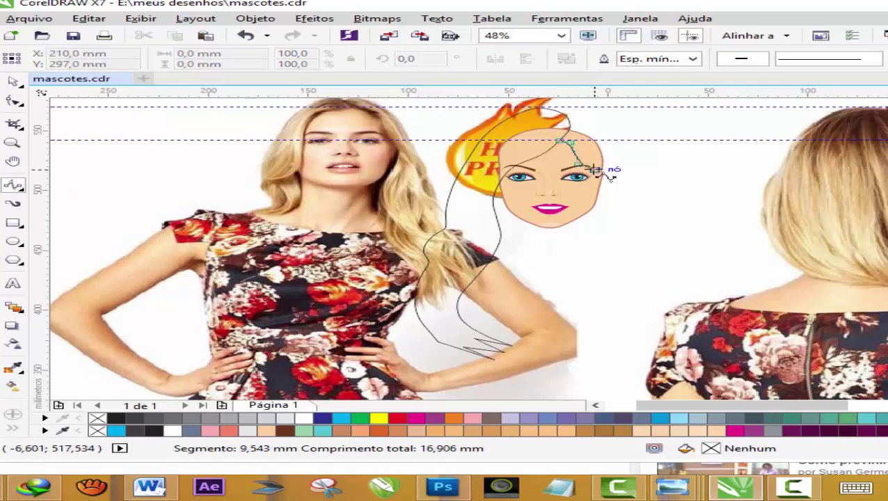
pyautogui.click(601, 177)
pyautogui.click(599, 183)
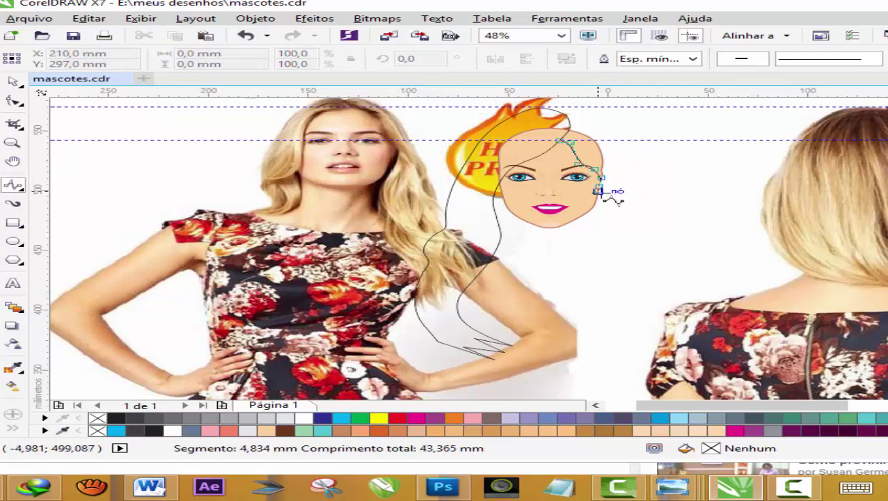
pyautogui.moveTo(597, 192); pyautogui.dragTo(657, 345)
pyautogui.click(695, 348)
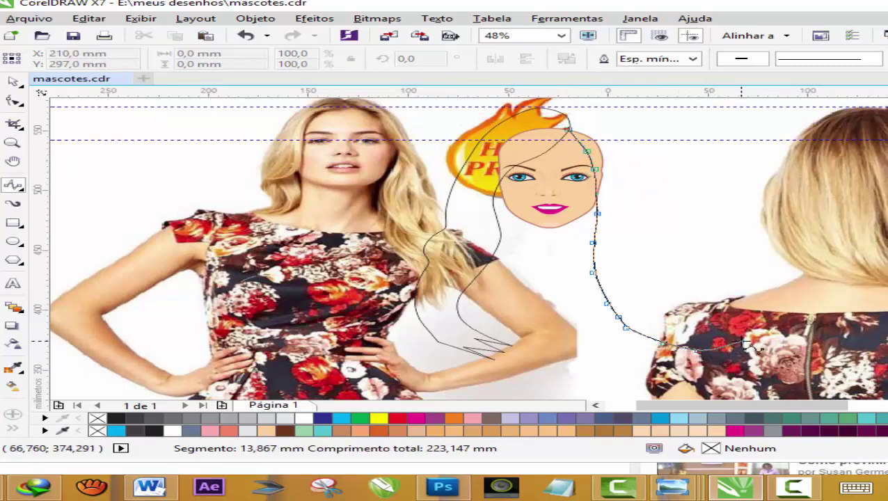
pyautogui.moveTo(749, 346); pyautogui.dragTo(560, 113)
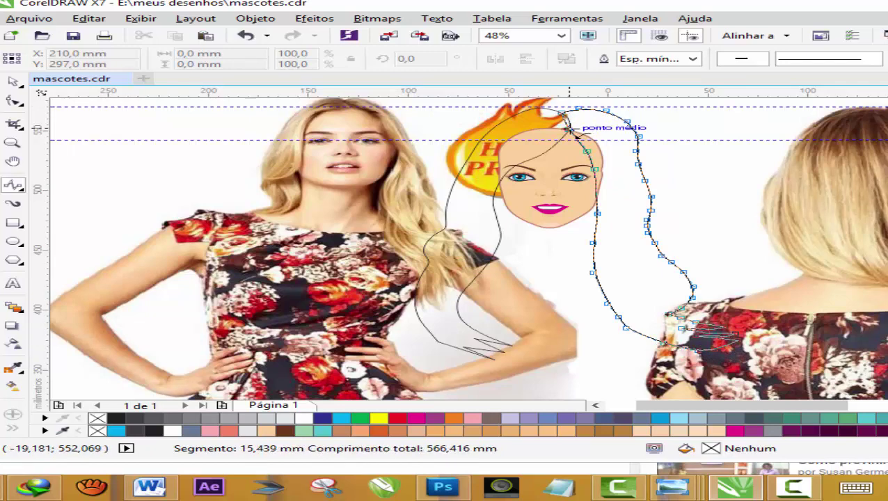
pyautogui.doubleClick(569, 129)
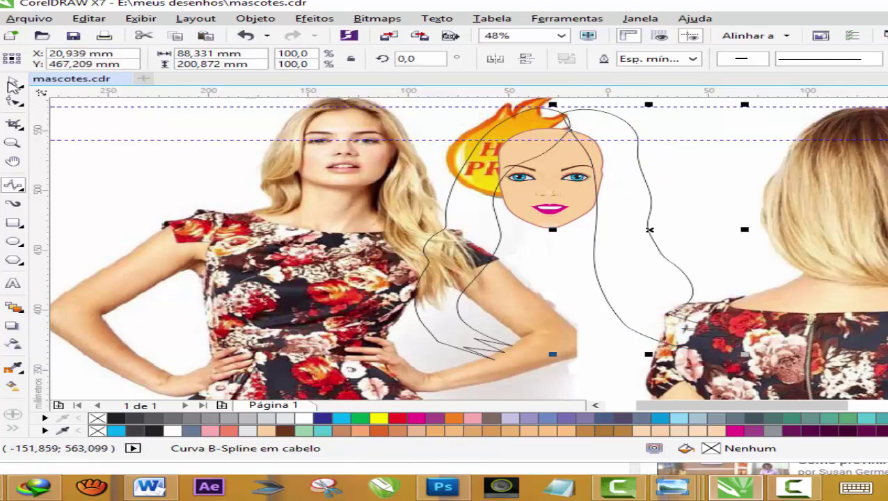
# Reshape the right hair outline's outer bulge and convert the spline to an ordinary curve.
pyautogui.click(14, 85)
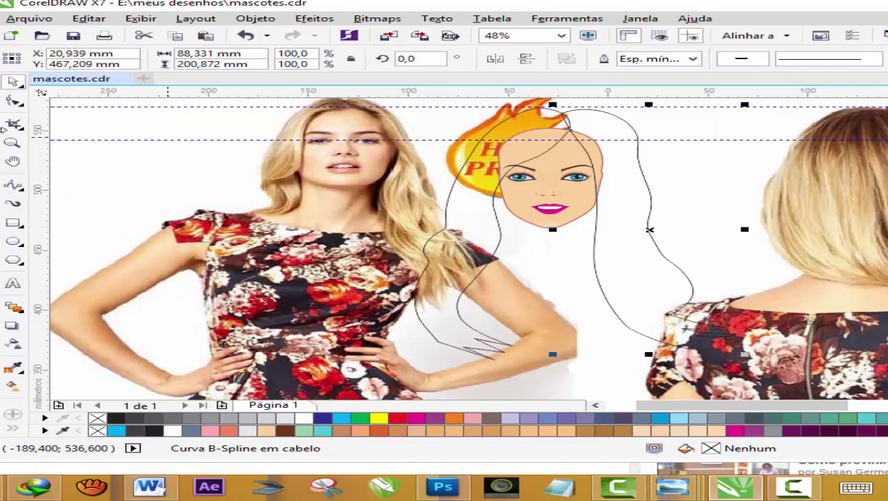
pyautogui.click(14, 103)
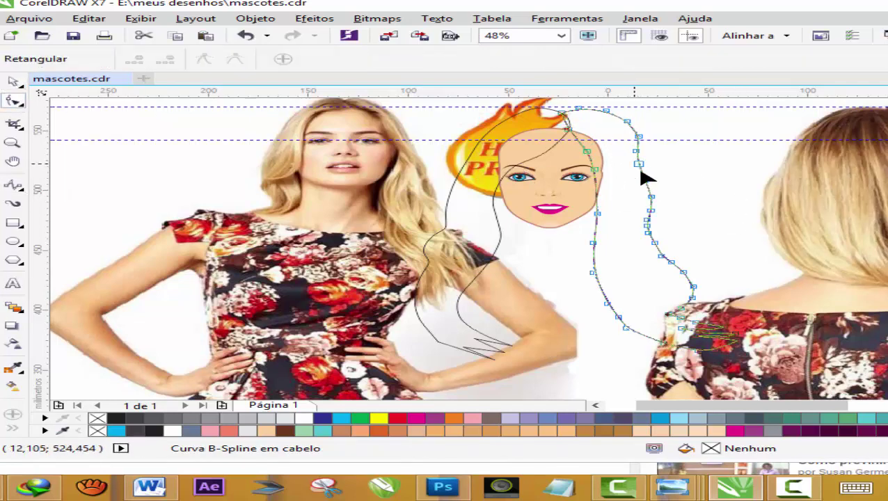
pyautogui.moveTo(640, 165)
pyautogui.mouseDown()
pyautogui.moveTo(649, 154)
pyautogui.moveTo(651, 230)
pyautogui.mouseUp()
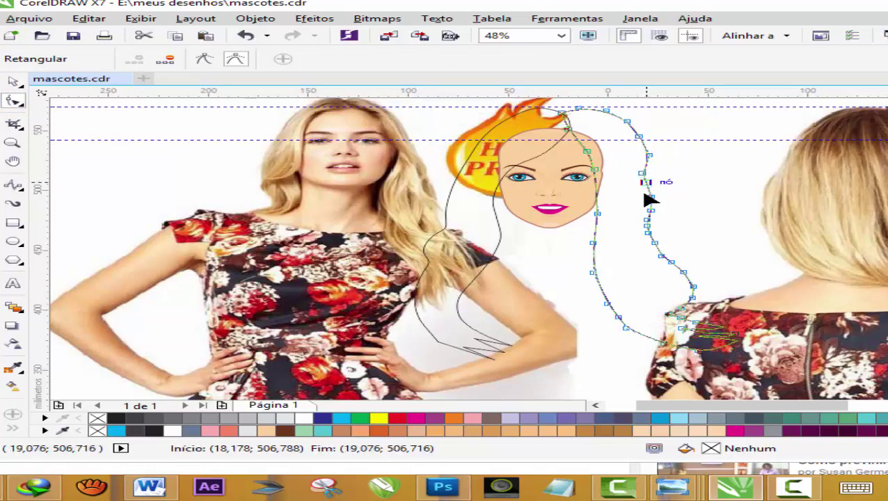
pyautogui.click(13, 82)
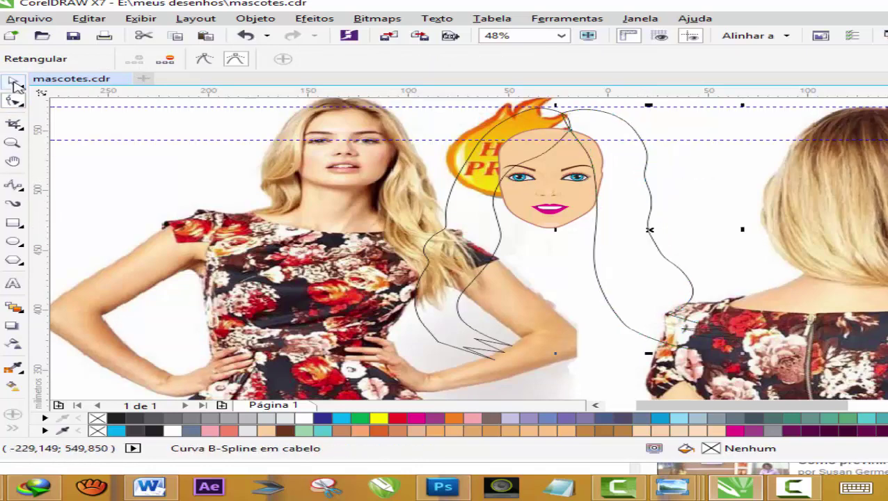
pyautogui.hotkey('ctrl', 'q')
# Select and deselect the hair shape to review its brown fill (R120 G75 B44).
pyautogui.click(661, 125)
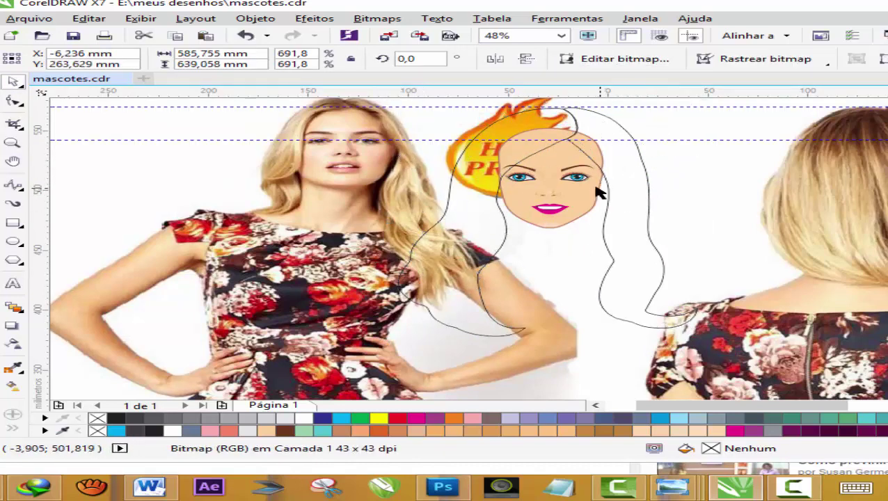
pyautogui.click(641, 250)
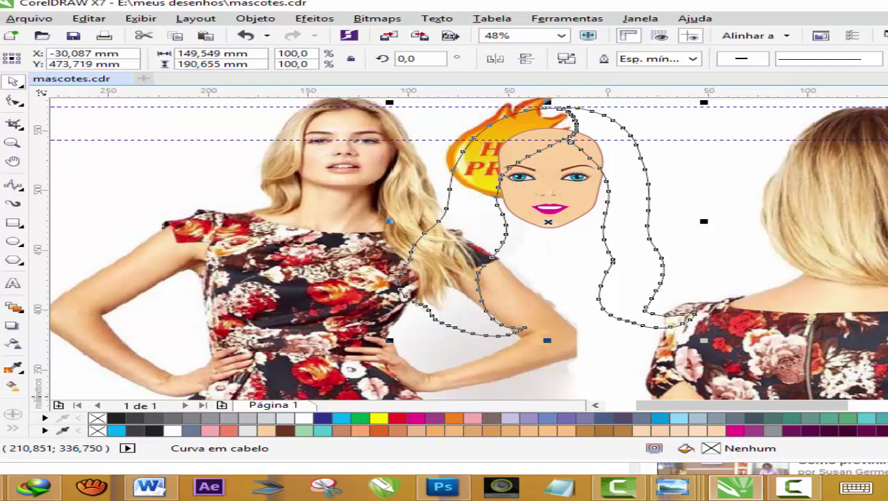
pyautogui.click(667, 134)
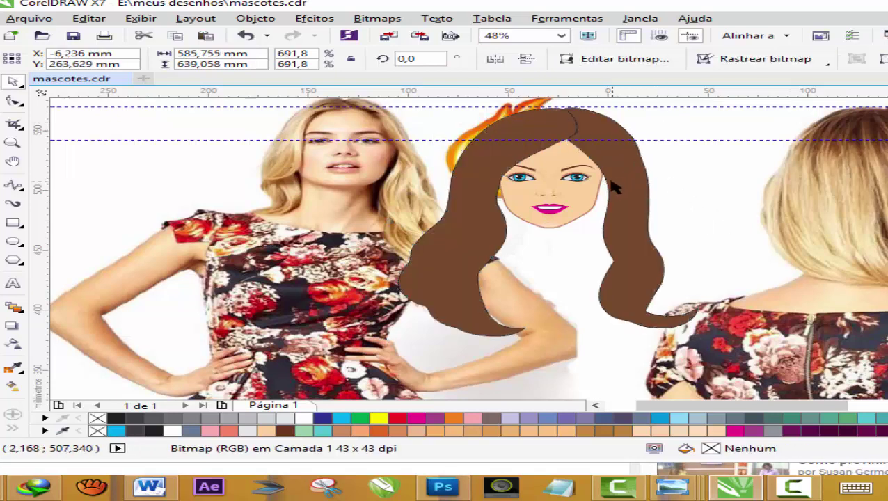
pyautogui.scroll(2, 621, 194)
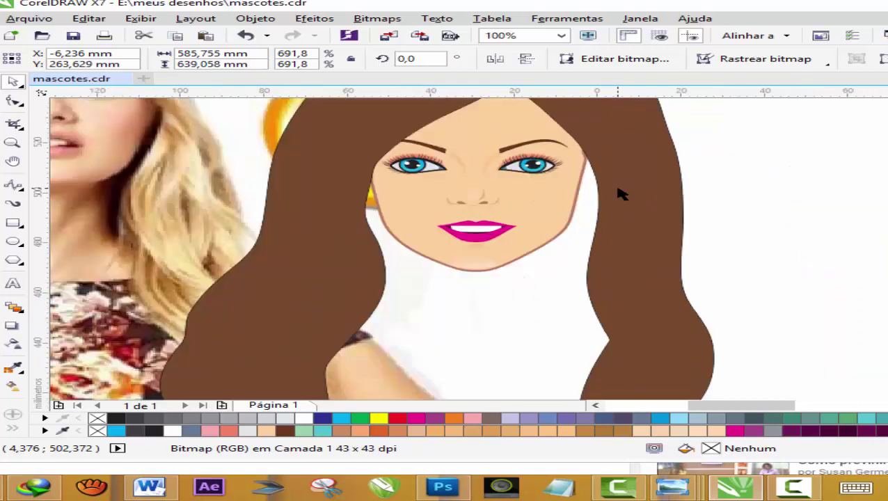
pyautogui.scroll(-2, 621, 195)
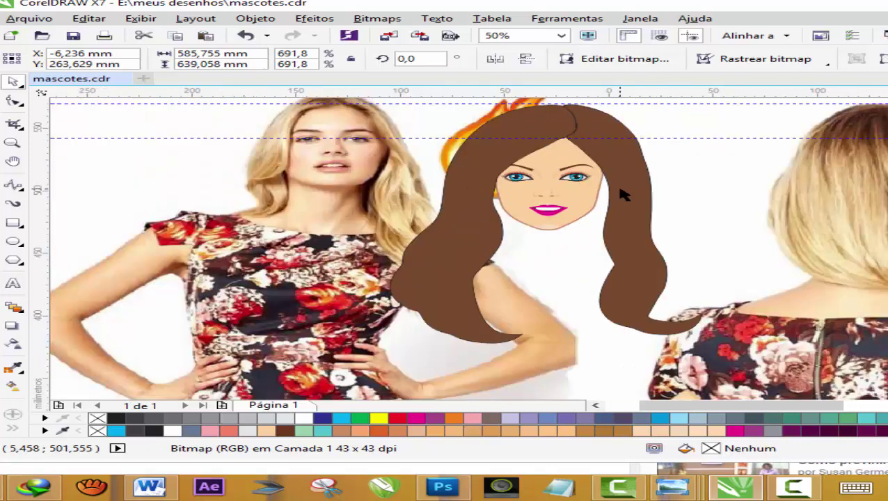
# Start a B-spline neck outline at the right jawline, running down the neck and rounding the right shoulder.
pyautogui.click(15, 185)
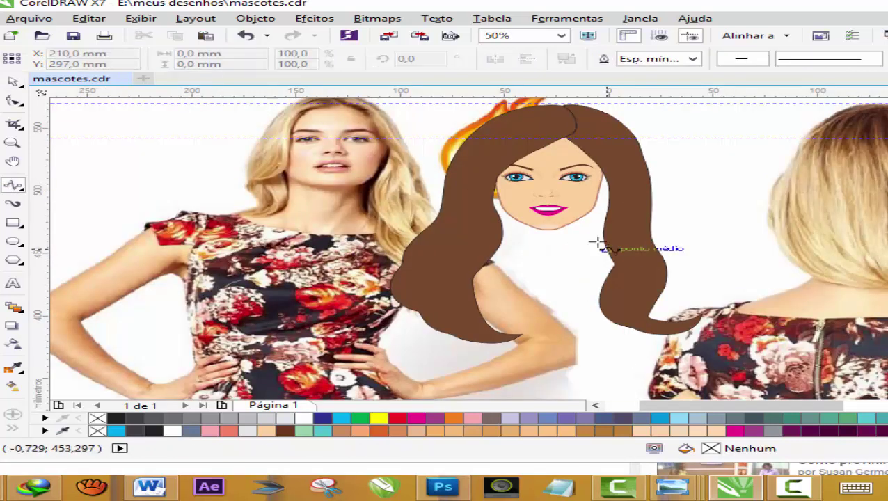
pyautogui.scroll(2, 597, 245)
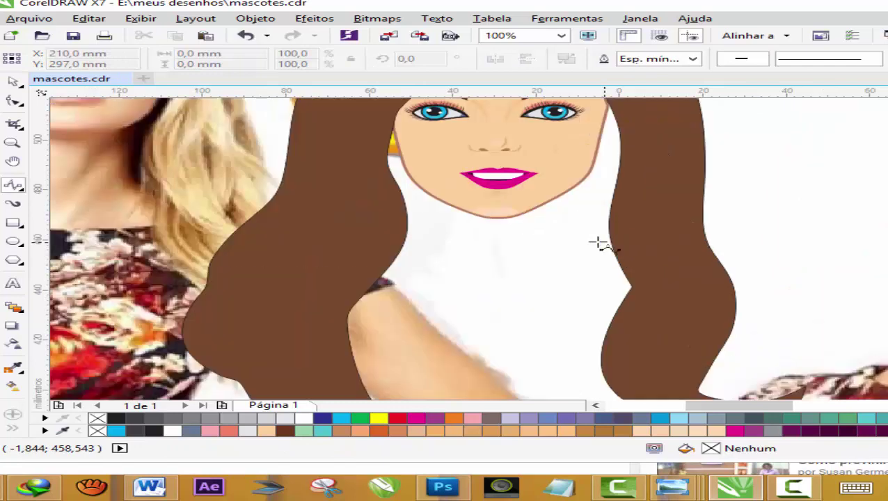
pyautogui.click(569, 185)
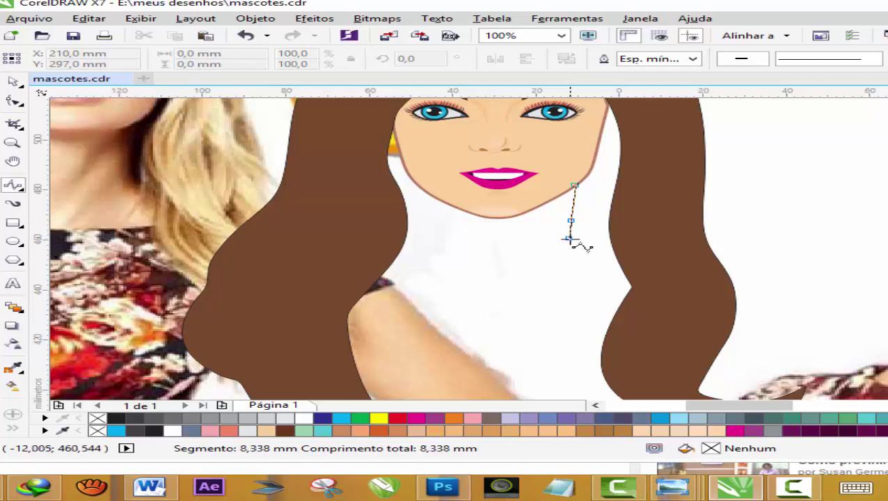
pyautogui.click(571, 240)
pyautogui.click(571, 254)
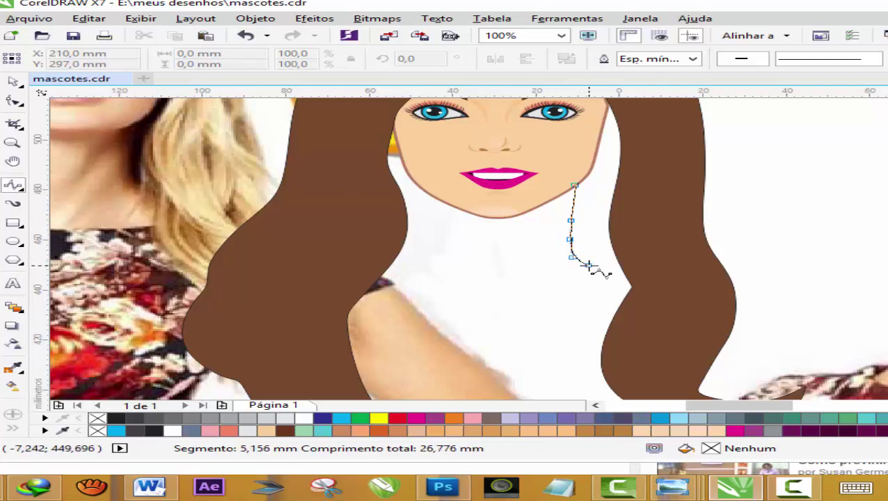
pyautogui.click(588, 265)
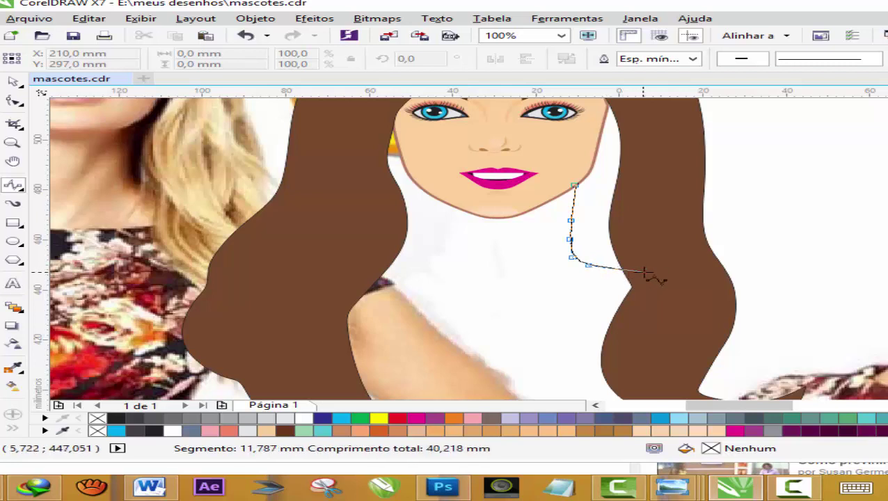
pyautogui.click(646, 274)
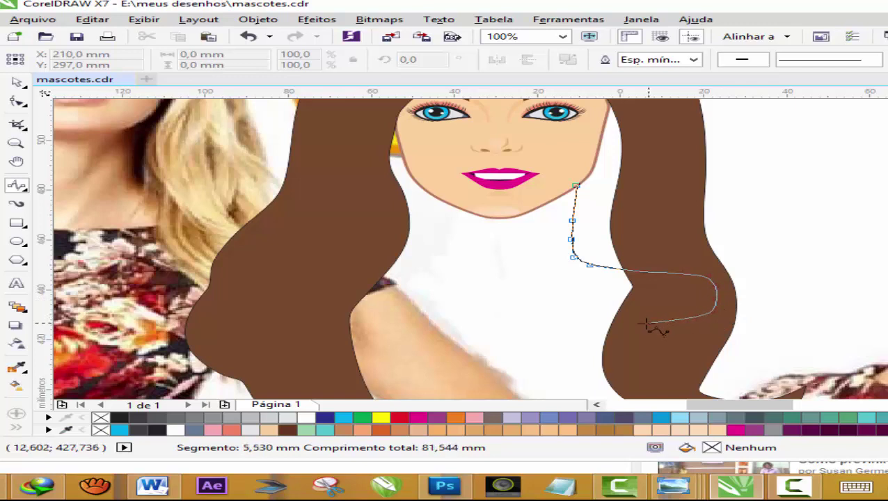
pyautogui.click(606, 323)
pyautogui.click(545, 323)
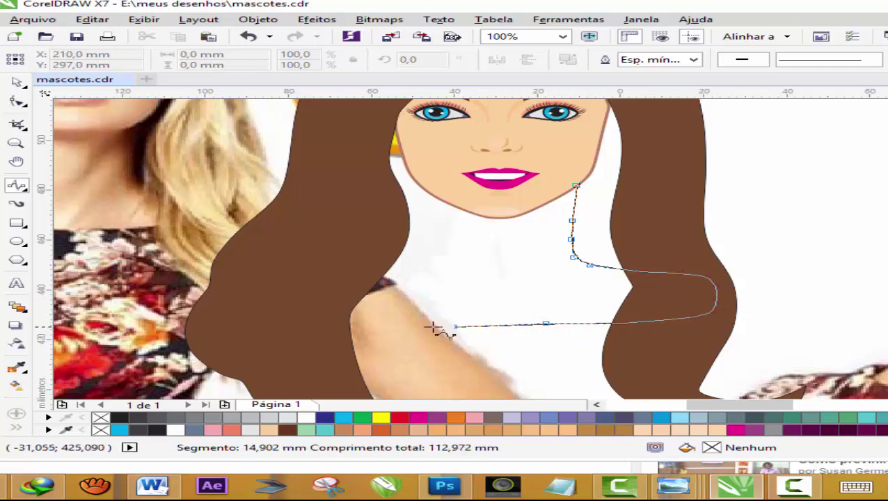
# Run the outline across the shoulders, back up to the left jaw, and close it along the chin.
pyautogui.click(389, 321)
pyautogui.click(289, 322)
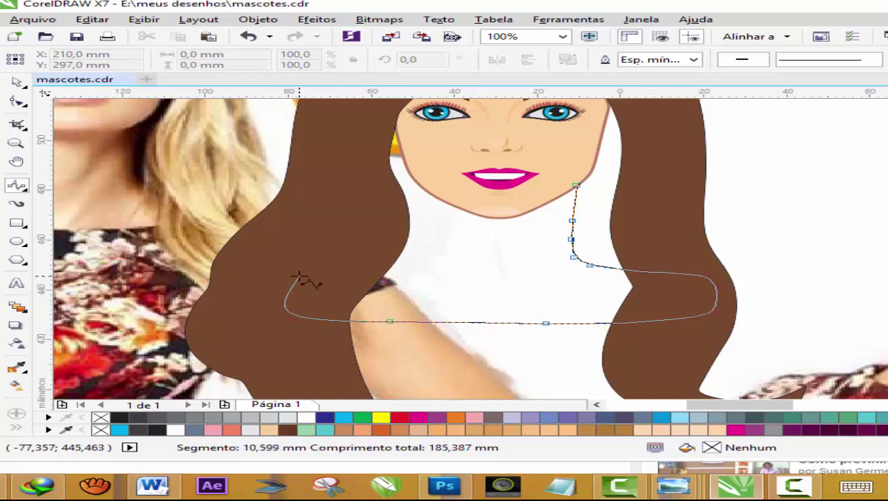
pyautogui.click(390, 258)
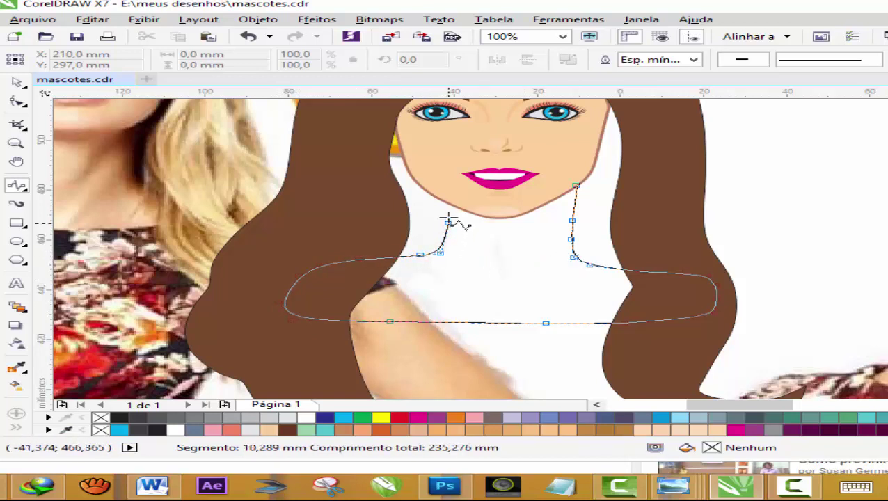
pyautogui.click(440, 184)
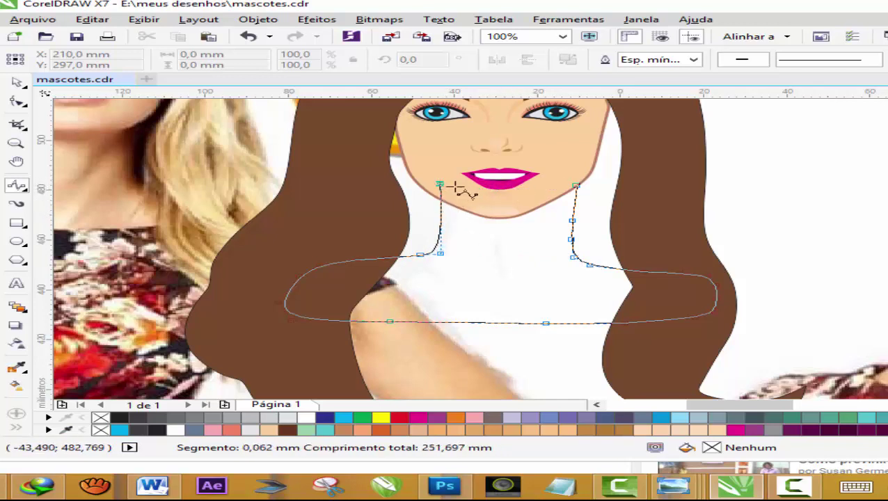
pyautogui.click(542, 186)
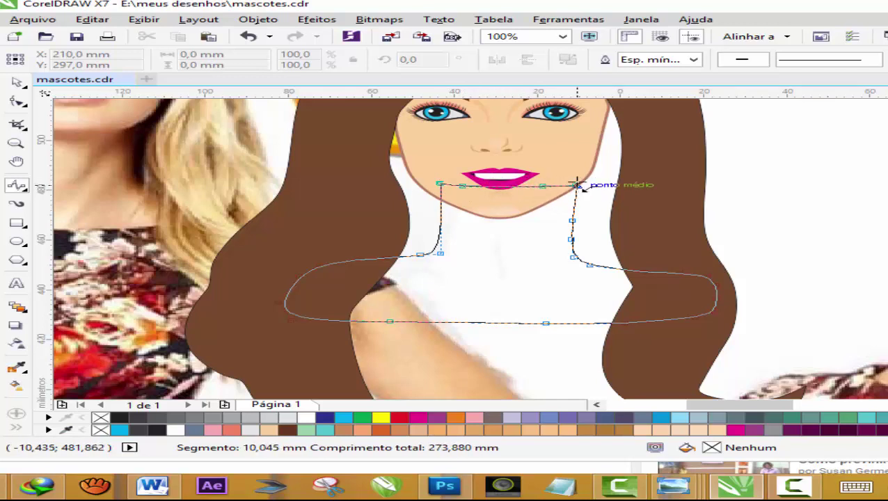
pyautogui.click(577, 185)
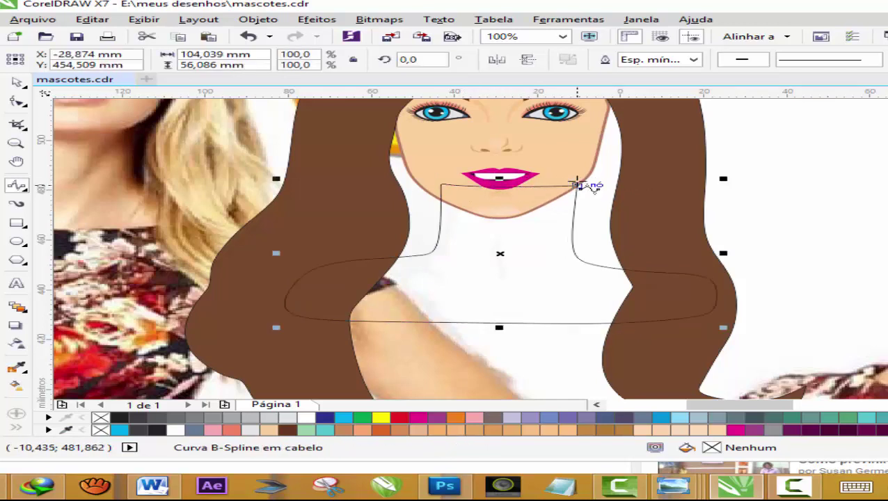
# Nudge the neck outline's chin control point up and to the left.
pyautogui.click(17, 102)
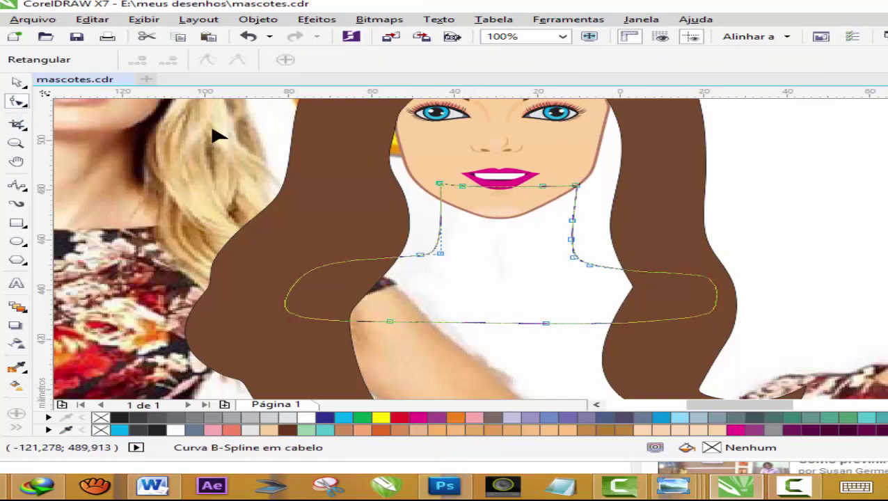
pyautogui.click(576, 240)
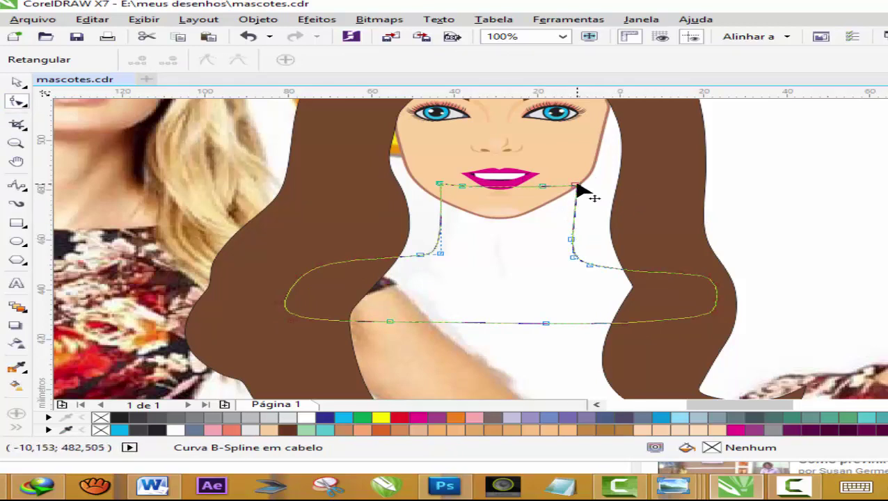
pyautogui.moveTo(576, 185); pyautogui.dragTo(567, 179)
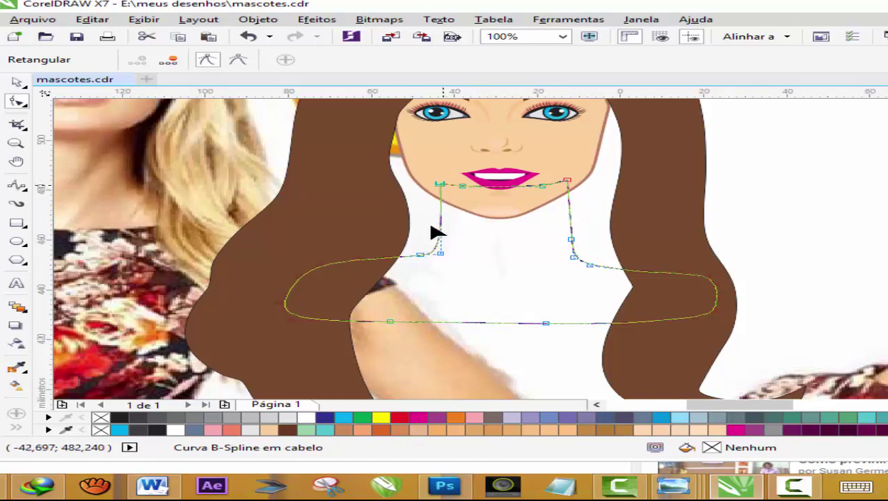
pyautogui.click(384, 259)
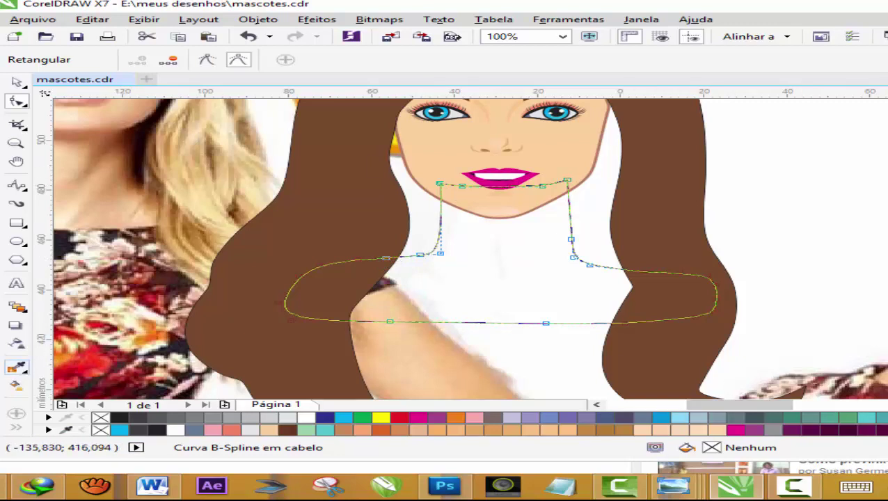
pyautogui.click(17, 366)
# Fill the neck shape with the face's skin tone and place it behind the hair.
pyautogui.click(451, 153)
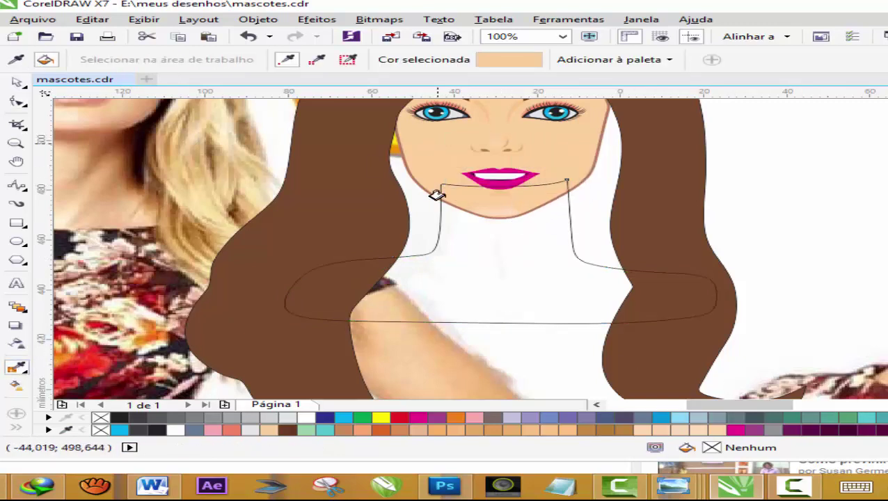
pyautogui.click(463, 261)
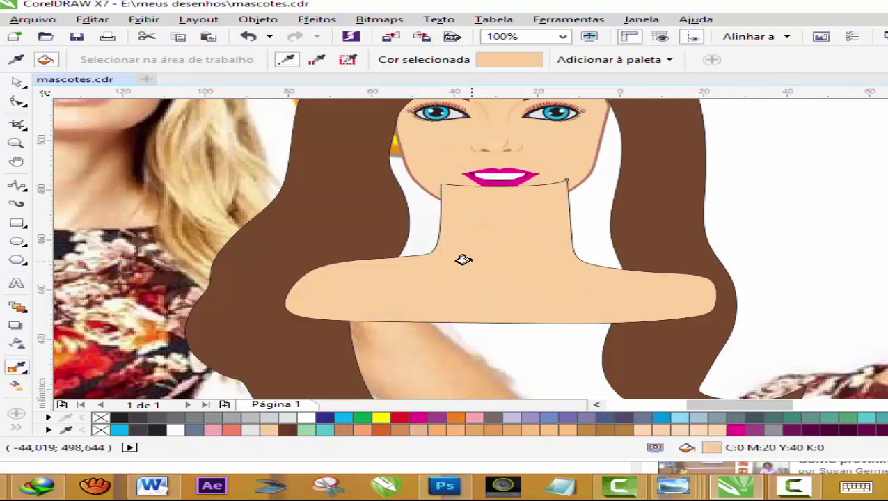
pyautogui.click(17, 84)
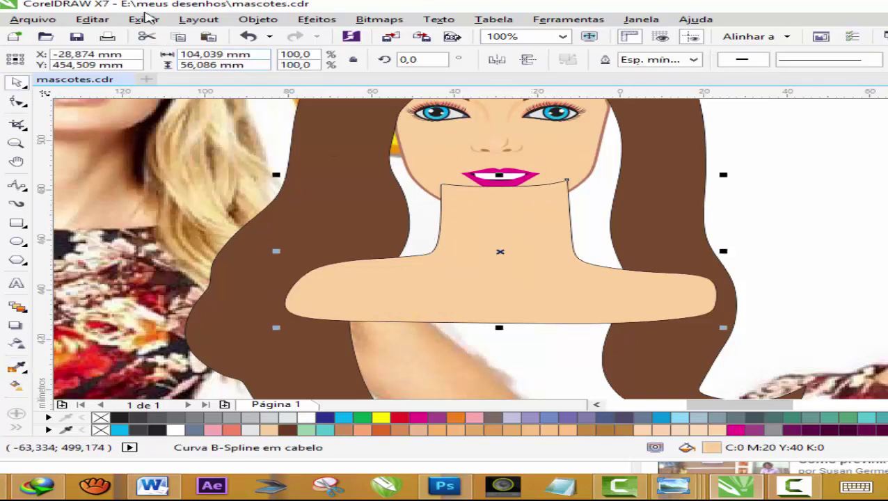
pyautogui.click(258, 19)
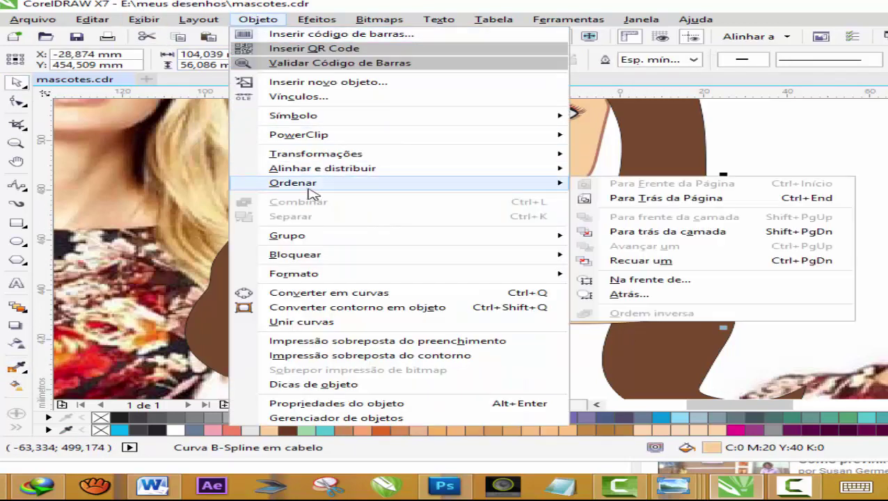
pyautogui.moveTo(293, 182)
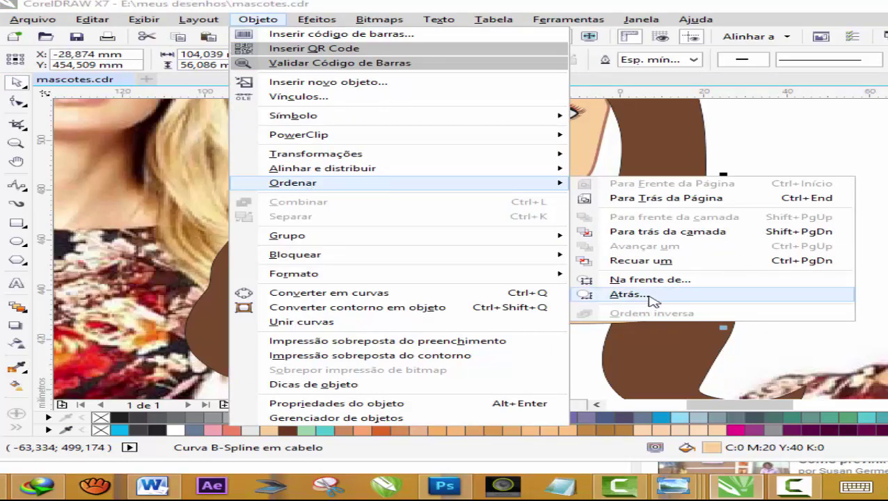
pyautogui.click(650, 297)
pyautogui.click(420, 137)
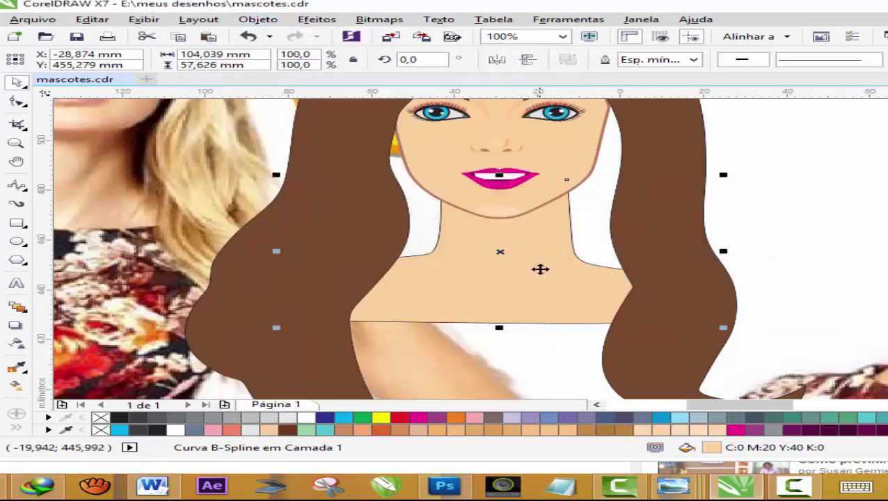
# Check a brown colour's values and set the neck outline width to 0.75 mm.
pyautogui.doubleClick(624, 431)
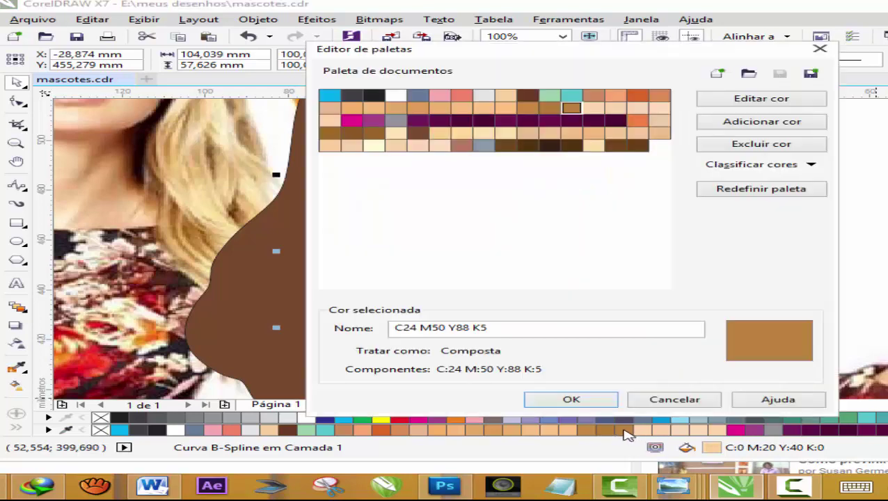
pyautogui.click(684, 397)
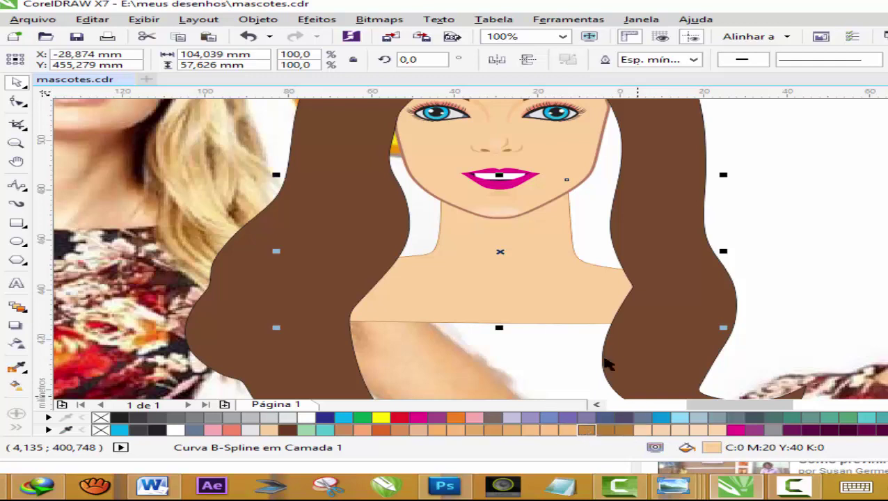
pyautogui.click(693, 59)
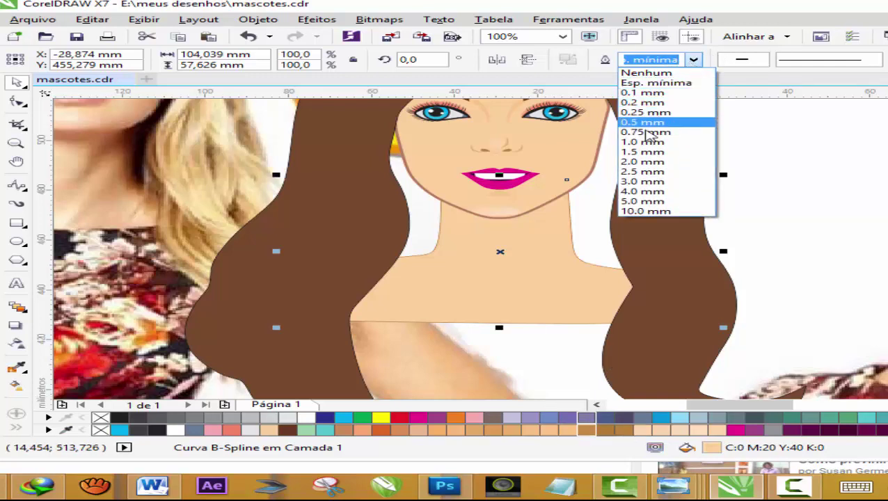
pyautogui.click(646, 133)
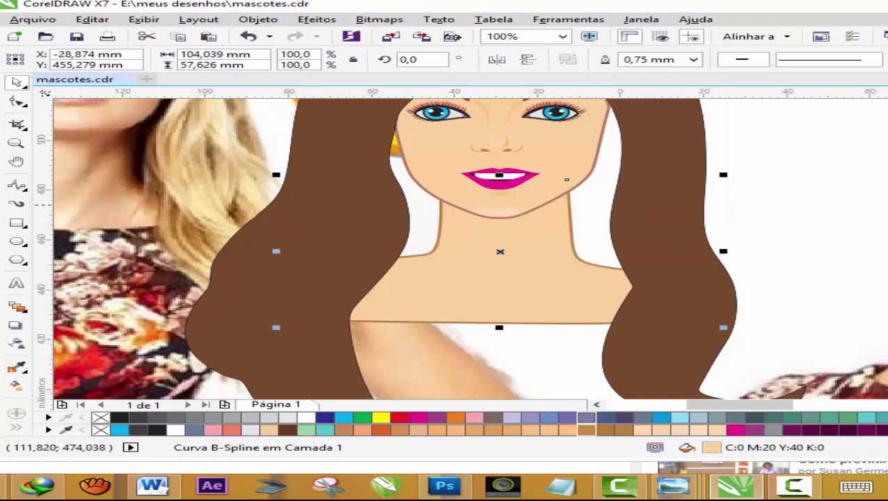
pyautogui.scroll(3, 460, 248)
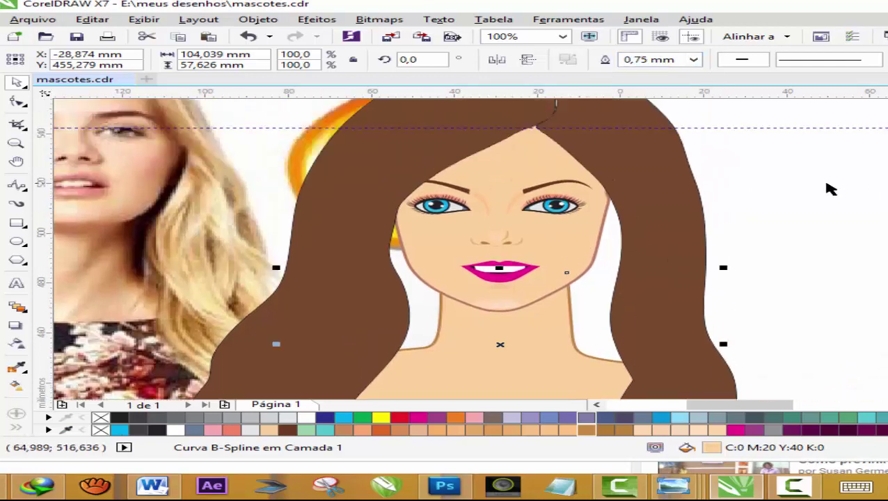
# Draw a rectangle over the hair behind the face and fill it with the hair's brown.
pyautogui.click(830, 186)
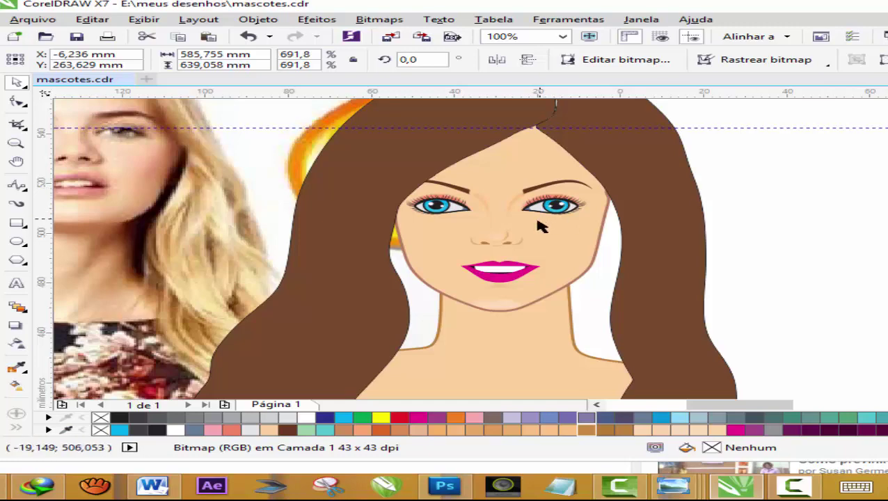
pyautogui.scroll(-2, 539, 224)
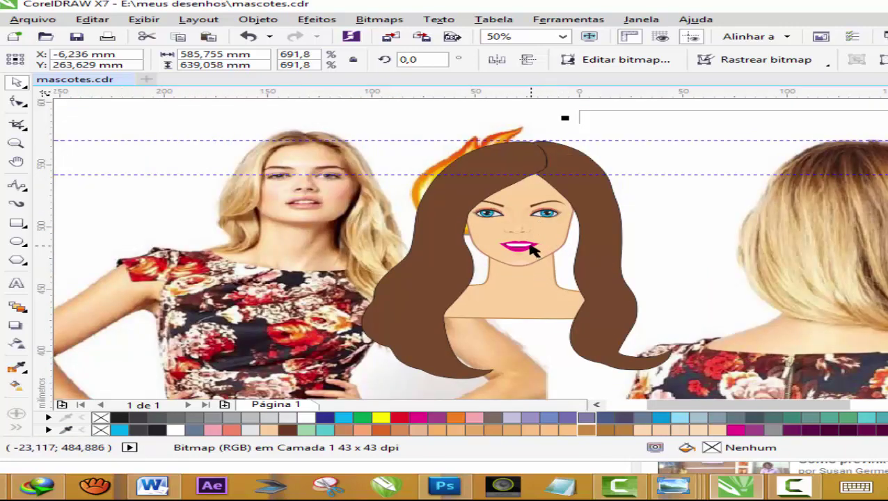
pyautogui.scroll(2, 531, 249)
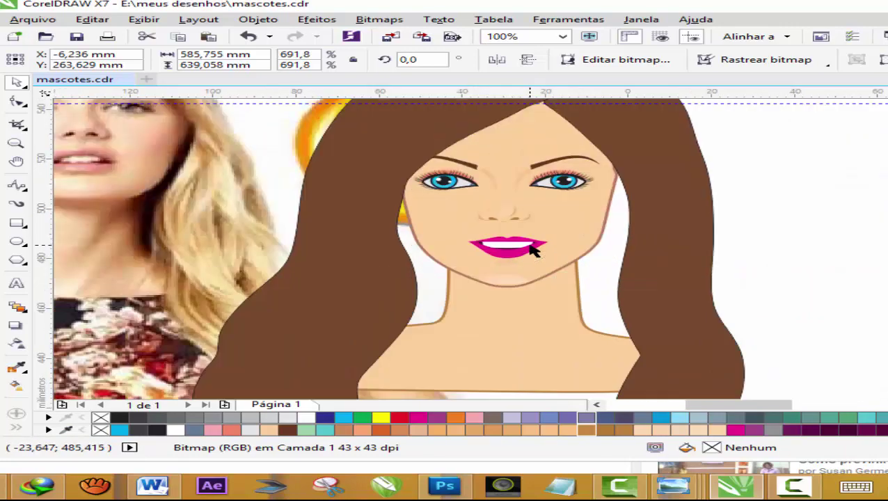
pyautogui.click(19, 226)
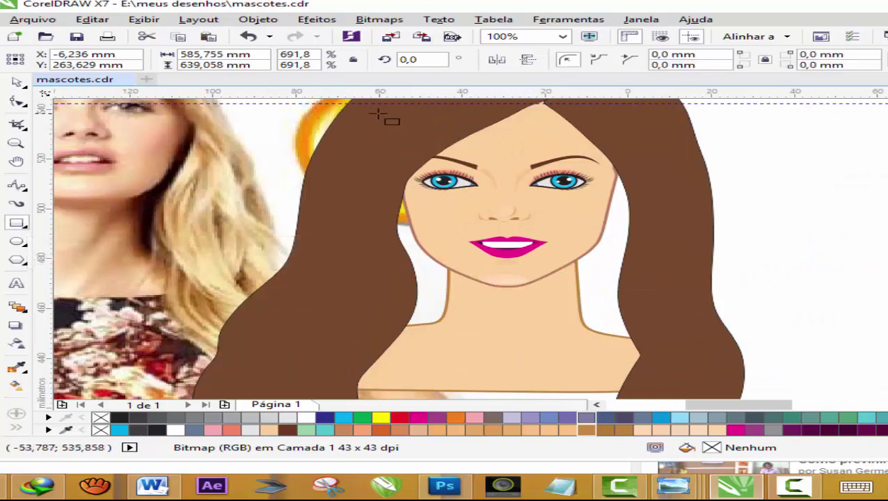
pyautogui.moveTo(369, 114)
pyautogui.mouseDown()
pyautogui.moveTo(566, 159)
pyautogui.moveTo(675, 353)
pyautogui.mouseUp()
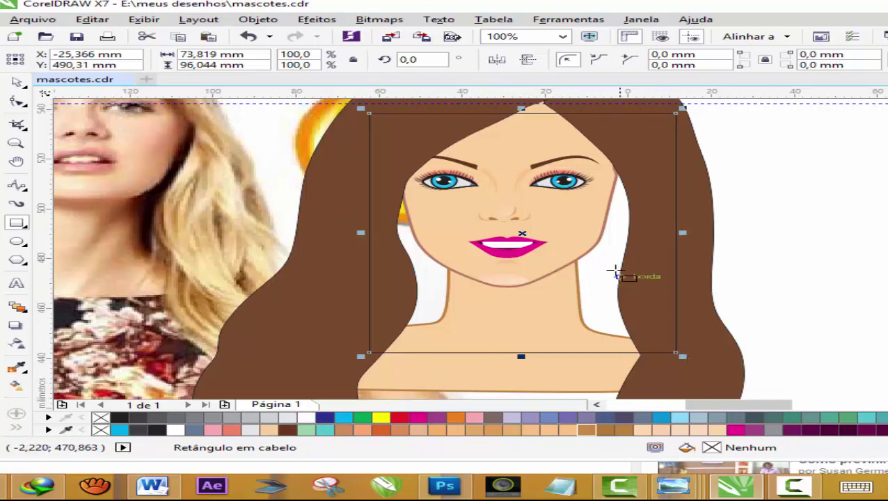
pyautogui.click(586, 429)
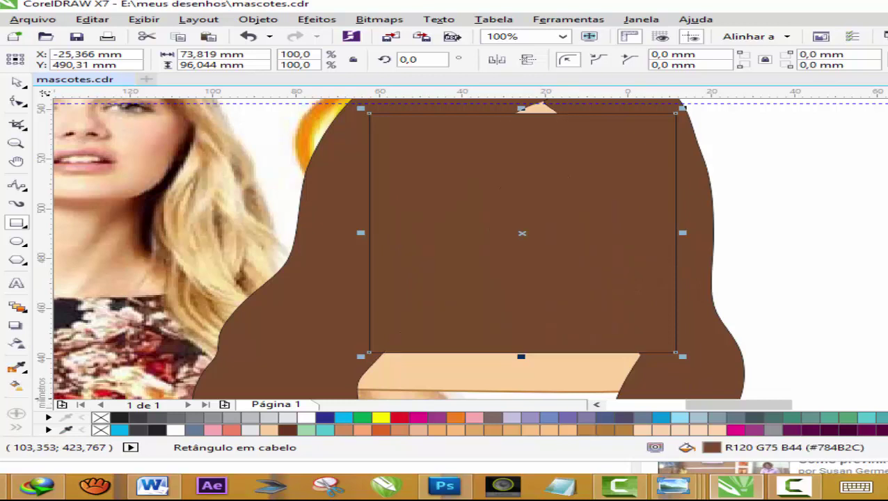
# Resize the brown rectangle from the hair top to above the shoulders and place it behind the face.
pyautogui.moveTo(521, 109)
pyautogui.mouseDown()
pyautogui.moveTo(511, 117)
pyautogui.moveTo(515, 130)
pyautogui.mouseUp()
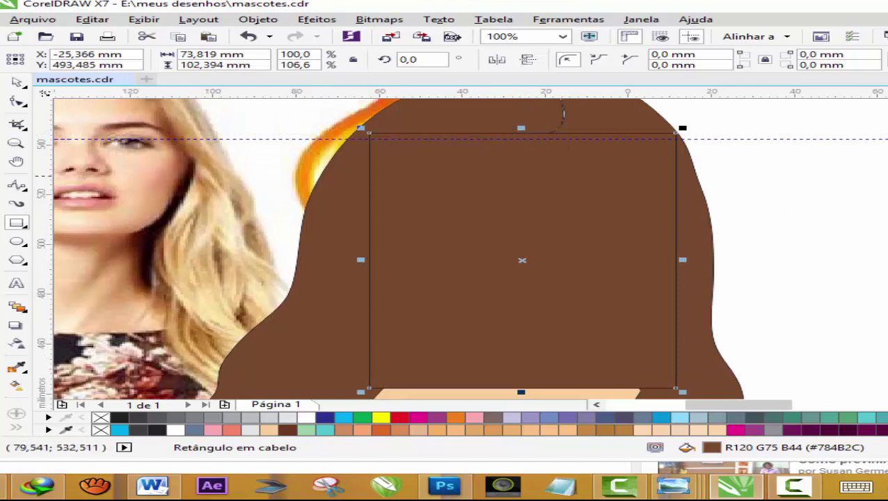
pyautogui.scroll(-3, 390, 251)
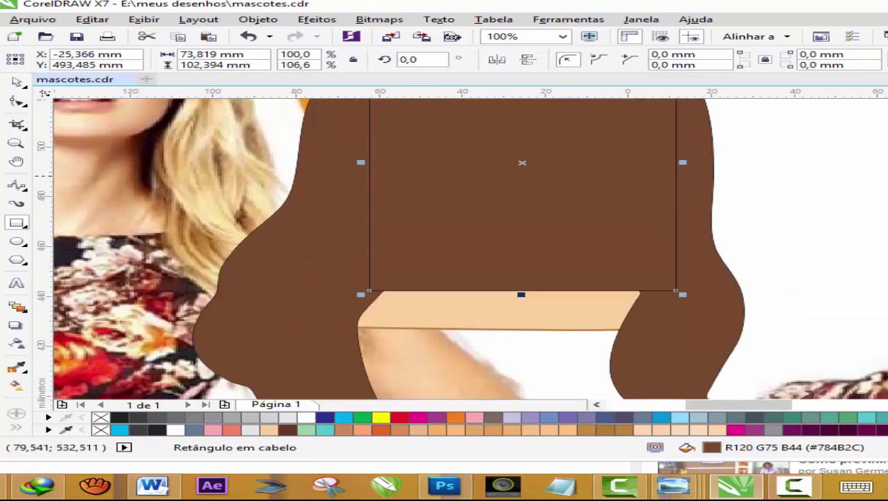
pyautogui.moveTo(521, 273)
pyautogui.mouseDown()
pyautogui.moveTo(523, 249)
pyautogui.moveTo(521, 259)
pyautogui.mouseUp()
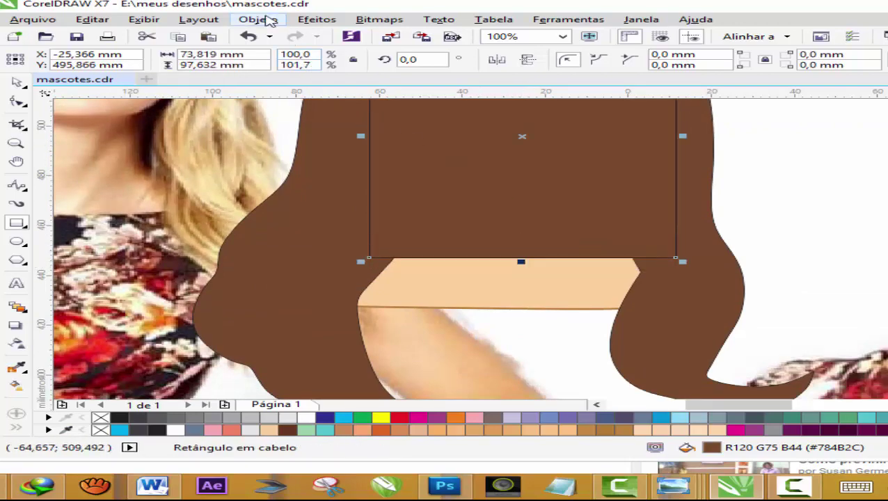
pyautogui.click(260, 20)
pyautogui.moveTo(293, 183)
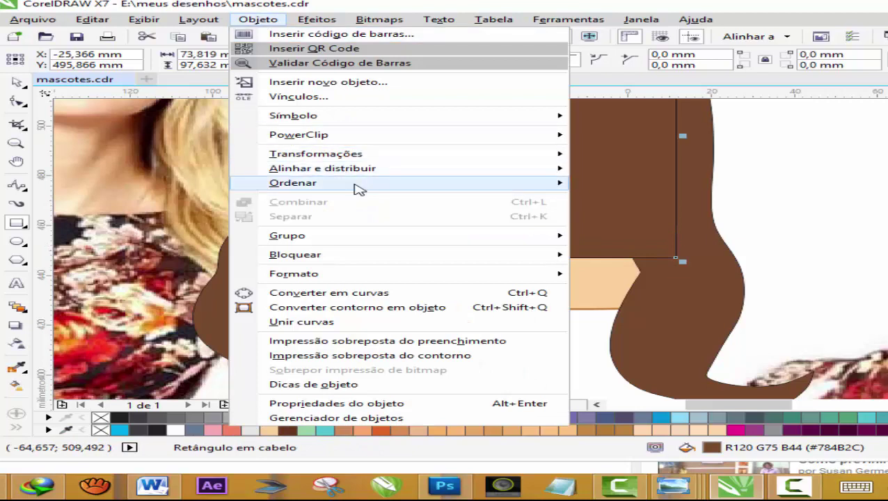
pyautogui.click(643, 295)
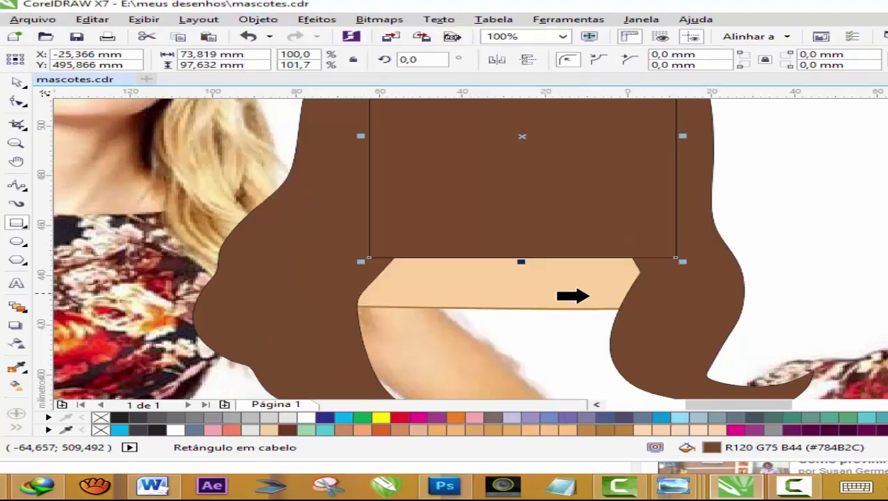
pyautogui.click(422, 291)
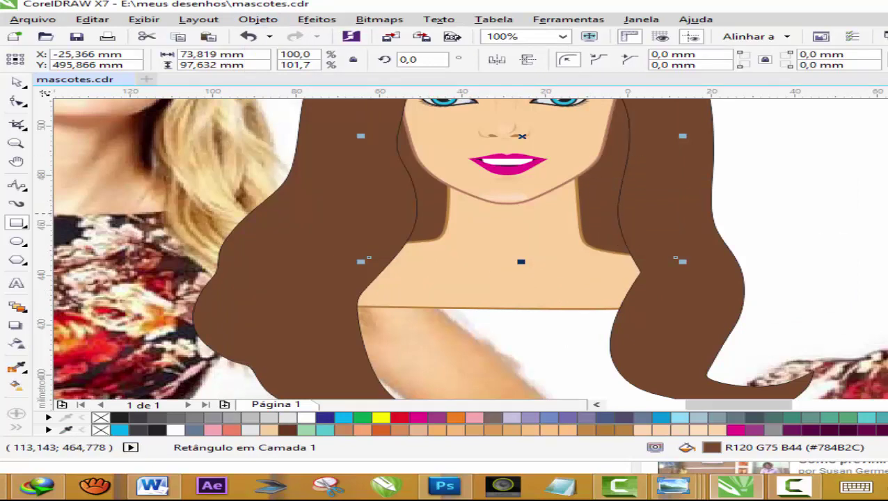
pyautogui.scroll(3, 460, 248)
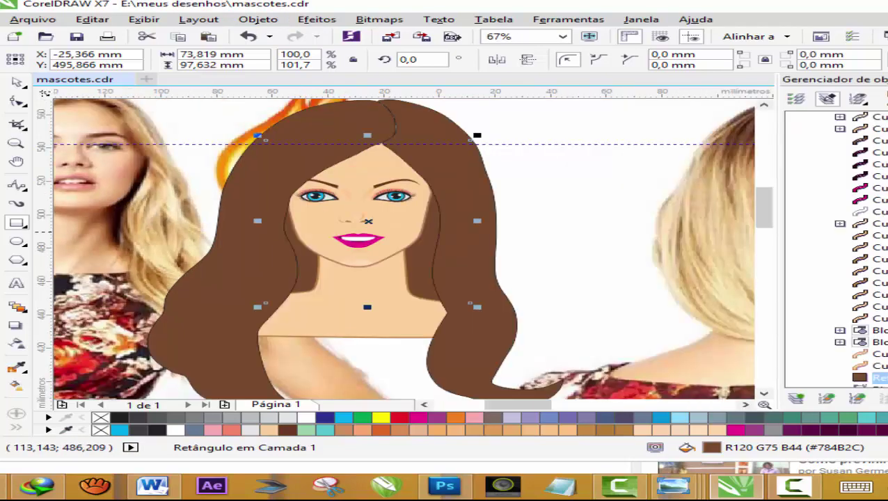
# Change the rectangle fill to deep brown #4A2C18 in Object Properties and save mascotes.cdr.
pyautogui.hotkey('alt', 'Return')
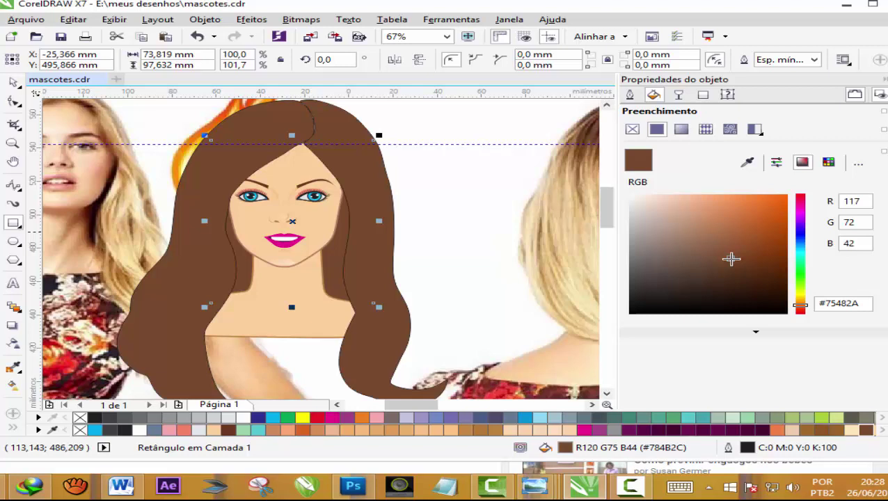
pyautogui.moveTo(732, 258)
pyautogui.mouseDown()
pyautogui.moveTo(709, 265)
pyautogui.moveTo(713, 277)
pyautogui.mouseUp()
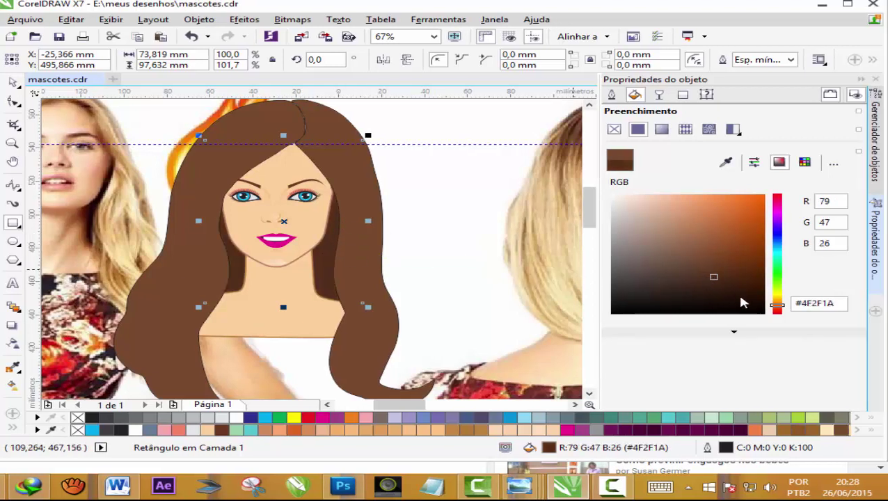
pyautogui.moveTo(715, 281); pyautogui.dragTo(713, 279)
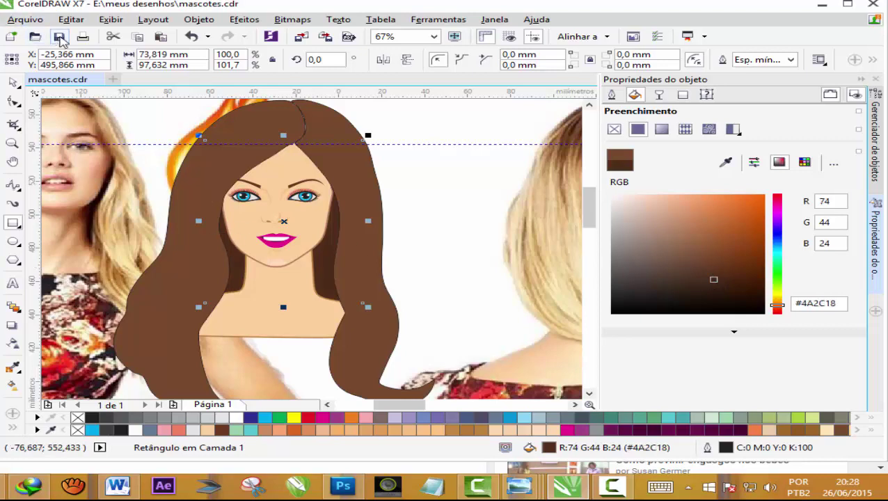
pyautogui.click(60, 39)
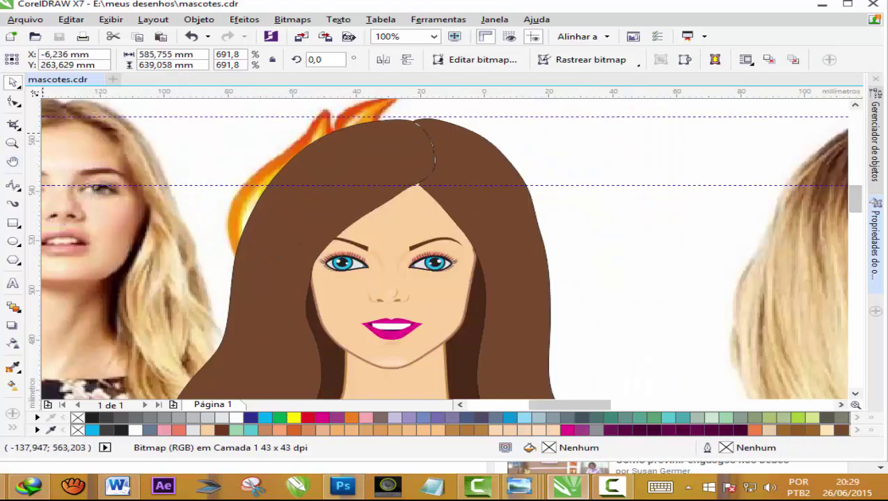
# Zoom to 200% and back to 100%, then choose the B-Spline curve mode.
pyautogui.press('F2')
pyautogui.press('F3')
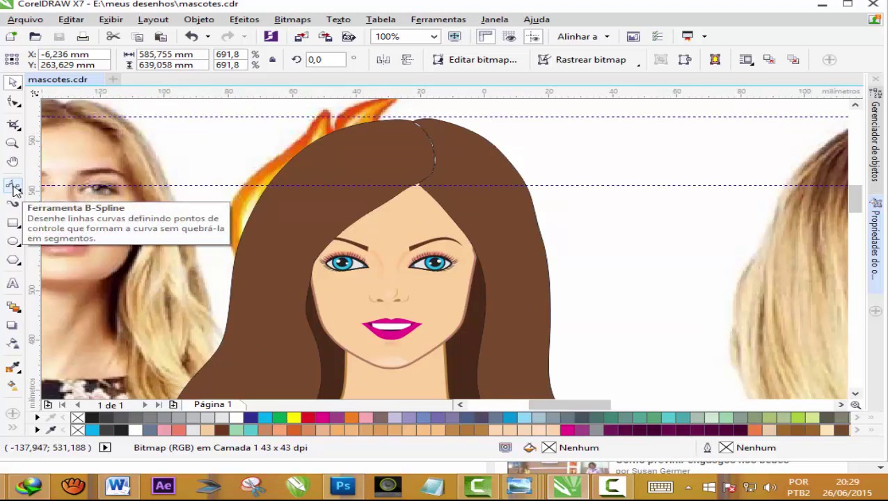
pyautogui.click(15, 189)
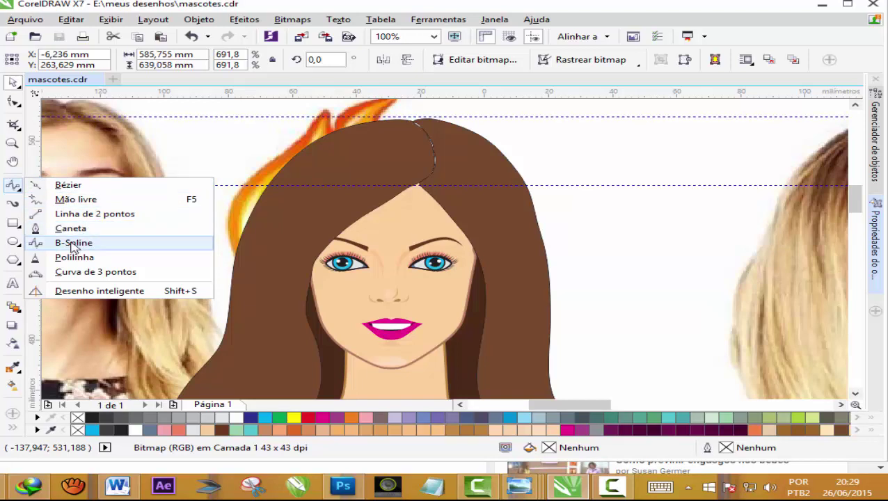
pyautogui.click(73, 244)
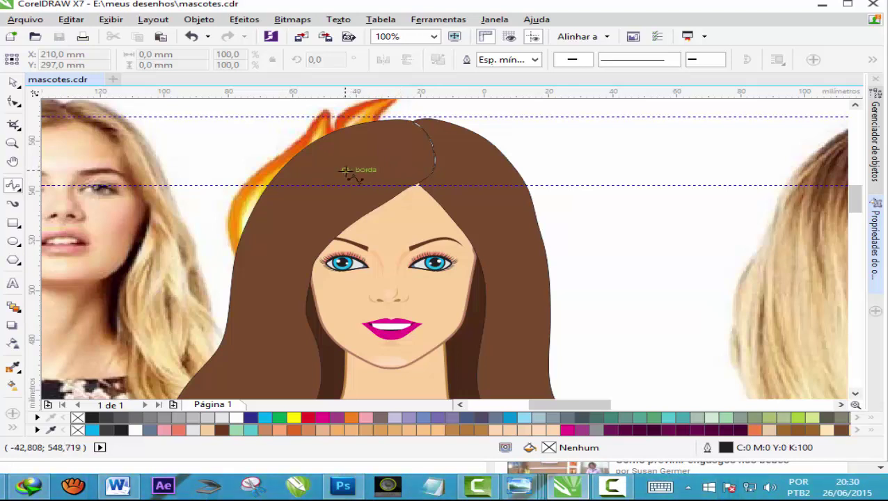
# Start a B-spline hair strand near the parting, bending it into a pointed lock.
pyautogui.scroll(1, 345, 170)
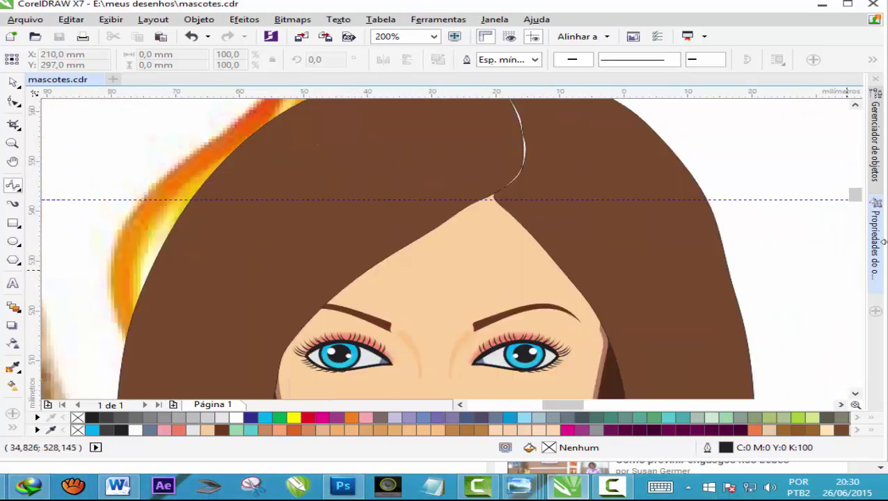
pyautogui.moveTo(855, 201); pyautogui.dragTo(855, 189)
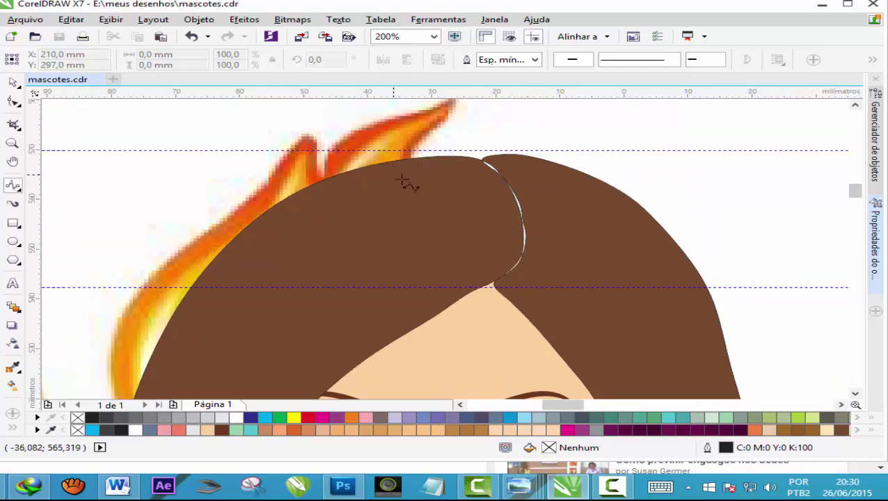
pyautogui.click(333, 258)
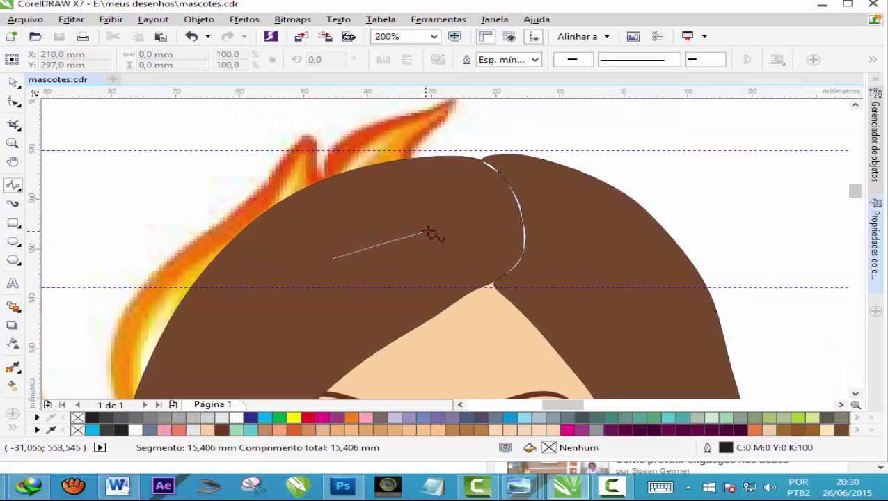
pyautogui.click(432, 229)
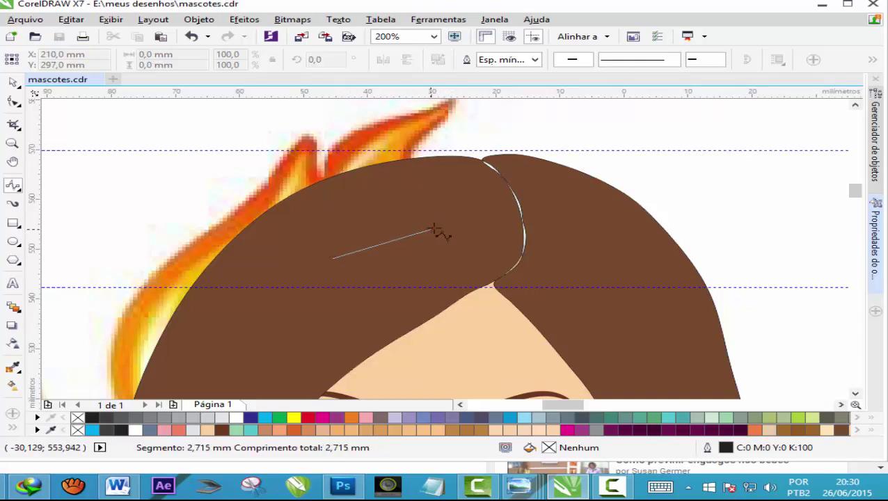
pyautogui.click(463, 224)
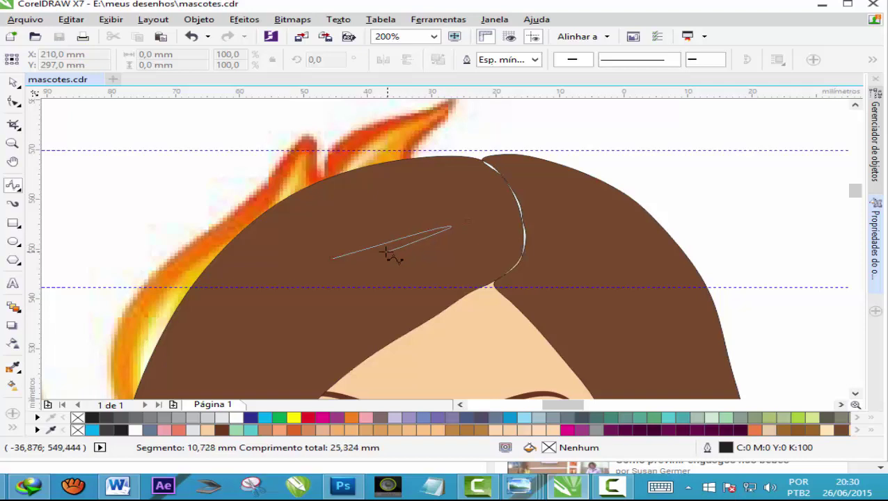
pyautogui.moveTo(343, 265)
pyautogui.mouseDown()
pyautogui.moveTo(325, 260)
pyautogui.moveTo(469, 224)
pyautogui.mouseUp()
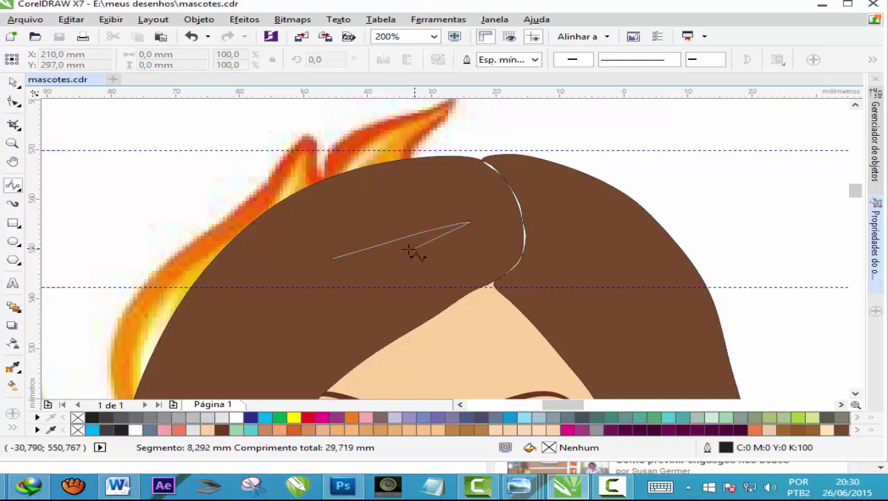
pyautogui.click(366, 271)
pyautogui.moveTo(366, 271); pyautogui.dragTo(478, 240)
# Finish the zigzag fringe strand down the forehead and fill it golden brown C24 M50 Y88 K5.
pyautogui.click(484, 239)
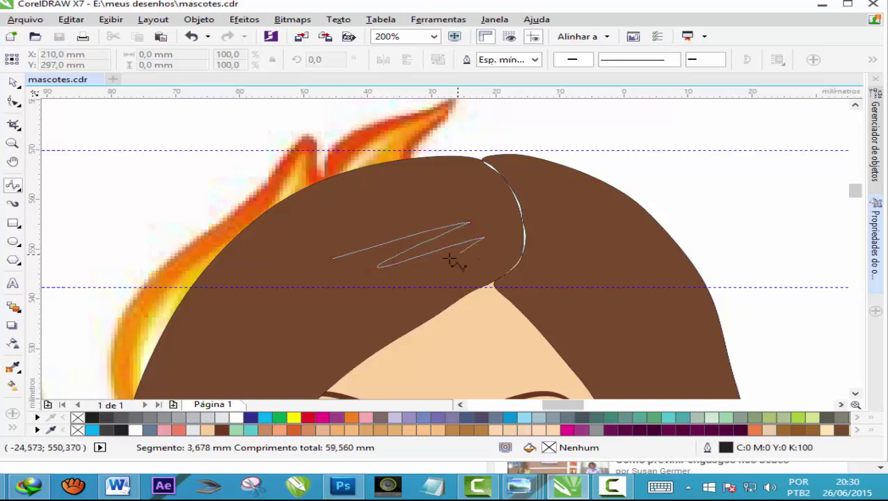
pyautogui.moveTo(418, 282); pyautogui.dragTo(485, 263)
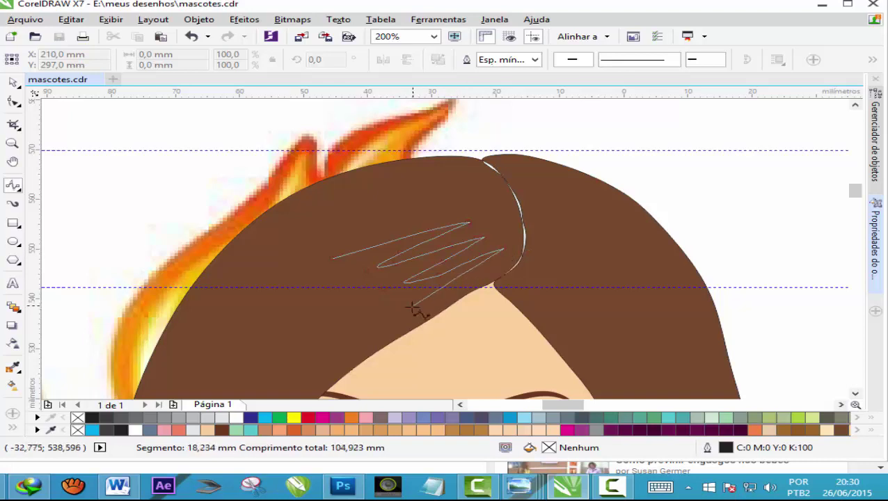
pyautogui.moveTo(486, 263); pyautogui.dragTo(337, 366)
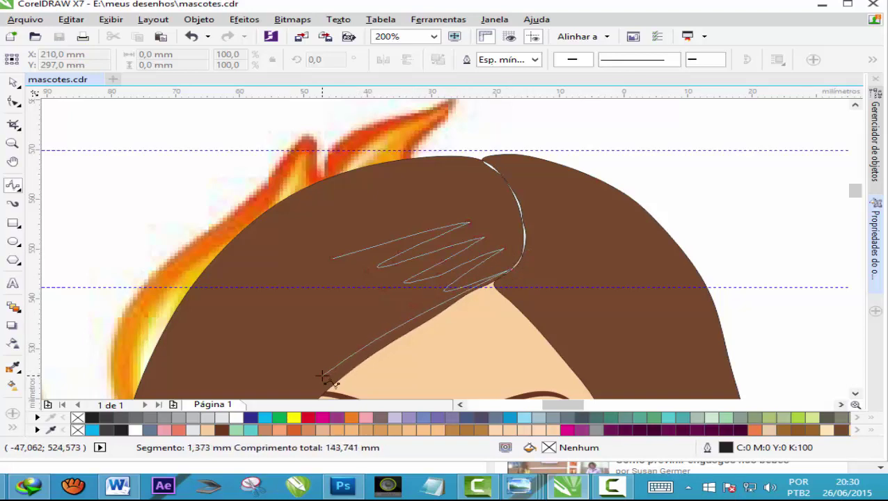
pyautogui.scroll(-2, 327, 372)
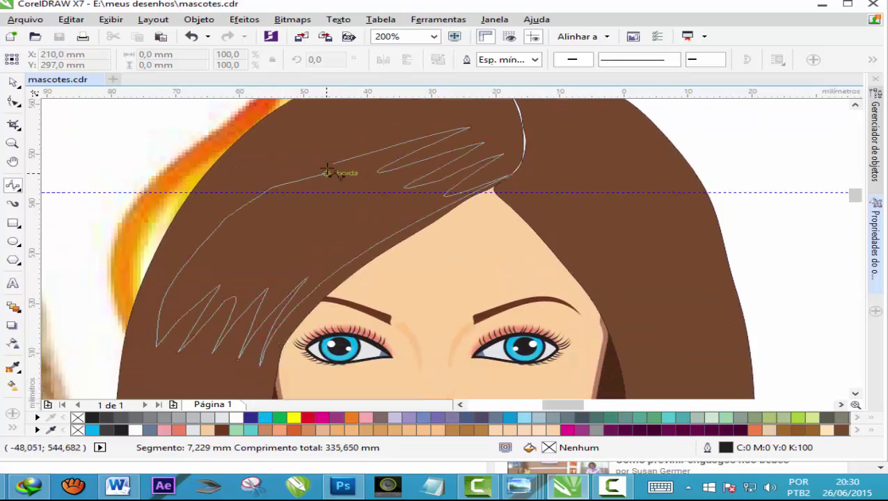
pyautogui.doubleClick(334, 165)
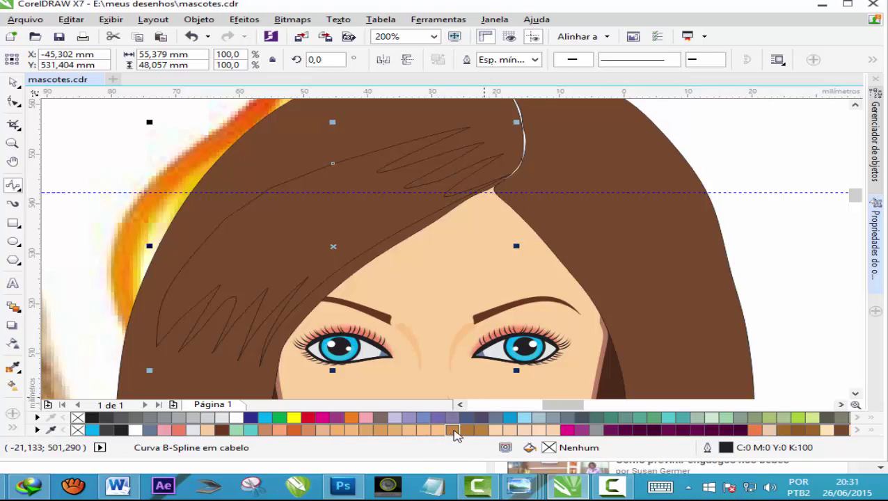
pyautogui.click(453, 430)
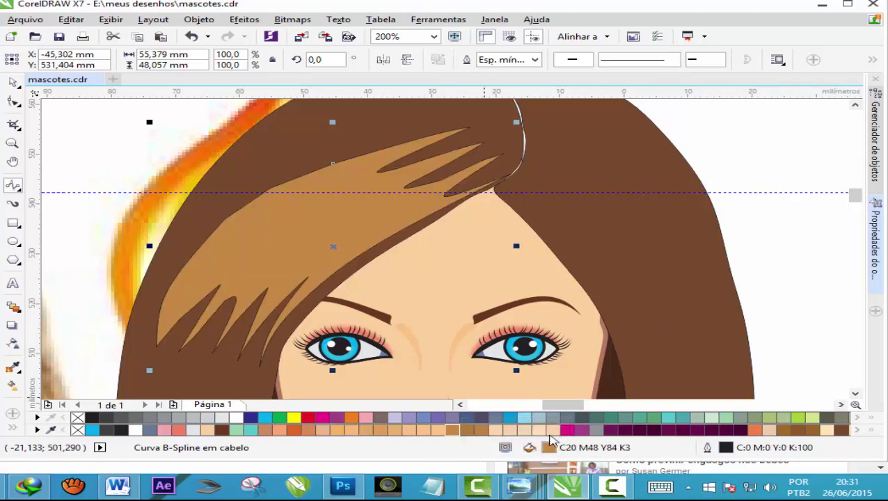
pyautogui.click(481, 429)
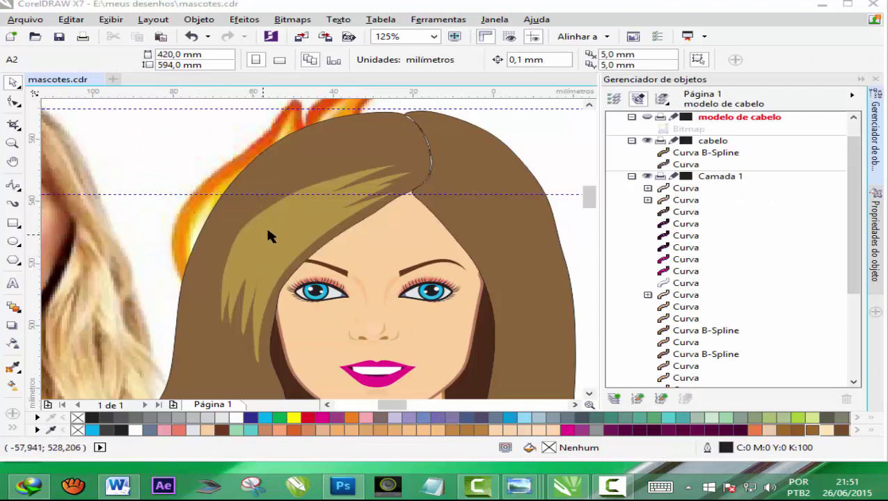
# Dismiss the locked-layer warning and make 'cabelo' the active layer.
pyautogui.click(14, 186)
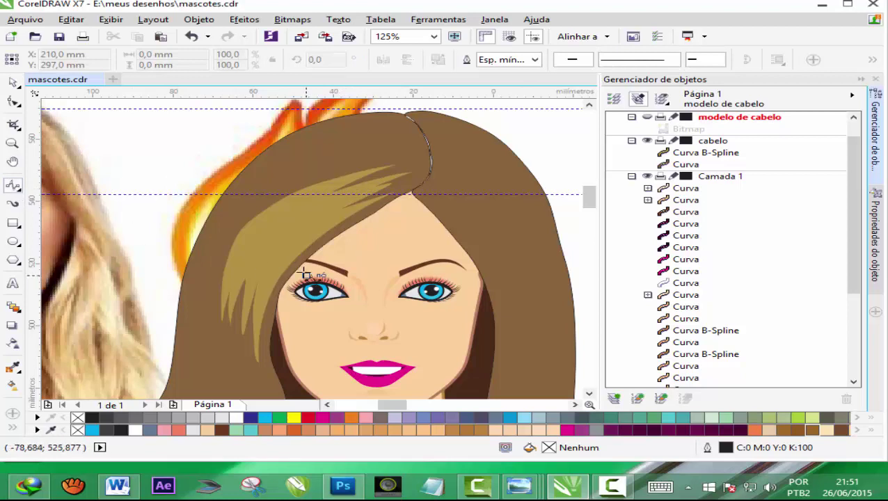
pyautogui.click(228, 286)
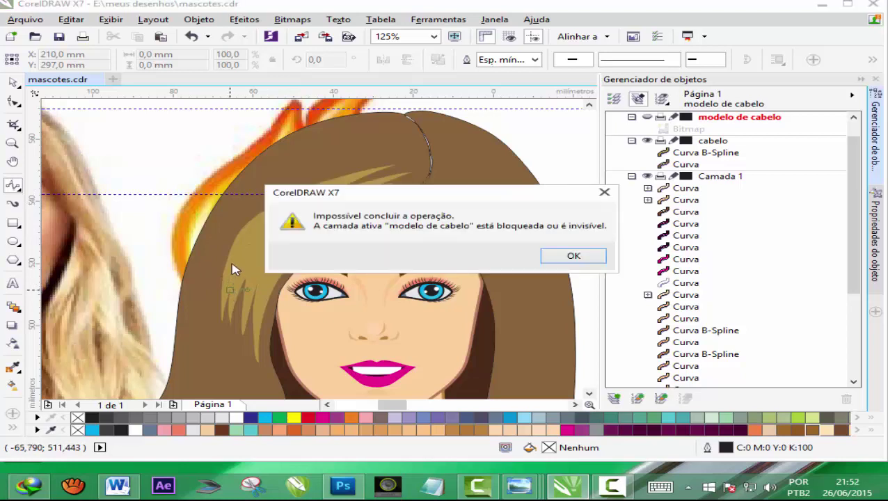
pyautogui.click(565, 256)
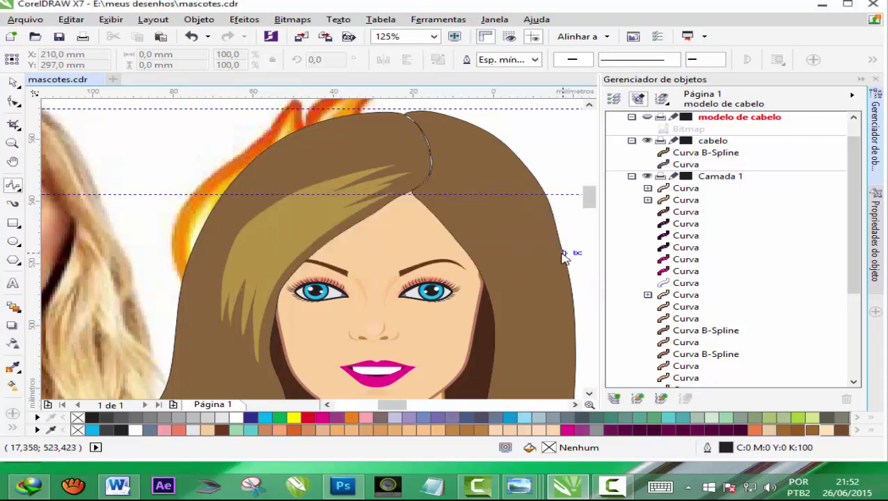
pyautogui.click(713, 141)
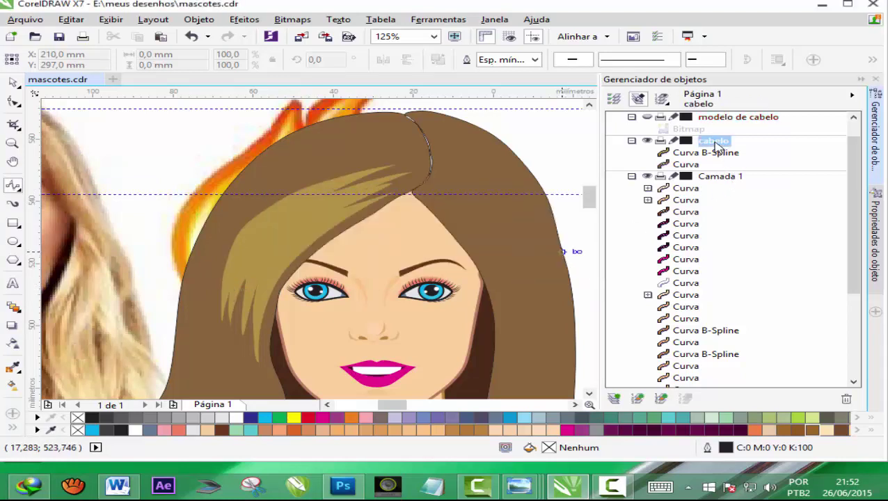
pyautogui.click(364, 279)
# Place B-spline strand points along the golden hair streak.
pyautogui.click(369, 258)
pyautogui.click(375, 238)
pyautogui.click(392, 225)
pyautogui.click(414, 208)
pyautogui.click(433, 197)
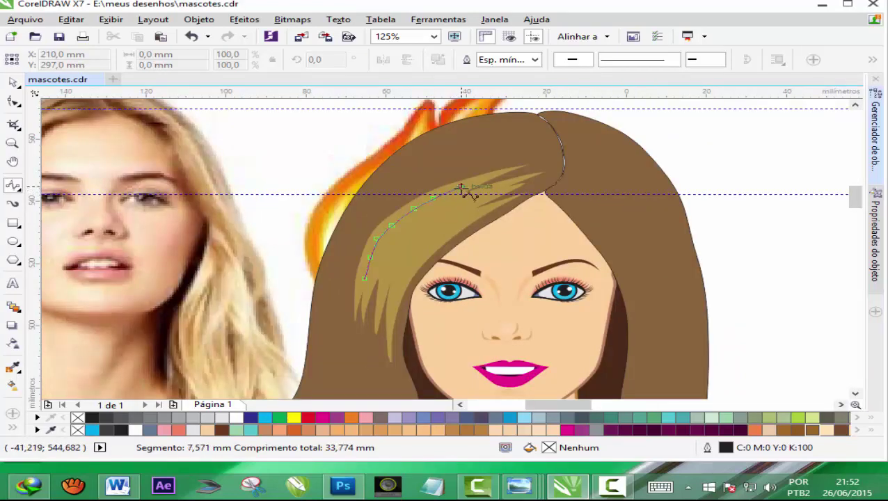
# Trace the highlight strand's zigzag points along the streak up toward the hair parting.
pyautogui.click(460, 188)
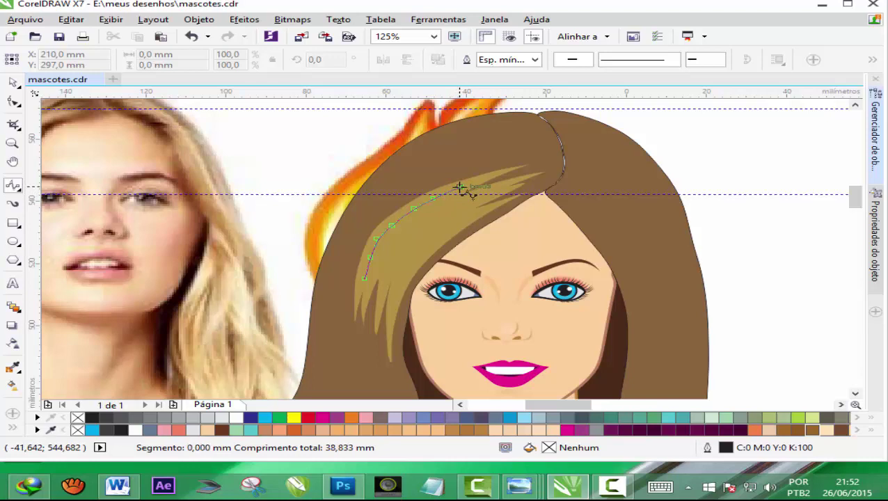
pyautogui.click(427, 210)
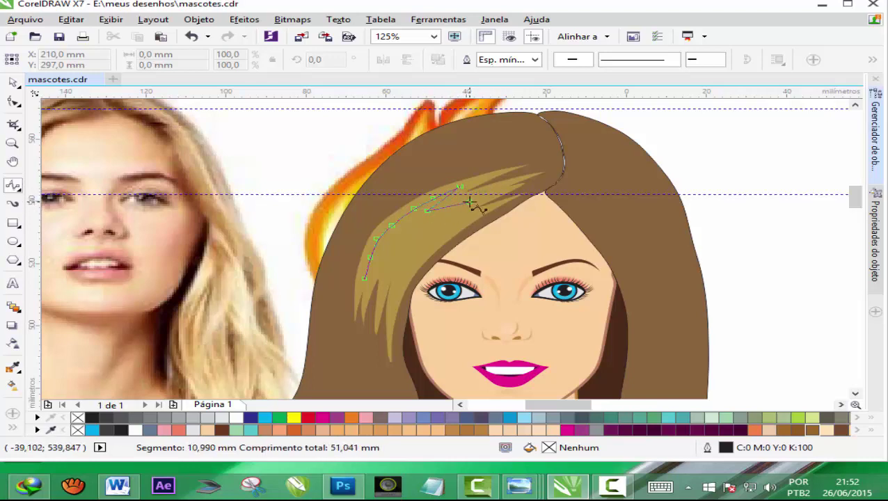
pyautogui.click(453, 200)
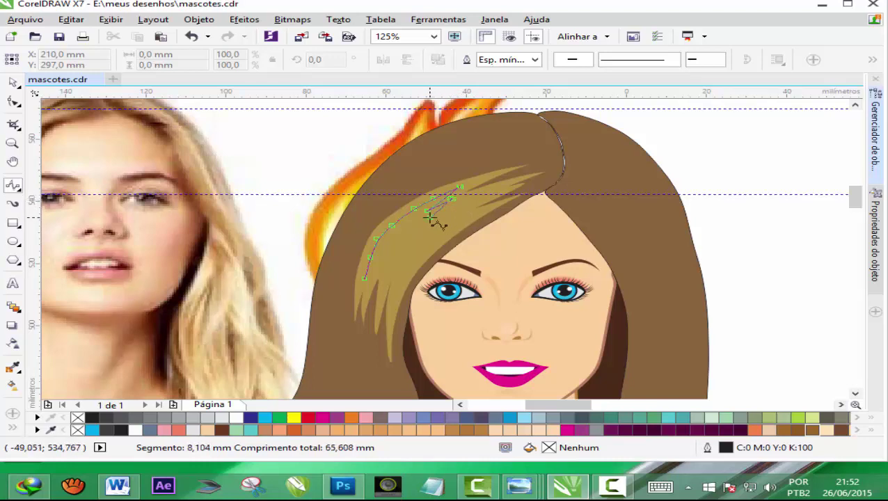
pyautogui.click(482, 193)
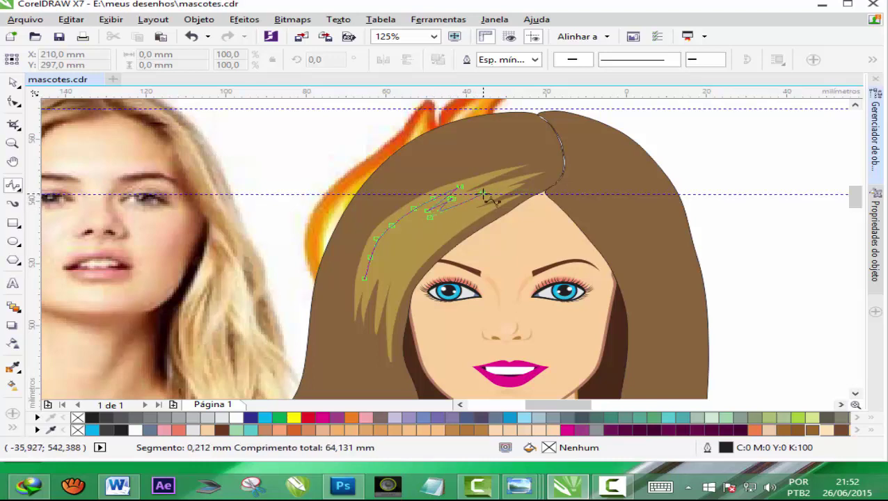
pyautogui.click(450, 219)
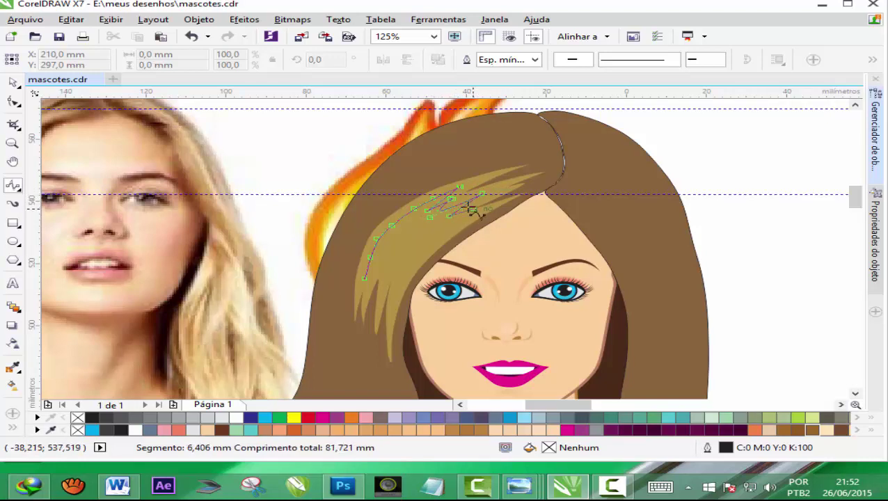
pyautogui.click(445, 224)
pyautogui.click(474, 207)
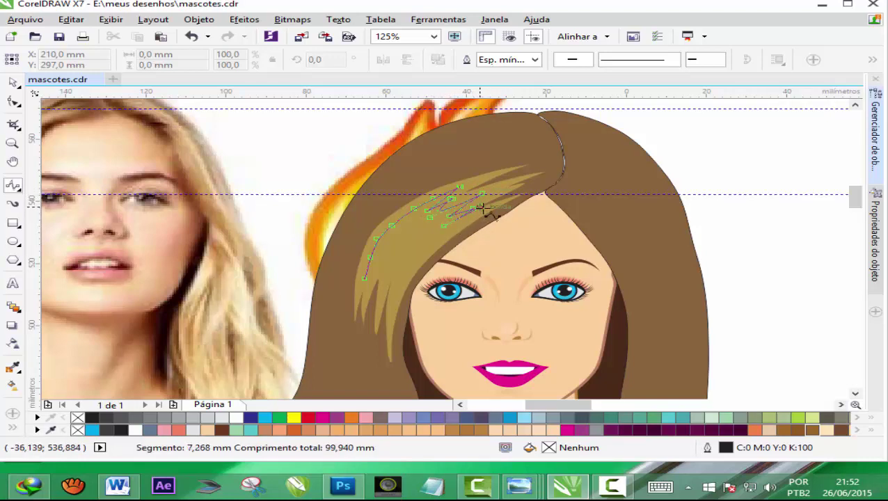
# Zigzag the strand points down the hair streak and finish the highlight curve.
pyautogui.click(391, 360)
pyautogui.click(379, 328)
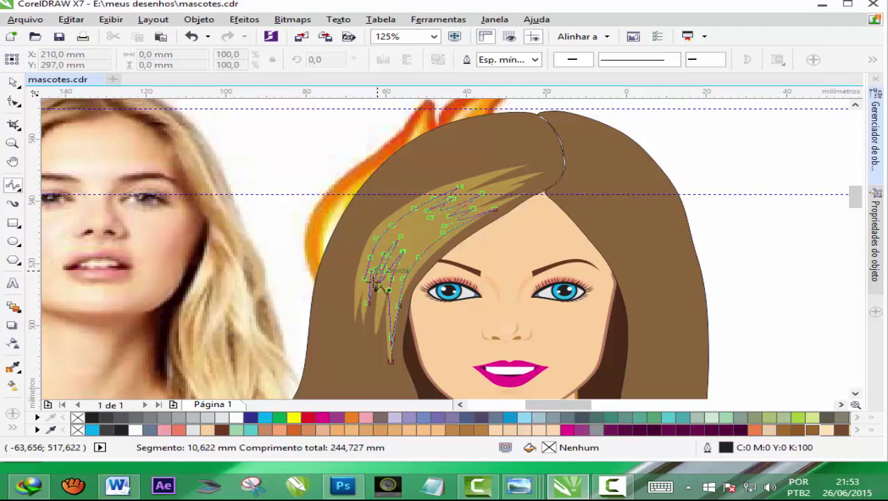
pyautogui.click(373, 284)
pyautogui.click(364, 293)
pyautogui.doubleClick(369, 280)
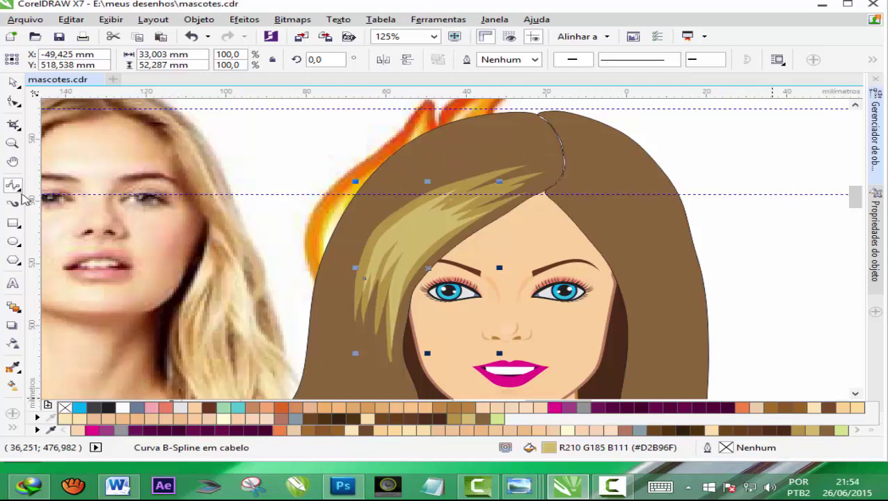
pyautogui.click(14, 186)
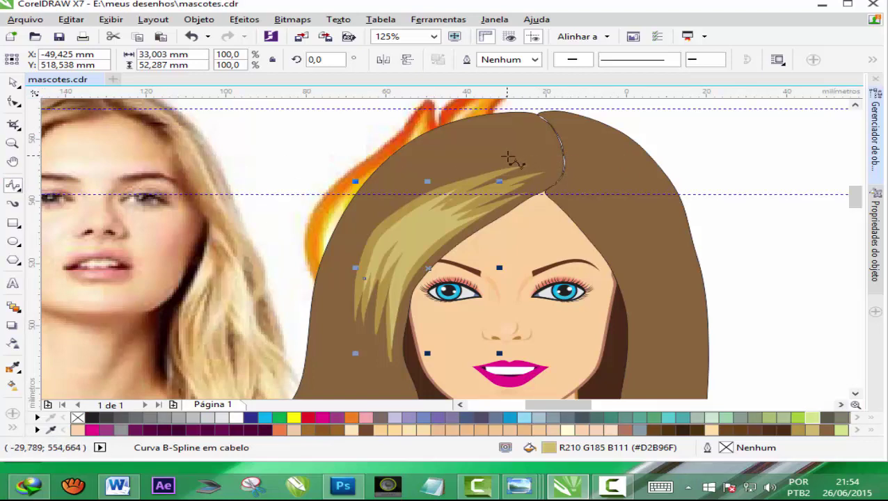
# Start a new B-spline strand with points across the top of the hair near the parting.
pyautogui.click(515, 156)
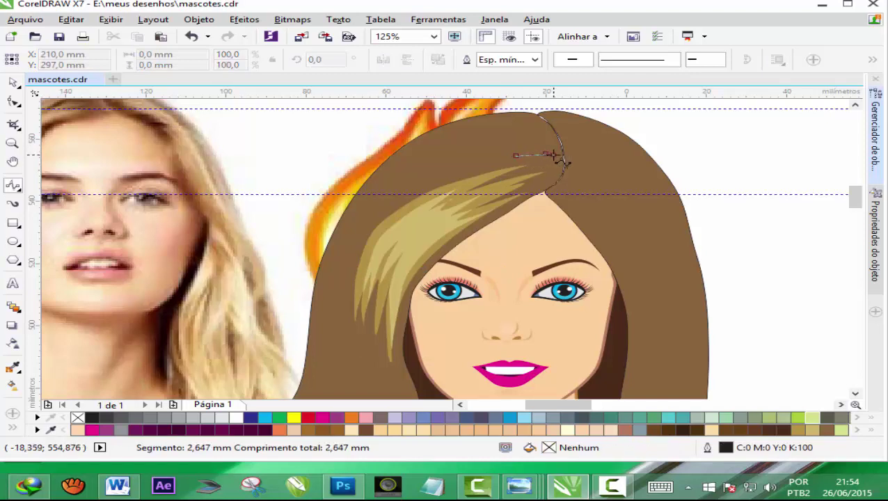
pyautogui.click(543, 157)
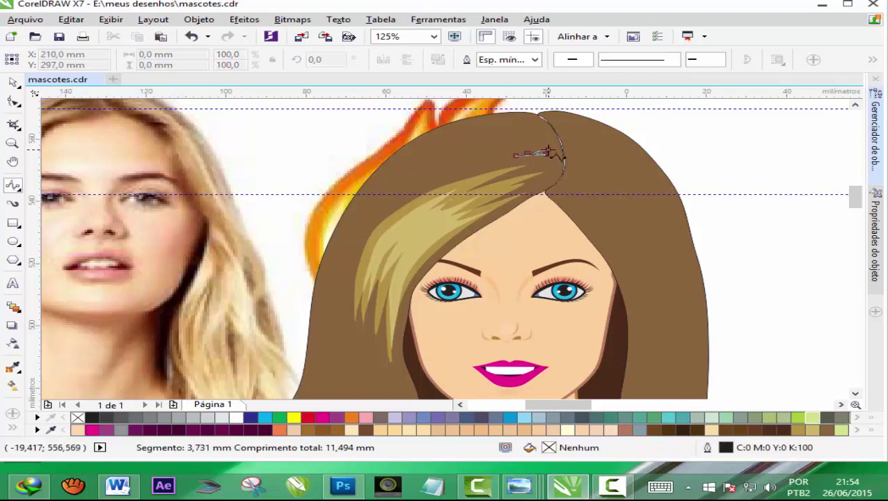
pyautogui.click(541, 149)
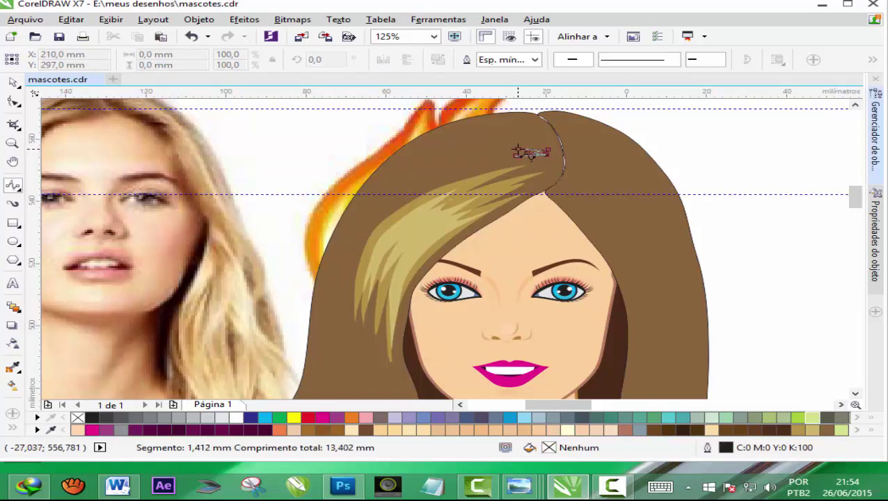
pyautogui.click(509, 148)
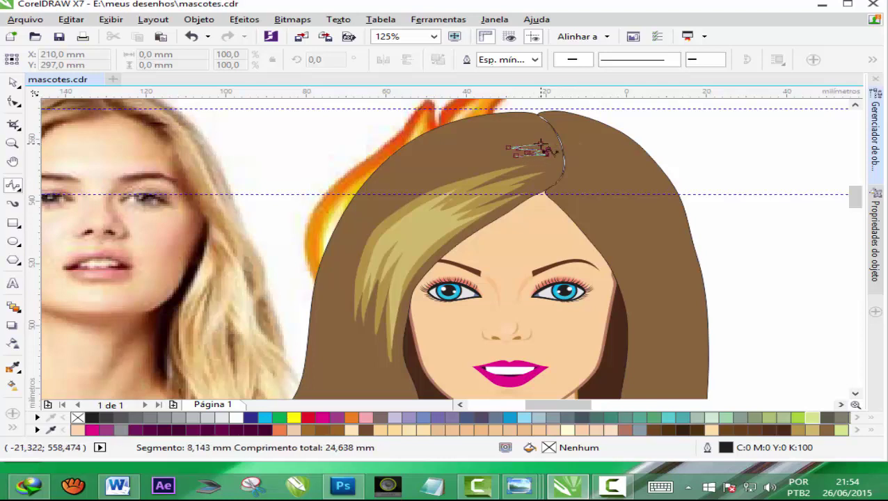
pyautogui.click(497, 147)
pyautogui.click(537, 137)
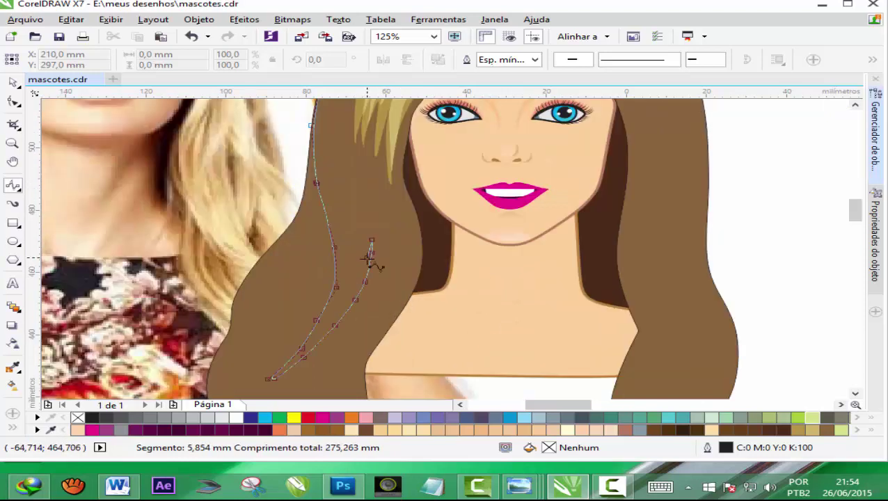
# Add zigzag strand points up the long left-side hair.
pyautogui.click(358, 280)
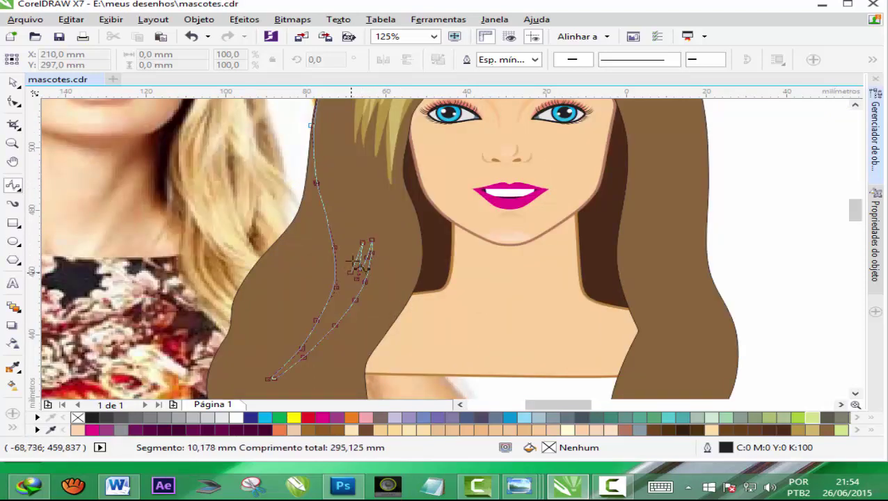
pyautogui.click(354, 237)
pyautogui.click(355, 271)
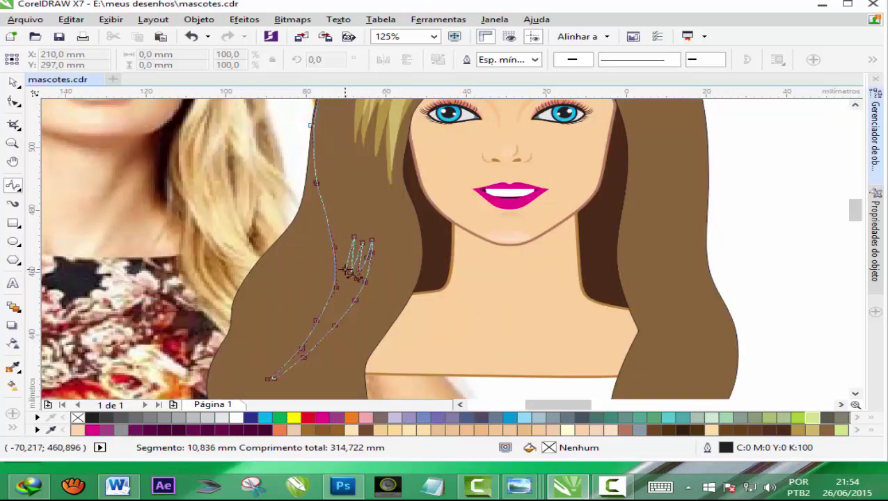
pyautogui.click(342, 222)
pyautogui.click(343, 188)
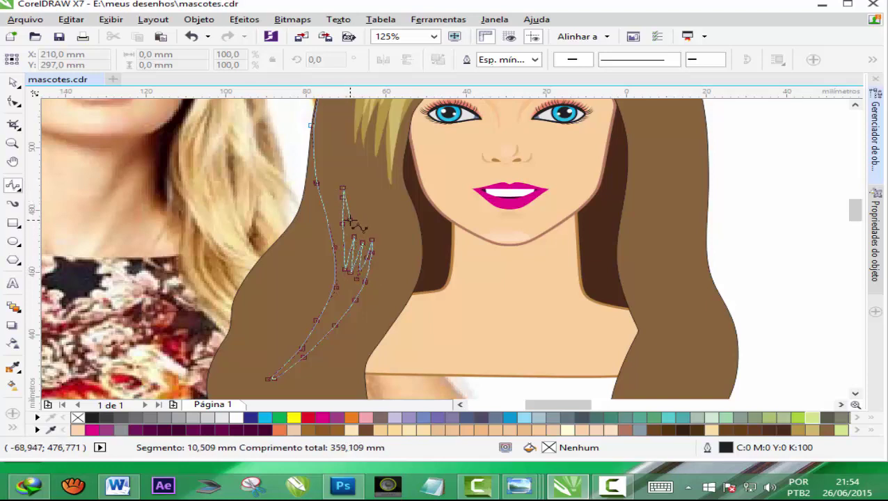
pyautogui.click(349, 224)
pyautogui.click(353, 192)
pyautogui.click(359, 224)
pyautogui.click(360, 195)
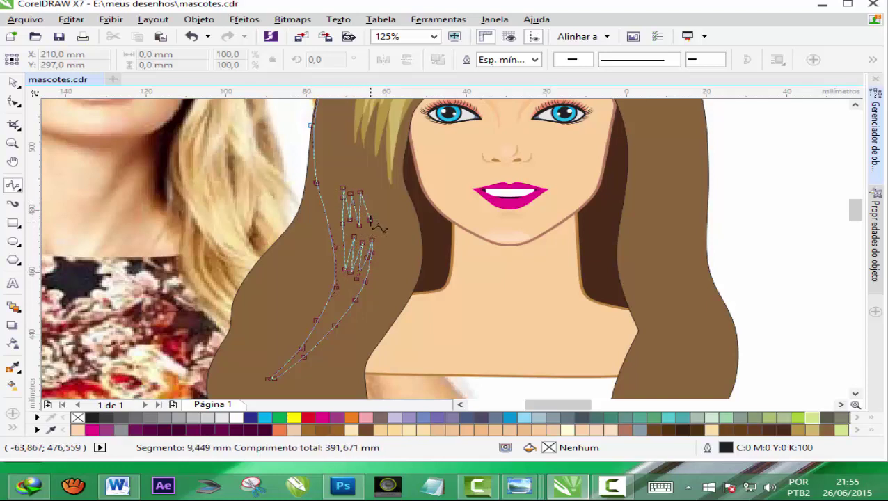
pyautogui.click(369, 232)
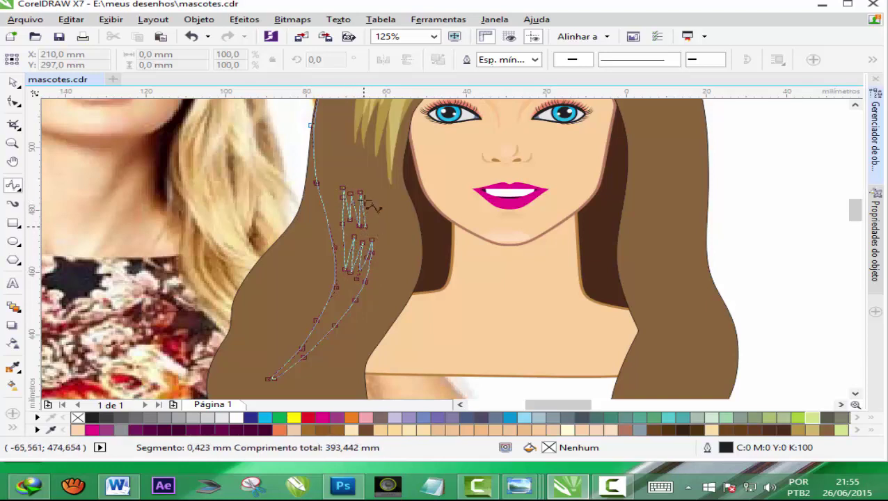
# Carry the strand up the left hair edge and over the top of the head, then finish it.
pyautogui.click(351, 169)
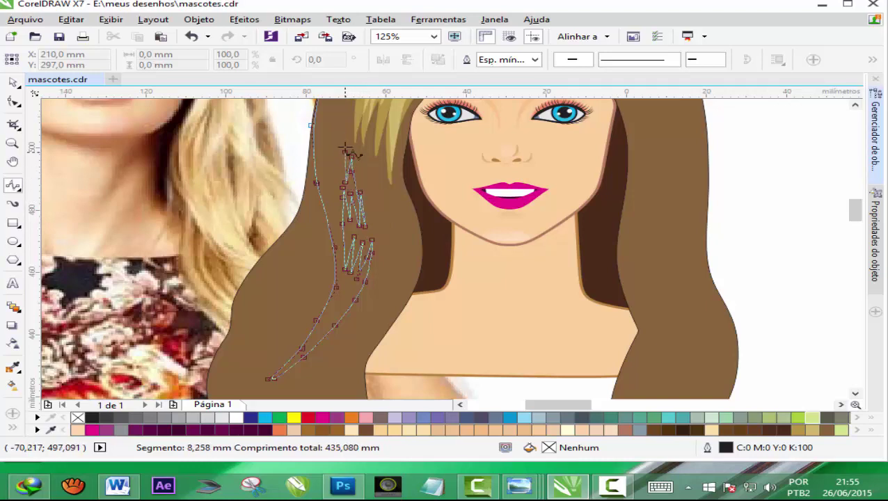
pyautogui.click(344, 134)
pyautogui.scroll(2, 332, 162)
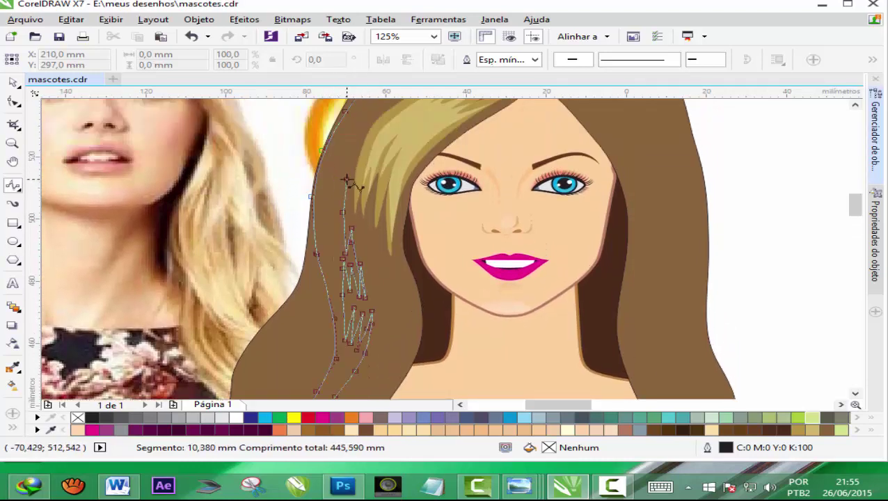
pyautogui.click(351, 140)
pyautogui.scroll(1, 351, 140)
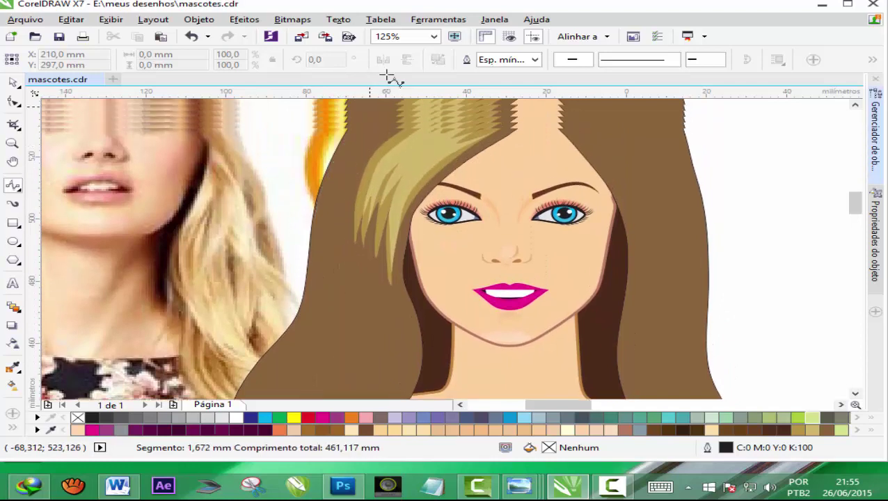
pyautogui.click(367, 160)
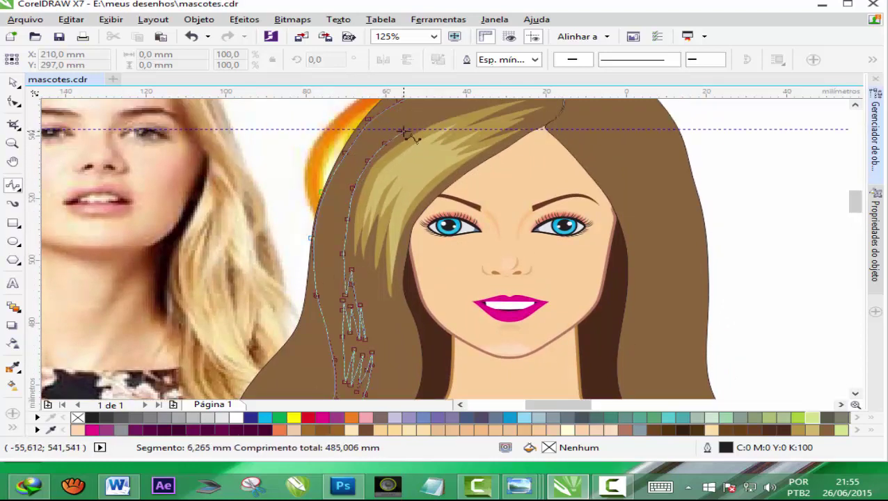
pyautogui.click(403, 131)
pyautogui.scroll(1, 402, 132)
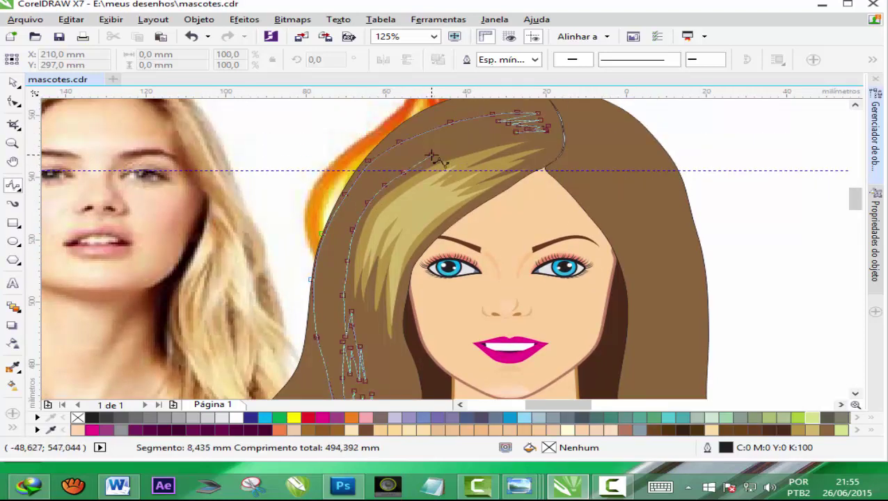
pyautogui.click(434, 152)
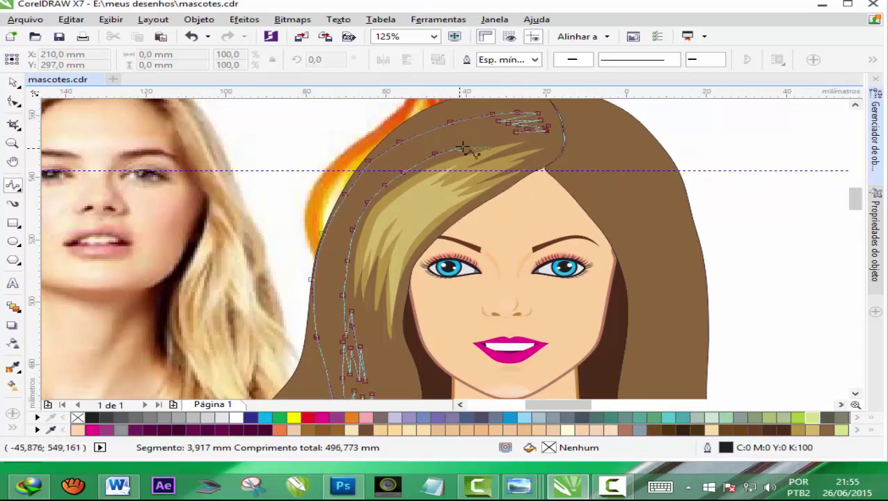
pyautogui.click(464, 145)
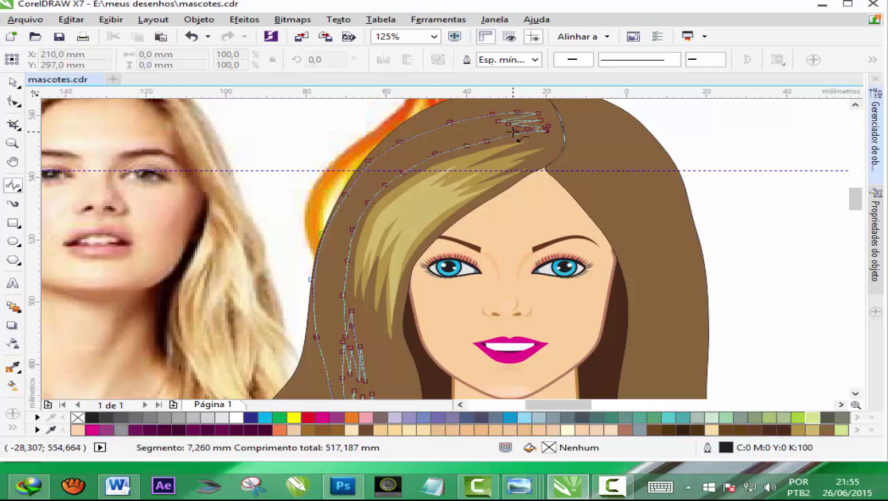
pyautogui.doubleClick(515, 130)
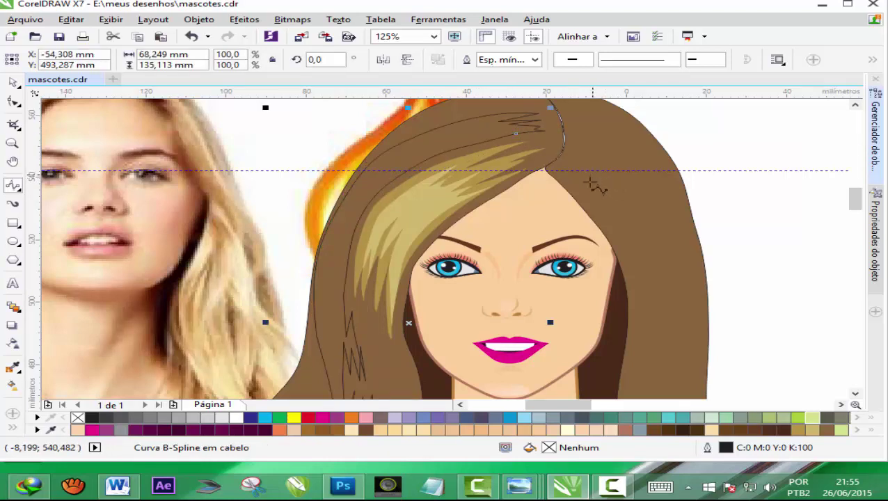
# Fill the strand golden brown (R180 G147 B70) with no outline.
pyautogui.click(799, 429)
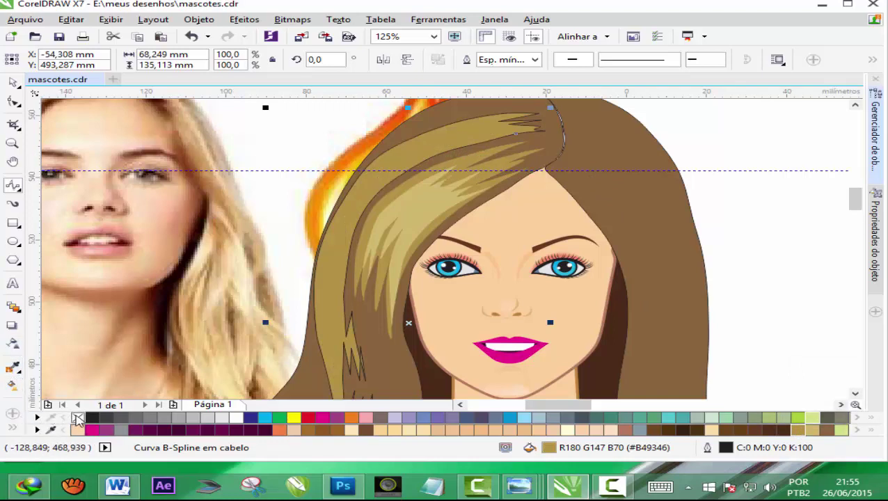
pyautogui.rightClick(77, 418)
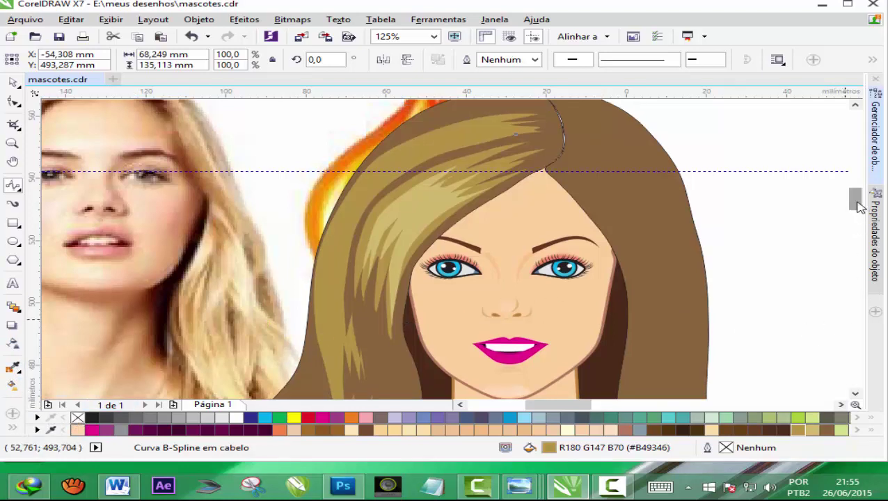
pyautogui.moveTo(857, 207); pyautogui.dragTo(858, 202)
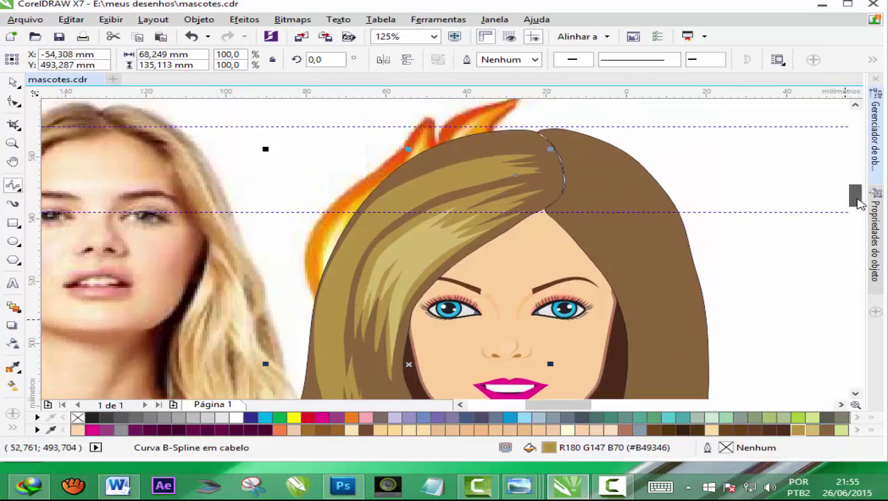
# Trace a strand along the top of the fringe, dropping one misplaced point, and check its nodes.
pyautogui.click(542, 150)
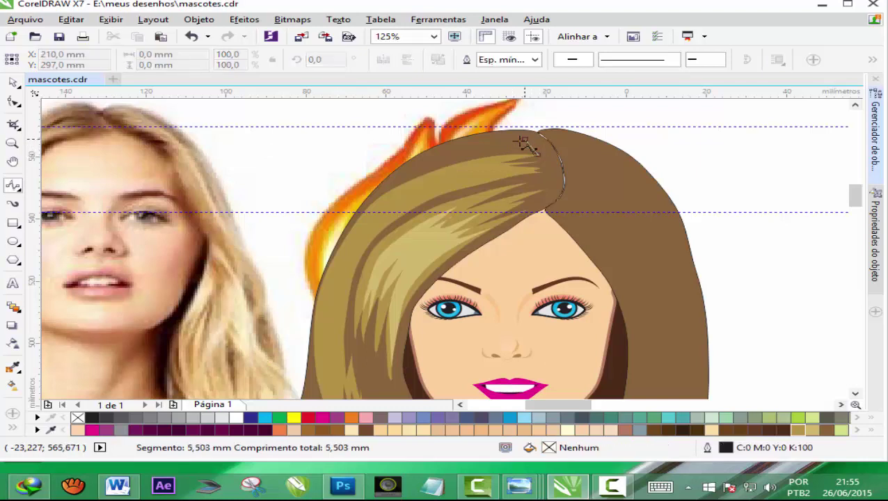
pyautogui.press('Escape')
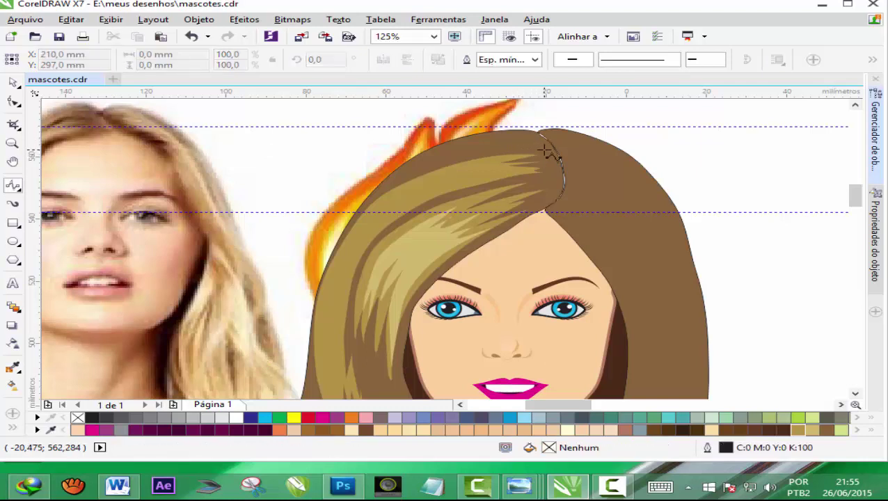
pyautogui.click(543, 149)
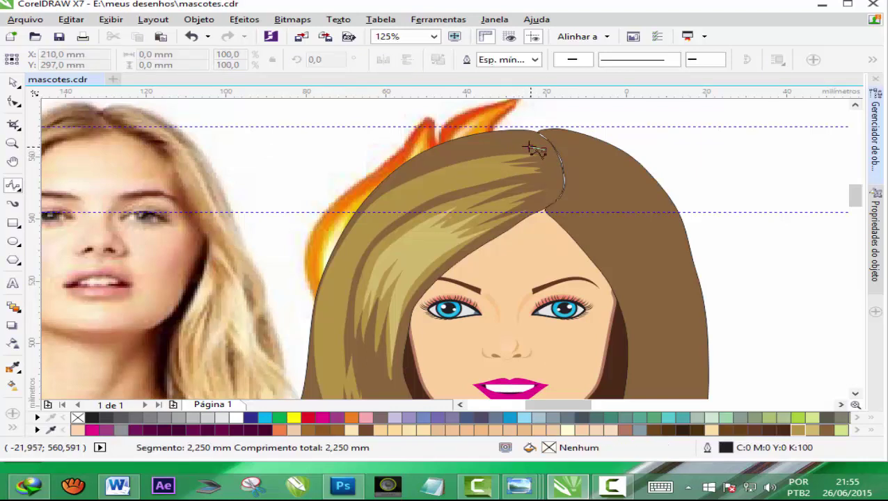
pyautogui.click(494, 149)
pyautogui.click(465, 153)
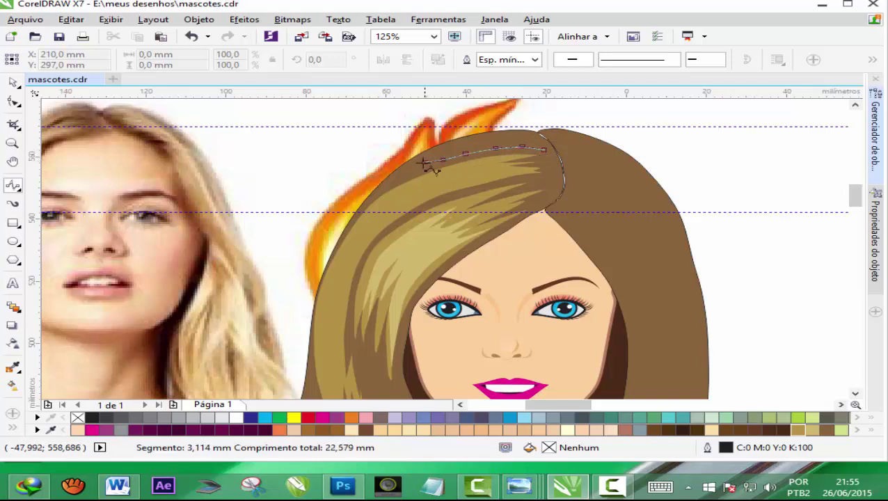
pyautogui.click(417, 168)
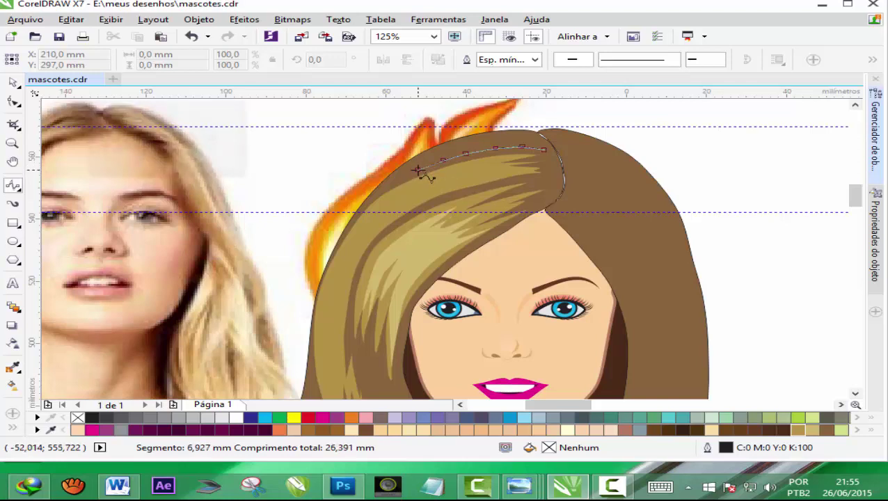
pyautogui.press('BackSpace')
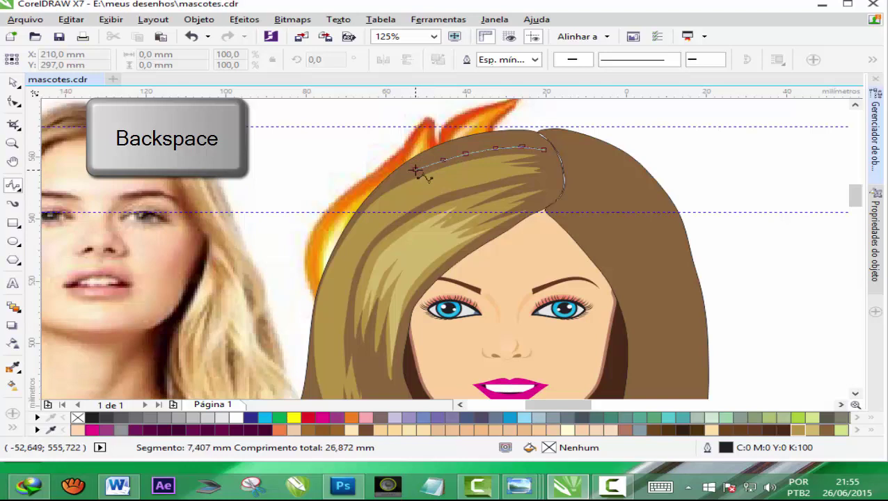
pyautogui.doubleClick(419, 169)
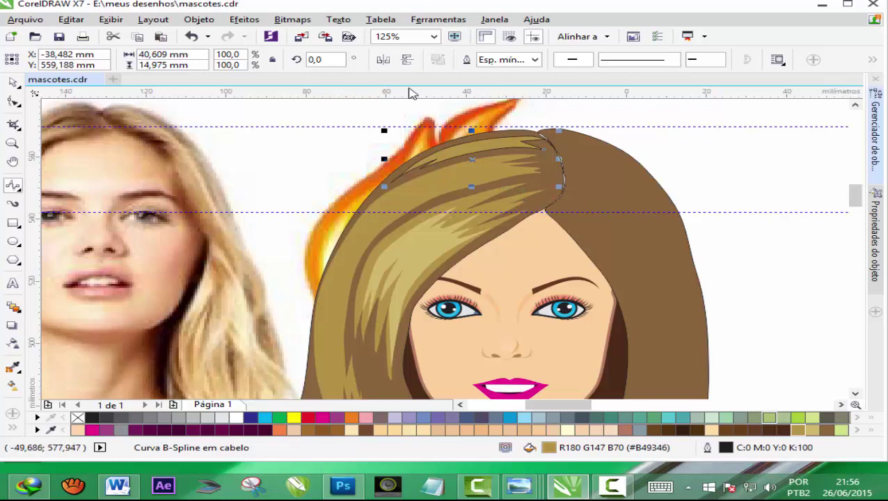
pyautogui.scroll(2, 484, 139)
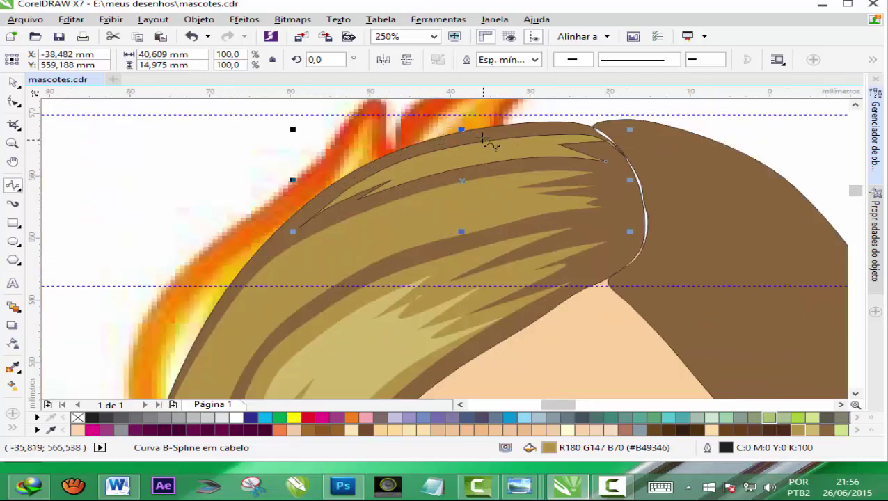
pyautogui.scroll(2, 484, 139)
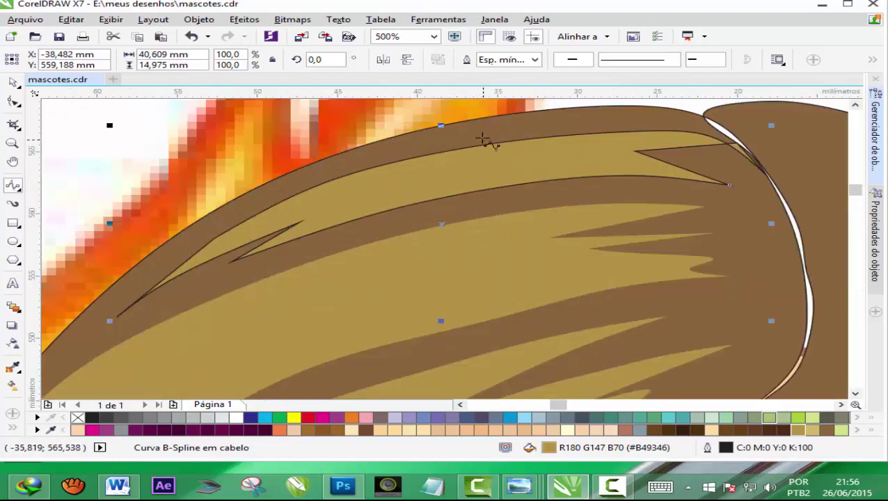
pyautogui.click(13, 101)
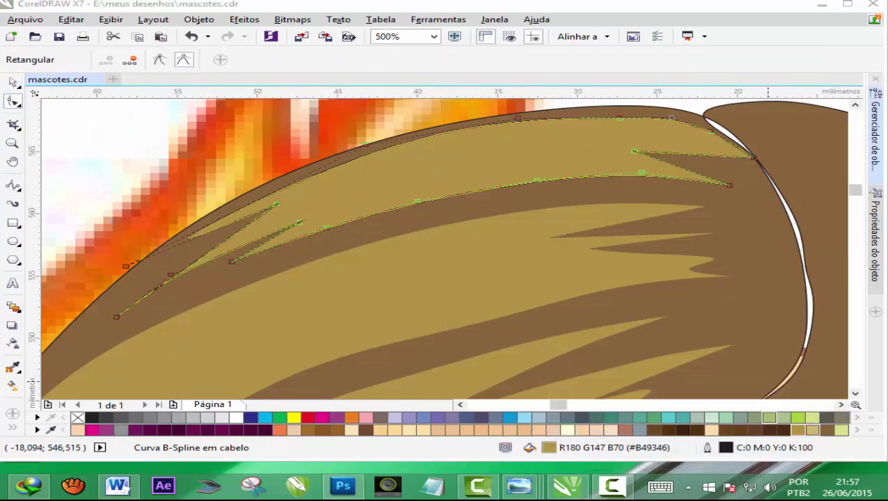
pyautogui.click(14, 186)
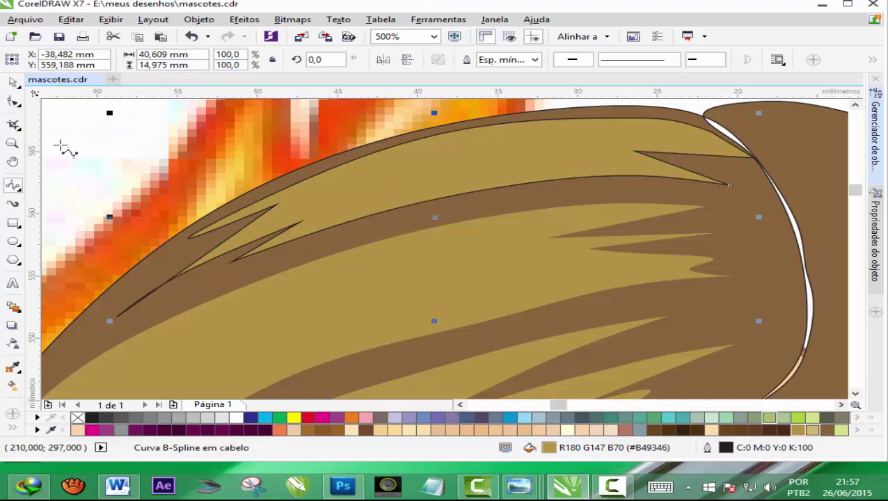
# Begin a new strand from the right hair tip leftward and back along the fringe top.
pyautogui.click(663, 172)
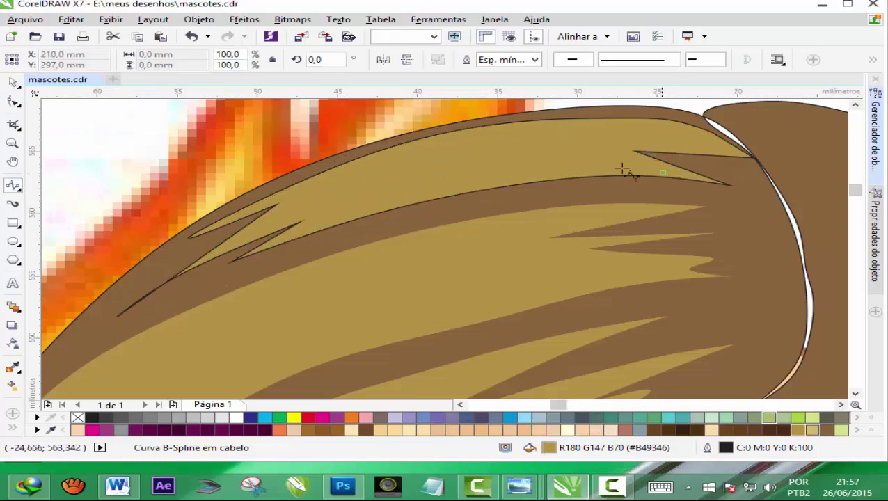
pyautogui.click(538, 167)
pyautogui.click(426, 188)
pyautogui.click(318, 213)
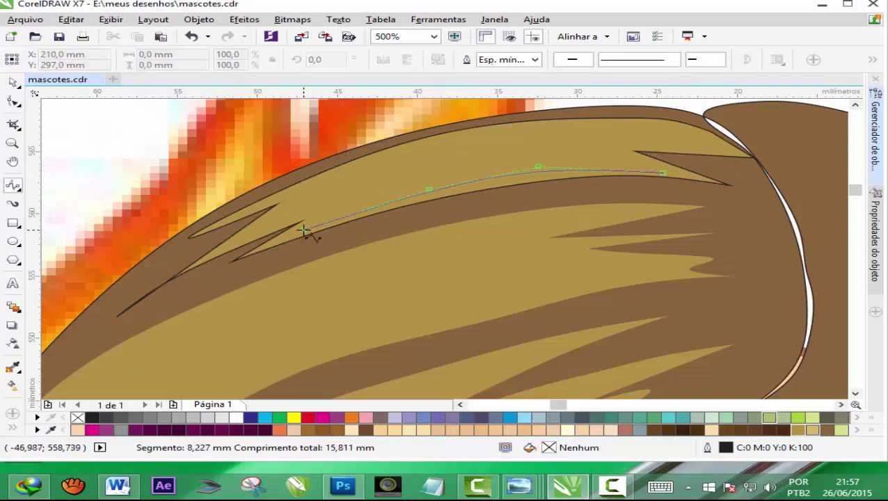
pyautogui.click(299, 230)
pyautogui.moveTo(316, 219)
pyautogui.mouseDown()
pyautogui.moveTo(297, 231)
pyautogui.moveTo(337, 204)
pyautogui.moveTo(734, 148)
pyautogui.mouseUp()
pyautogui.click(752, 154)
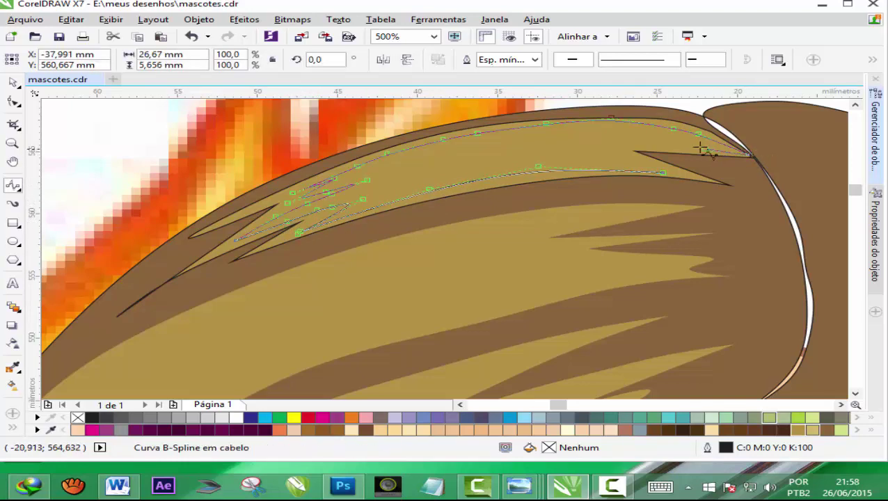
pyautogui.click(687, 143)
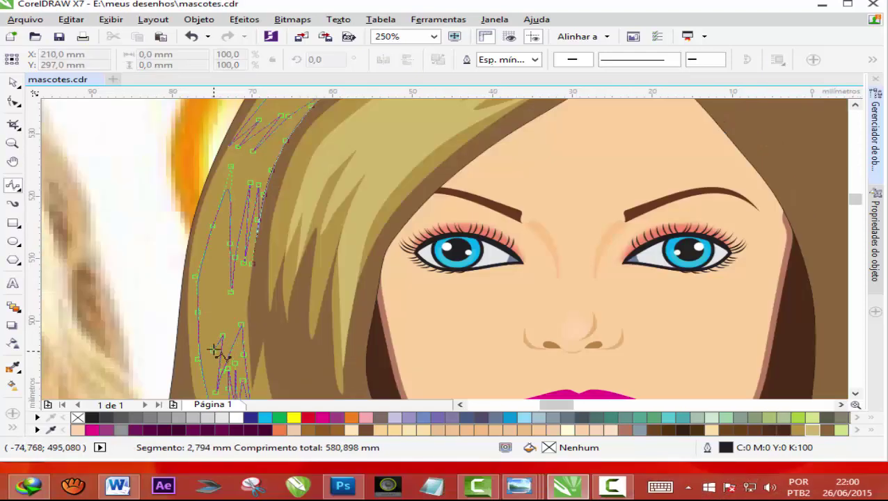
# Finish the left-side zigzag strand and fill it pale golden (R210 G185 B111).
pyautogui.click(213, 365)
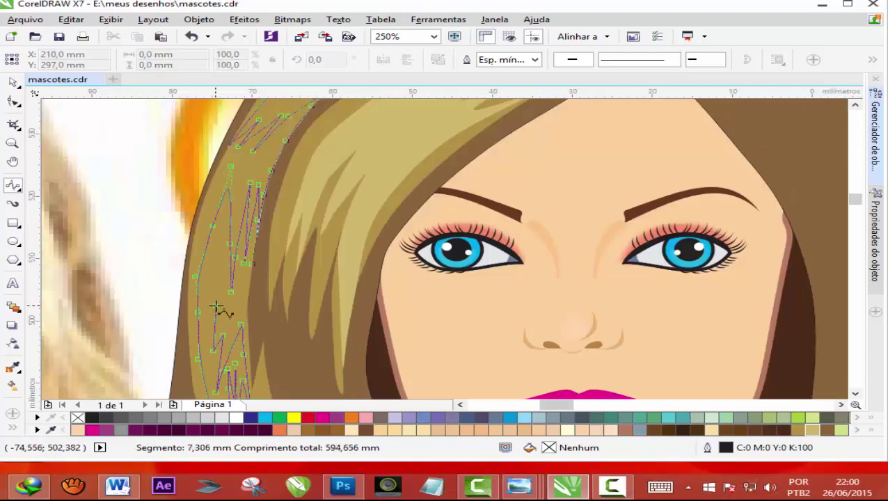
pyautogui.click(215, 306)
pyautogui.click(233, 328)
pyautogui.click(247, 273)
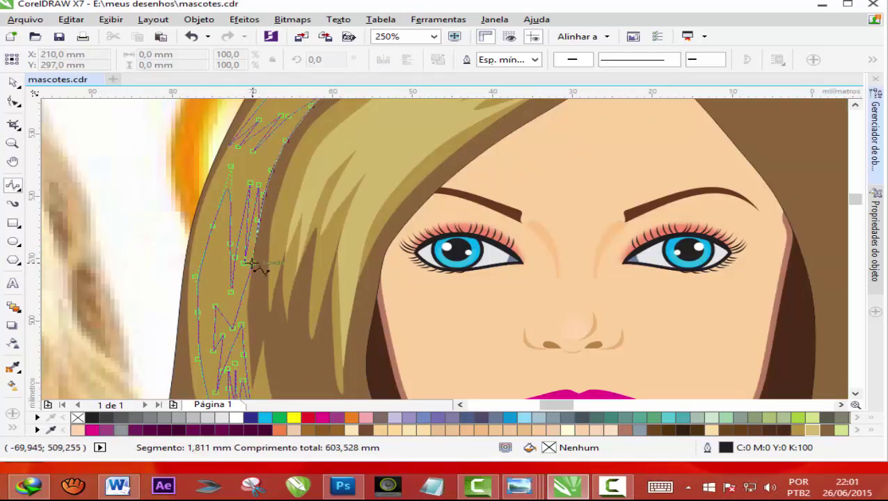
pyautogui.doubleClick(249, 261)
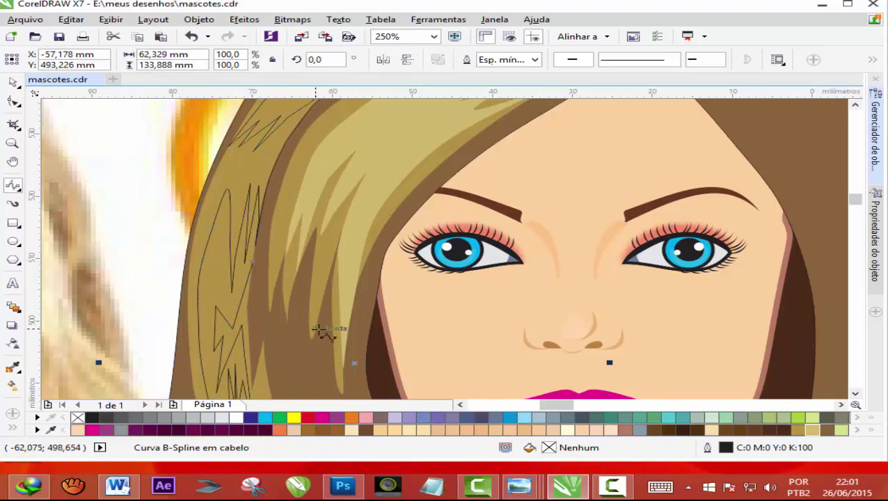
pyautogui.click(293, 418)
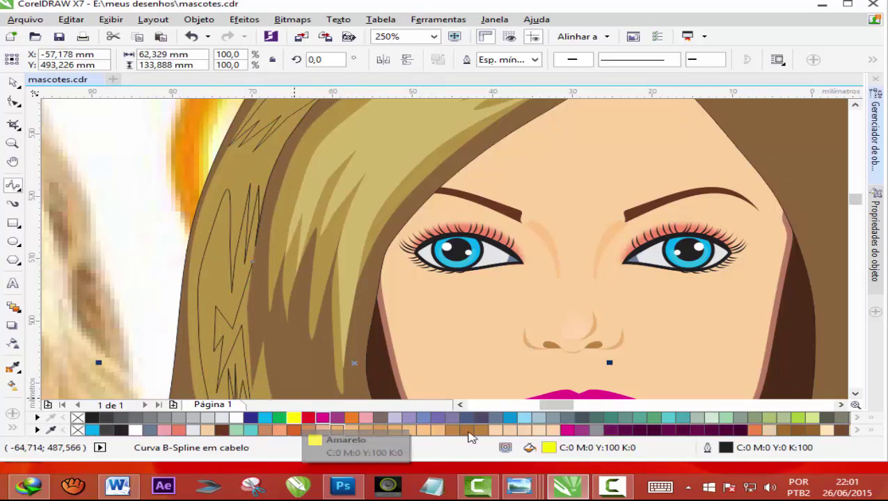
pyautogui.click(812, 417)
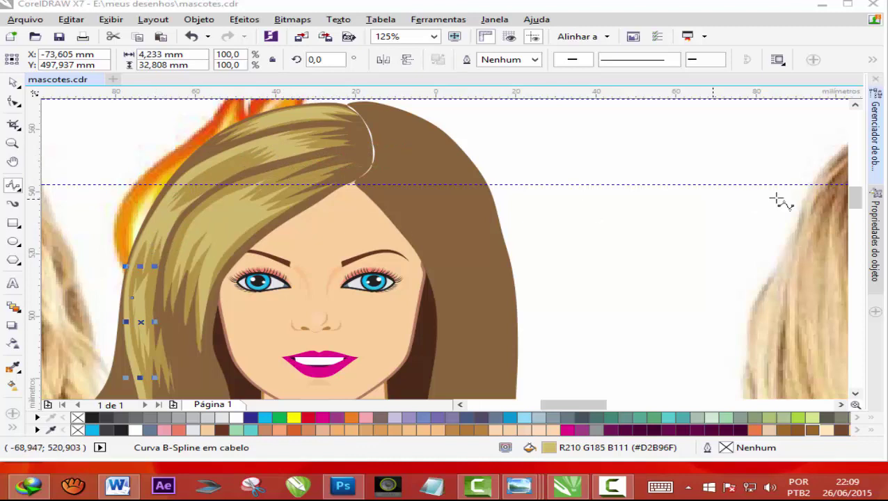
# Scroll the view to focus on the lower face and left hair beside the chin.
pyautogui.scroll(-2, 855, 202)
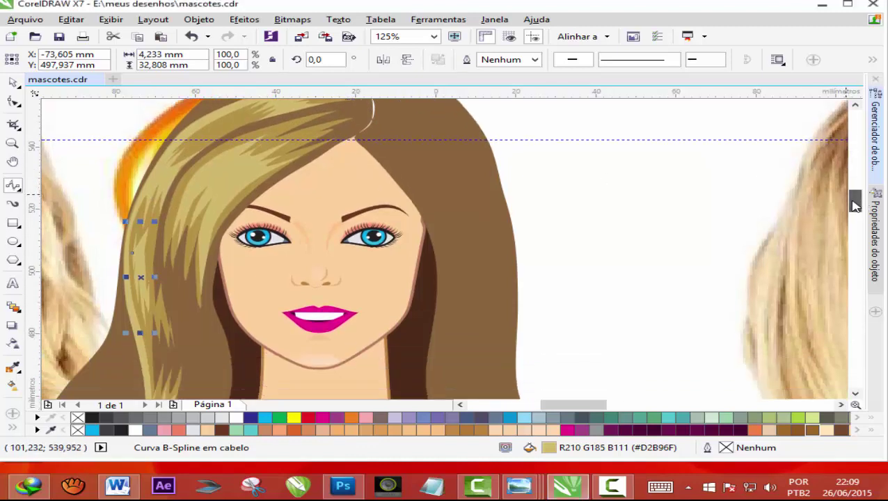
pyautogui.scroll(2, 854, 202)
pyautogui.scroll(1, 847, 200)
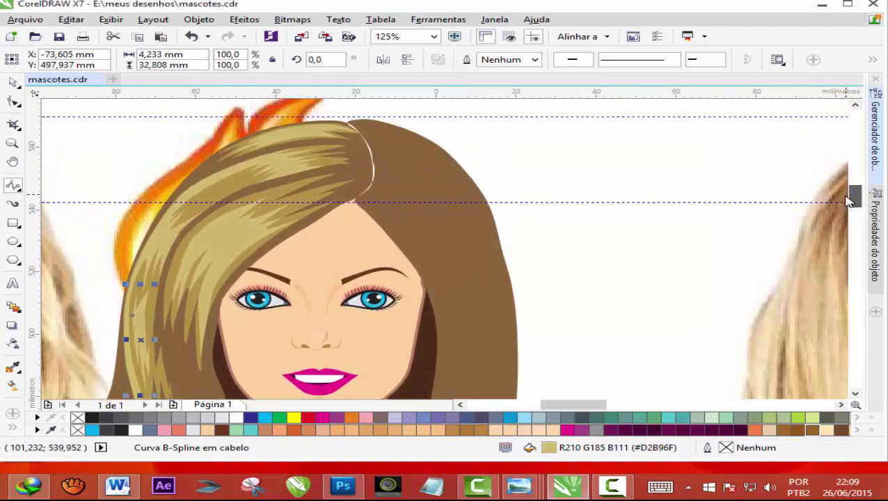
pyautogui.scroll(-2, 847, 200)
pyautogui.scroll(-1, 847, 200)
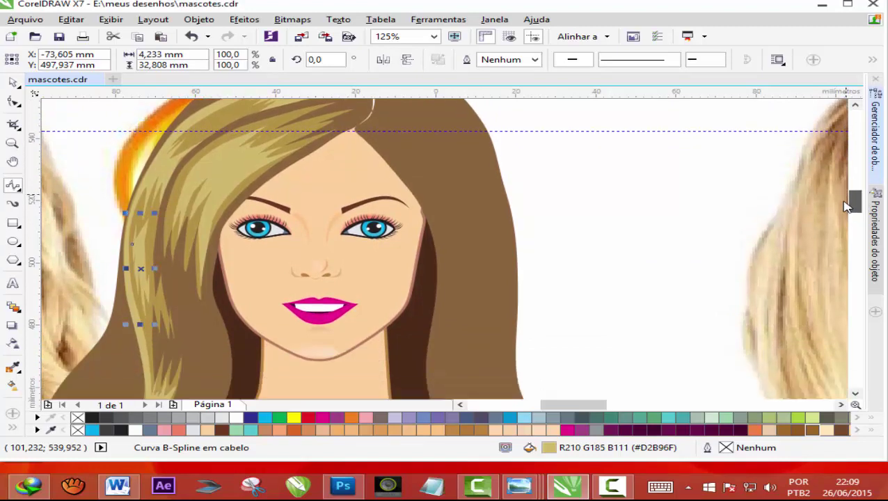
pyautogui.scroll(2, 847, 201)
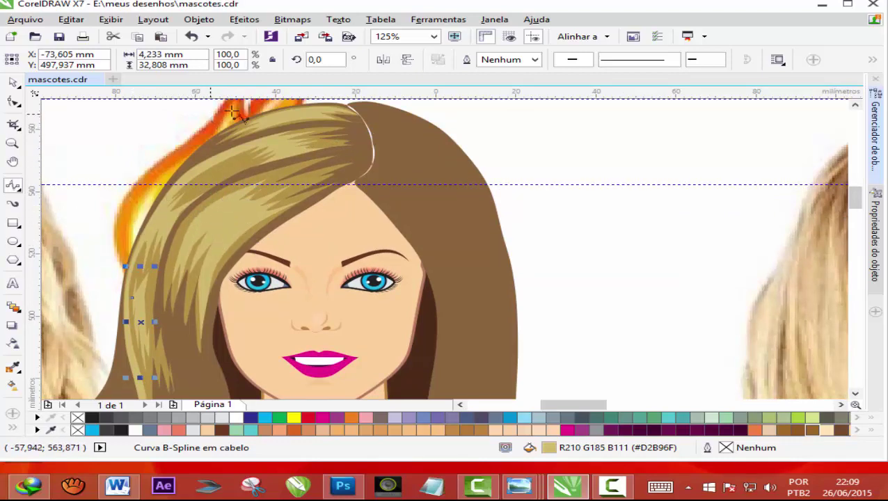
pyautogui.scroll(-1, 855, 200)
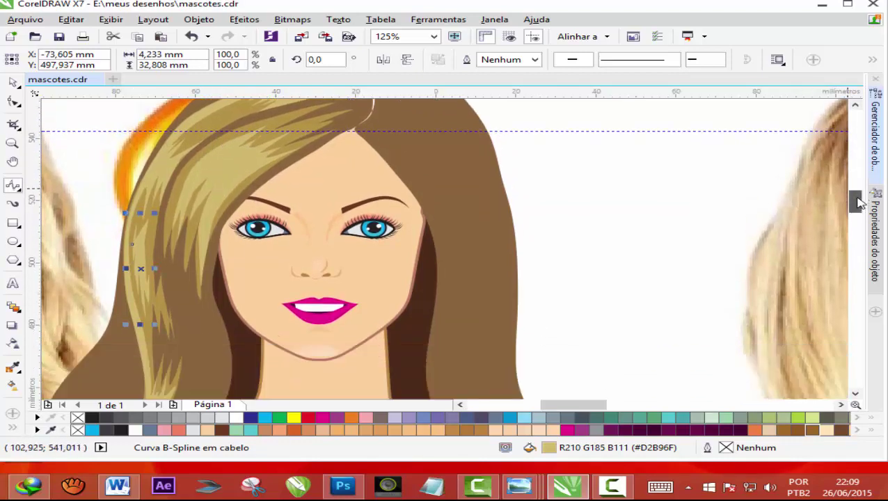
pyautogui.scroll(-1, 857, 202)
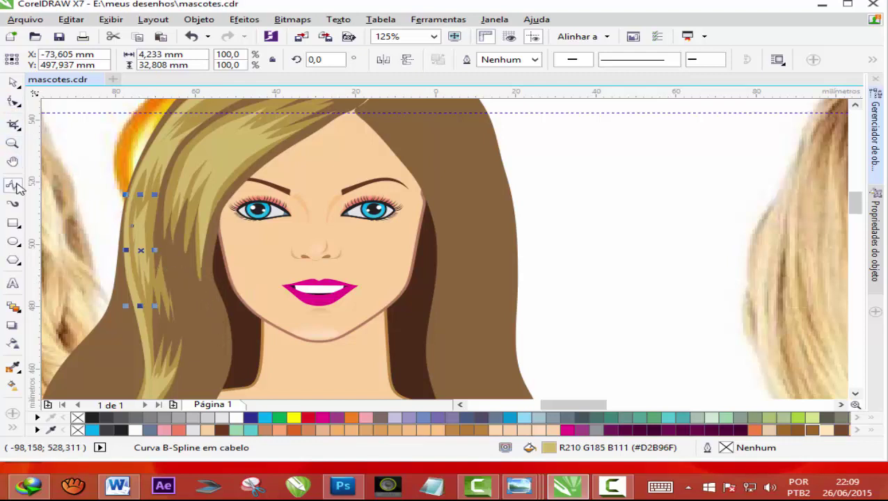
pyautogui.moveTo(854, 198); pyautogui.dragTo(854, 213)
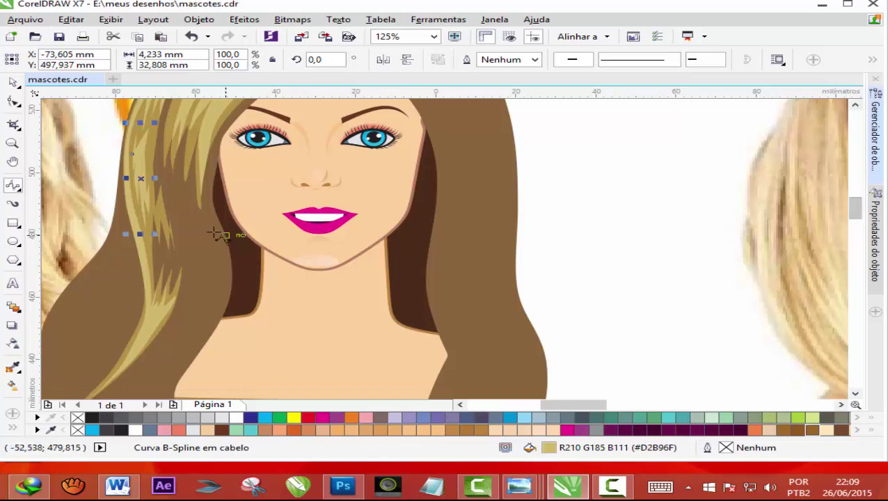
# Start a new strand outline running down the left hair edge toward the shoulder.
pyautogui.click(202, 192)
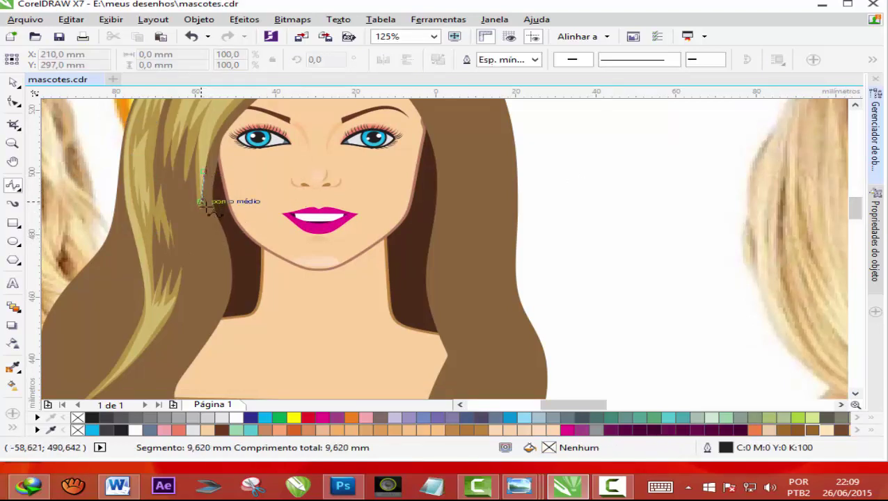
pyautogui.click(207, 215)
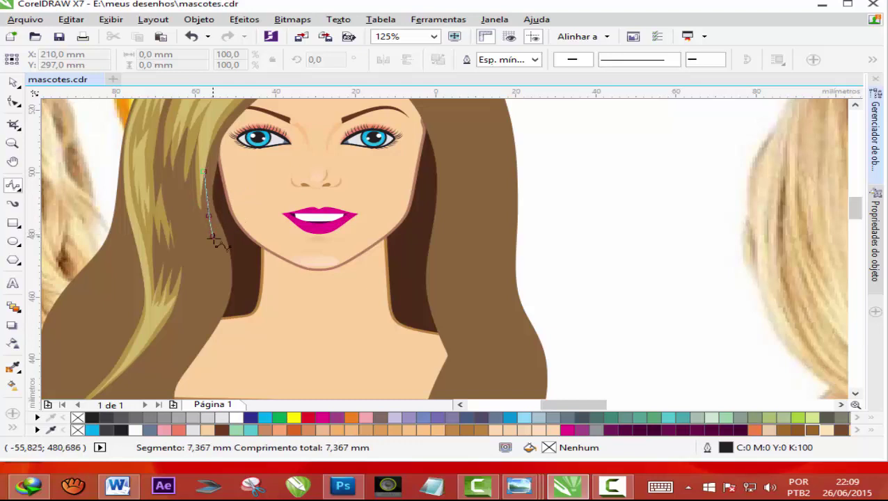
pyautogui.click(218, 245)
pyautogui.click(231, 274)
pyautogui.click(220, 306)
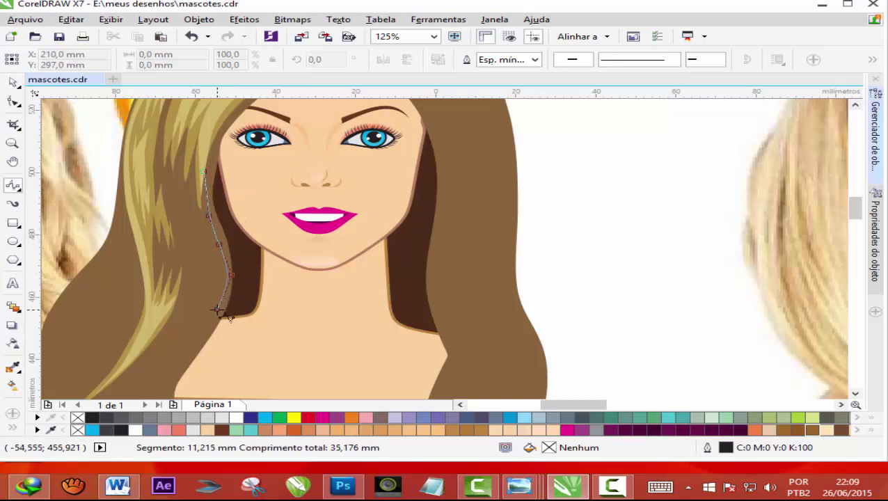
pyautogui.click(182, 376)
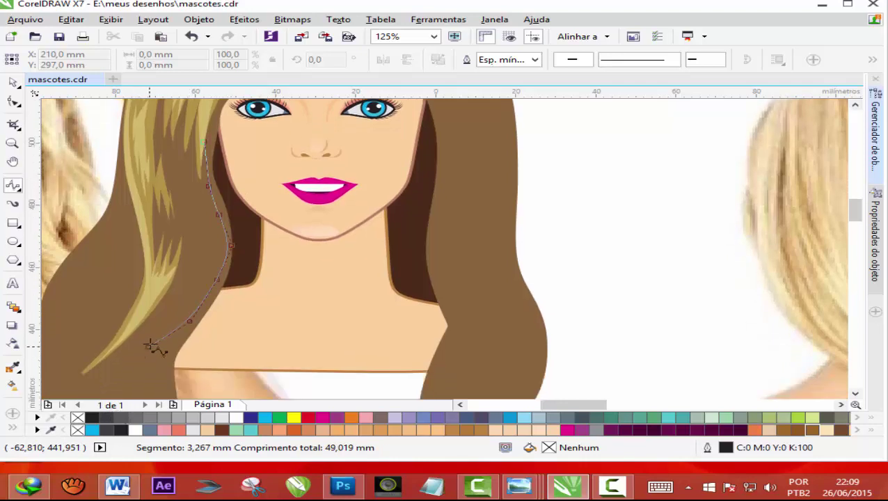
pyautogui.click(168, 343)
pyautogui.click(158, 383)
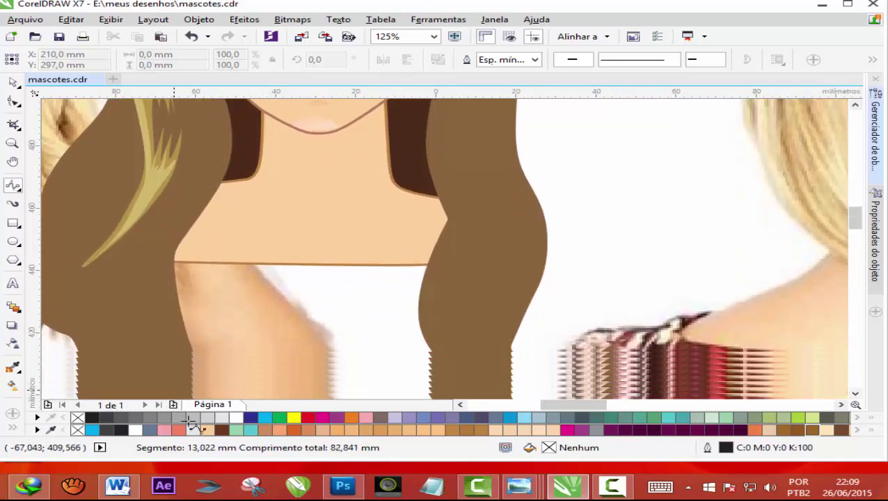
# Extend the outline along the shoulder and shape the strand's pointed tip.
pyautogui.click(166, 305)
pyautogui.click(173, 332)
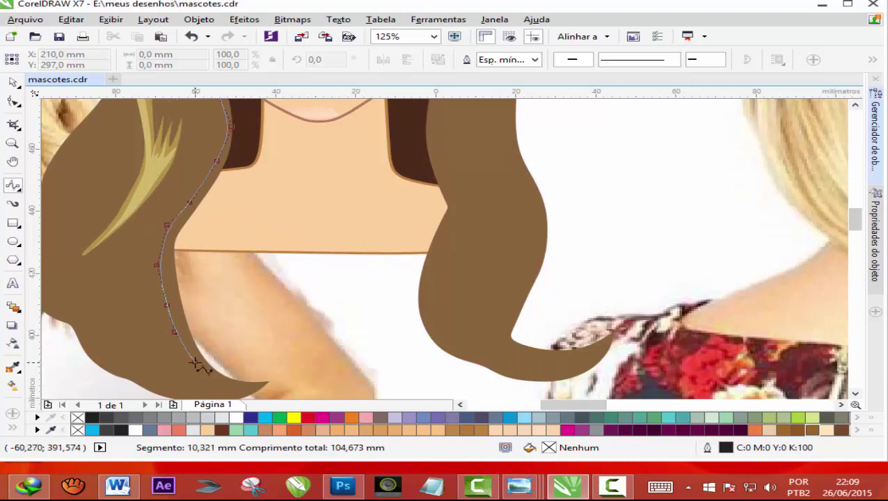
pyautogui.click(193, 361)
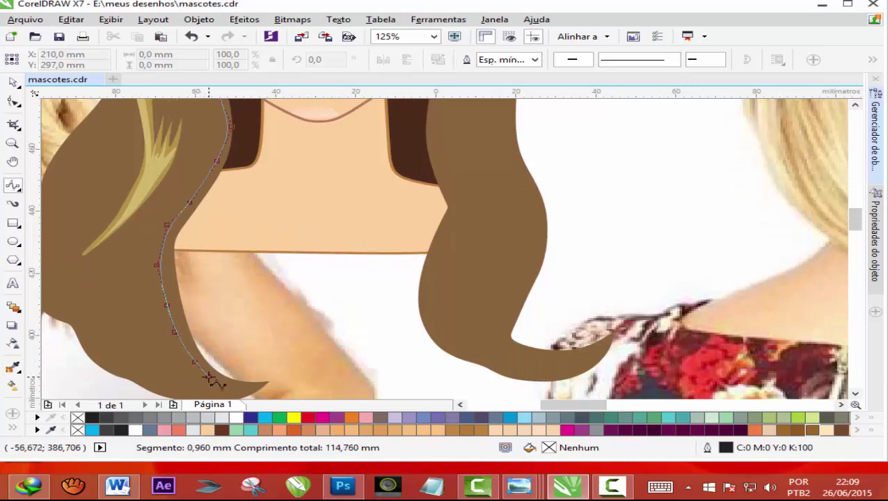
pyautogui.click(228, 382)
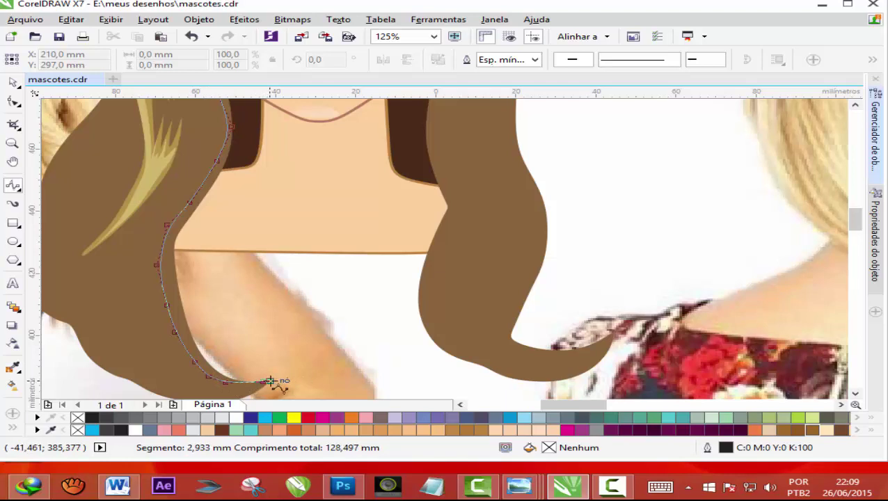
pyautogui.click(270, 381)
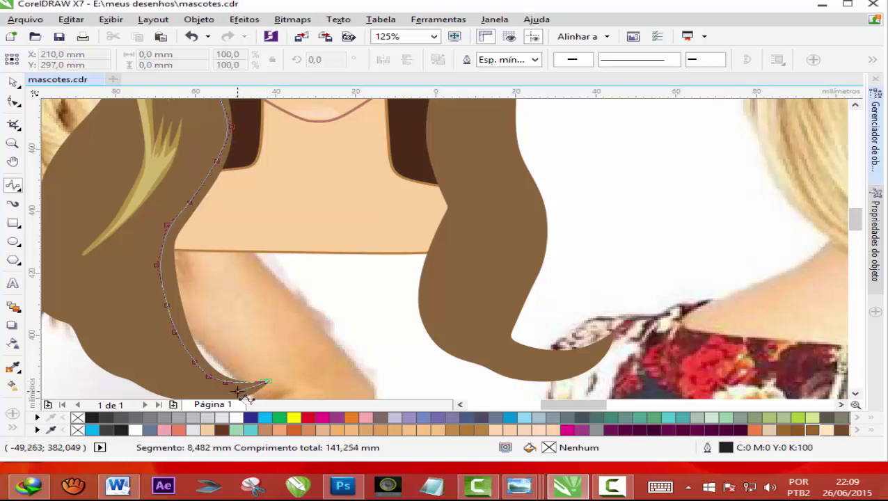
pyautogui.click(236, 390)
pyautogui.click(196, 386)
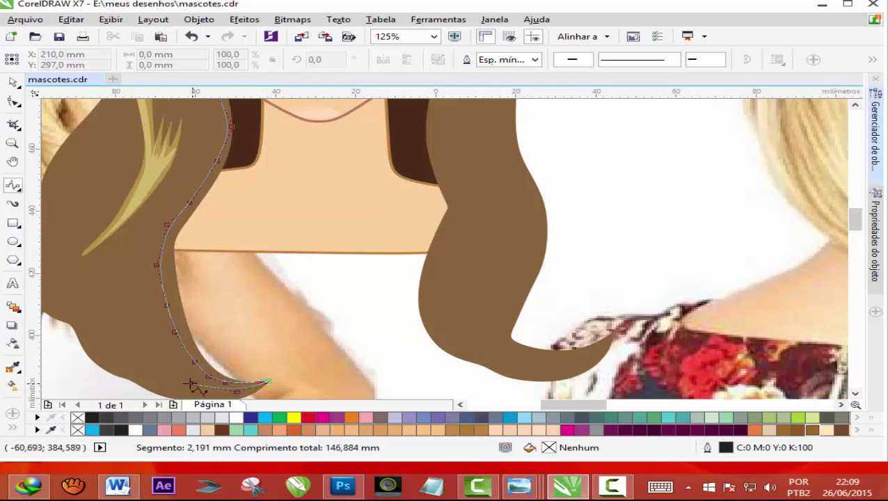
# Trace the strand's other edge back up to the top of the hair.
pyautogui.click(146, 338)
pyautogui.click(130, 297)
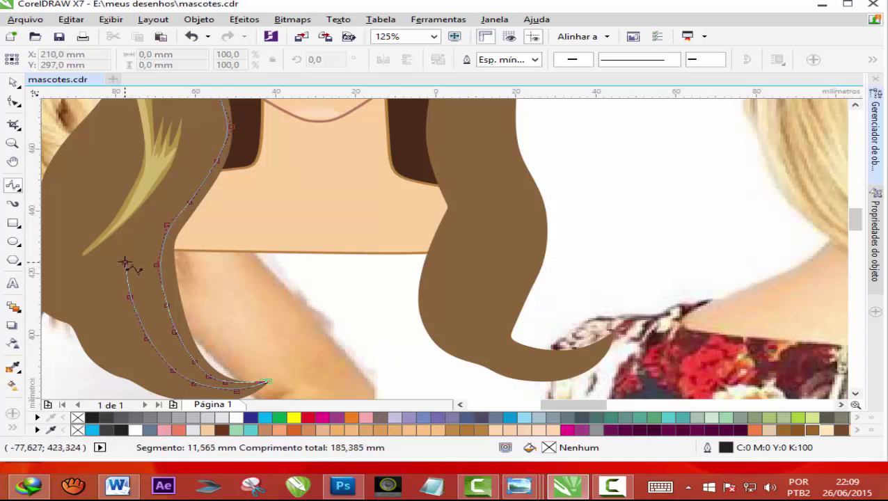
pyautogui.click(125, 261)
pyautogui.click(140, 221)
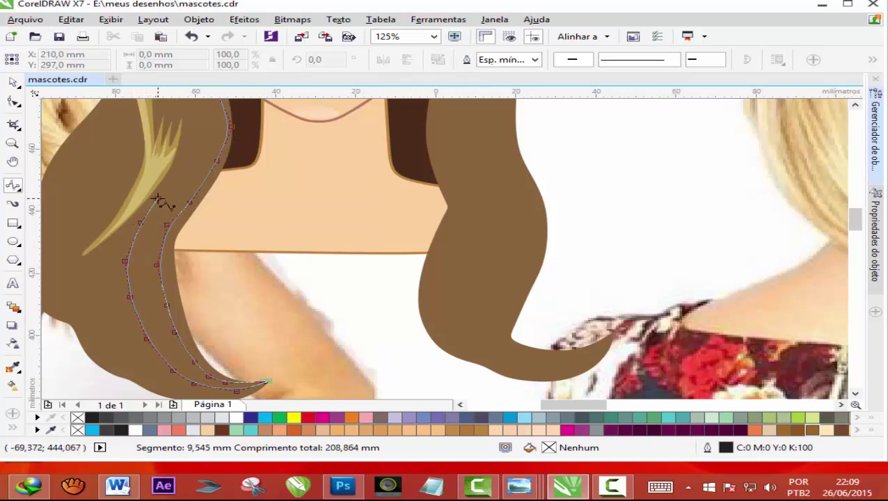
pyautogui.click(158, 198)
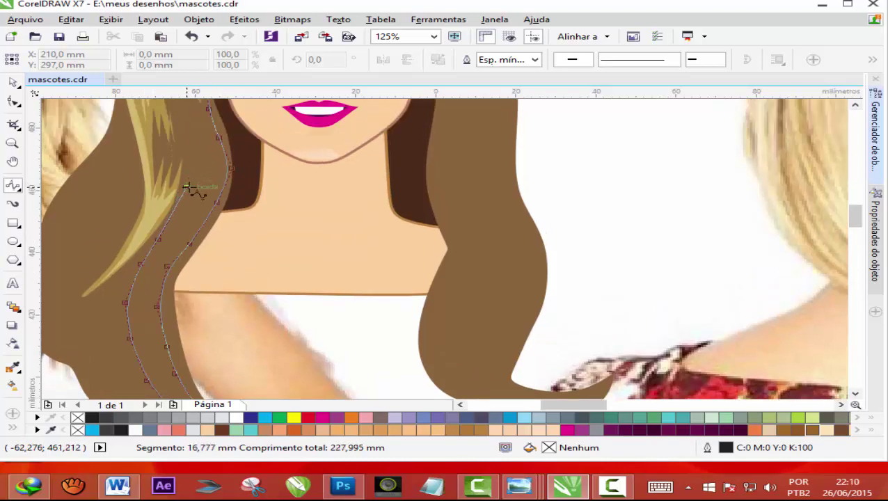
pyautogui.click(186, 187)
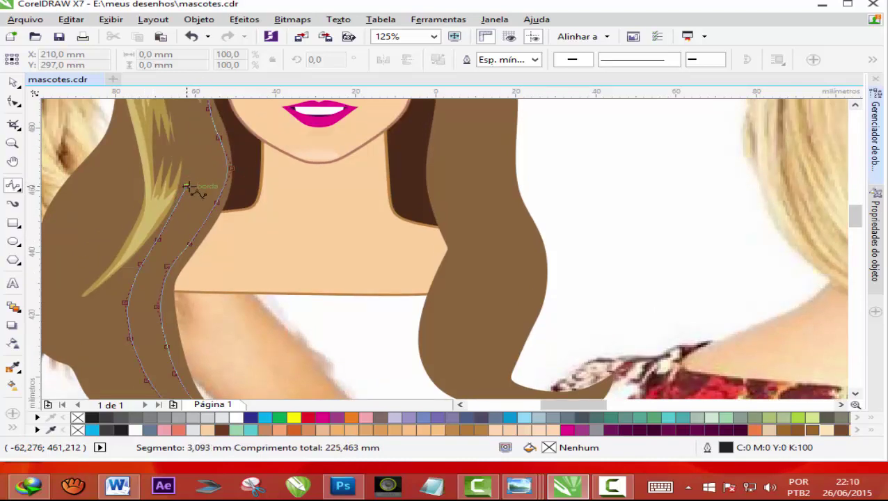
pyautogui.click(185, 154)
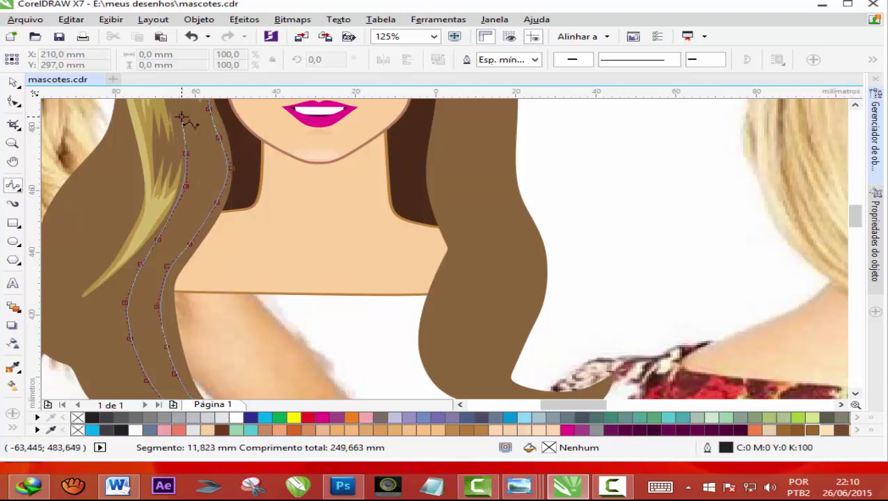
pyautogui.click(172, 113)
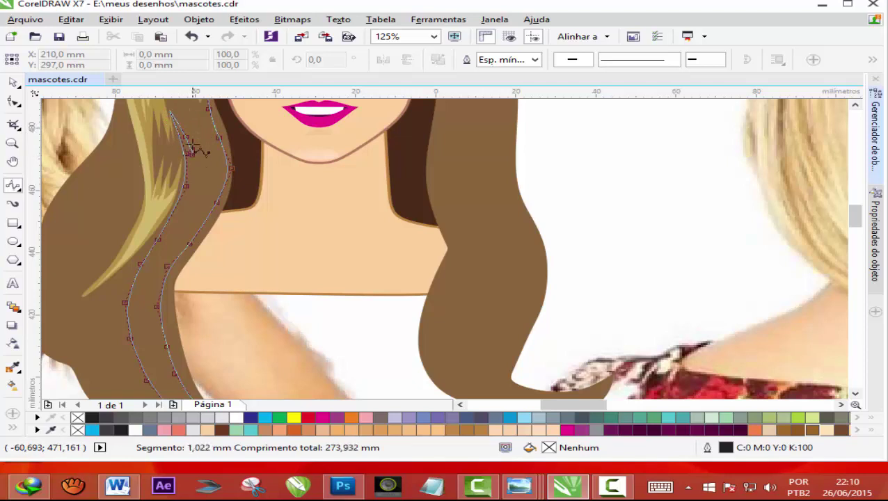
pyautogui.click(180, 102)
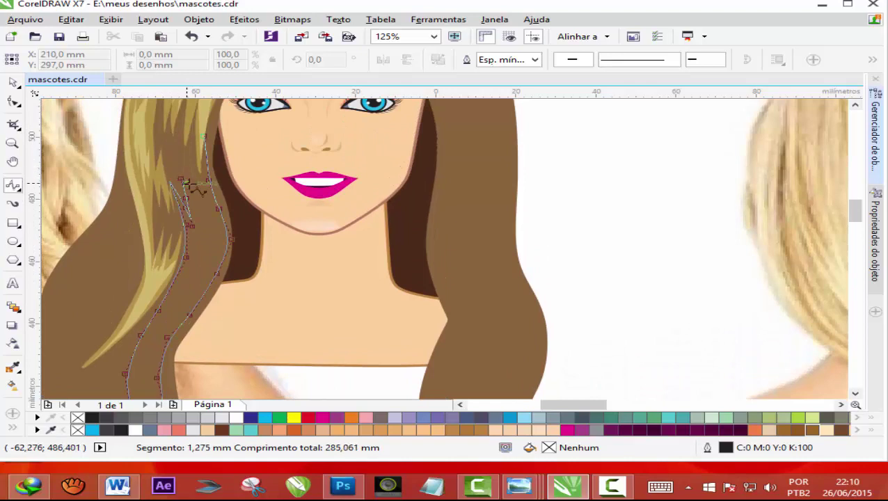
# Add a zigzag of strand tips leading back to the starting point.
pyautogui.click(203, 226)
pyautogui.click(205, 201)
pyautogui.click(199, 179)
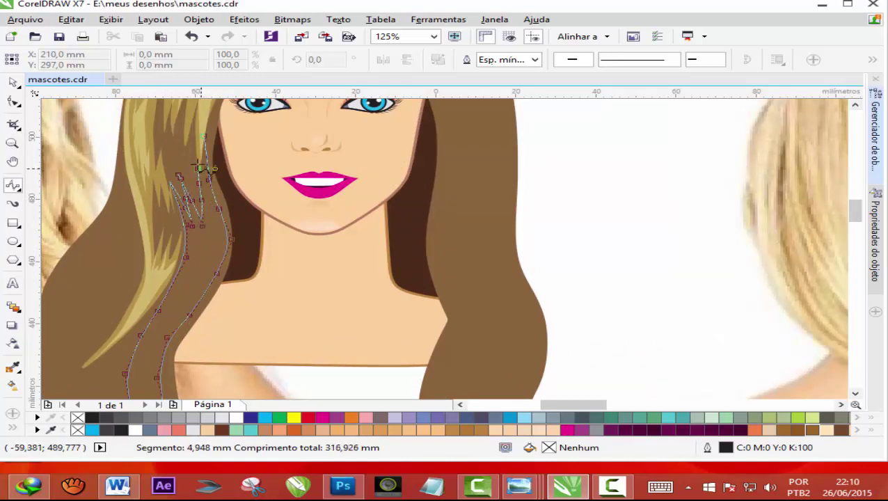
pyautogui.click(195, 161)
# Close the left strand, fill it with sampled golden brown (R180 G147 B70), and remove its outline.
pyautogui.doubleClick(202, 135)
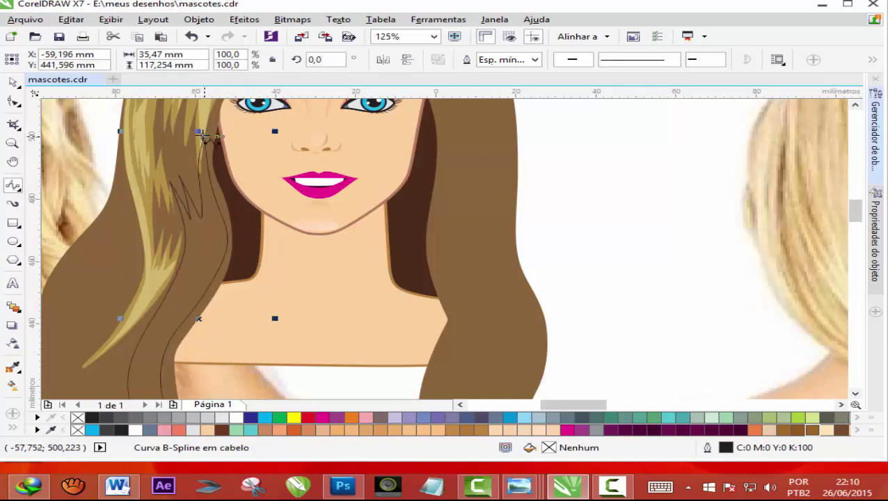
pyautogui.scroll(-2, 174, 319)
pyautogui.scroll(2, 174, 332)
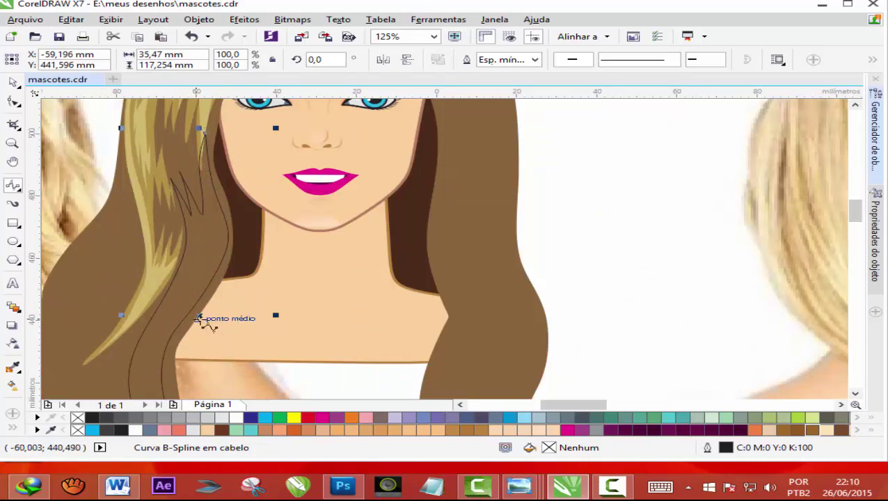
pyautogui.click(15, 369)
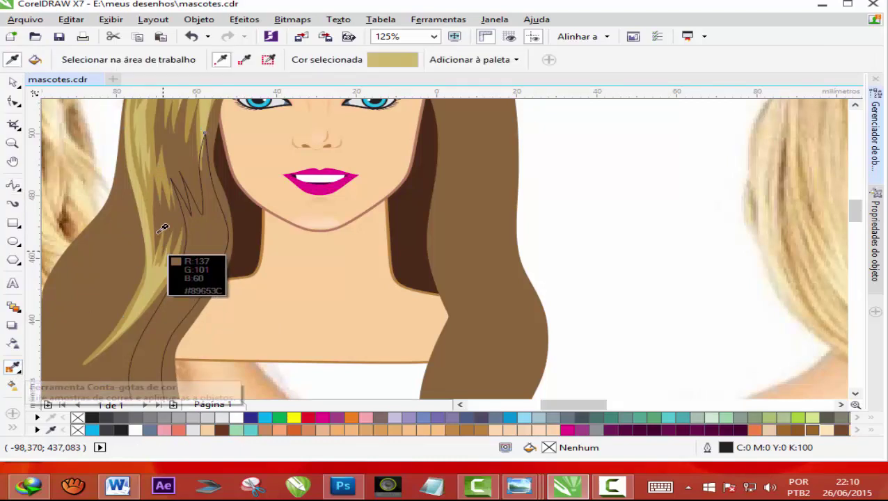
pyautogui.click(153, 187)
pyautogui.click(200, 245)
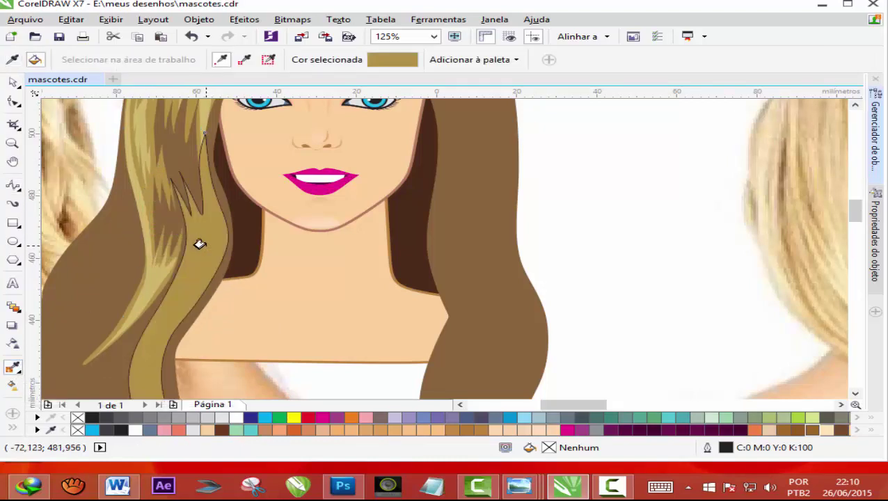
pyautogui.rightClick(78, 417)
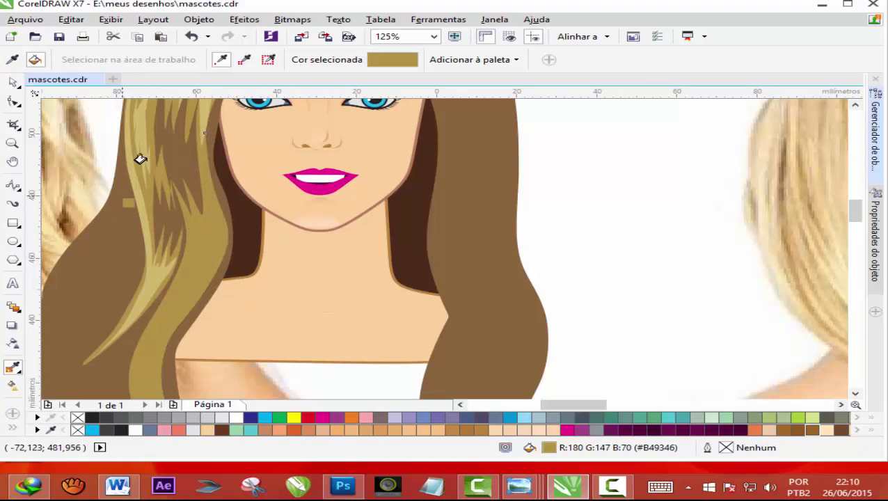
pyautogui.click(15, 187)
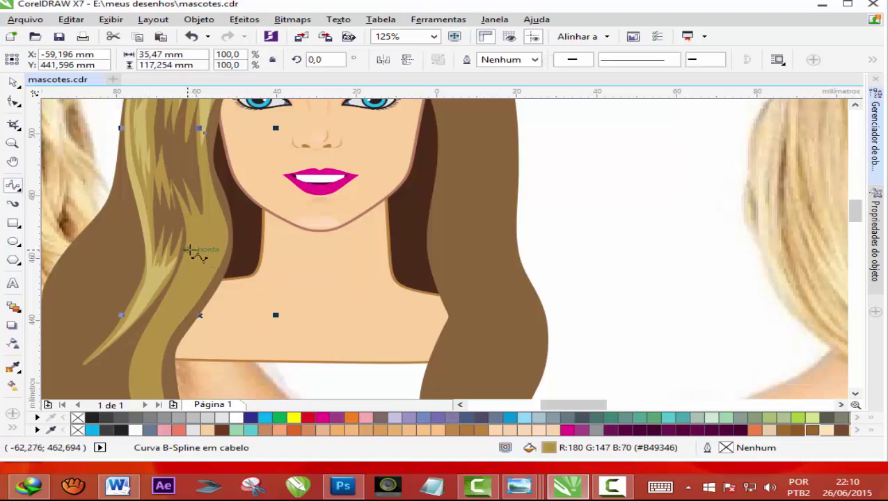
# Draw a pointed zigzag strand in the lower left hair with pale golden fill (R210 G185 B111).
pyautogui.click(187, 249)
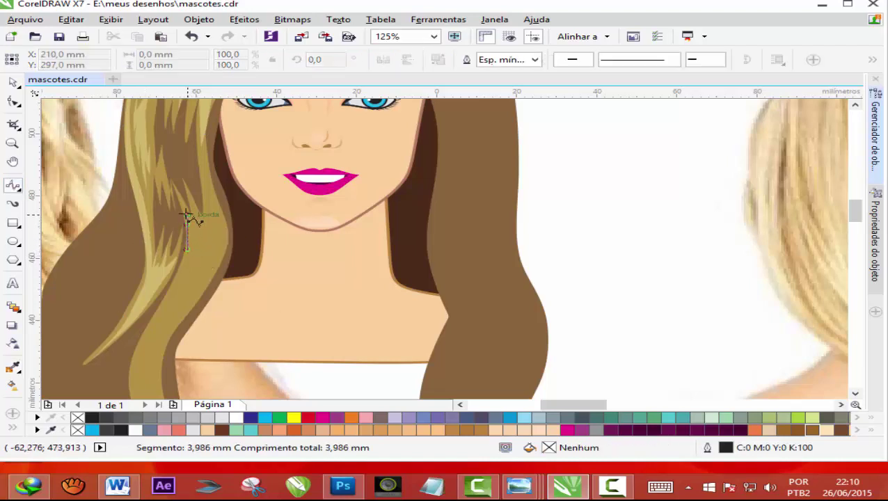
pyautogui.click(189, 217)
pyautogui.click(194, 244)
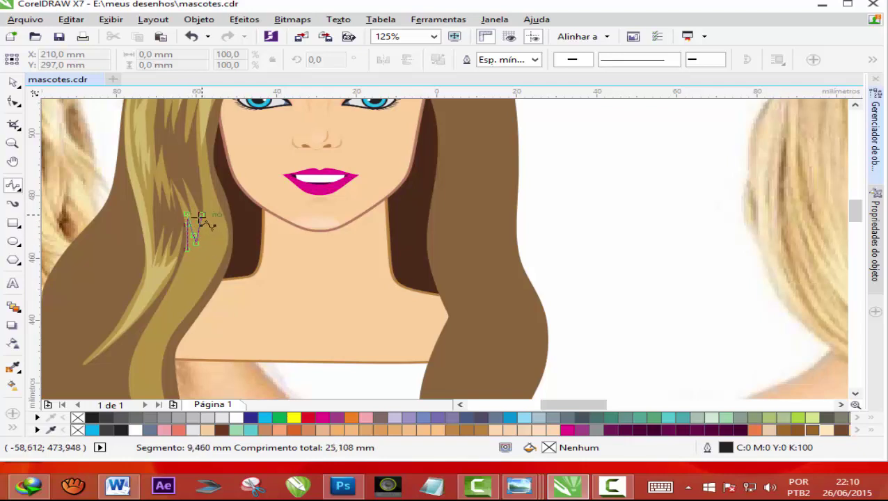
pyautogui.click(199, 214)
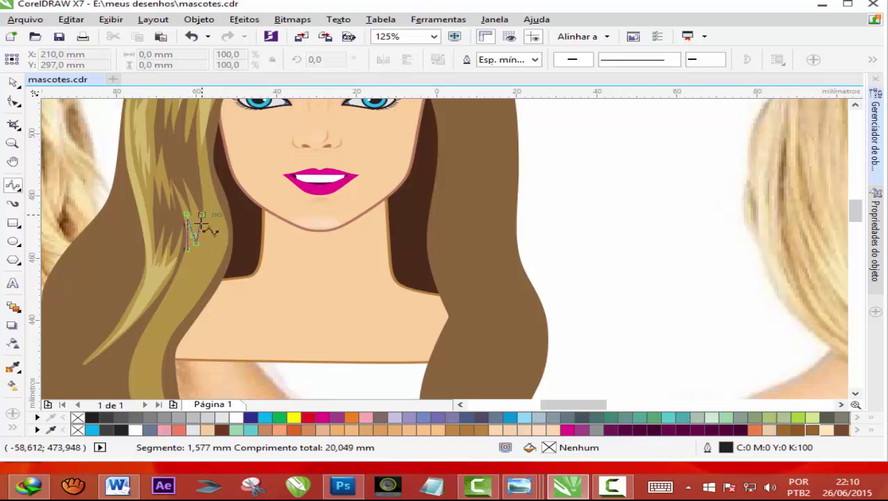
pyautogui.click(204, 247)
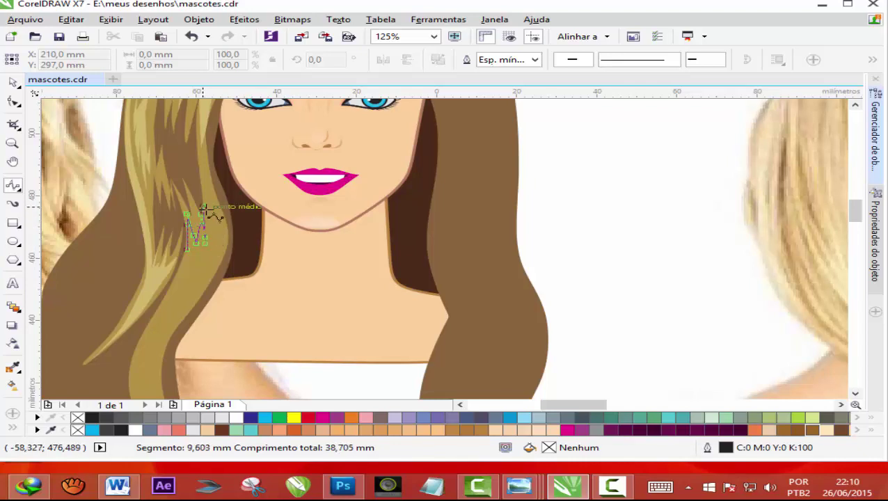
pyautogui.click(200, 230)
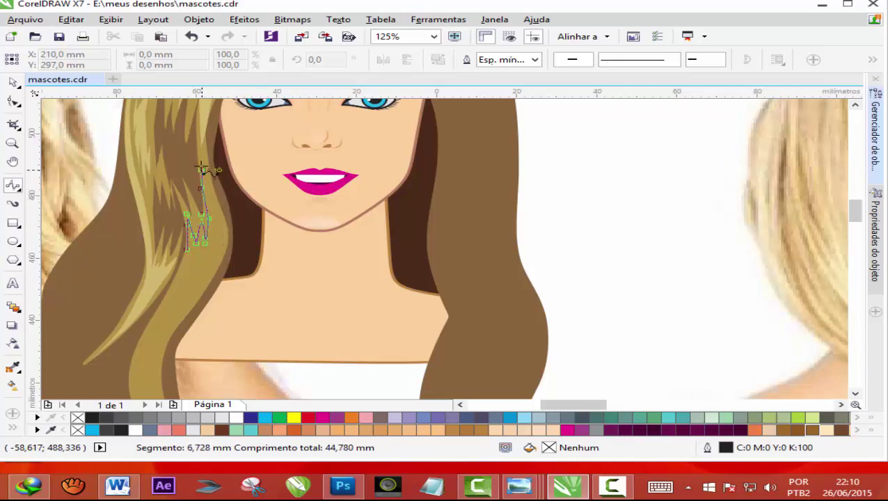
pyautogui.click(201, 146)
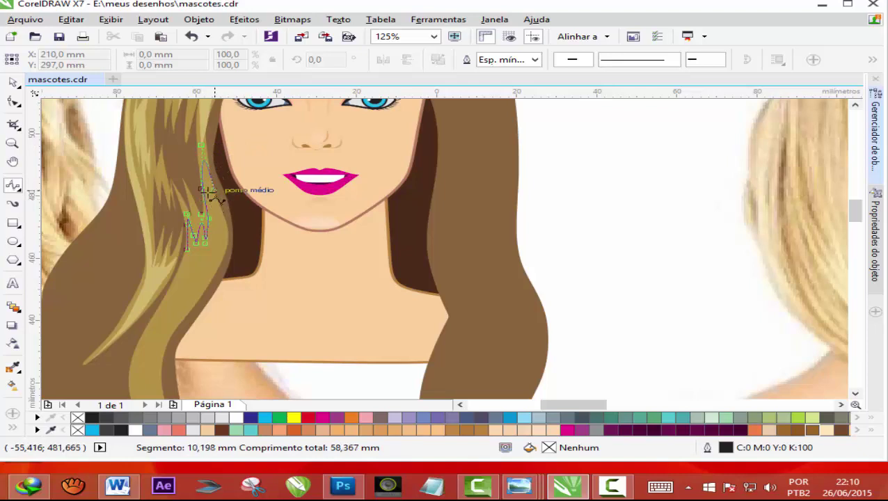
pyautogui.click(200, 148)
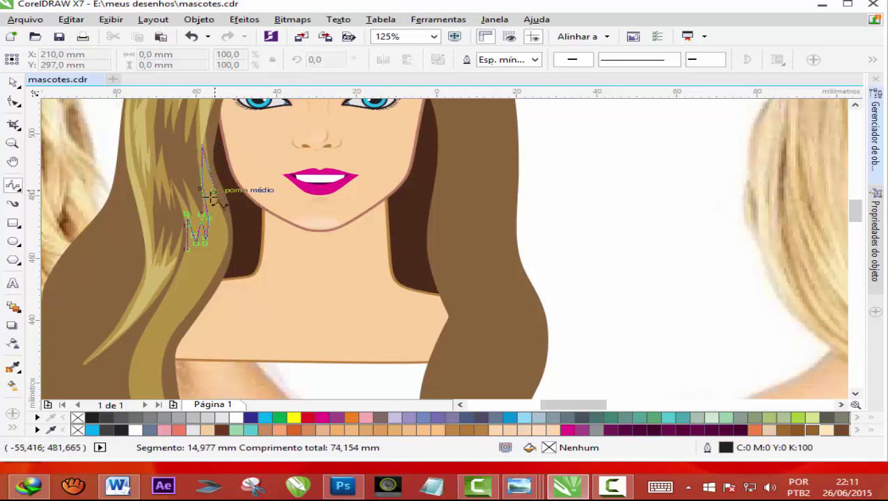
pyautogui.click(214, 236)
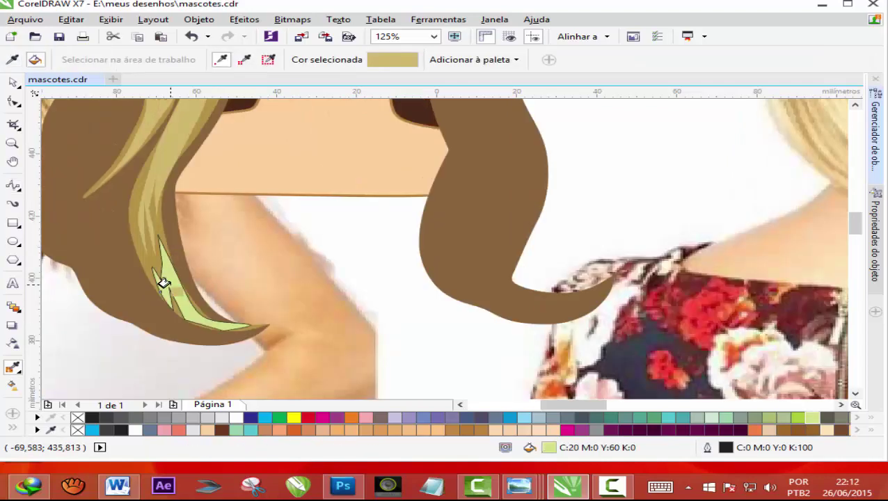
pyautogui.click(162, 282)
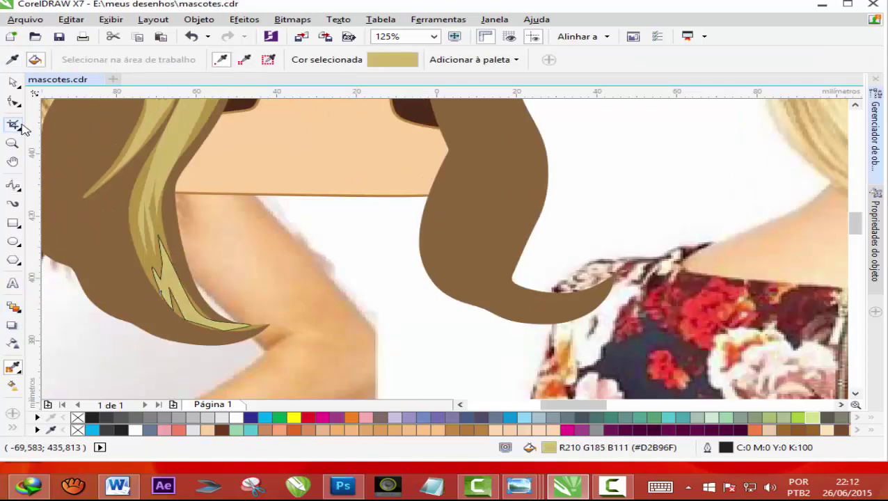
# Remove the new strand's black outline and pan around to review the layered left hair.
pyautogui.rightClick(78, 419)
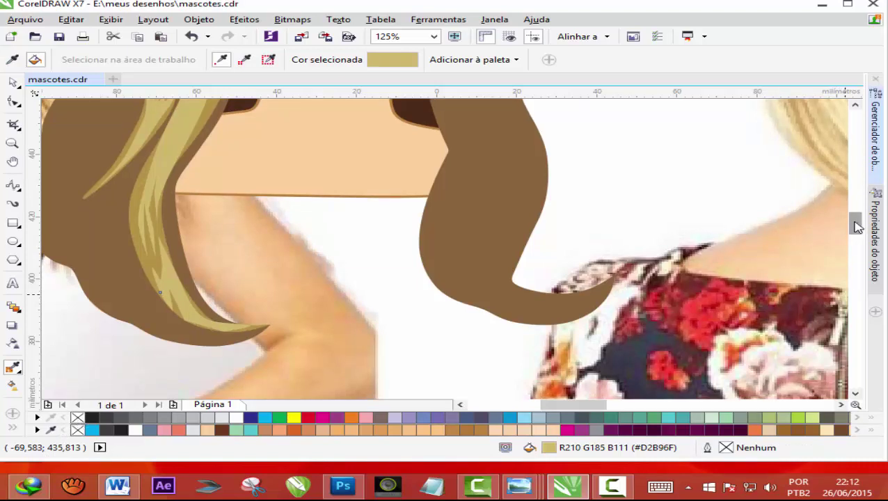
pyautogui.scroll(-1, 856, 226)
pyautogui.scroll(-1, 856, 226)
pyautogui.scroll(-1, 856, 226)
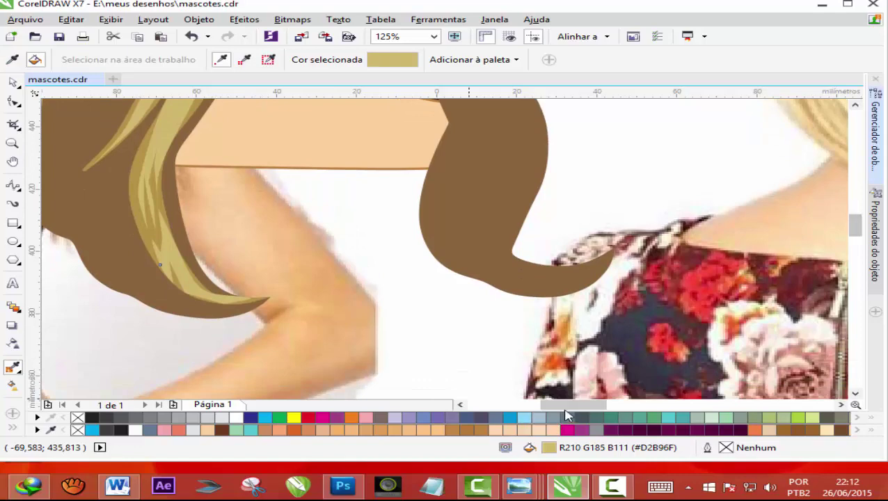
pyautogui.hscroll(-2, 565, 407)
pyautogui.hscroll(-2, 565, 407)
pyautogui.hscroll(-2, 565, 407)
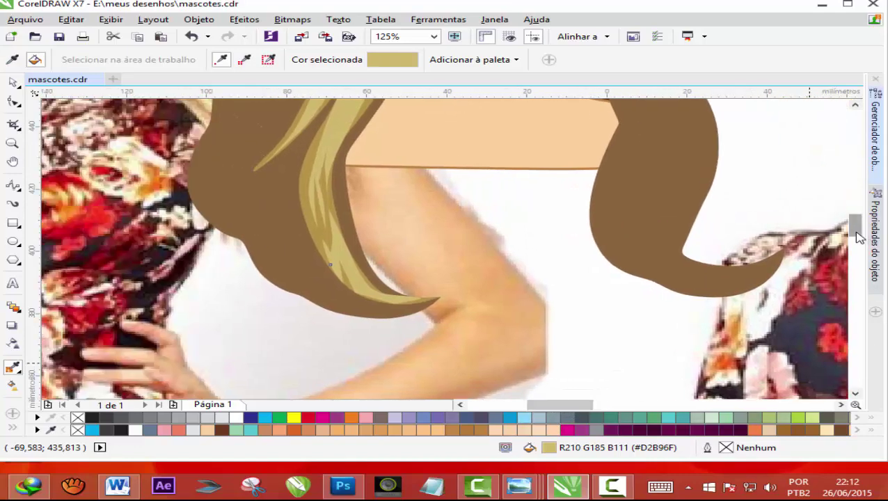
pyautogui.scroll(1, 856, 229)
pyautogui.scroll(1, 856, 226)
pyautogui.scroll(1, 856, 226)
pyautogui.scroll(1, 855, 224)
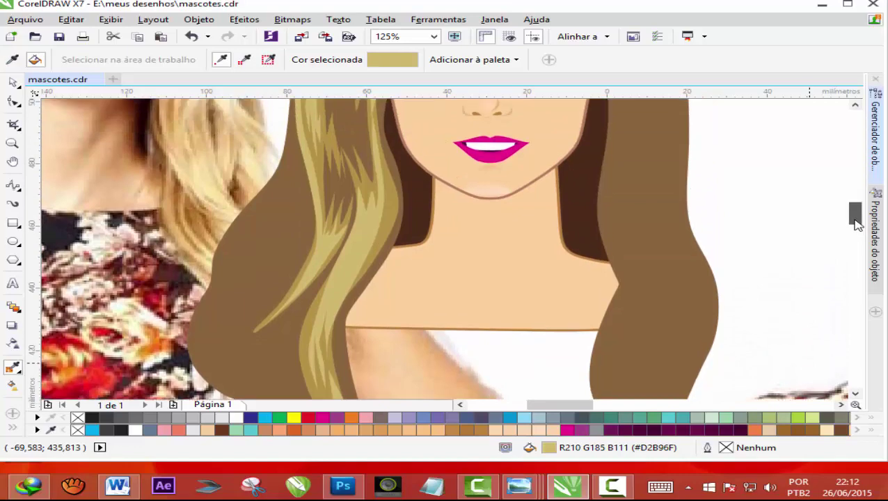
pyautogui.scroll(1, 855, 224)
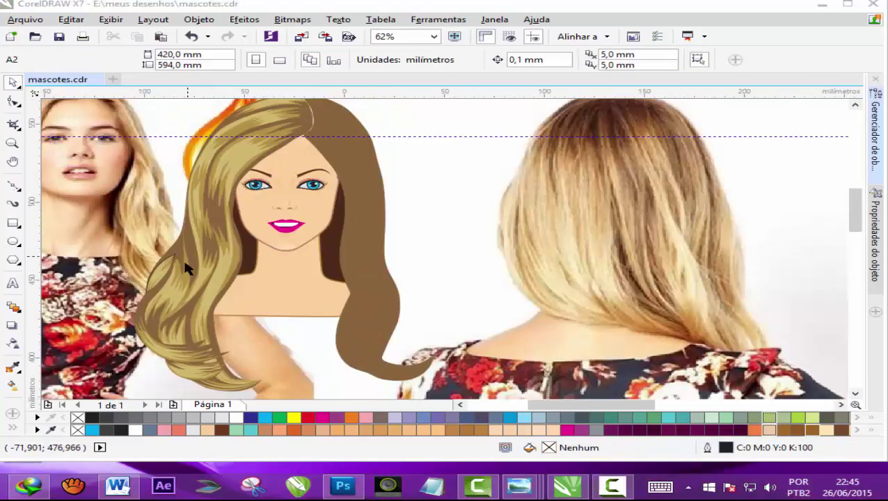
# Inspect a left hair strand up close, then pick the Artistic Media brush at 0.762 mm width.
pyautogui.click(194, 366)
pyautogui.scroll(2, 194, 366)
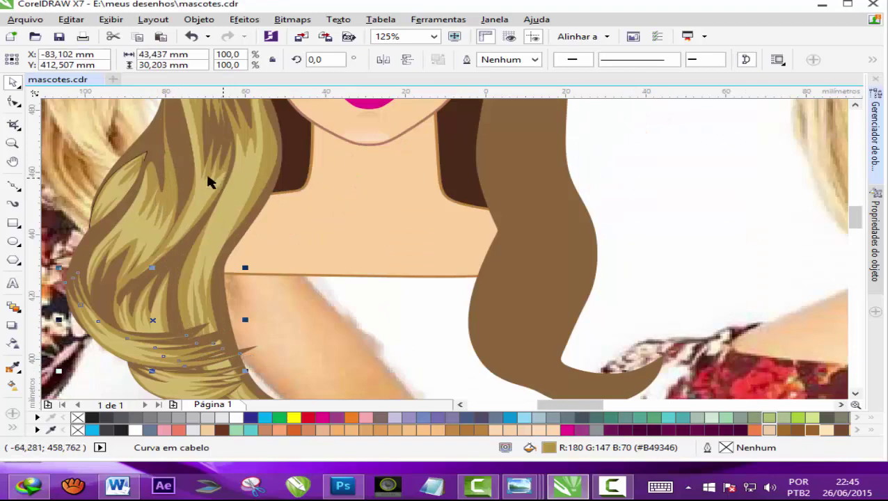
pyautogui.scroll(-2, 119, 264)
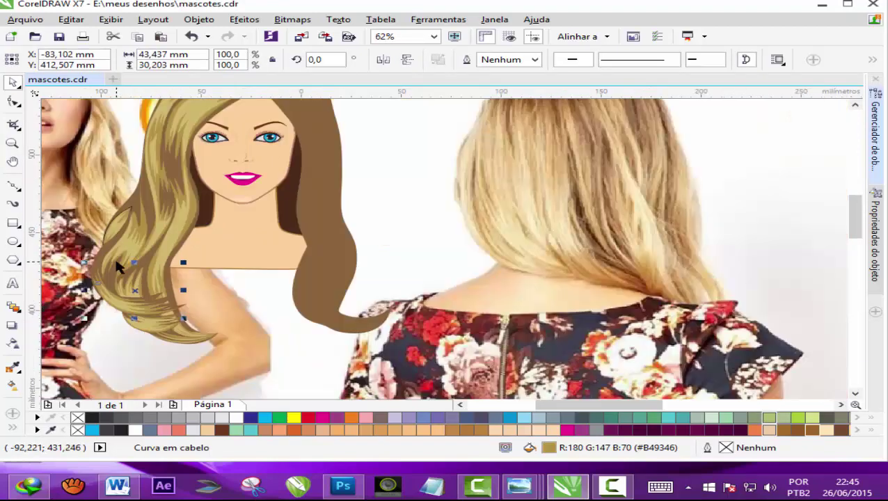
pyautogui.scroll(2, 854, 222)
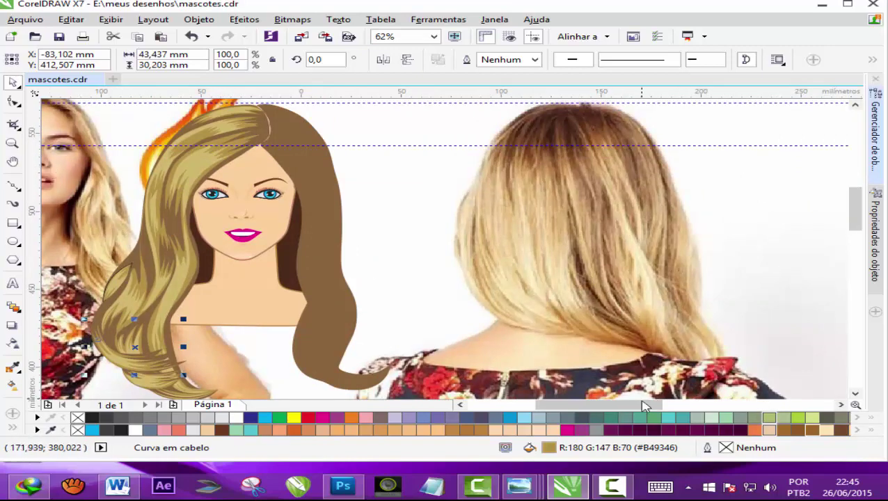
pyautogui.moveTo(644, 404); pyautogui.dragTo(631, 407)
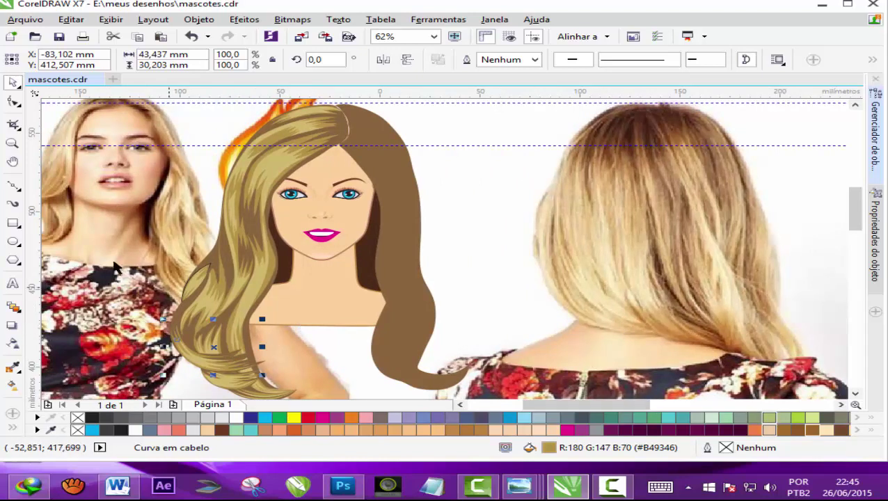
pyautogui.click(14, 204)
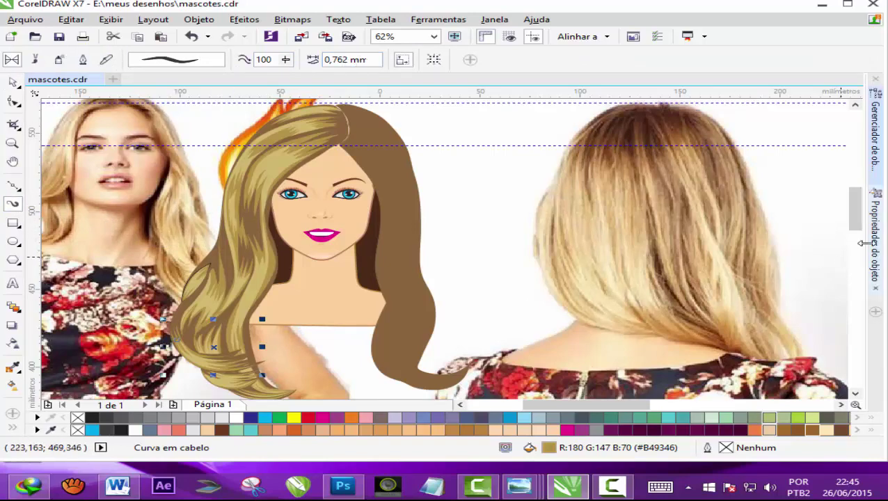
# Paint a freehand brush stroke along the left hair and colour its fill and outline brown.
pyautogui.moveTo(857, 215); pyautogui.dragTo(857, 218)
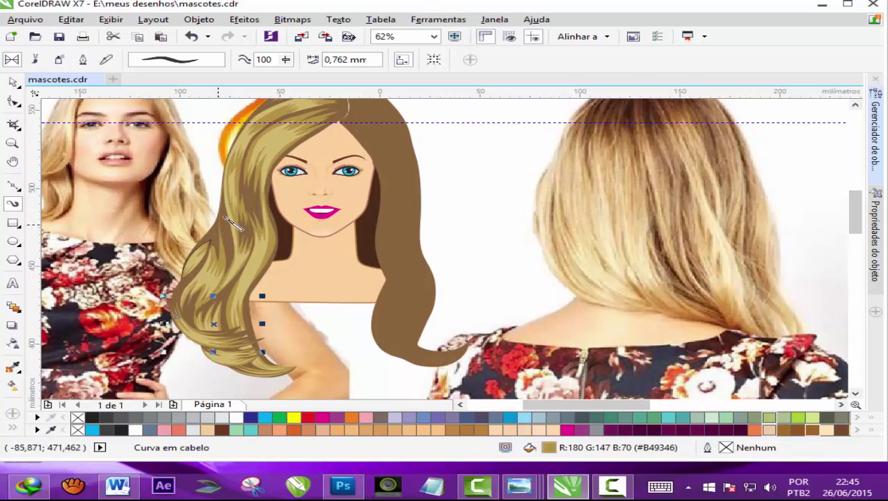
pyautogui.moveTo(226, 198); pyautogui.dragTo(173, 248)
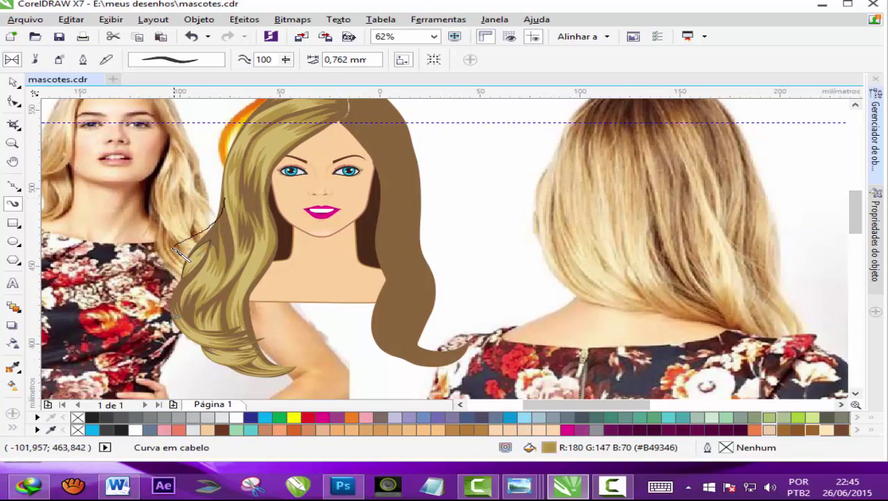
pyautogui.moveTo(181, 297); pyautogui.dragTo(189, 303)
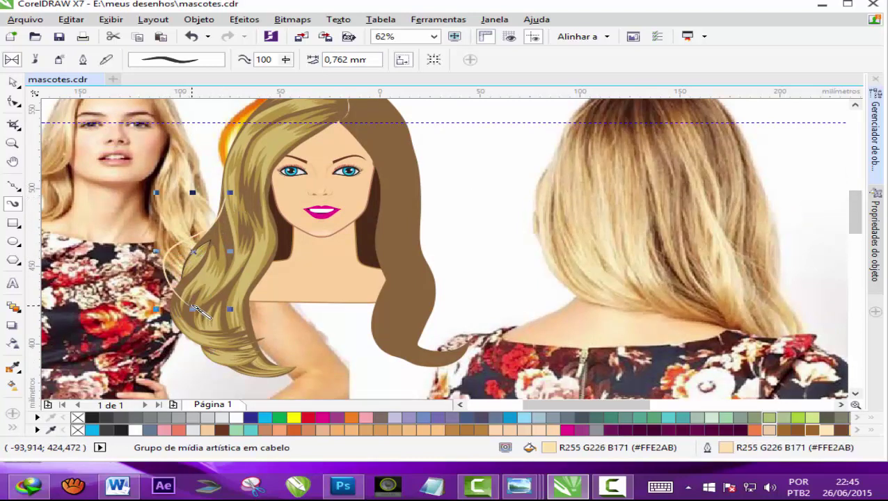
pyautogui.scroll(2, 184, 245)
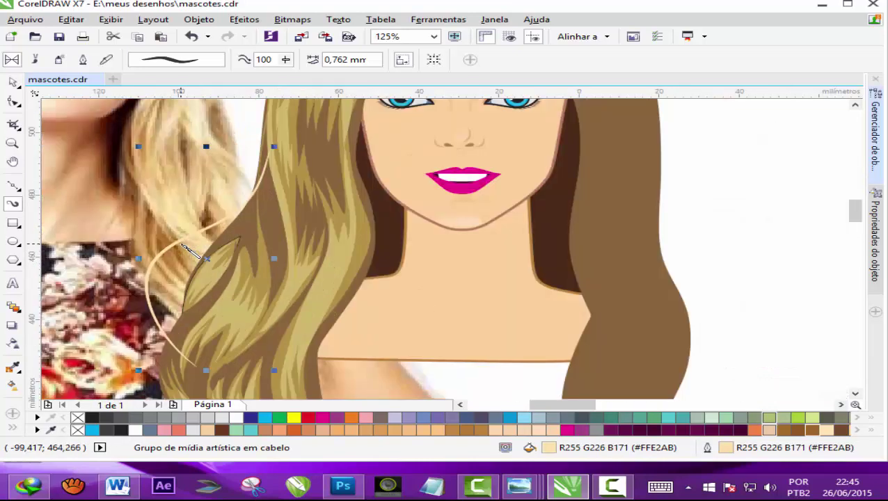
pyautogui.click(478, 428)
pyautogui.rightClick(478, 428)
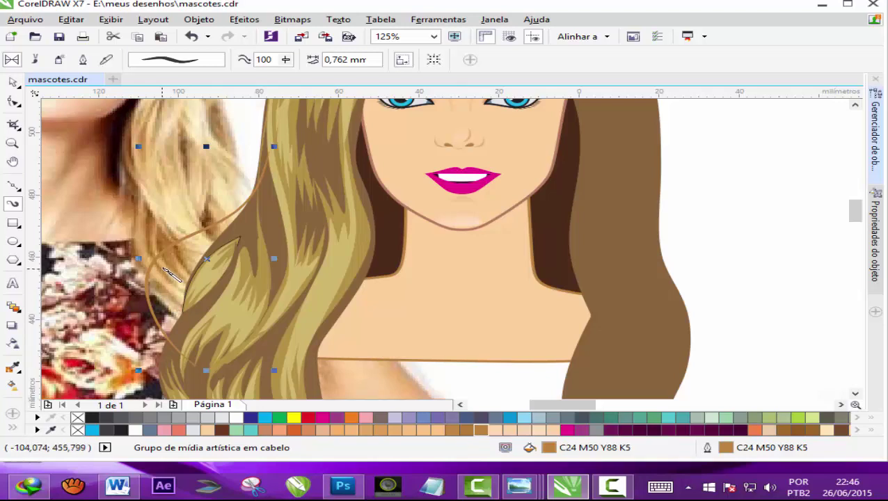
# Paint three wavy cream highlight strokes down the left hair.
pyautogui.moveTo(272, 167); pyautogui.dragTo(267, 176)
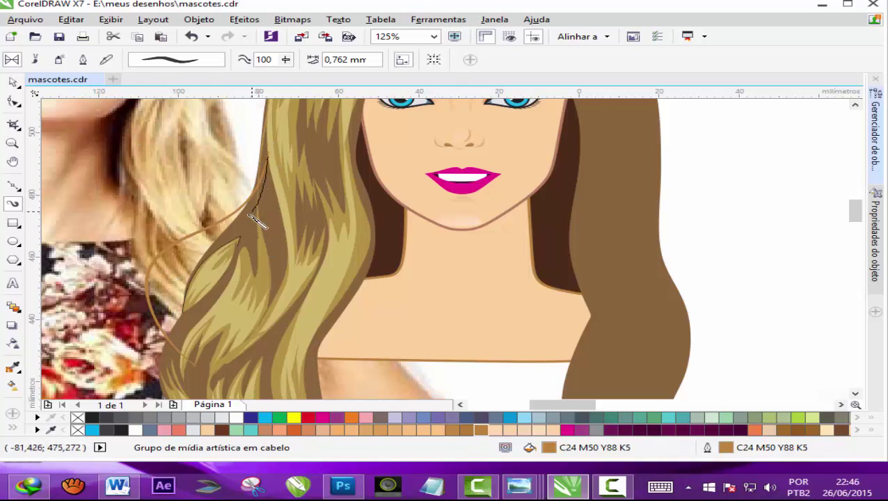
pyautogui.moveTo(202, 324); pyautogui.dragTo(149, 361)
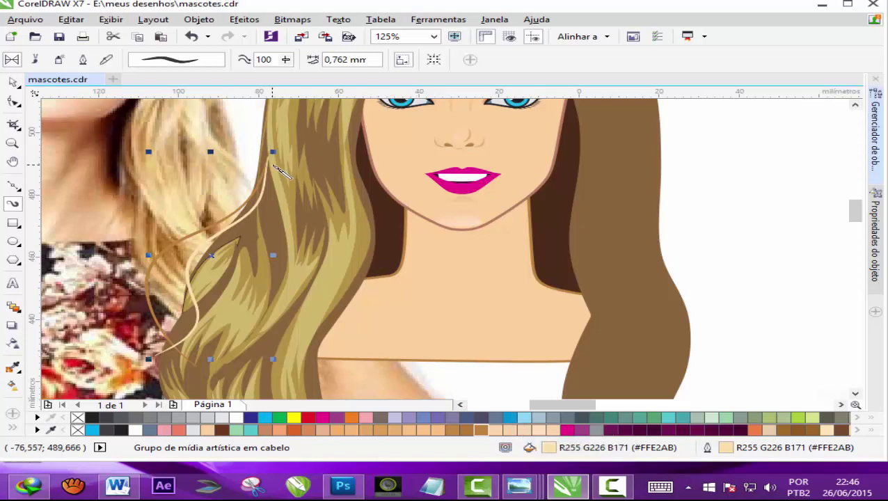
pyautogui.moveTo(271, 167); pyautogui.dragTo(273, 183)
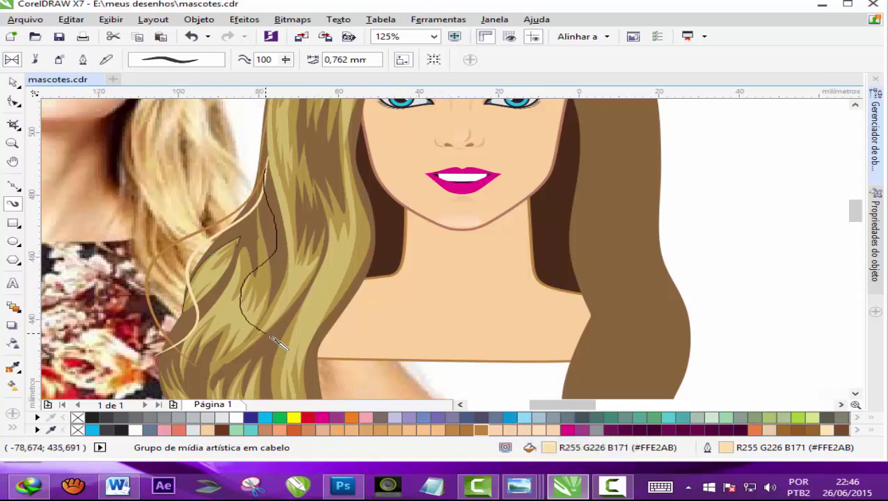
pyautogui.moveTo(243, 381); pyautogui.dragTo(245, 380)
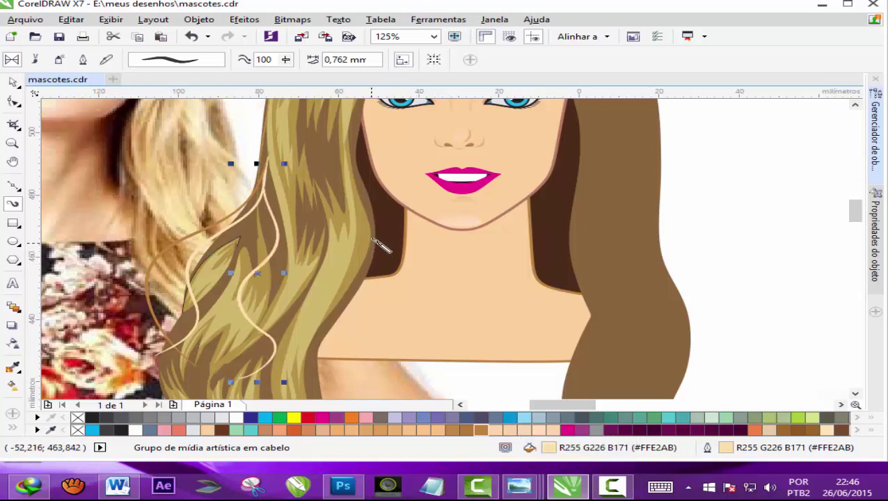
pyautogui.moveTo(354, 183)
pyautogui.mouseDown()
pyautogui.moveTo(327, 264)
pyautogui.moveTo(334, 346)
pyautogui.mouseUp()
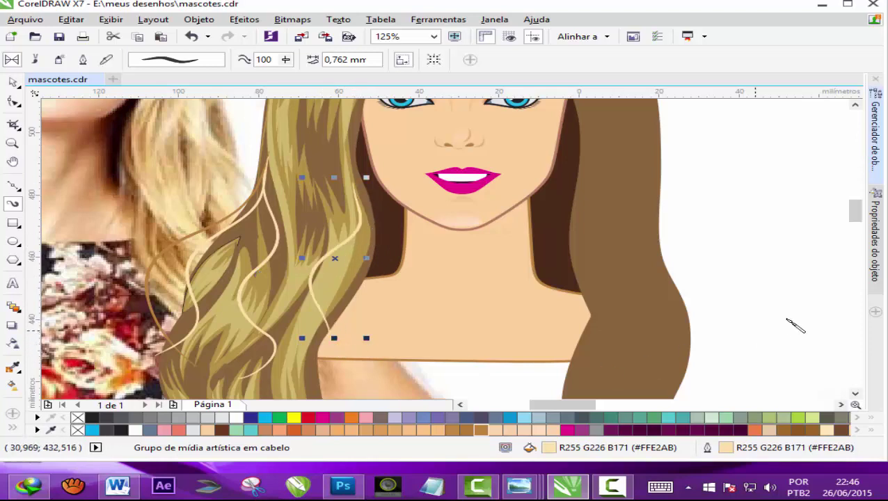
pyautogui.scroll(-1, 854, 209)
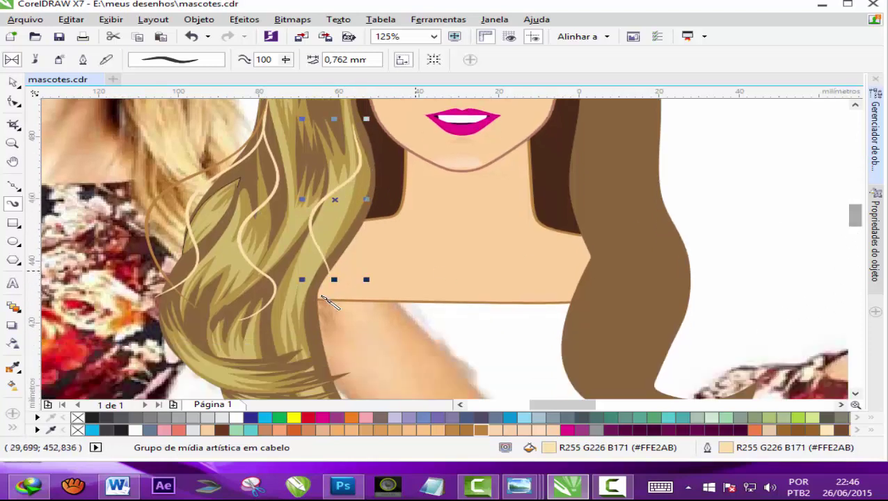
# Paint two more wavy strands over the lower hair, filled and outlined dark brown C33 M58 Y99 K18.
pyautogui.moveTo(168, 281); pyautogui.dragTo(158, 314)
pyautogui.moveTo(196, 368)
pyautogui.mouseDown()
pyautogui.moveTo(317, 356)
pyautogui.moveTo(315, 348)
pyautogui.mouseUp()
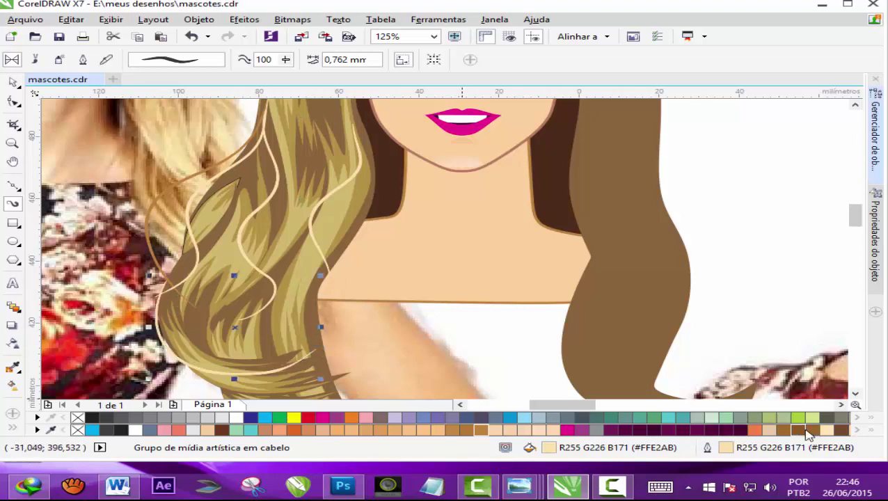
pyautogui.rightClick(814, 433)
pyautogui.click(813, 432)
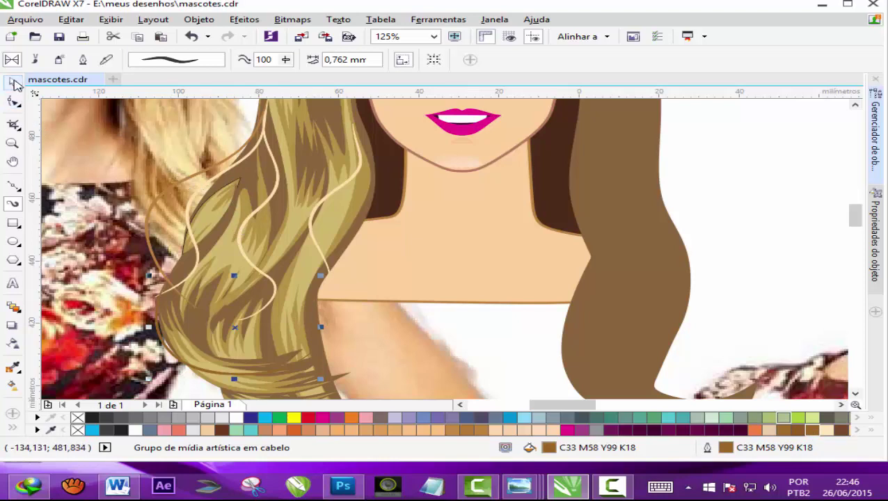
pyautogui.moveTo(263, 148); pyautogui.dragTo(234, 254)
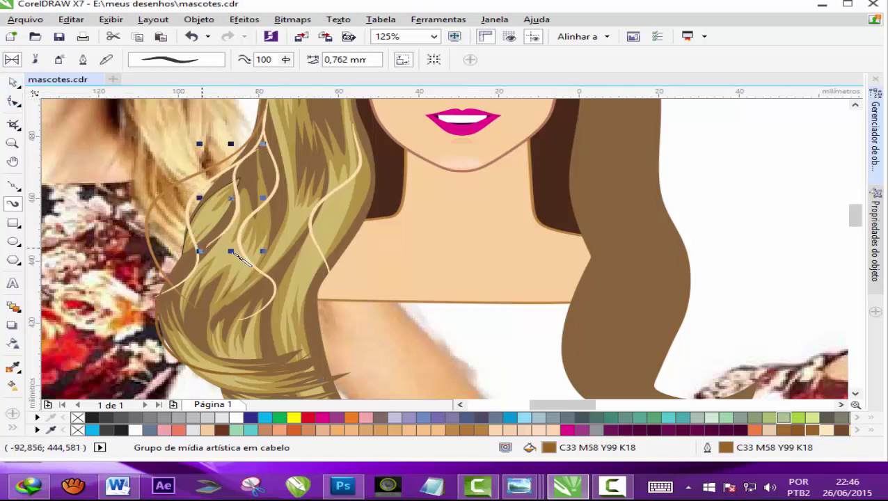
pyautogui.rightClick(813, 431)
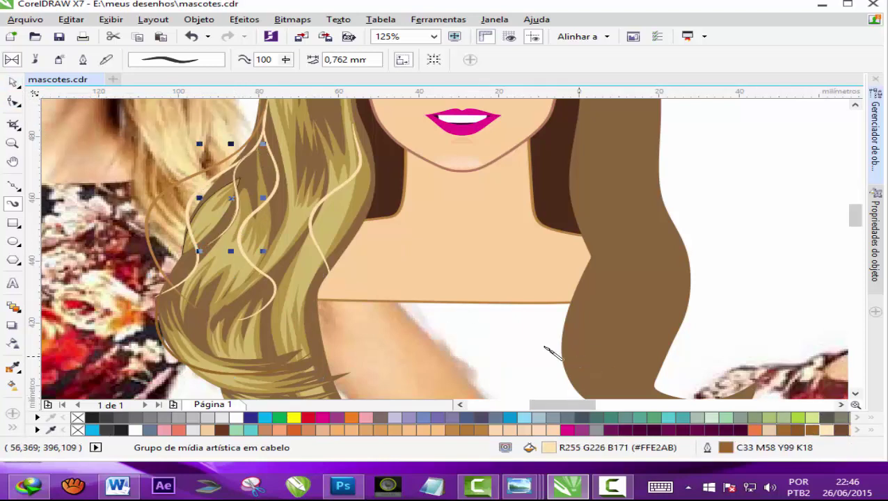
pyautogui.click(814, 431)
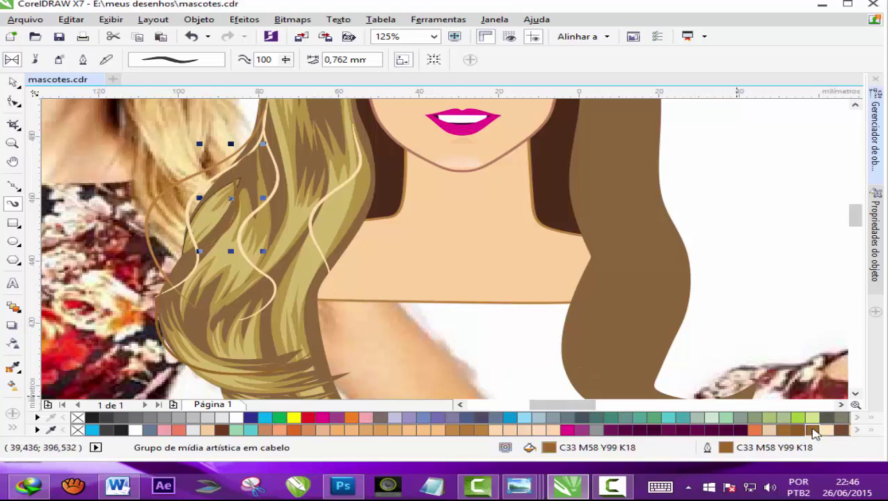
pyautogui.scroll(-2, 237, 229)
# Add four light strands curving across the lower left hair ends.
pyautogui.scroll(-1, 240, 240)
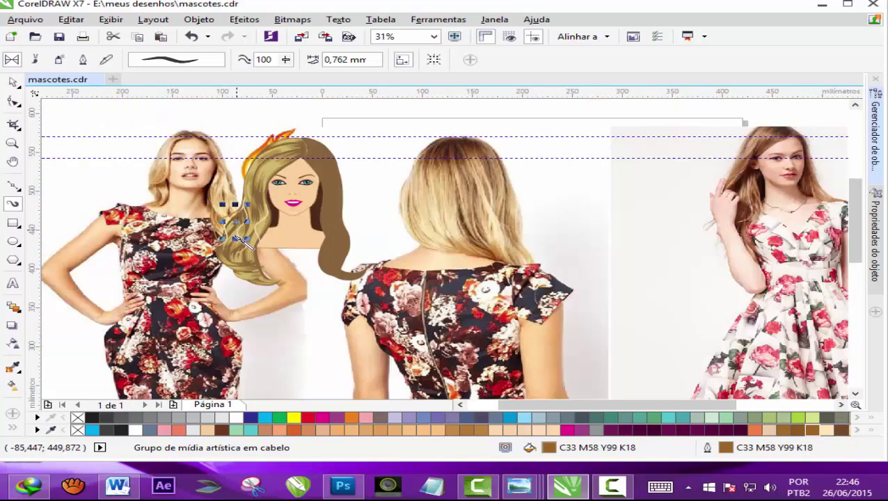
pyautogui.scroll(2, 236, 265)
pyautogui.click(224, 266)
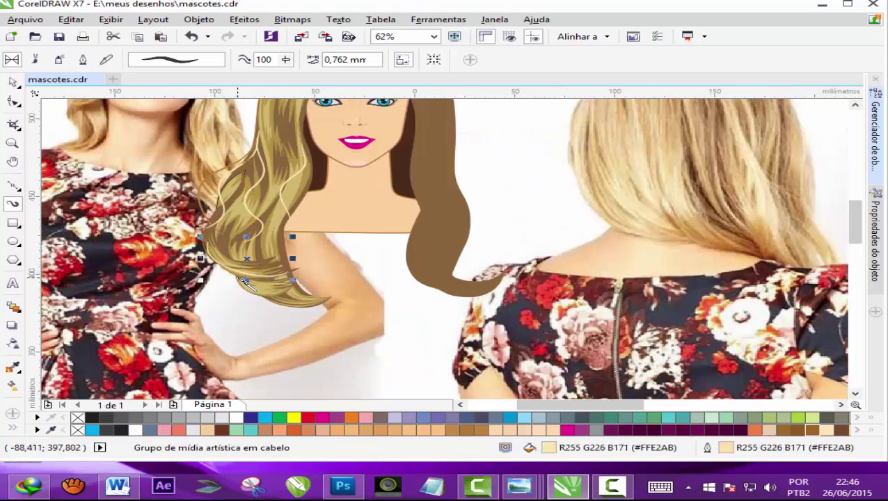
pyautogui.scroll(1, 279, 282)
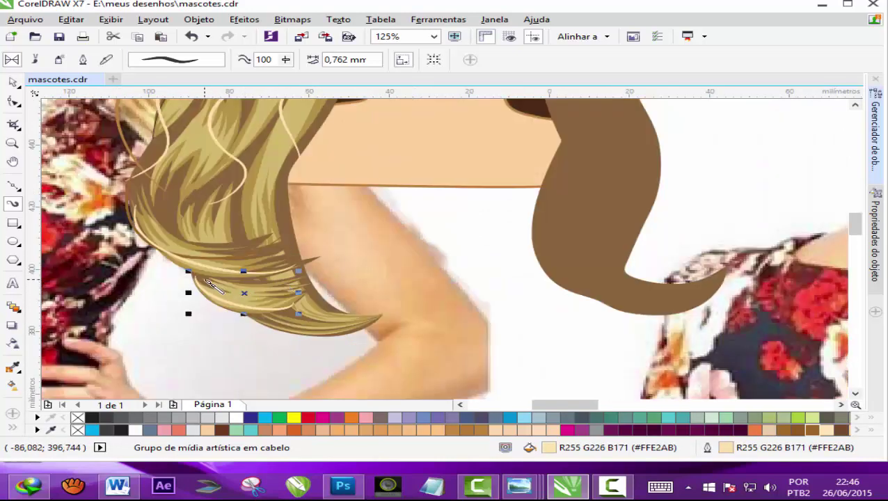
pyautogui.moveTo(205, 279)
pyautogui.mouseDown()
pyautogui.moveTo(255, 292)
pyautogui.moveTo(288, 284)
pyautogui.moveTo(227, 295)
pyautogui.mouseUp()
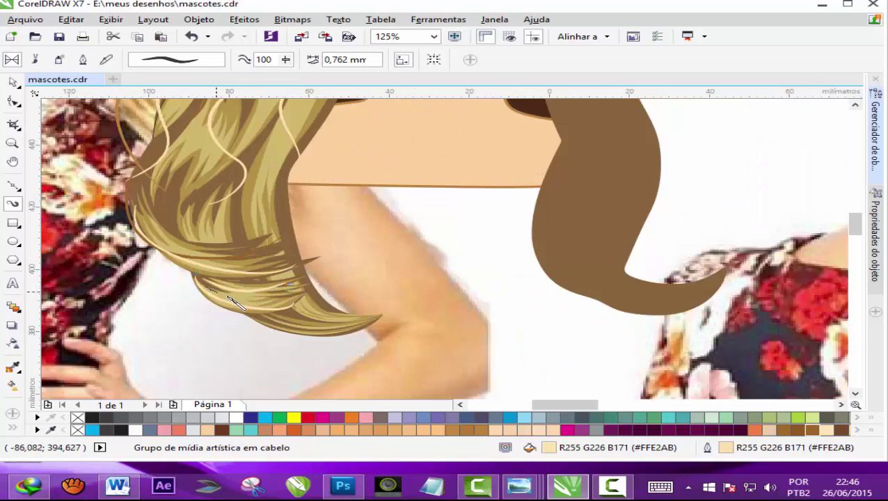
pyautogui.moveTo(283, 286); pyautogui.dragTo(286, 286)
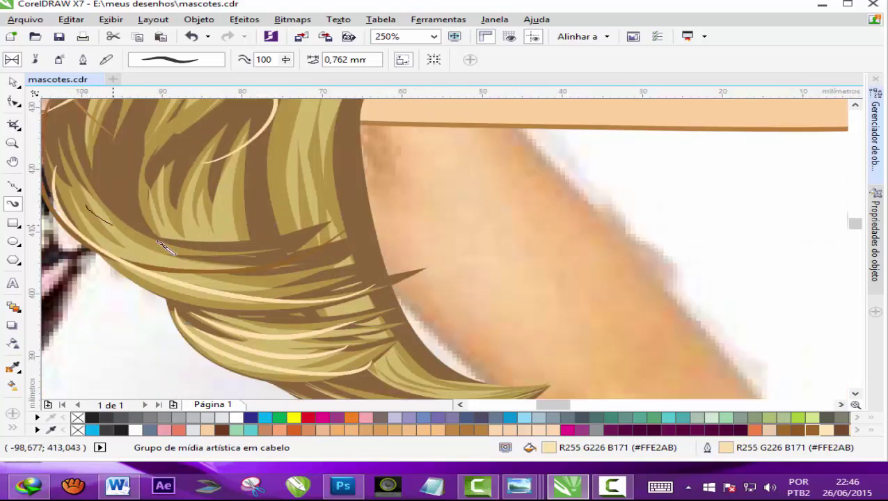
pyautogui.moveTo(86, 205); pyautogui.dragTo(304, 244)
pyautogui.moveTo(136, 252); pyautogui.dragTo(319, 257)
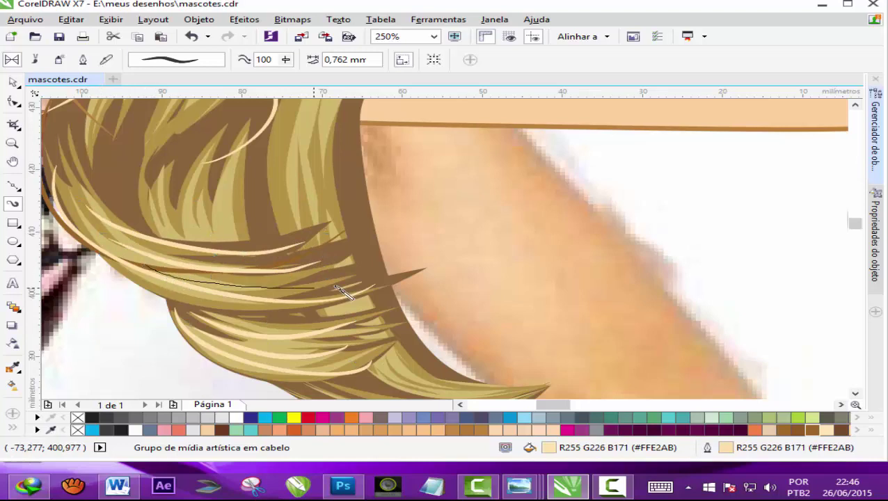
pyautogui.moveTo(147, 287); pyautogui.dragTo(354, 302)
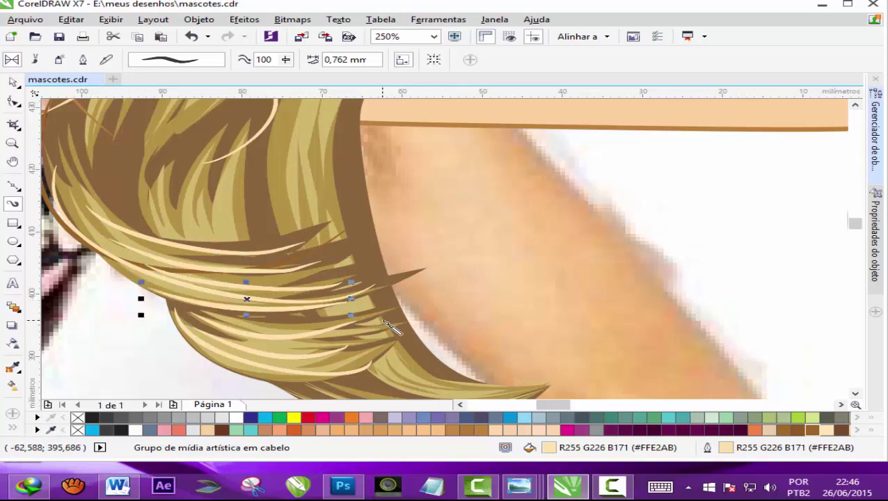
# Add a wavy strand in the upper left hair and two strands running down from the hair top.
pyautogui.scroll(-2, 390, 327)
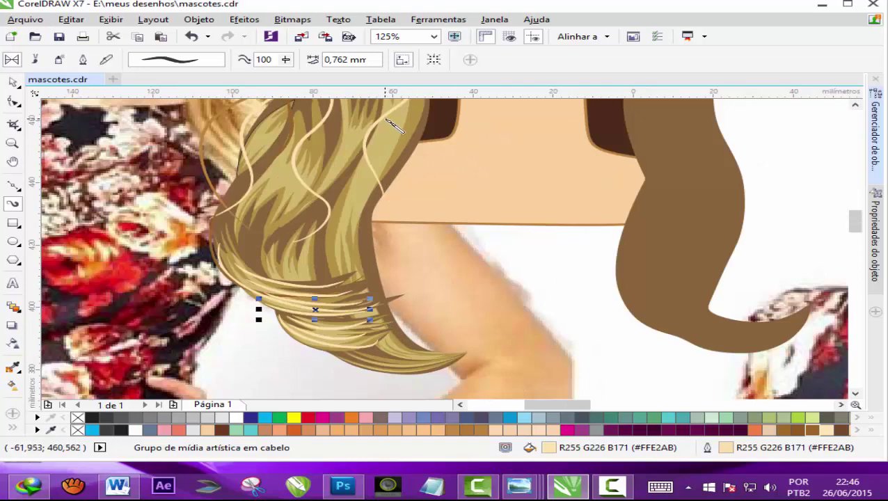
pyautogui.scroll(2, 391, 123)
pyautogui.scroll(-2, 393, 125)
pyautogui.moveTo(301, 134); pyautogui.dragTo(247, 197)
pyautogui.scroll(2, 268, 157)
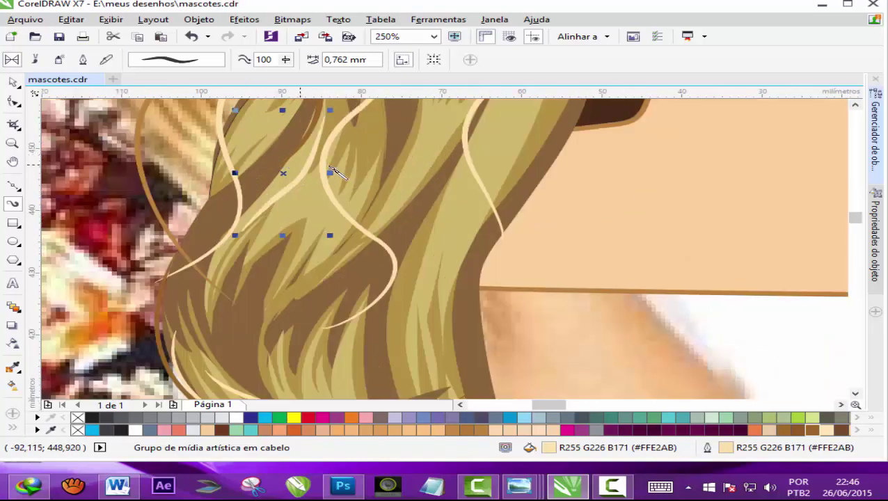
pyautogui.scroll(-2, 472, 175)
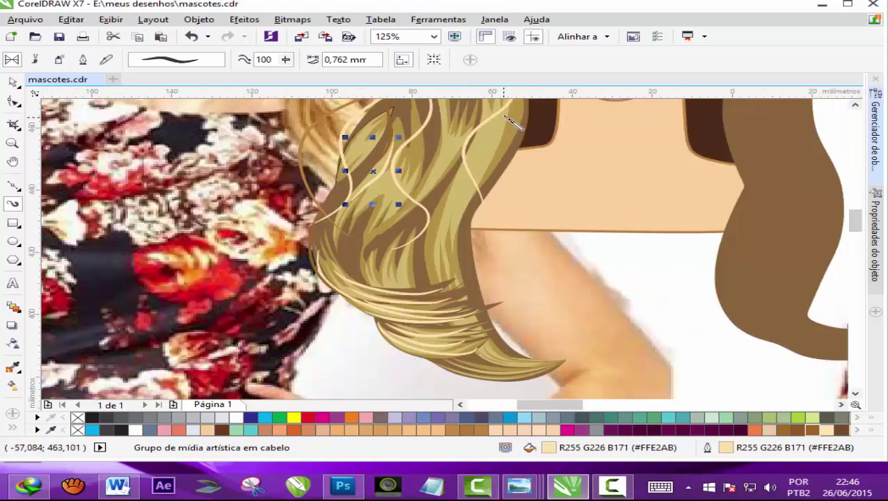
pyautogui.moveTo(500, 111); pyautogui.dragTo(450, 240)
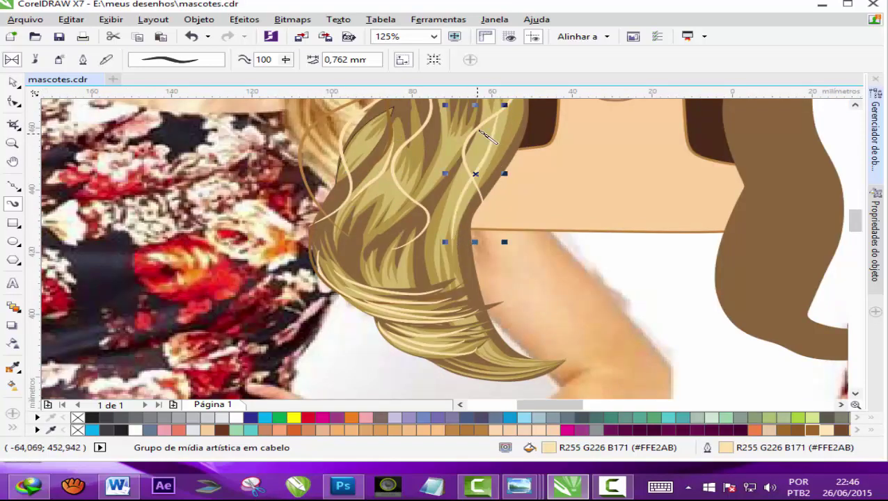
pyautogui.moveTo(485, 110); pyautogui.dragTo(437, 268)
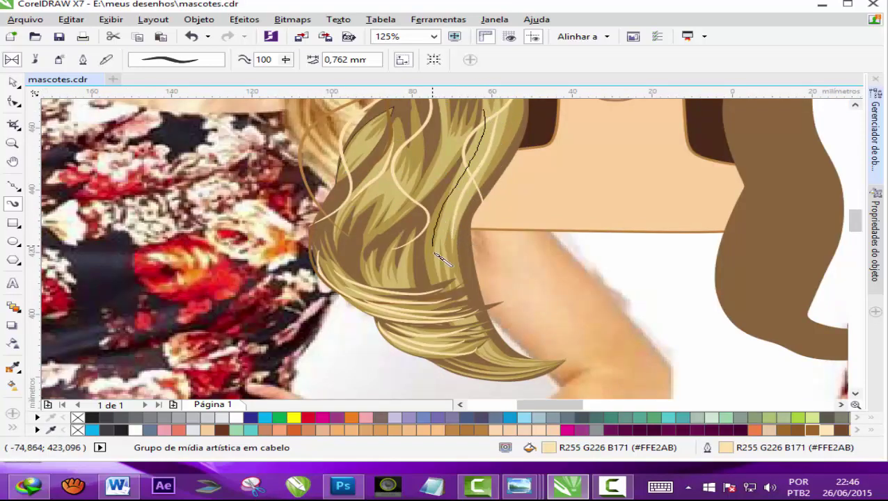
pyautogui.scroll(-1, 438, 269)
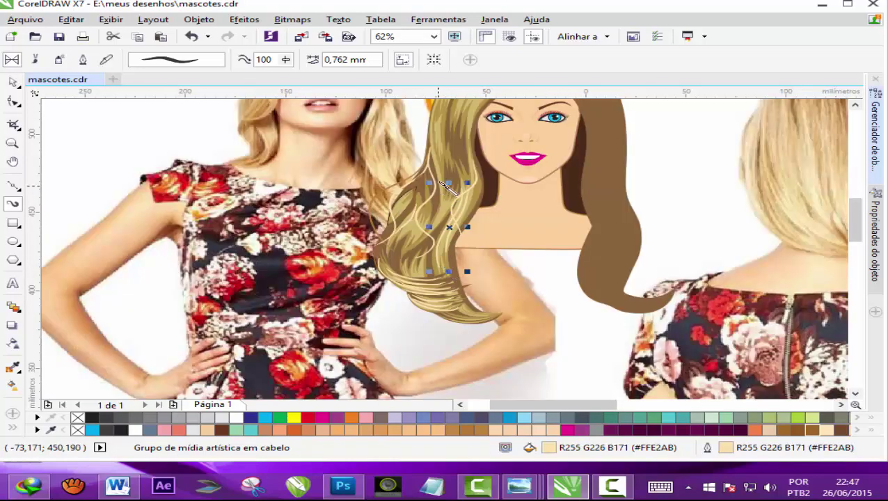
# Add strands from the parting over the forehead and down the left side of the hair.
pyautogui.moveTo(855, 219); pyautogui.dragTo(854, 208)
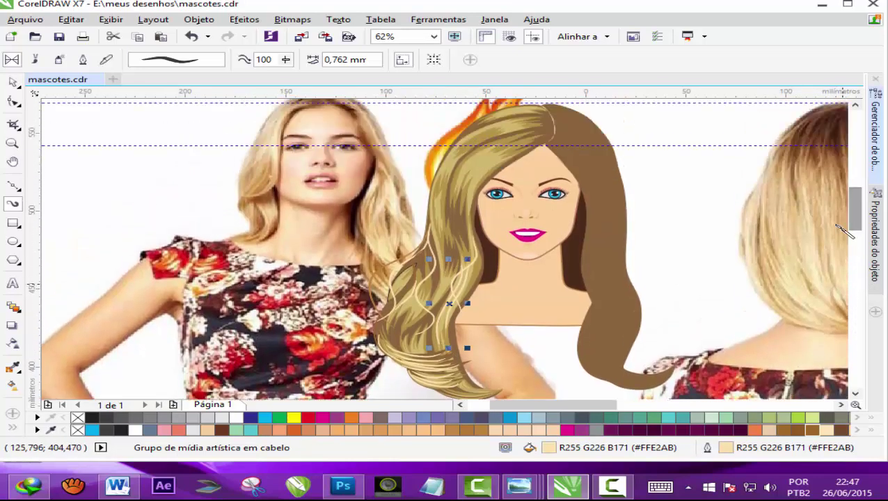
pyautogui.moveTo(551, 404); pyautogui.dragTo(568, 404)
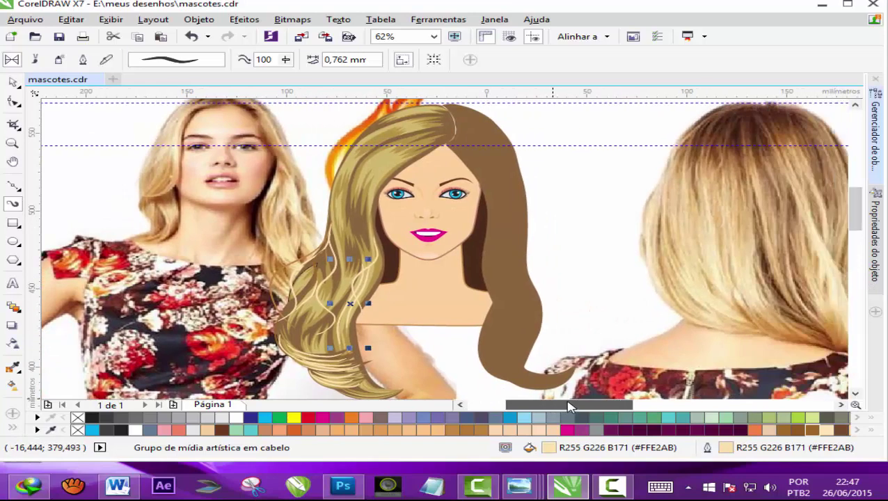
pyautogui.scroll(1, 390, 156)
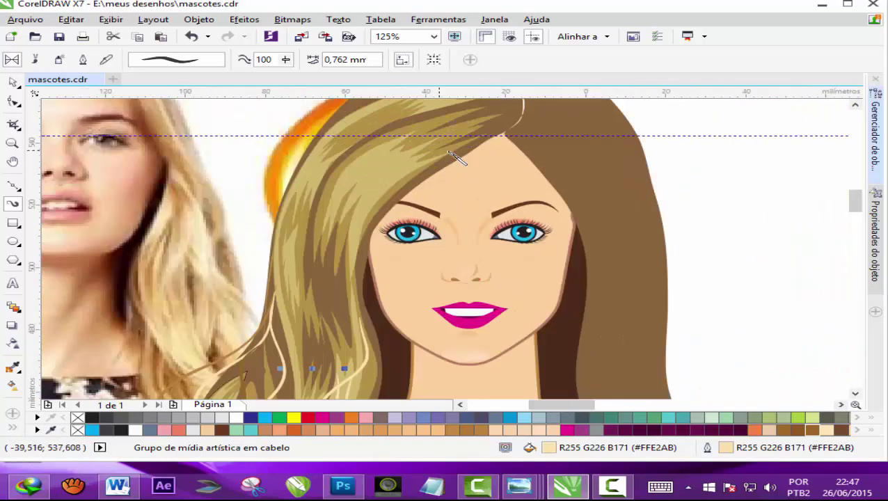
pyautogui.moveTo(507, 129)
pyautogui.mouseDown()
pyautogui.moveTo(410, 199)
pyautogui.moveTo(358, 254)
pyautogui.mouseUp()
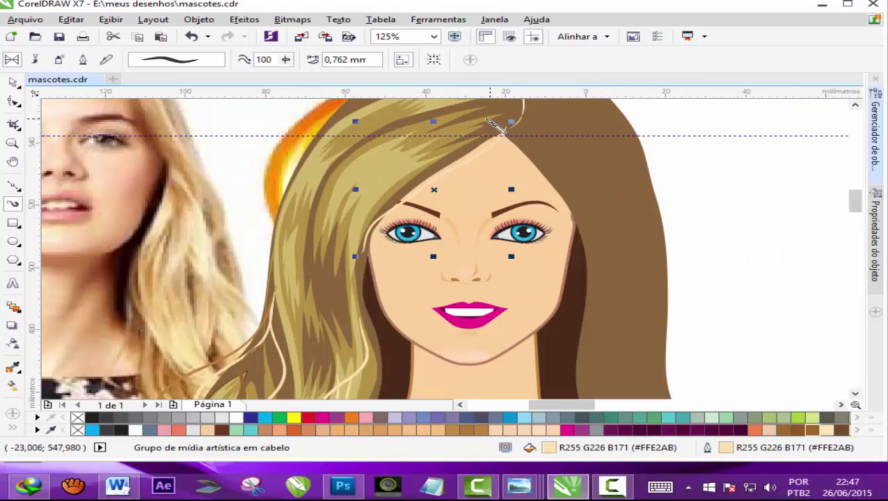
pyautogui.moveTo(378, 173)
pyautogui.mouseDown()
pyautogui.moveTo(341, 305)
pyautogui.moveTo(348, 314)
pyautogui.mouseUp()
pyautogui.scroll(1, 352, 265)
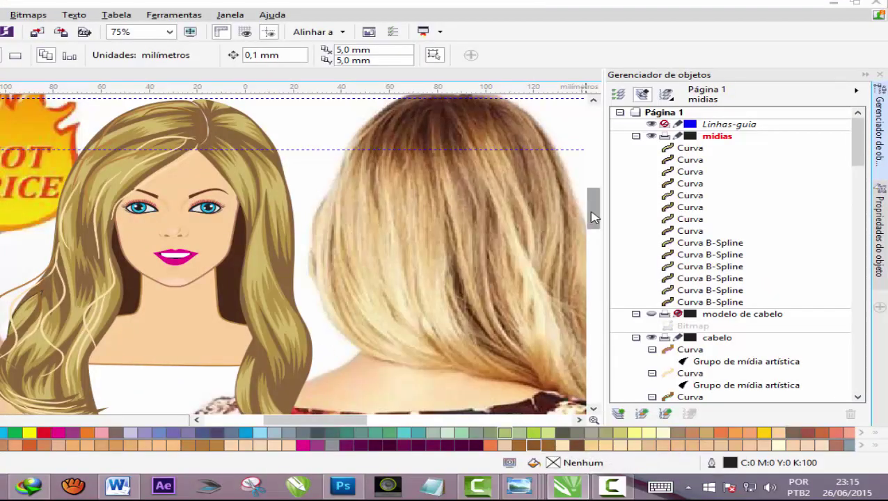
pyautogui.scroll(-1, 592, 217)
pyautogui.scroll(-1, 590, 218)
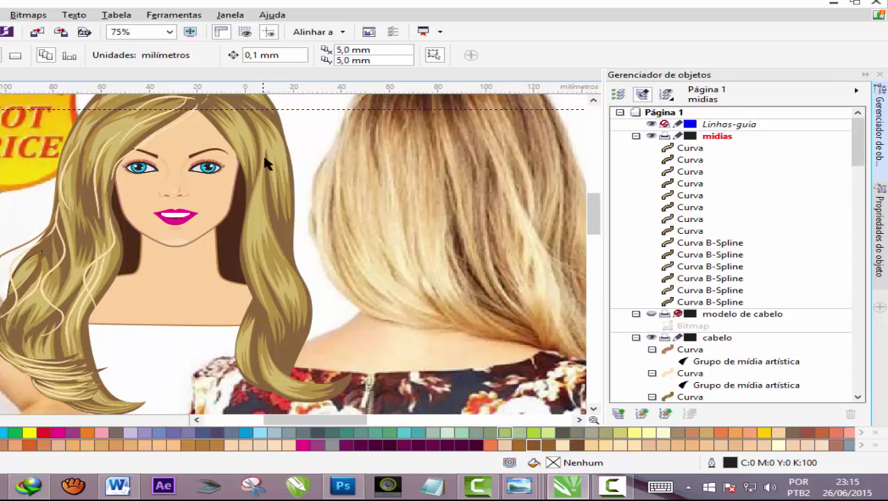
pyautogui.scroll(2, 270, 257)
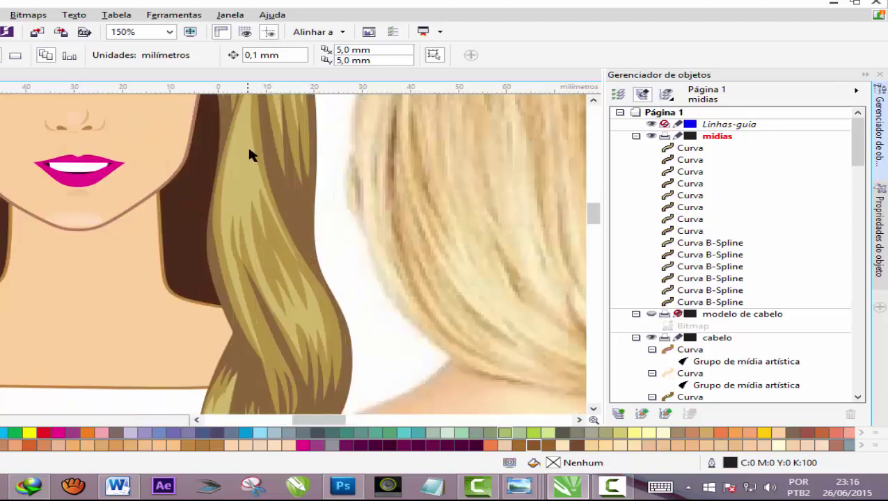
pyautogui.scroll(-2, 287, 276)
pyautogui.scroll(4, 290, 287)
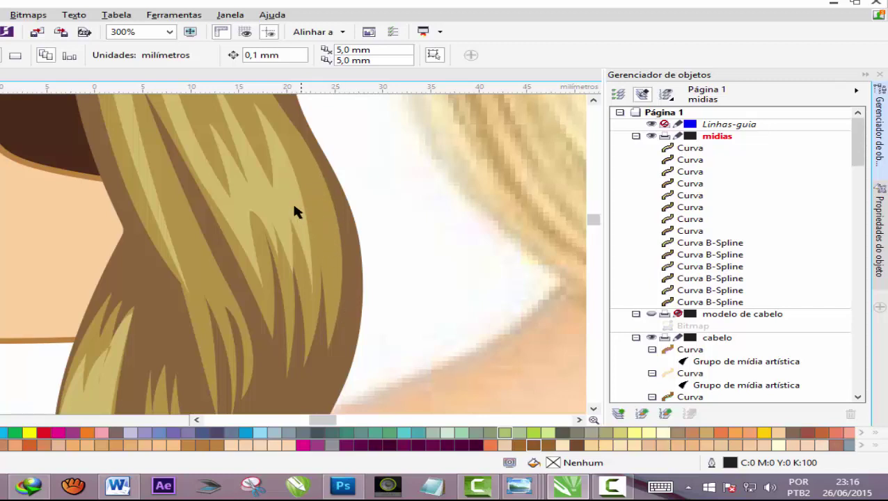
pyautogui.scroll(-1, 251, 192)
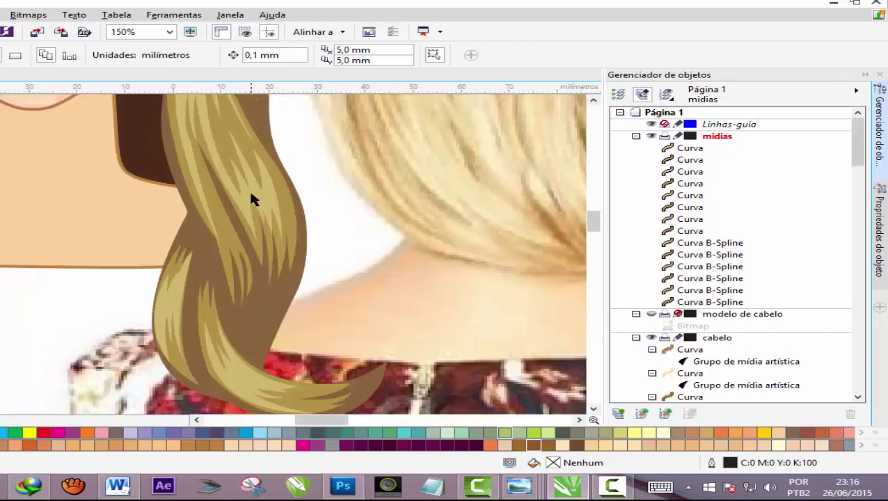
pyautogui.scroll(-1, 252, 197)
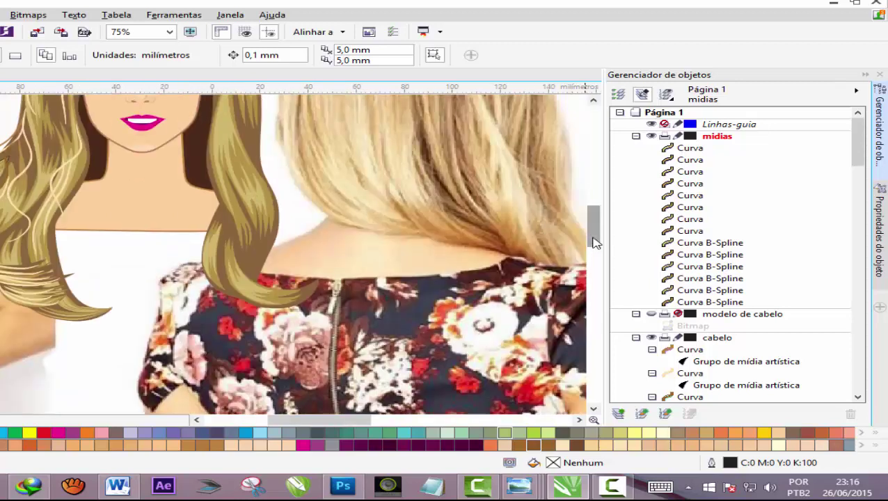
pyautogui.moveTo(592, 244); pyautogui.dragTo(592, 232)
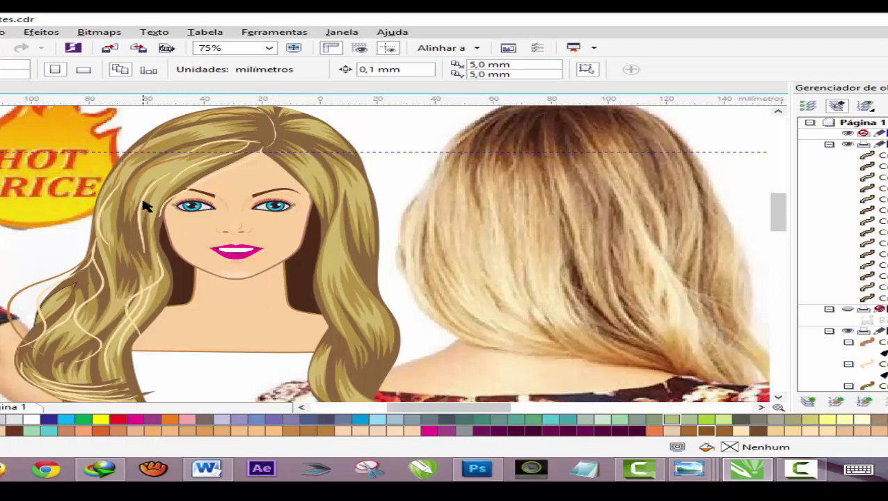
pyautogui.press('i')
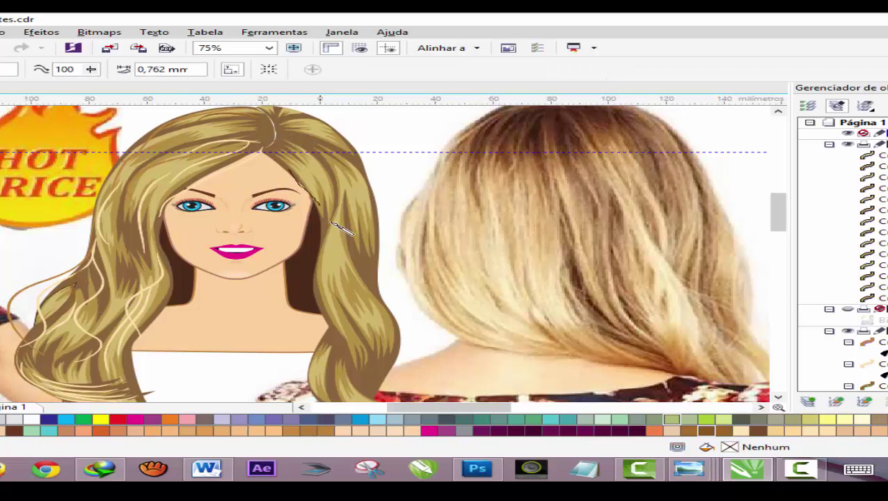
# Brush a thin brown C33 M58 Y99 K18 strand down the right hair edge beside the face.
pyautogui.moveTo(291, 170); pyautogui.dragTo(393, 292)
pyautogui.moveTo(431, 314); pyautogui.dragTo(419, 330)
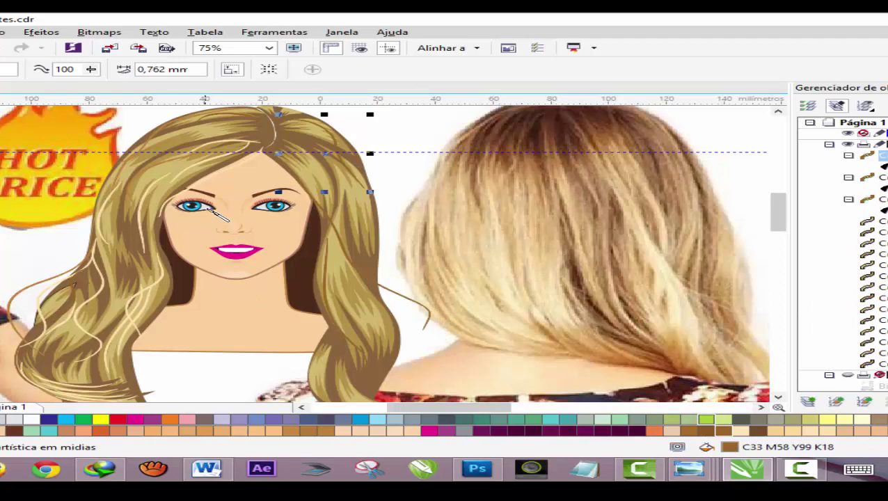
pyautogui.scroll(2, 217, 213)
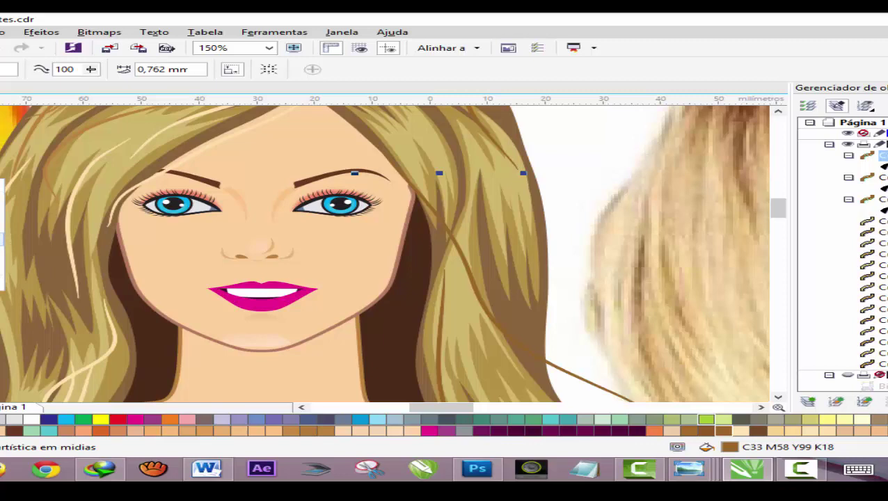
# Draw a freehand blush shape on the right cheek and fill it Rosa-tropical salmon pink.
pyautogui.click(406, 190)
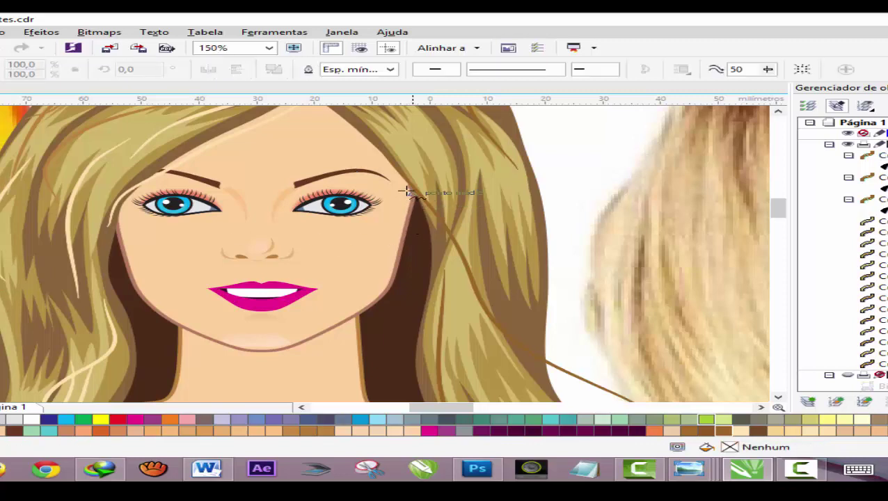
pyautogui.moveTo(402, 217)
pyautogui.mouseDown()
pyautogui.moveTo(347, 273)
pyautogui.moveTo(324, 314)
pyautogui.moveTo(387, 296)
pyautogui.moveTo(412, 188)
pyautogui.mouseUp()
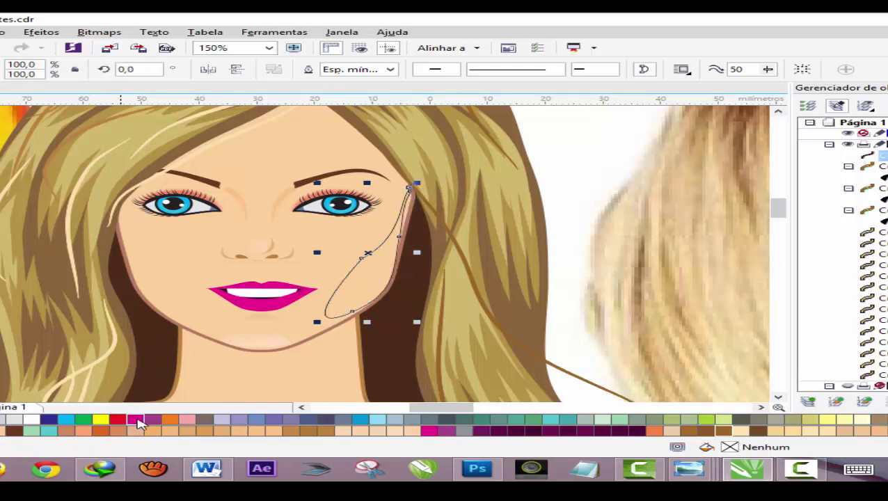
pyautogui.click(136, 421)
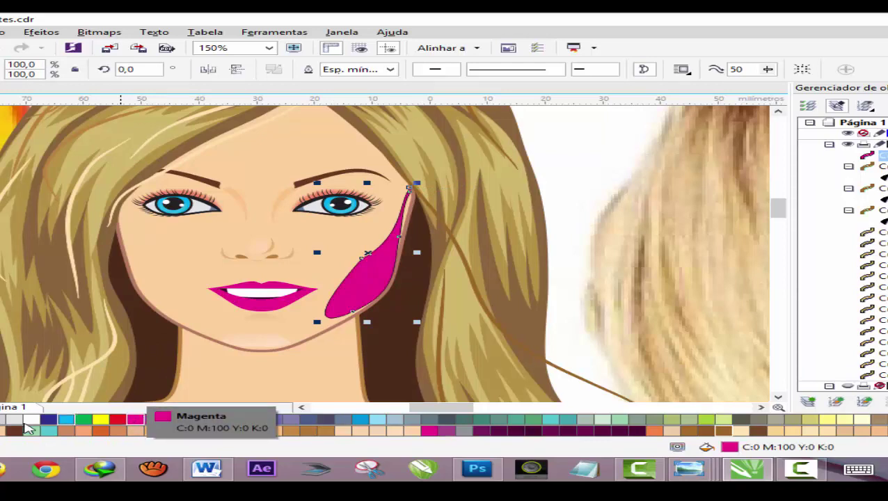
pyautogui.click(66, 430)
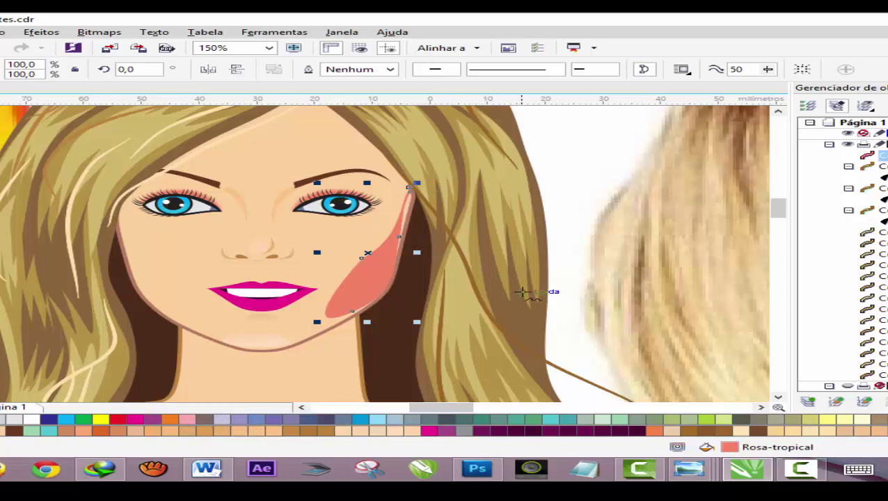
# Convert the salmon cheek shape into a 300 dpi bitmap.
pyautogui.click(99, 32)
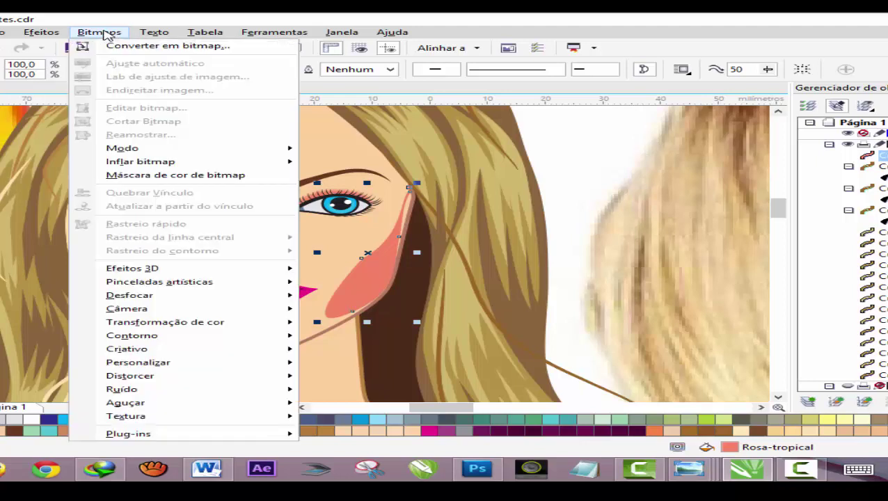
pyautogui.click(125, 44)
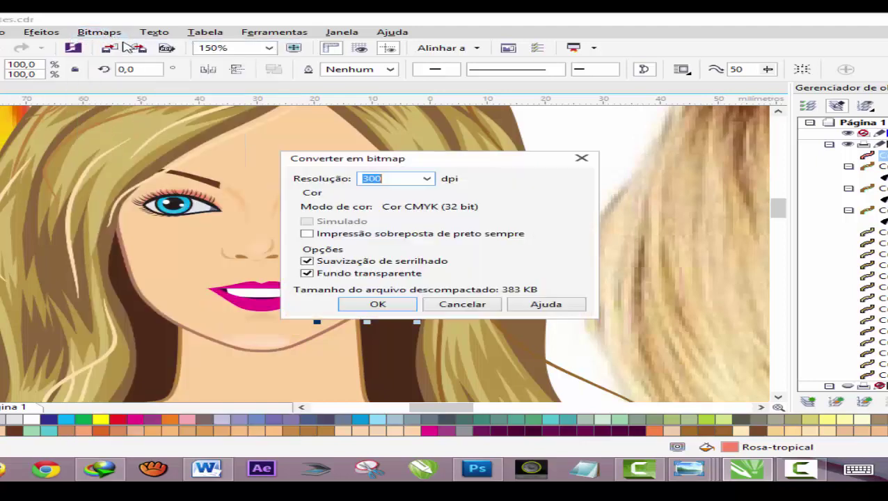
pyautogui.click(386, 306)
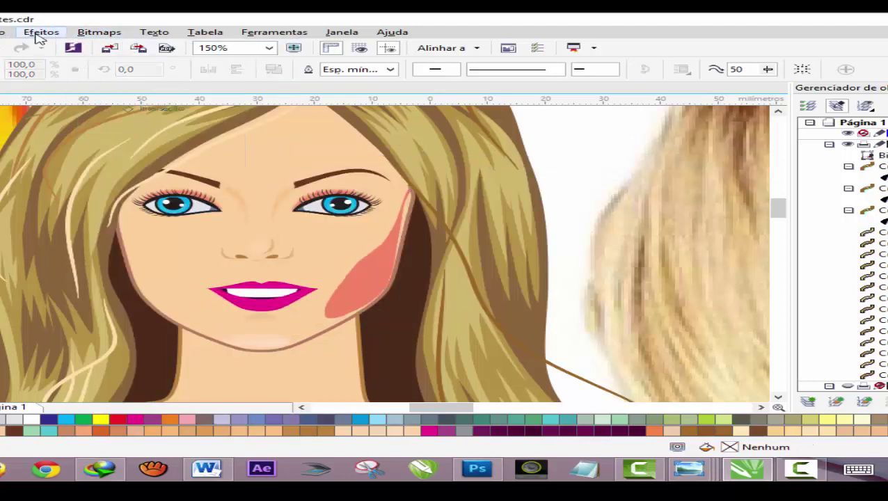
pyautogui.click(96, 35)
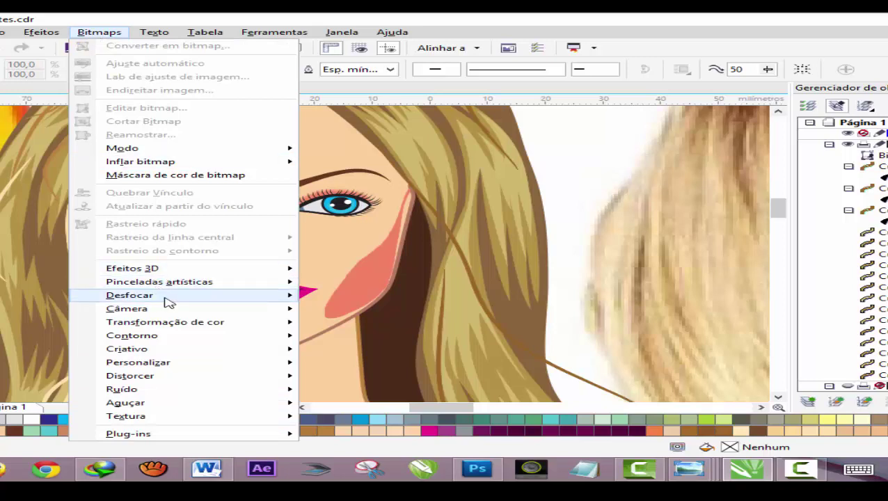
pyautogui.moveTo(159, 281)
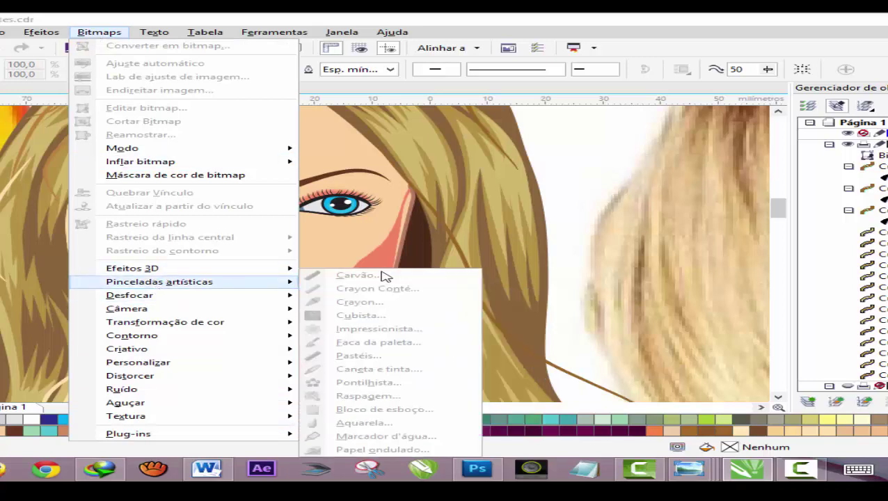
pyautogui.click(372, 263)
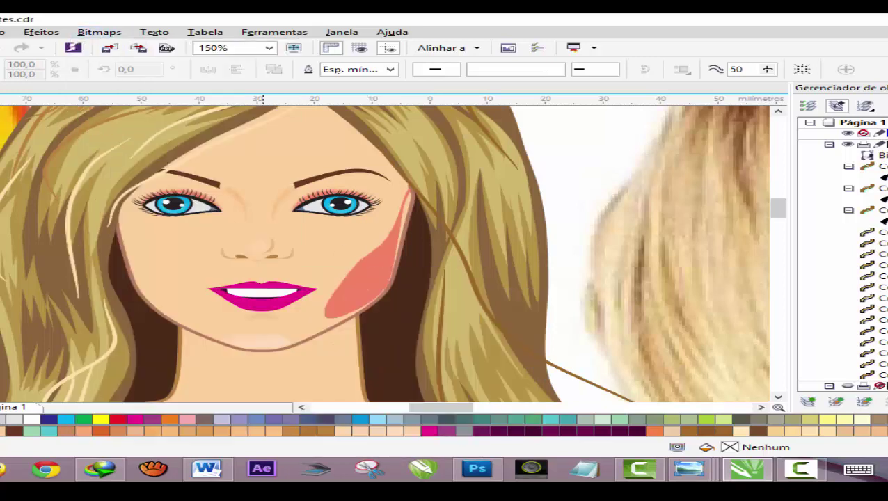
pyautogui.click(351, 290)
# Apply a Gaussian blur with a 52-pixel radius to the blush bitmap.
pyautogui.click(99, 32)
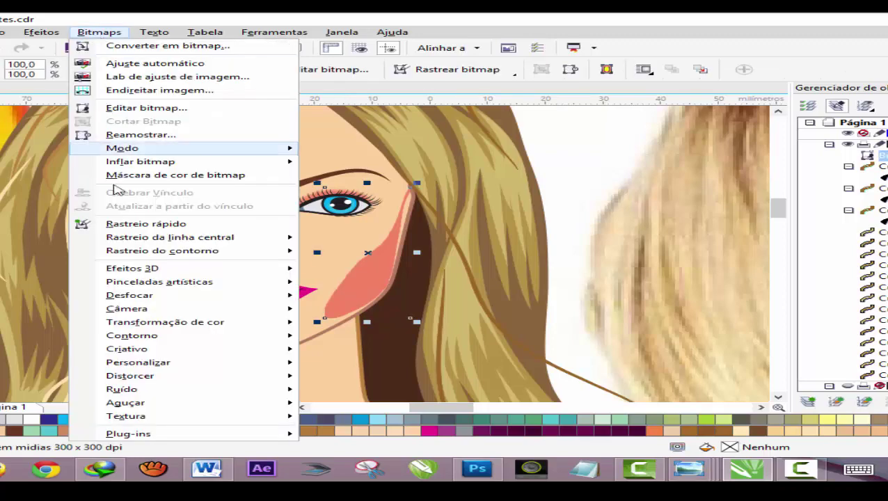
pyautogui.moveTo(130, 295)
pyautogui.click(372, 314)
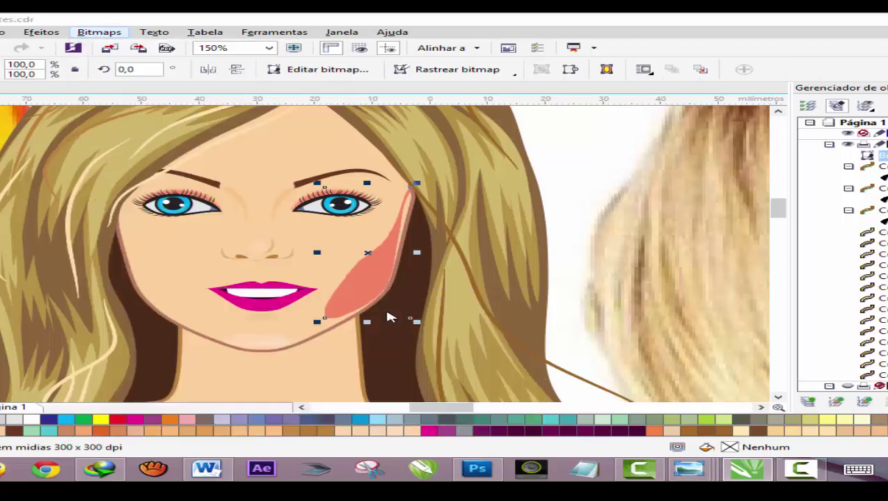
pyautogui.moveTo(386, 200); pyautogui.dragTo(661, 107)
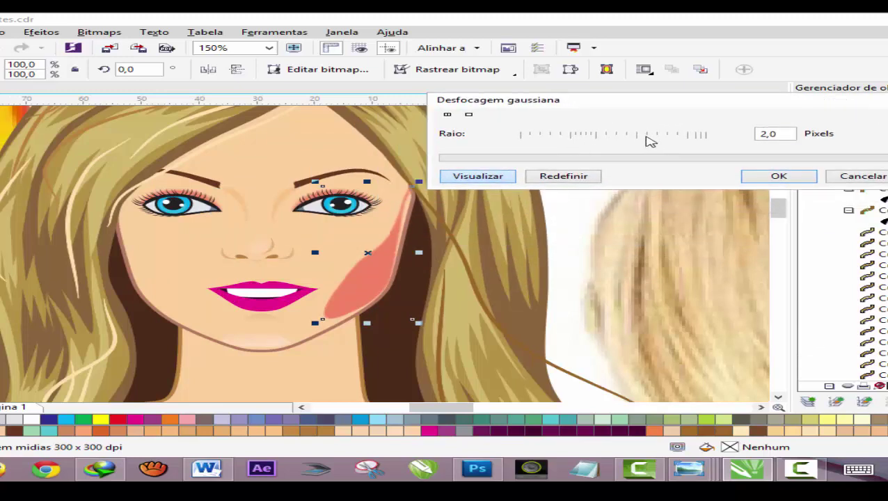
pyautogui.click(649, 139)
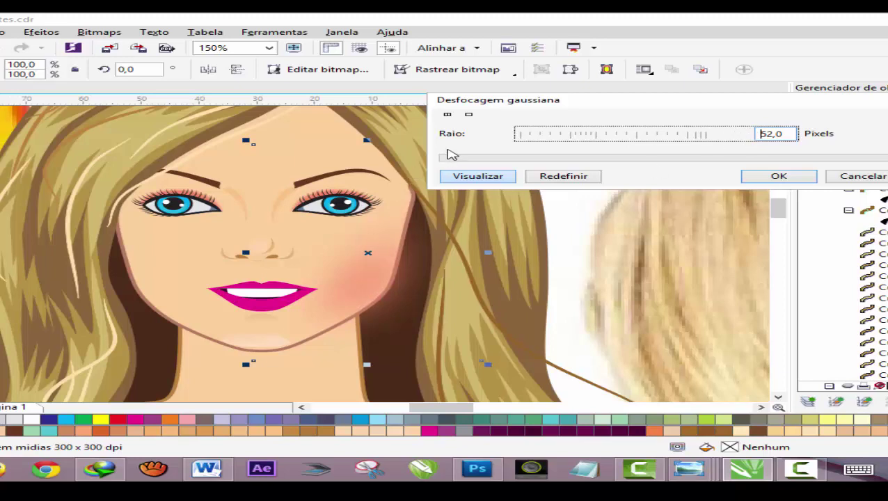
pyautogui.click(778, 176)
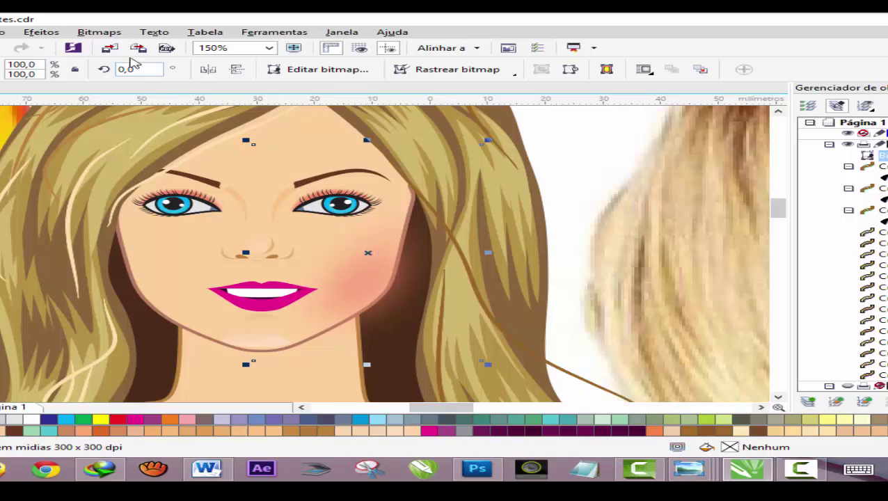
# PowerClip the blurred blush inside the face curve, then open the PowerClip contents for editing.
pyautogui.click(4, 32)
pyautogui.moveTo(28, 139)
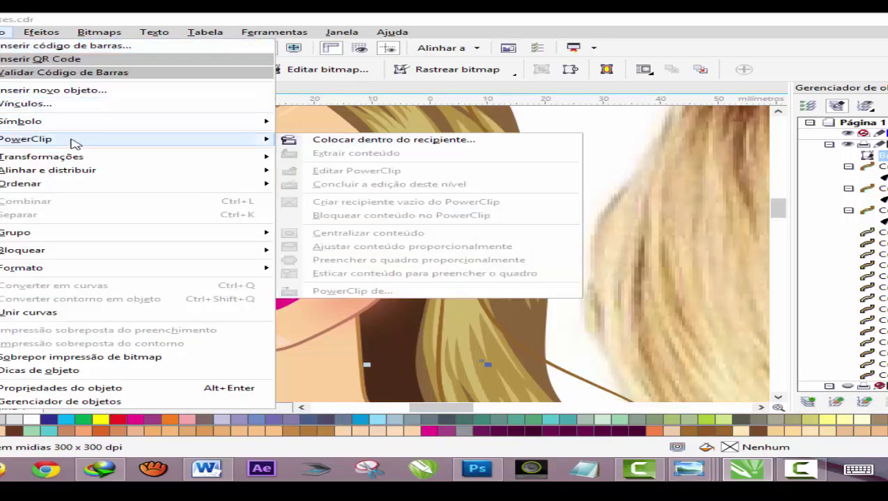
pyautogui.click(358, 142)
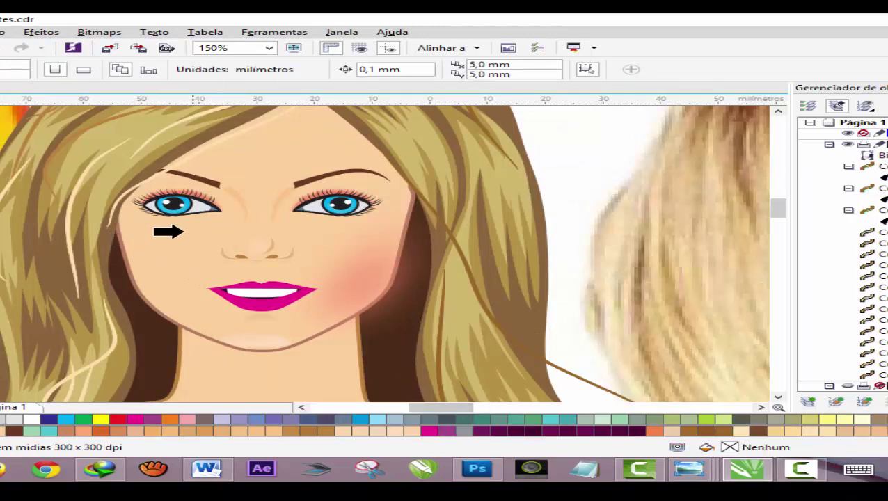
pyautogui.click(138, 241)
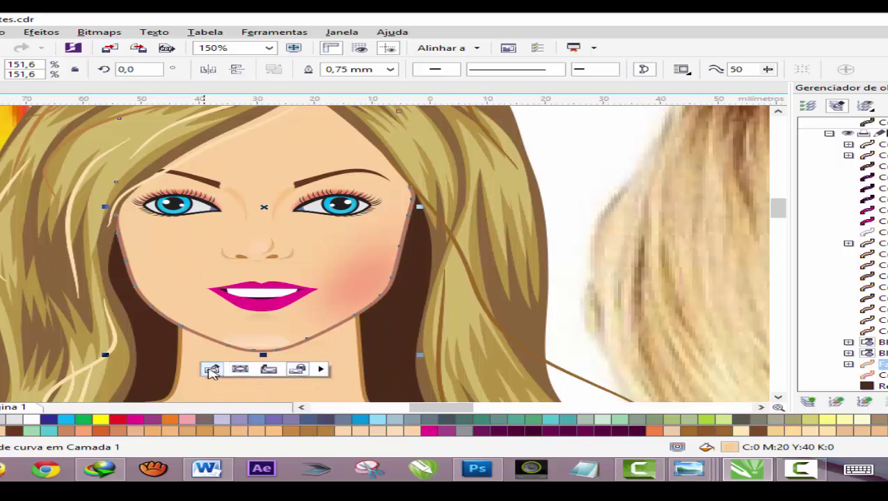
pyautogui.click(212, 371)
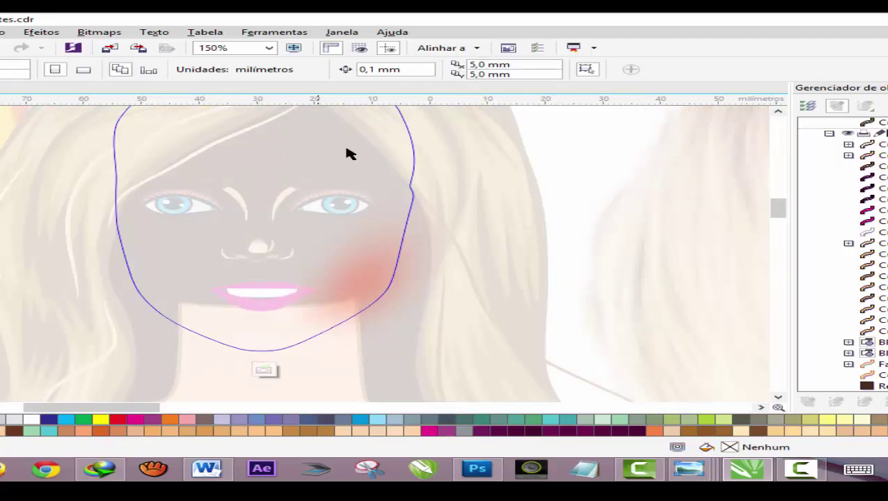
# Duplicate the blush, move it to the left cheek, mirror it horizontally, and finish PowerClip editing.
pyautogui.click(371, 280)
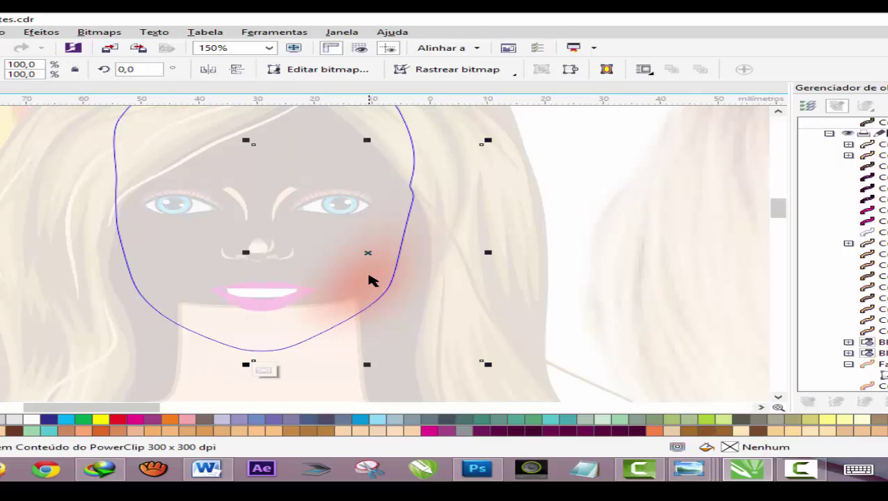
pyautogui.press('Right')
pyautogui.press('Right')
pyautogui.press('Up')
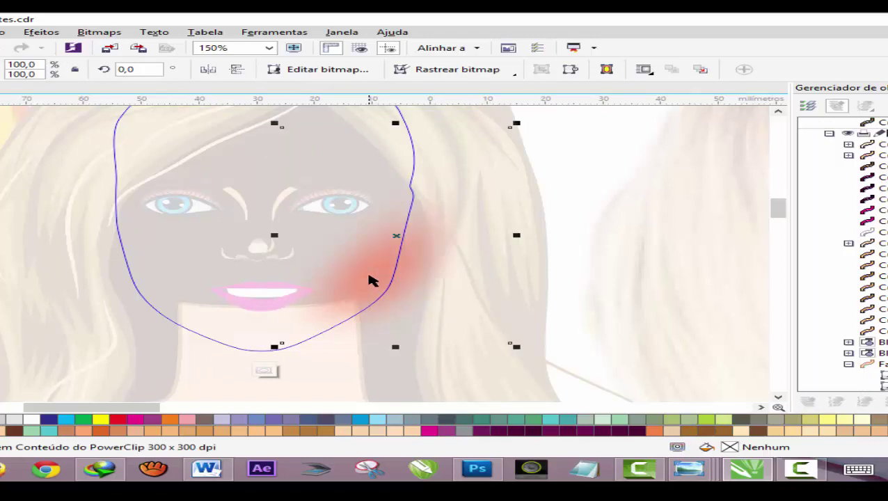
pyautogui.moveTo(397, 239); pyautogui.dragTo(167, 260)
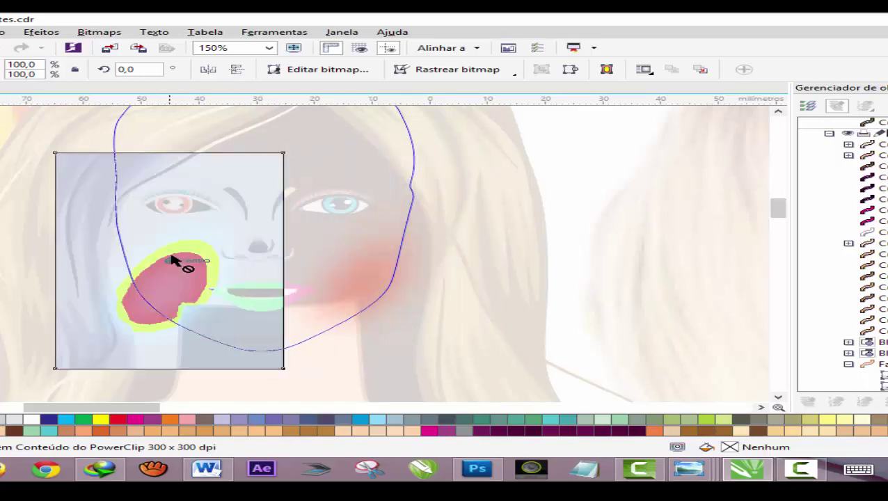
pyautogui.press('Escape')
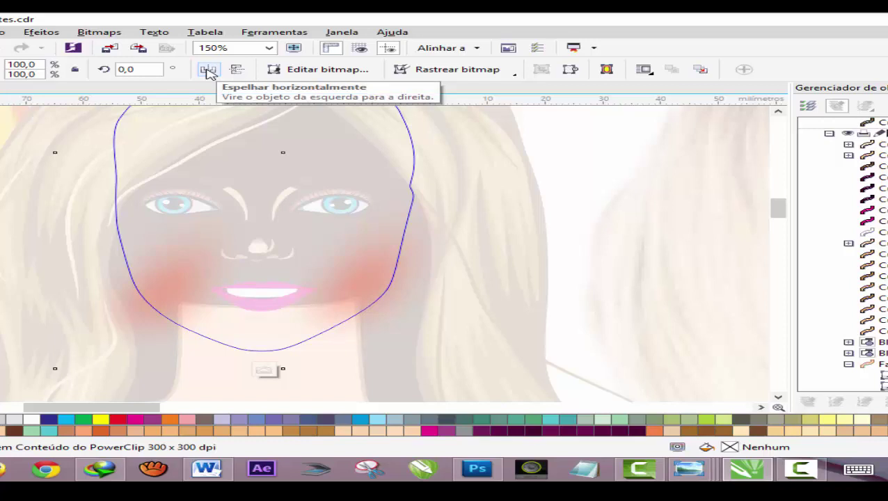
pyautogui.click(209, 71)
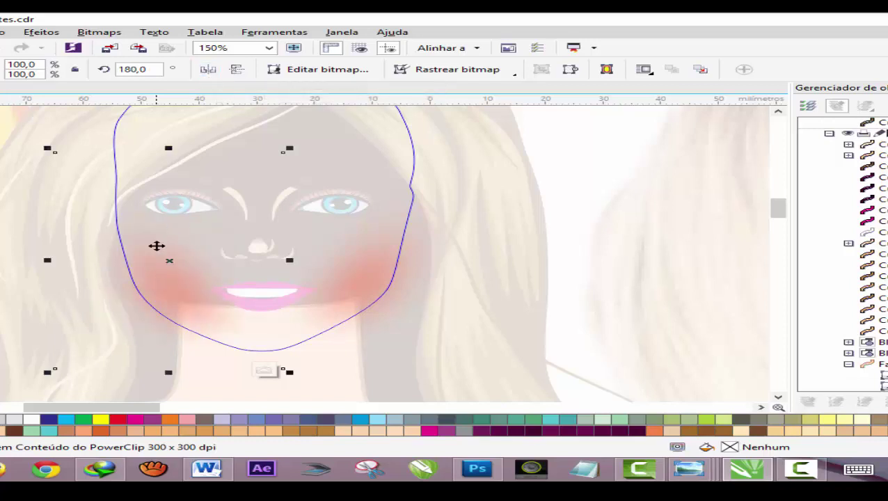
pyautogui.click(159, 280)
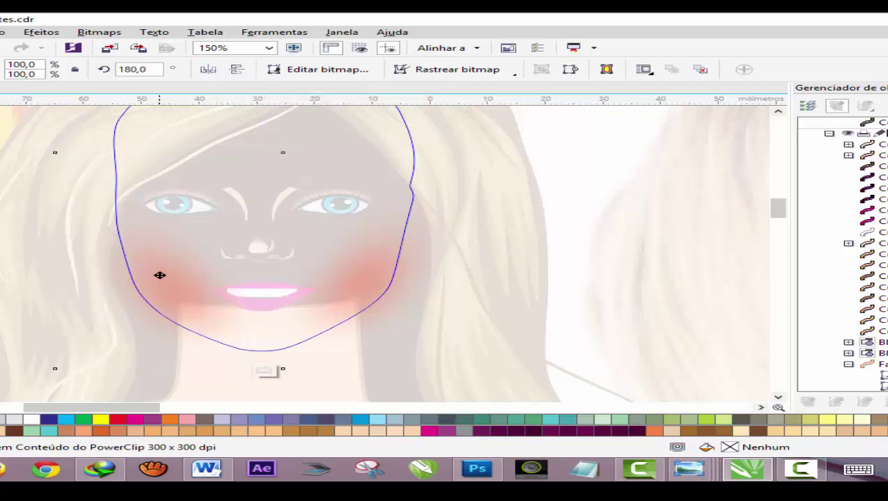
pyautogui.click(159, 275)
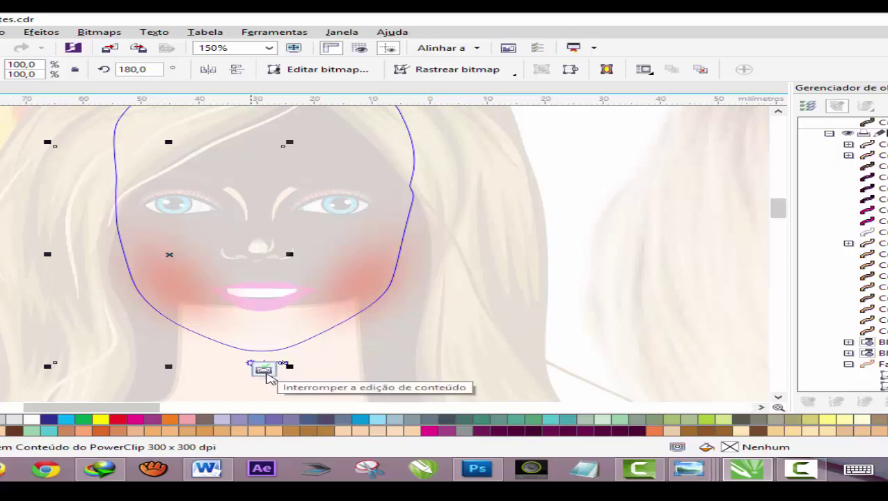
pyautogui.click(263, 370)
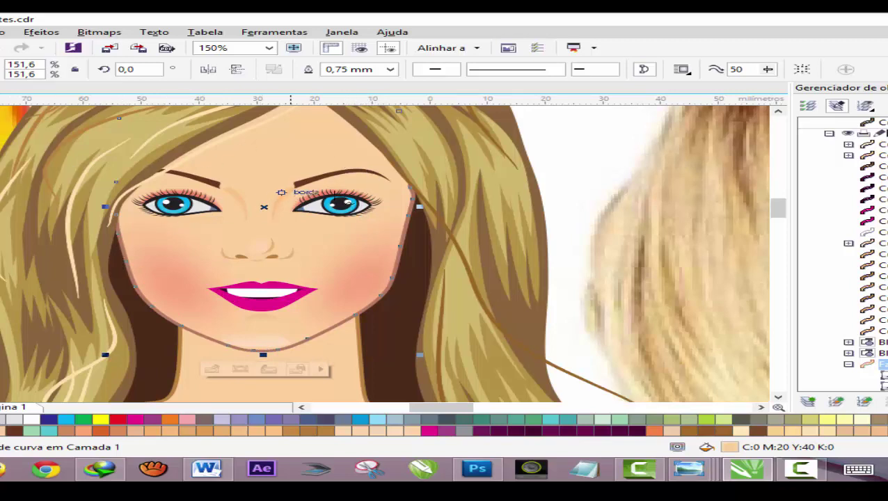
# Draw a shading curve at the right temple, give it the sampled skin colour, and close it.
pyautogui.moveTo(397, 194)
pyautogui.mouseDown()
pyautogui.moveTo(349, 151)
pyautogui.moveTo(345, 112)
pyautogui.moveTo(396, 133)
pyautogui.moveTo(425, 205)
pyautogui.moveTo(418, 222)
pyautogui.moveTo(398, 192)
pyautogui.mouseUp()
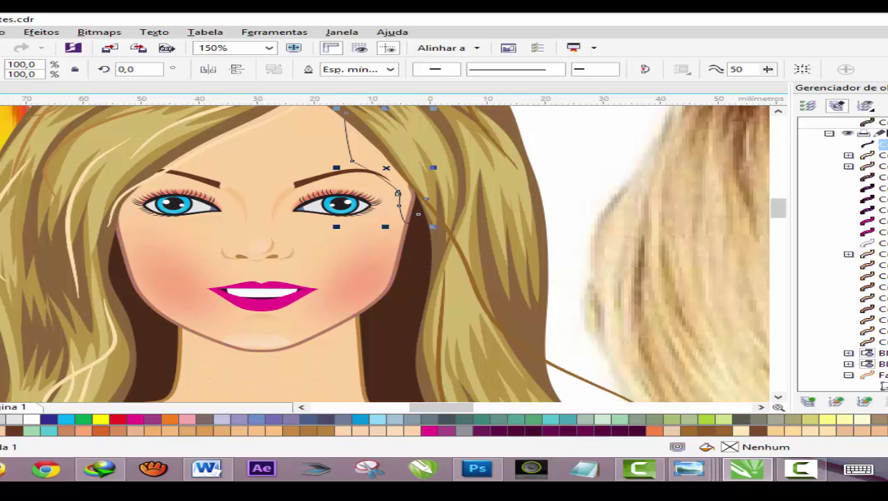
pyautogui.press('i')
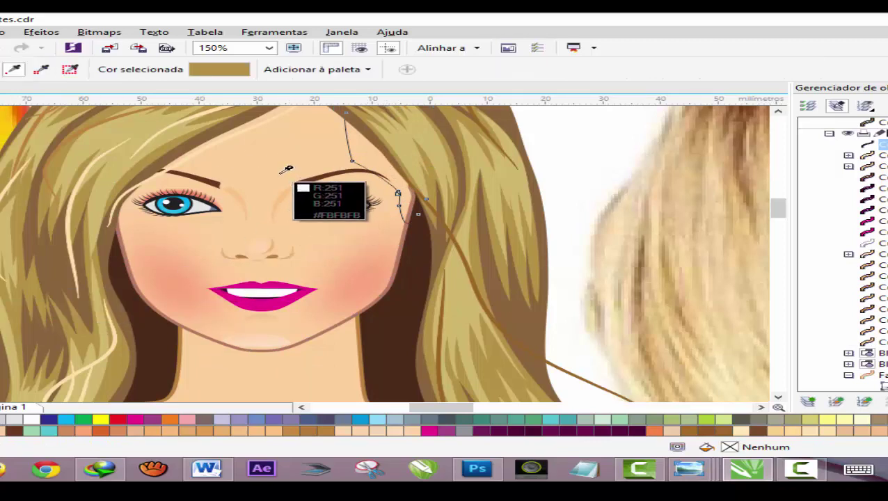
pyautogui.click(243, 162)
pyautogui.click(359, 157)
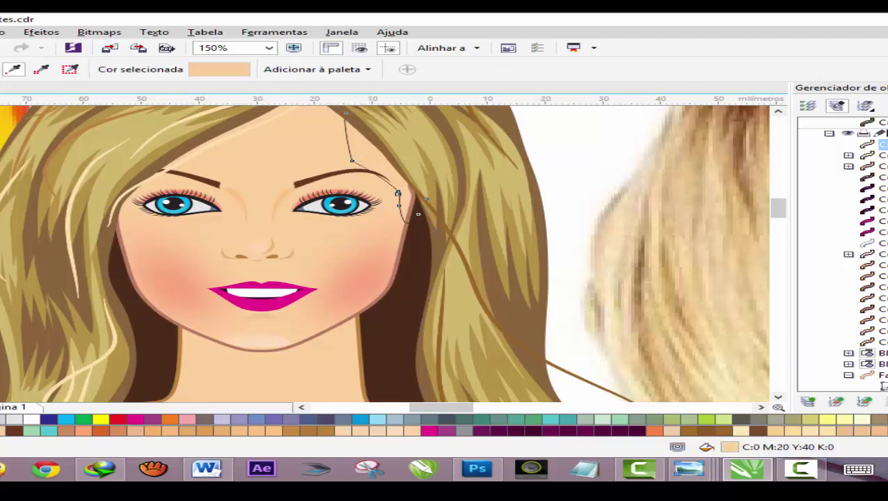
pyautogui.press('F10')
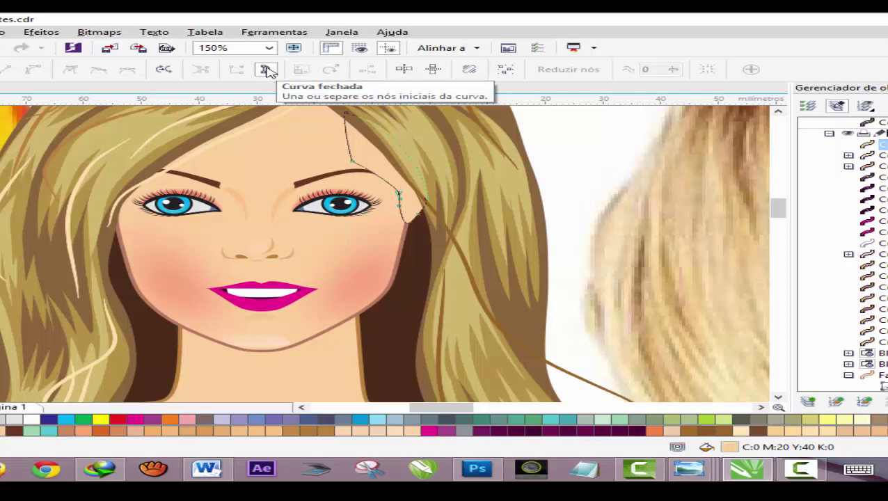
pyautogui.click(267, 69)
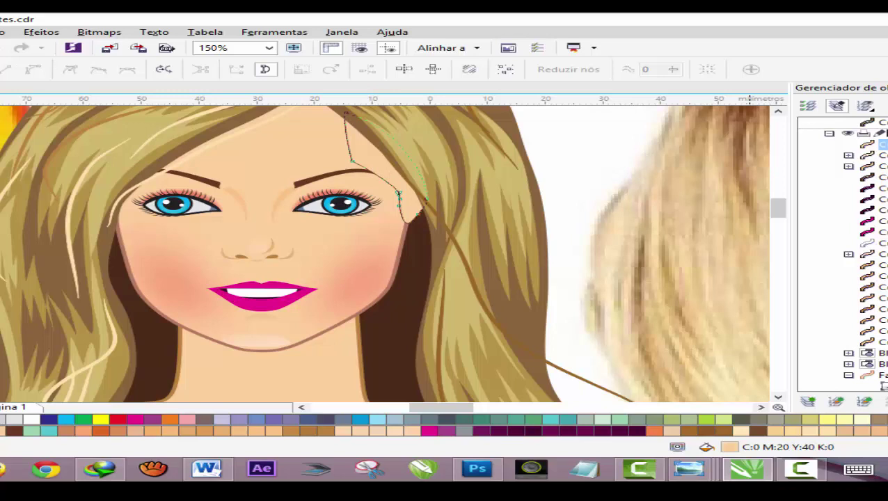
# Set the shading shape's fill to the deeper orange C5 M38 Y74 K0.
pyautogui.hotkey('alt', 'Return')
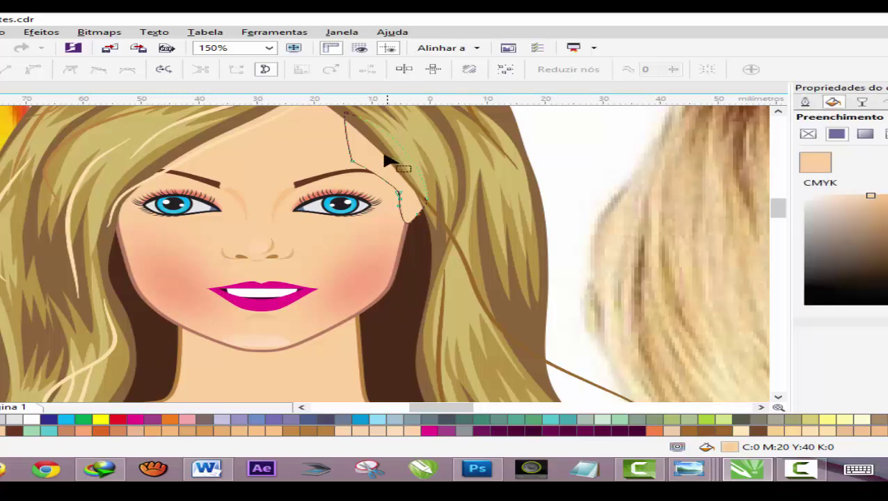
pyautogui.click(869, 195)
pyautogui.click(873, 201)
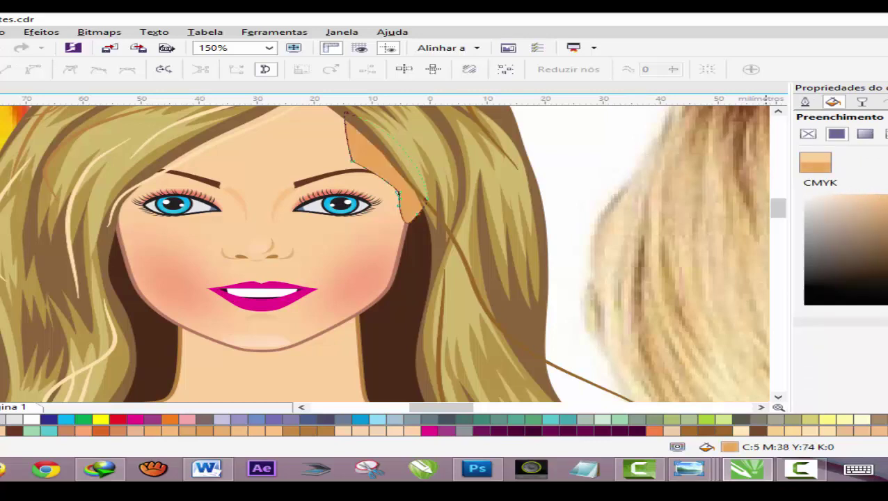
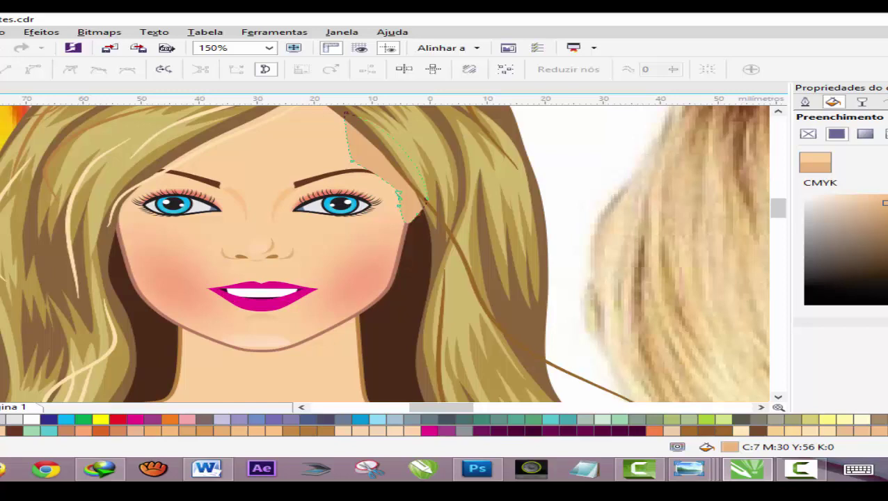
# Fade the right-temple skin shadow with a linear transparency running toward the face.
pyautogui.press('space')
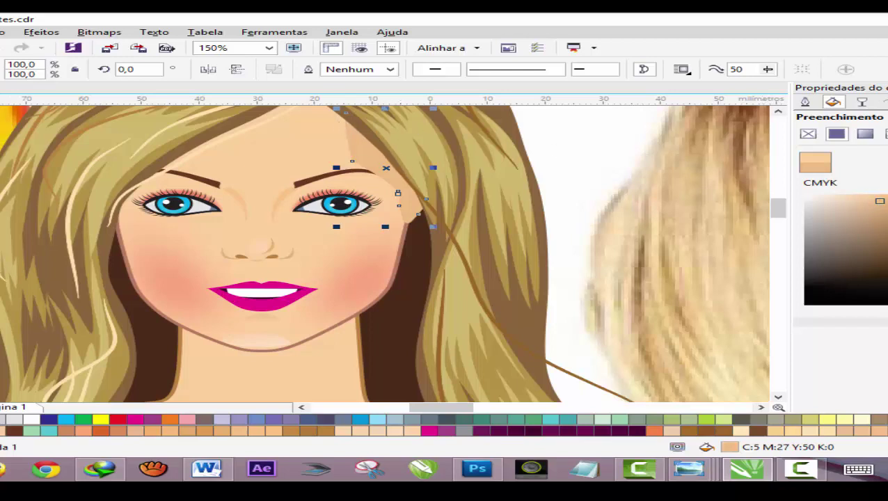
pyautogui.press('Escape')
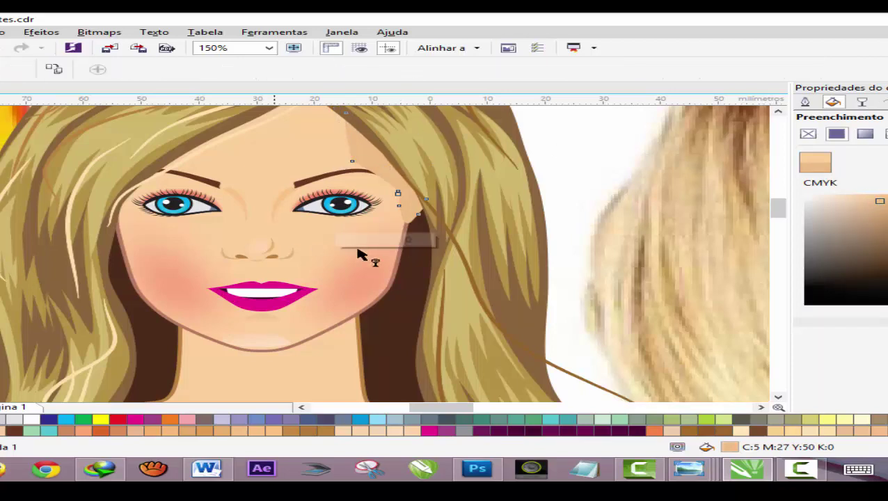
pyautogui.moveTo(368, 161)
pyautogui.mouseDown()
pyautogui.moveTo(297, 154)
pyautogui.moveTo(334, 150)
pyautogui.mouseUp()
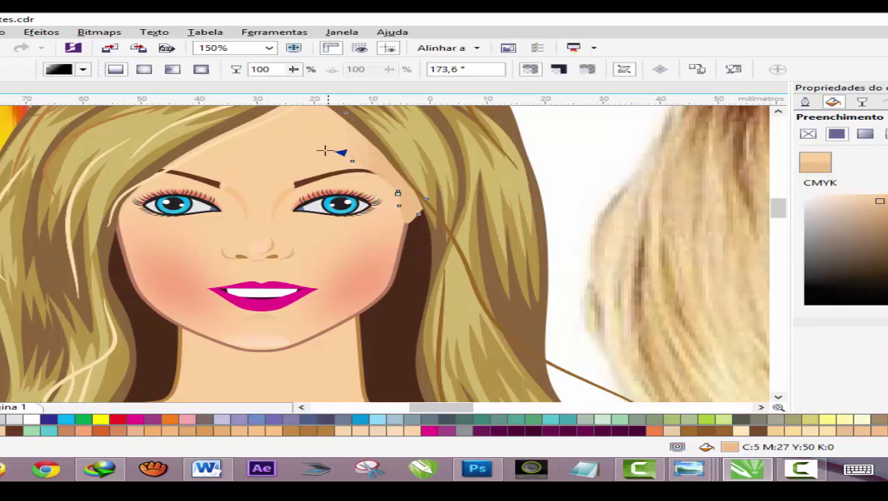
pyautogui.moveTo(334, 151); pyautogui.dragTo(317, 150)
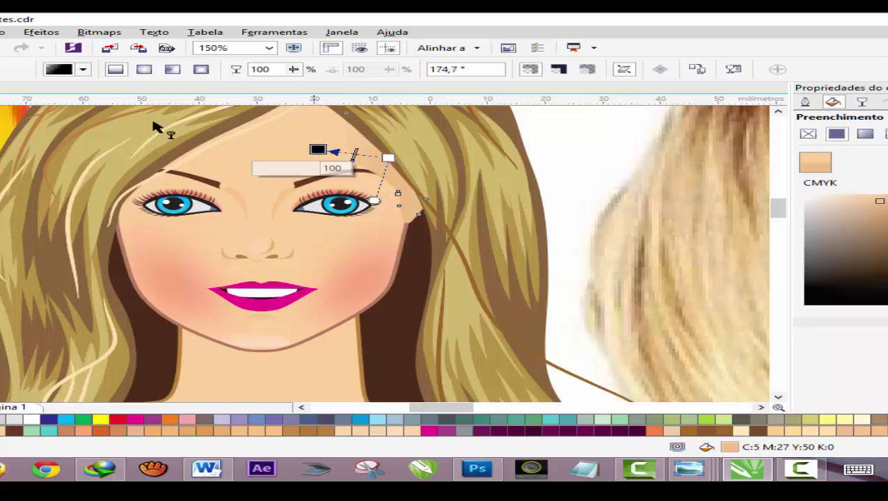
pyautogui.press('space')
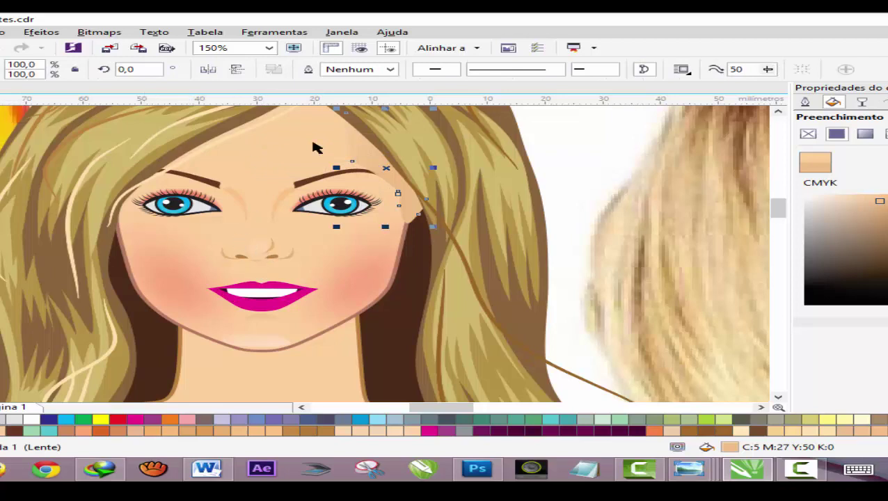
# Place the faded temple shadow in front of the chosen object with Arrange > In Front Of.
pyautogui.click(15, 32)
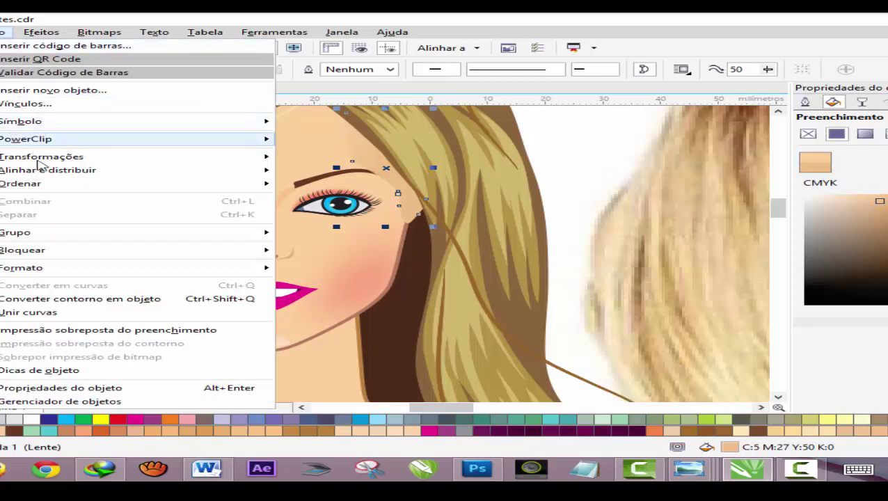
pyautogui.moveTo(21, 183)
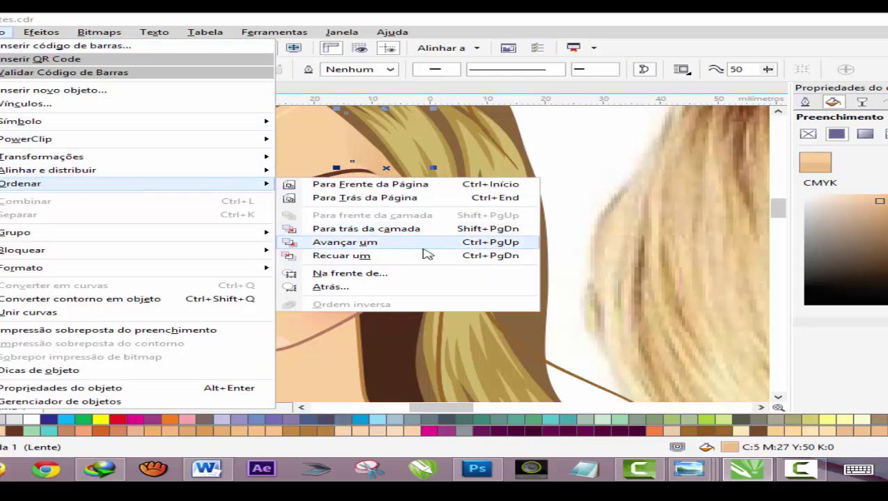
pyautogui.click(335, 276)
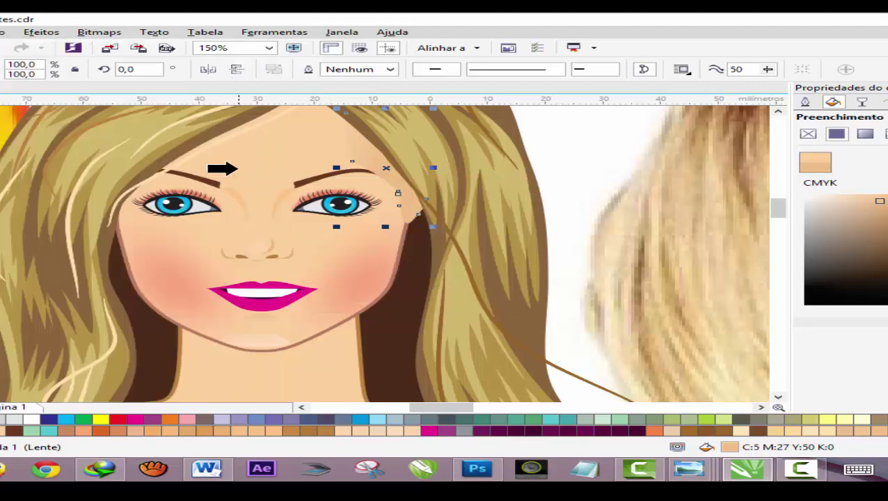
pyautogui.click(236, 167)
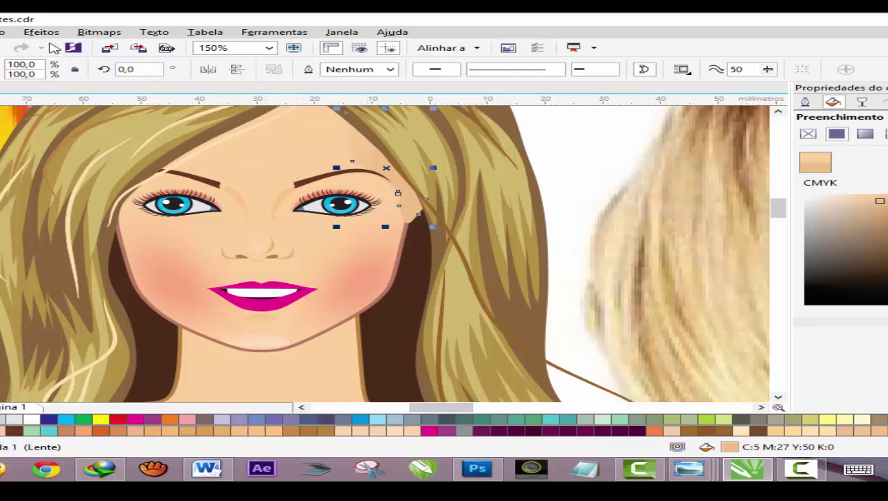
# Clip the temple shadow inside the face shape as PowerClip contents.
pyautogui.click(3, 32)
pyautogui.moveTo(42, 139)
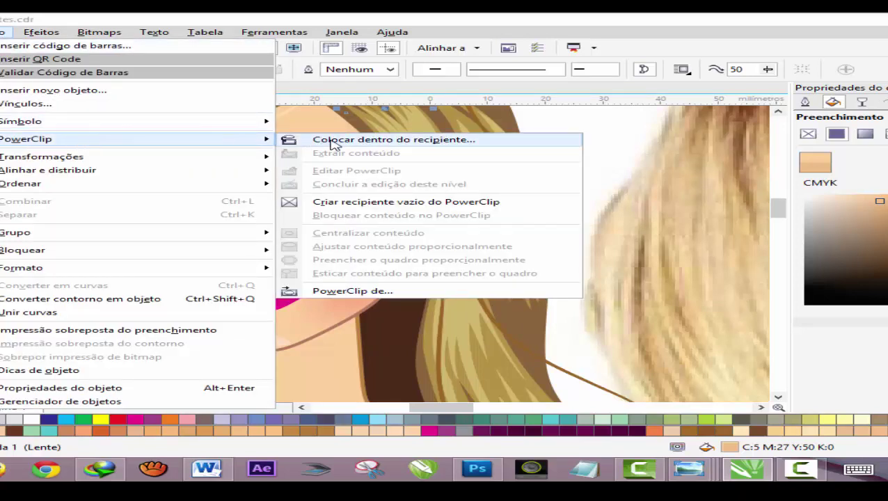
pyautogui.click(330, 139)
pyautogui.click(252, 159)
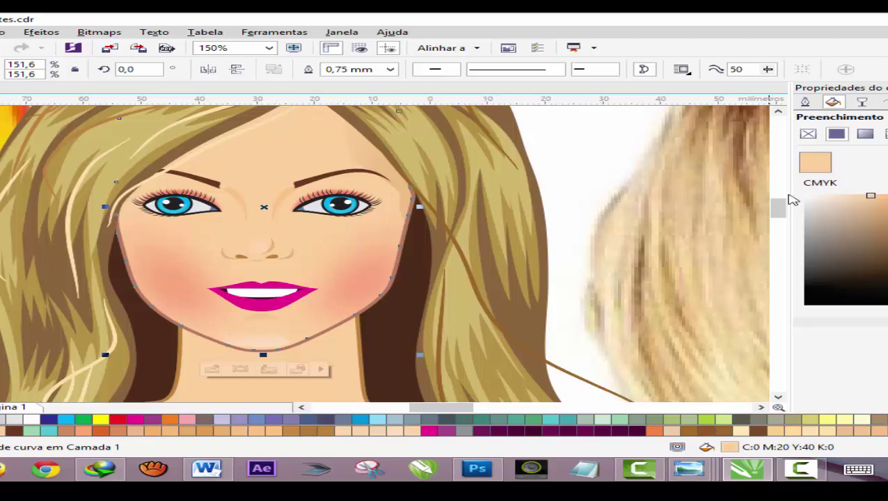
# Draw a freehand shadow from the left eyebrow along the hairline, skin-filled with no outline.
pyautogui.click(778, 112)
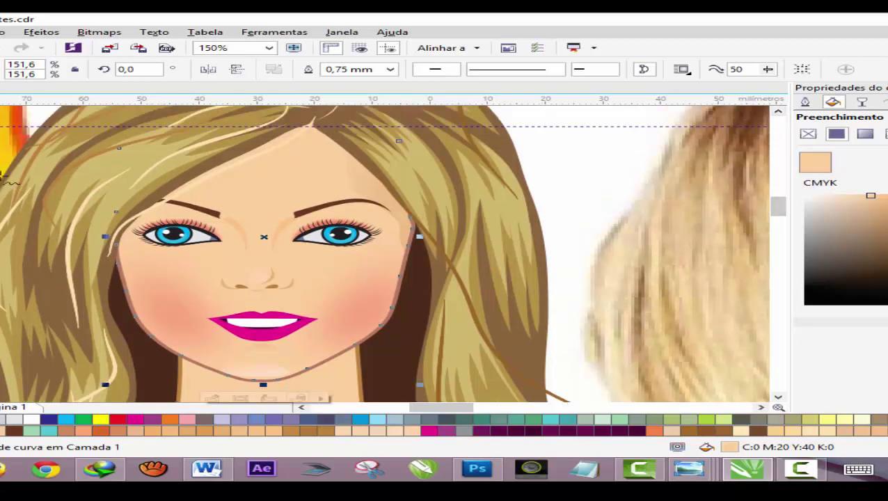
pyautogui.moveTo(227, 215)
pyautogui.mouseDown()
pyautogui.moveTo(303, 118)
pyautogui.moveTo(121, 206)
pyautogui.moveTo(137, 218)
pyautogui.moveTo(207, 223)
pyautogui.moveTo(232, 212)
pyautogui.moveTo(224, 209)
pyautogui.mouseUp()
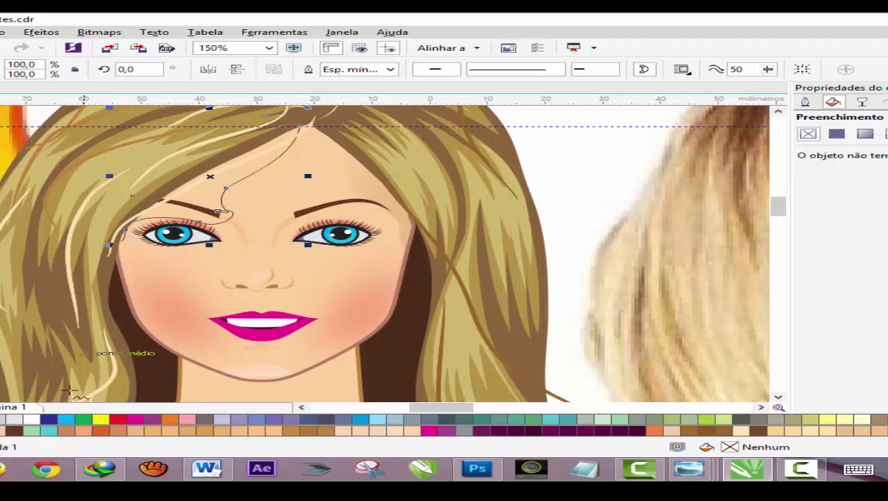
pyautogui.click(223, 430)
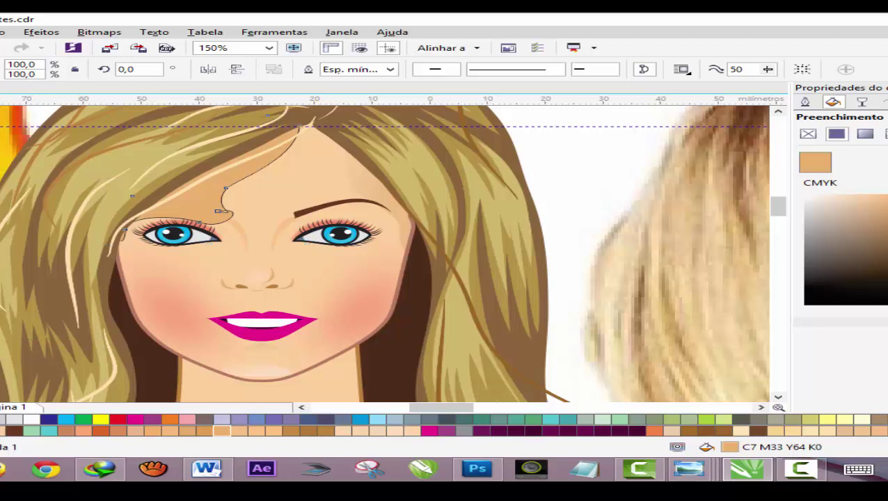
pyautogui.rightClick(3, 419)
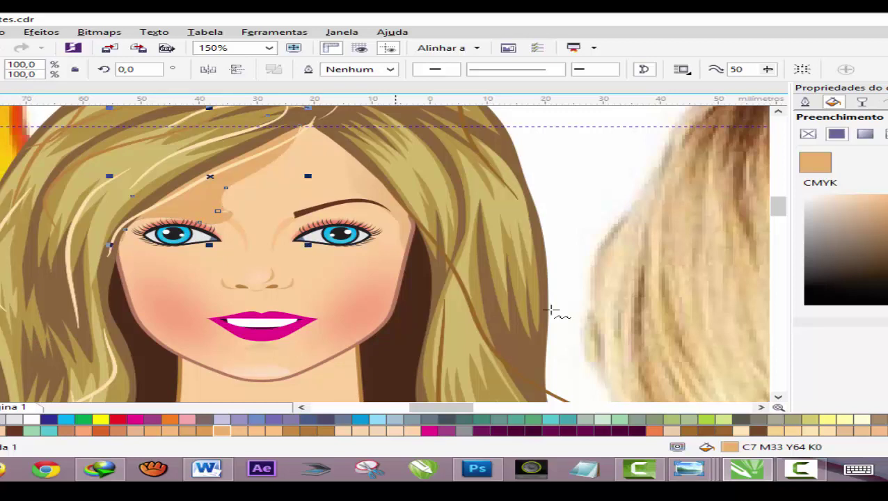
# Adjust the forehead shadow's fill to the skin tone C:2 M:26 Y:51 K:0.
pyautogui.click(871, 202)
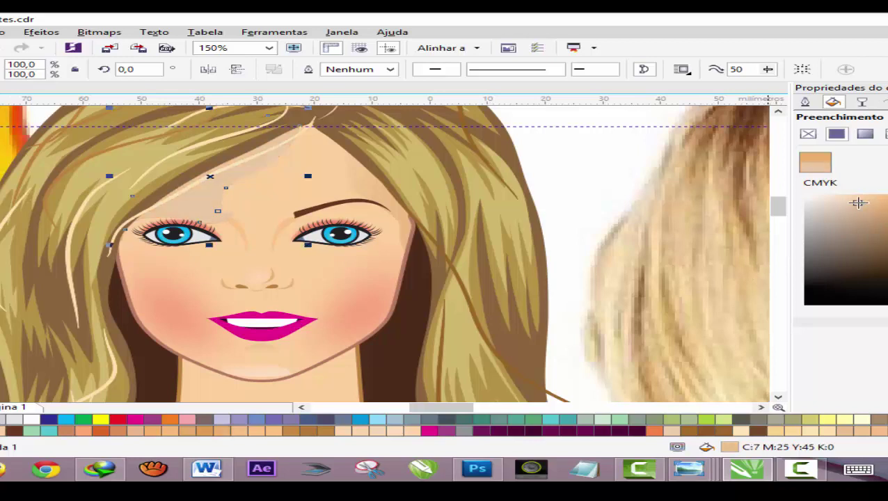
pyautogui.click(857, 199)
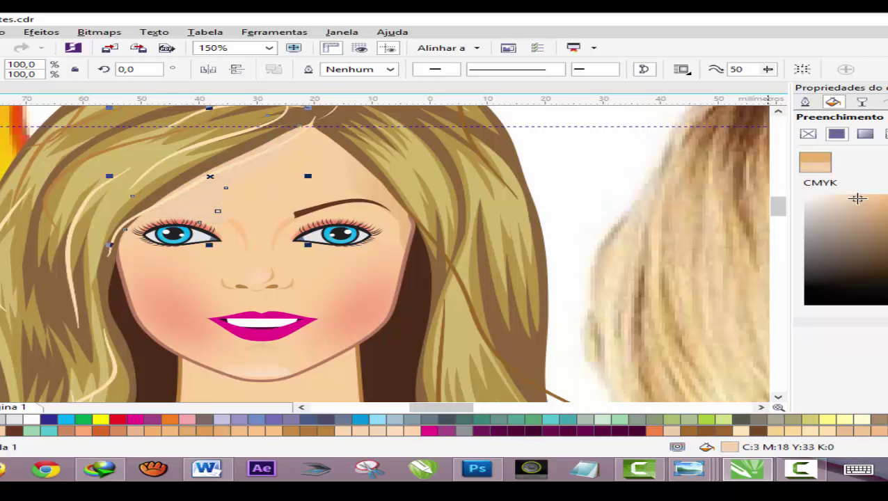
pyautogui.click(872, 197)
pyautogui.click(876, 196)
pyautogui.click(867, 198)
pyautogui.click(880, 198)
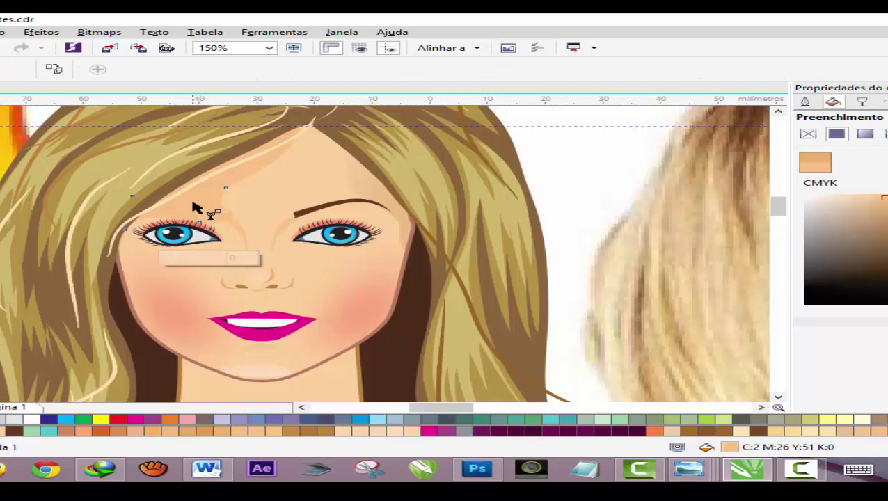
# Fade the forehead shadow with a linear transparency starting near the hairline.
pyautogui.moveTo(192, 201); pyautogui.dragTo(233, 235)
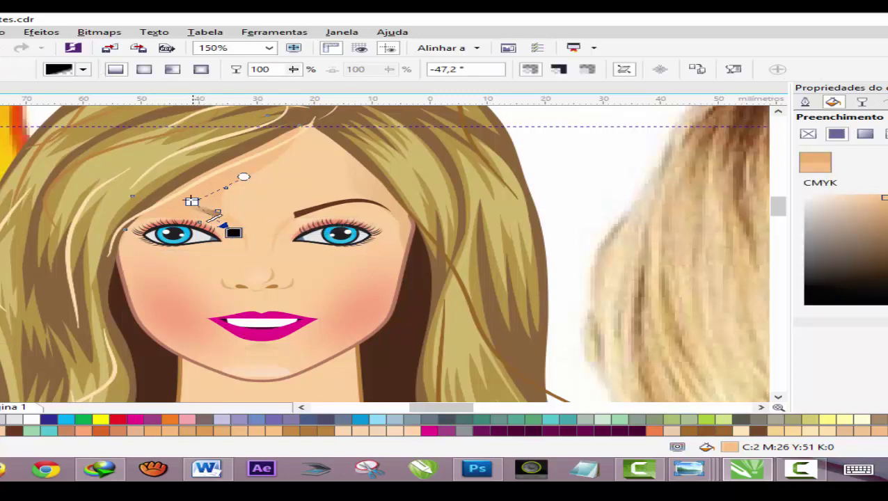
pyautogui.moveTo(192, 202); pyautogui.dragTo(183, 191)
pyautogui.moveTo(233, 232); pyautogui.dragTo(224, 220)
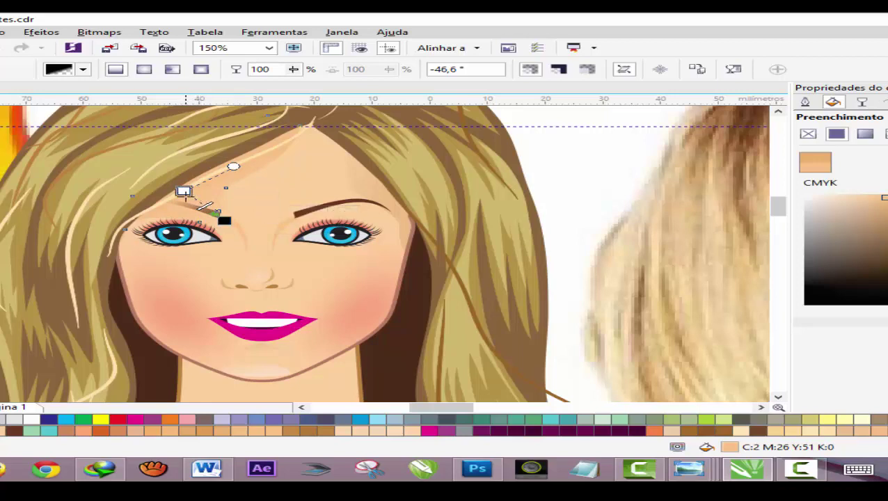
pyautogui.click(185, 199)
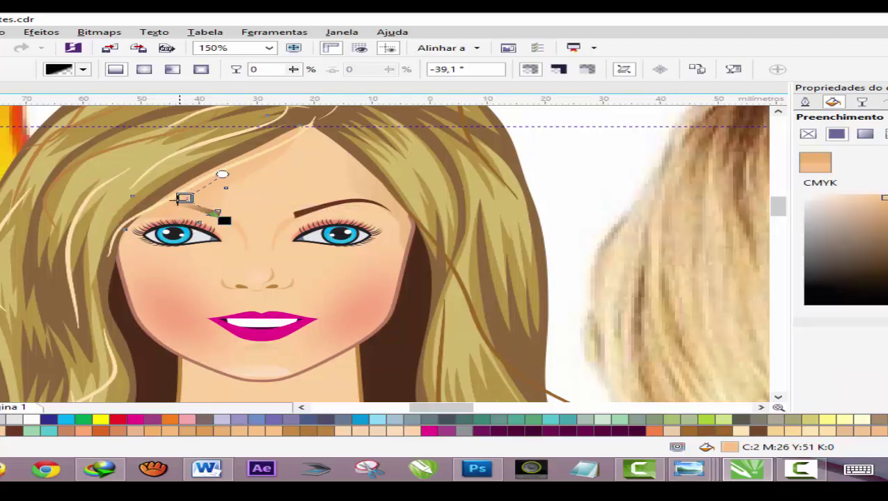
pyautogui.moveTo(185, 198); pyautogui.dragTo(174, 203)
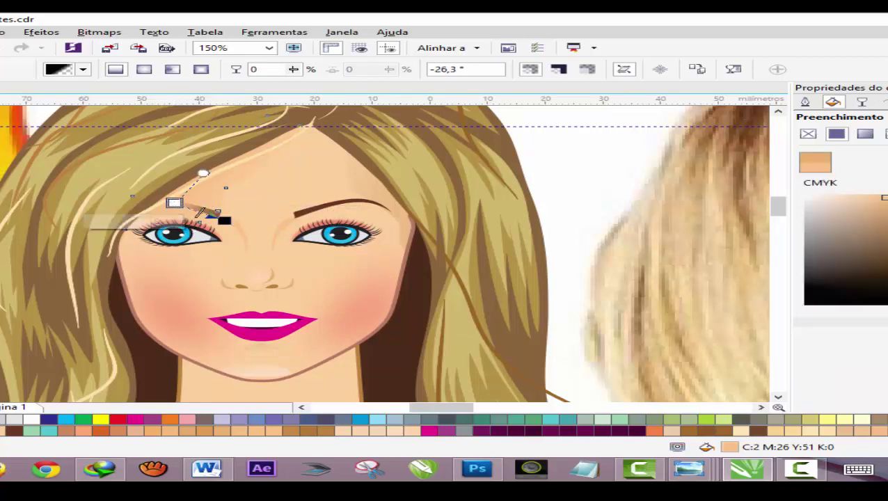
pyautogui.press('space')
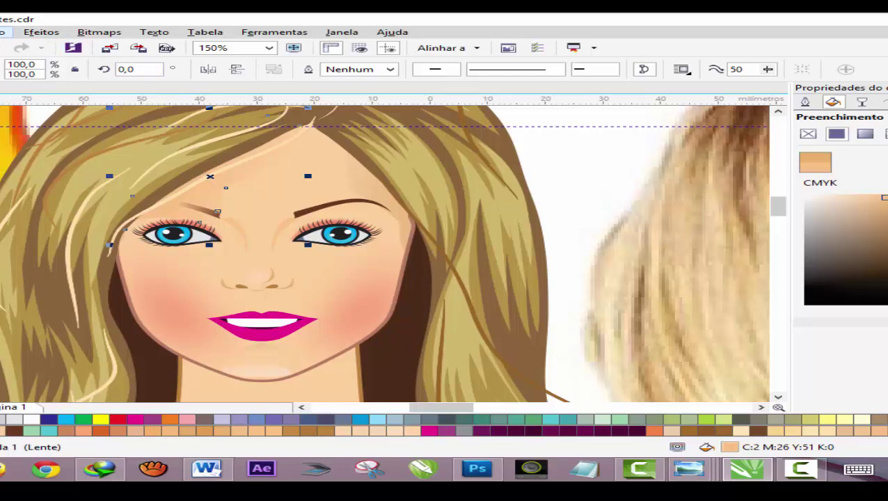
# Clip the forehead shading inside the face shape as PowerClip contents.
pyautogui.click(3, 32)
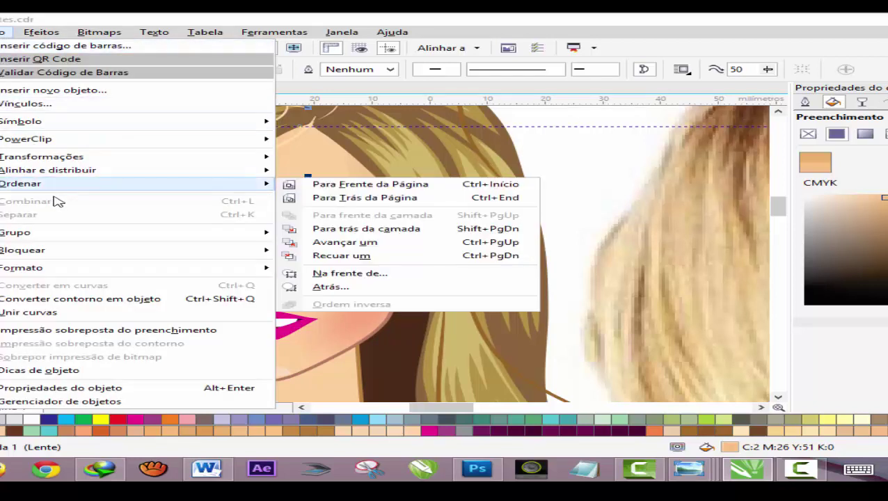
pyautogui.moveTo(42, 139)
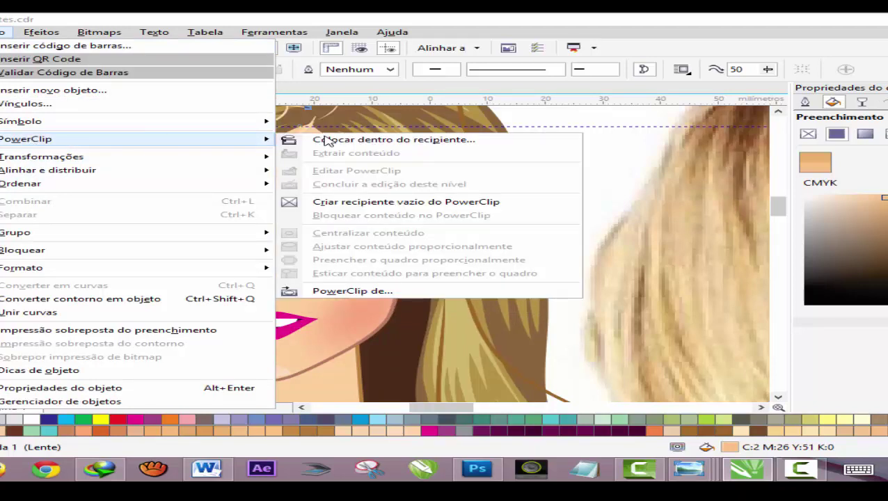
pyautogui.click(327, 141)
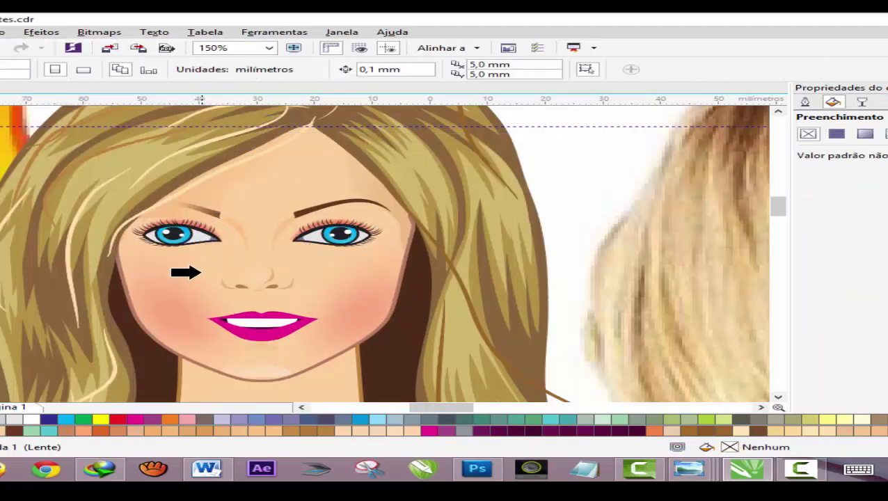
pyautogui.click(200, 272)
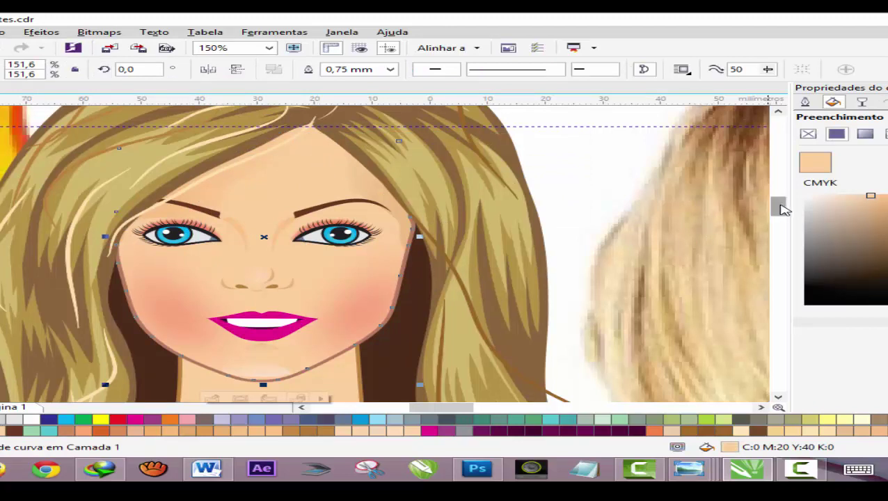
# Draw a freehand closed shadow shape just below the chin.
pyautogui.moveTo(778, 206); pyautogui.dragTo(781, 215)
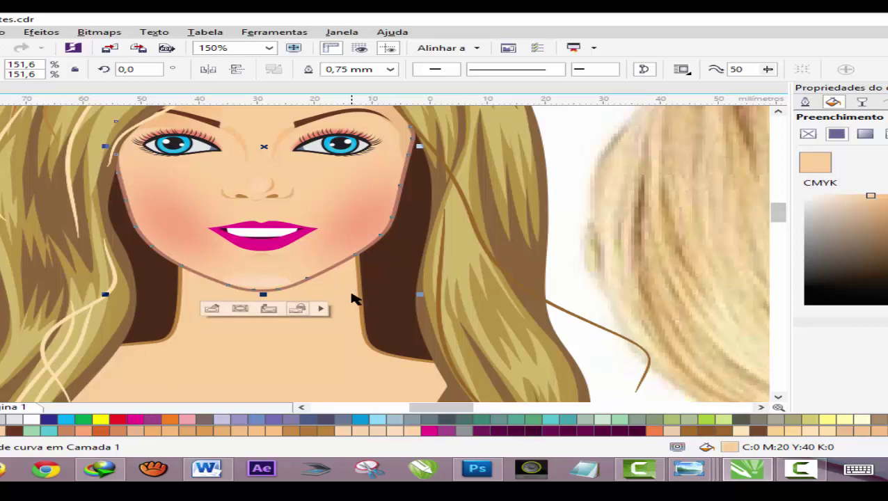
pyautogui.click(351, 299)
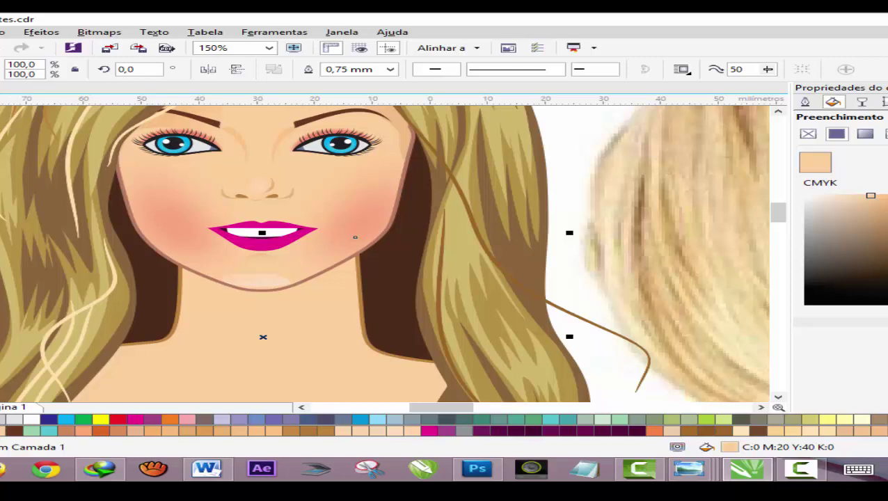
pyautogui.press('F5')
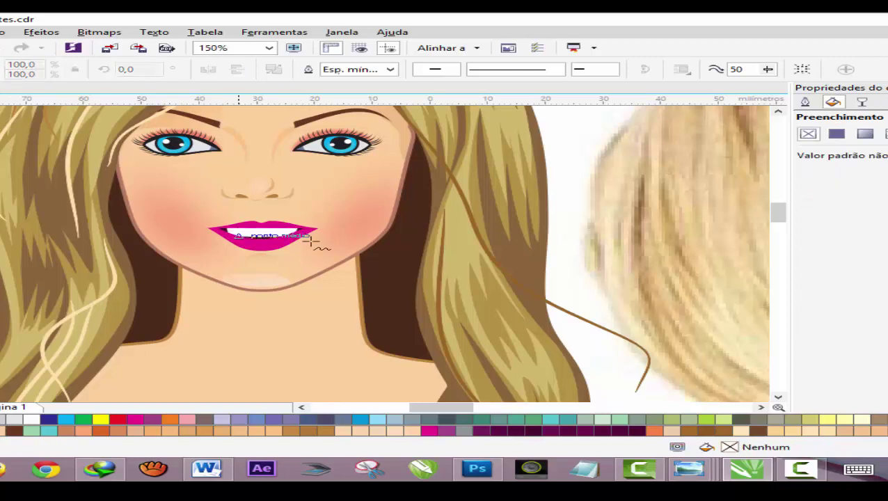
pyautogui.moveTo(354, 254)
pyautogui.mouseDown()
pyautogui.moveTo(272, 343)
pyautogui.moveTo(183, 244)
pyautogui.moveTo(354, 238)
pyautogui.mouseUp()
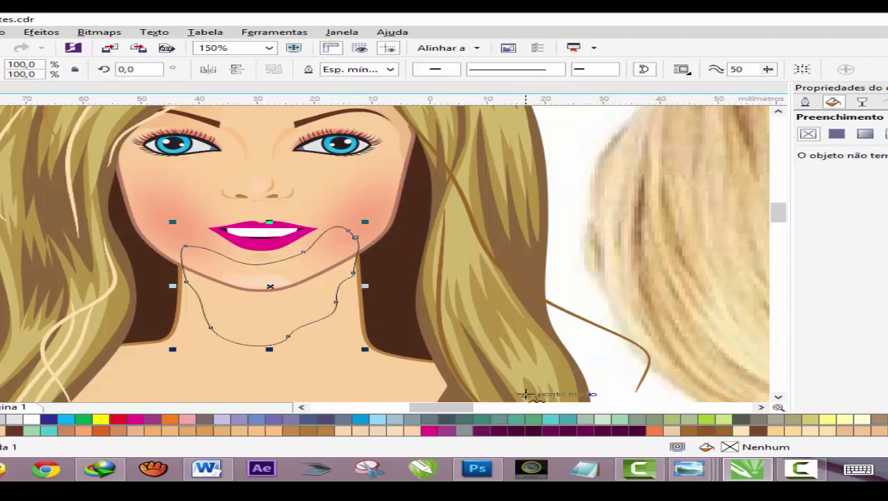
# Fill the chin shape with the neck's sampled skin colour, darkened to C:2 M:30 Y:58 K:0.
pyautogui.click(117, 432)
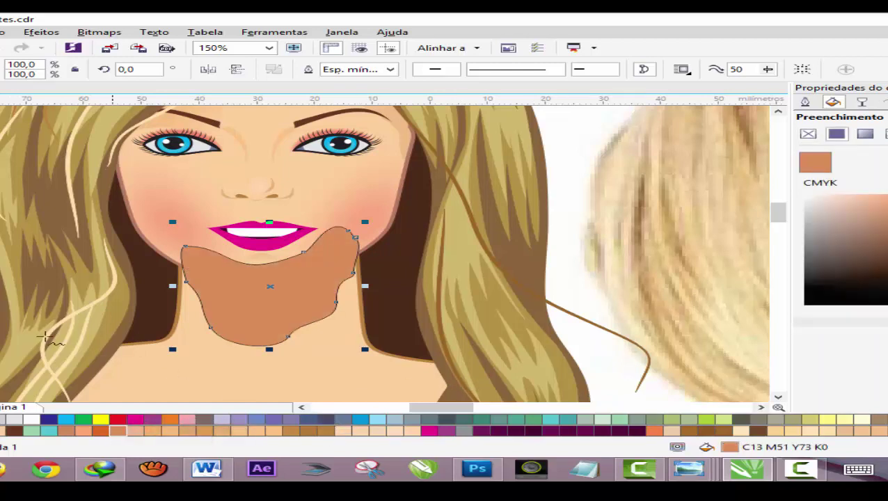
pyautogui.press('i')
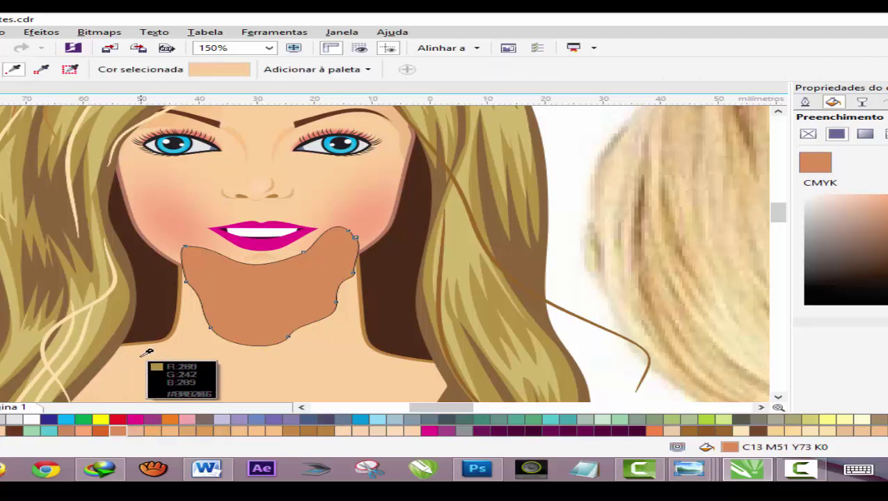
pyautogui.click(146, 358)
pyautogui.click(254, 304)
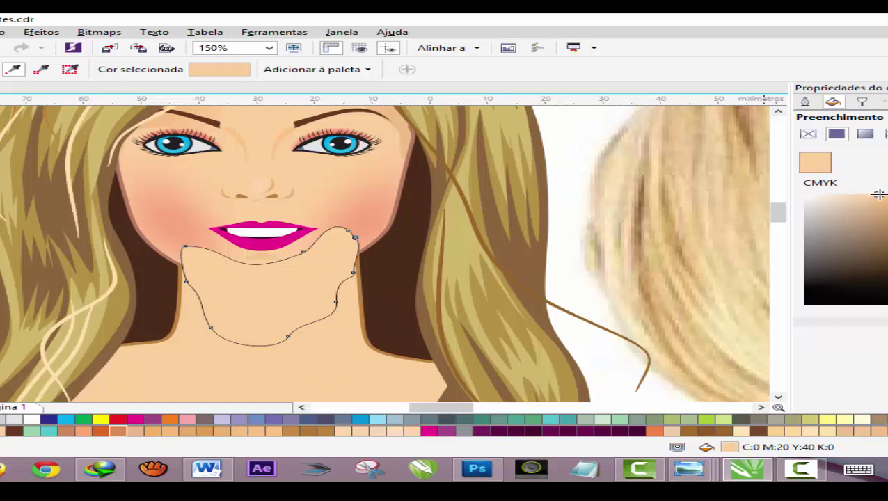
pyautogui.moveTo(882, 195); pyautogui.dragTo(887, 197)
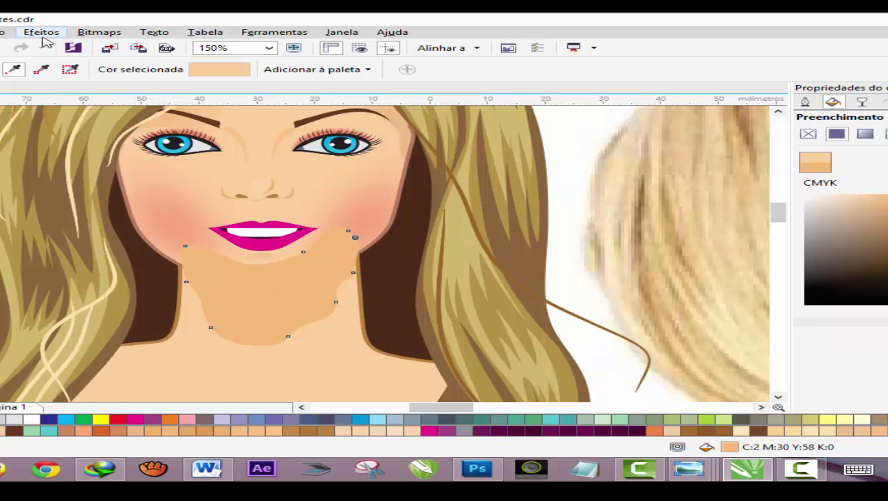
# Clip the chin shadow inside the neck shape as PowerClip contents.
pyautogui.click(4, 32)
pyautogui.moveTo(28, 140)
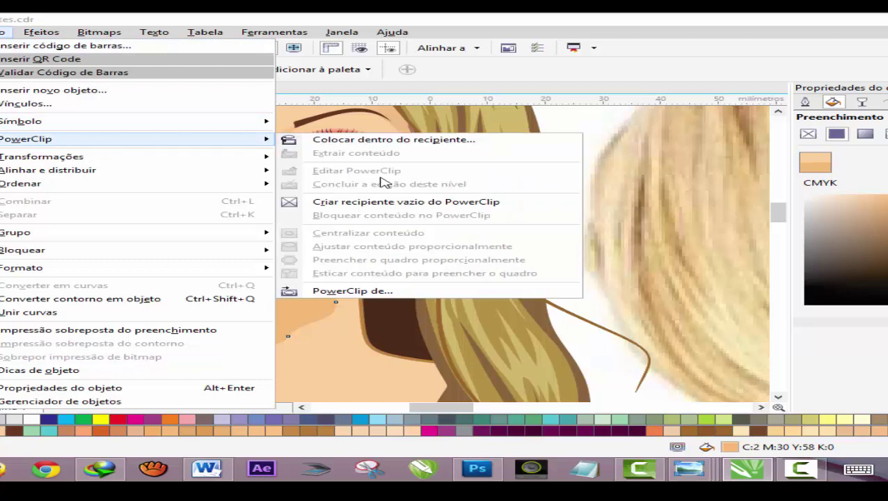
pyautogui.click(373, 140)
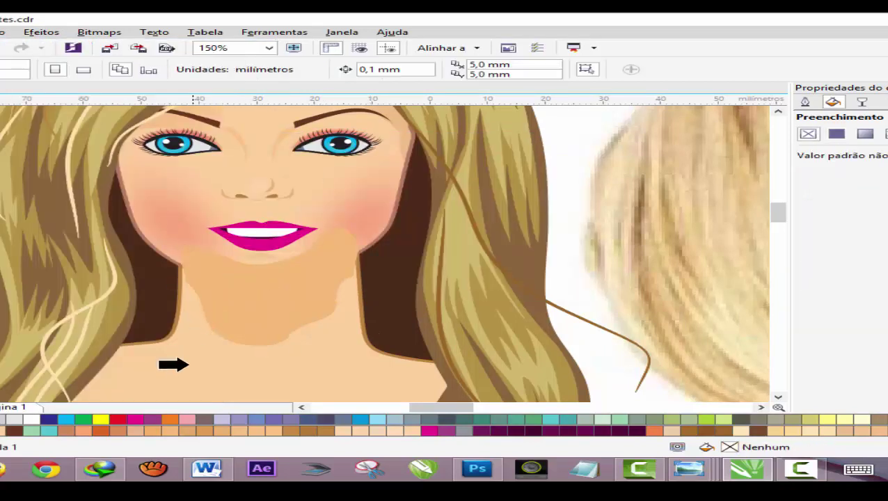
pyautogui.click(207, 380)
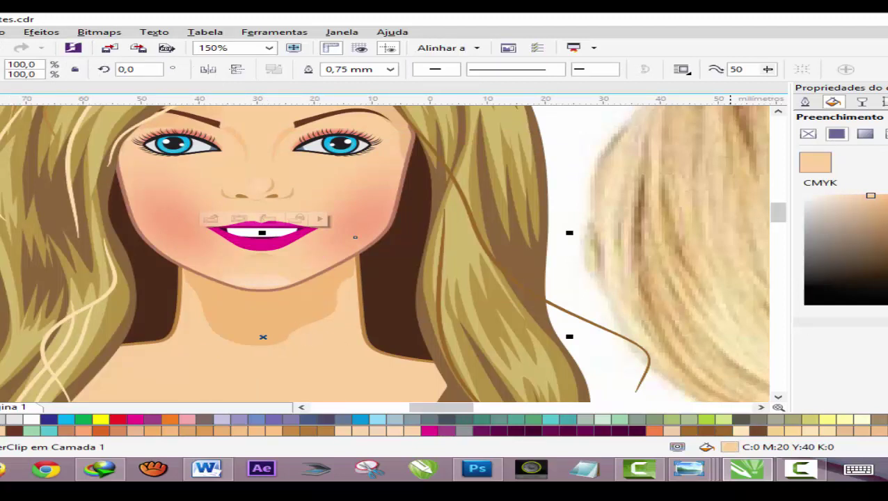
# Inside the neck PowerClip, fade the chin shadow downward with a short linear transparency.
pyautogui.moveTo(783, 211); pyautogui.dragTo(785, 220)
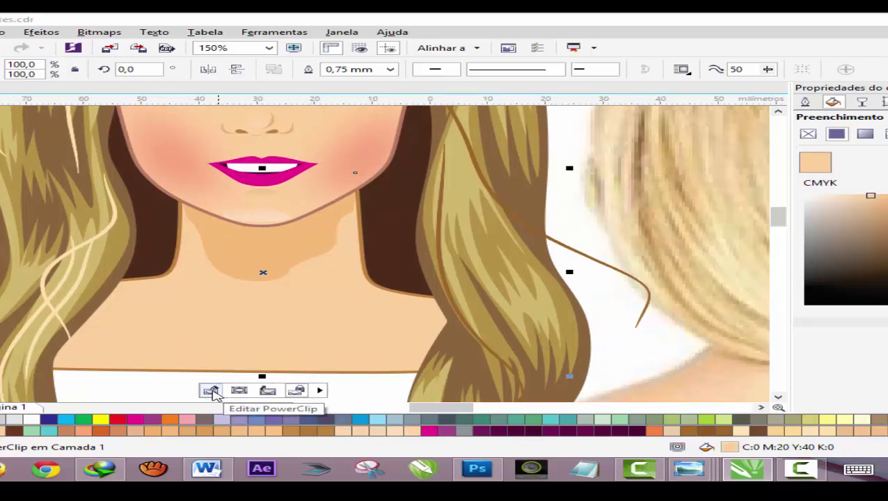
pyautogui.click(210, 390)
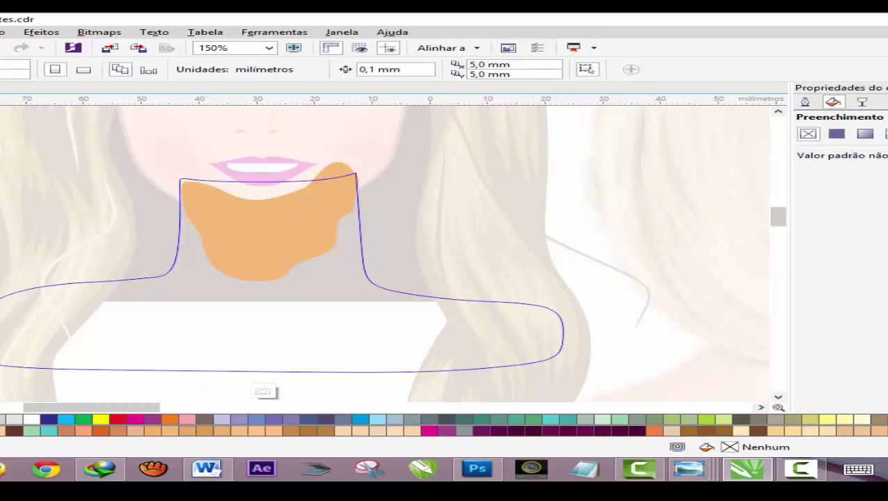
pyautogui.click(249, 250)
pyautogui.moveTo(254, 243); pyautogui.dragTo(254, 293)
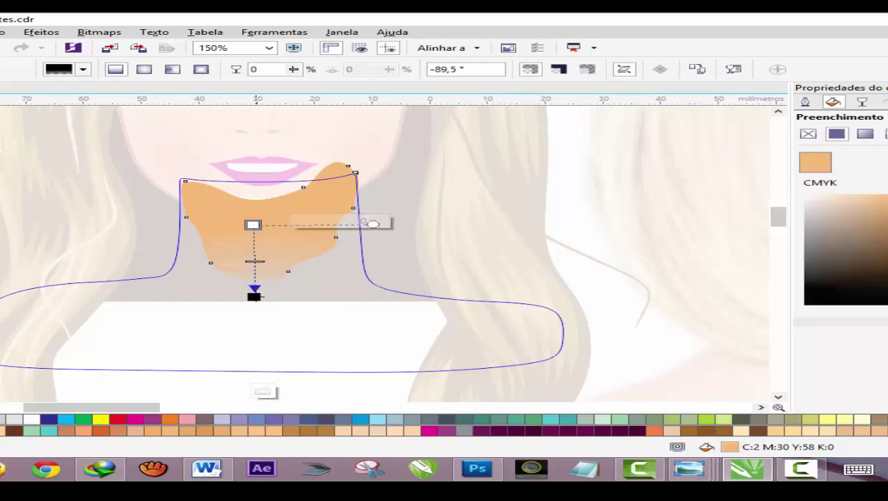
pyautogui.moveTo(254, 293); pyautogui.dragTo(261, 271)
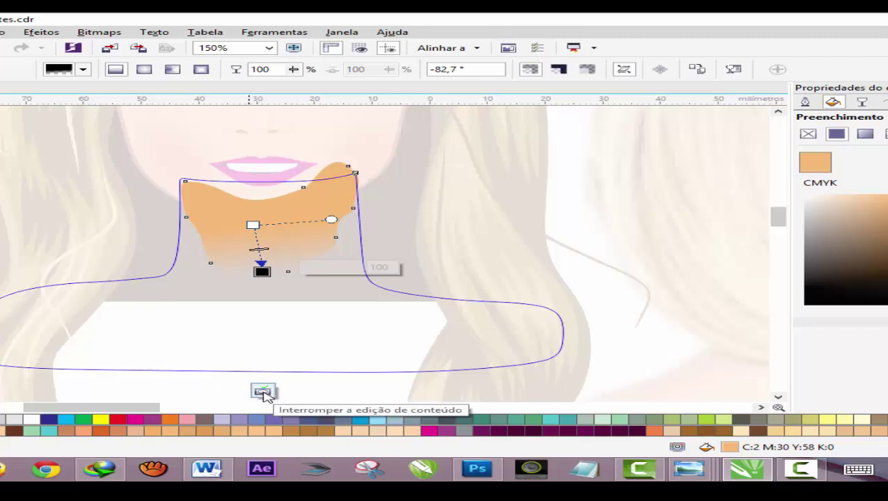
pyautogui.click(263, 392)
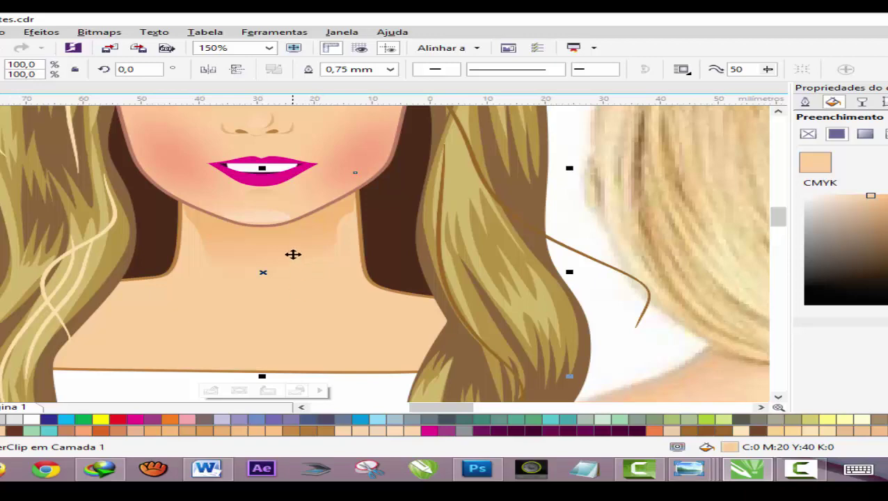
# Zoom out and view the finished blonde cartoon woman in full-screen preview.
pyautogui.scroll(-1, 292, 255)
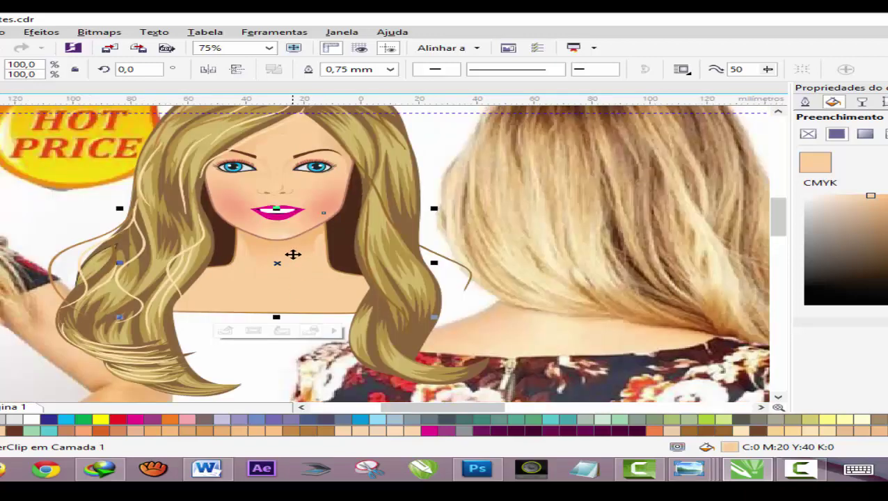
pyautogui.scroll(-1, 293, 255)
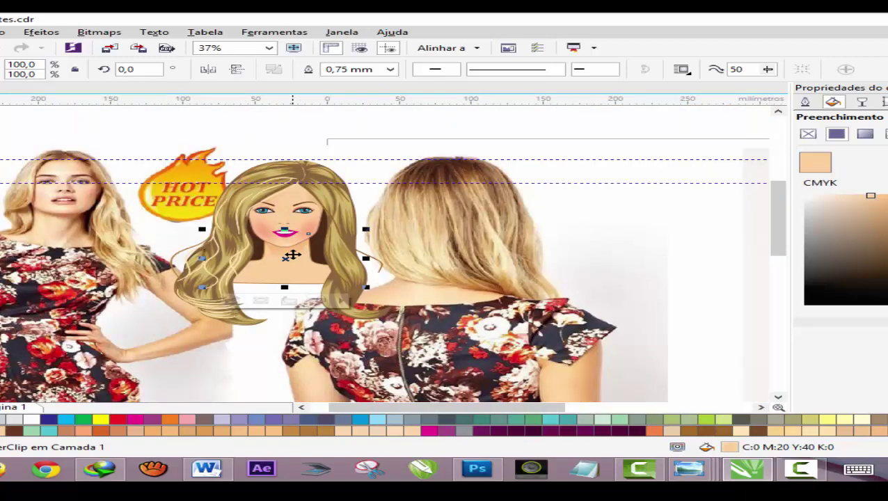
pyautogui.scroll(1, 292, 256)
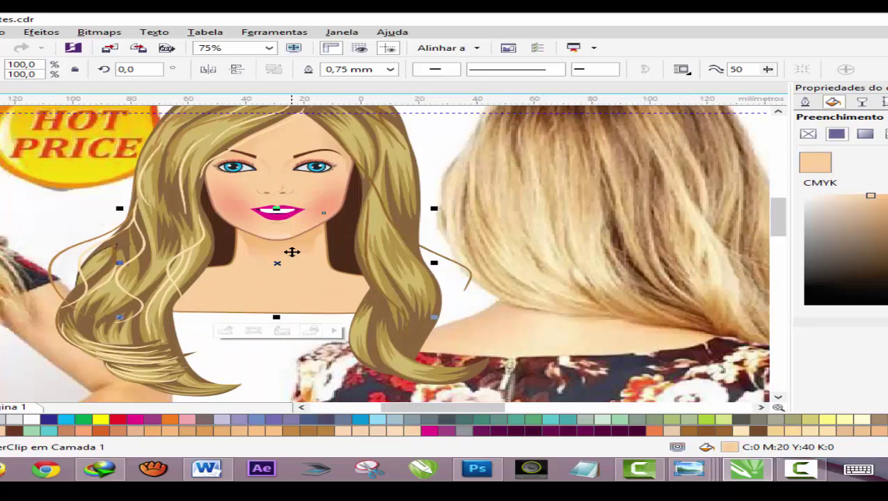
pyautogui.scroll(-1, 292, 252)
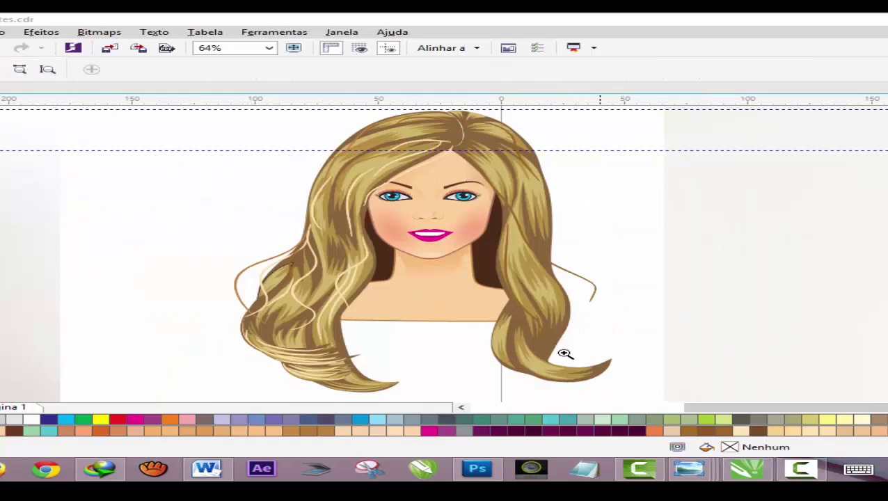
pyautogui.click(2, 32)
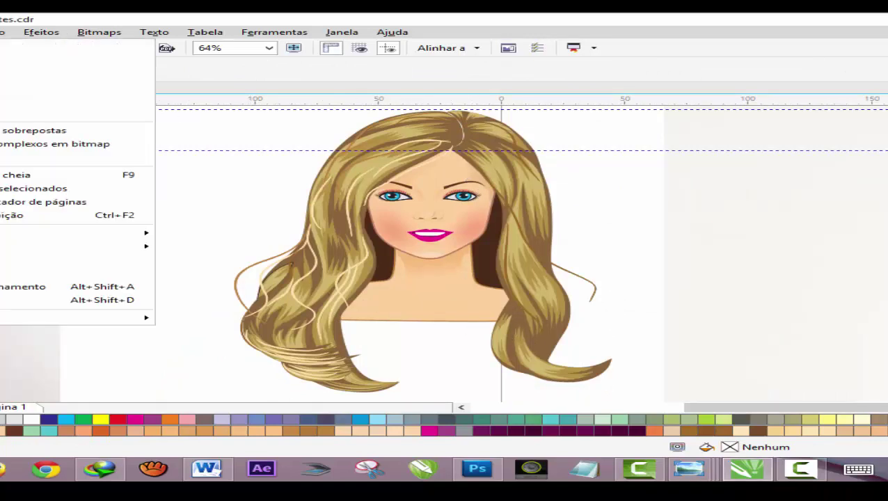
pyautogui.click(14, 175)
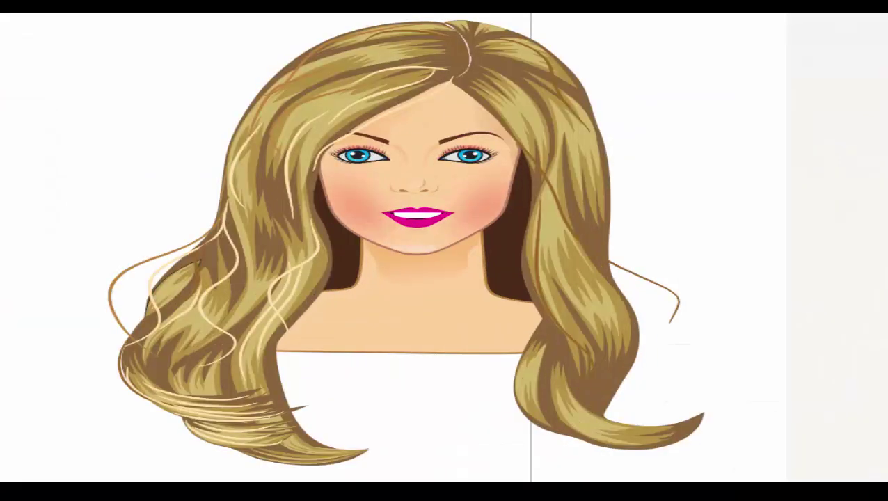